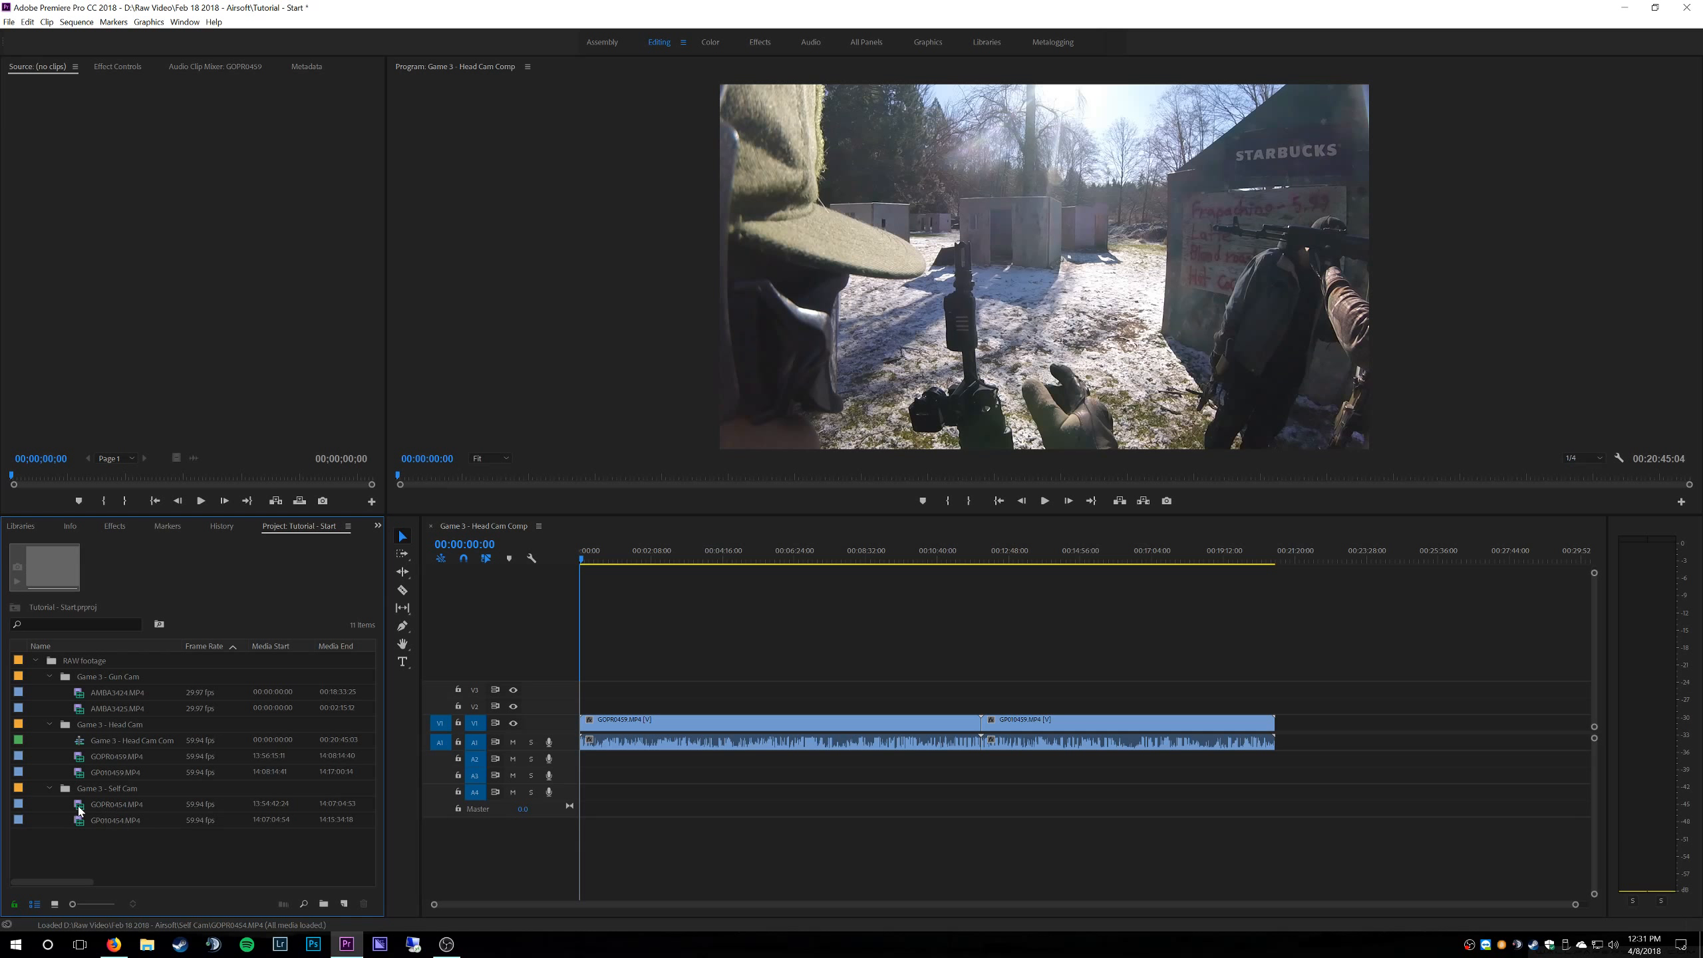
- Create a new sequence from the two MP4 clips in the Game 3 - Self Cam bin
{"action": "left_click", "coordinate": [79, 808]}
{"action": "left_click", "coordinate": [89, 821], "text": "shift"}
{"action": "left_click_drag", "start_coordinate": [81, 809], "coordinate": [346, 903]}
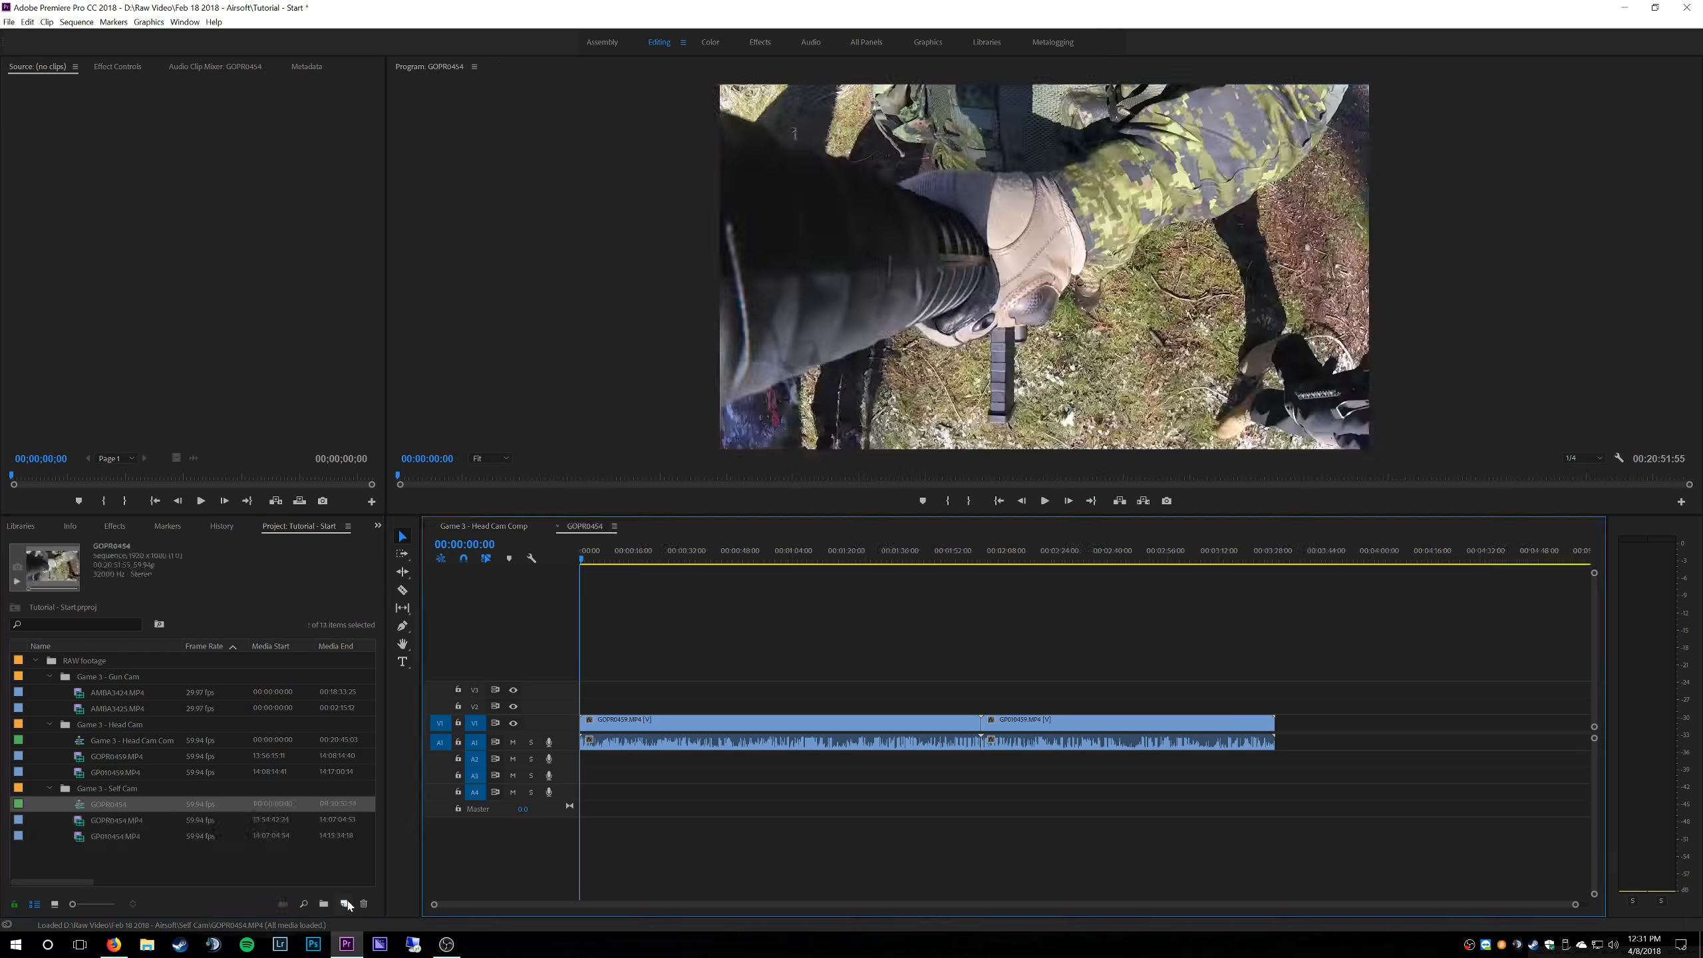
- Rename the new self cam sequence "Game 3 - Self Cam Comp" and widen the project list's Name column
{"action": "left_click", "coordinate": [114, 805]}
{"action": "type", "text": "Cam"}
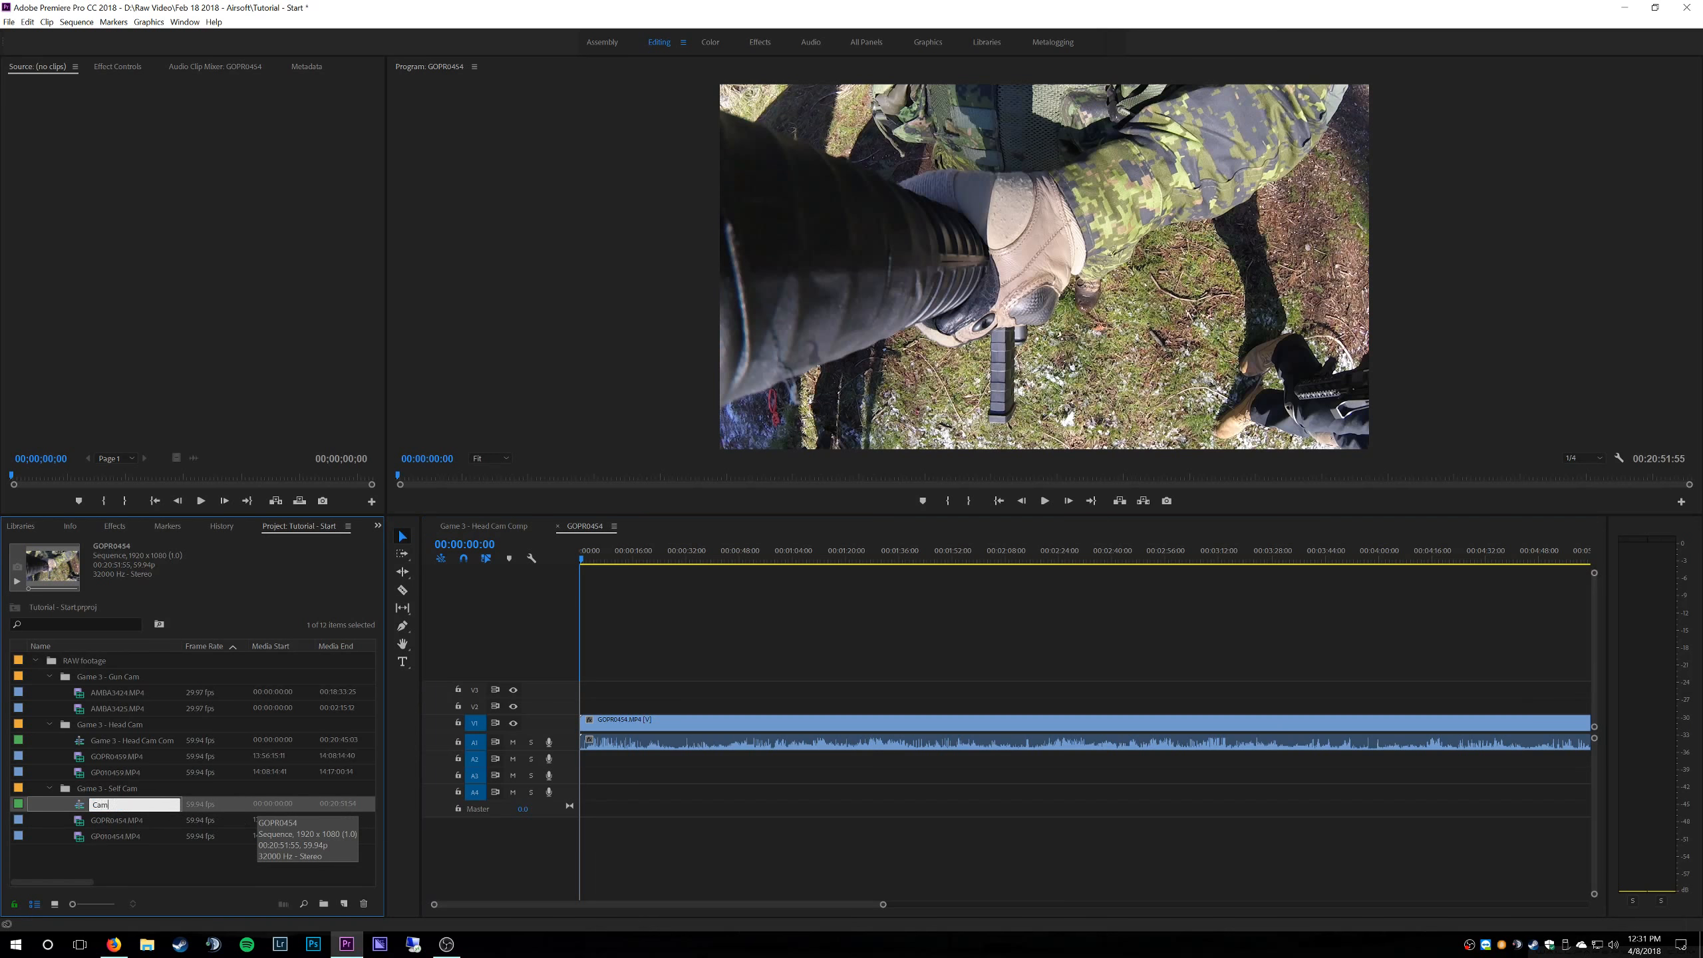
{"action": "key", "text": "BackSpace"}
{"action": "key", "text": "BackSpace"}
{"action": "key", "text": "BackSpace"}
{"action": "type", "text": "Game"}
{"action": "type", "text": " 3 - HC"}
{"action": "type", "text": "Self Ca"}
{"action": "type", "text": "m Comp"}
{"action": "key", "text": "Return"}
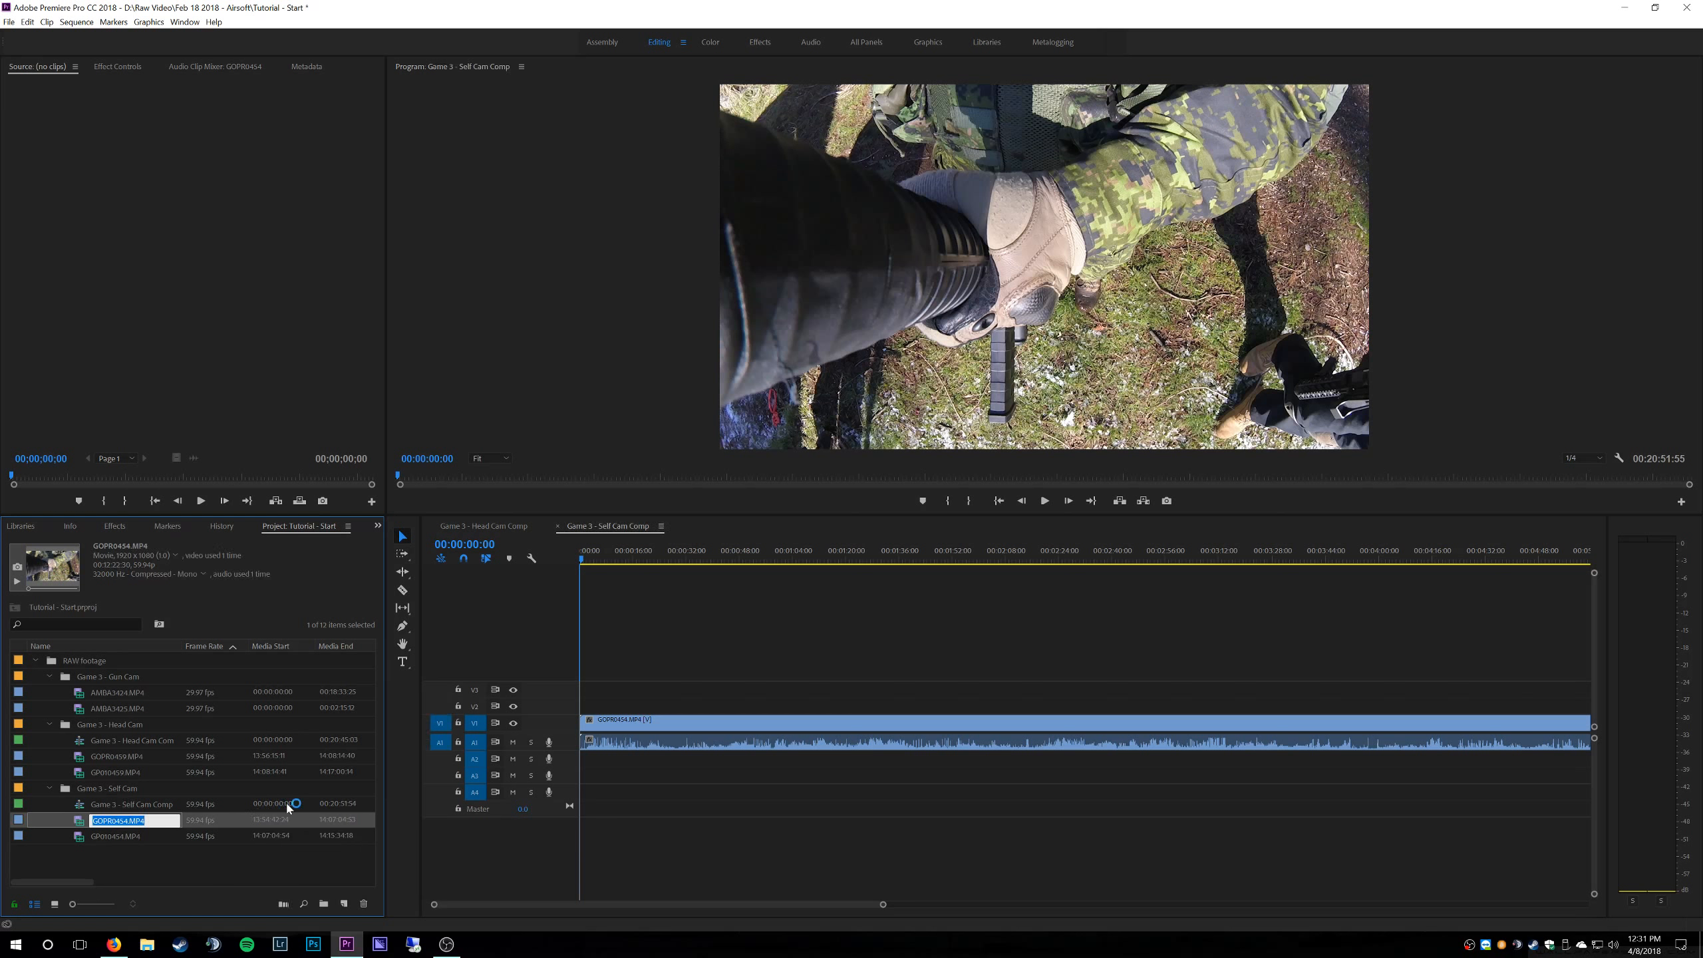
{"action": "left_click_drag", "start_coordinate": [187, 646], "coordinate": [198, 646]}
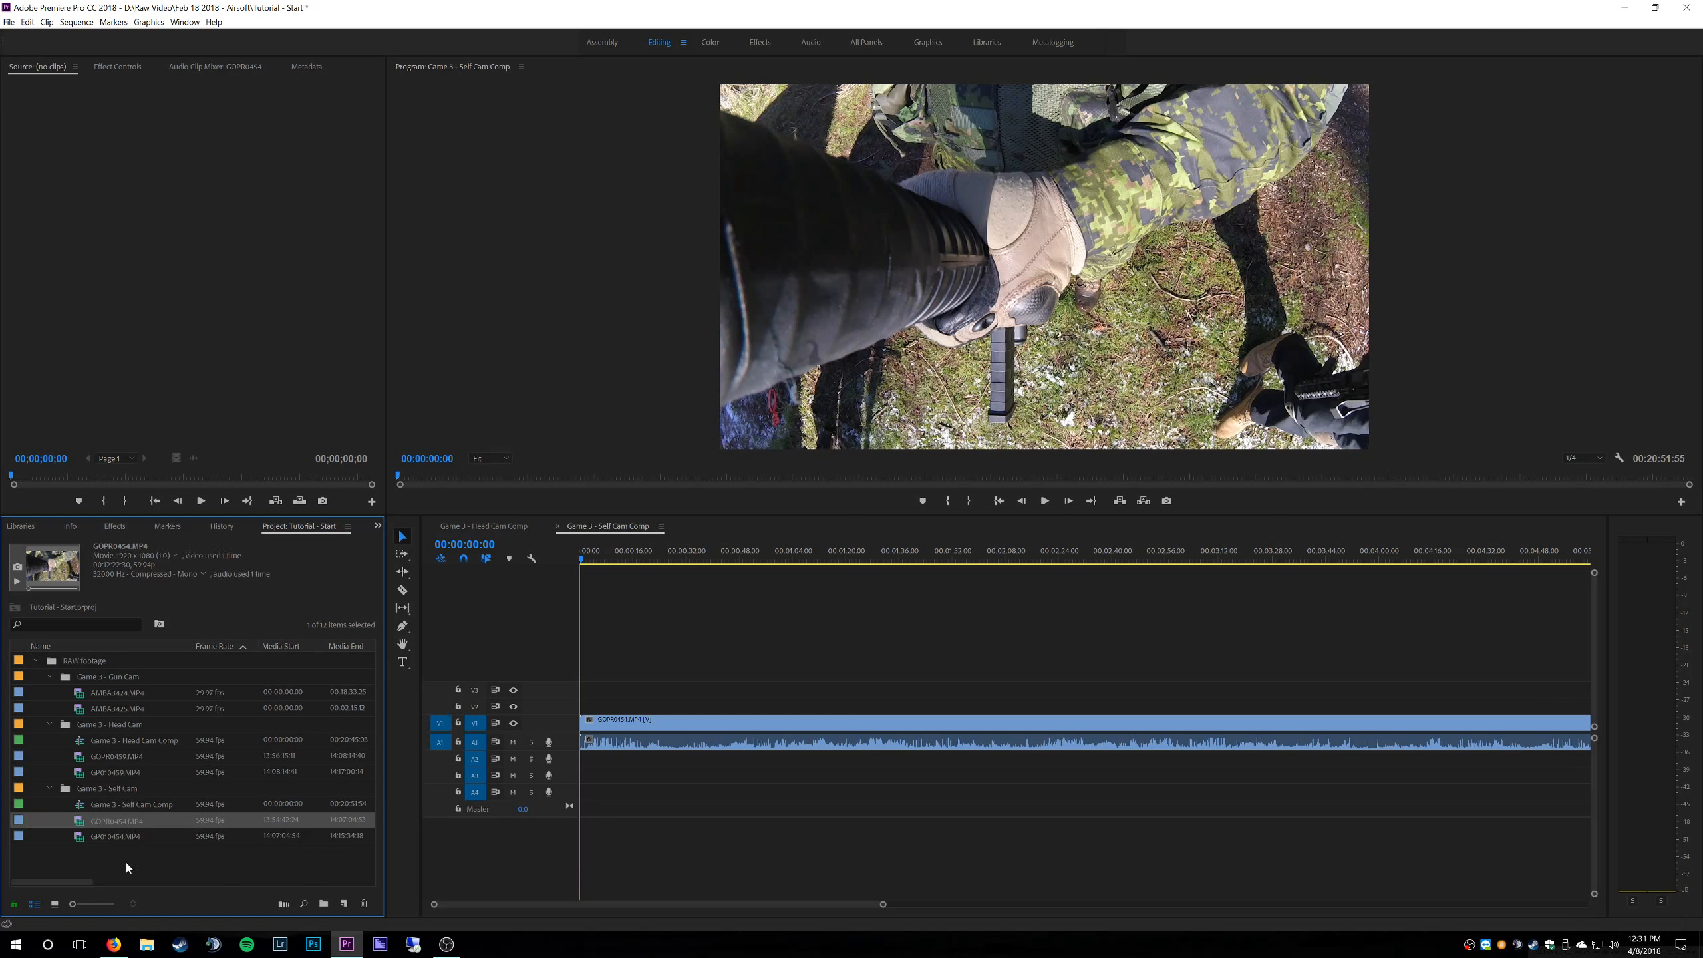
{"action": "left_click", "coordinate": [129, 868]}
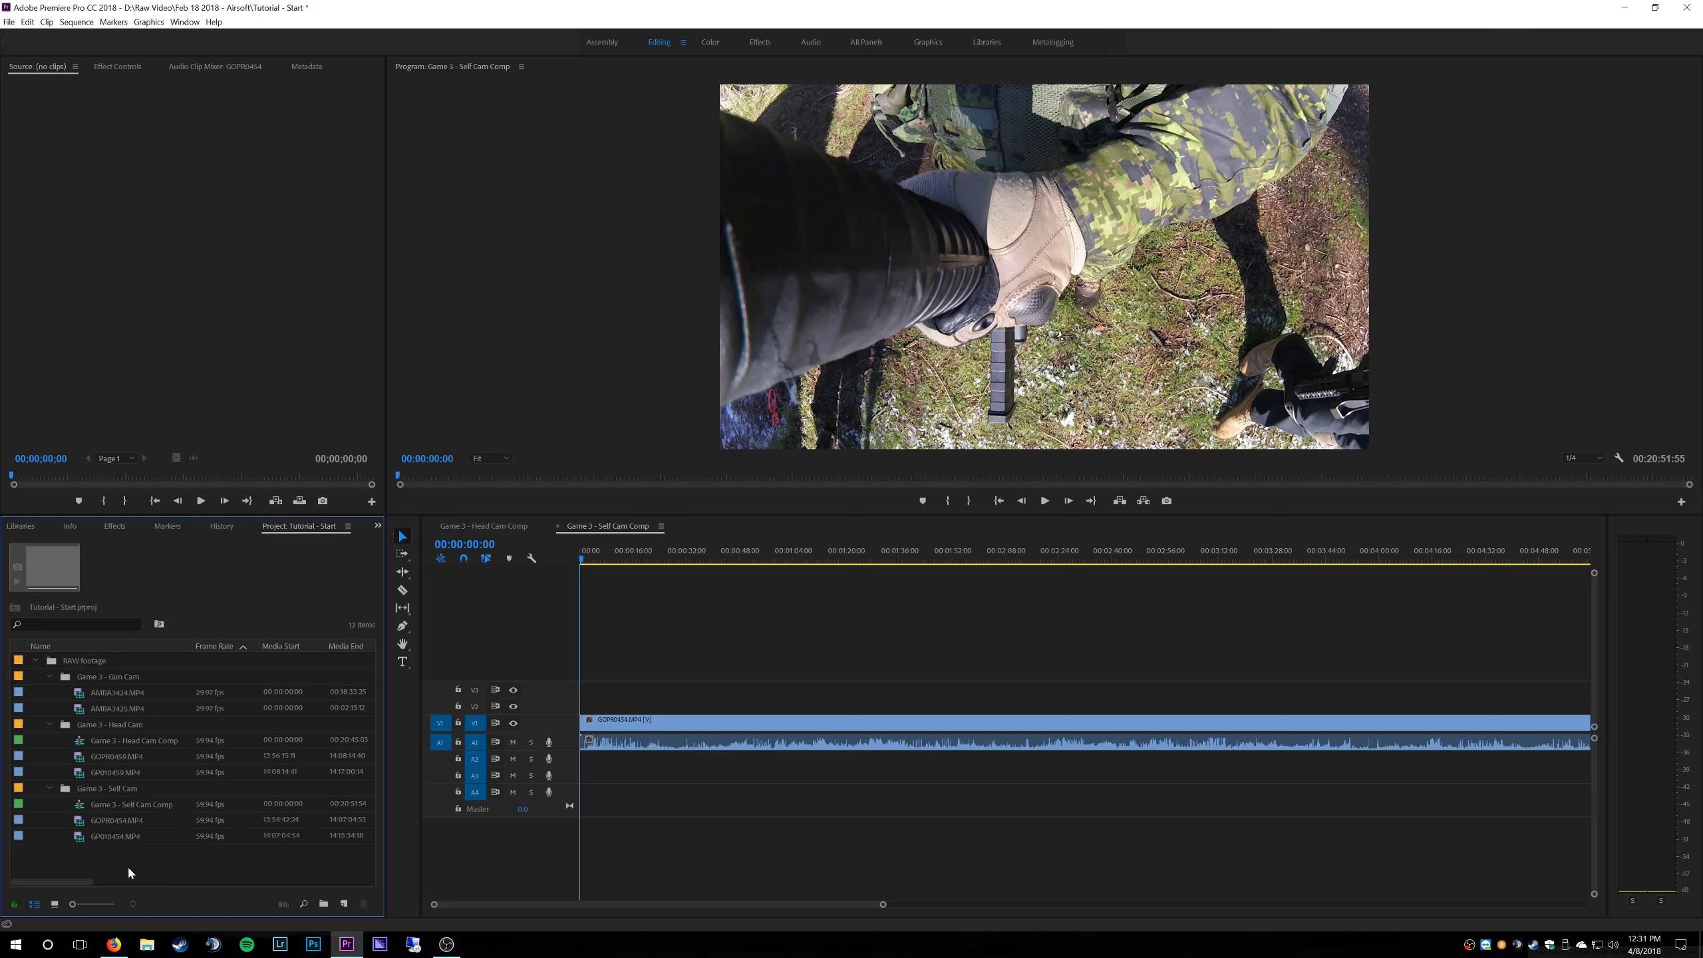
- Create a new sequence from the two MP4 clips in the Game 3 - Gun Cam bin
{"action": "left_click", "coordinate": [83, 696]}
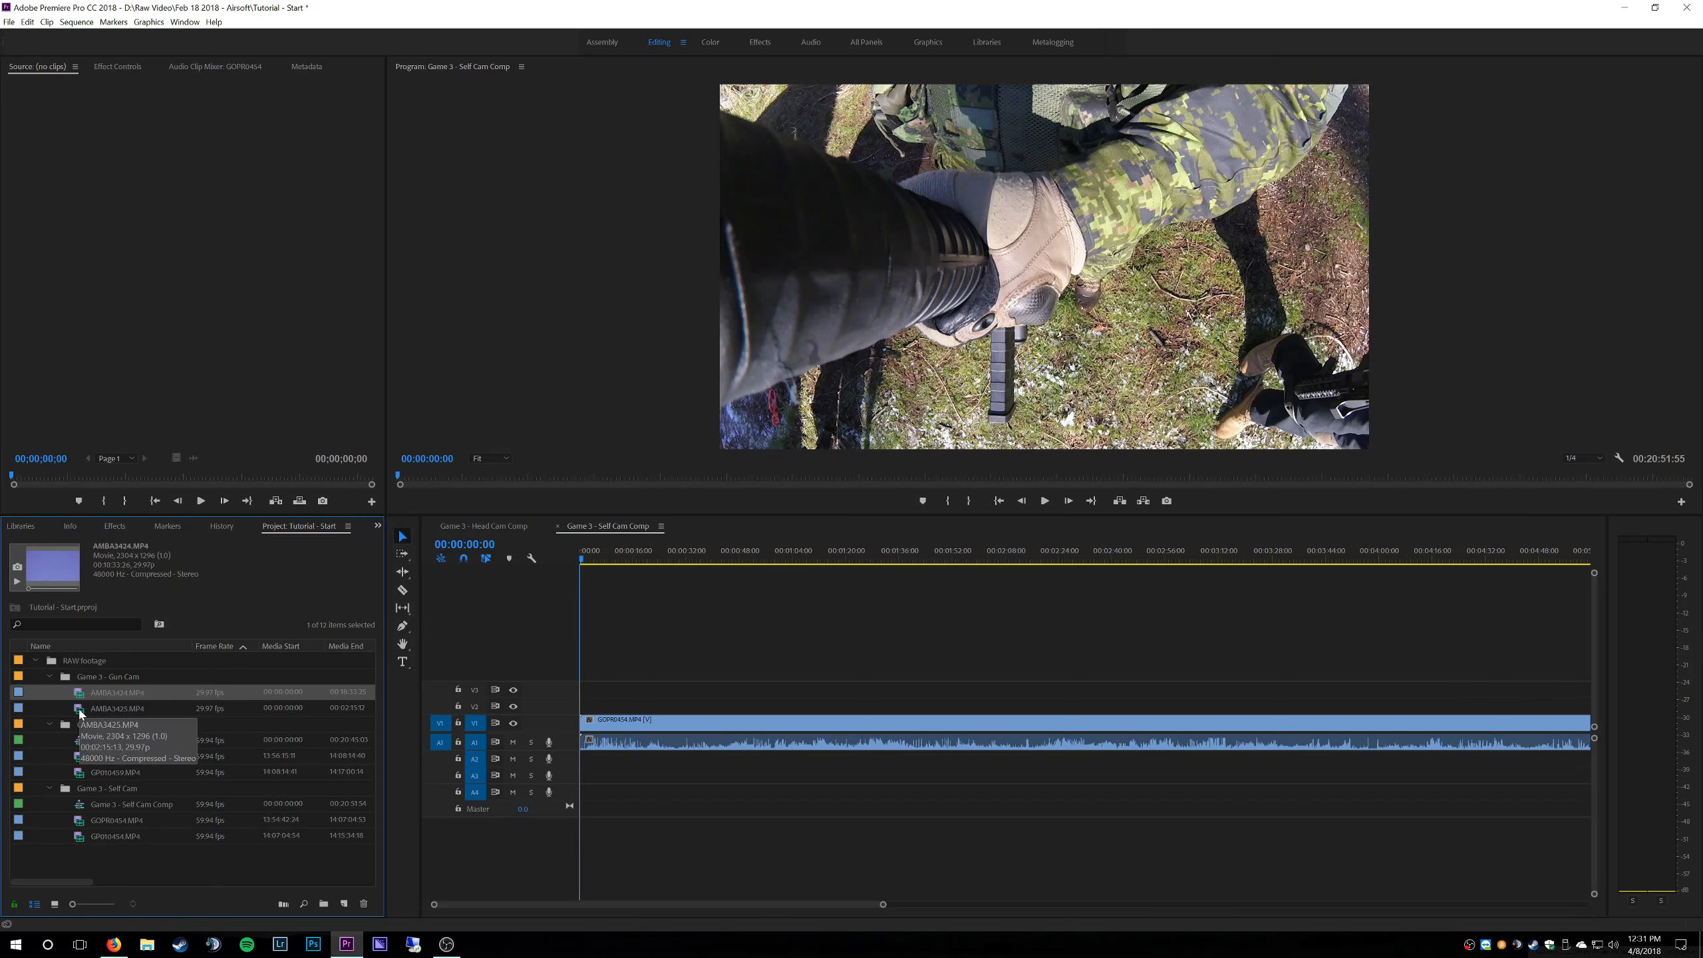
{"action": "left_click", "coordinate": [83, 714], "text": "shift"}
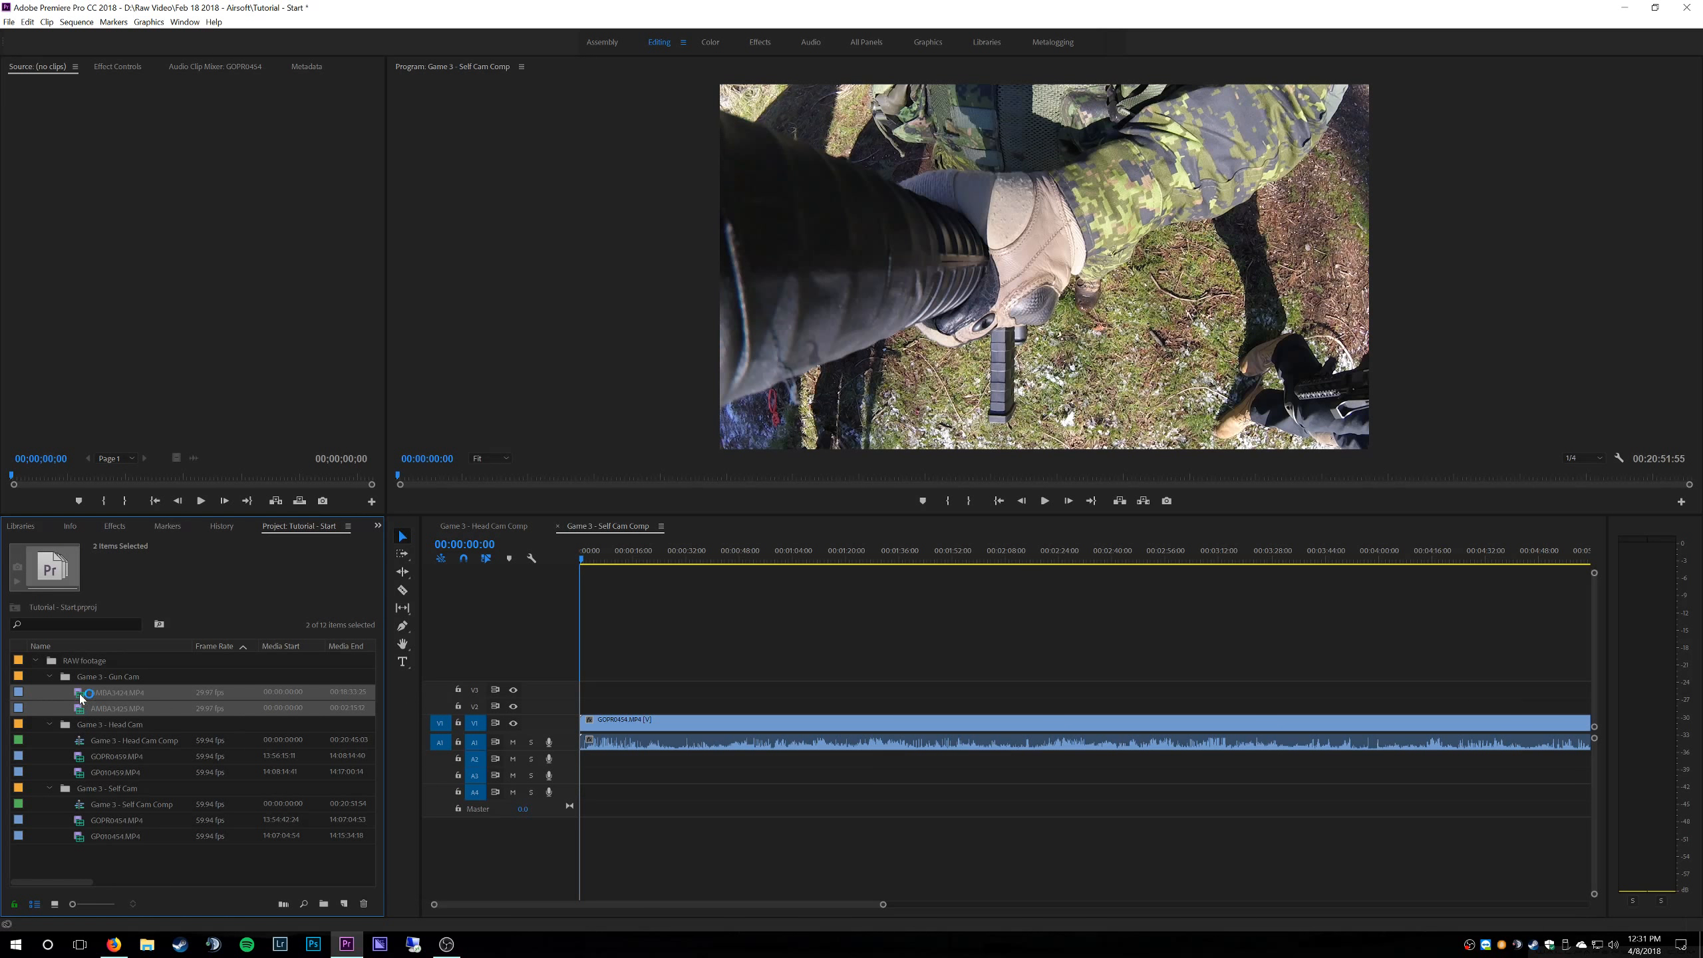
{"action": "left_click", "coordinate": [345, 905]}
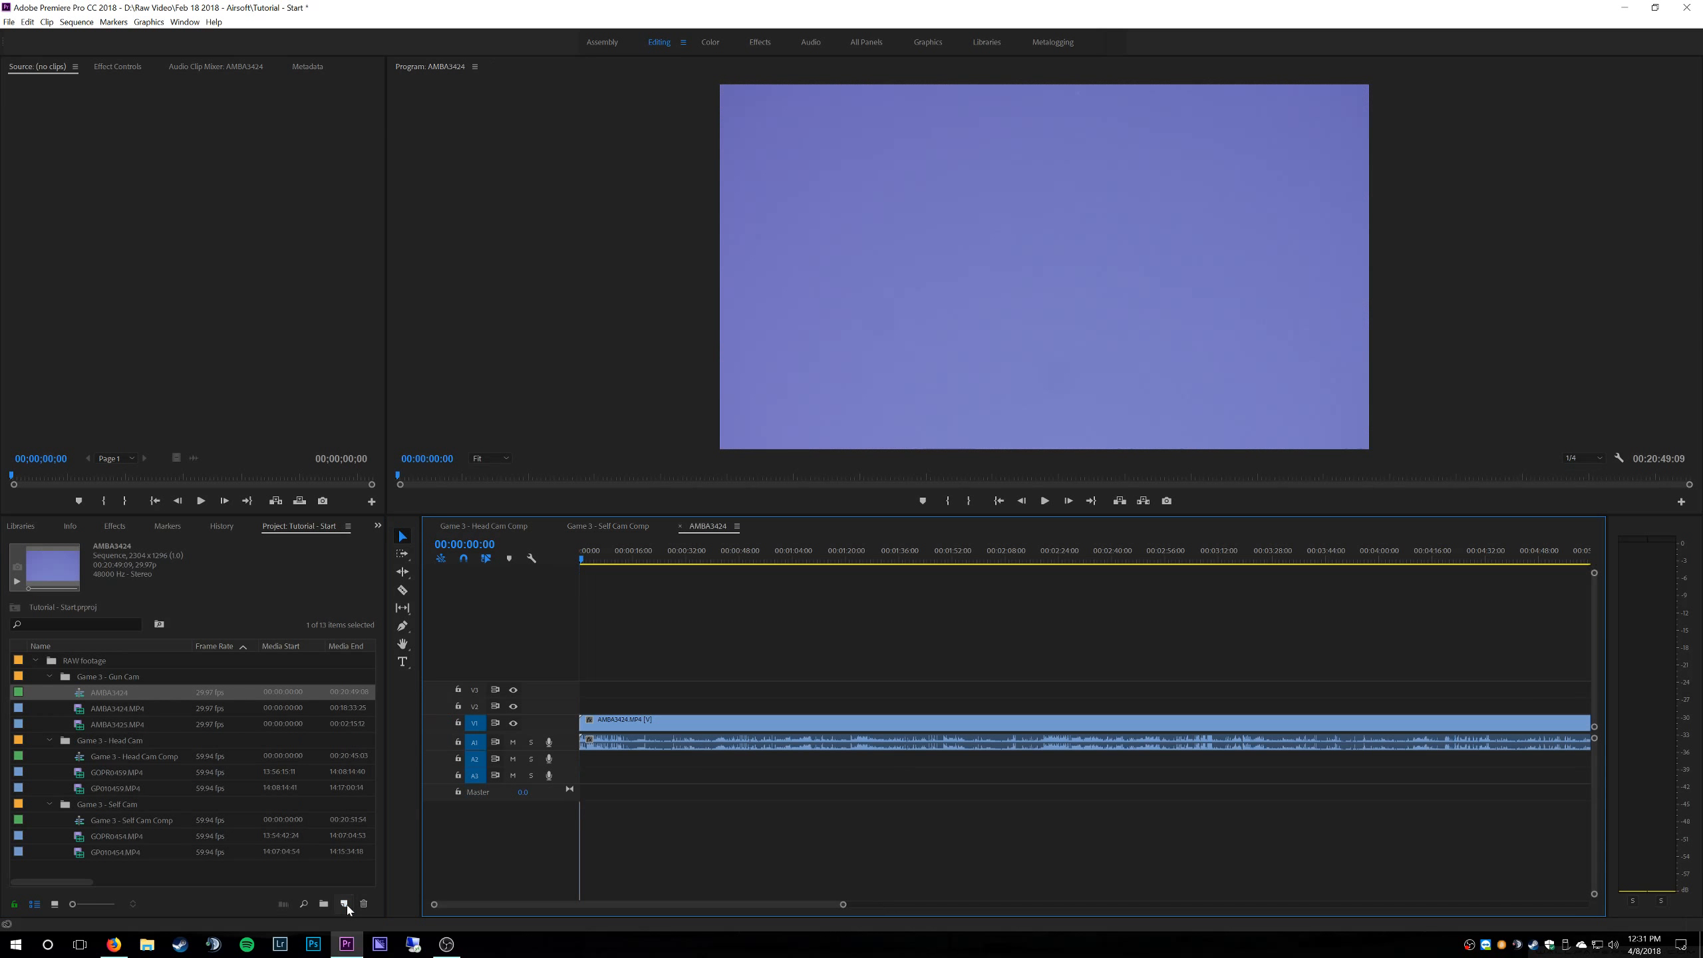
- Rename the new gun cam sequence "Game 3 - Gun Cam Comp" and save the project
{"action": "left_click", "coordinate": [107, 692]}
{"action": "type", "text": "G"}
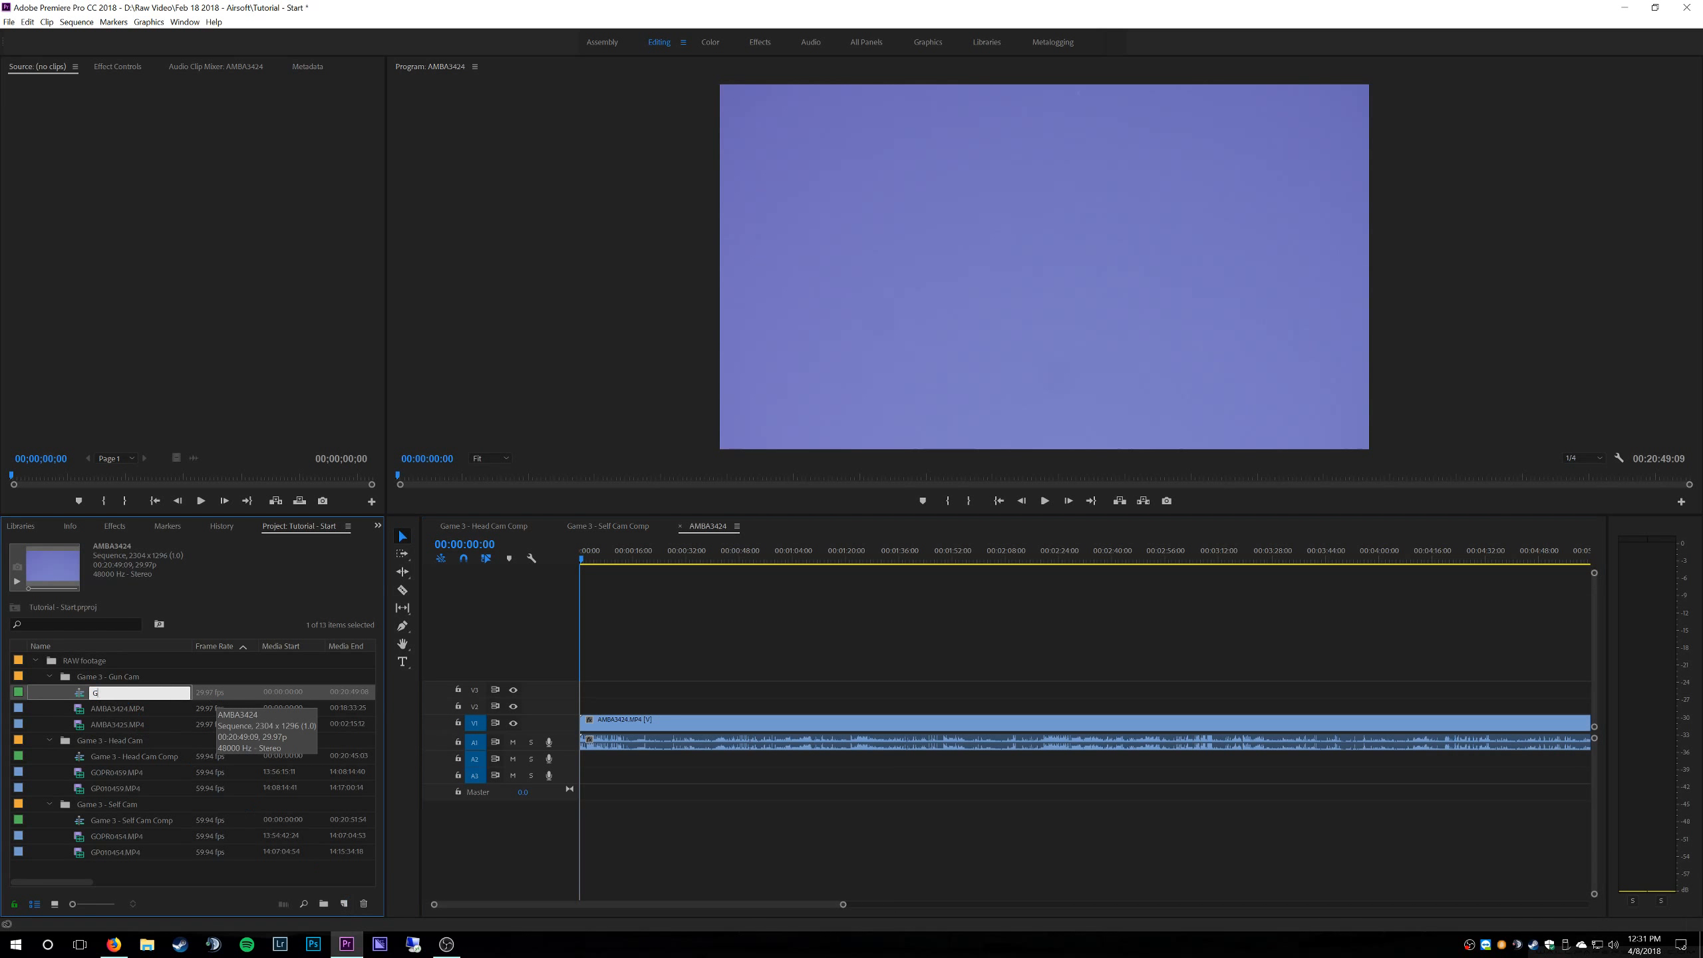
{"action": "type", "text": "ame 3 - Gun Cam Comp"}
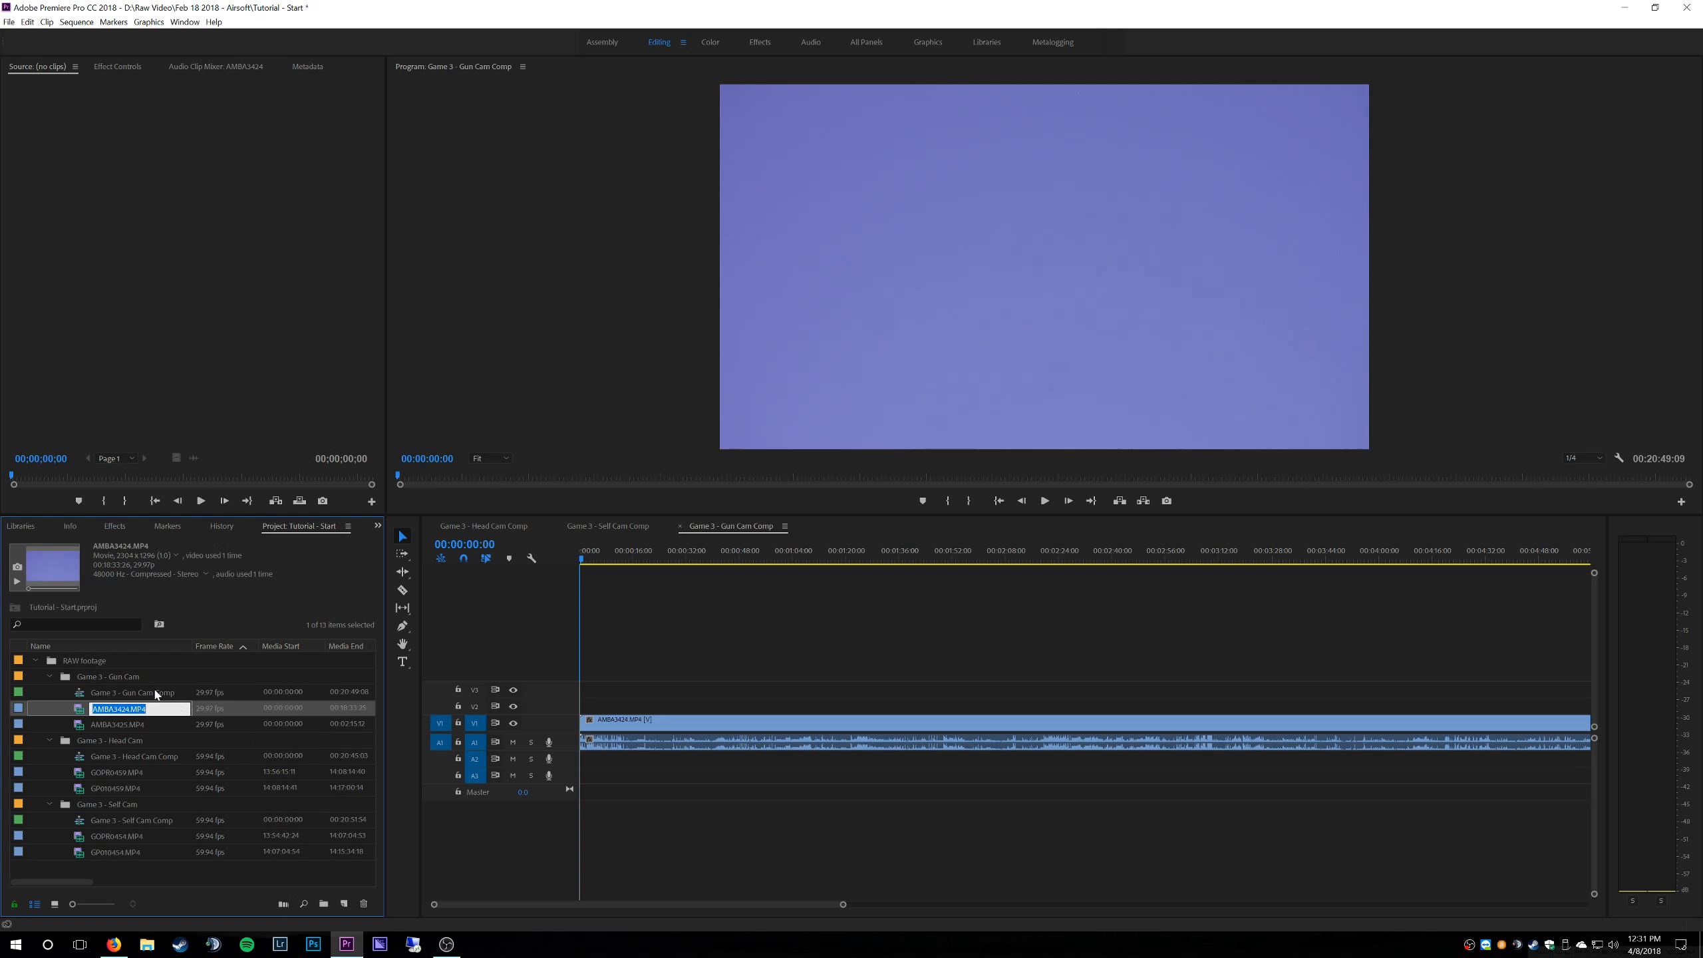
{"action": "key", "text": "Return"}
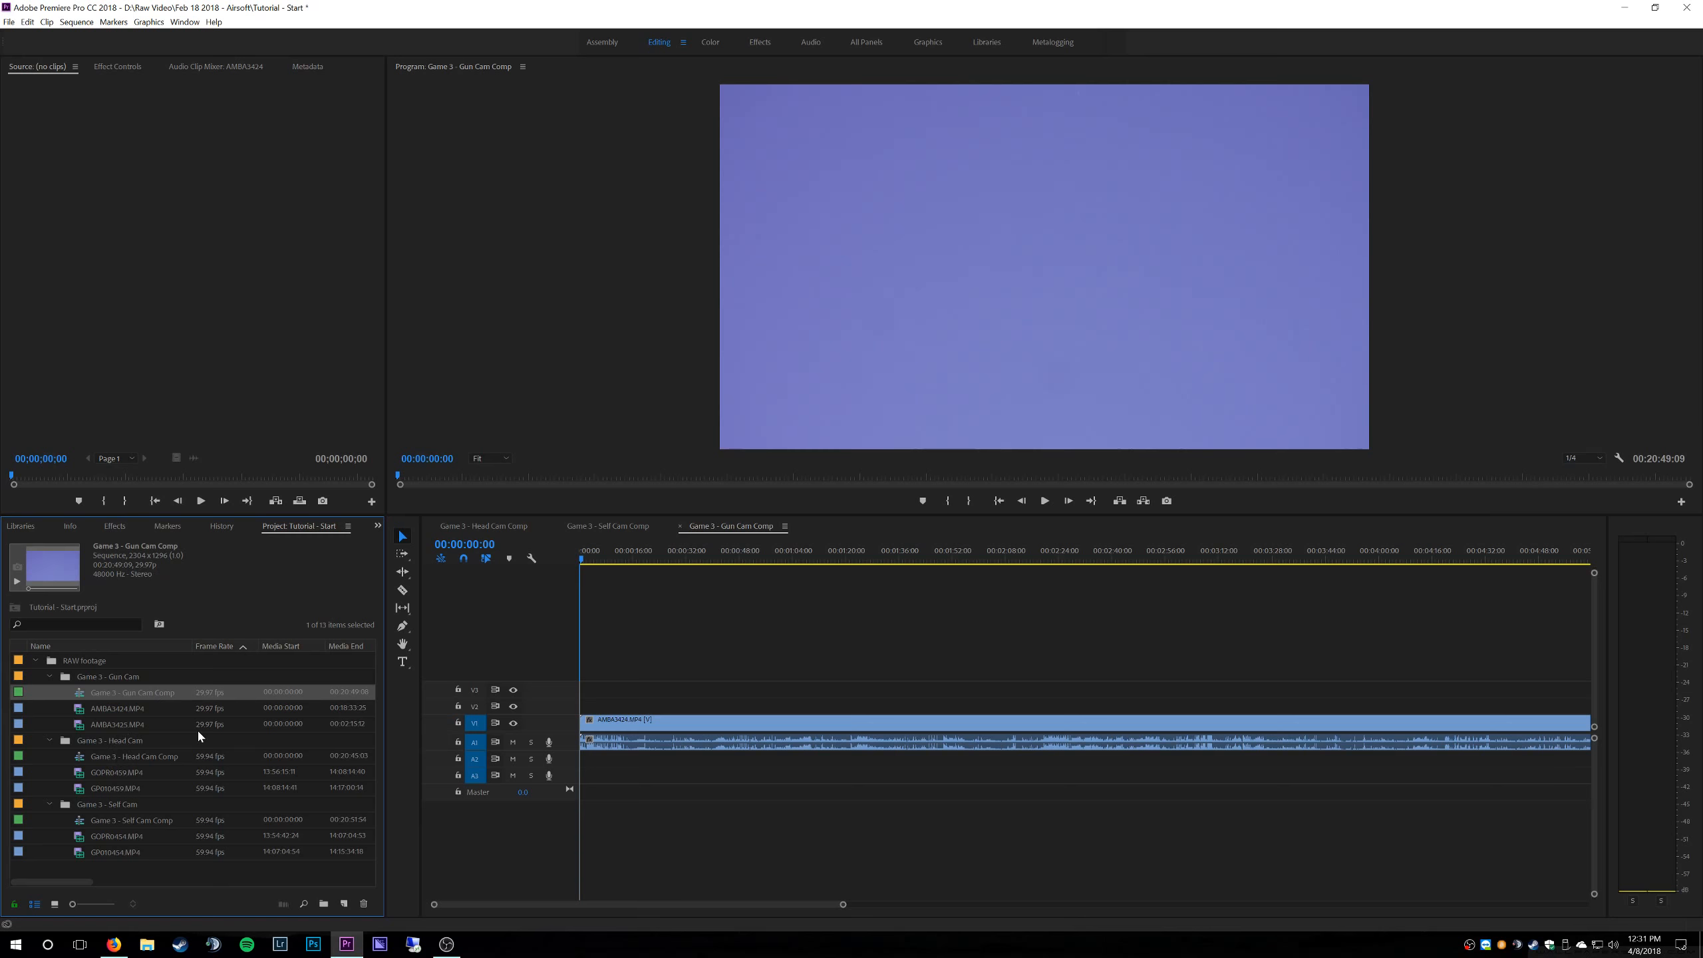
{"action": "key", "text": "ctrl+s"}
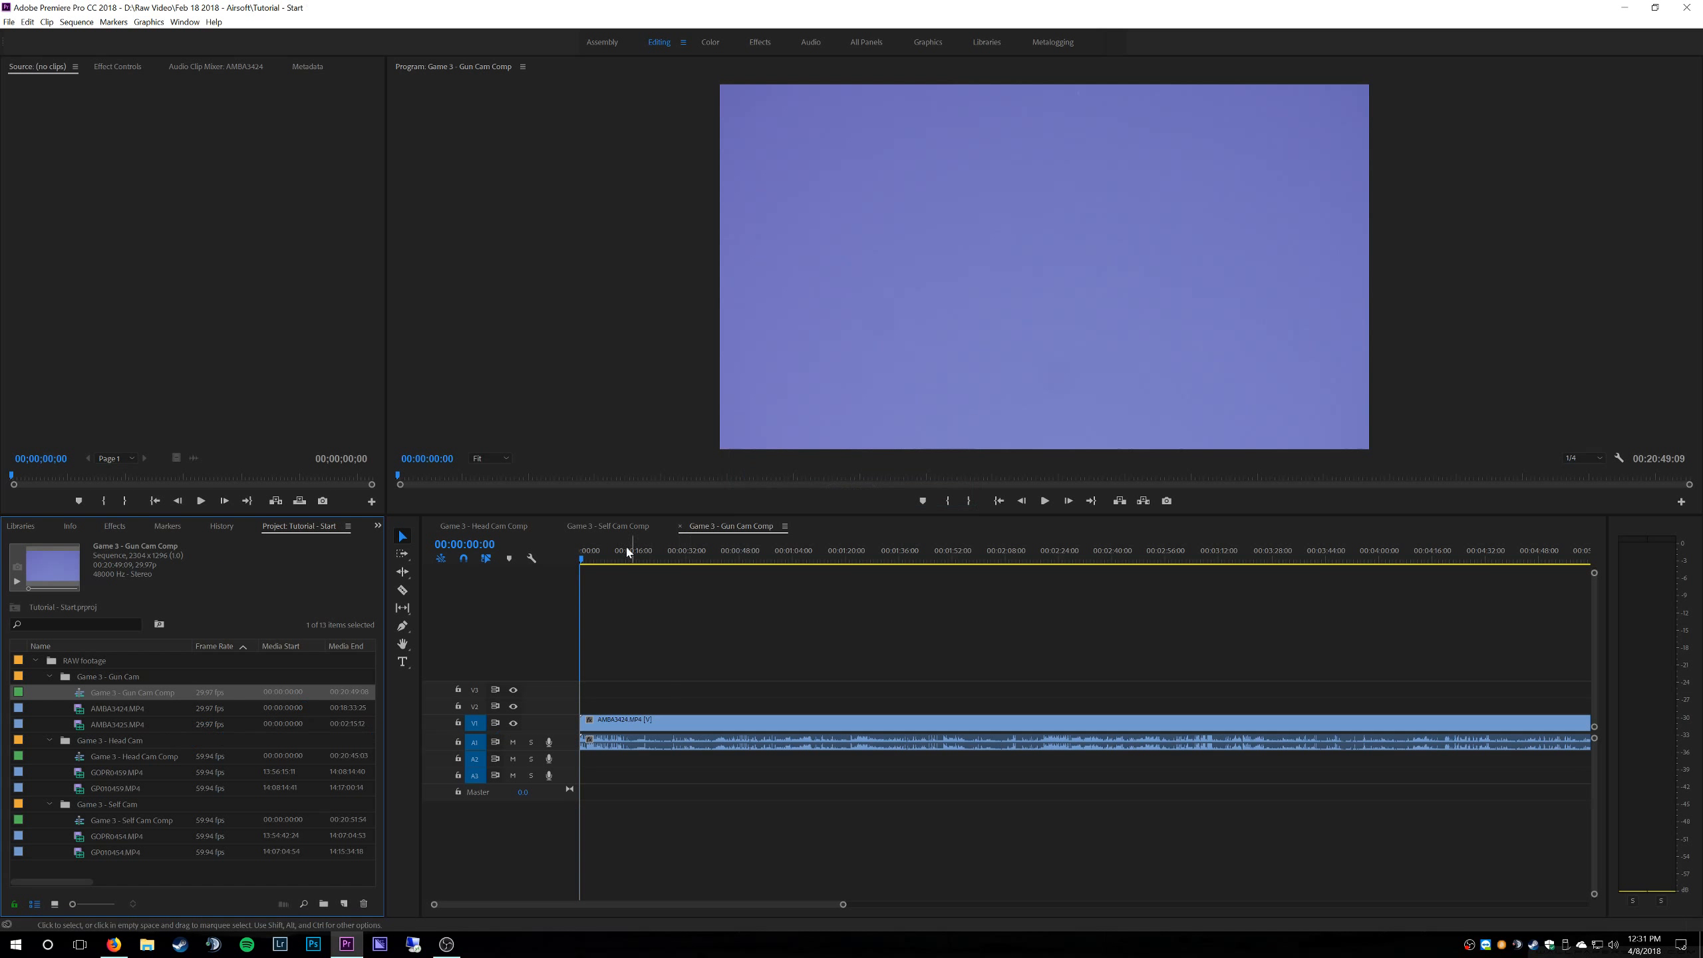
- Look through the open sequences, fitting the full length of the Self Cam and Gun Cam comps in the timeline
{"action": "left_click", "coordinate": [484, 527]}
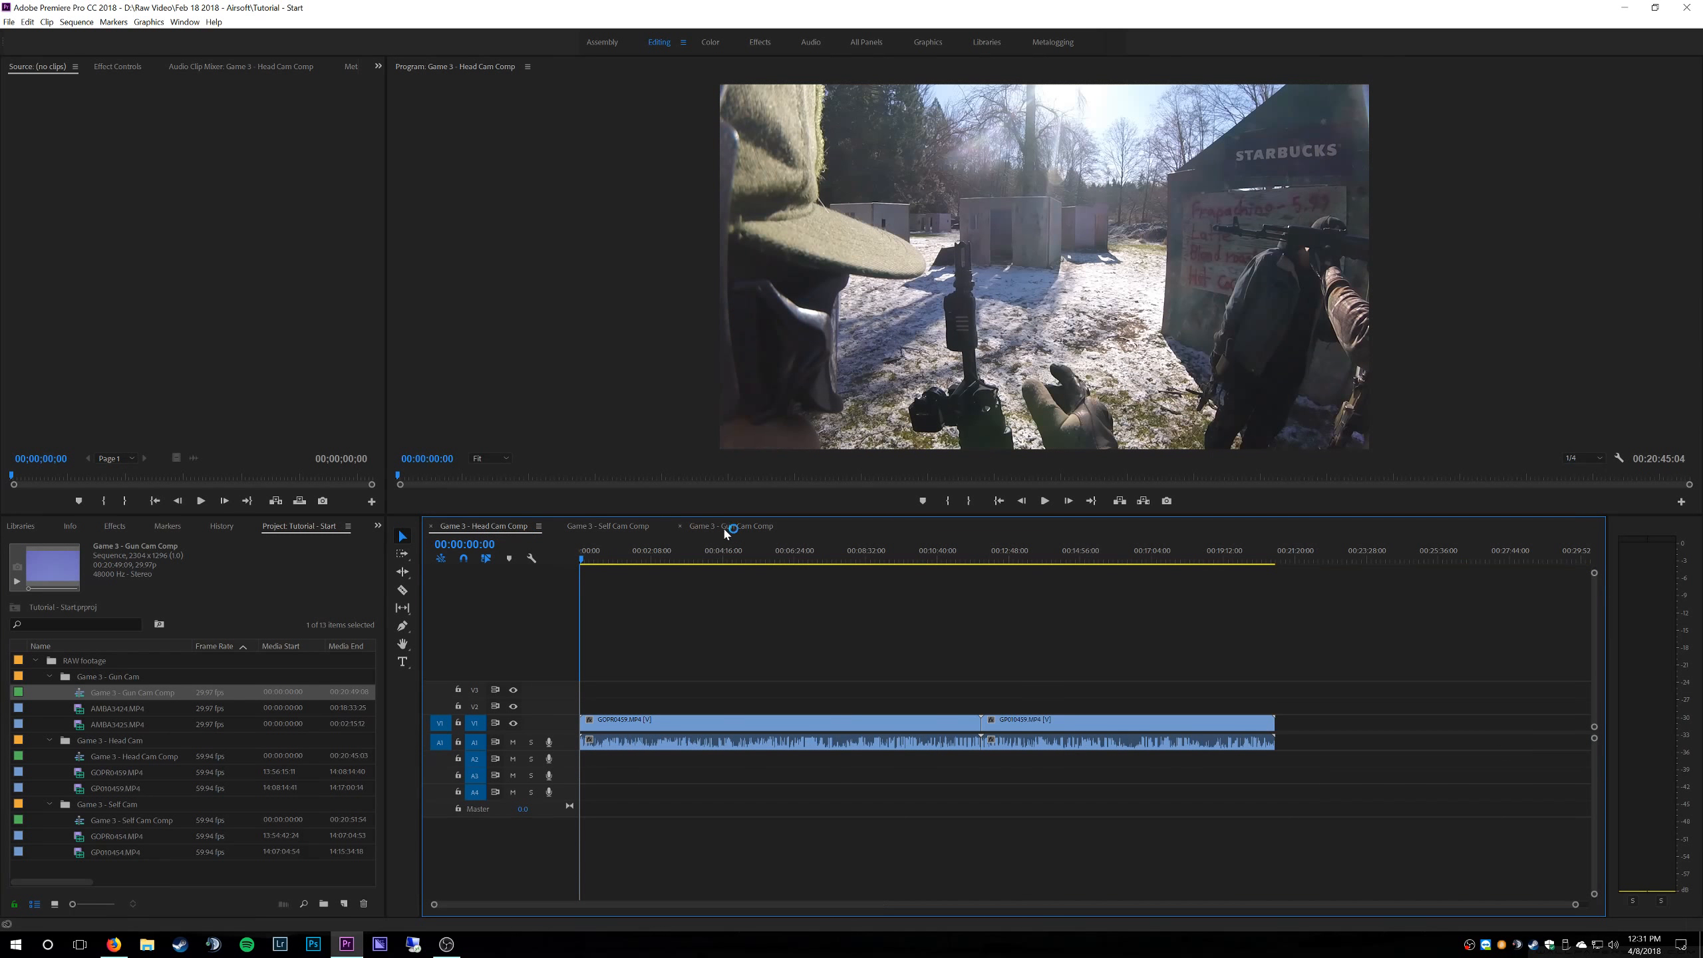
{"action": "left_click", "coordinate": [735, 526]}
{"action": "left_click", "coordinate": [510, 529]}
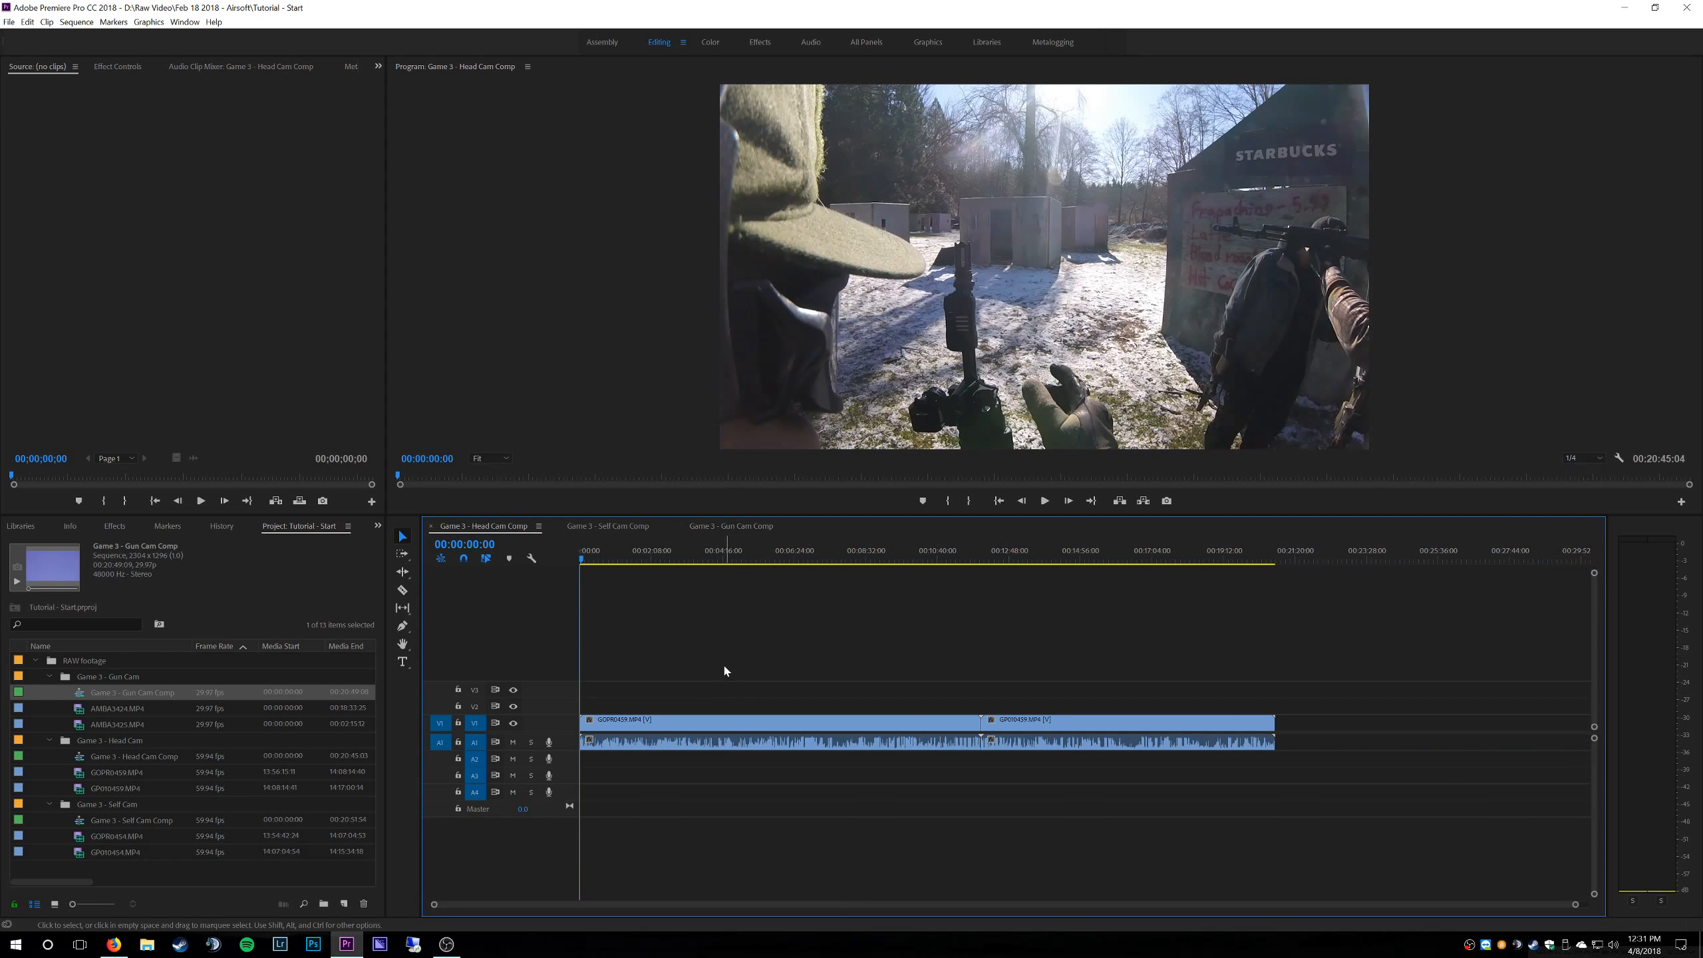
{"action": "left_click", "coordinate": [607, 526]}
{"action": "key", "text": "backslash"}
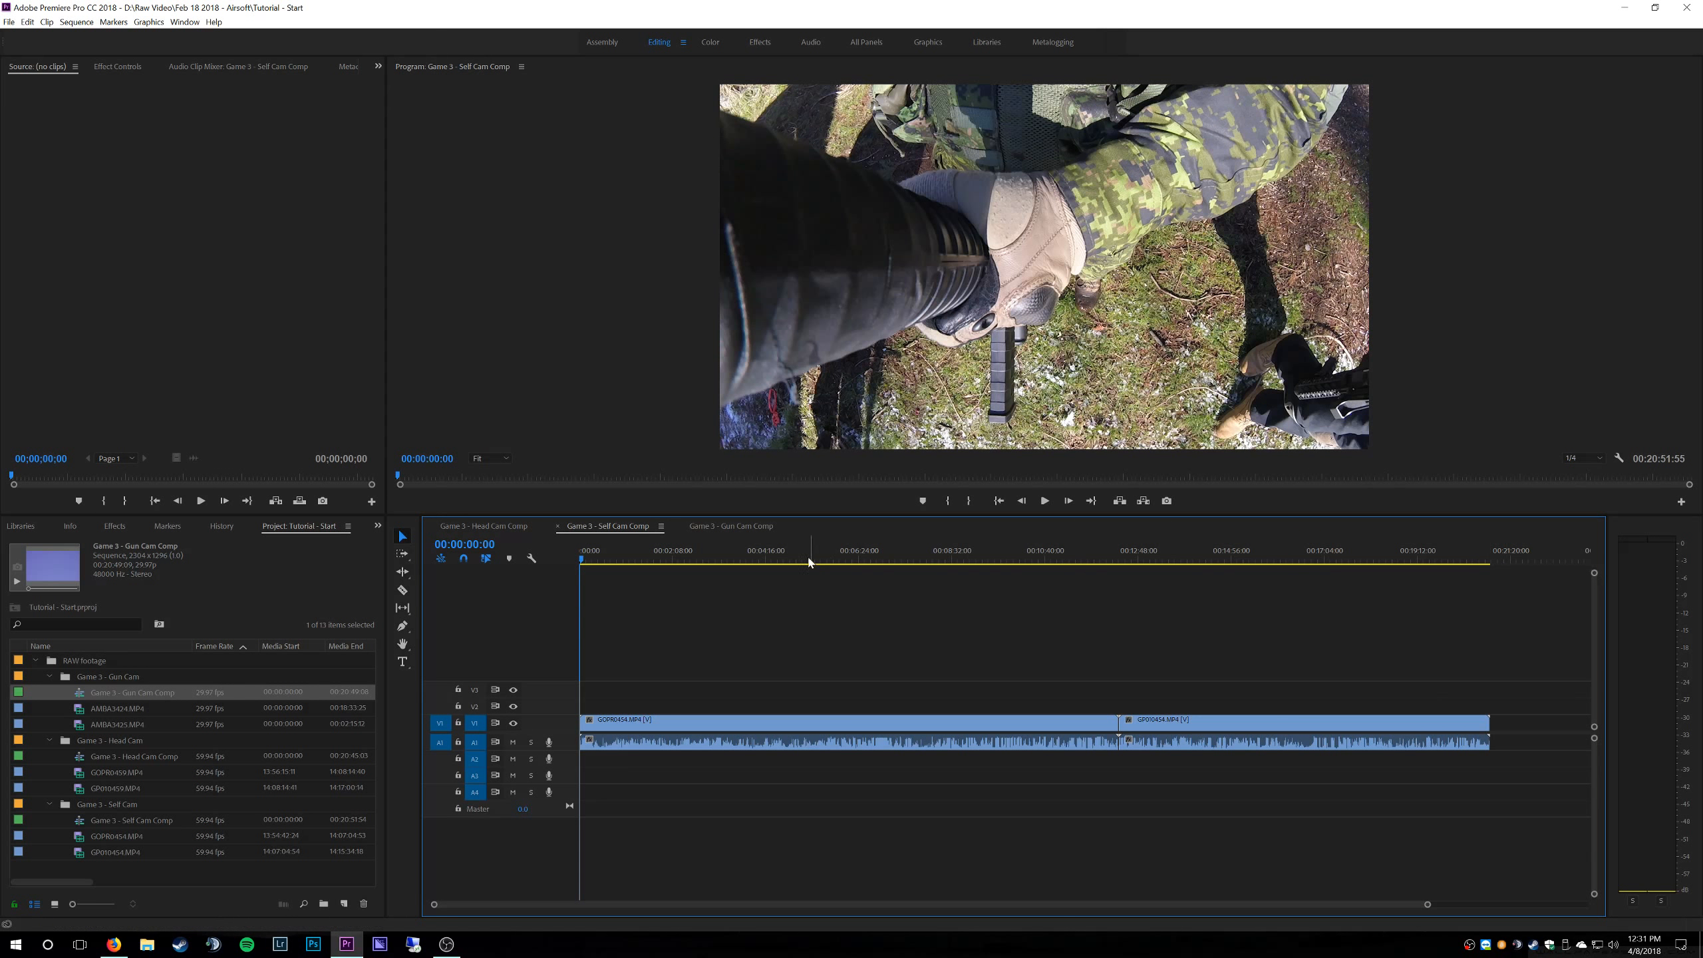
{"action": "left_click", "coordinate": [711, 527]}
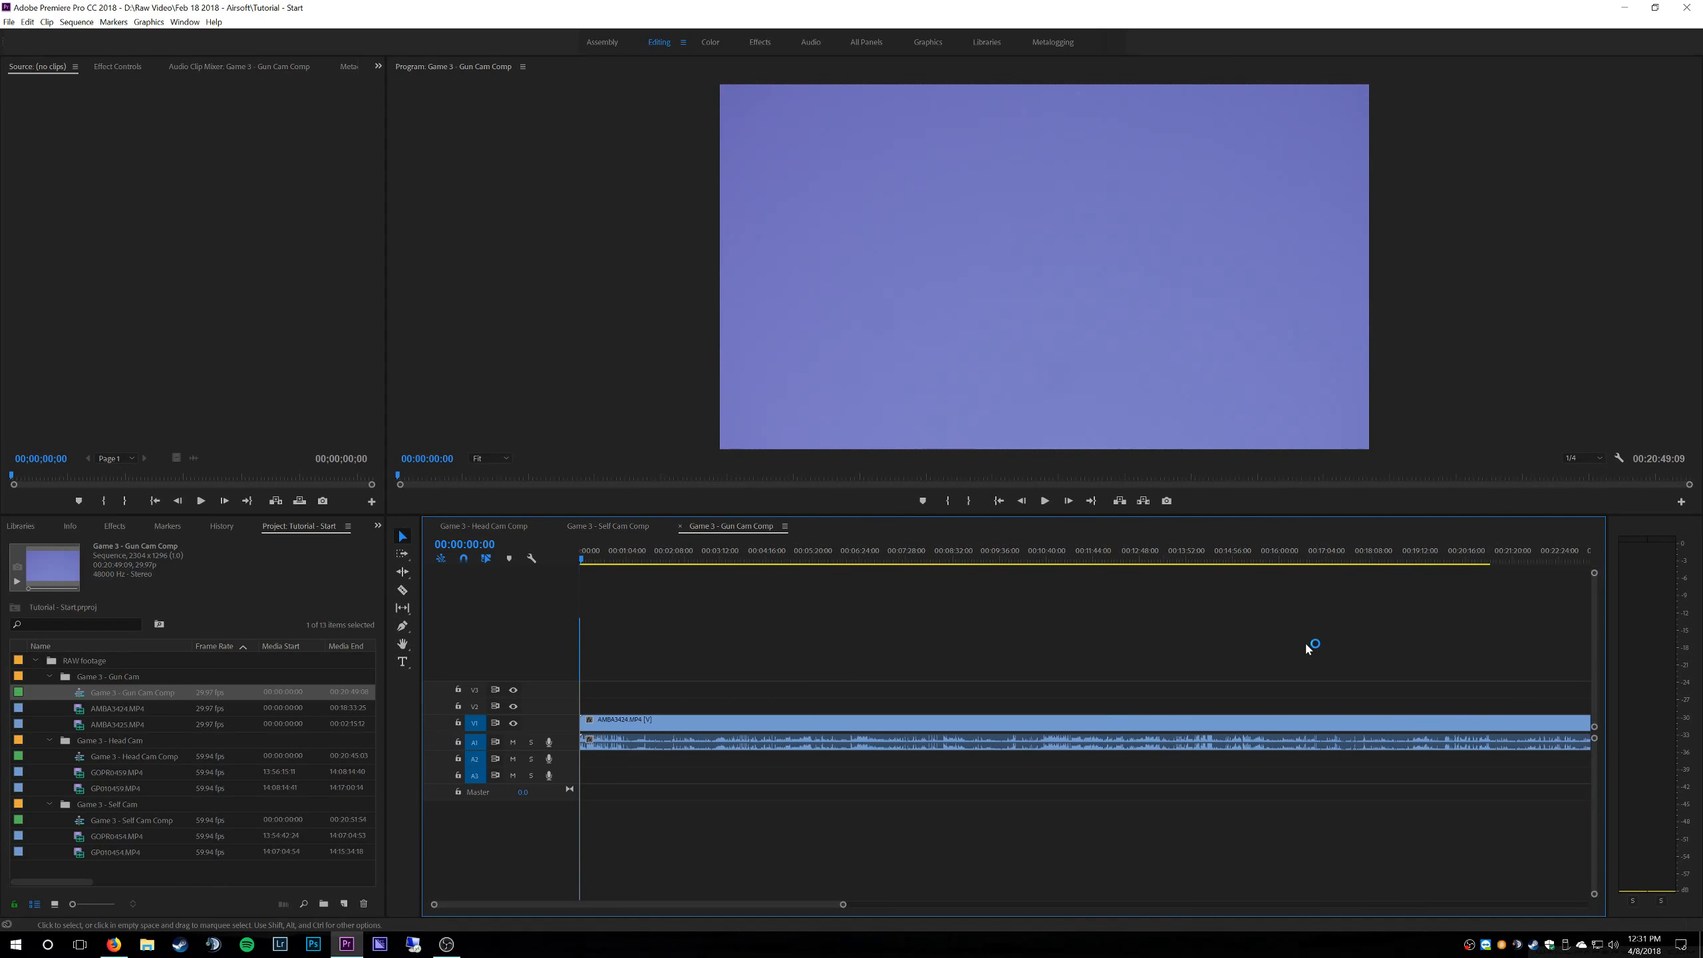
{"action": "key", "text": "backslash"}
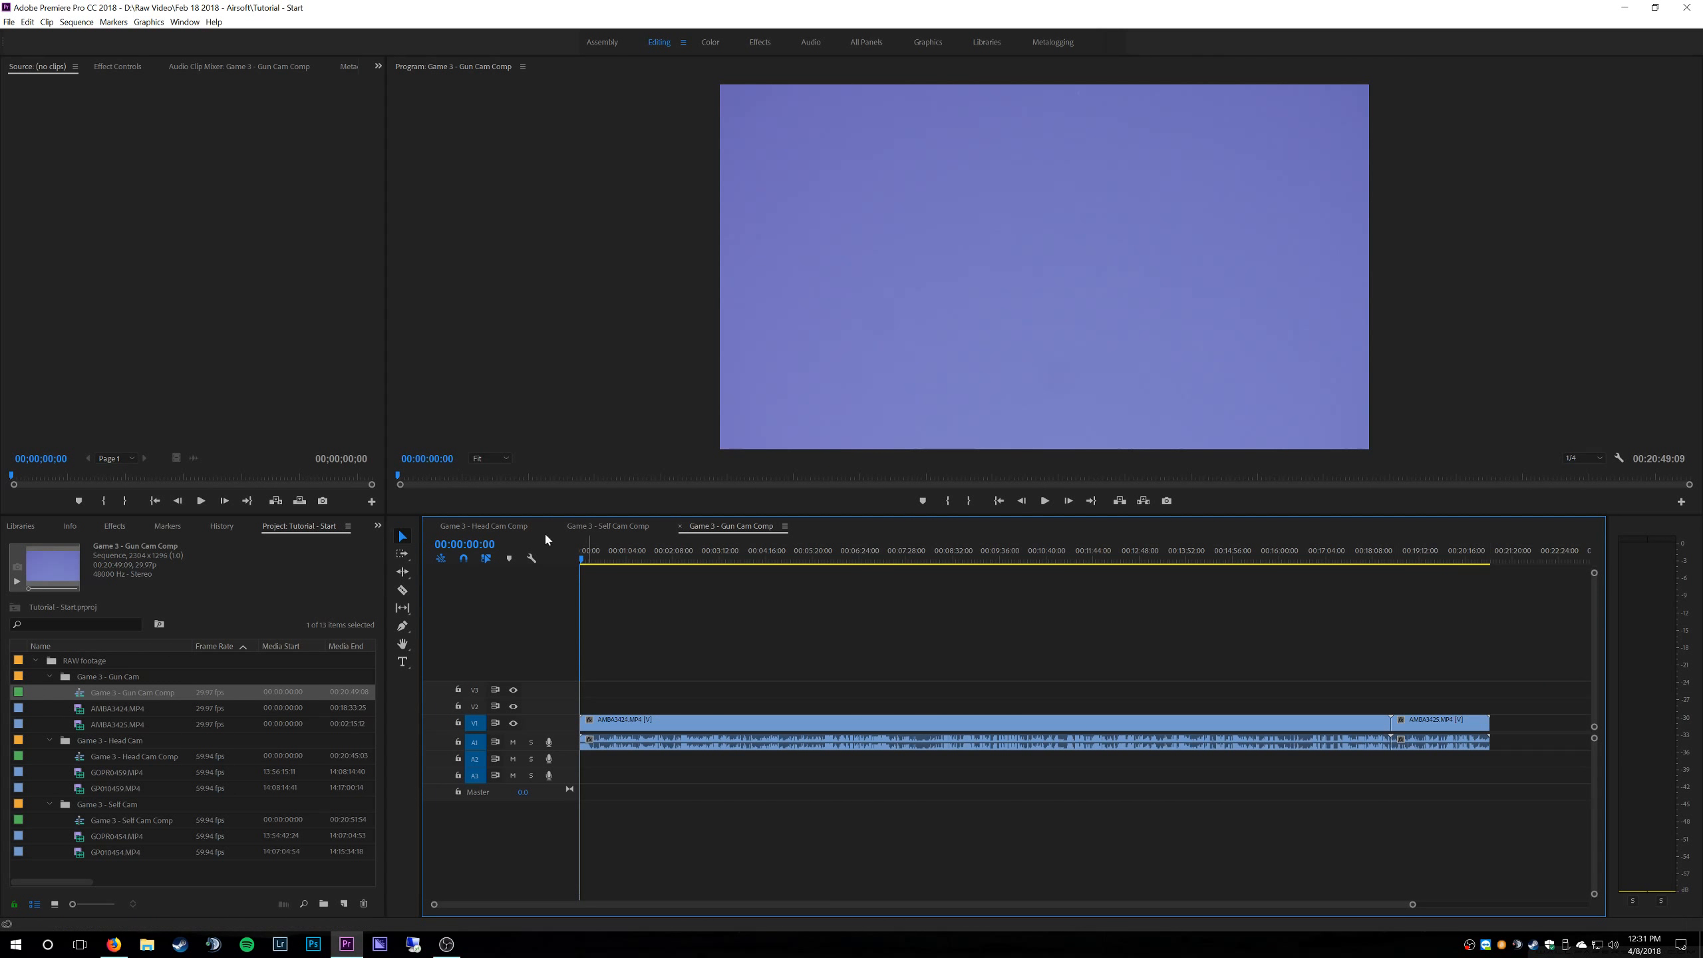
- Enlarge audio track A1 in the Game 3 - Head Cam Comp sequence and play its opening seconds against the waveform
{"action": "left_click", "coordinate": [482, 527]}
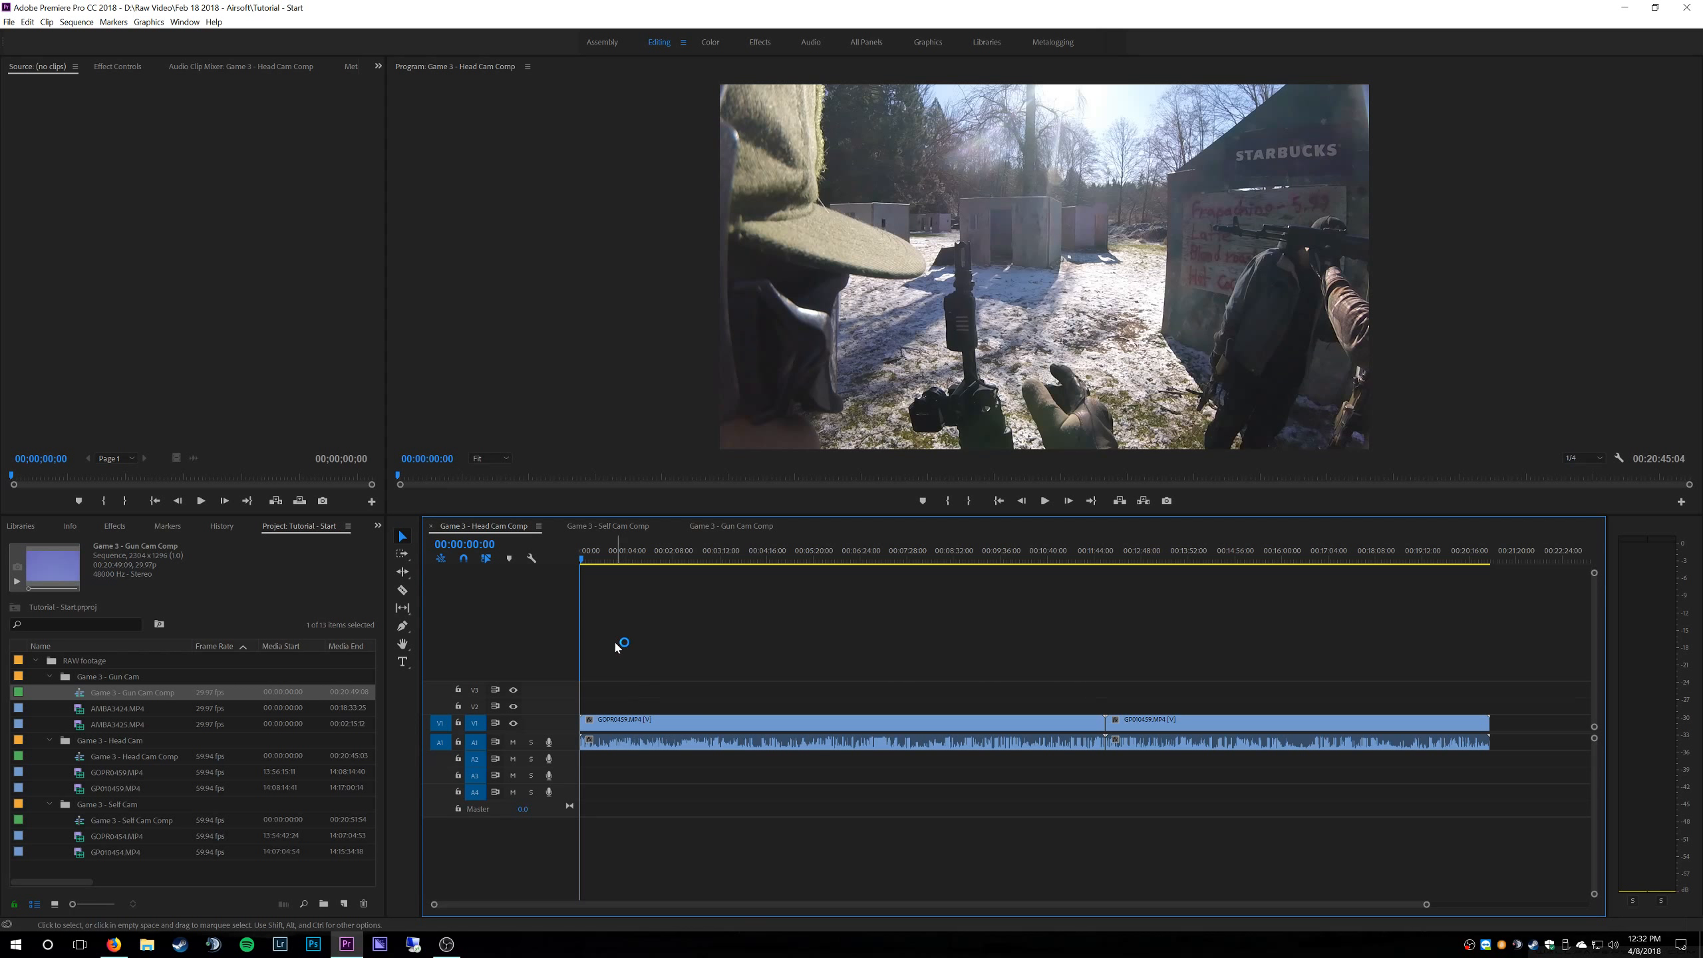
{"action": "key", "text": "space"}
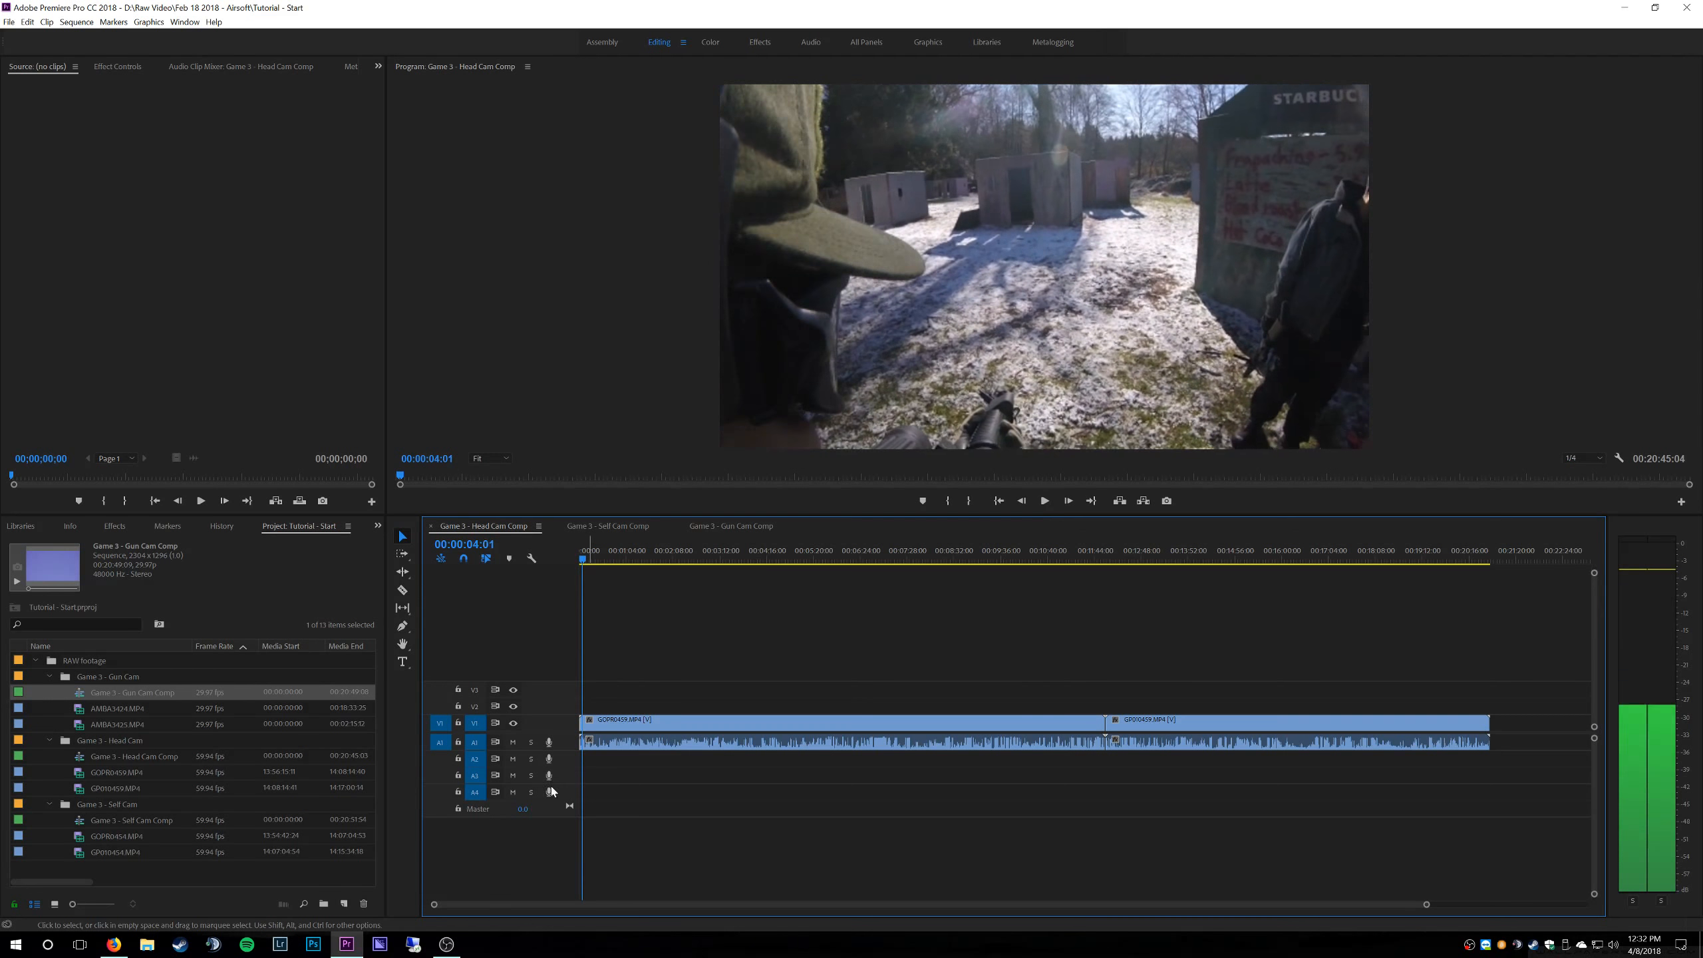
{"action": "key", "text": "space"}
{"action": "left_click_drag", "start_coordinate": [568, 750], "coordinate": [572, 813]}
{"action": "left_click_drag", "start_coordinate": [1428, 905], "coordinate": [1024, 908]}
{"action": "left_click", "coordinate": [617, 558]}
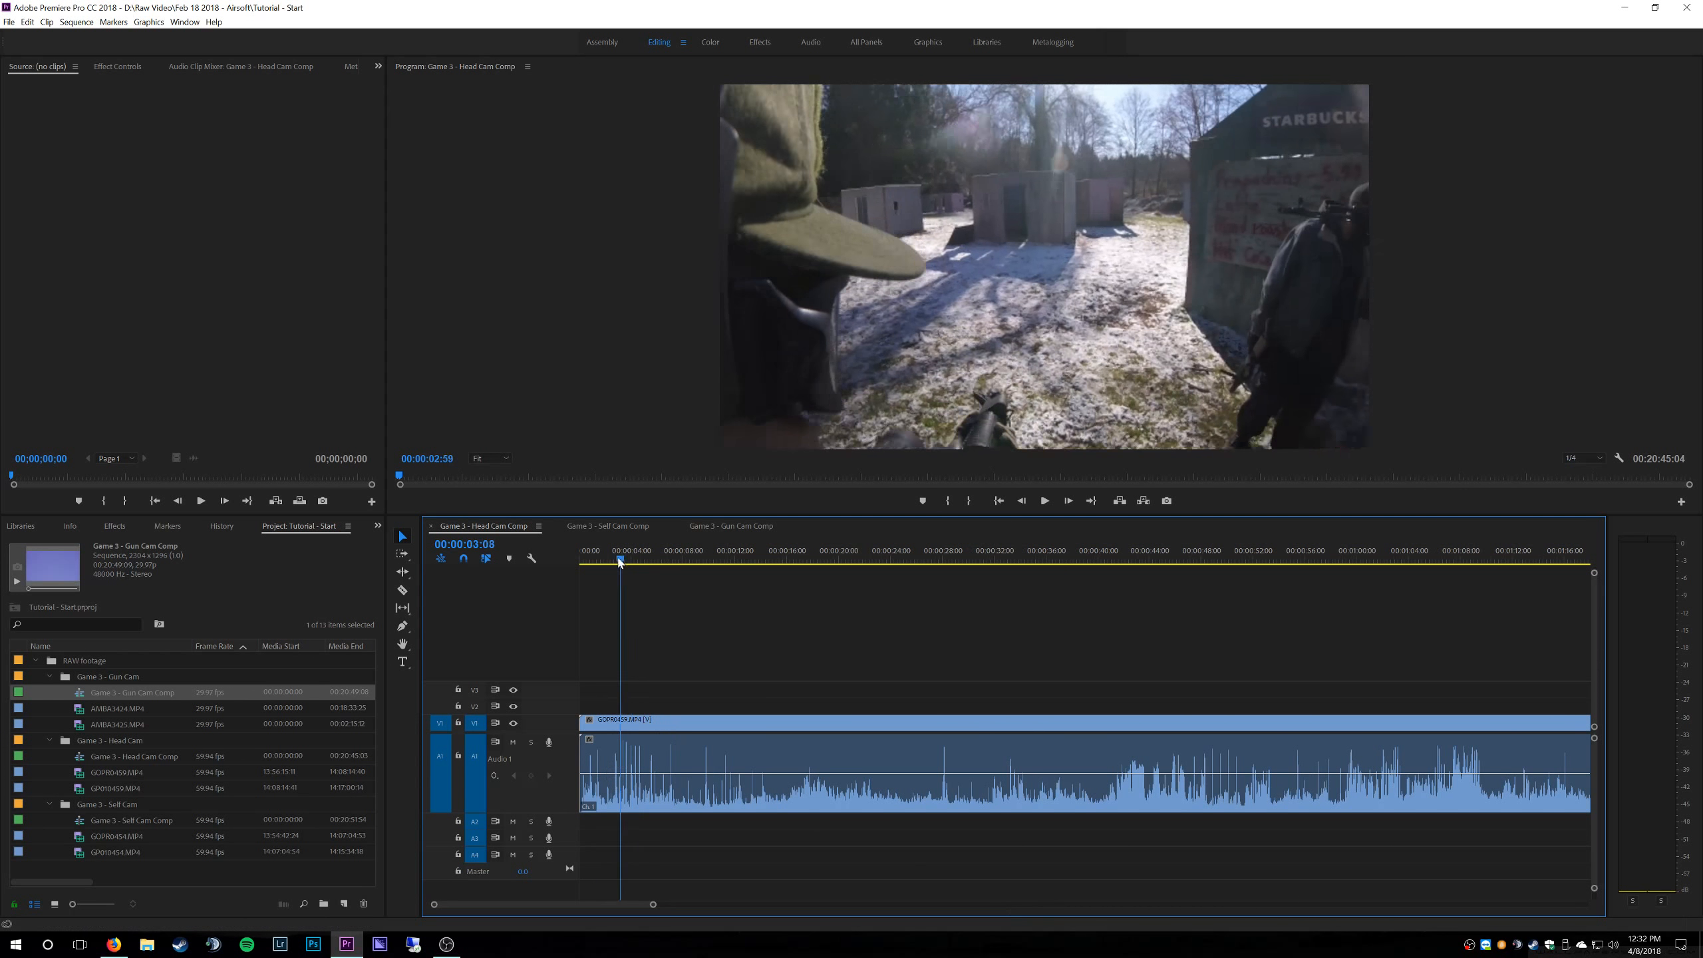
{"action": "key", "text": "space"}
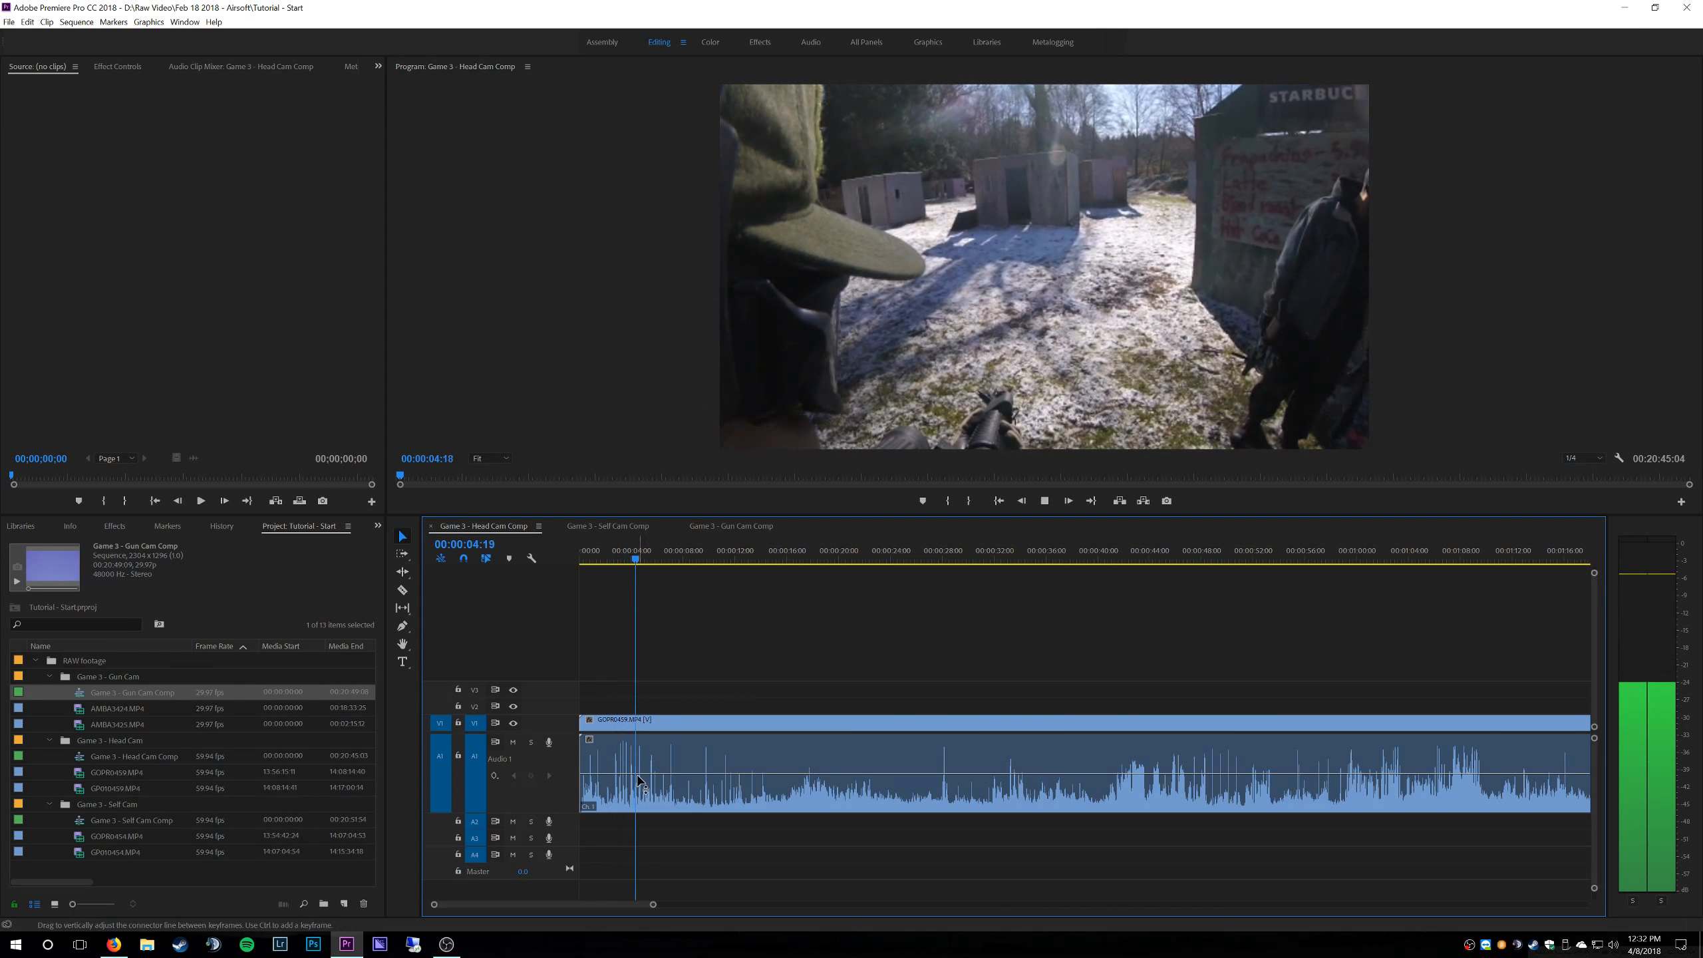
{"action": "key", "text": "space"}
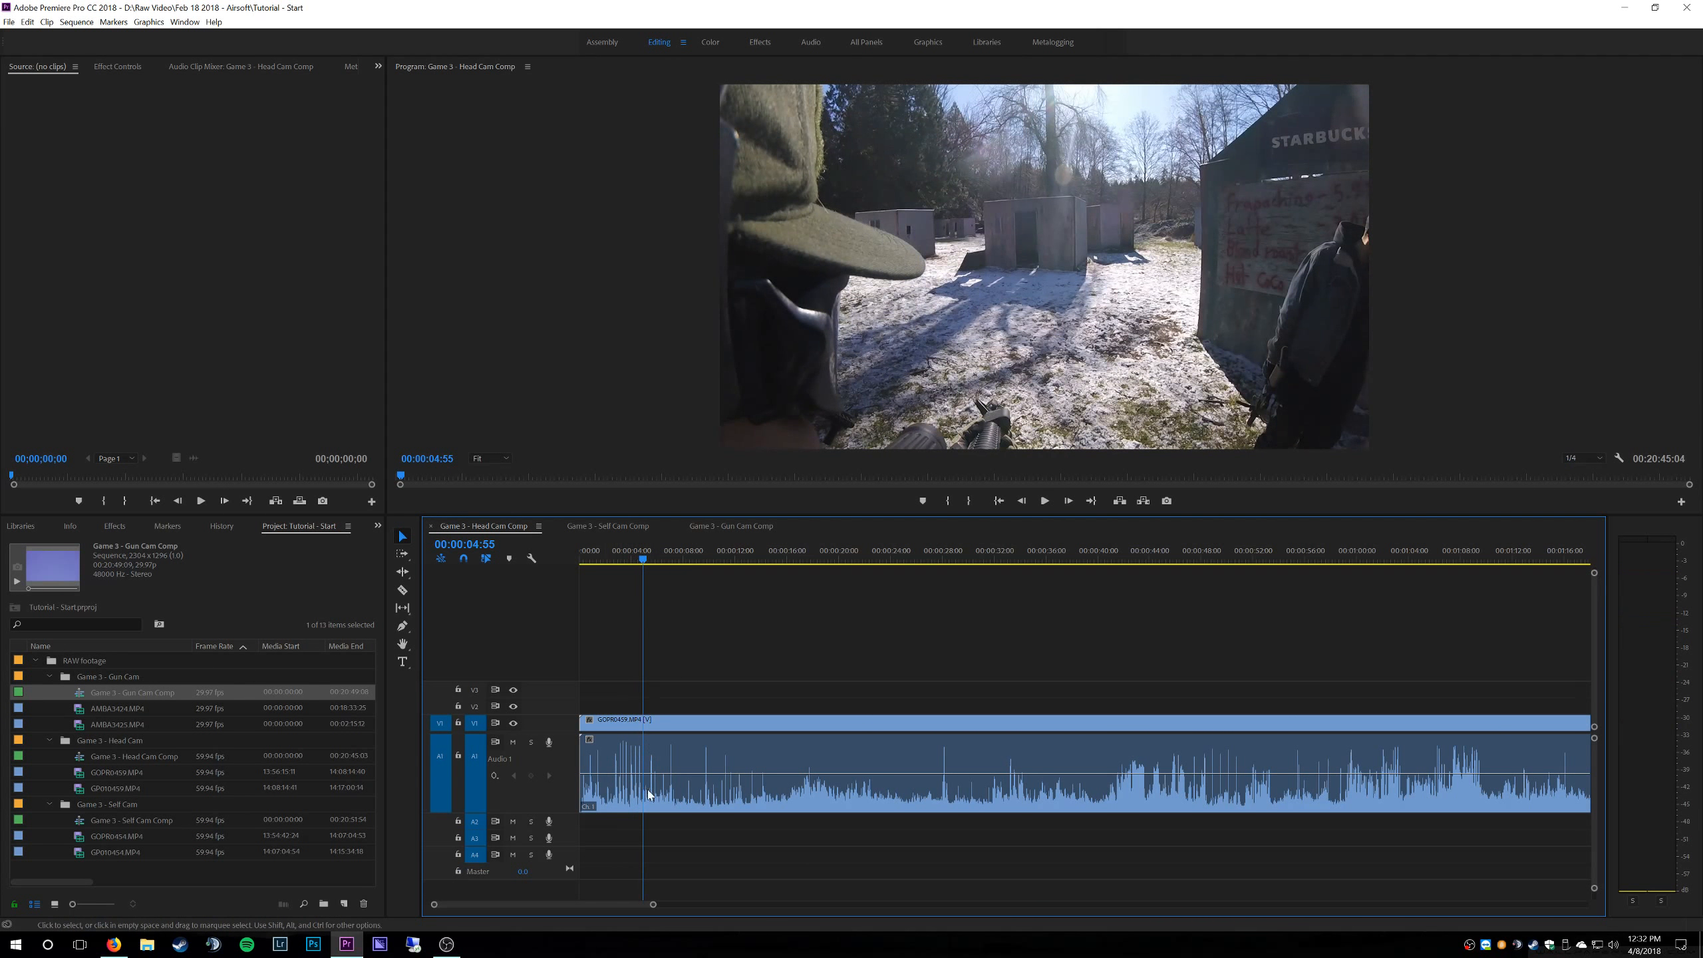
- Enlarge audio track A1 in the Game 3 - Self Cam Comp sequence and play the first nine seconds
{"action": "left_click", "coordinate": [610, 526]}
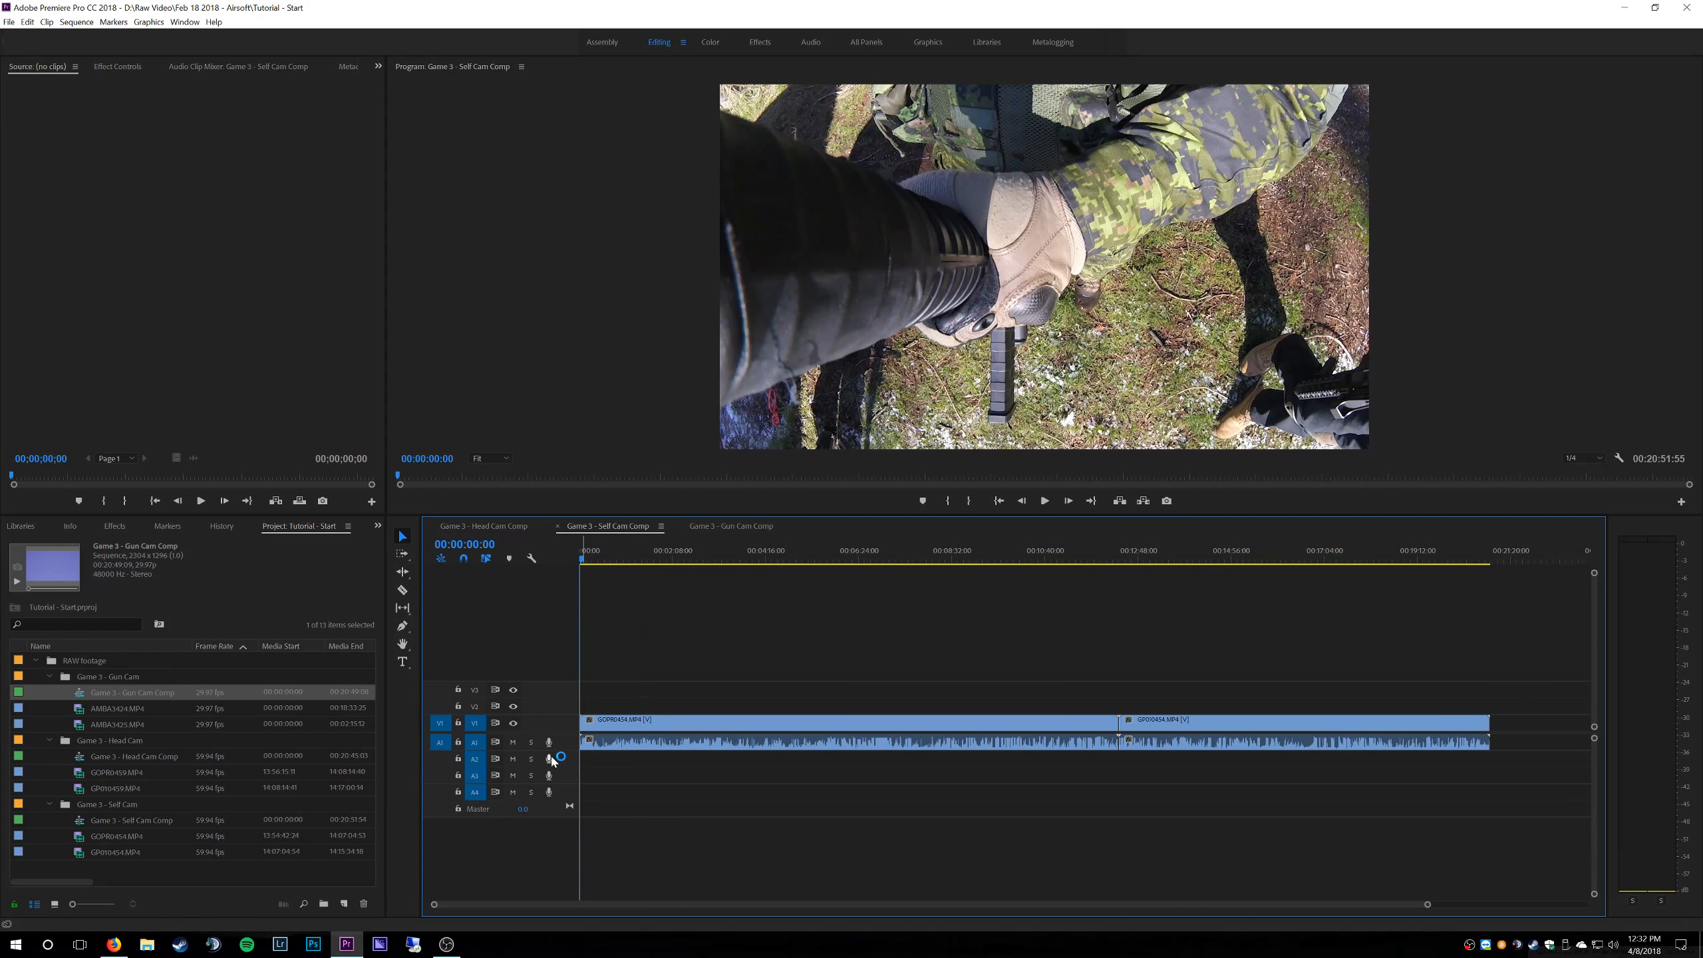
{"action": "left_click_drag", "start_coordinate": [561, 757], "coordinate": [875, 905]}
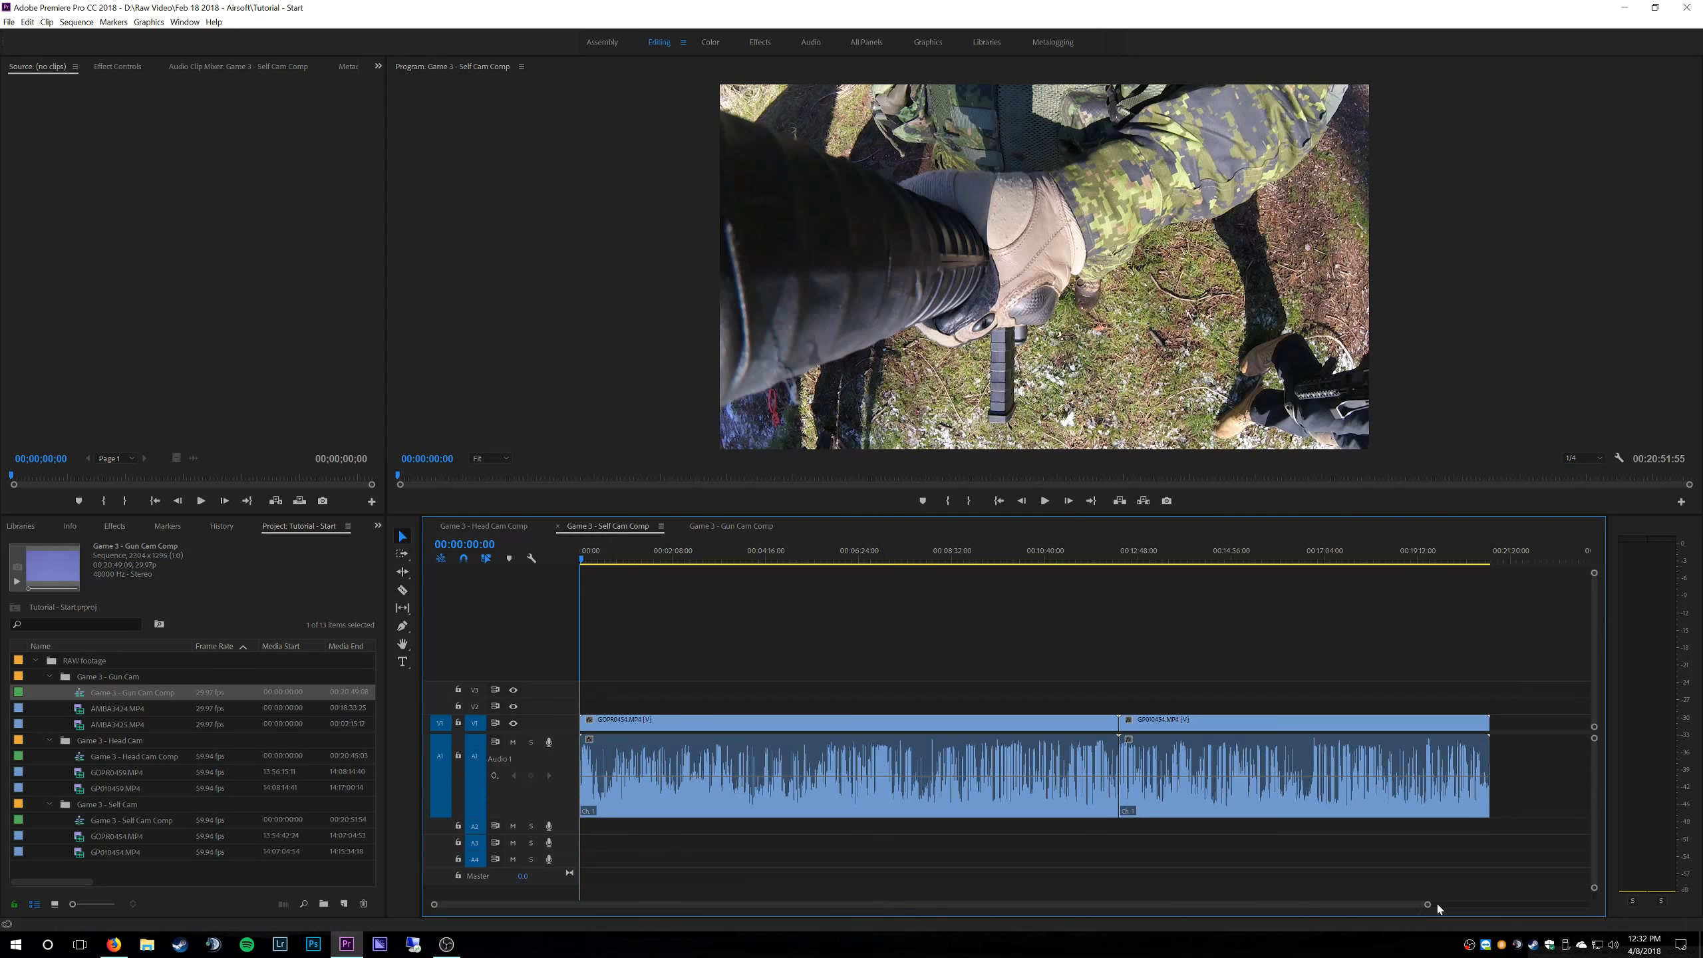
{"action": "left_click_drag", "start_coordinate": [1428, 907], "coordinate": [805, 906]}
{"action": "key", "text": "space"}
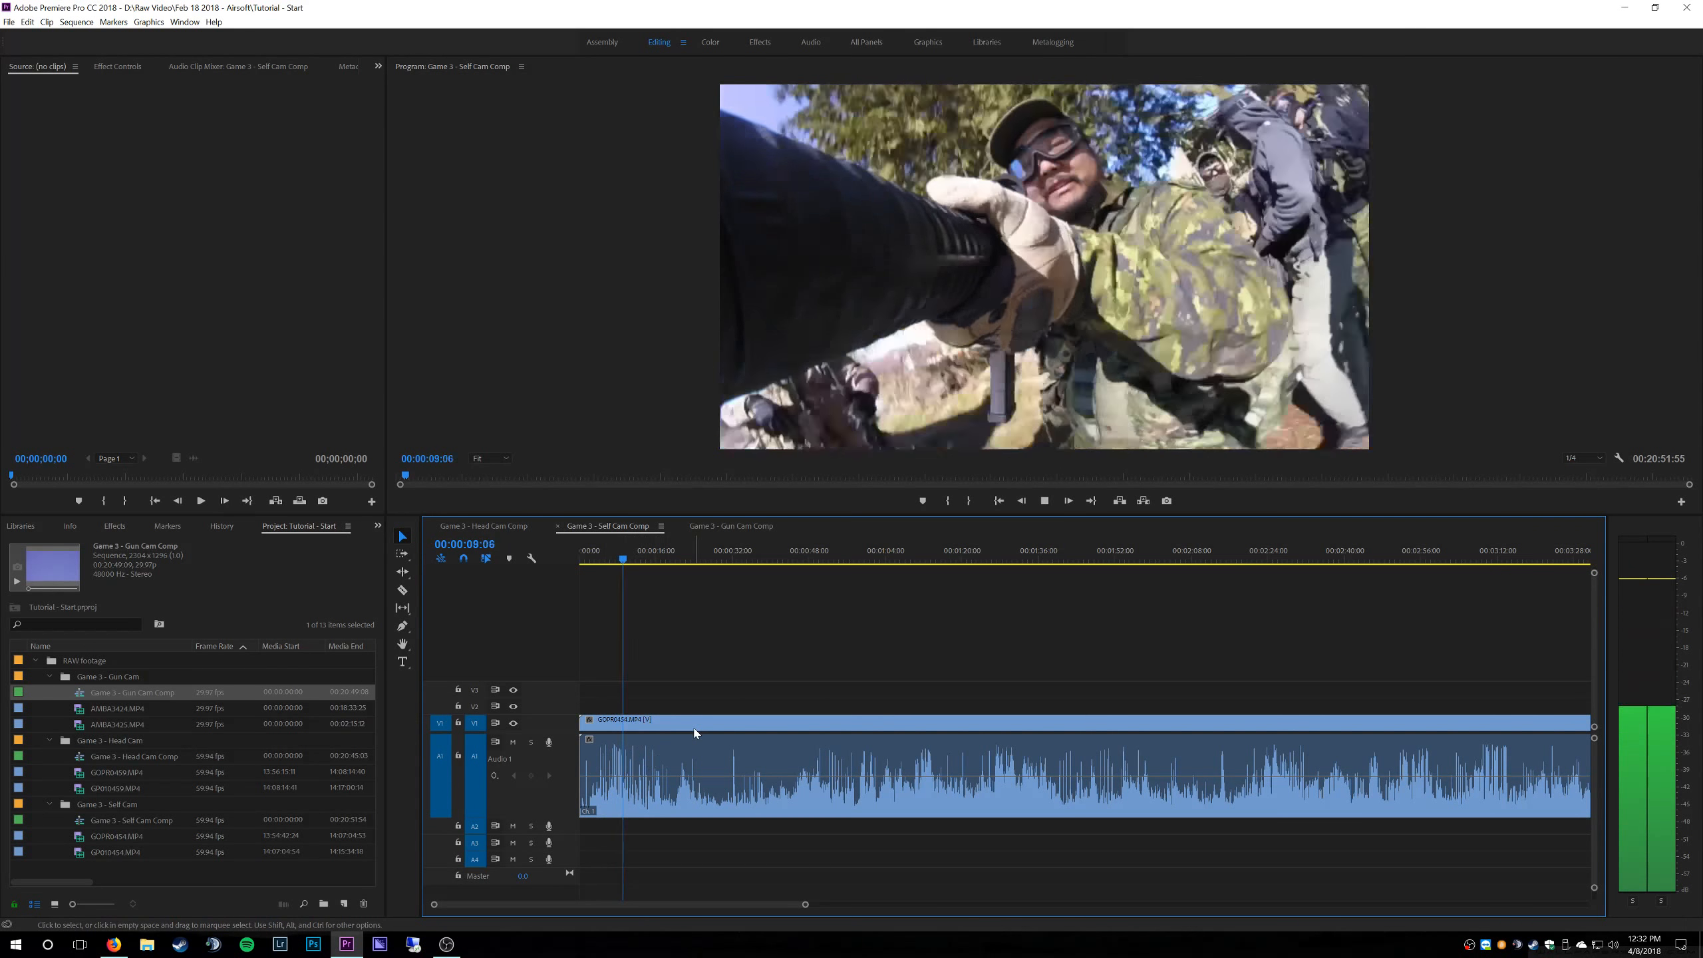
{"action": "key", "text": "space"}
- Enlarge audio track A1 in the Game 3 - Gun Cam Comp sequence and play the first few seconds
{"action": "left_click", "coordinate": [723, 530]}
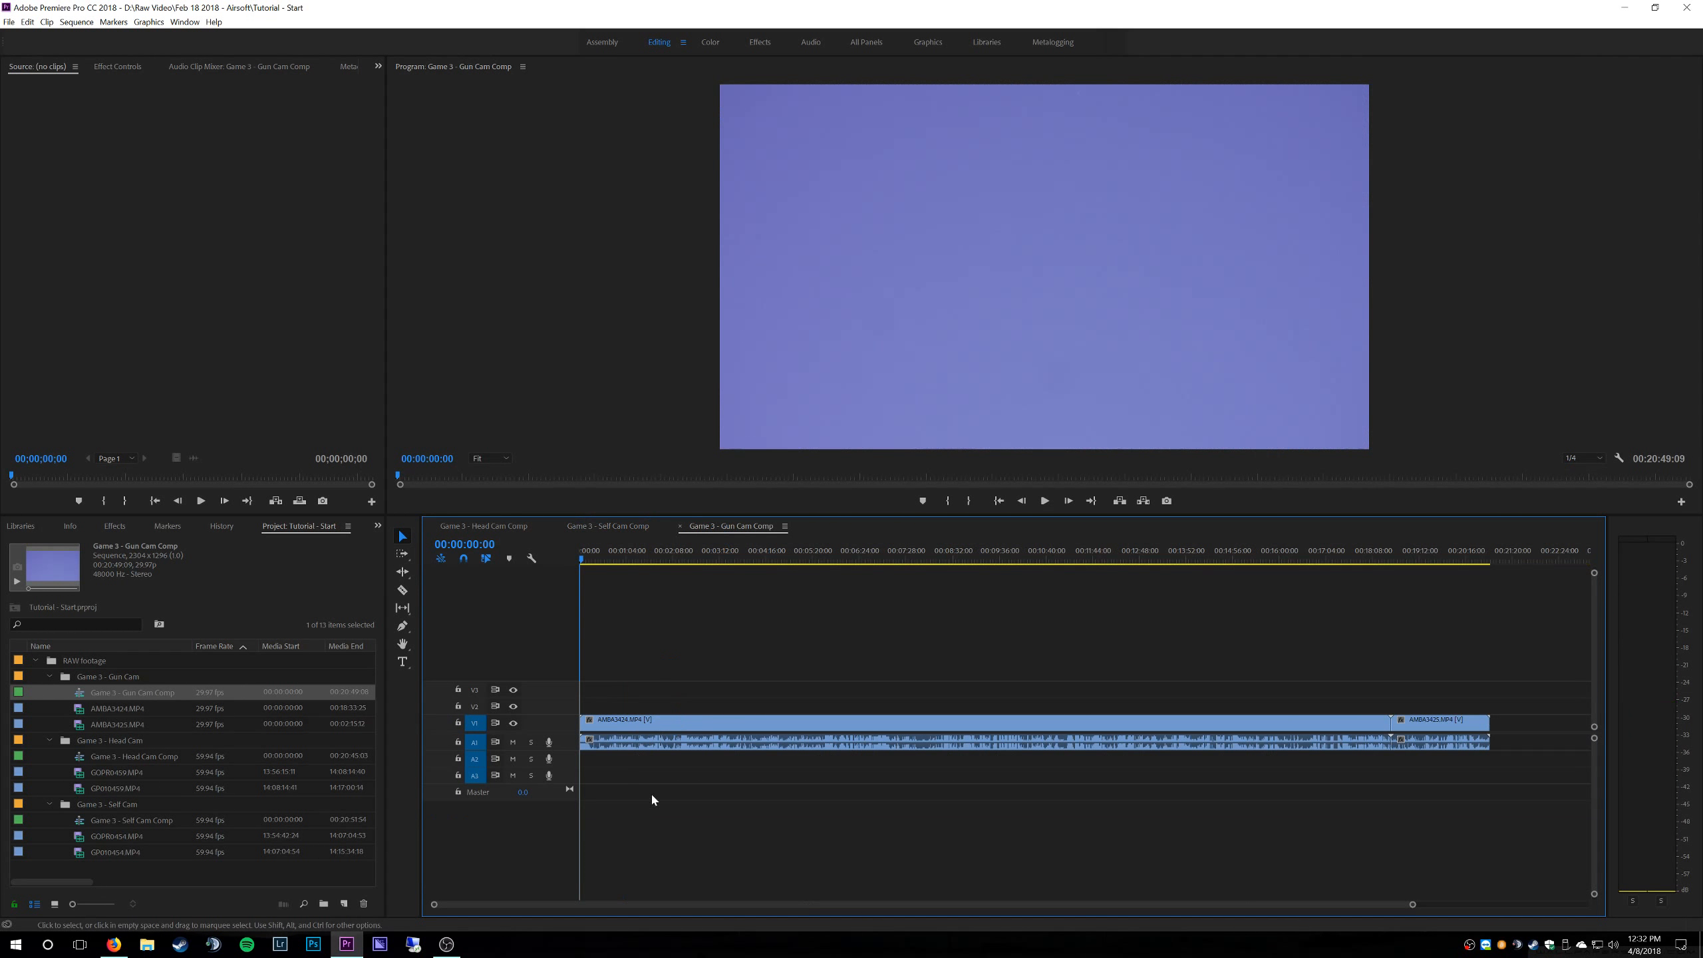
{"action": "left_click_drag", "start_coordinate": [570, 750], "coordinate": [590, 809]}
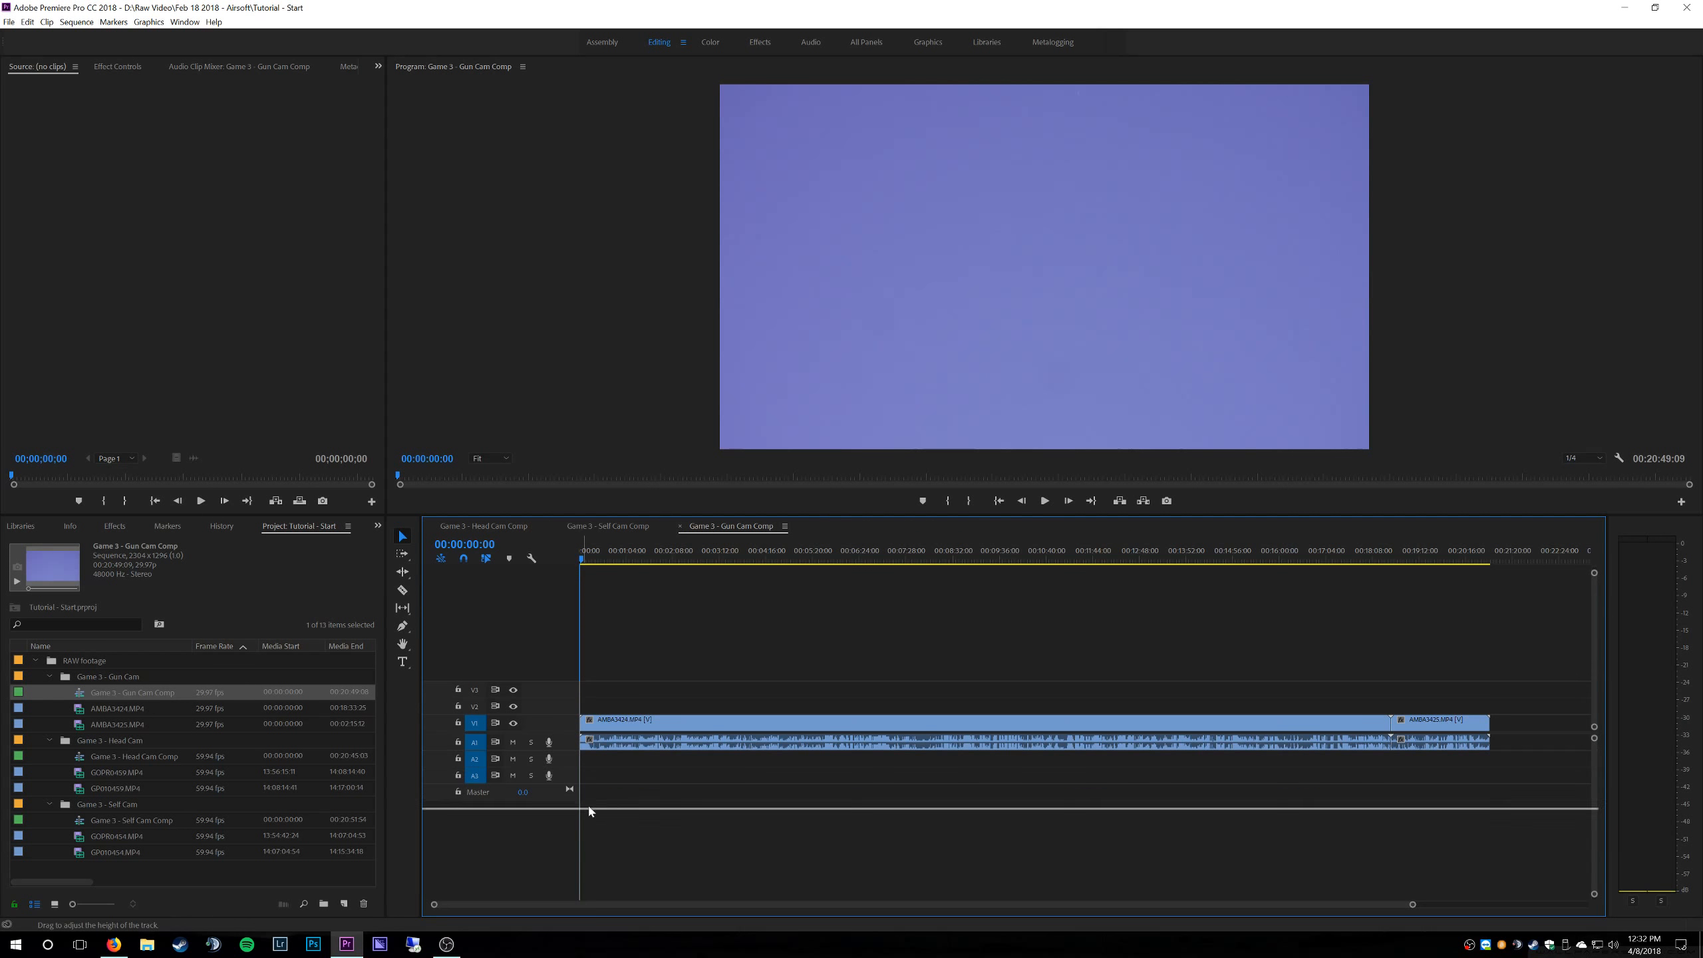
{"action": "left_click_drag", "start_coordinate": [1414, 906], "coordinate": [930, 908]}
{"action": "key", "text": "space"}
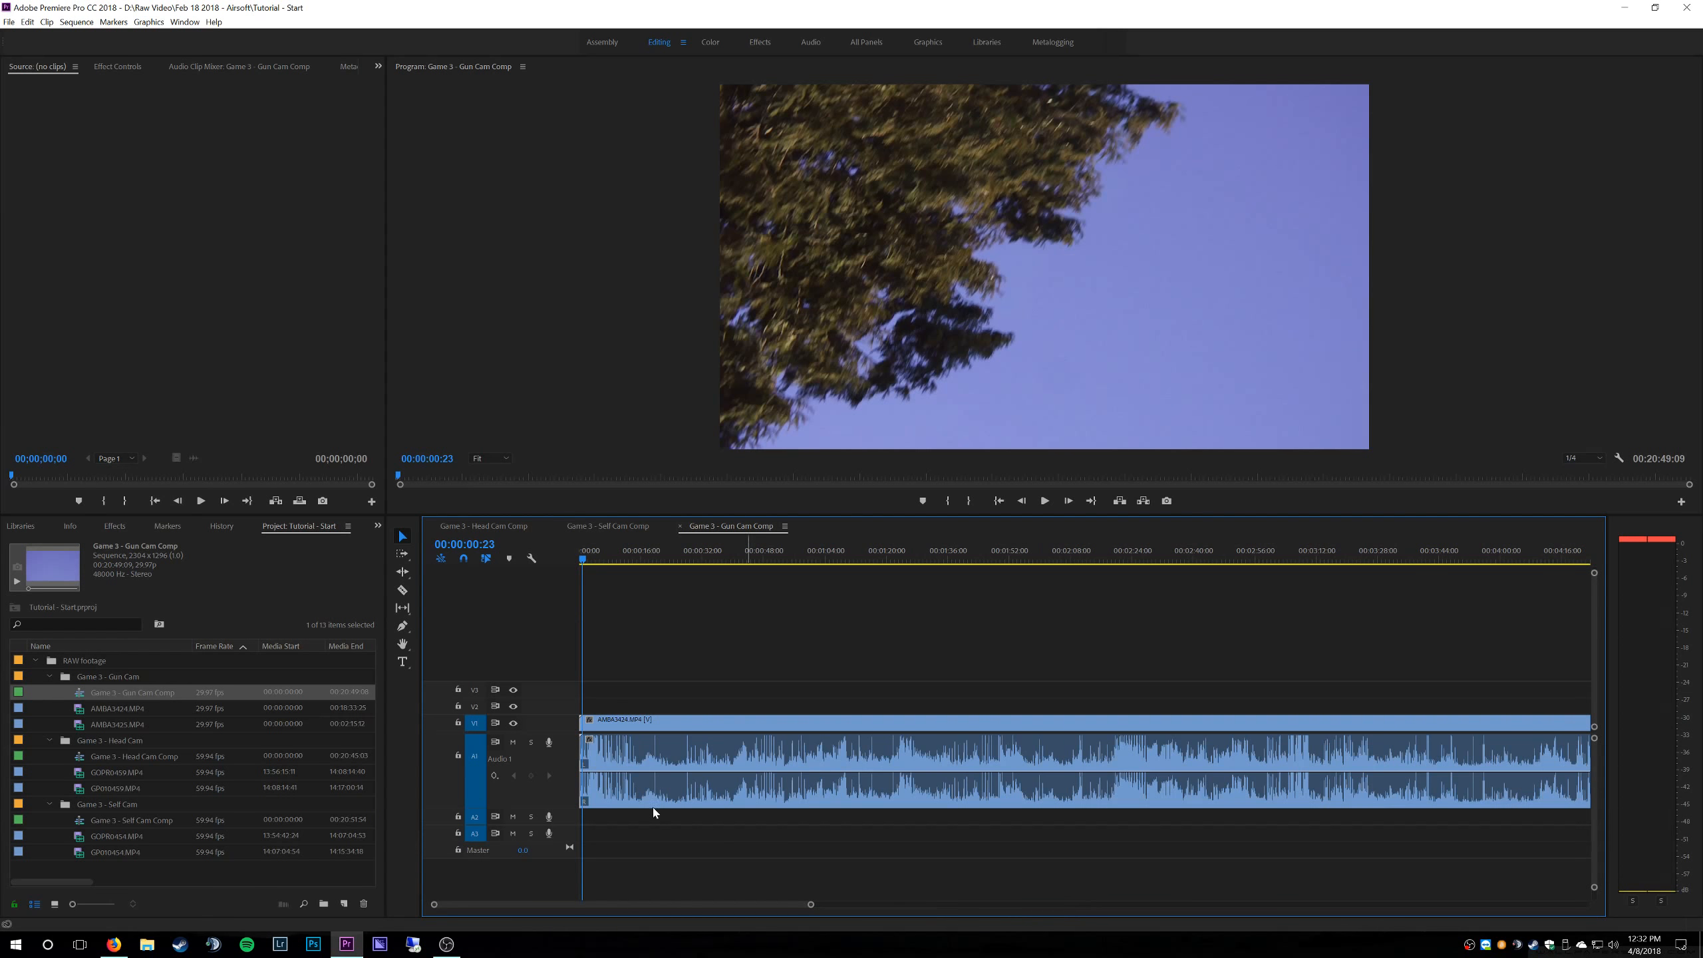
{"action": "key", "text": "space"}
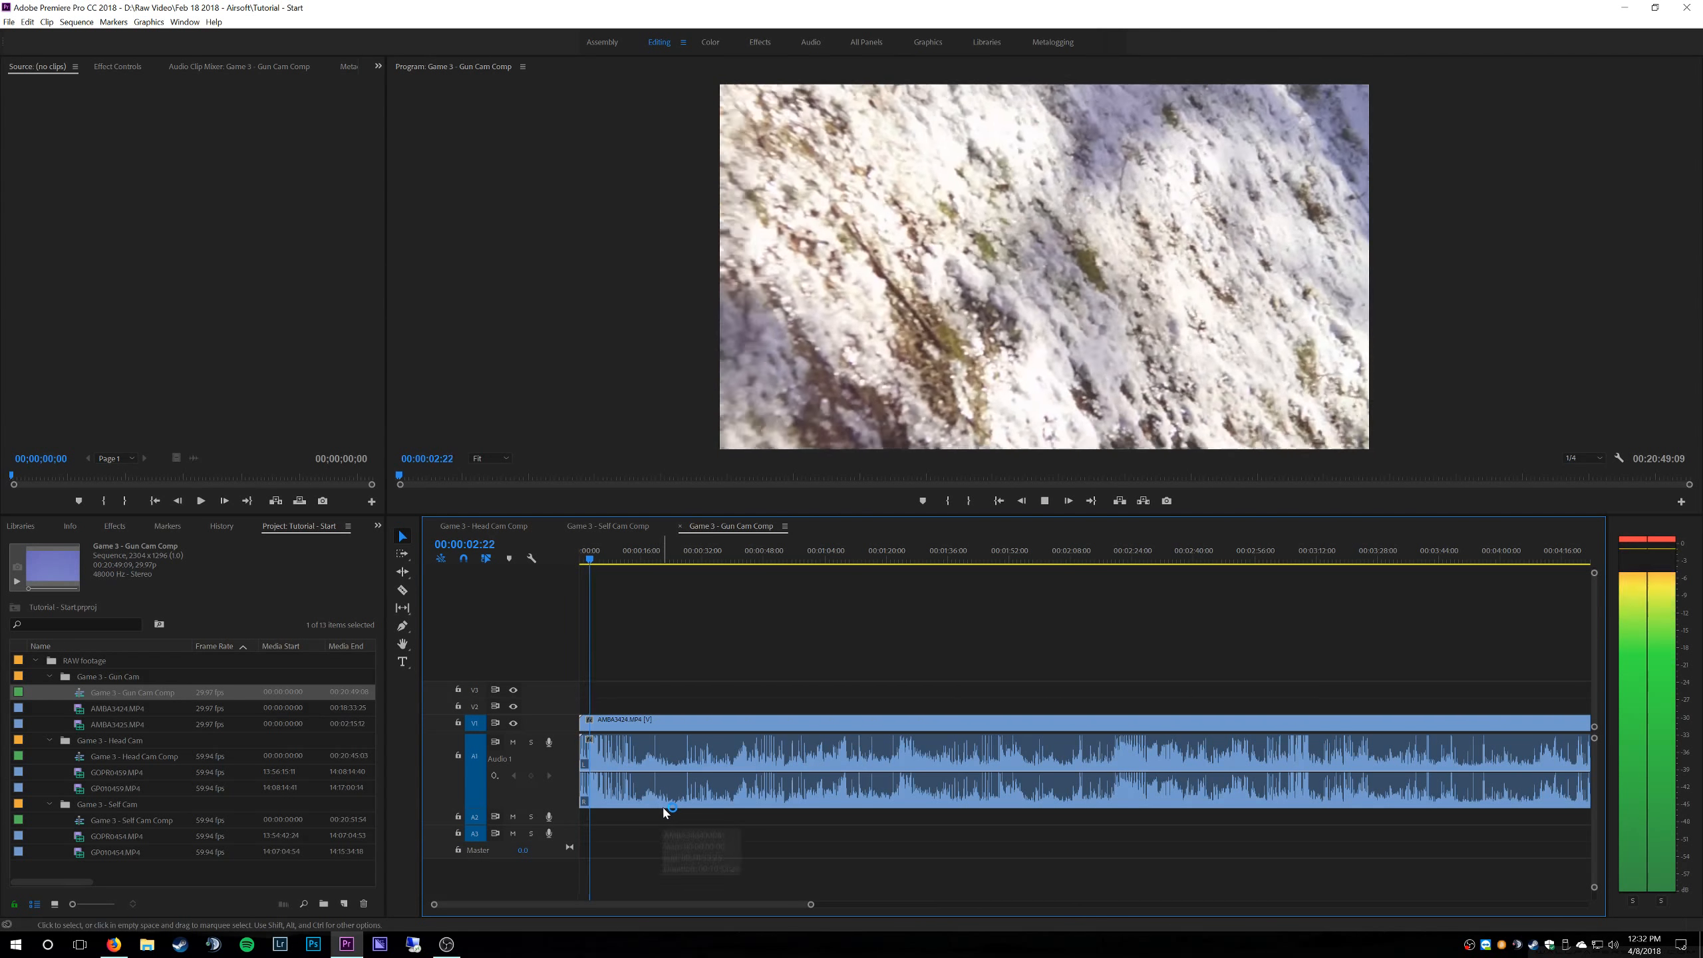
{"action": "key", "text": "space"}
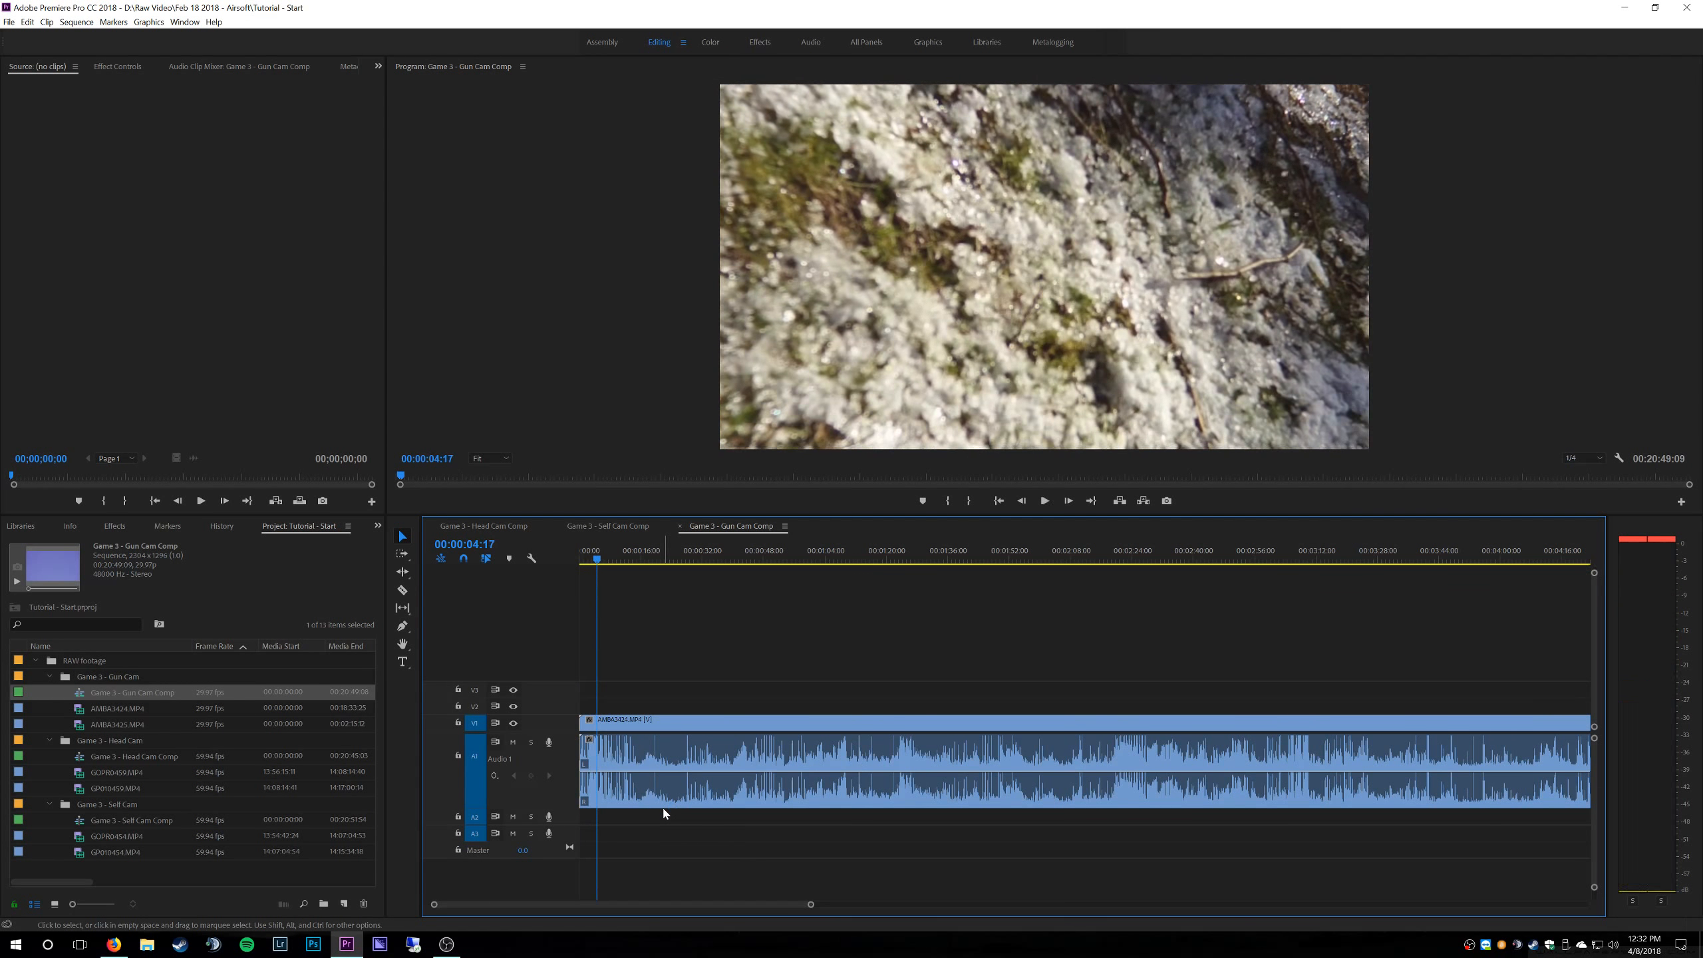
- Compare the opening frames and audio waveforms of the Head Cam, Self Cam and Gun Cam comps by switching between them
{"action": "left_click", "coordinate": [611, 527]}
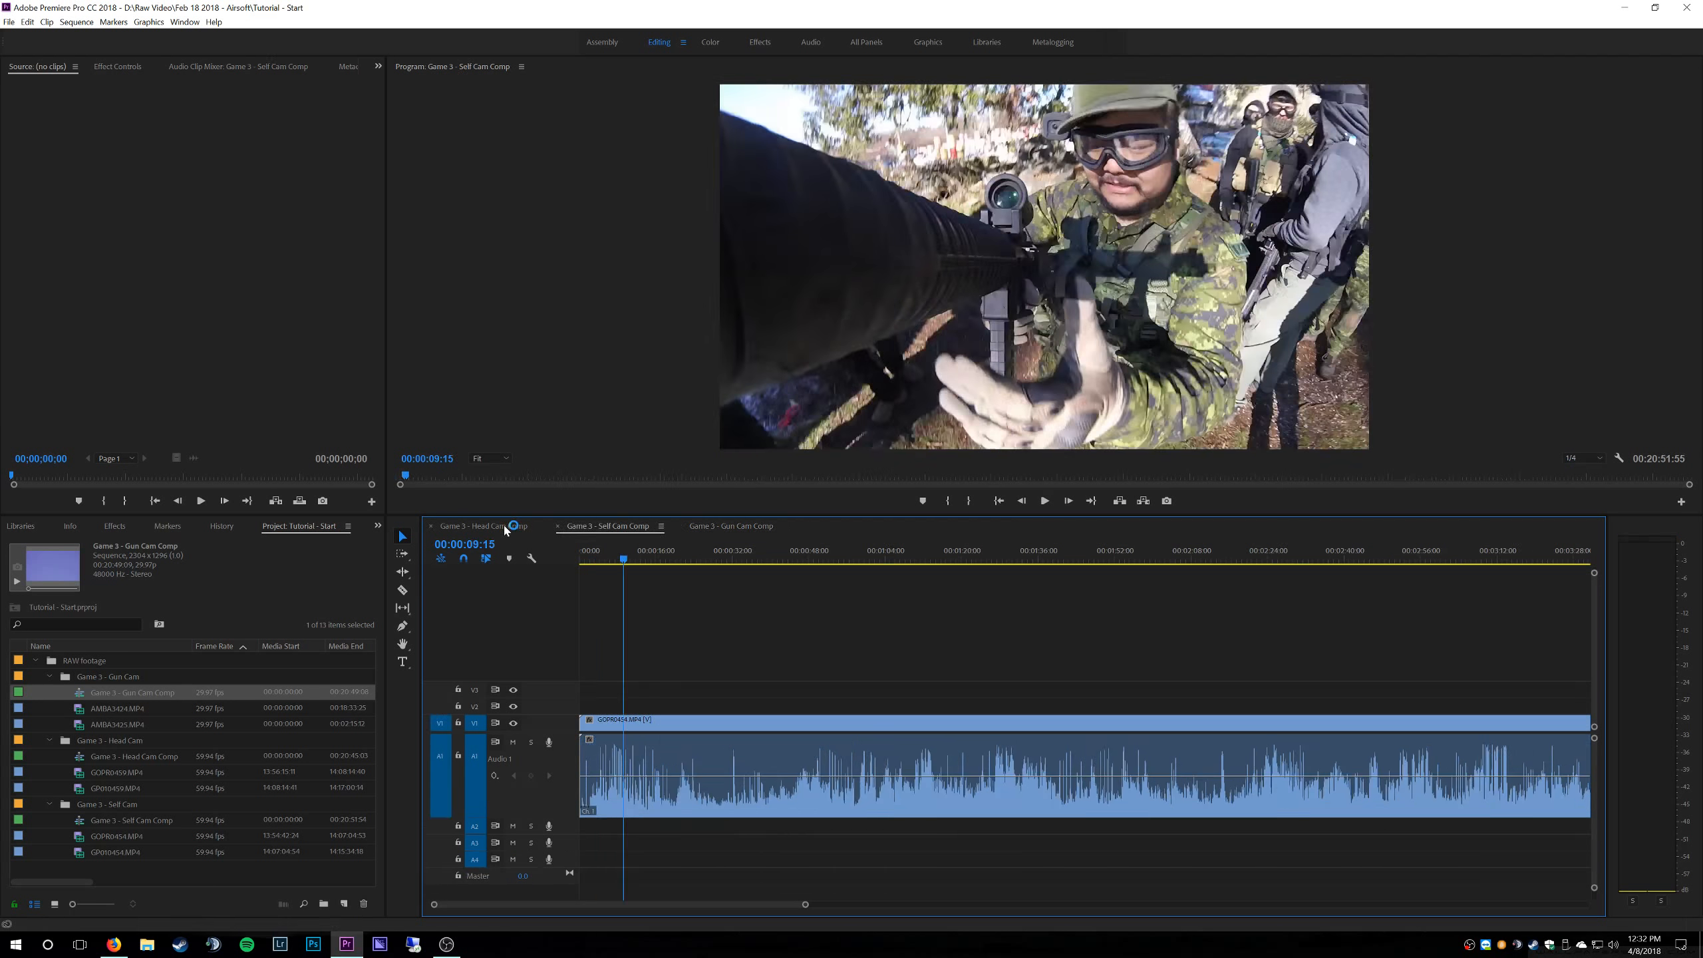
{"action": "left_click", "coordinate": [508, 527]}
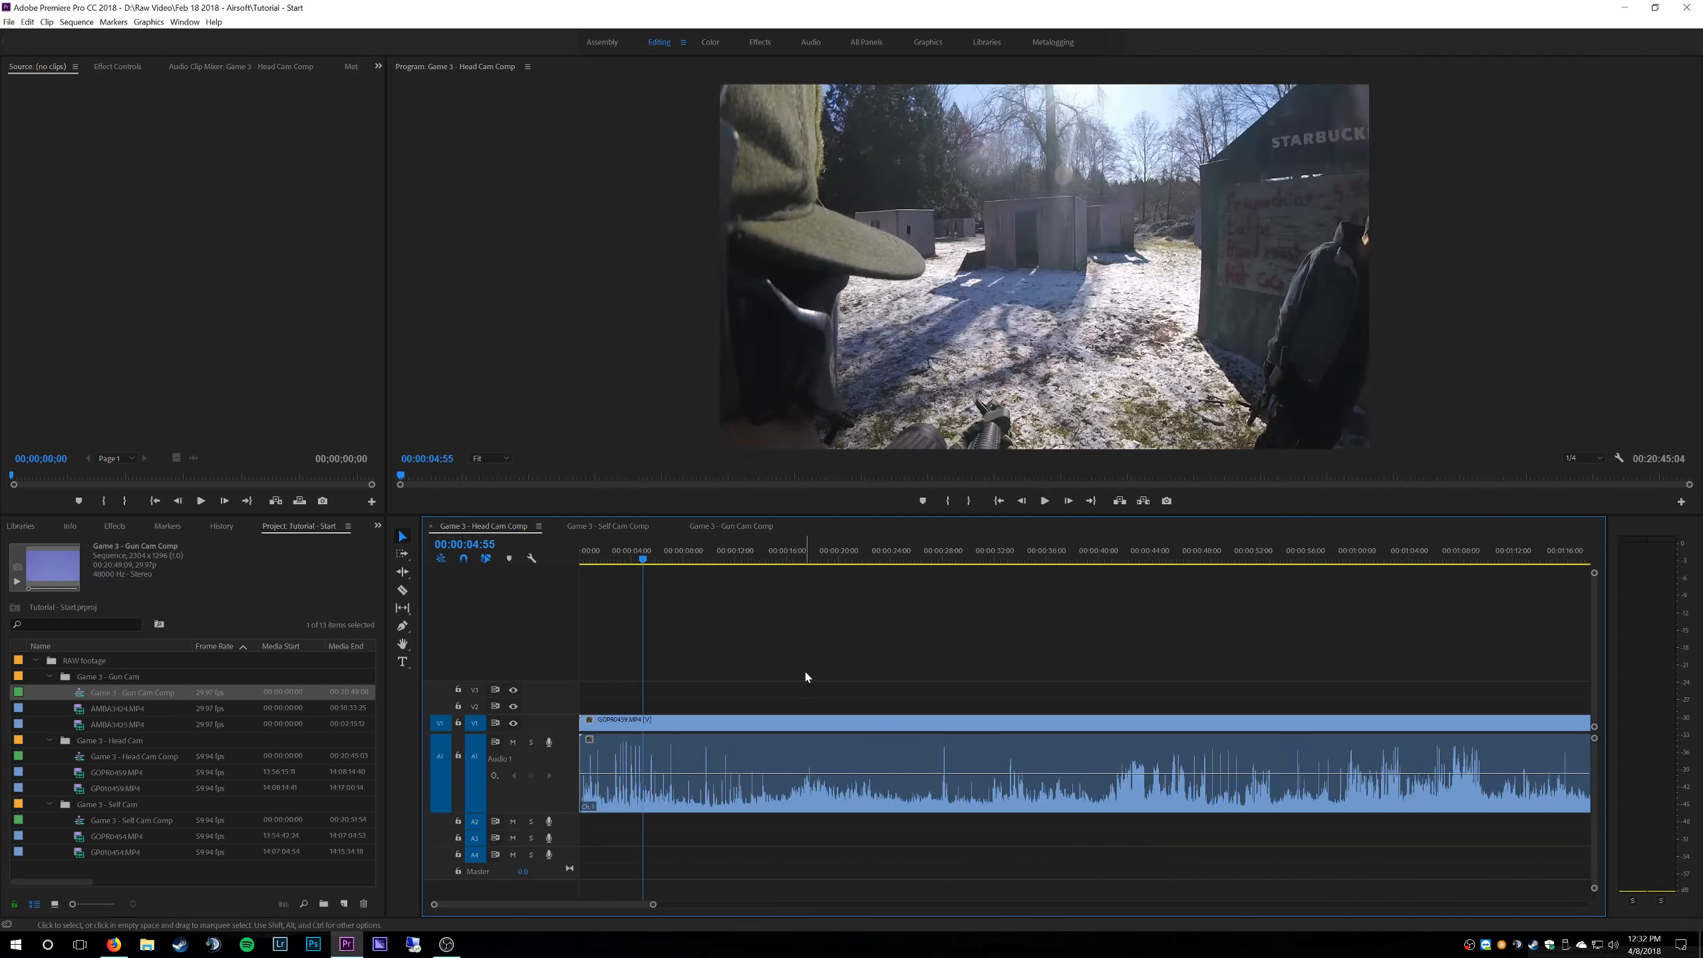
{"action": "left_click", "coordinate": [589, 527]}
{"action": "left_click", "coordinate": [710, 528]}
{"action": "left_click", "coordinate": [607, 529]}
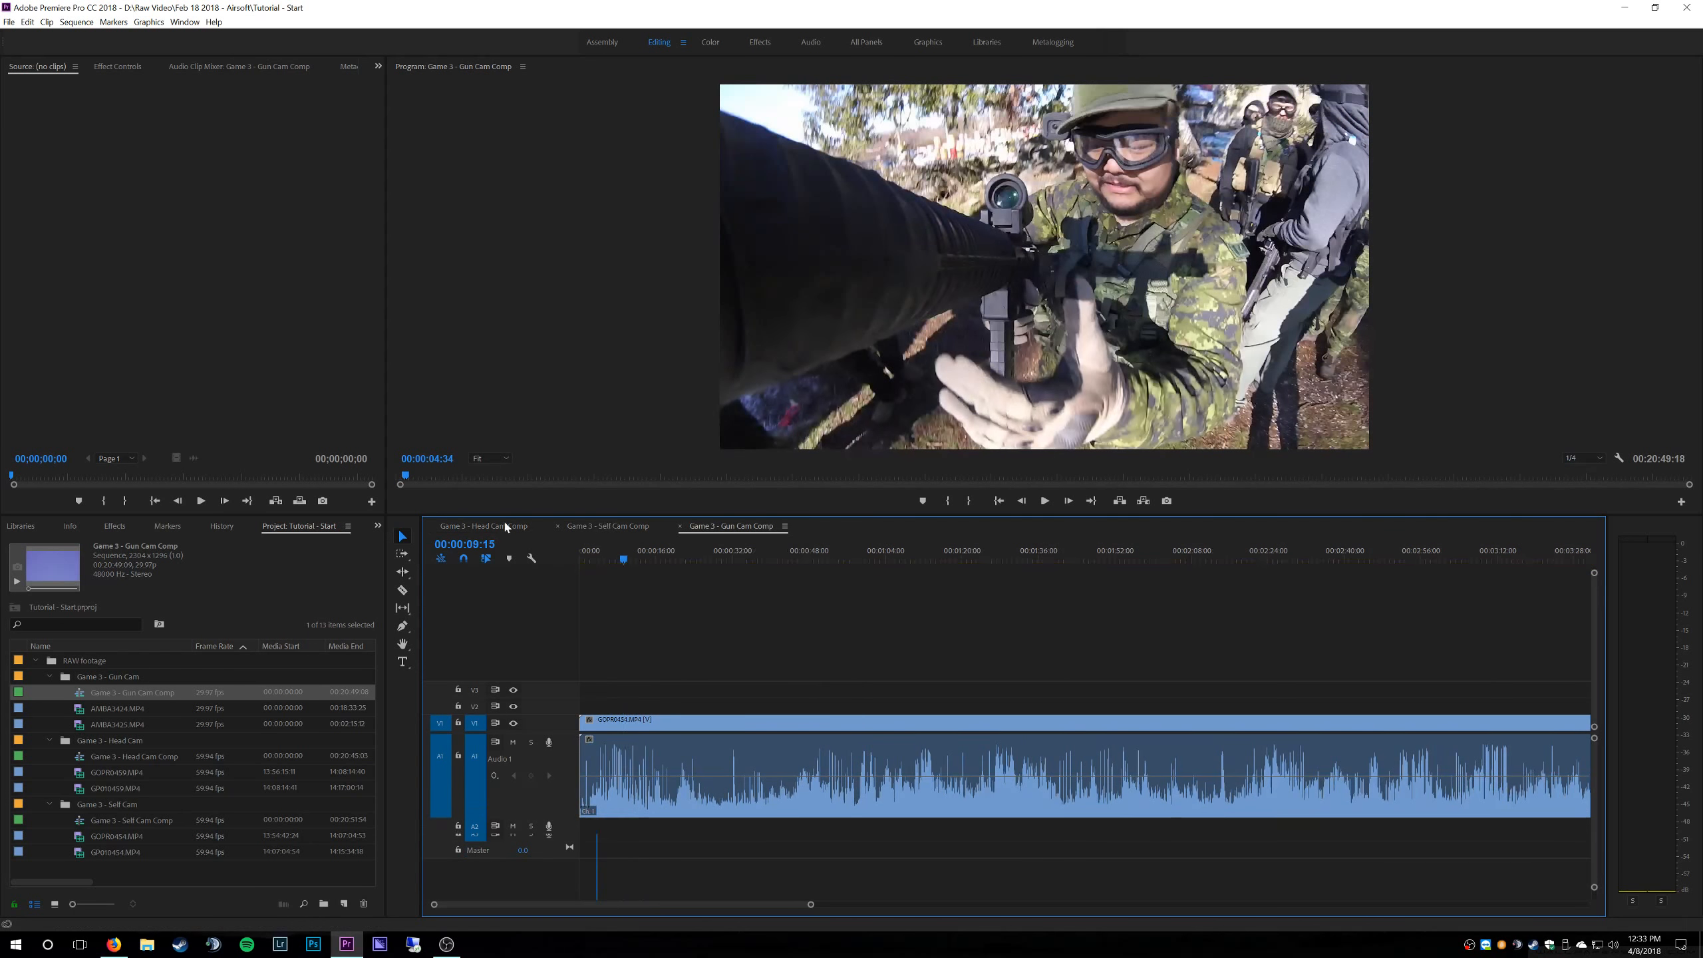
{"action": "left_click", "coordinate": [503, 527]}
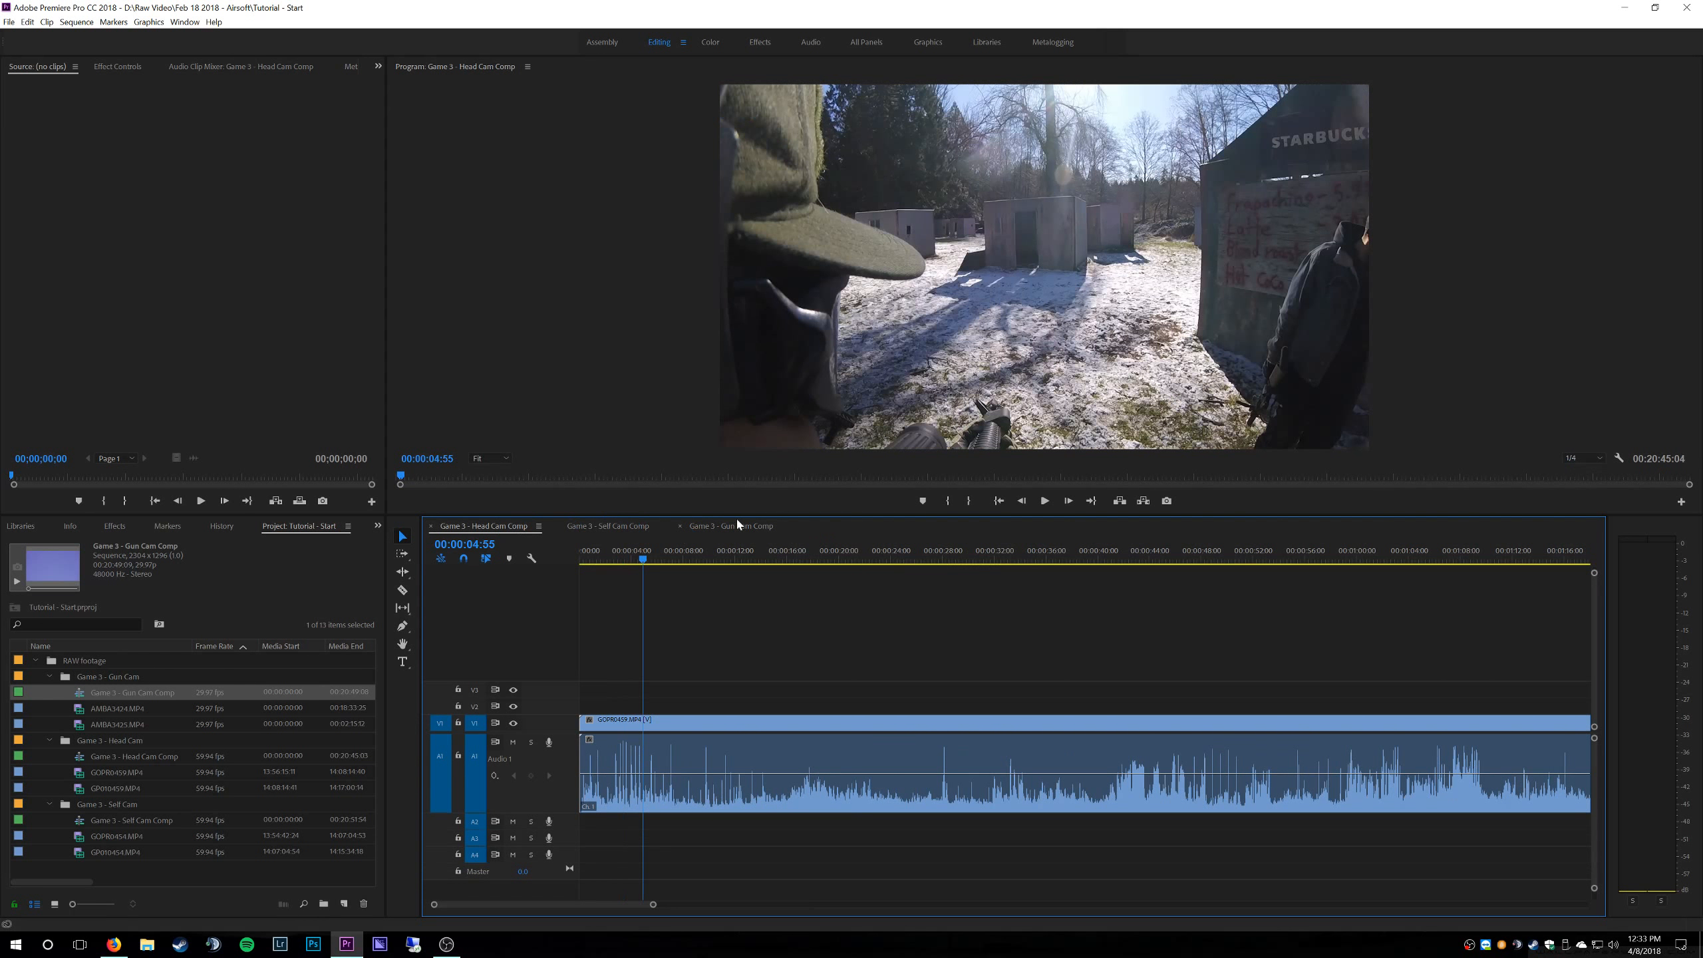
{"action": "left_click", "coordinate": [607, 527]}
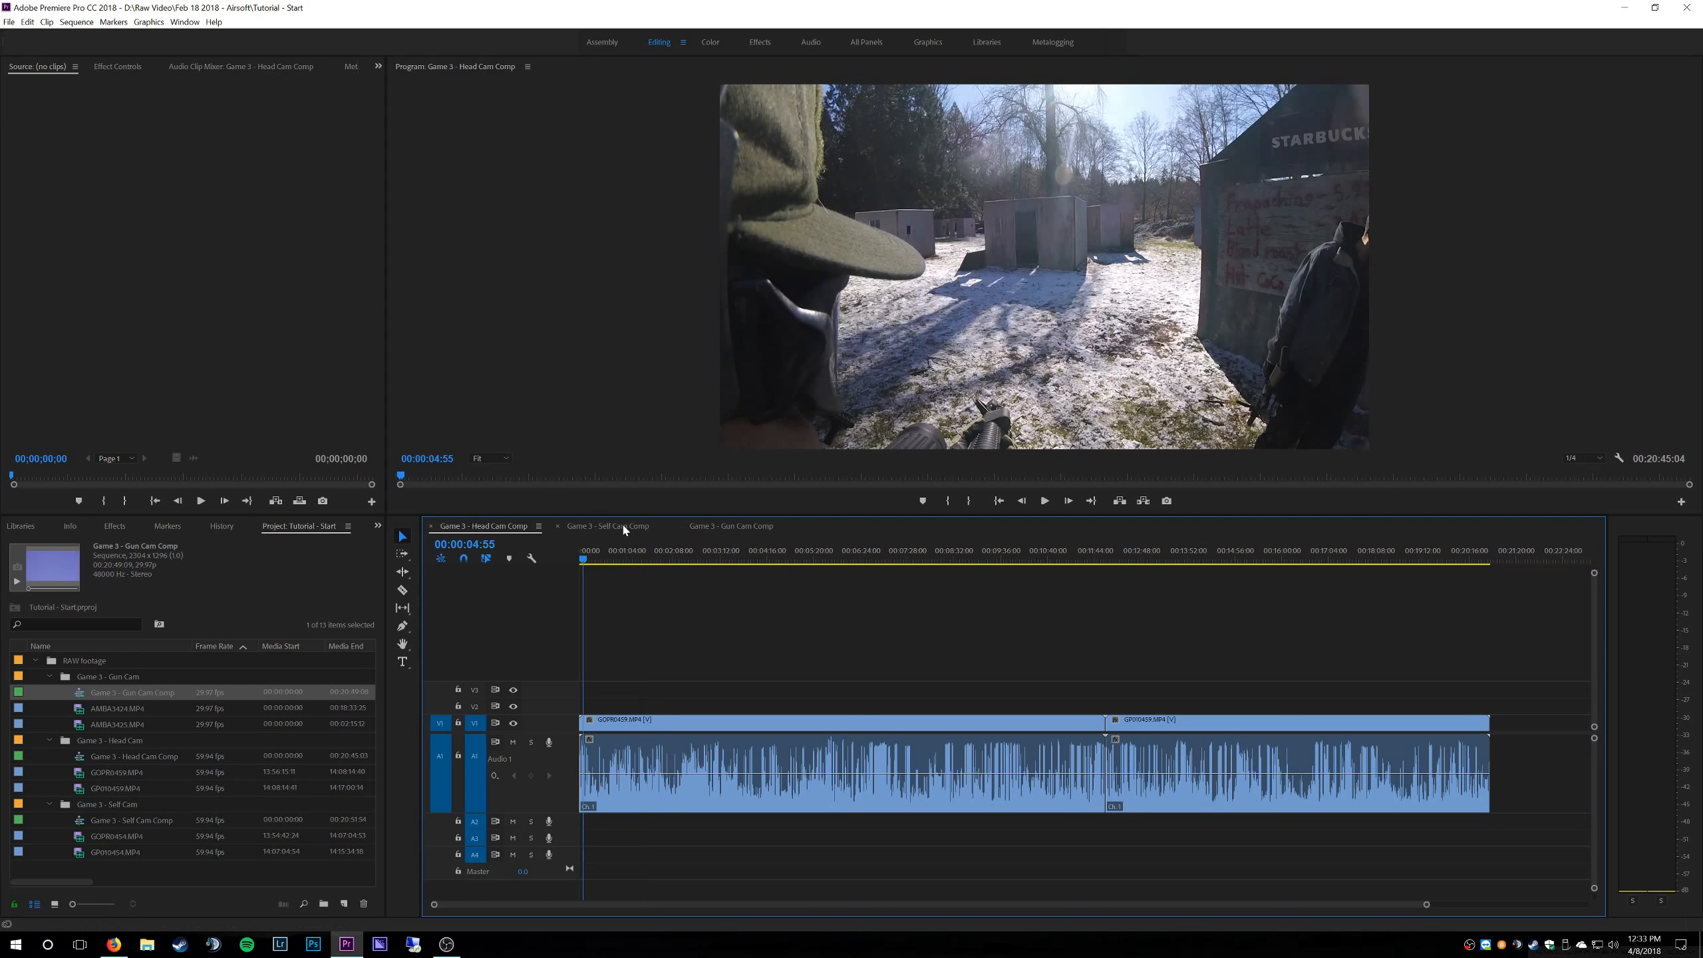
- Move the Gun Cam, Head Cam and Self Cam comp sequences together into a new bin named Game 3 - Comp
{"action": "left_click", "coordinate": [712, 527]}
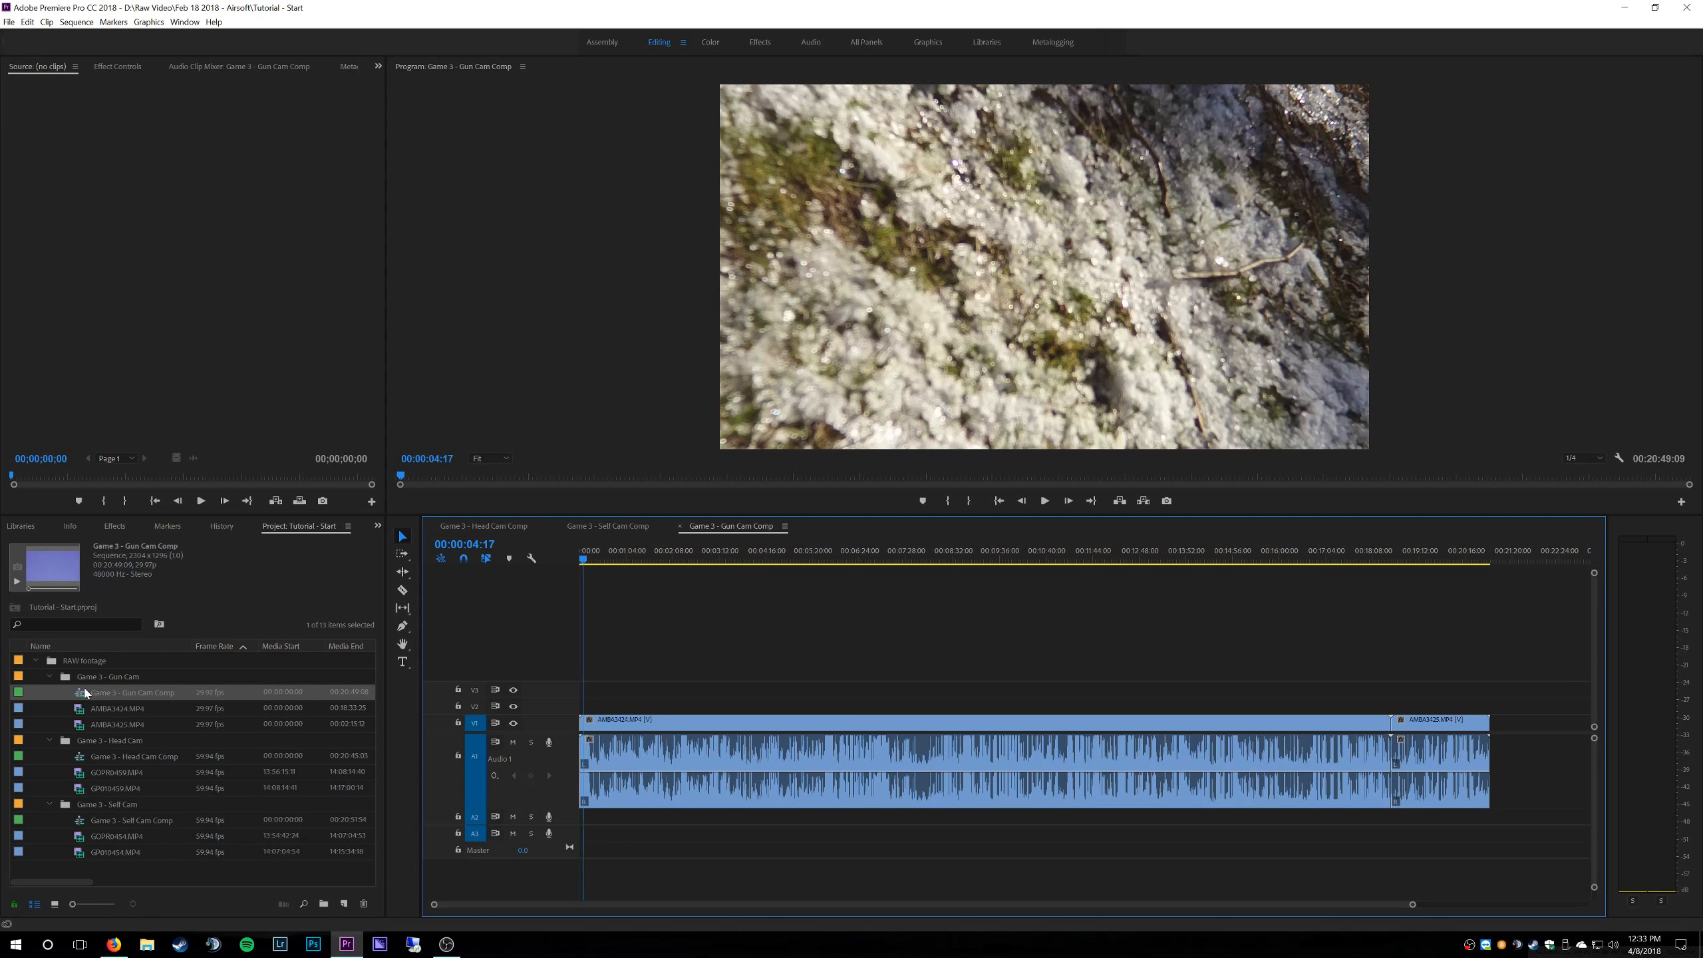
{"action": "left_click", "coordinate": [81, 760], "text": "ctrl"}
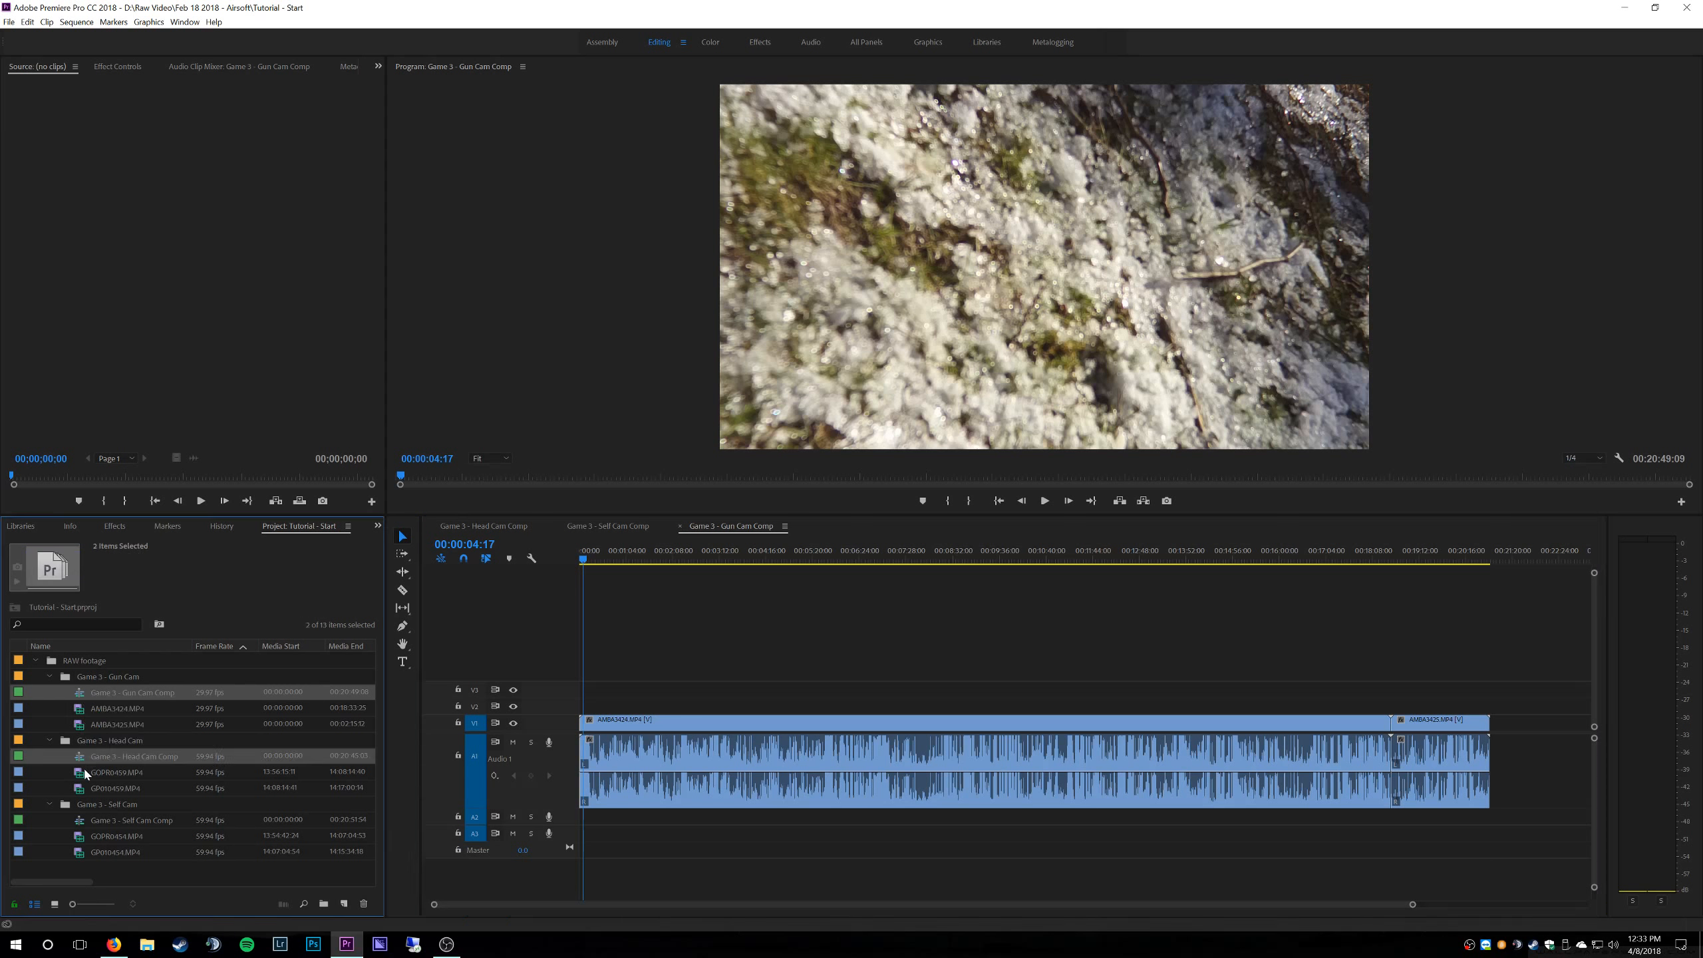
{"action": "left_click", "coordinate": [81, 822], "text": "ctrl"}
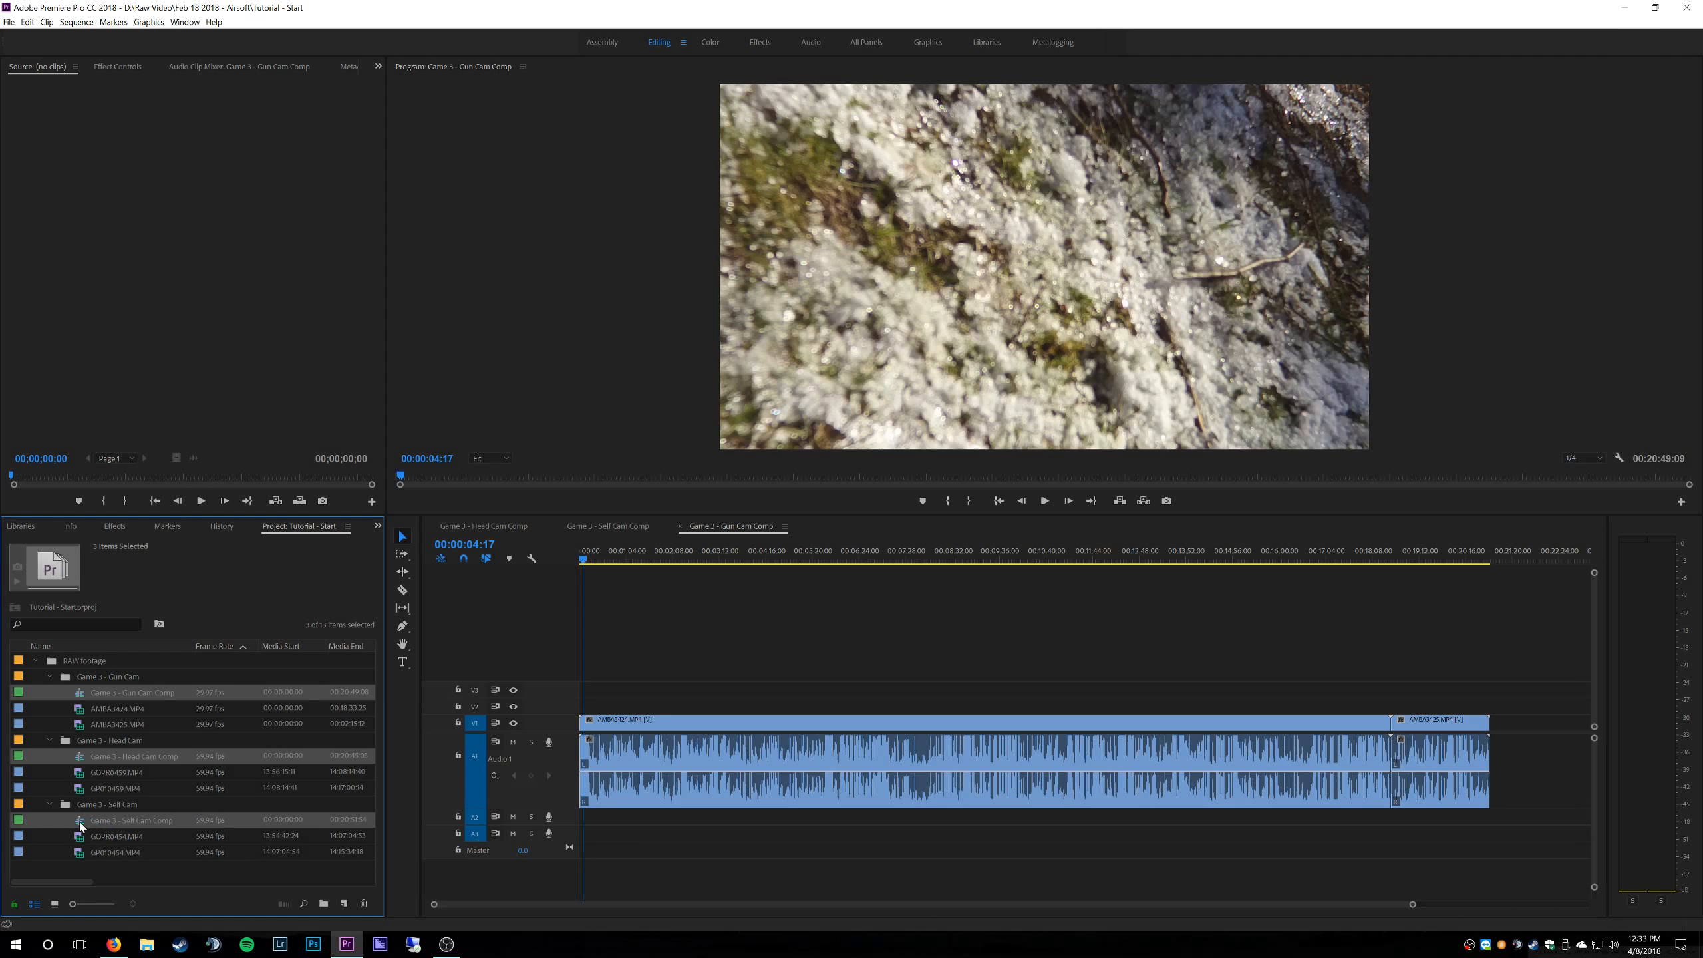
{"action": "left_click", "coordinate": [79, 696]}
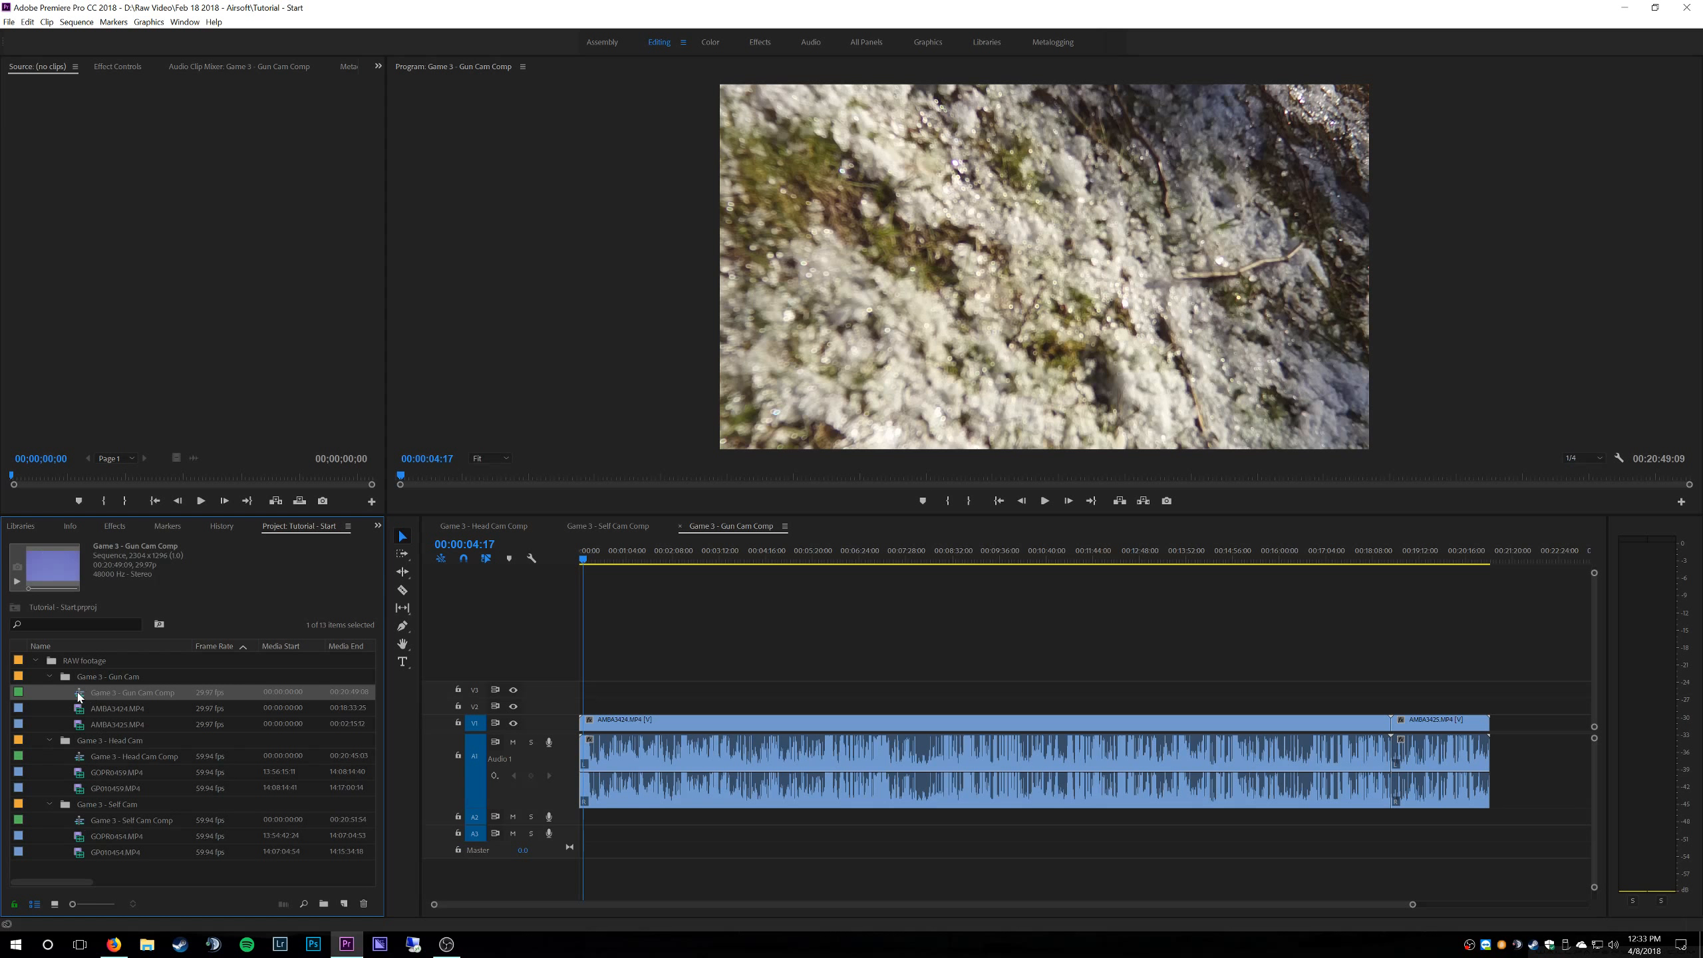
{"action": "left_click", "coordinate": [84, 758]}
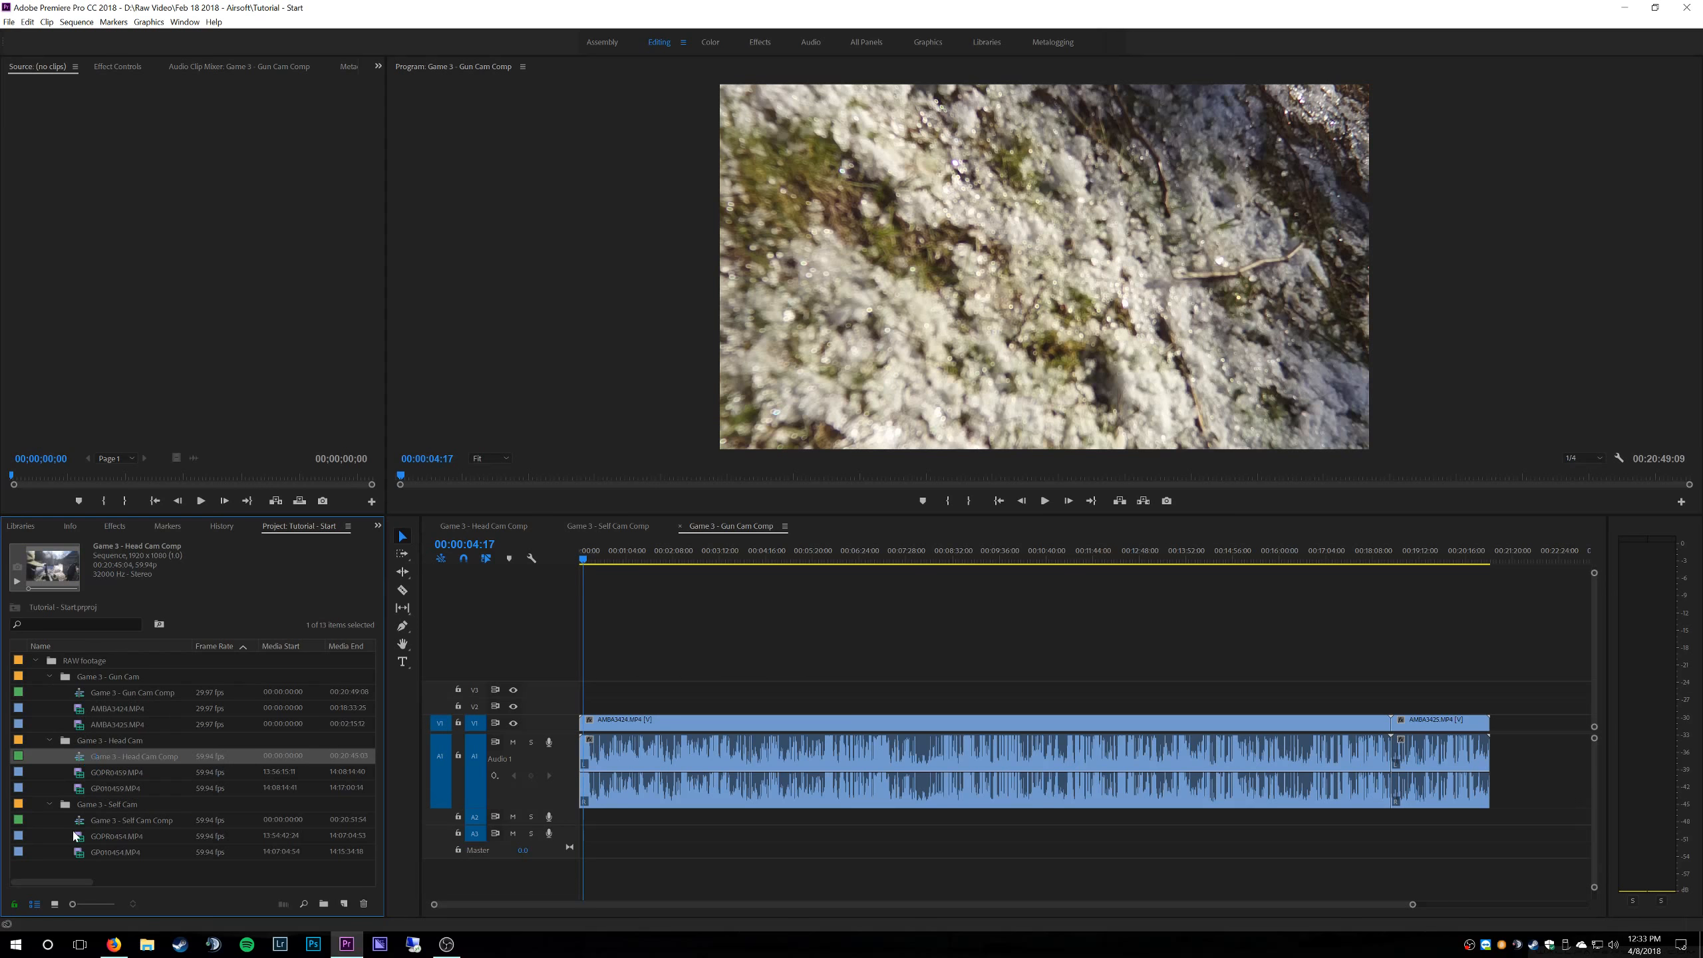
{"action": "left_click", "coordinate": [87, 820], "text": "ctrl"}
{"action": "left_click", "coordinate": [89, 700], "text": "ctrl"}
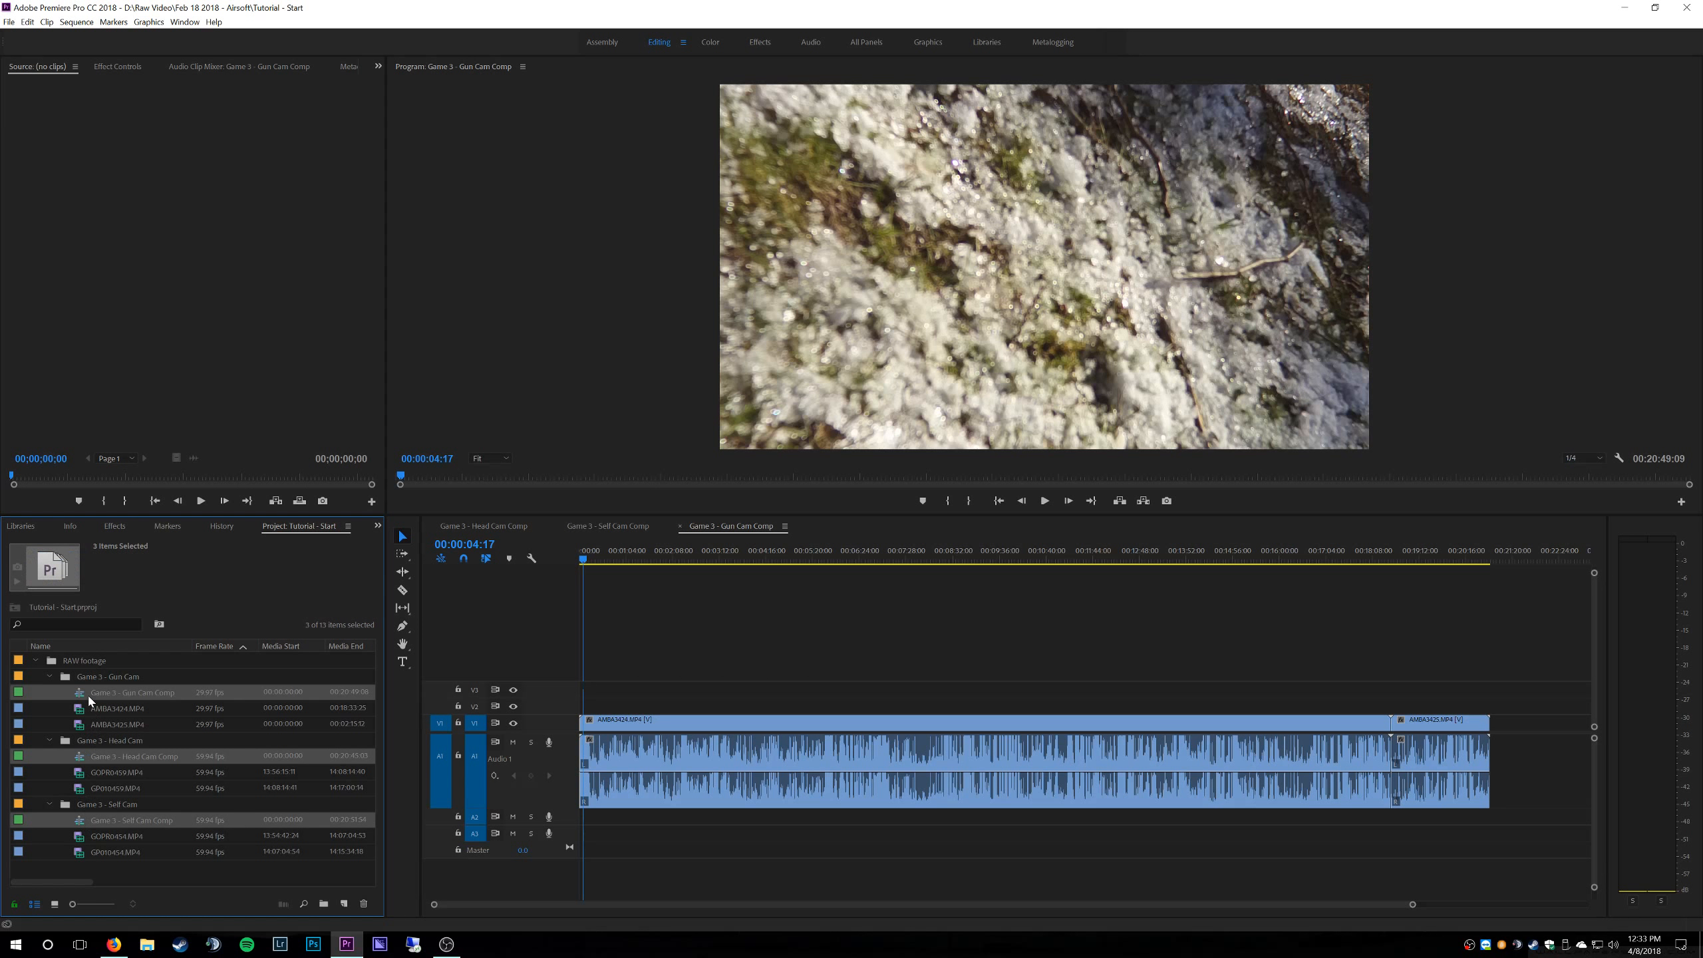
{"action": "left_click_drag", "start_coordinate": [89, 700], "coordinate": [79, 757]}
{"action": "left_click_drag", "start_coordinate": [328, 869], "coordinate": [328, 907]}
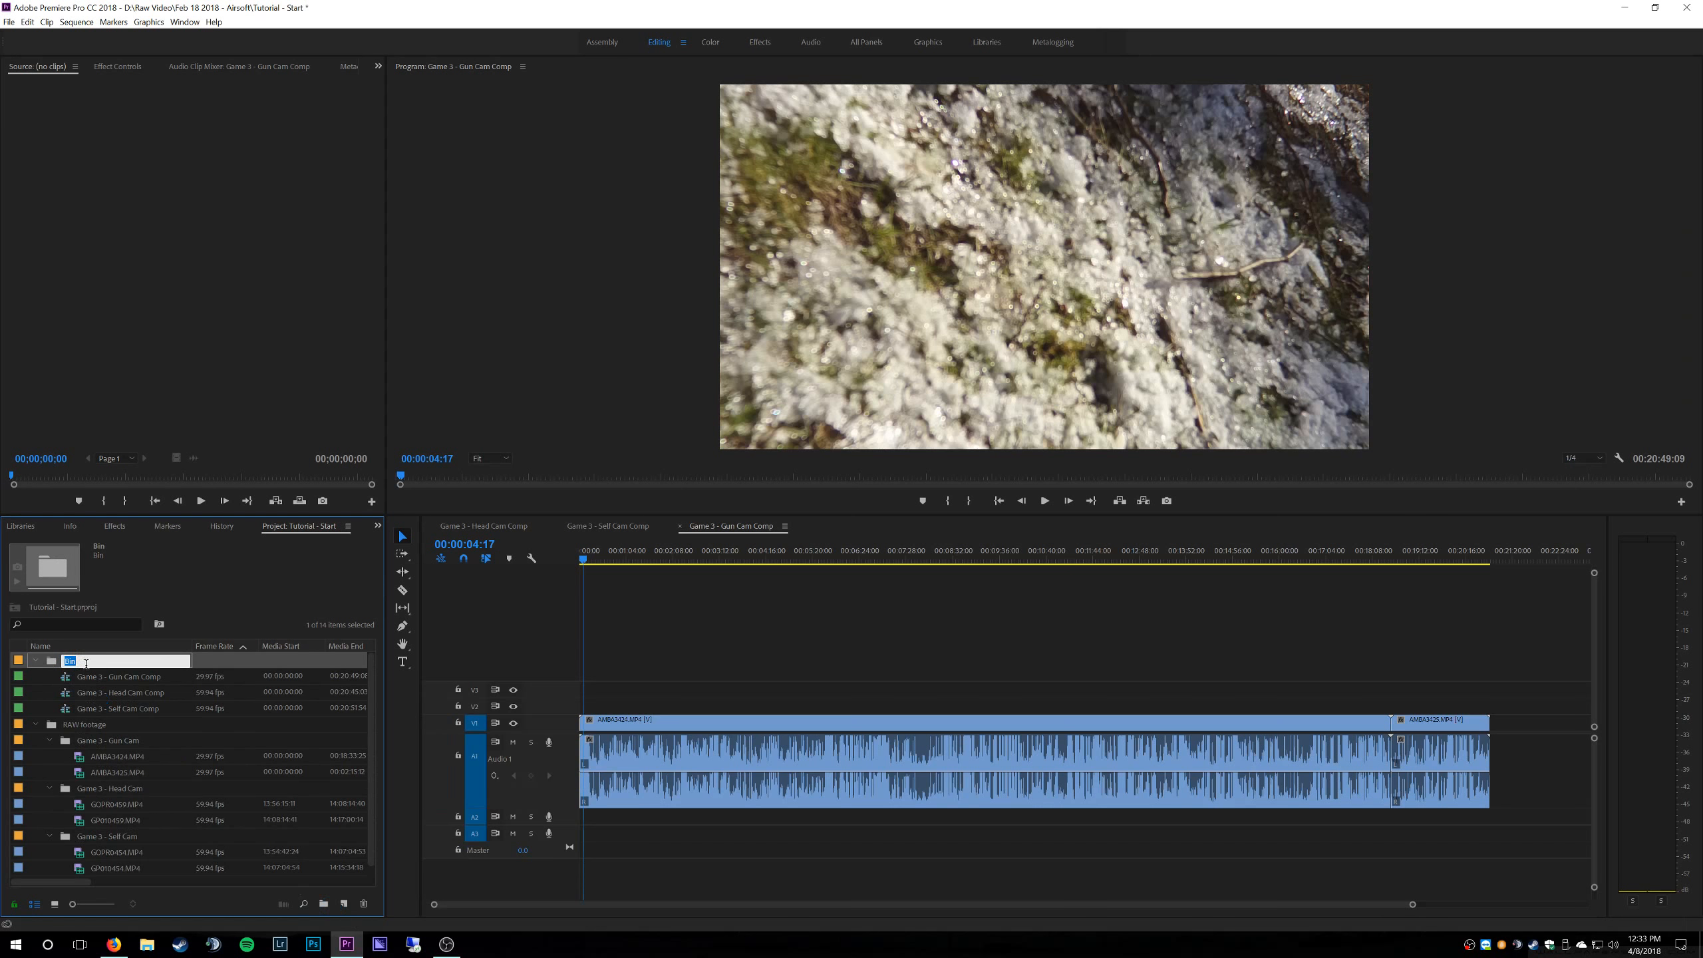
{"action": "type", "text": "Game 3 - Comp"}
{"action": "key", "text": "Return"}
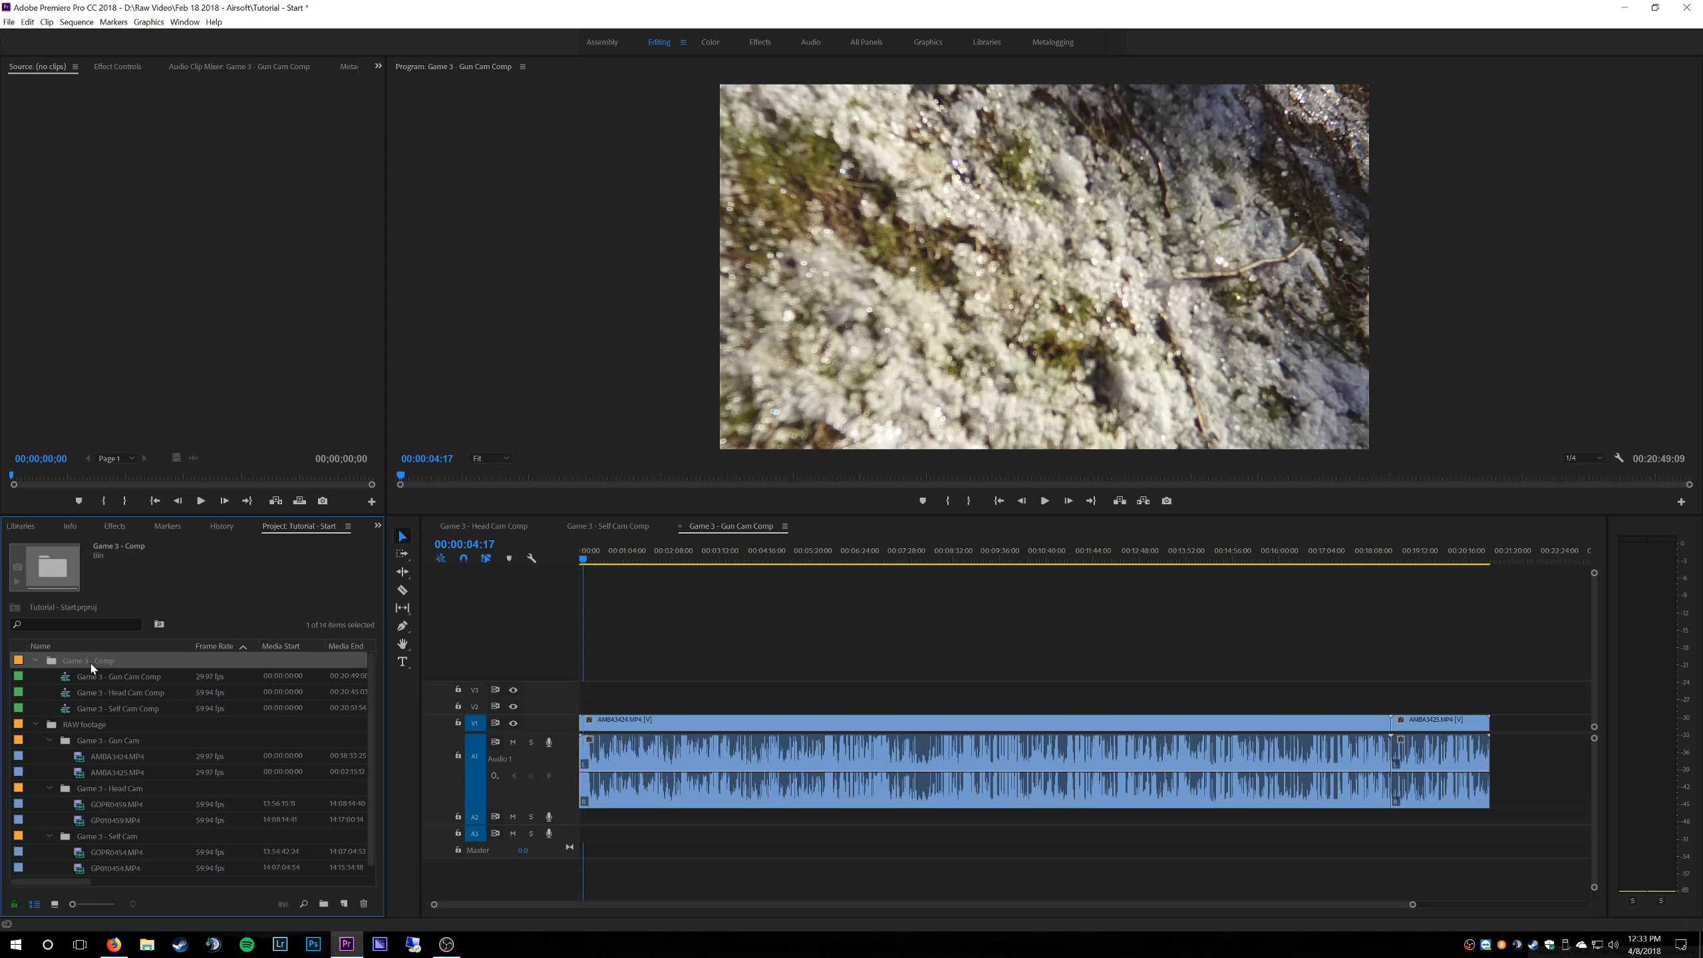
- Collapse the RAW footage bin and save the project
{"action": "left_click", "coordinate": [35, 726]}
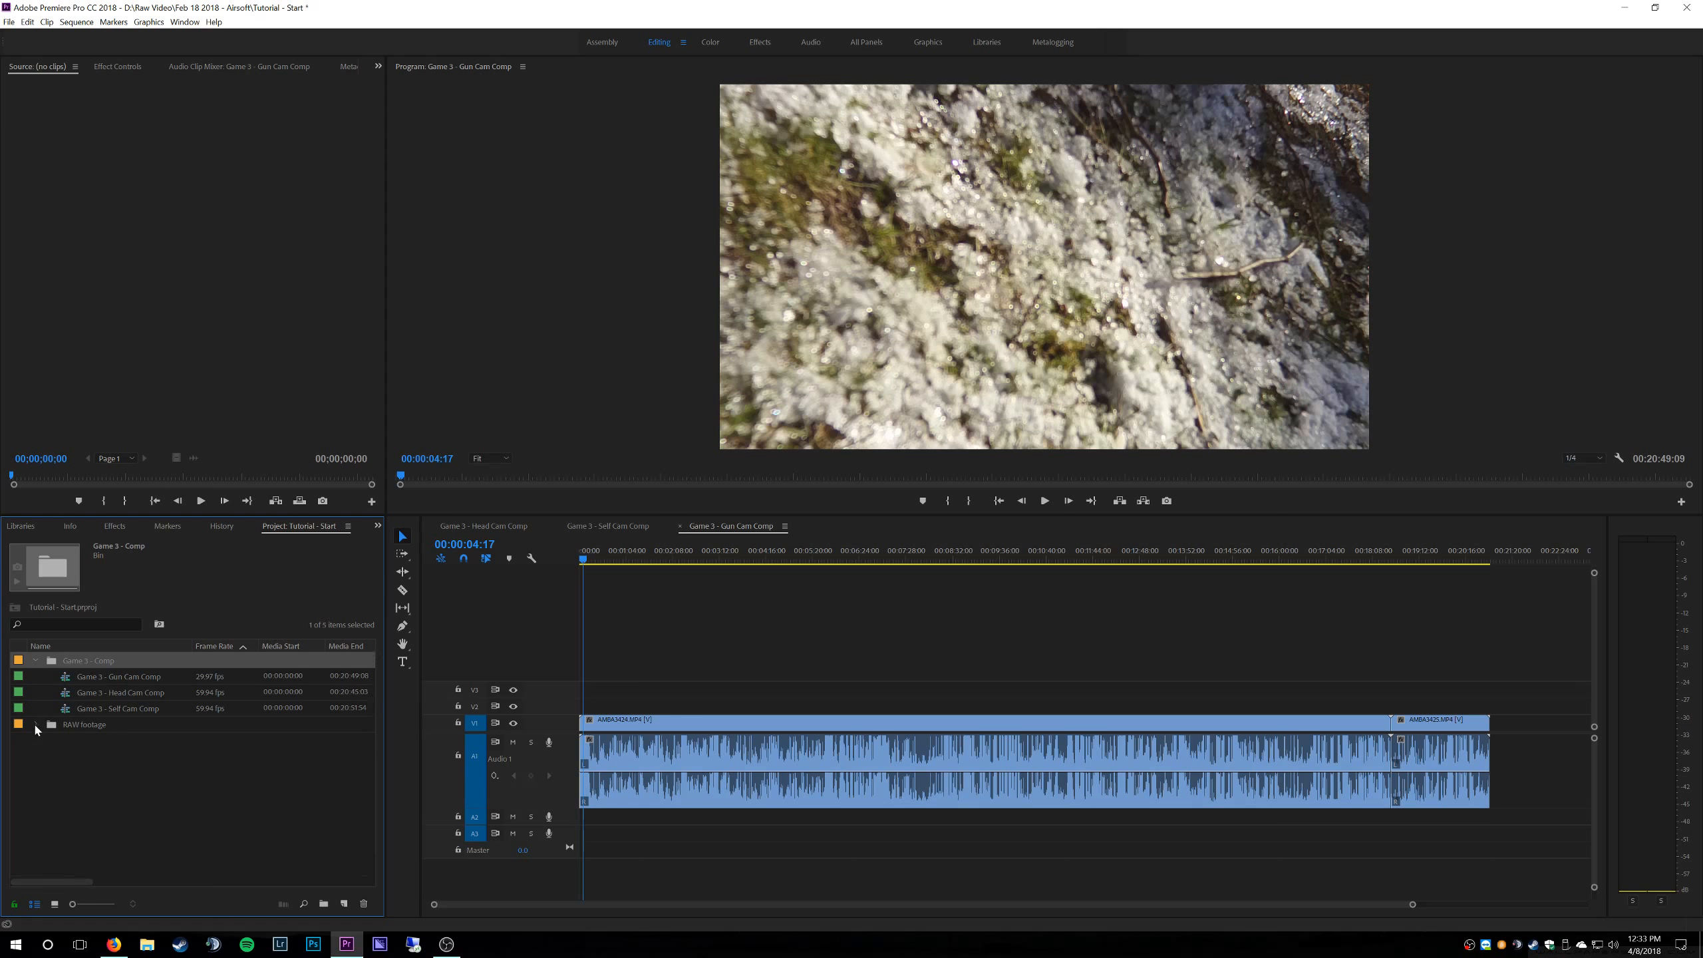
{"action": "left_click", "coordinate": [35, 726]}
{"action": "left_click", "coordinate": [35, 726]}
{"action": "left_click", "coordinate": [175, 794]}
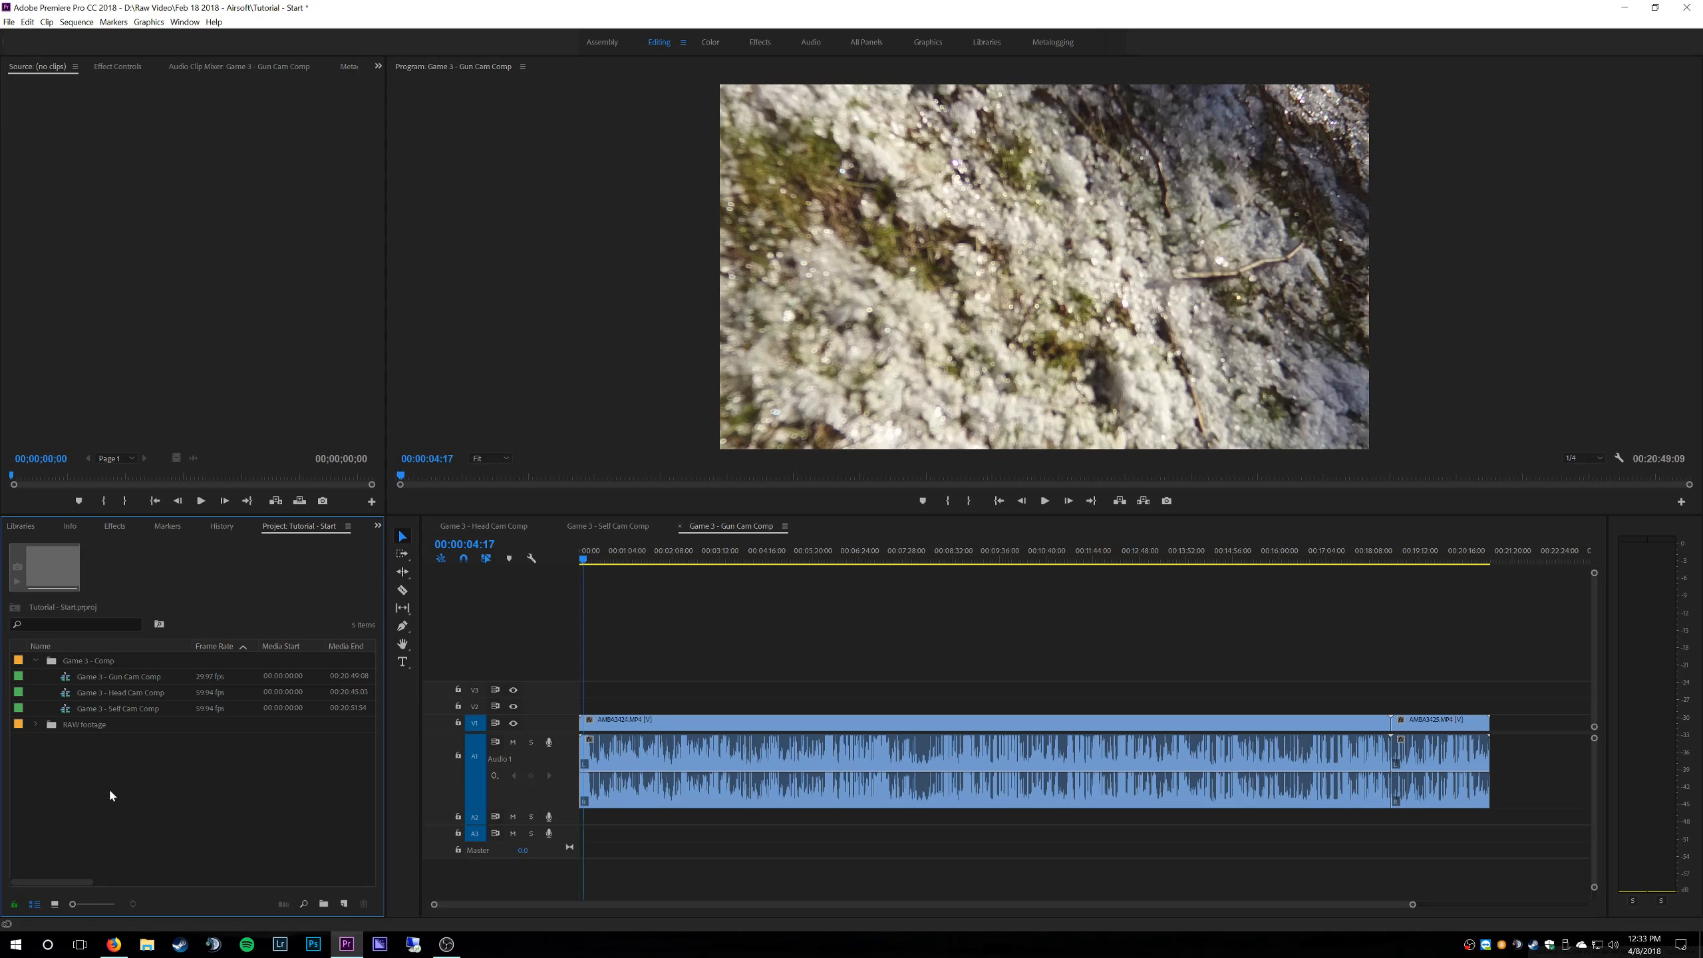
{"action": "key", "text": "ctrl+s"}
- Close the Head Cam, Self Cam and Gun Cam comp sequences in the timeline
{"action": "left_click", "coordinate": [431, 528]}
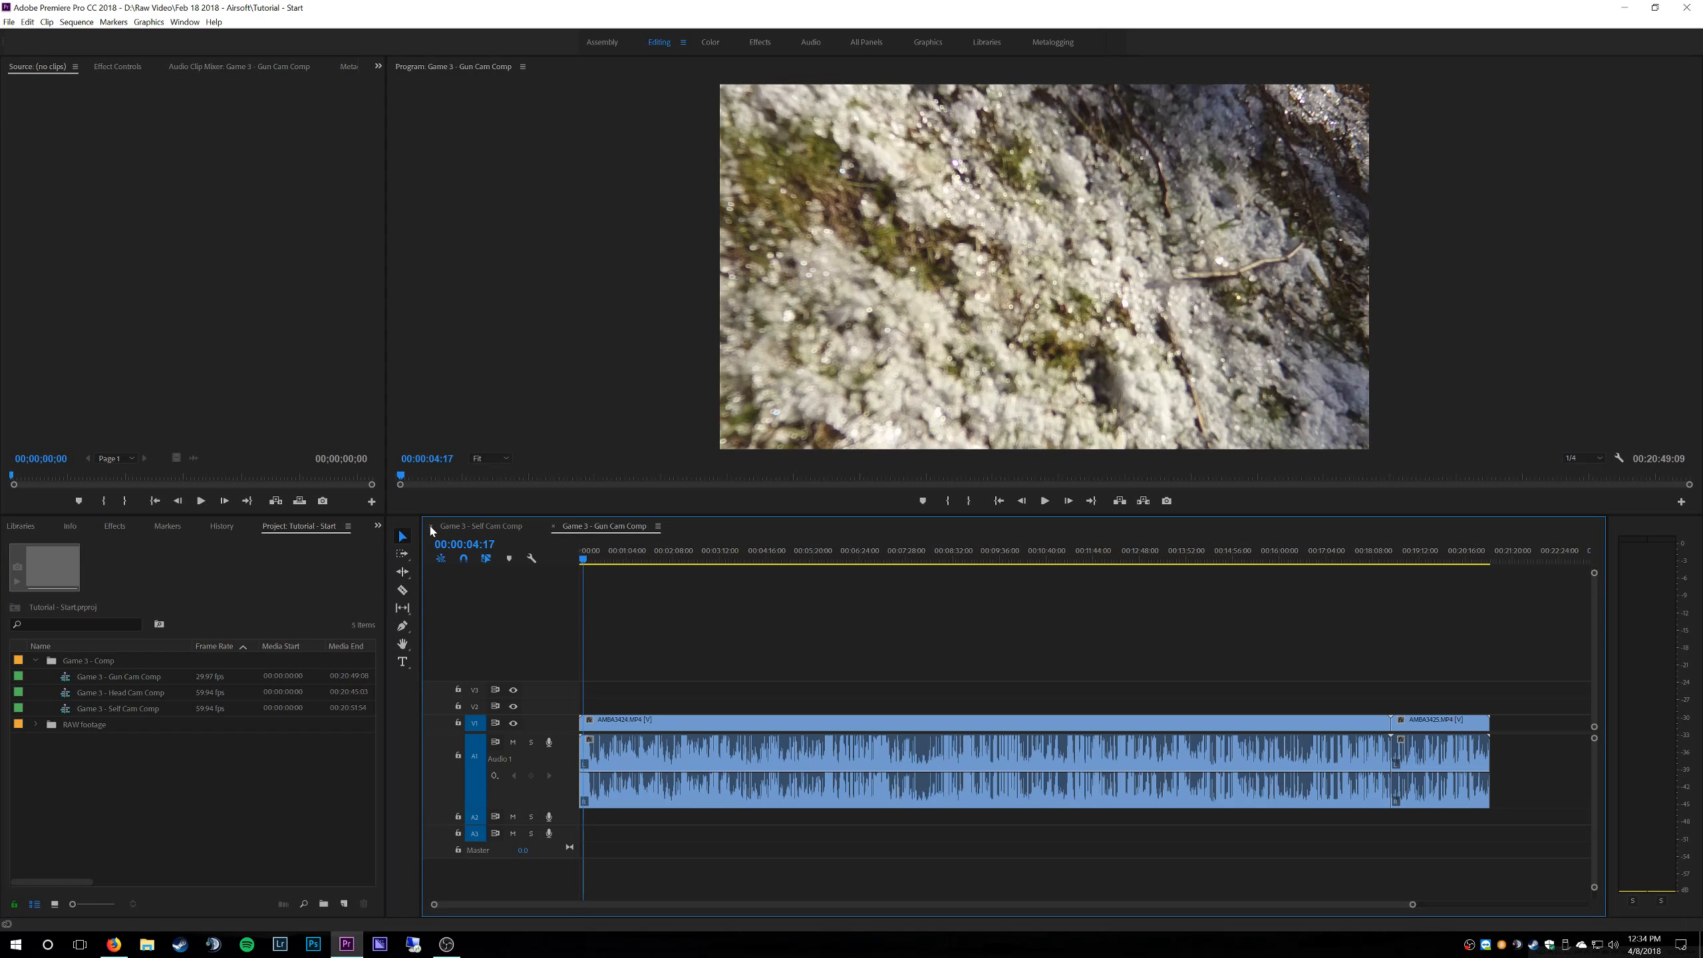
{"action": "left_click", "coordinate": [431, 528]}
{"action": "left_click", "coordinate": [431, 527]}
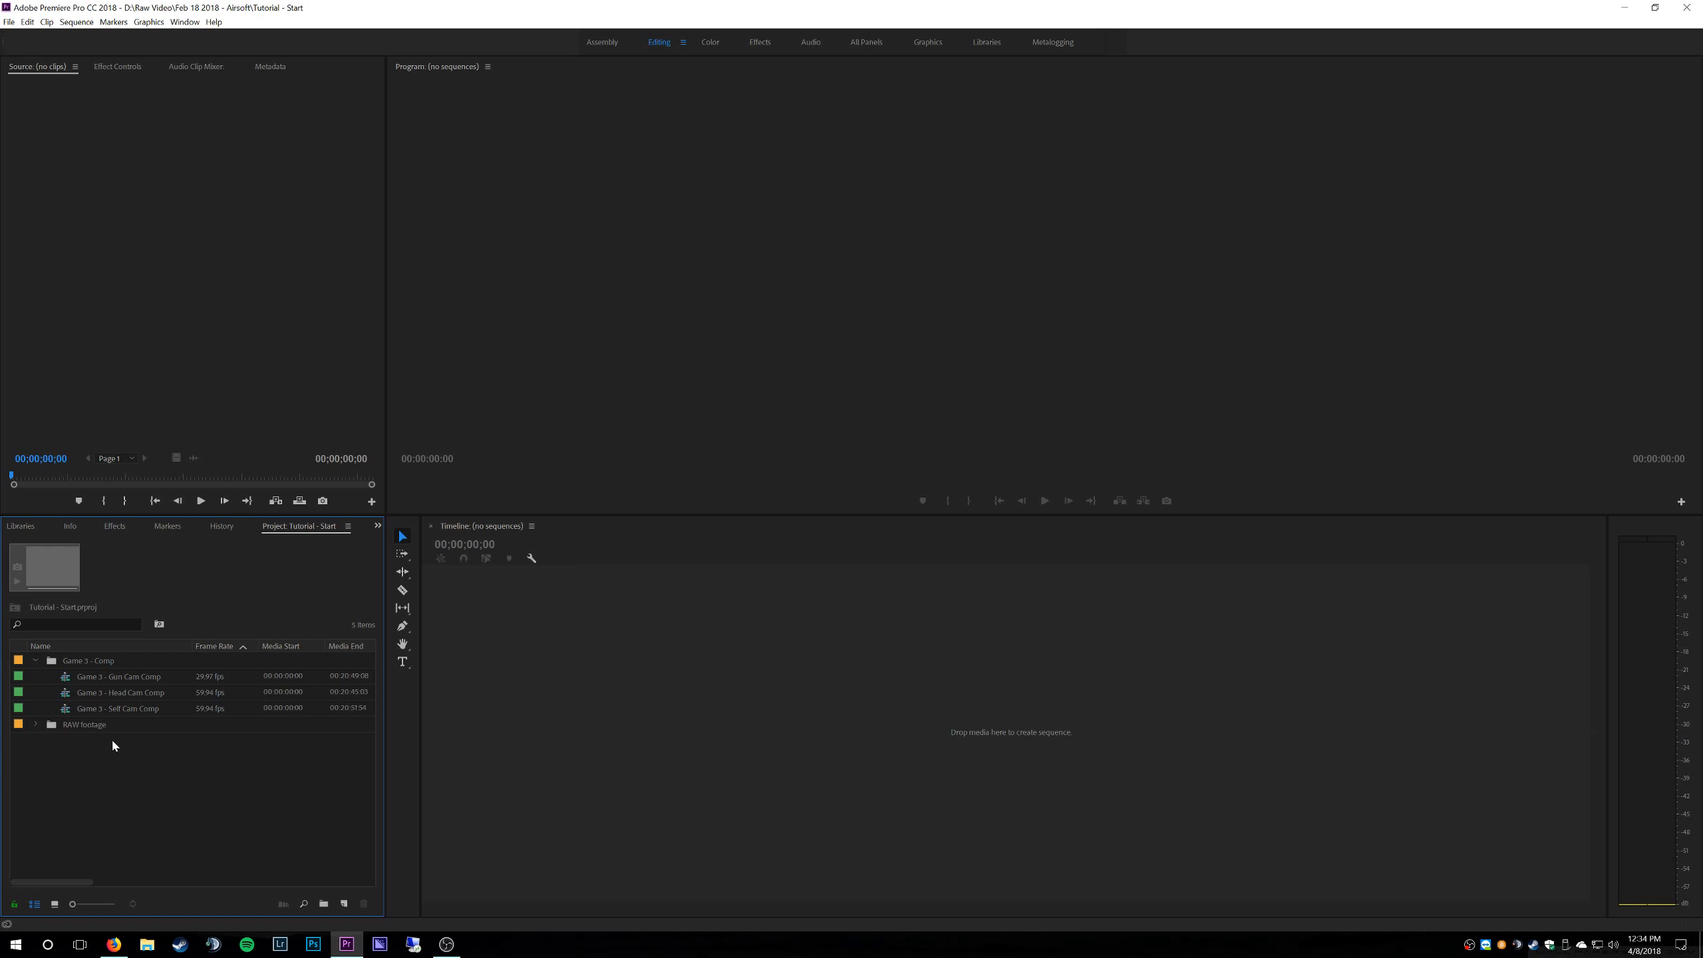
{"action": "left_click", "coordinate": [48, 22]}
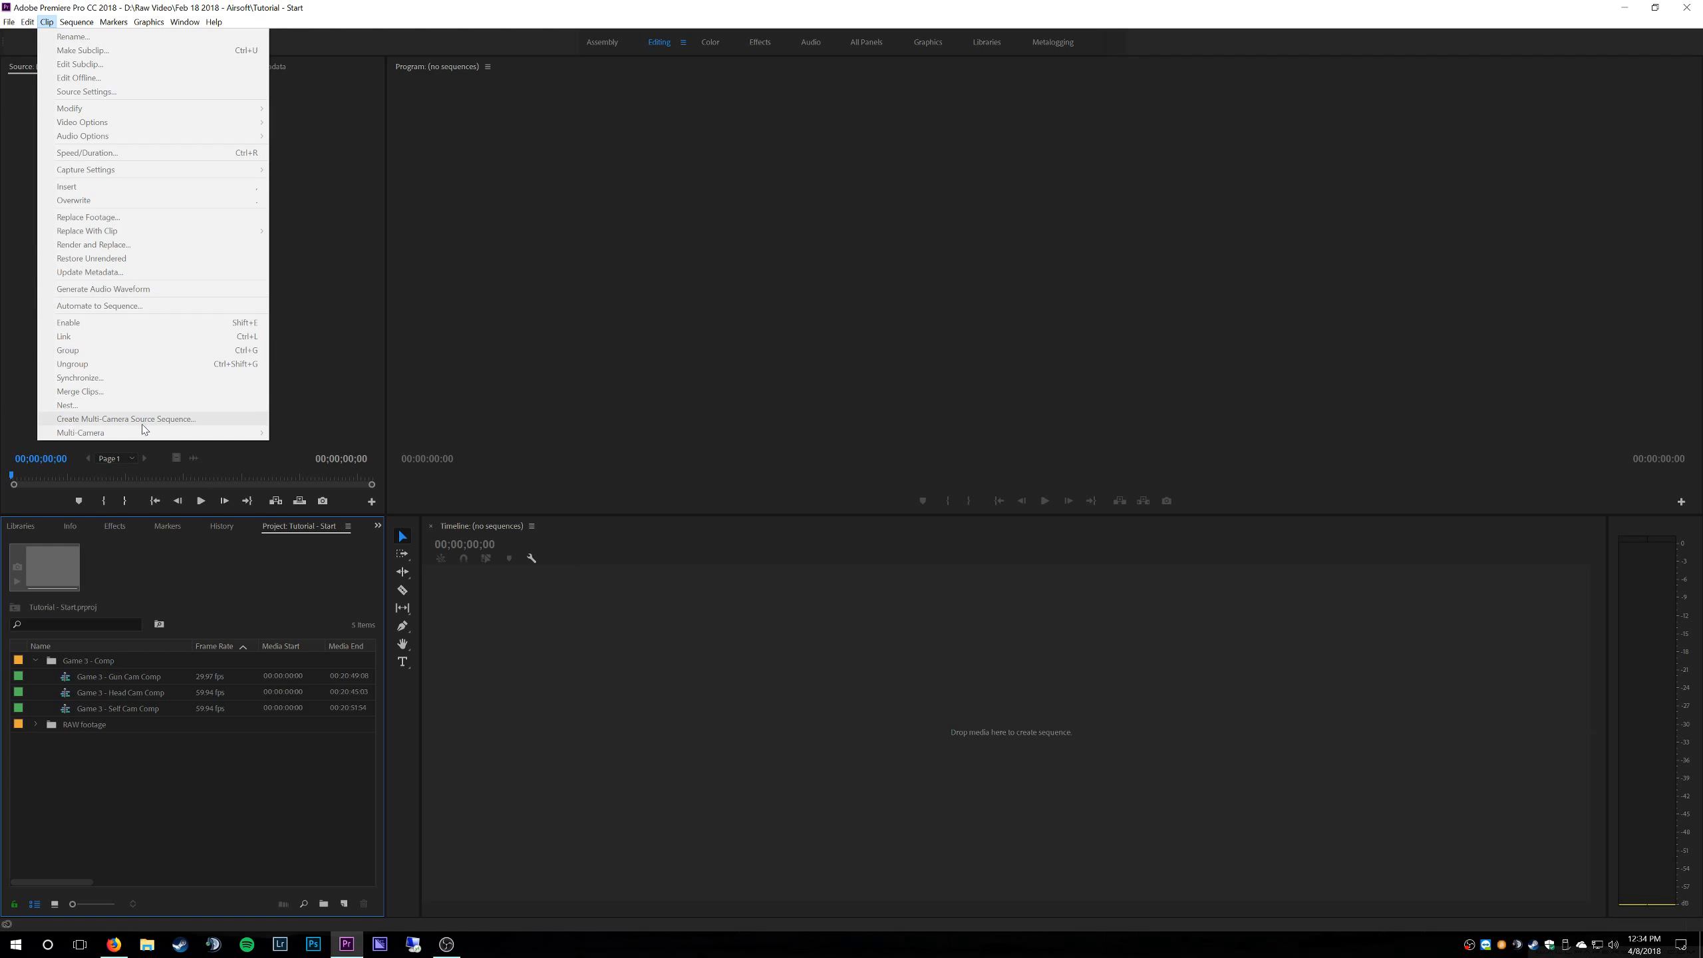
{"action": "left_click", "coordinate": [74, 693]}
{"action": "left_click", "coordinate": [57, 23]}
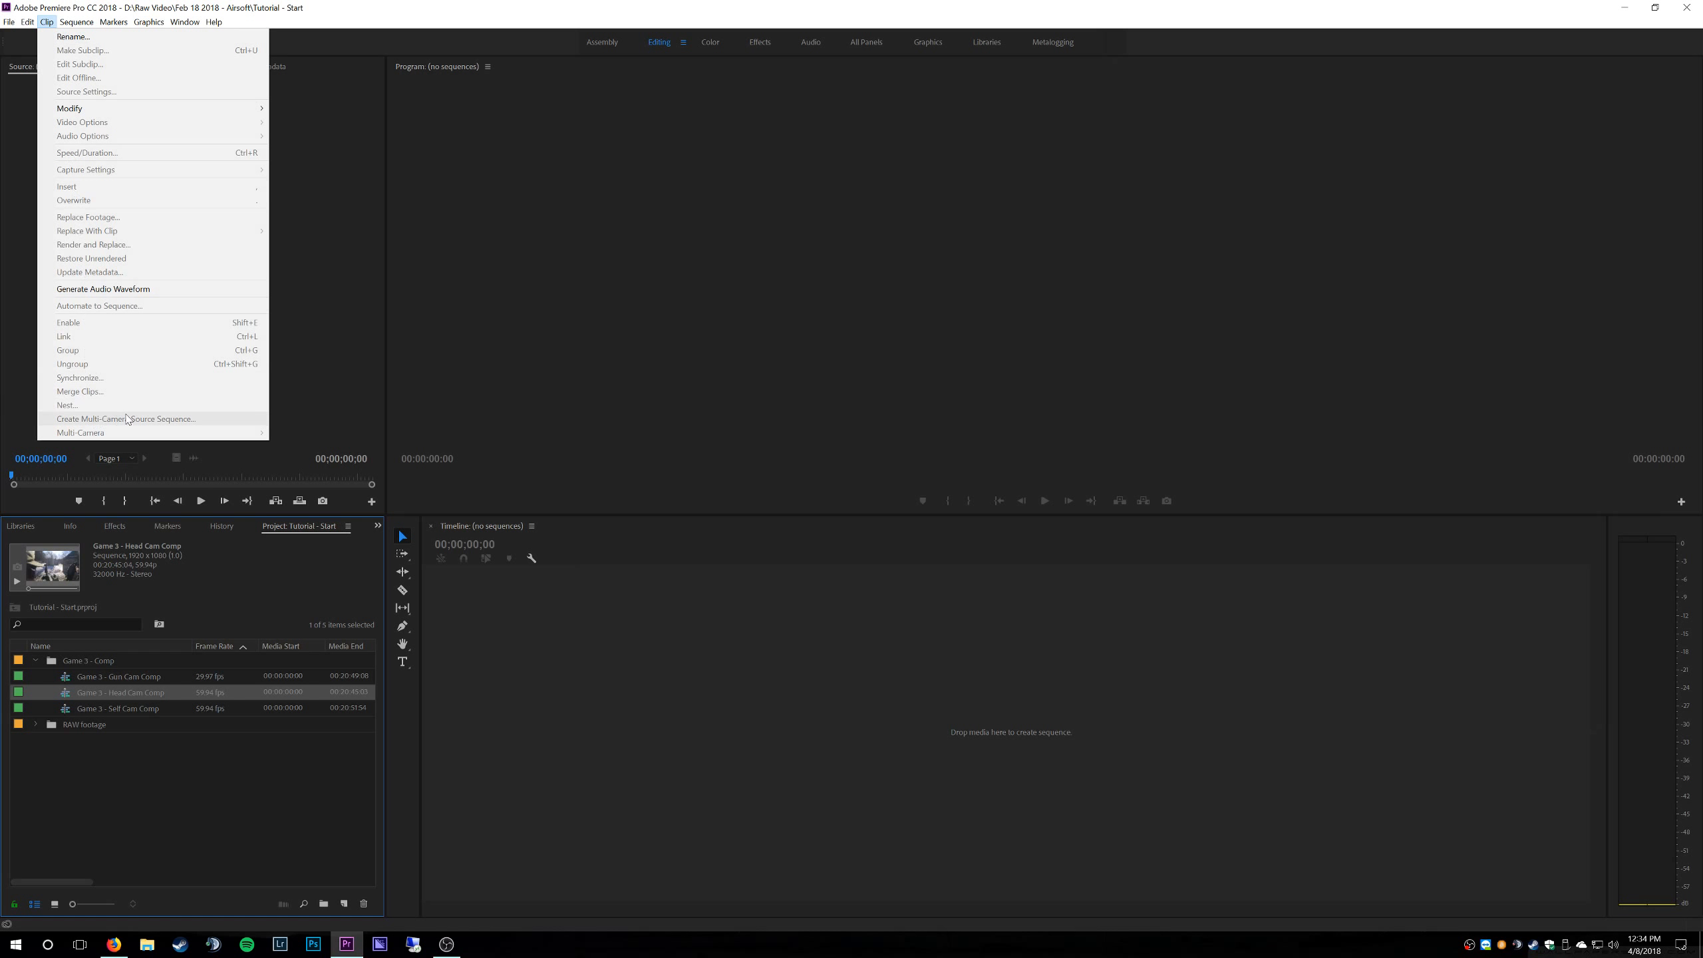
{"action": "left_click", "coordinate": [75, 780]}
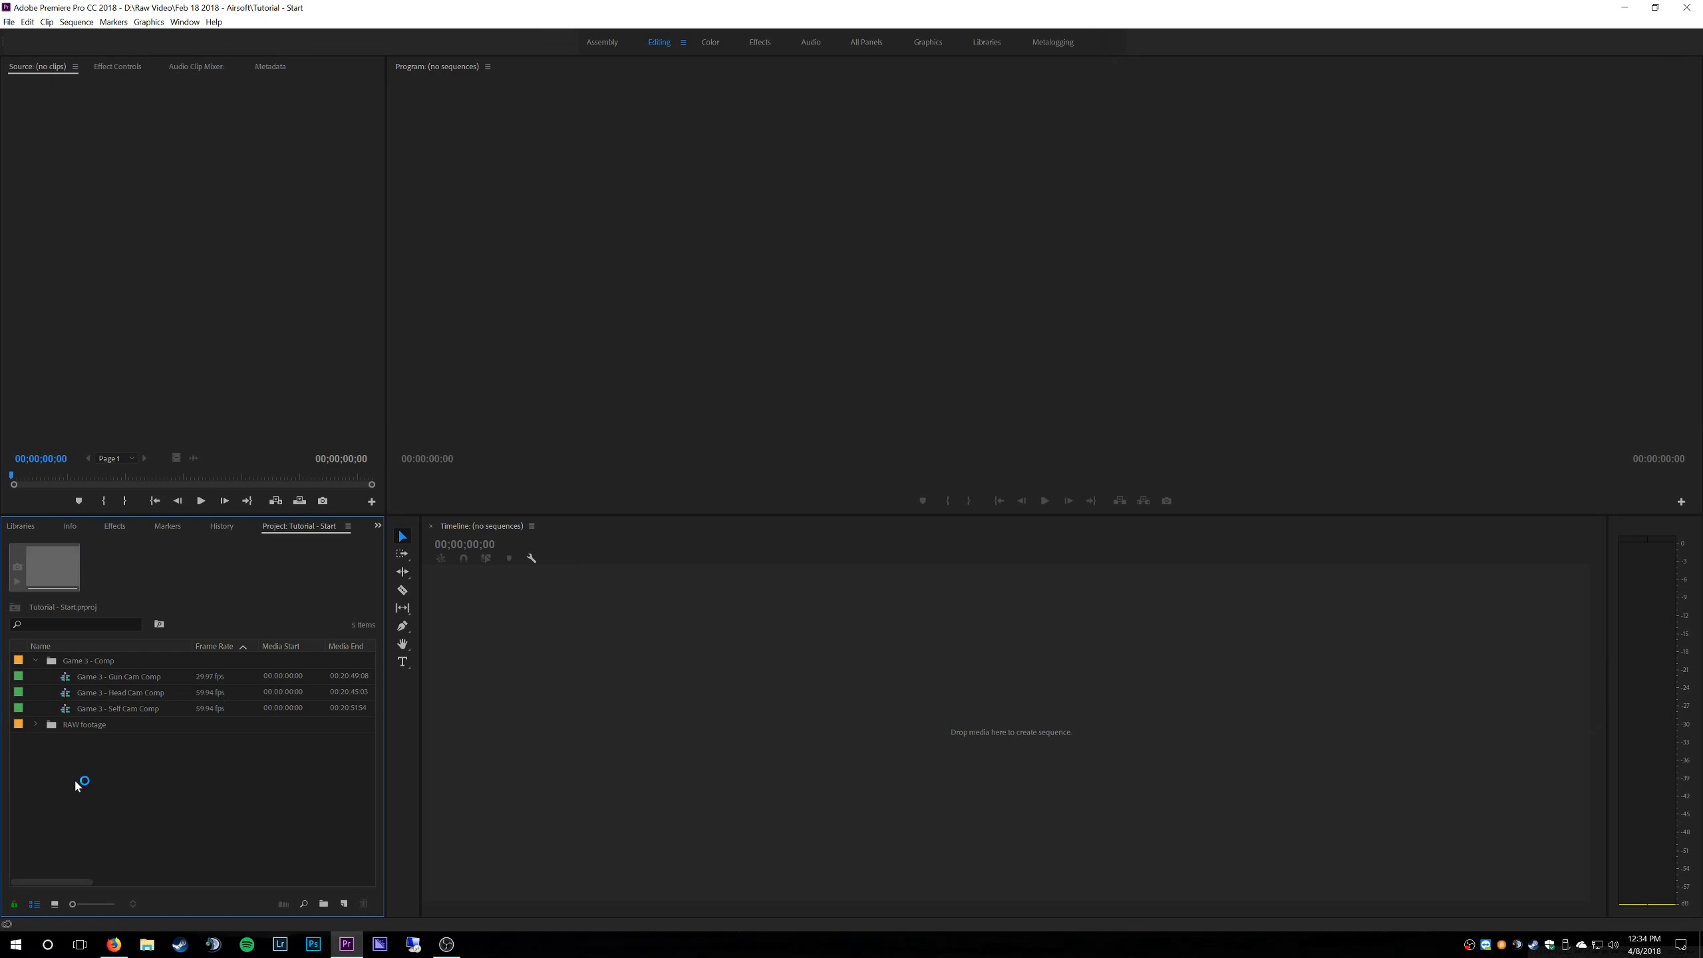
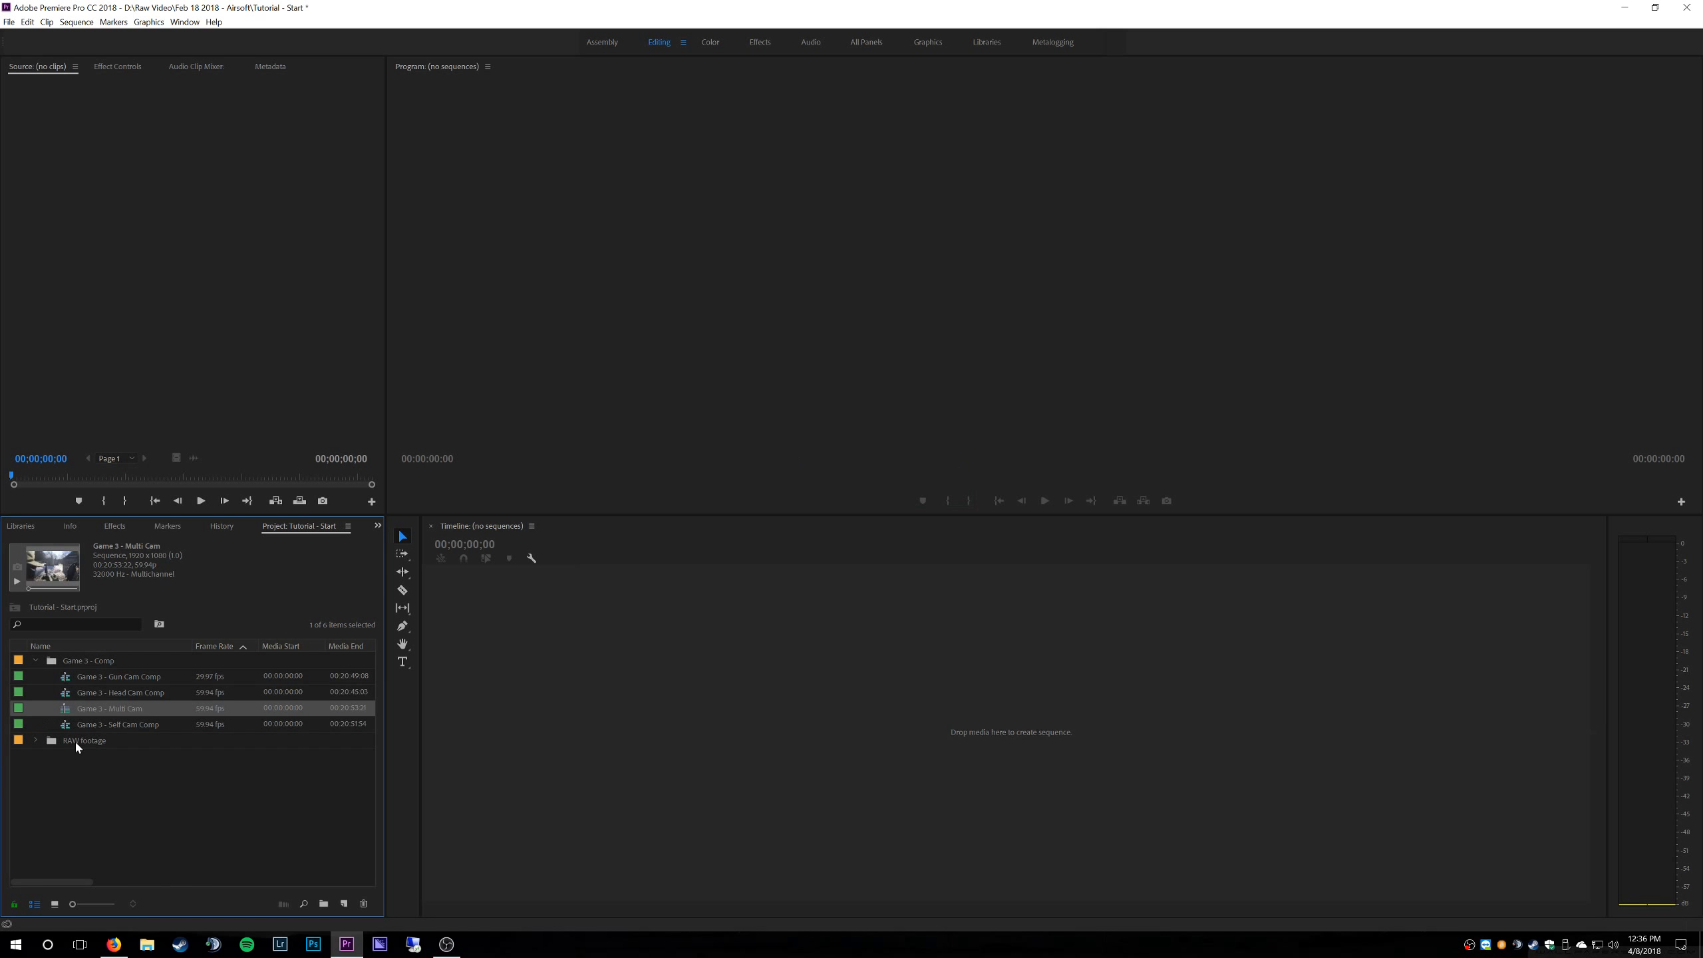
- Widen the Source monitor, open the Game 3 - Multi Cam sequence in it and play from about 20 seconds
{"action": "left_click_drag", "start_coordinate": [385, 484], "coordinate": [750, 485]}
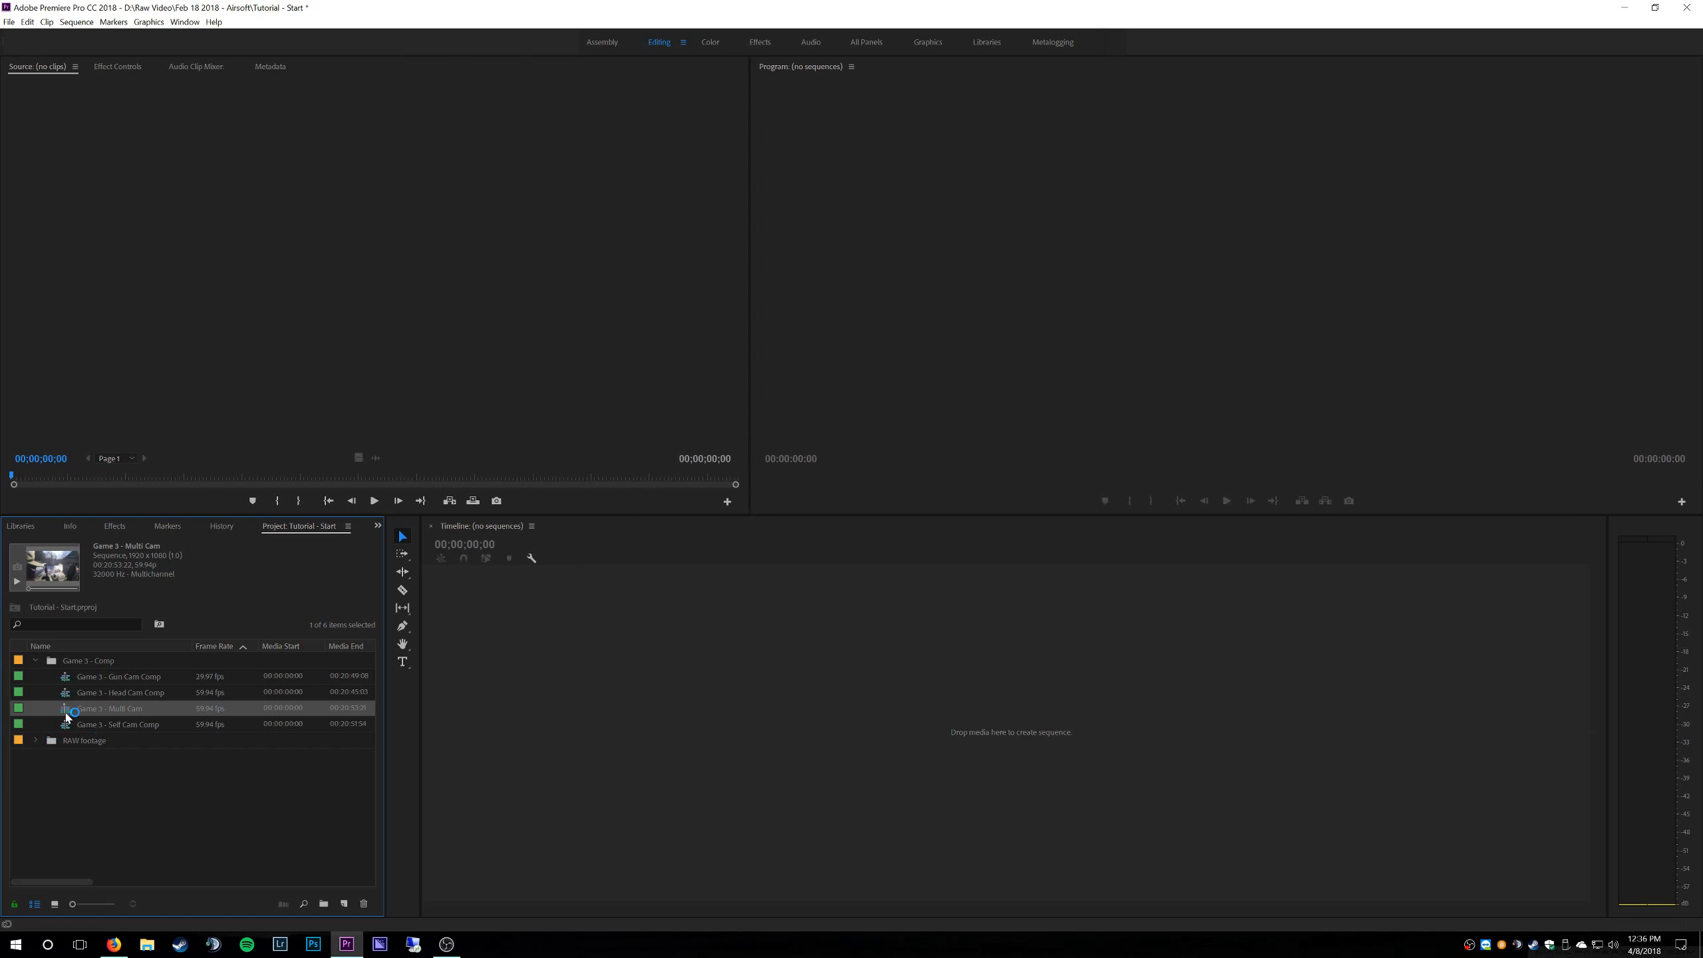
{"action": "double_click", "coordinate": [70, 716]}
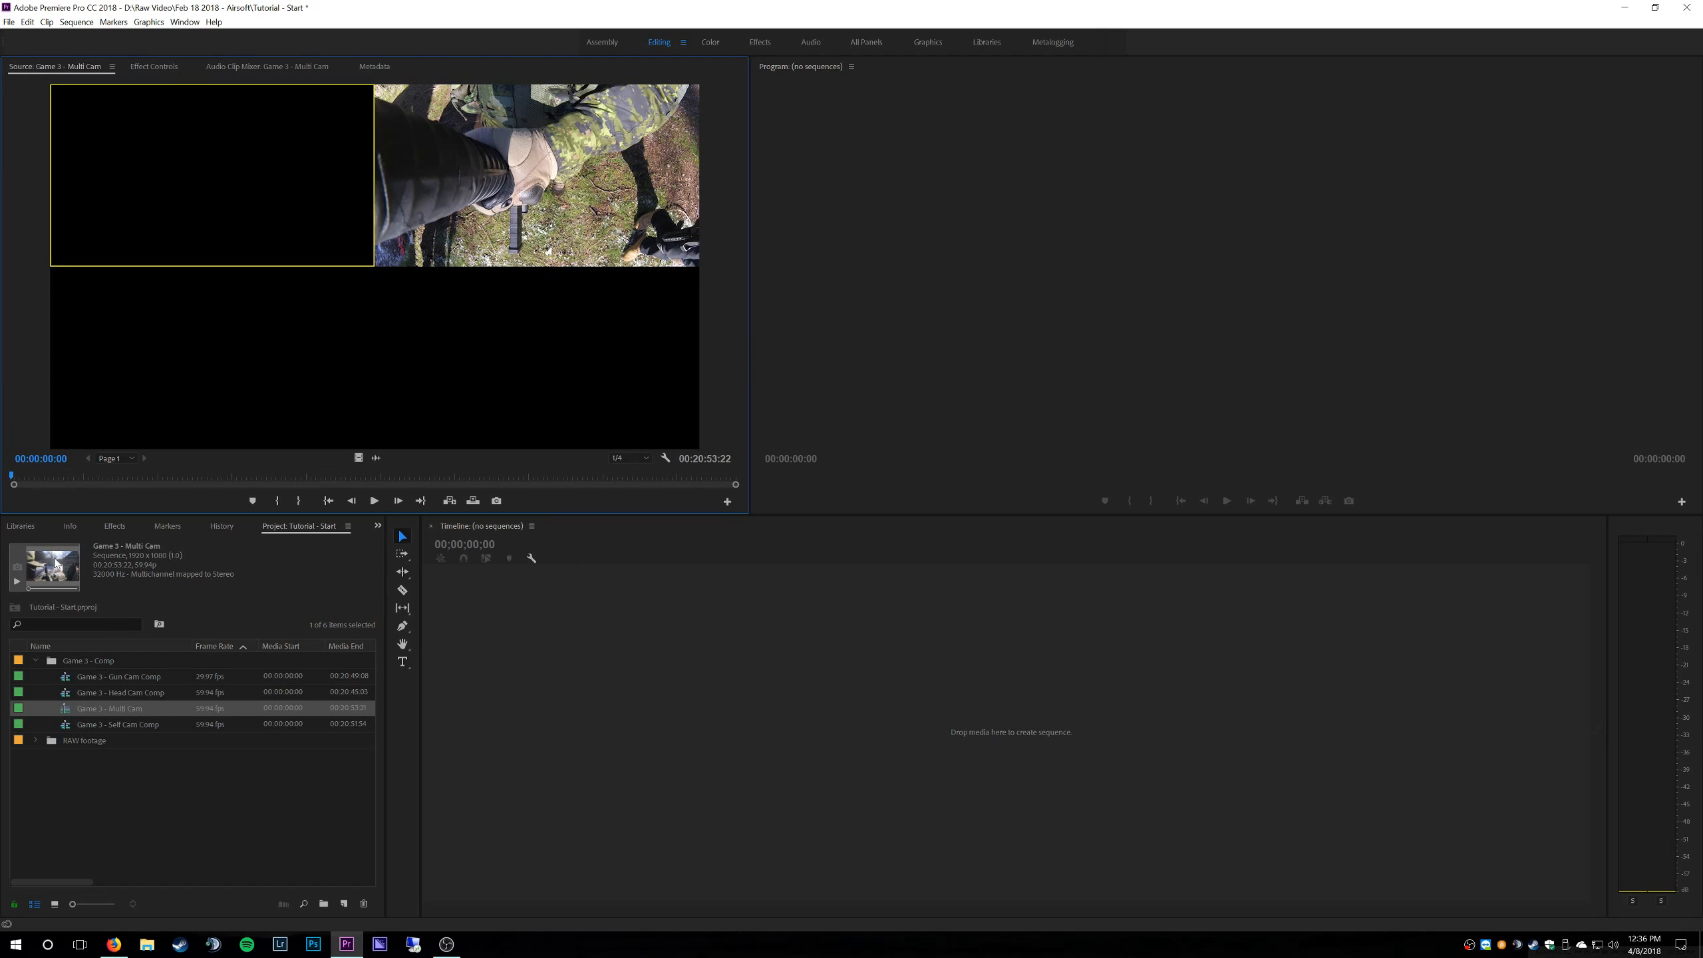
{"action": "left_click", "coordinate": [22, 477]}
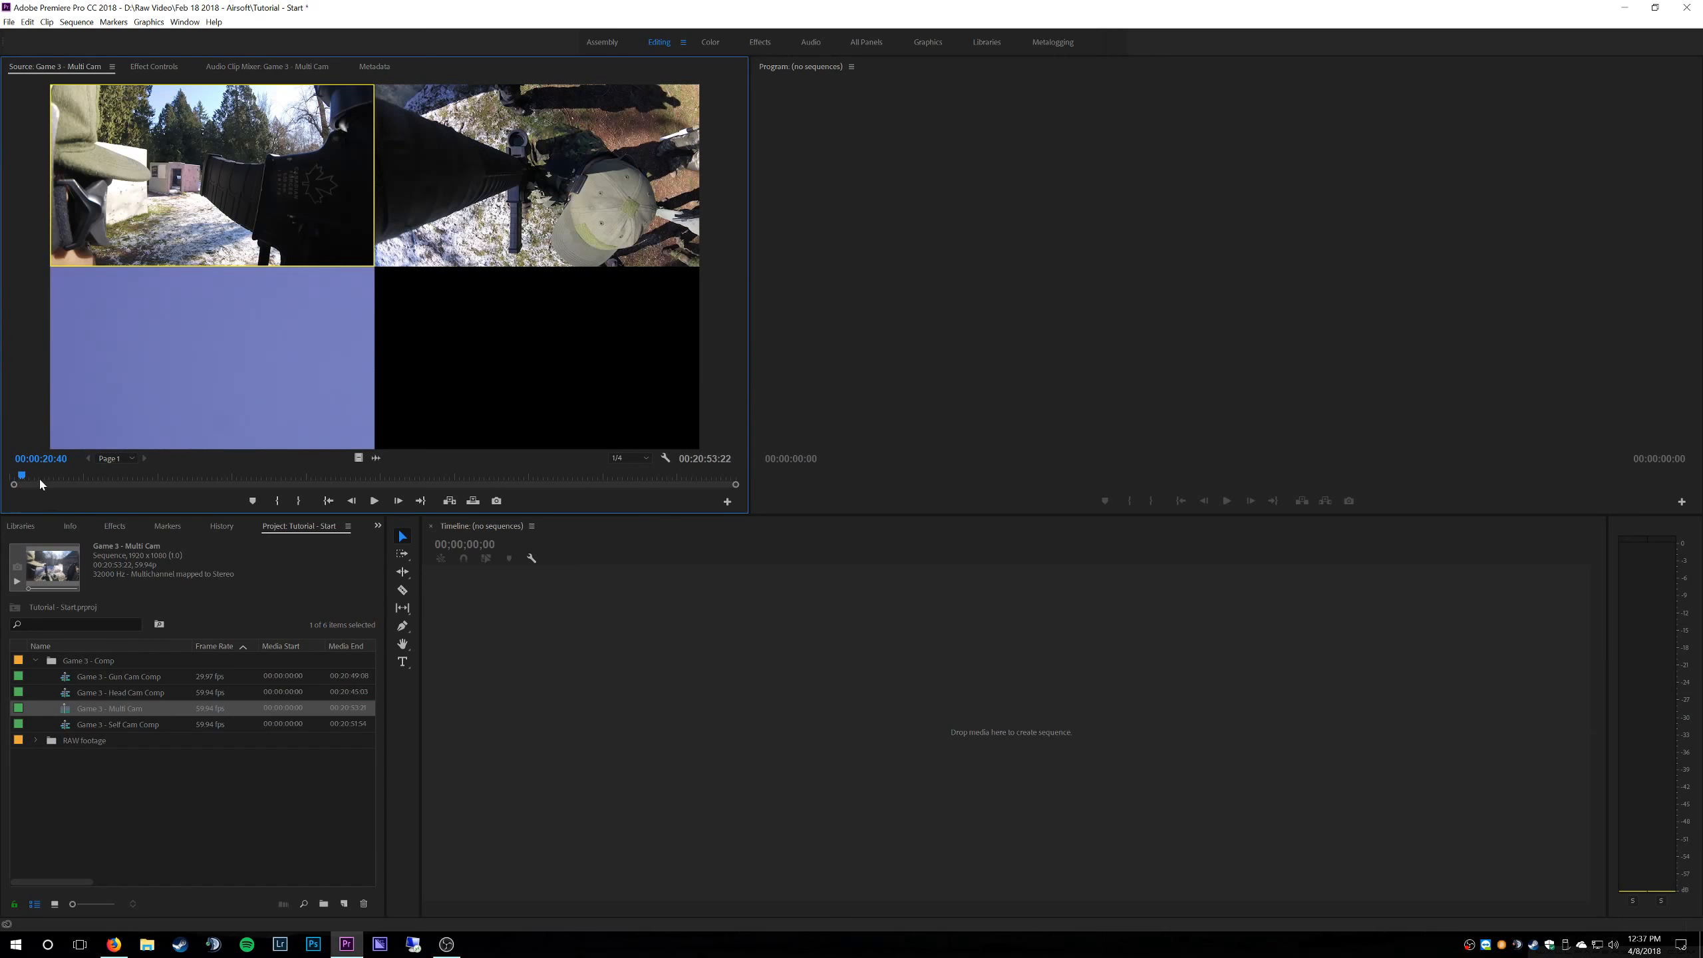
{"action": "key", "text": "space"}
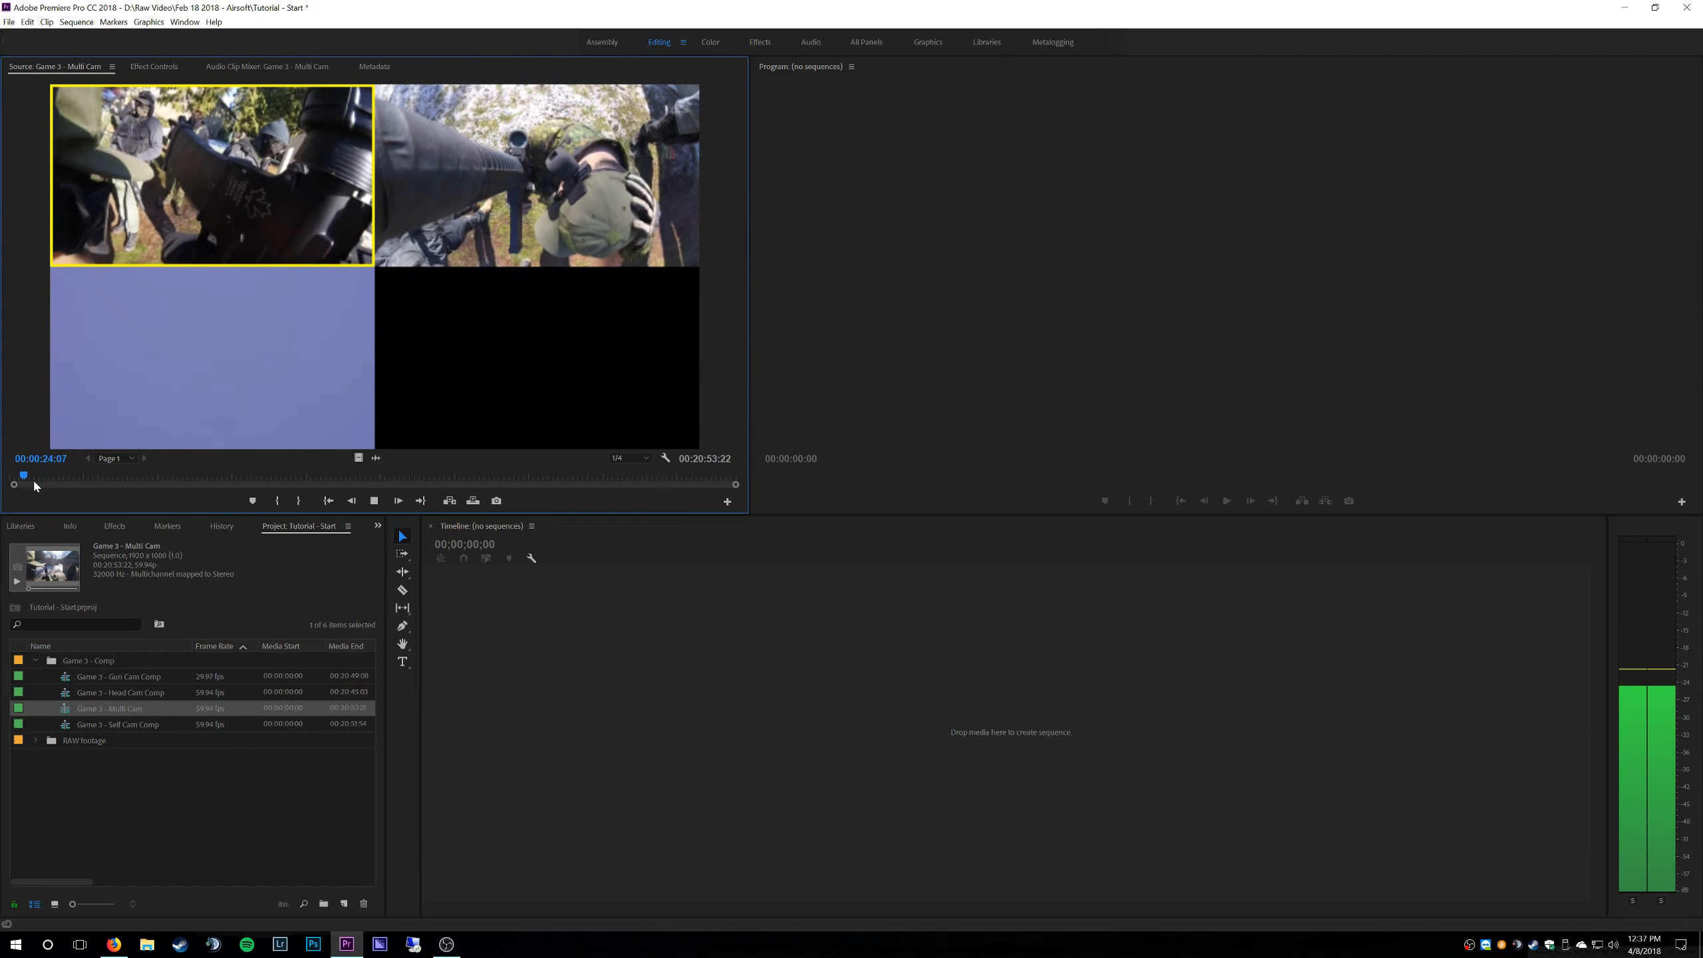
- Check the sync of the camera angles in Game 3 - Multi Cam by sampling playback at several points up to about 2:40
{"action": "left_click_drag", "start_coordinate": [32, 479], "coordinate": [38, 478]}
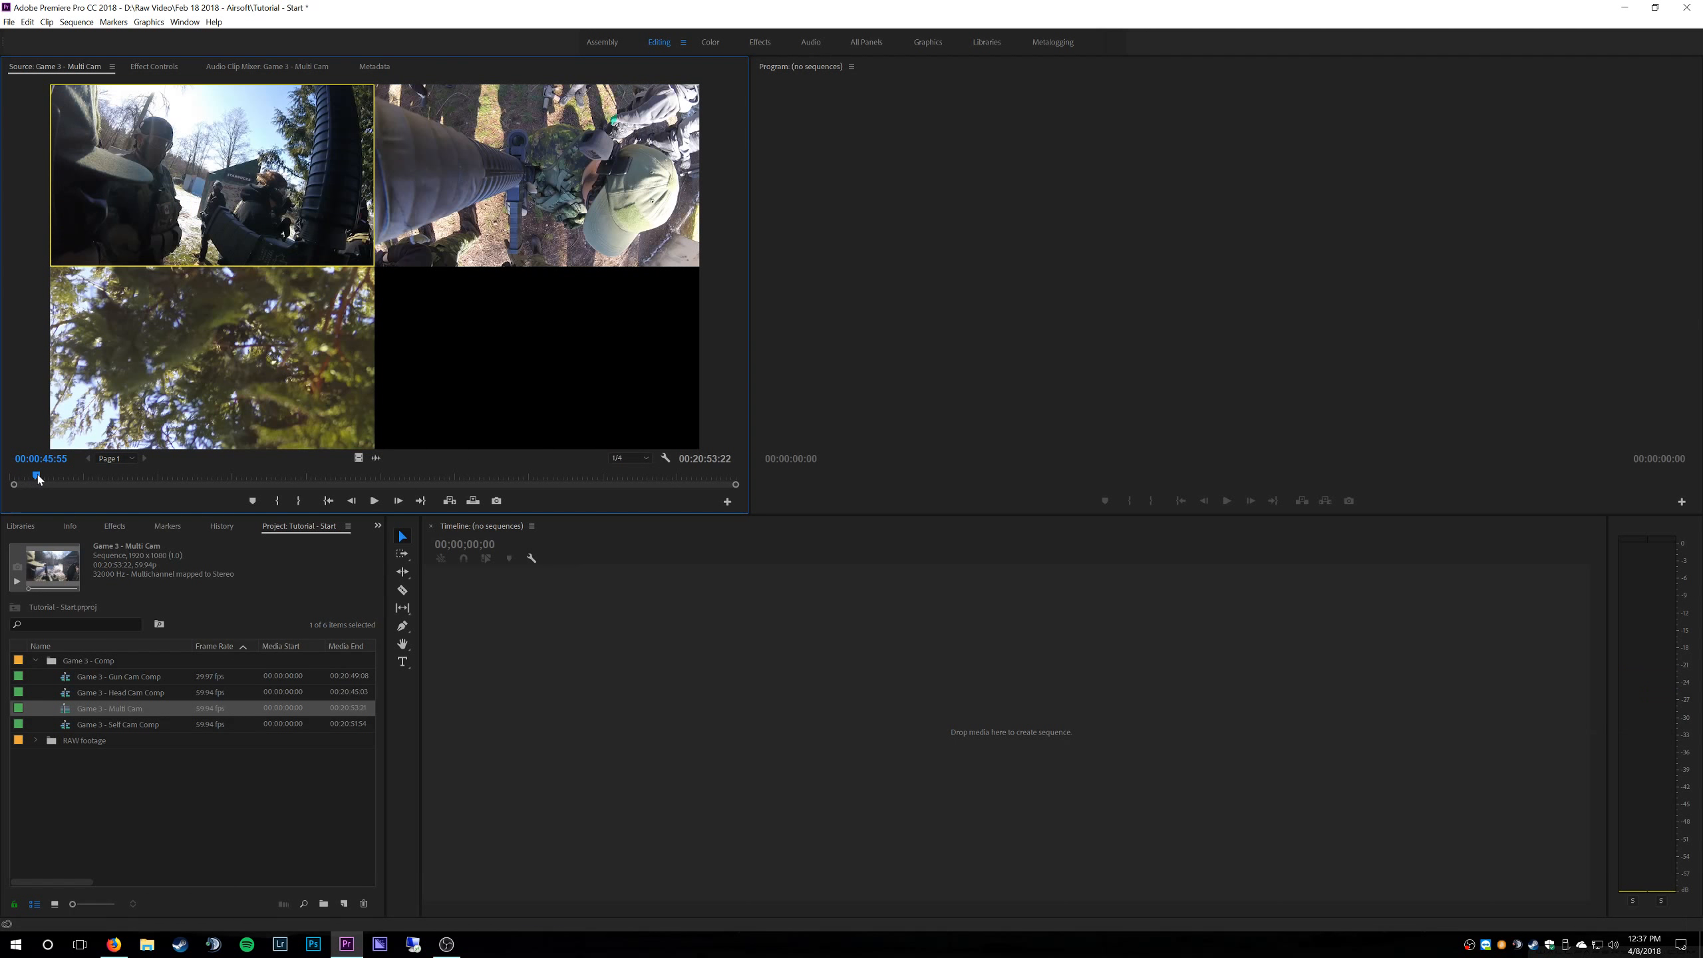
{"action": "key", "text": "space"}
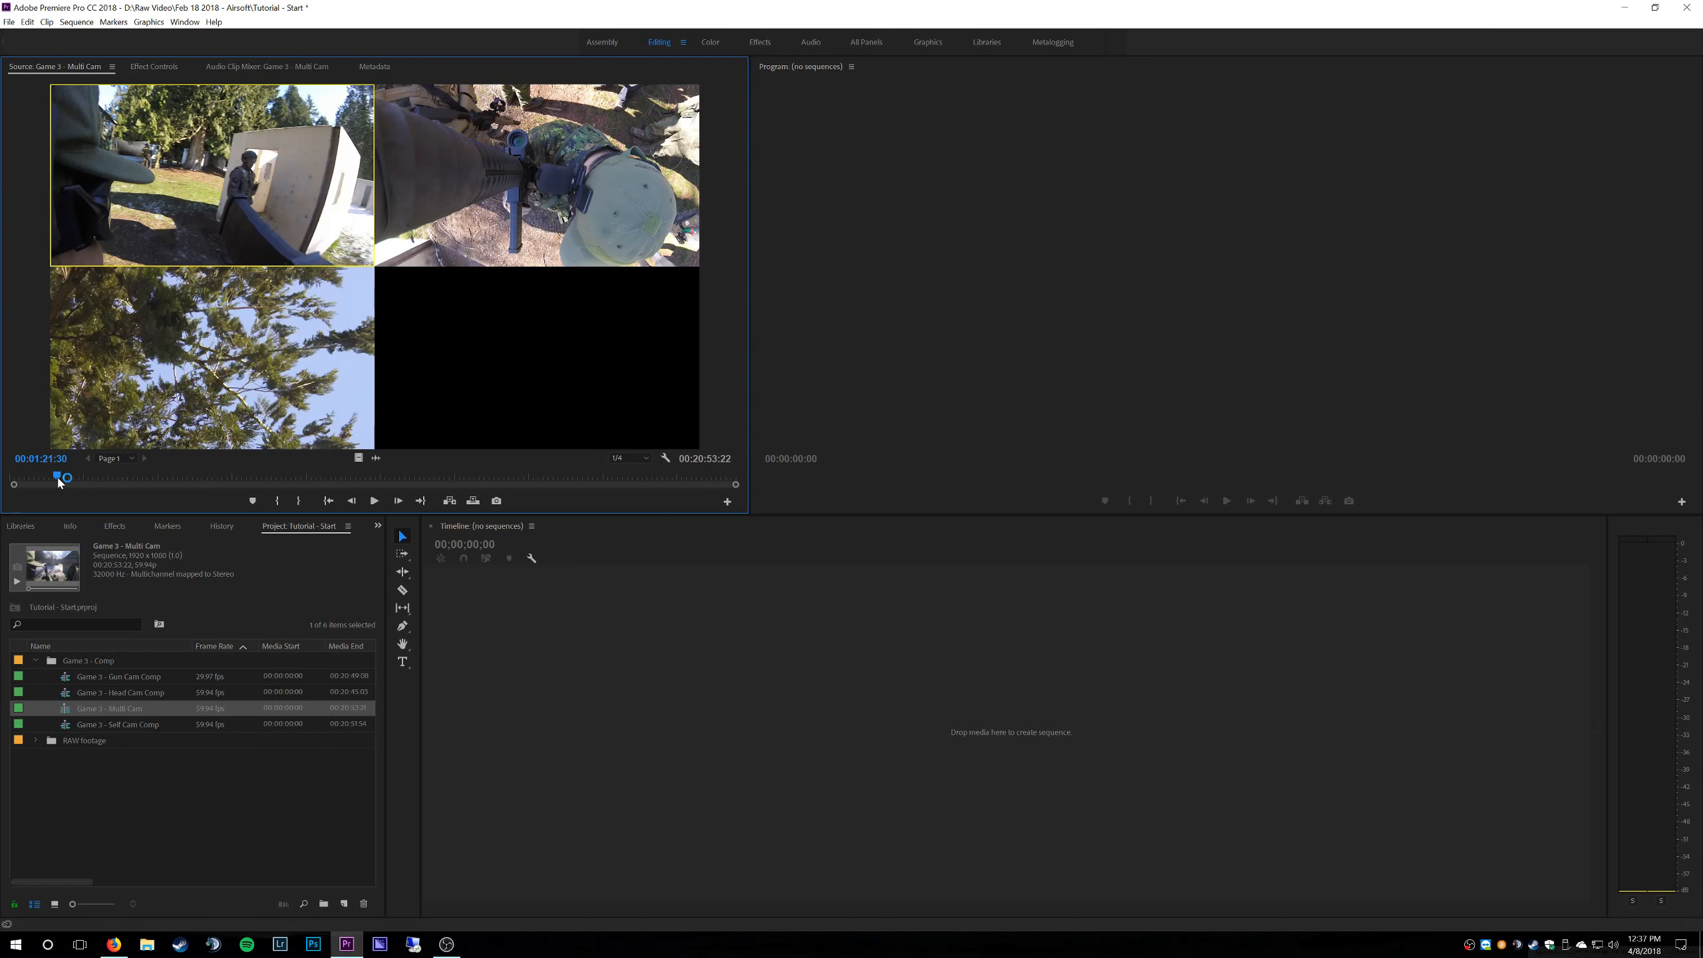
{"action": "key", "text": "space"}
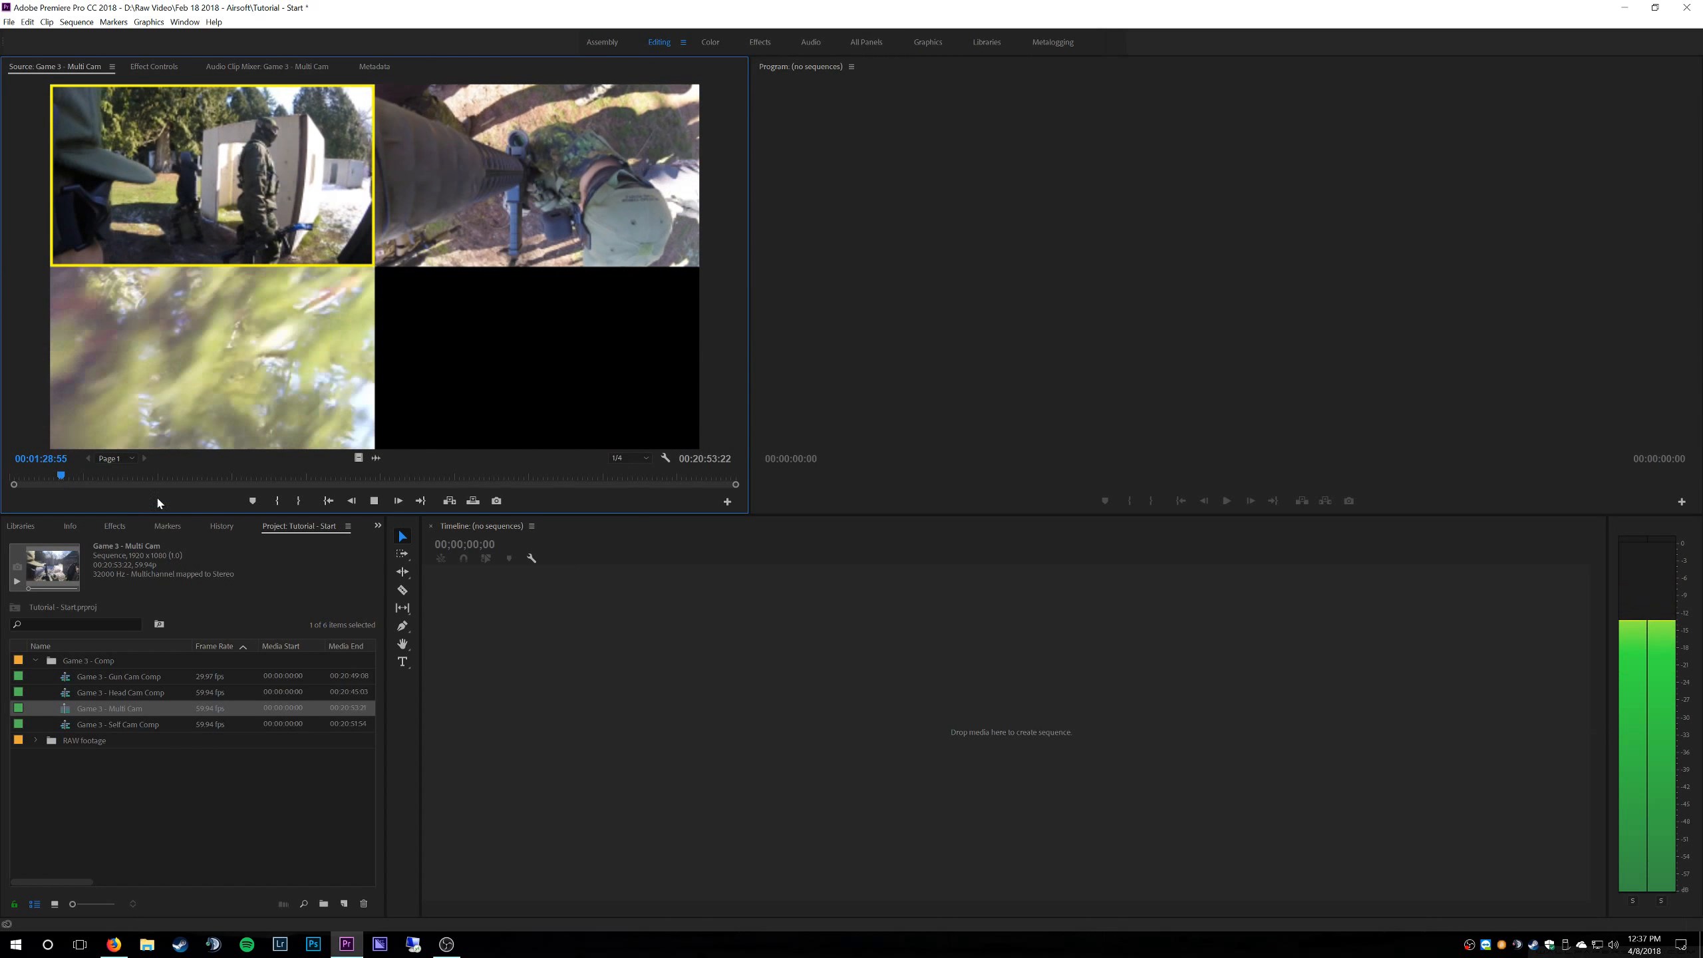
{"action": "key", "text": "space"}
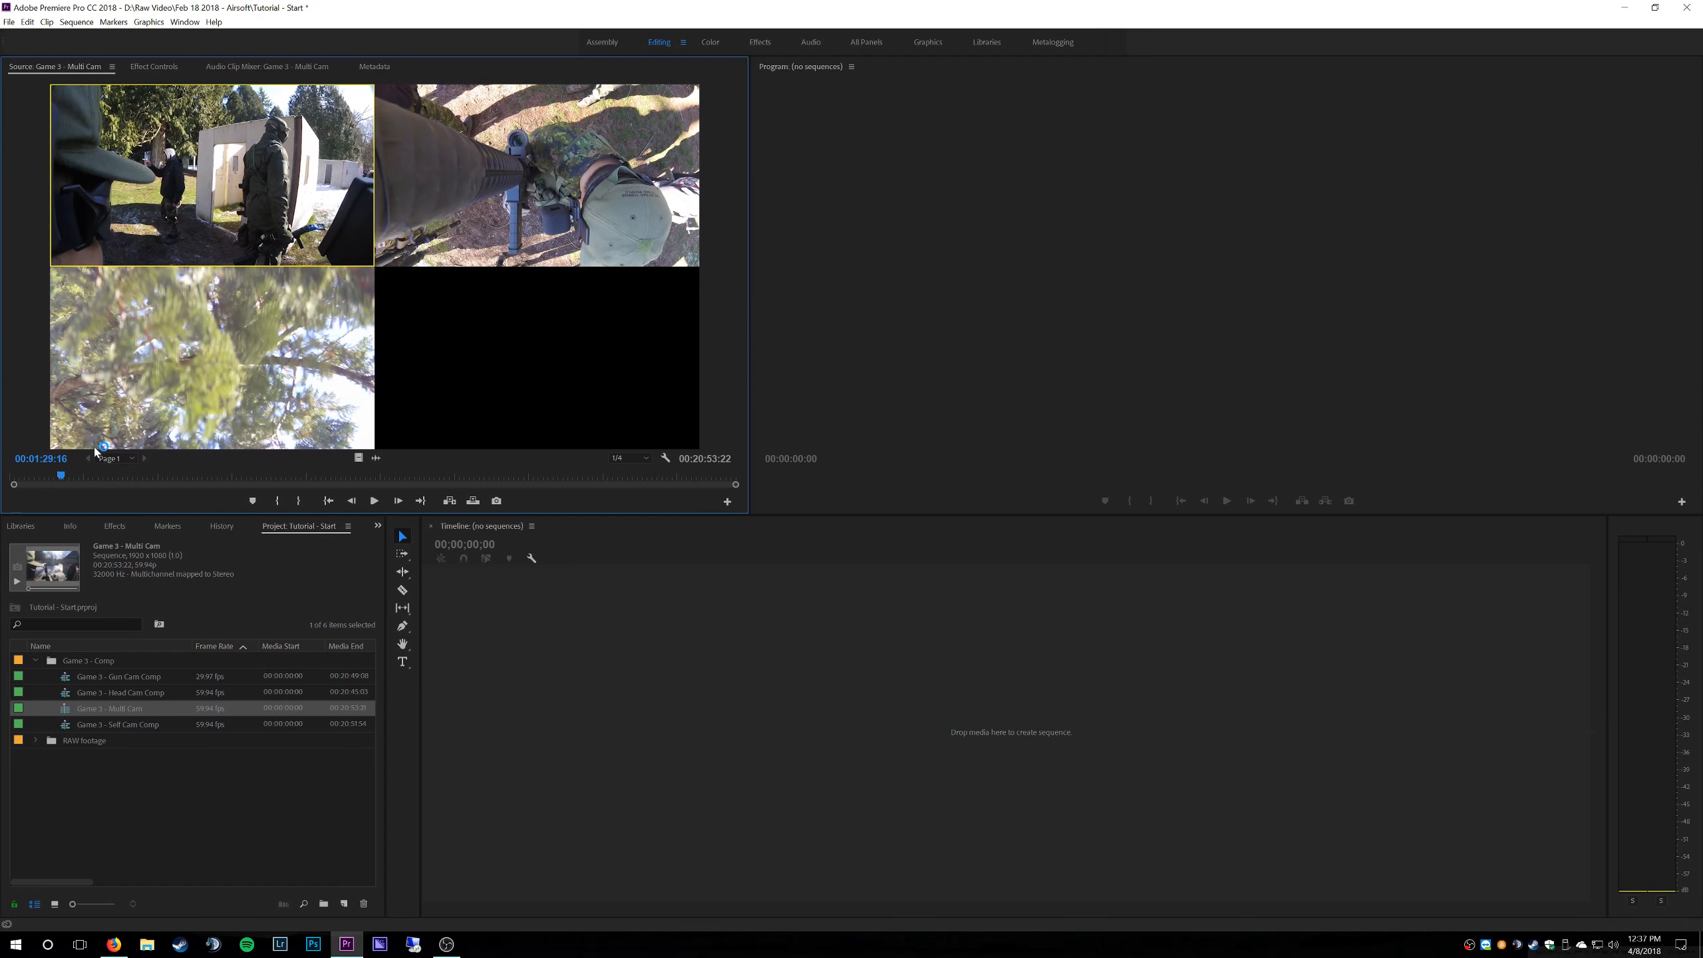
{"action": "left_click", "coordinate": [82, 477]}
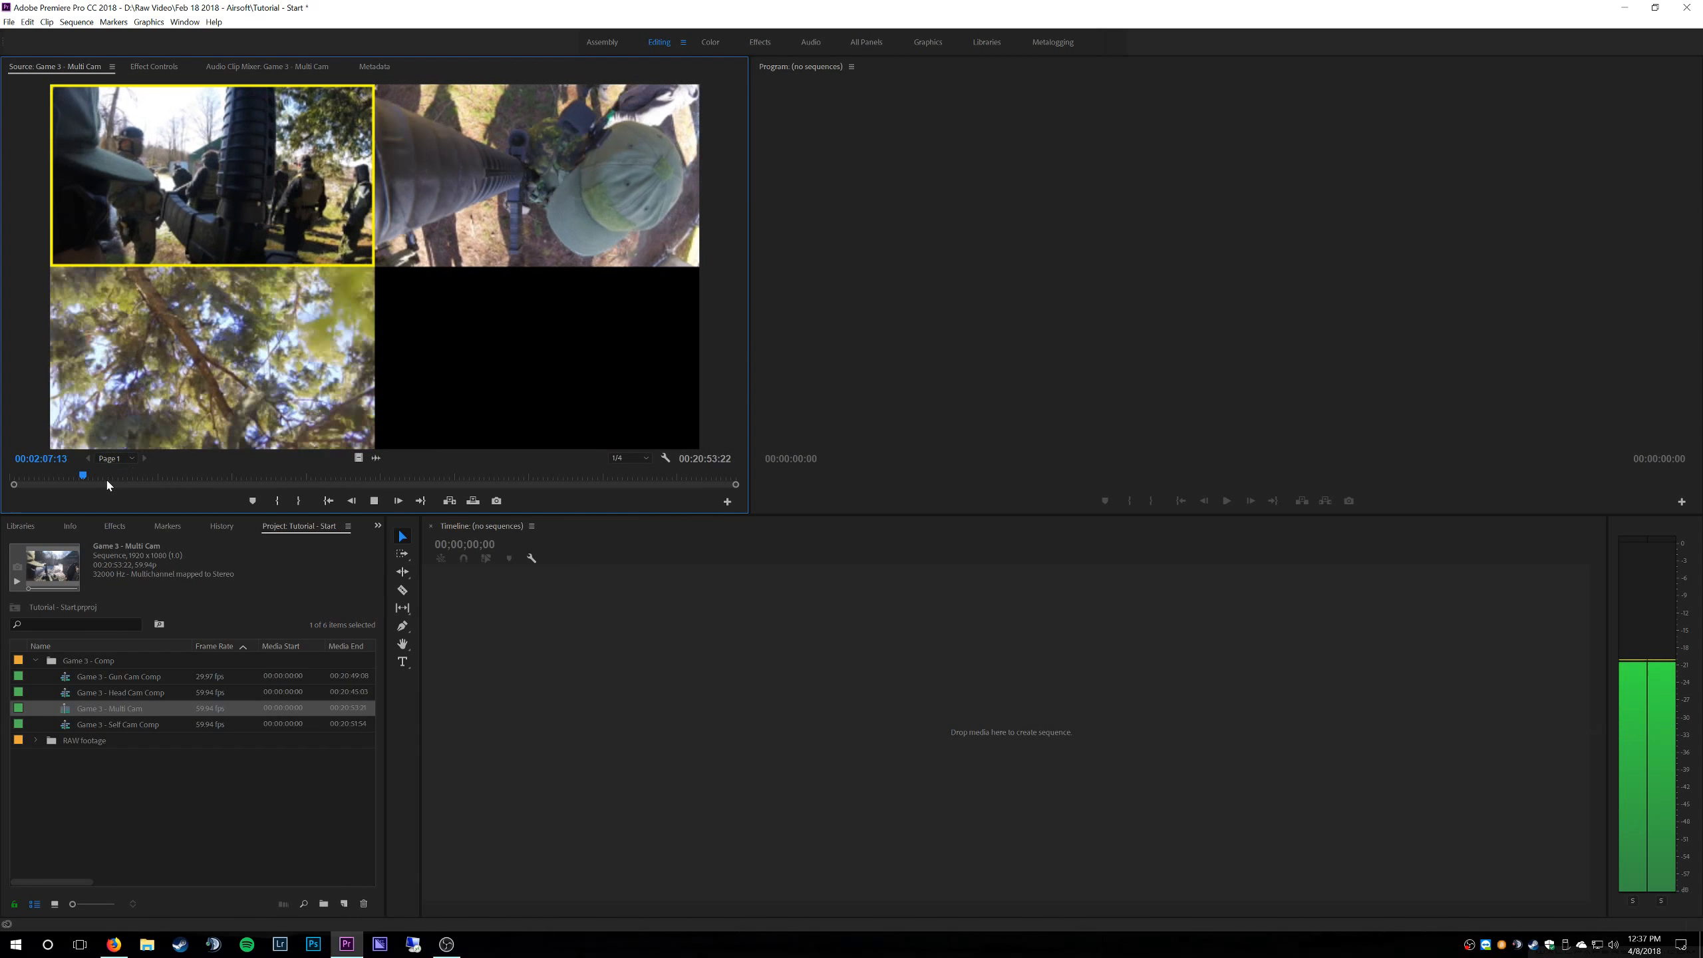
{"action": "key", "text": "space"}
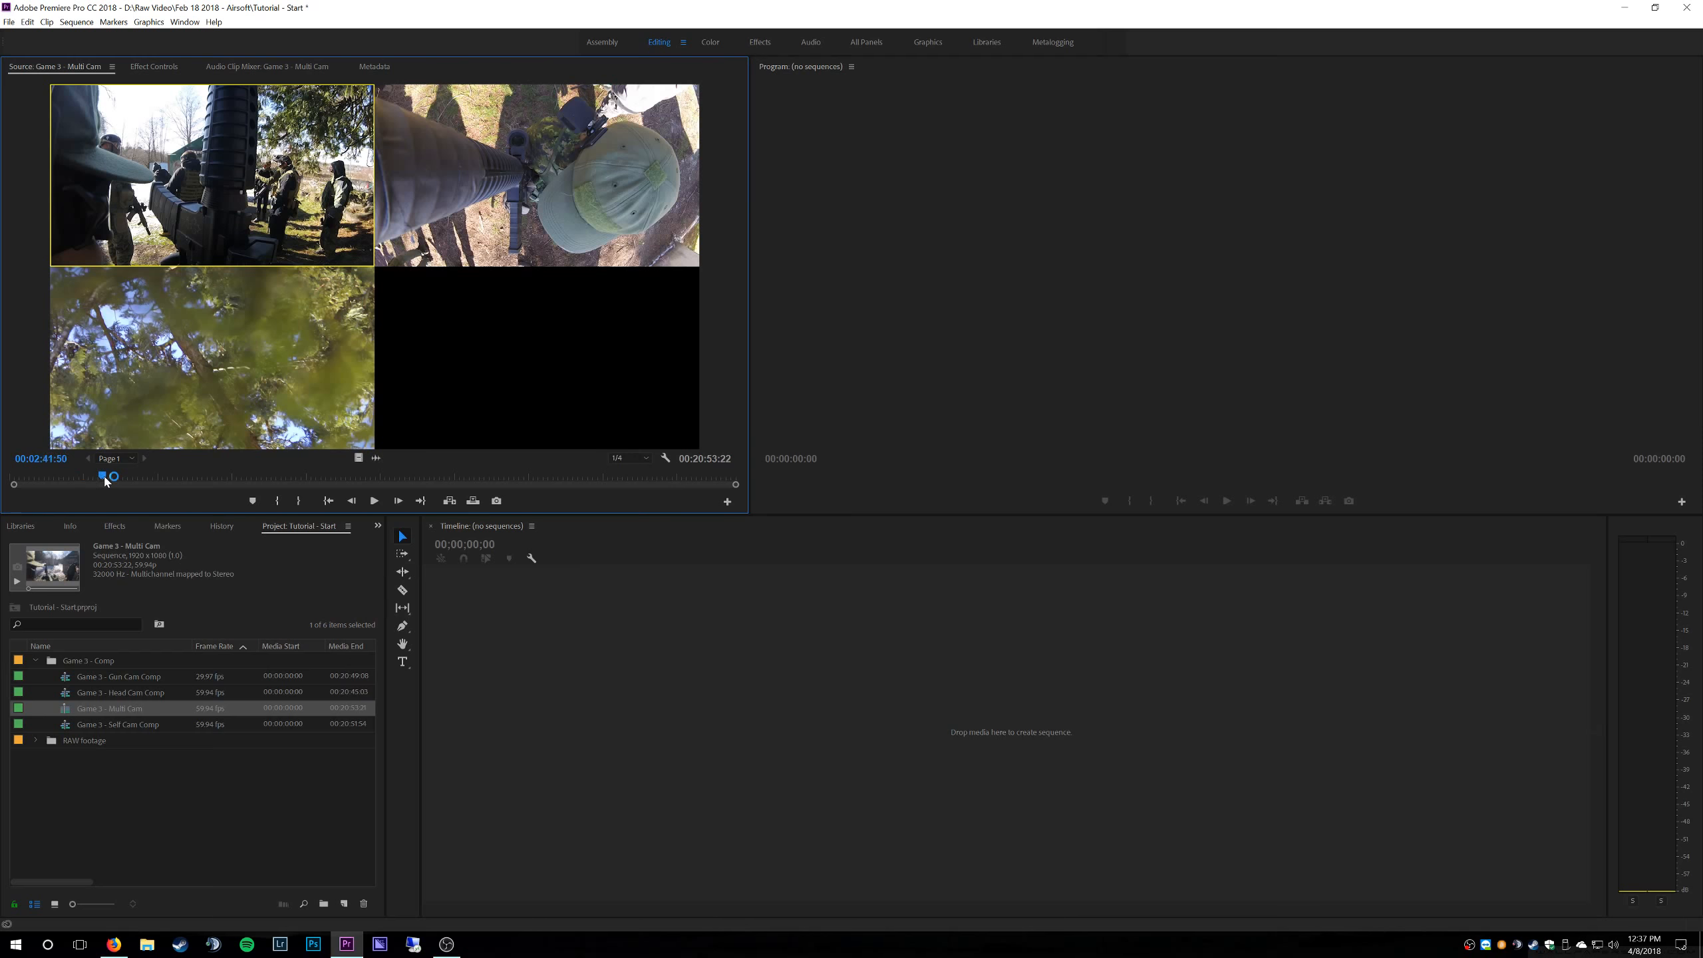
{"action": "left_click", "coordinate": [103, 476]}
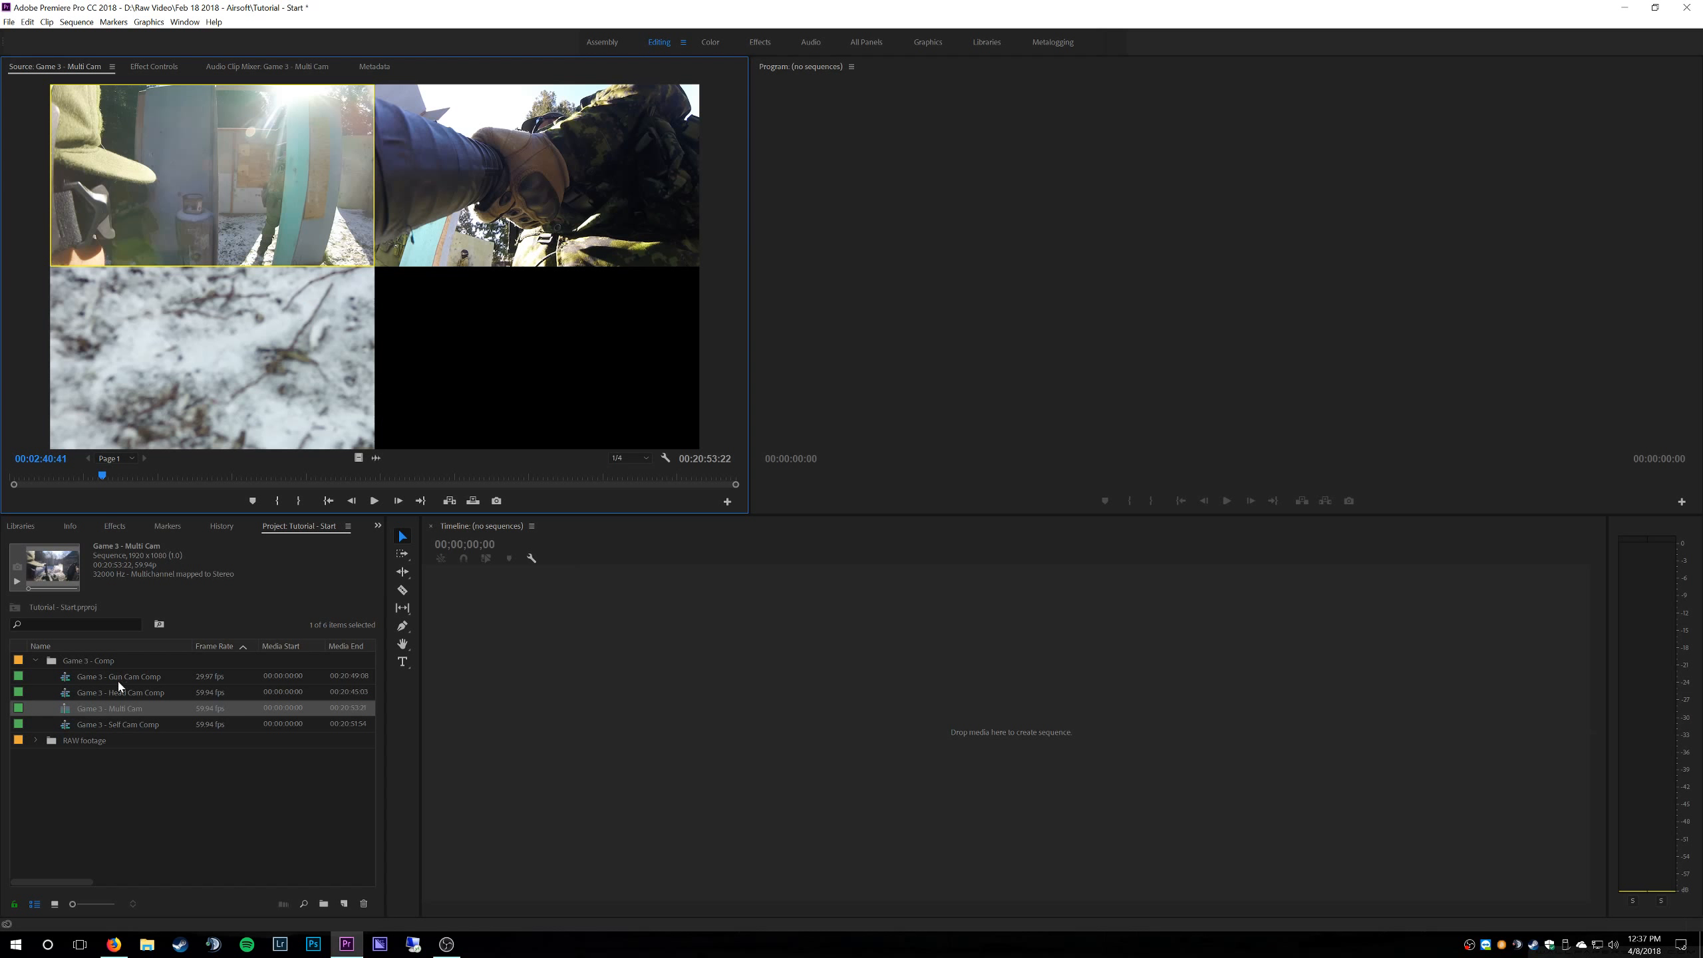
- Create a new sequence from Game 3 - Multi Cam and rename it Game 3 - Multi Cam Comp
{"action": "right_click", "coordinate": [67, 711]}
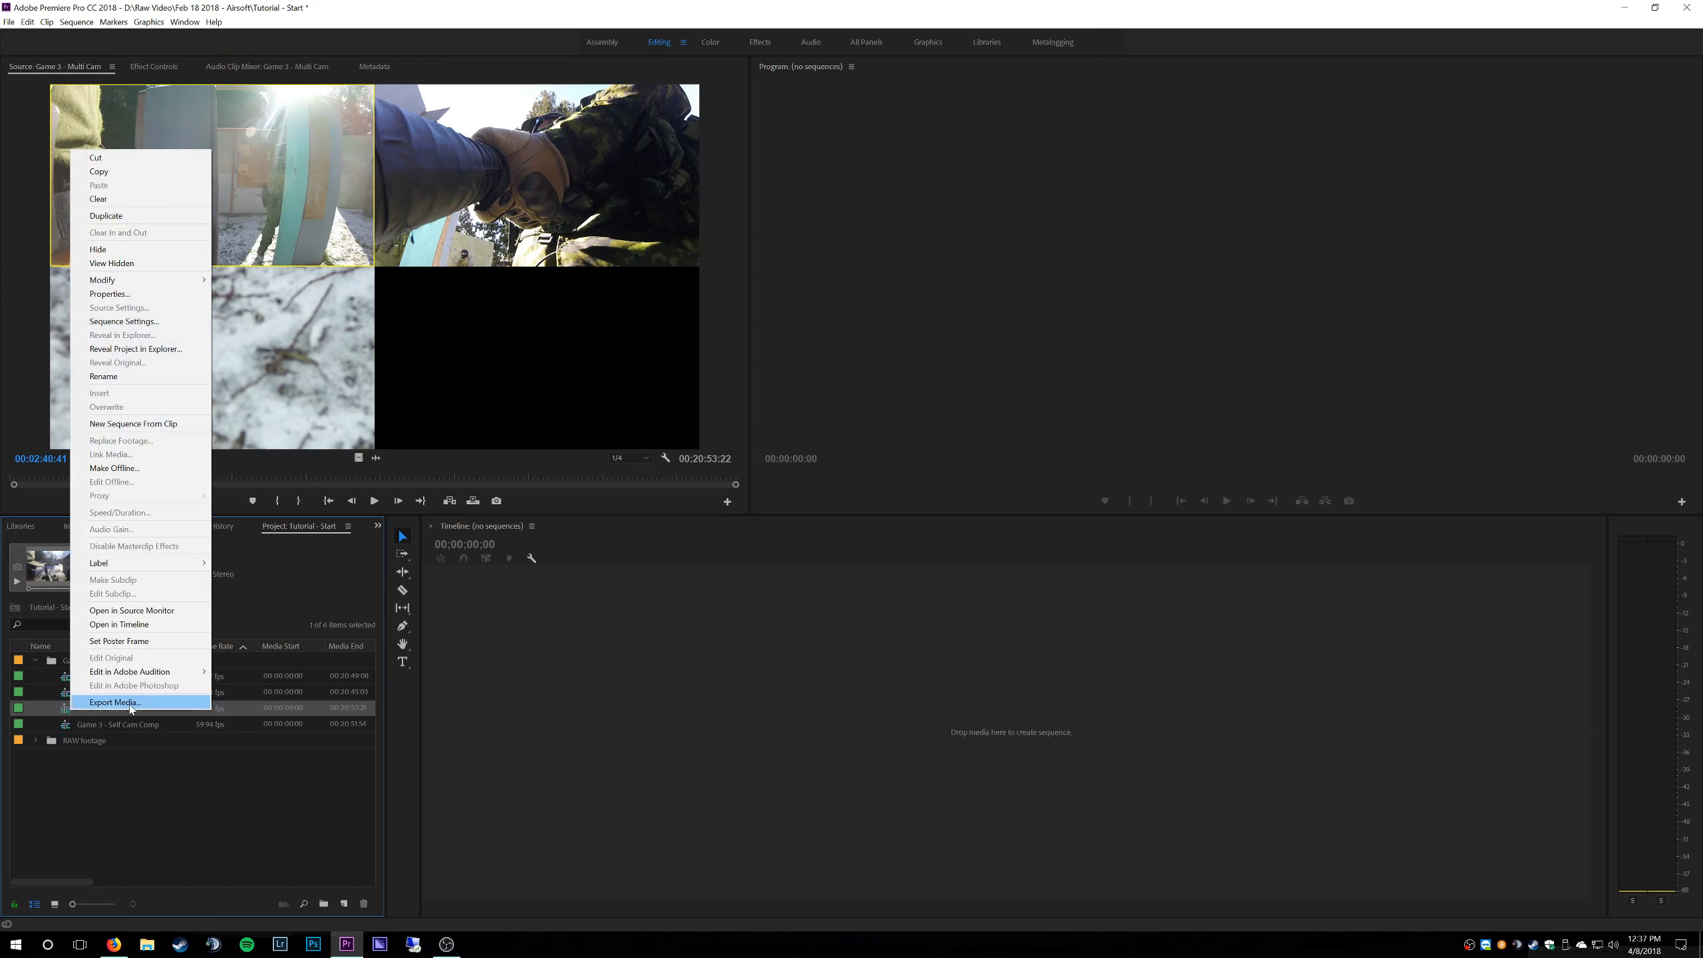
{"action": "left_click", "coordinate": [149, 784]}
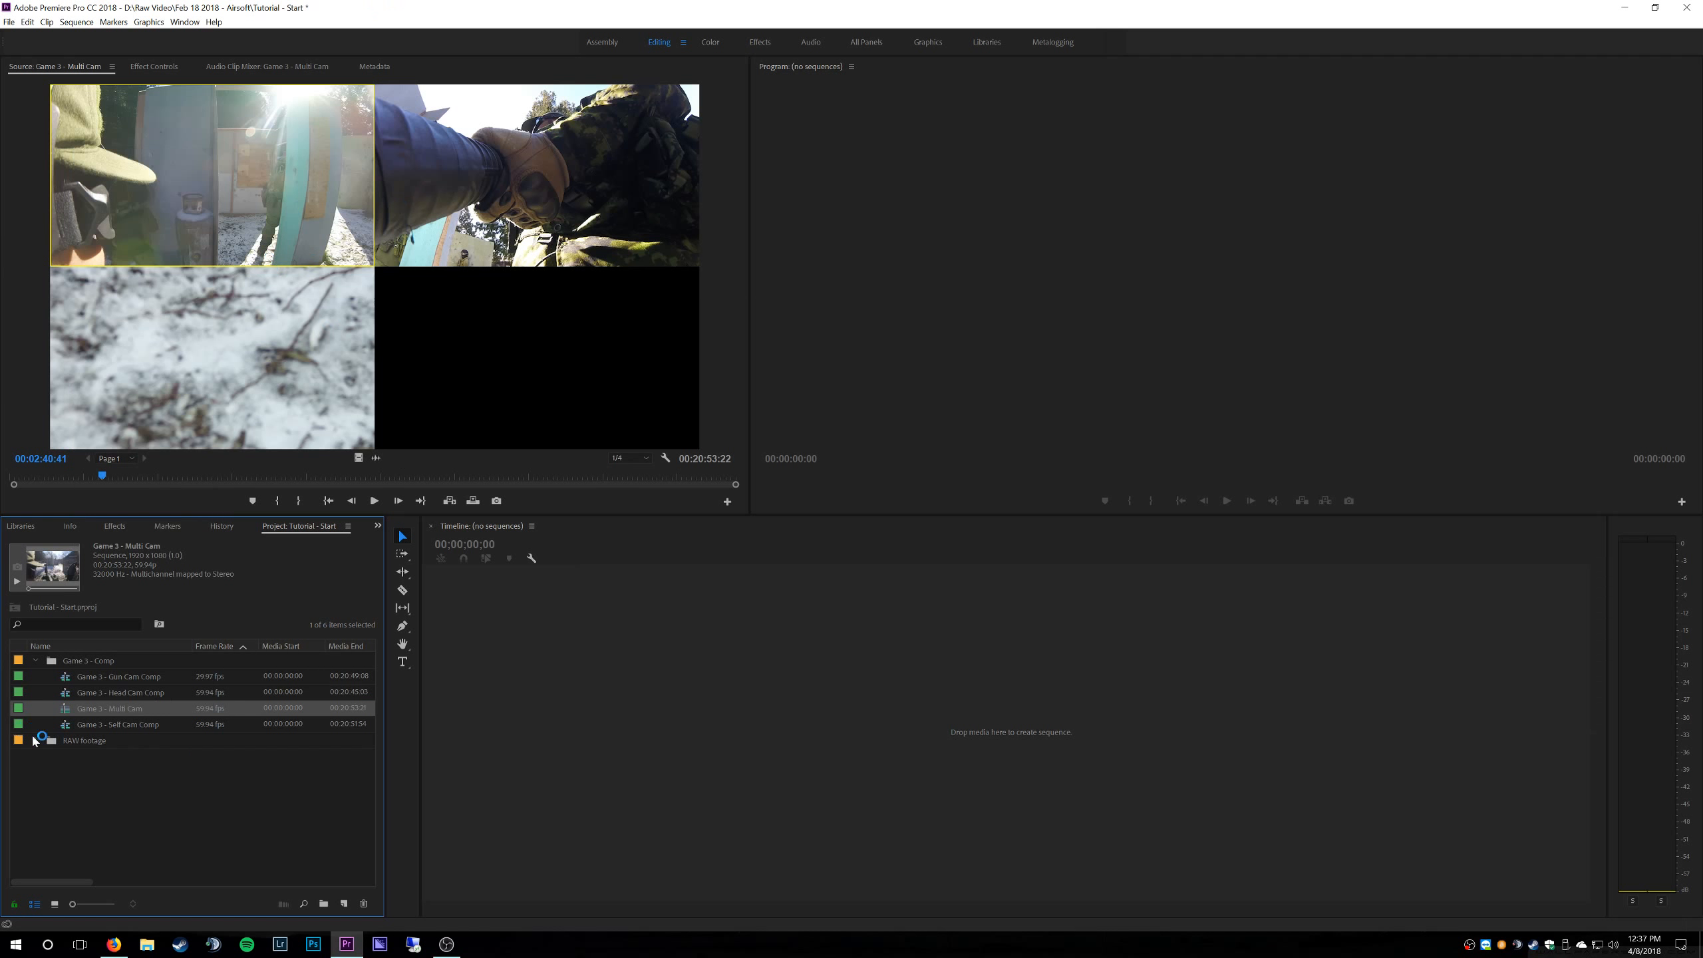
{"action": "double_click", "coordinate": [62, 708]}
{"action": "left_click_drag", "start_coordinate": [332, 876], "coordinate": [344, 911]}
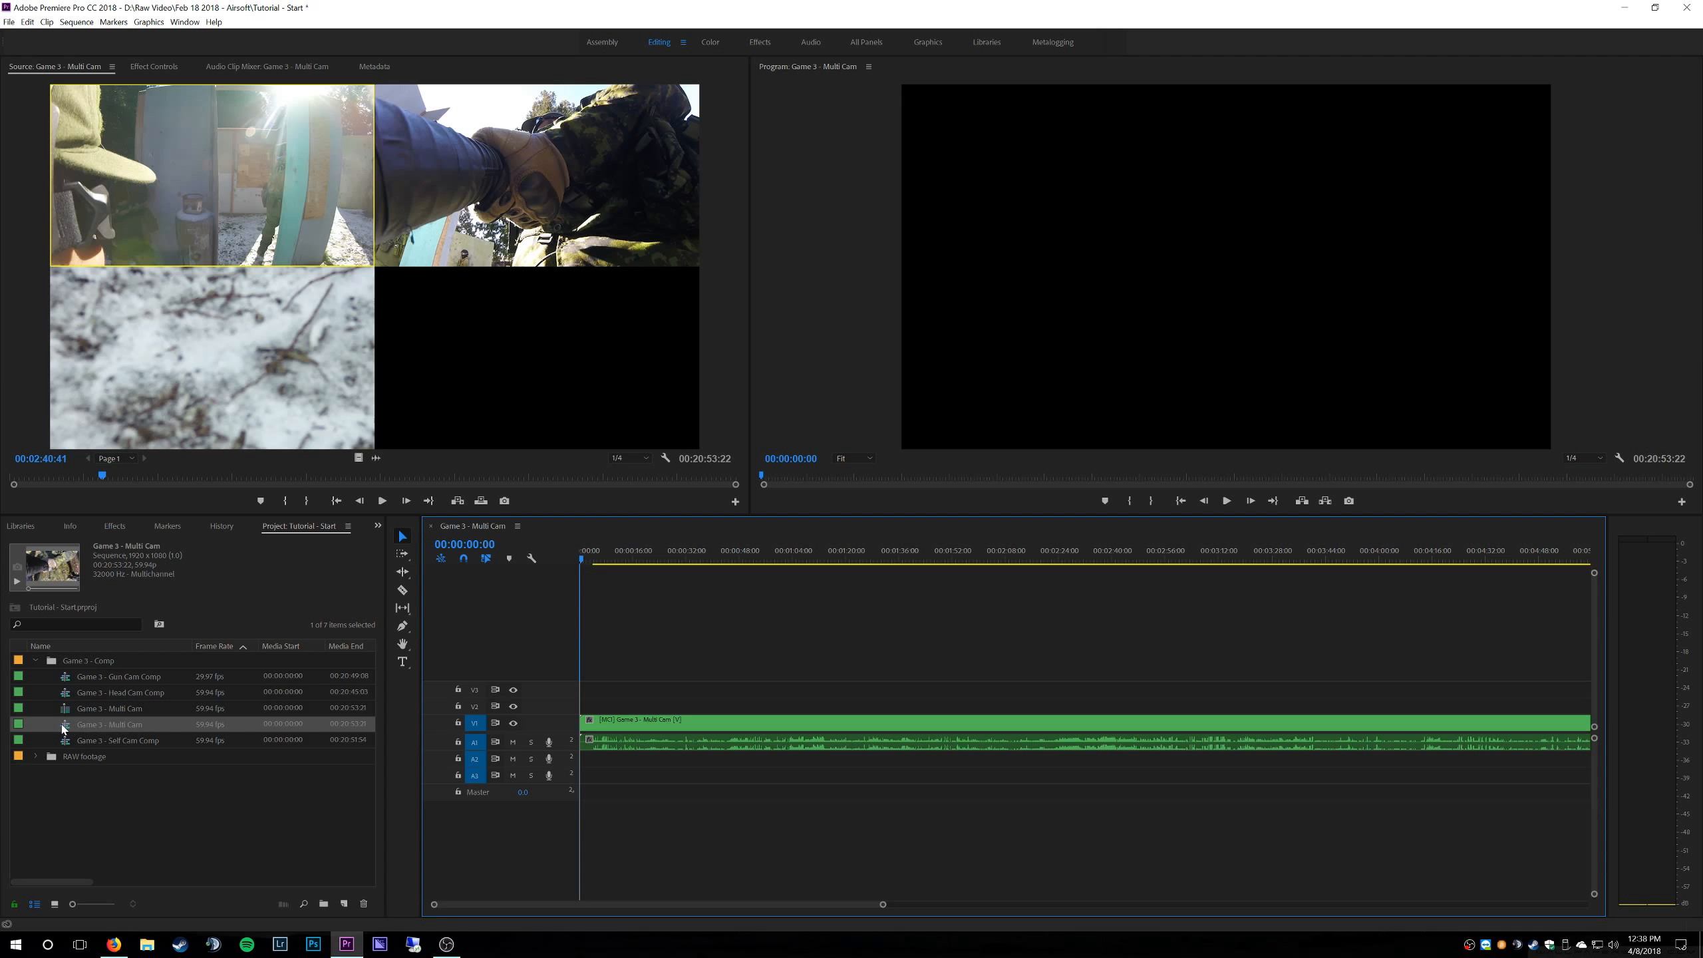
{"action": "left_click", "coordinate": [154, 725]}
{"action": "type", "text": "Comp"}
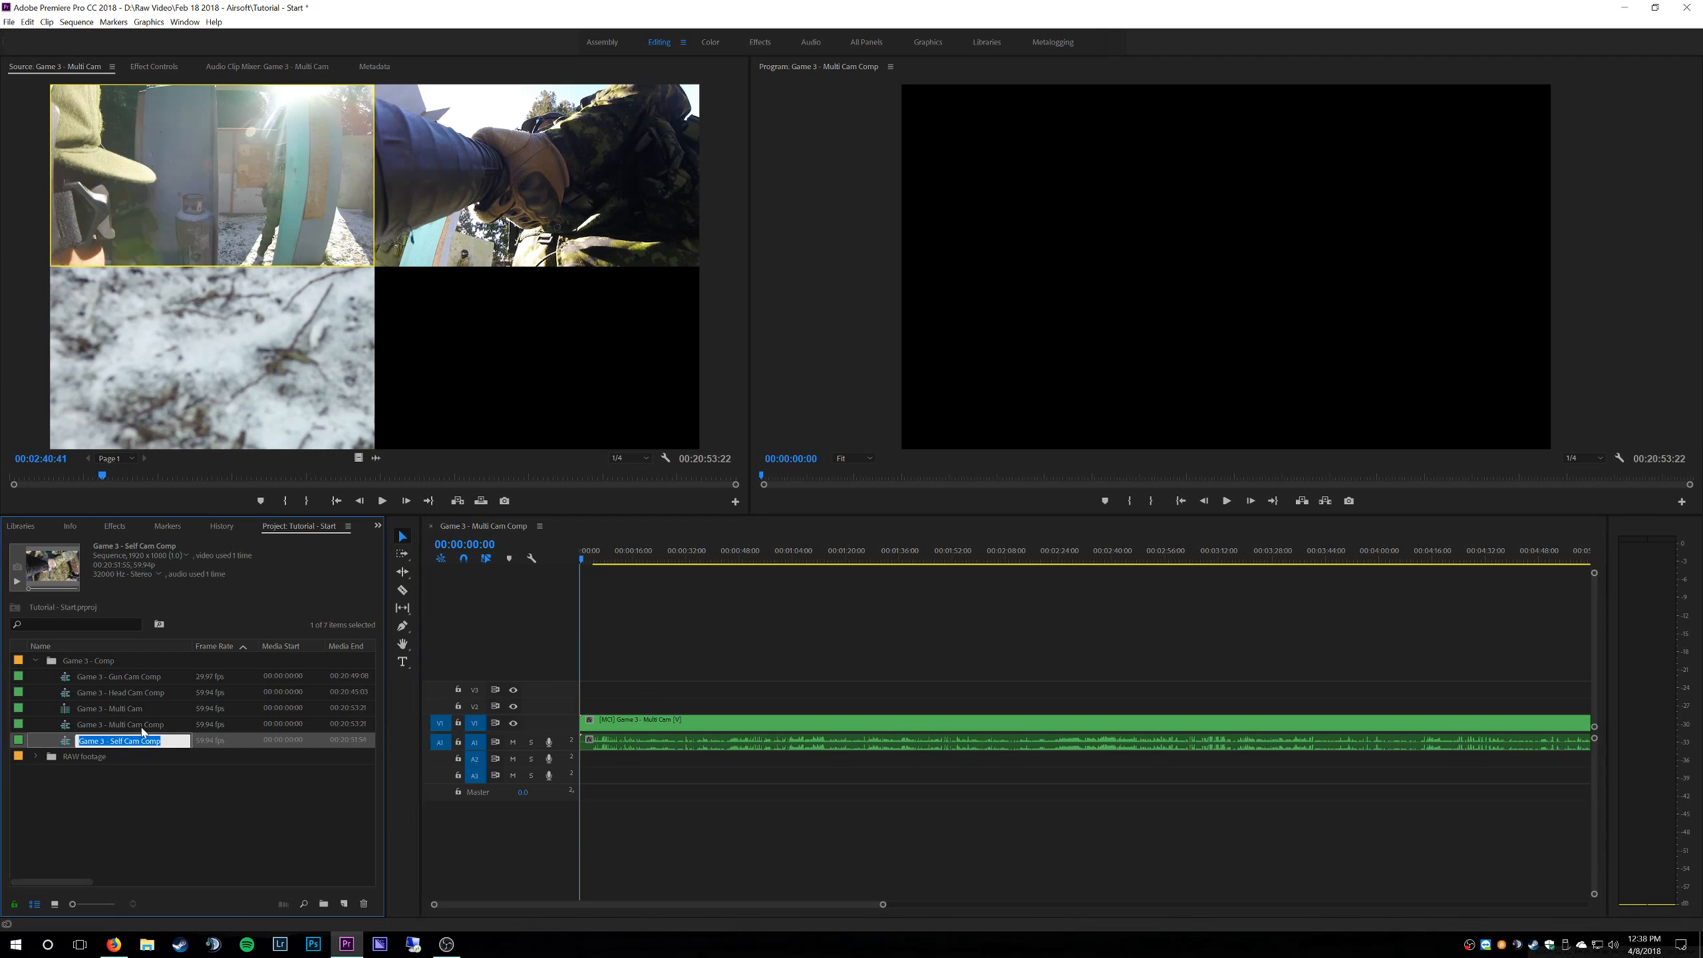
{"action": "key", "text": "Return"}
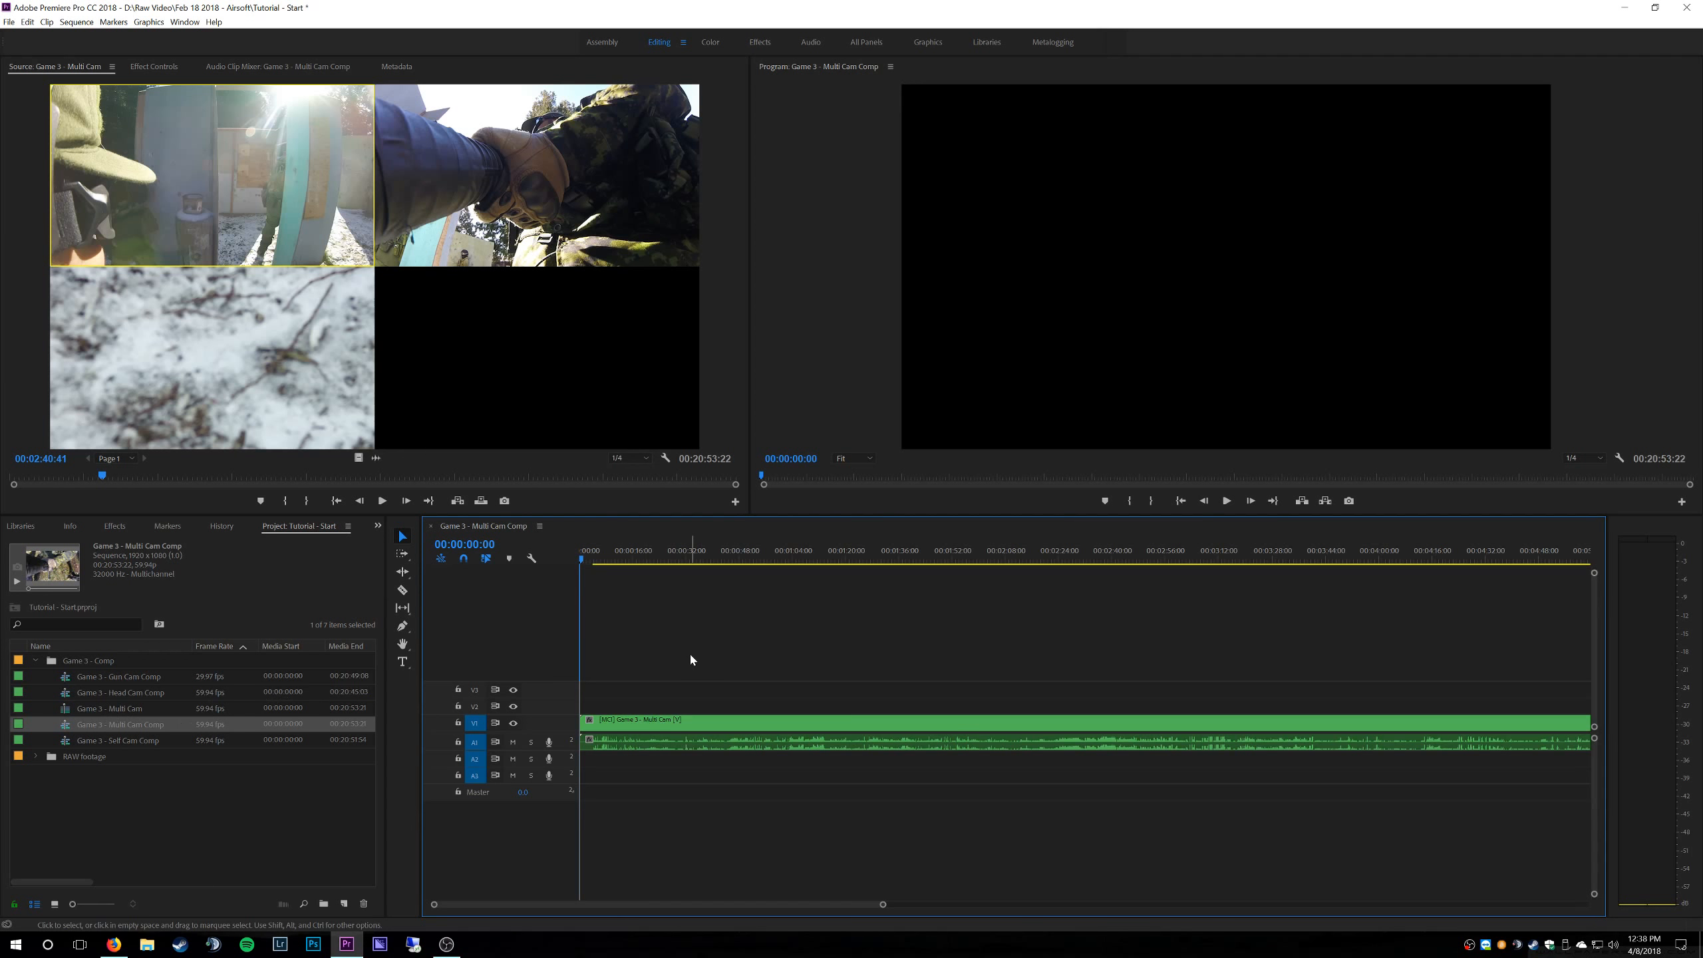
- Place the playhead about 11 seconds into Game 3 - Multi Cam Comp and enlarge the Program monitor by narrowing the Source monitor
{"action": "key", "text": "backslash"}
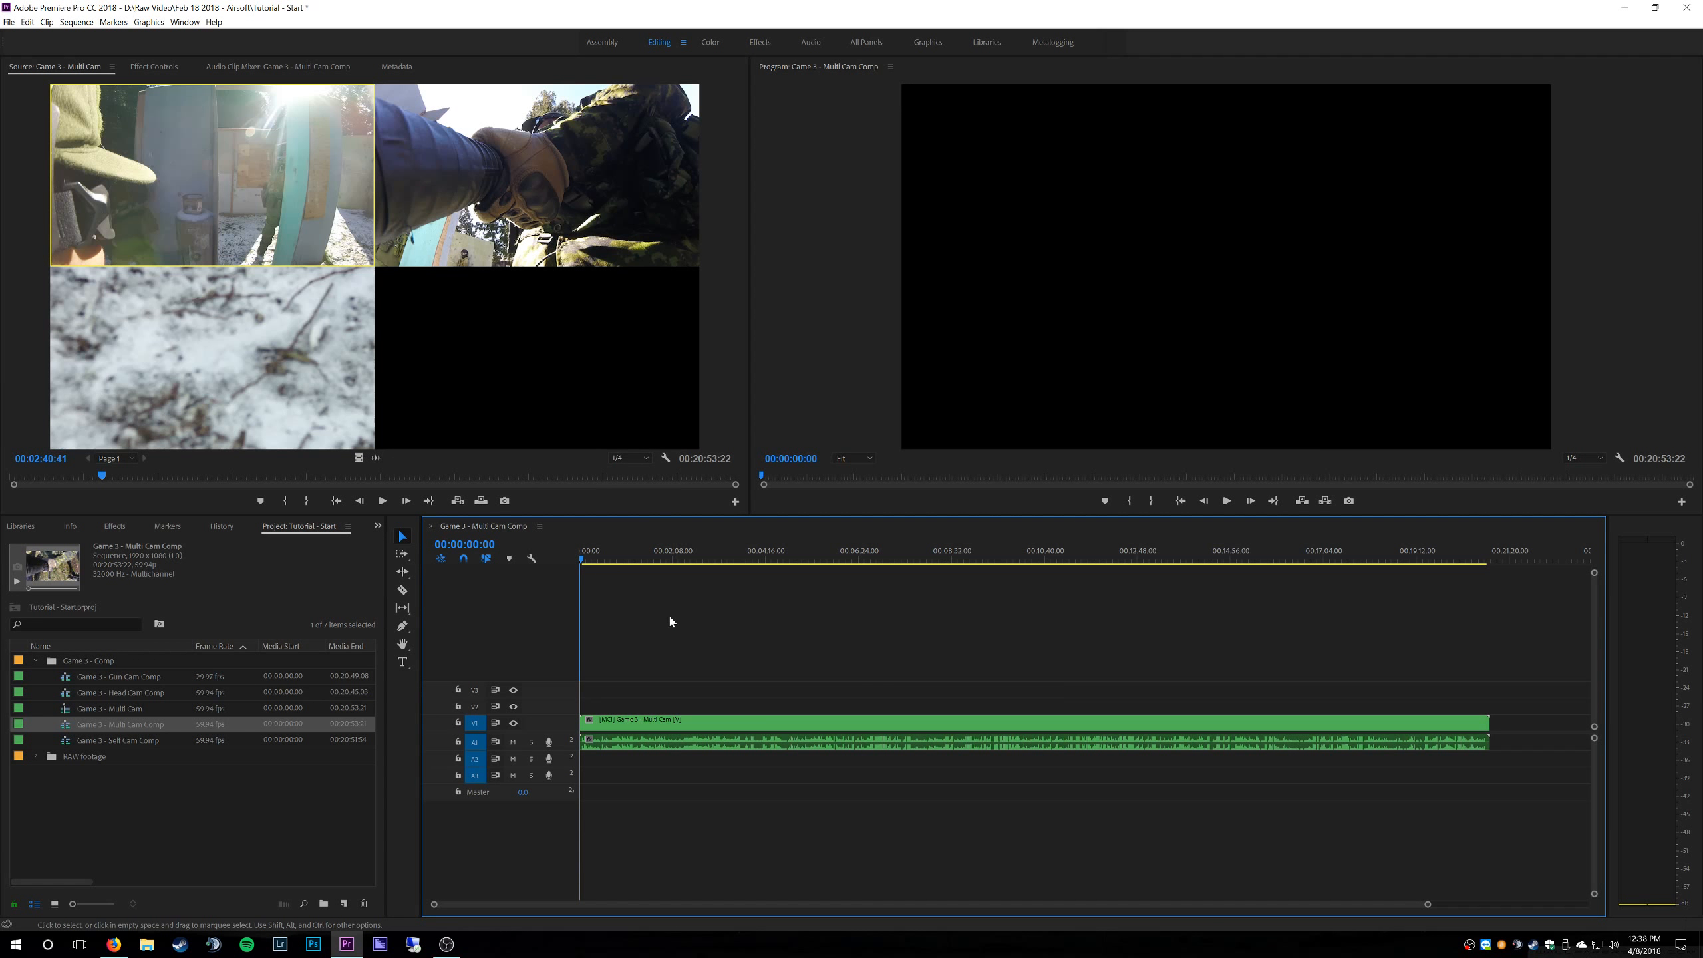
{"action": "left_click", "coordinate": [588, 559]}
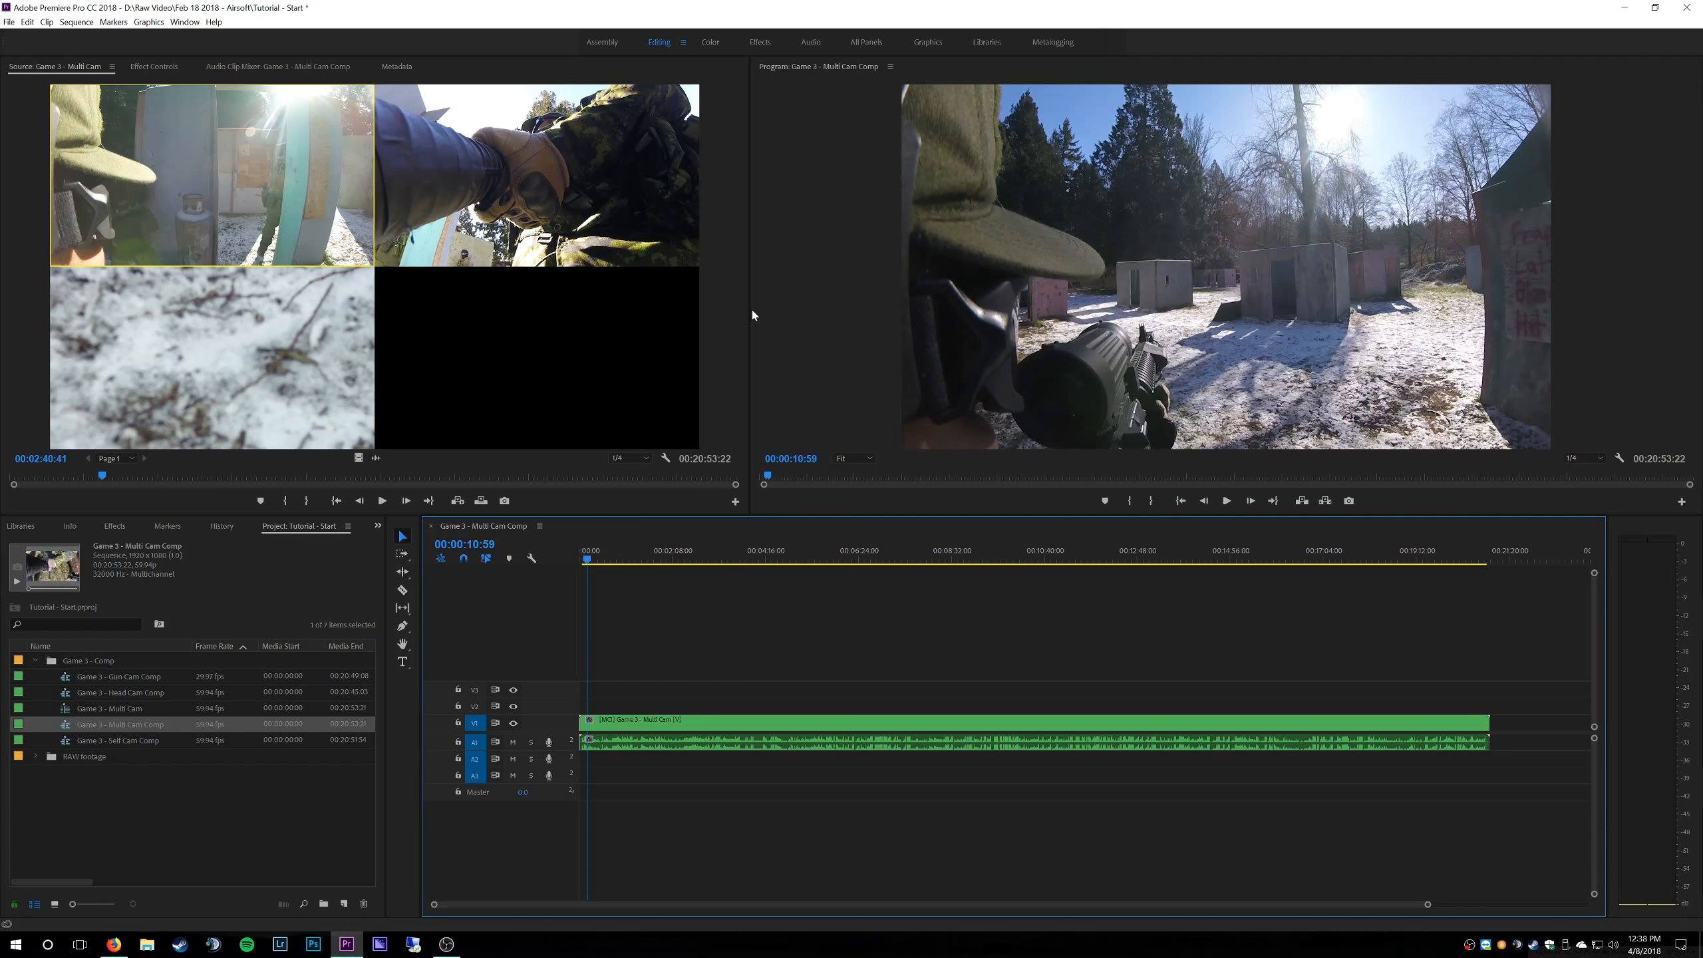
{"action": "left_click_drag", "start_coordinate": [753, 312], "coordinate": [285, 335]}
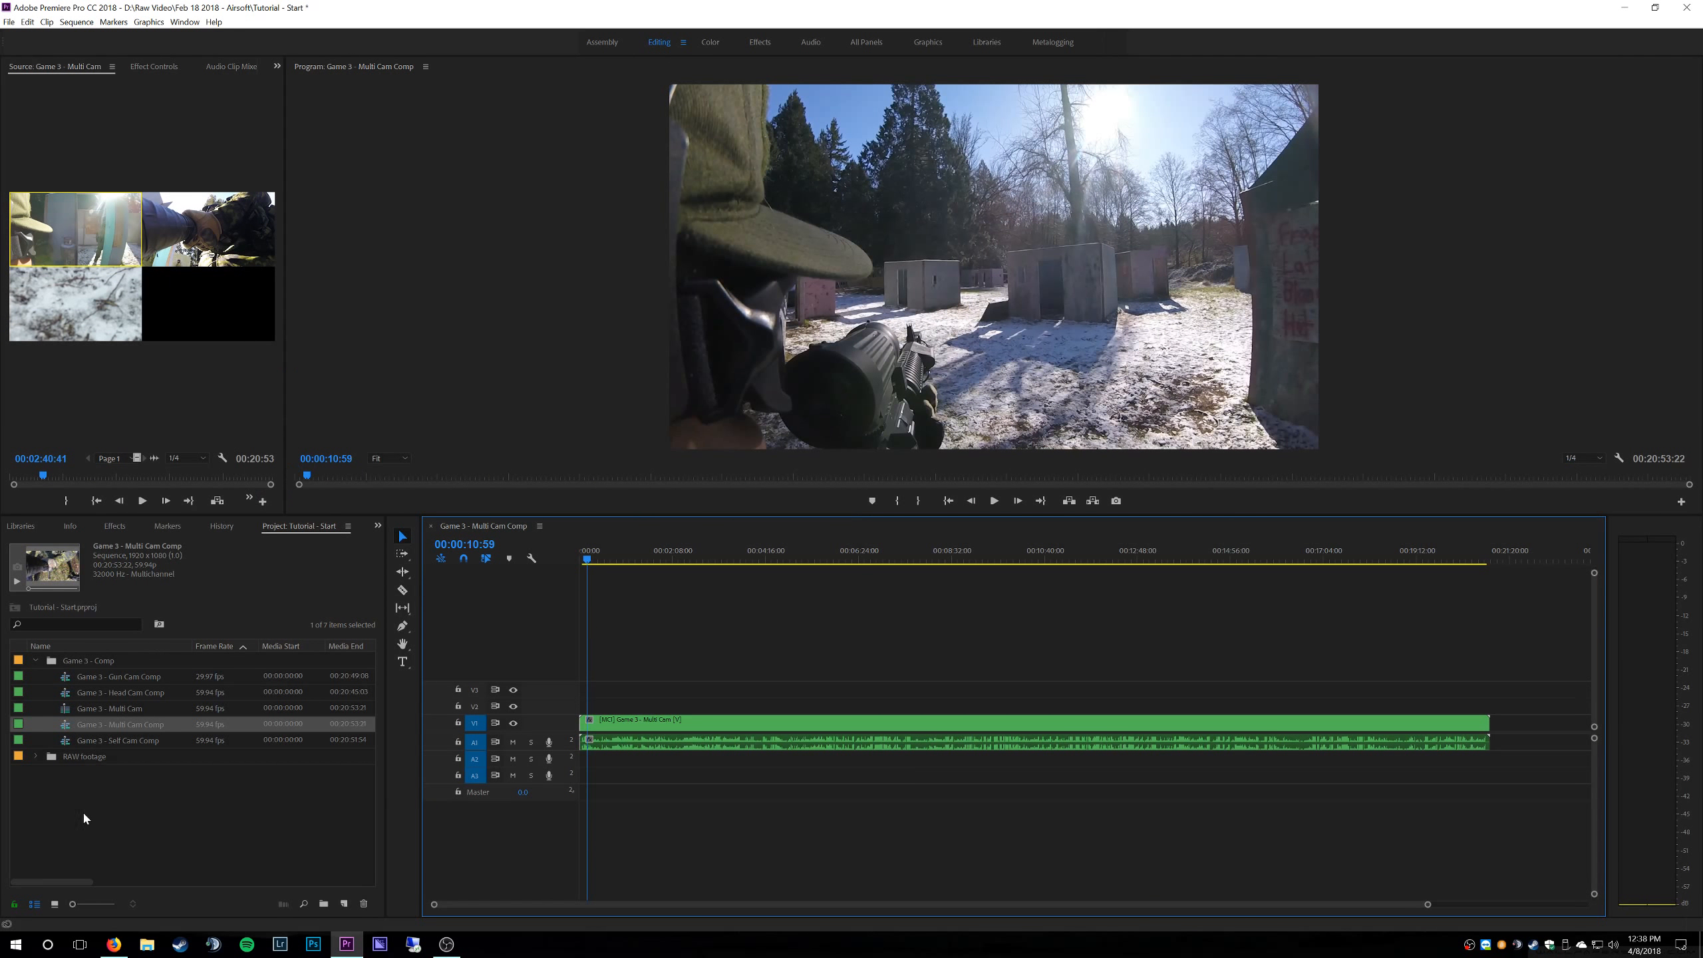
- Play Game 3 - Multi Cam Comp in the Program monitor from about 11 seconds to about 13 seconds
{"action": "left_click", "coordinate": [91, 771]}
{"action": "left_click", "coordinate": [946, 313]}
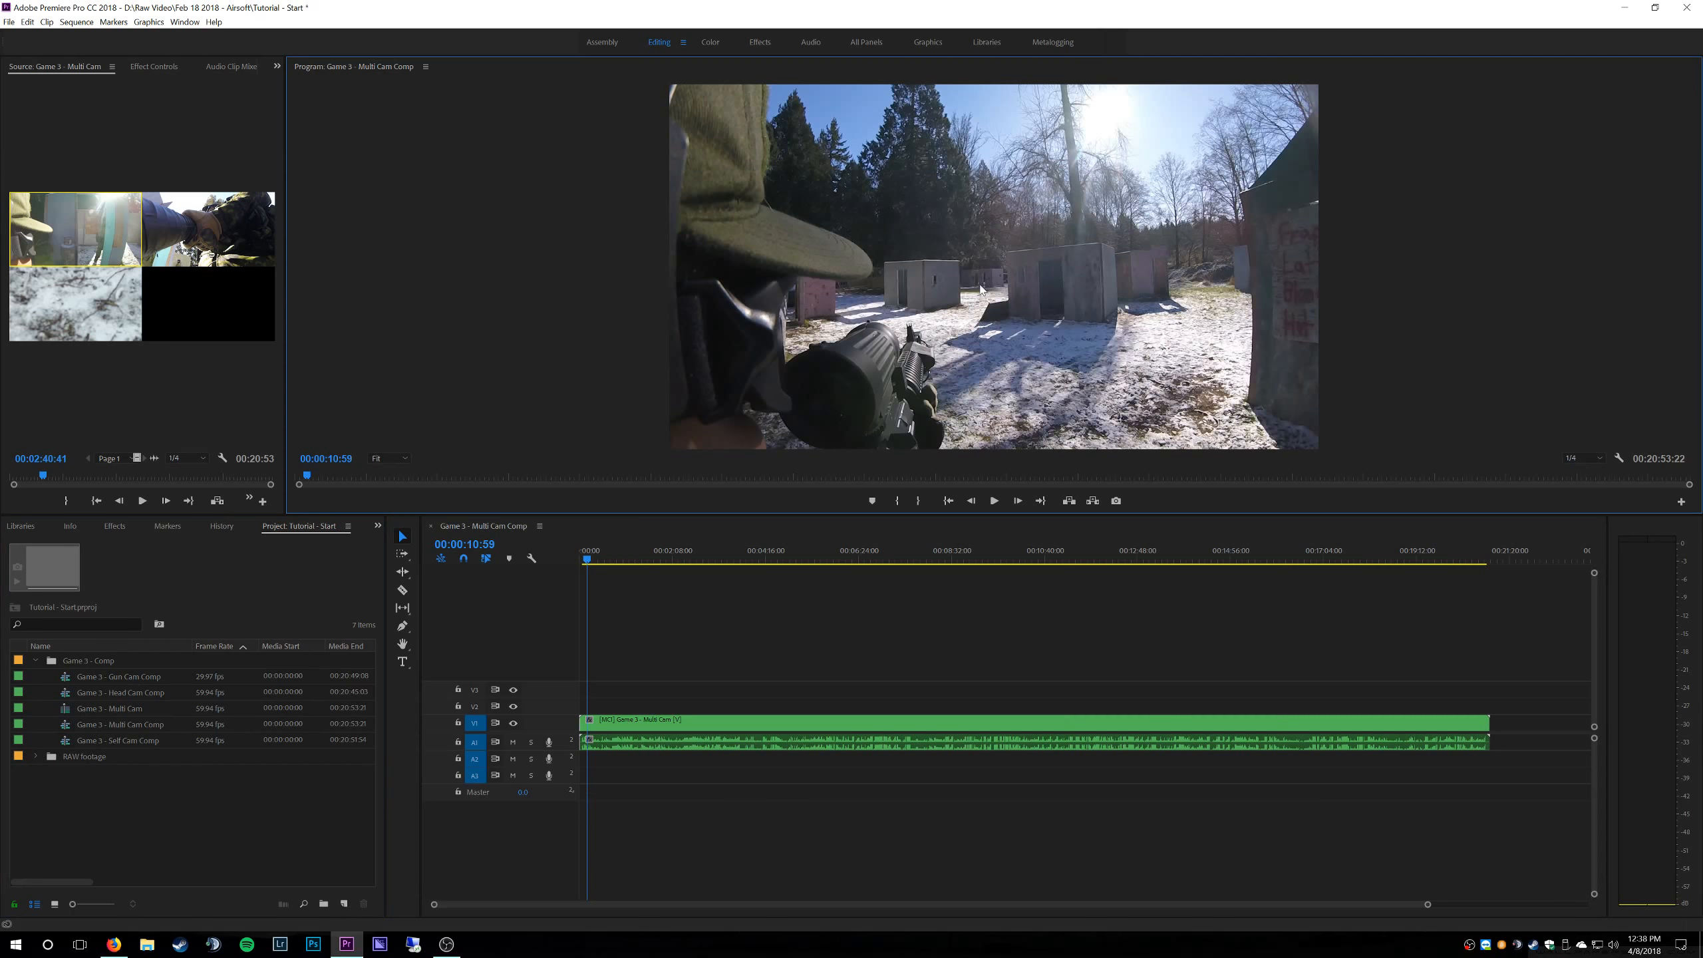
{"action": "key", "text": "space"}
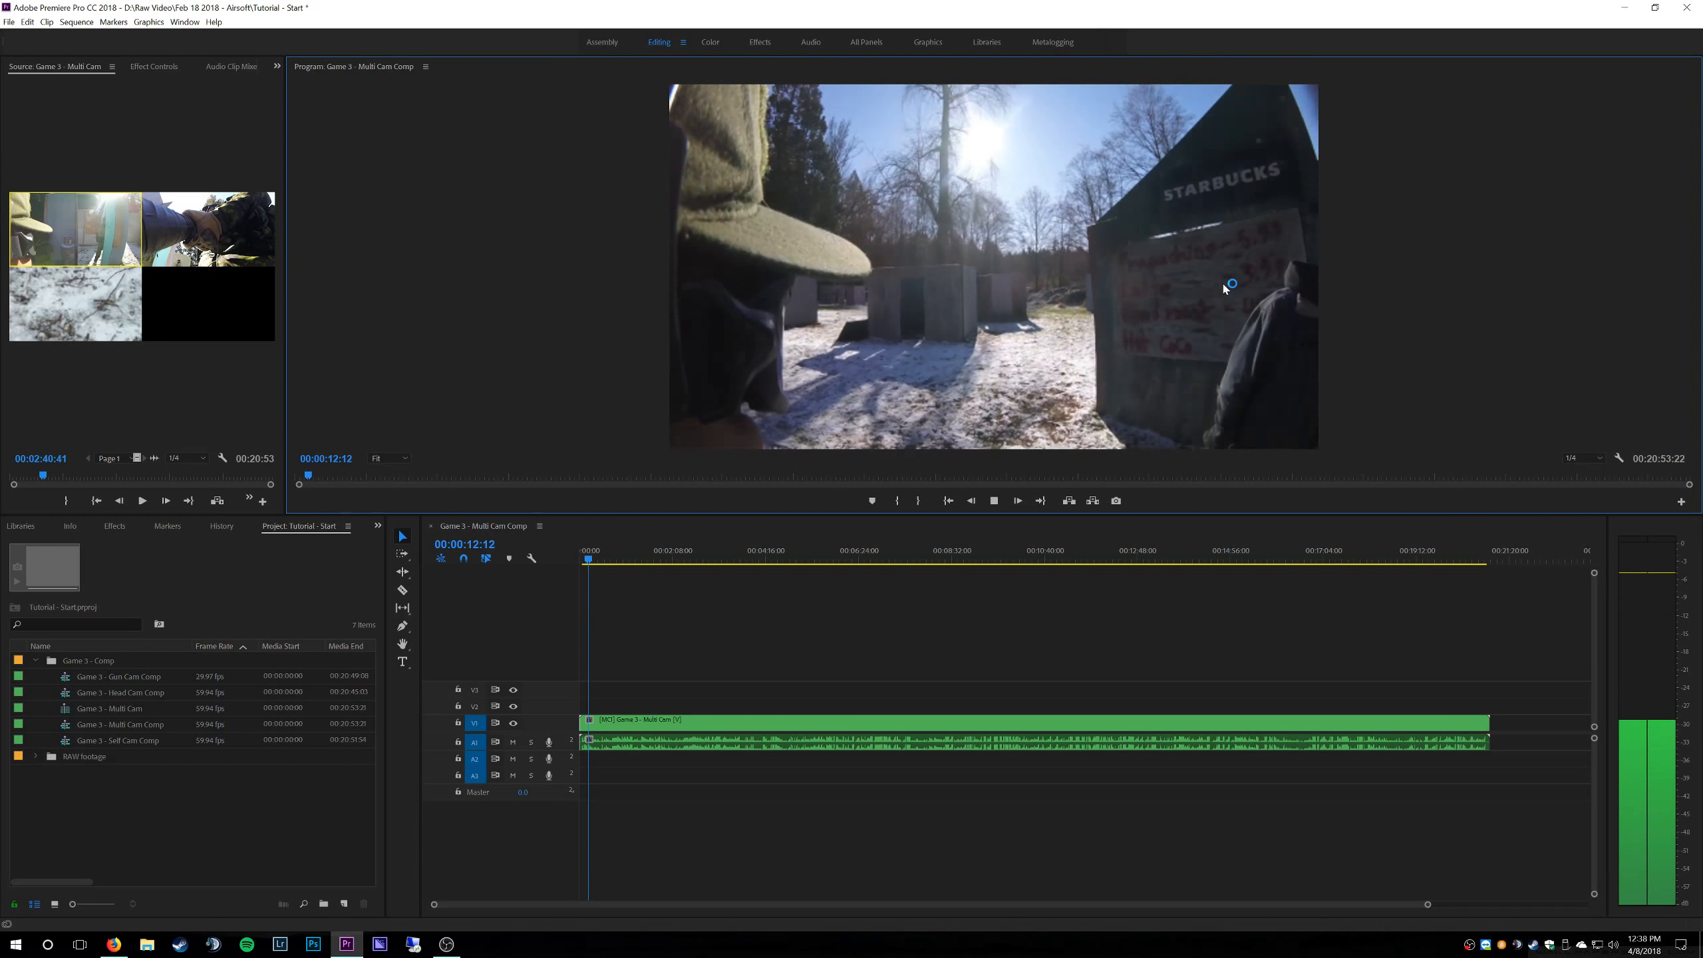
{"action": "key", "text": "space"}
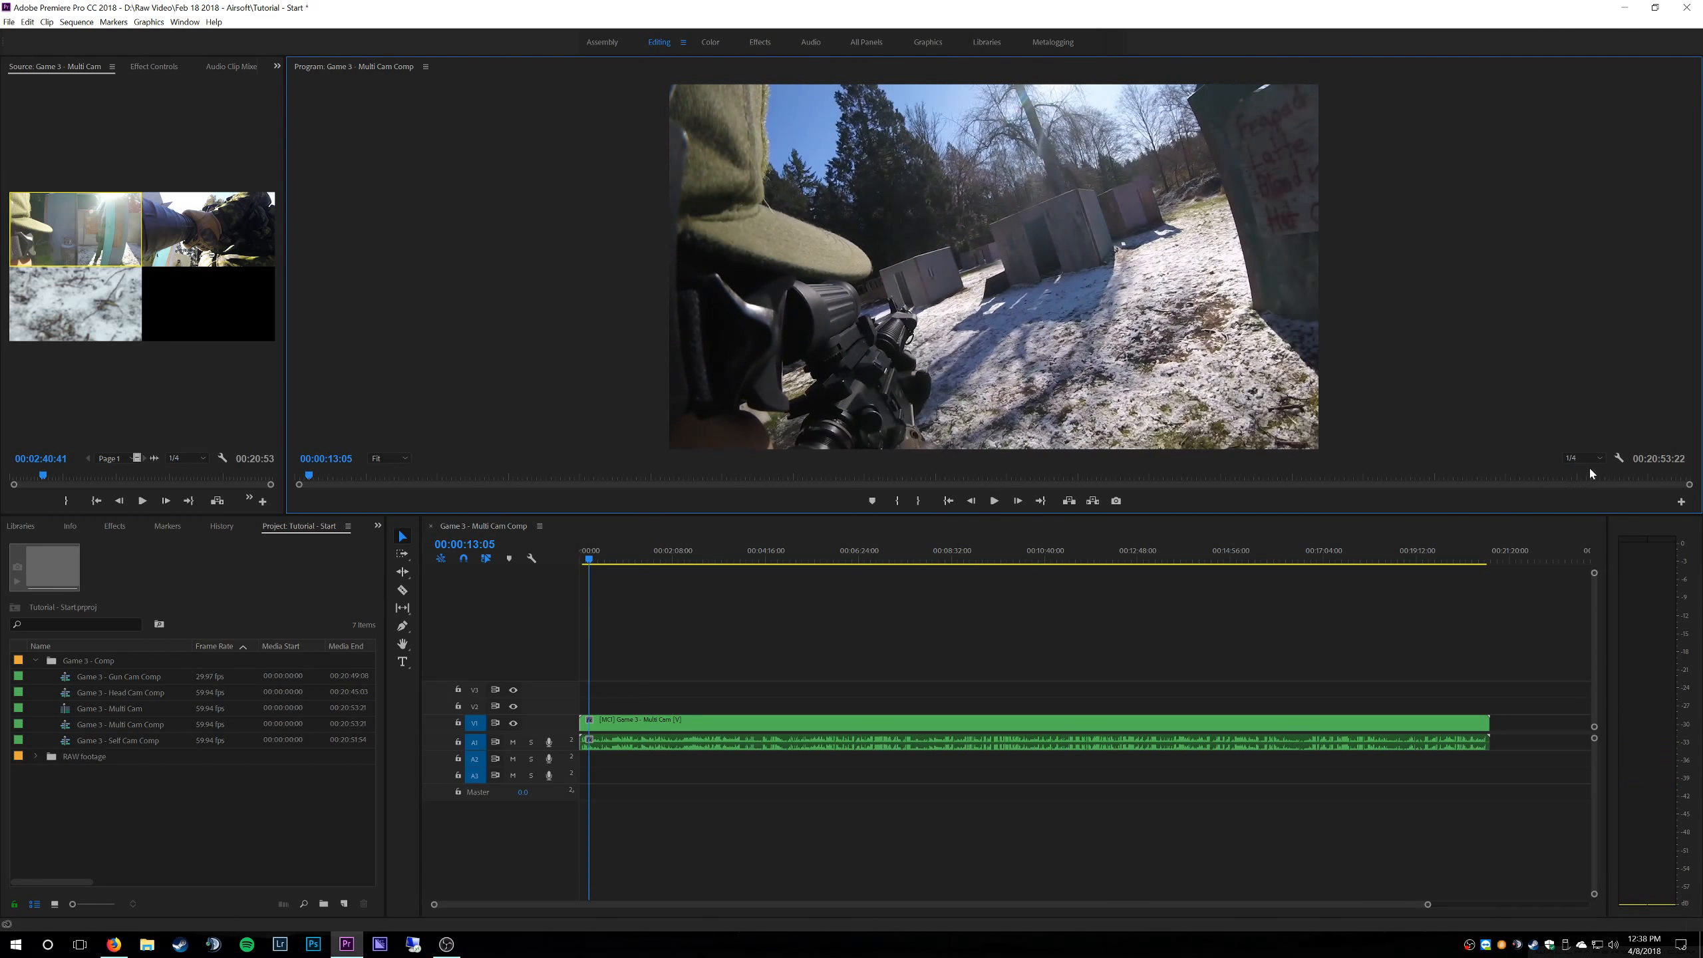
- Set the Program monitor's playback resolution to Full and play the sequence on to about 15 seconds
{"action": "left_click", "coordinate": [1584, 458]}
{"action": "left_click", "coordinate": [1559, 438]}
{"action": "left_click", "coordinate": [1585, 459]}
{"action": "left_click", "coordinate": [1587, 472]}
{"action": "key", "text": "space"}
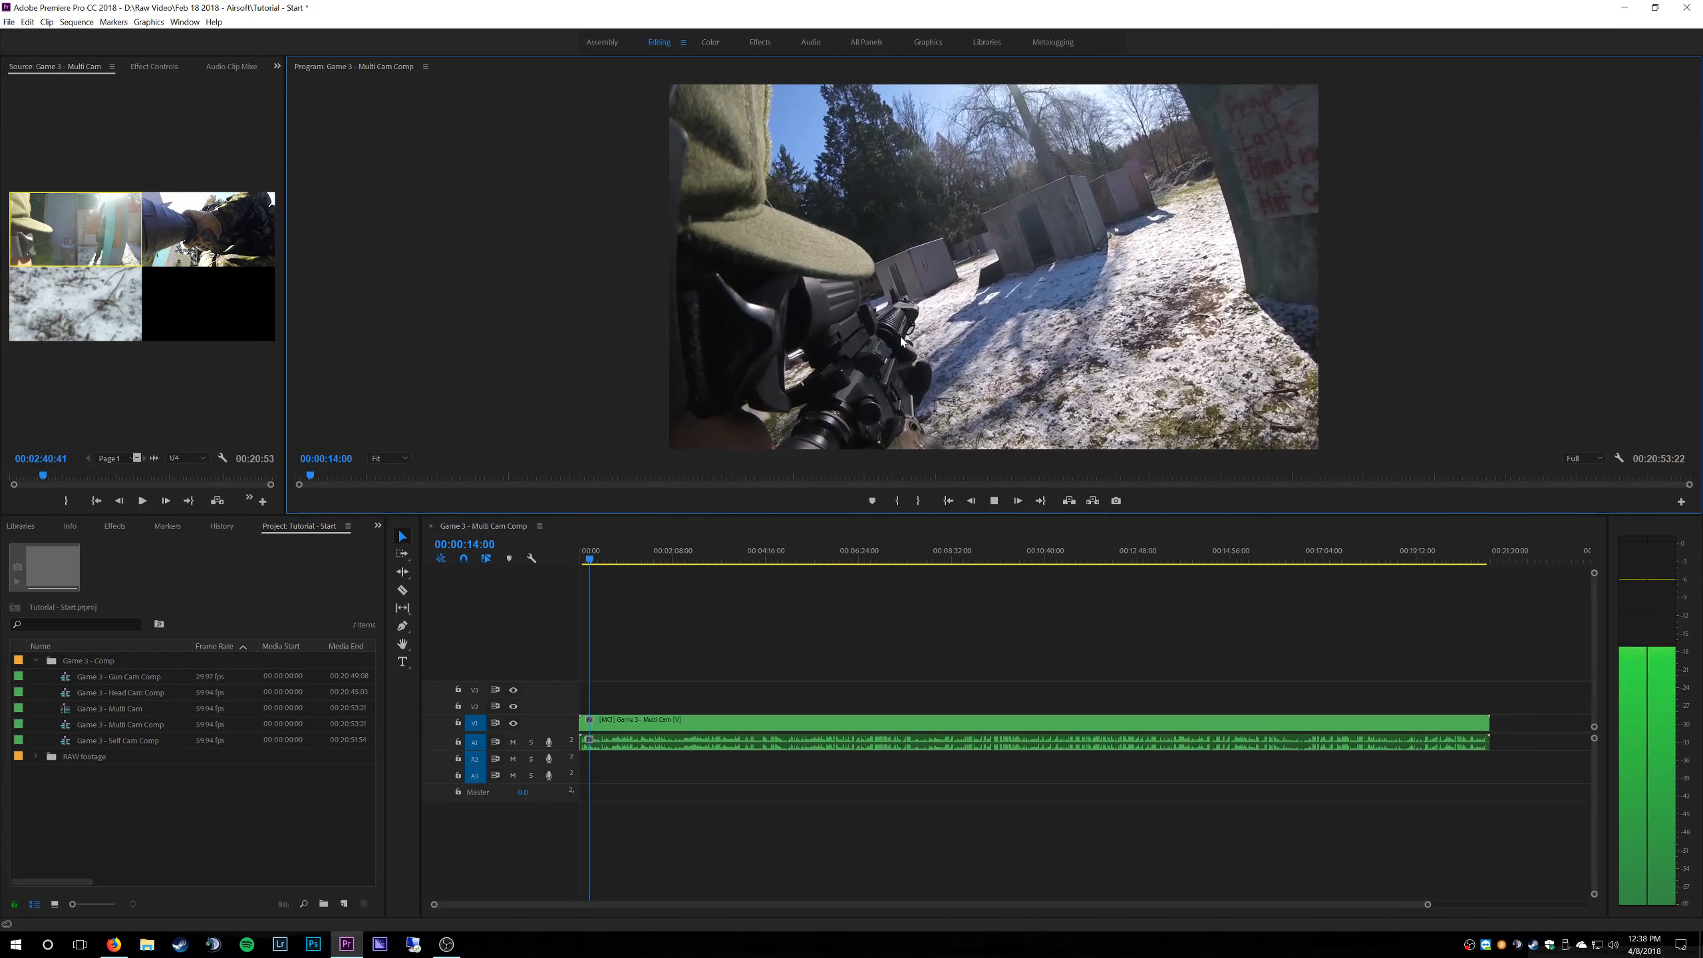
{"action": "key", "text": "space"}
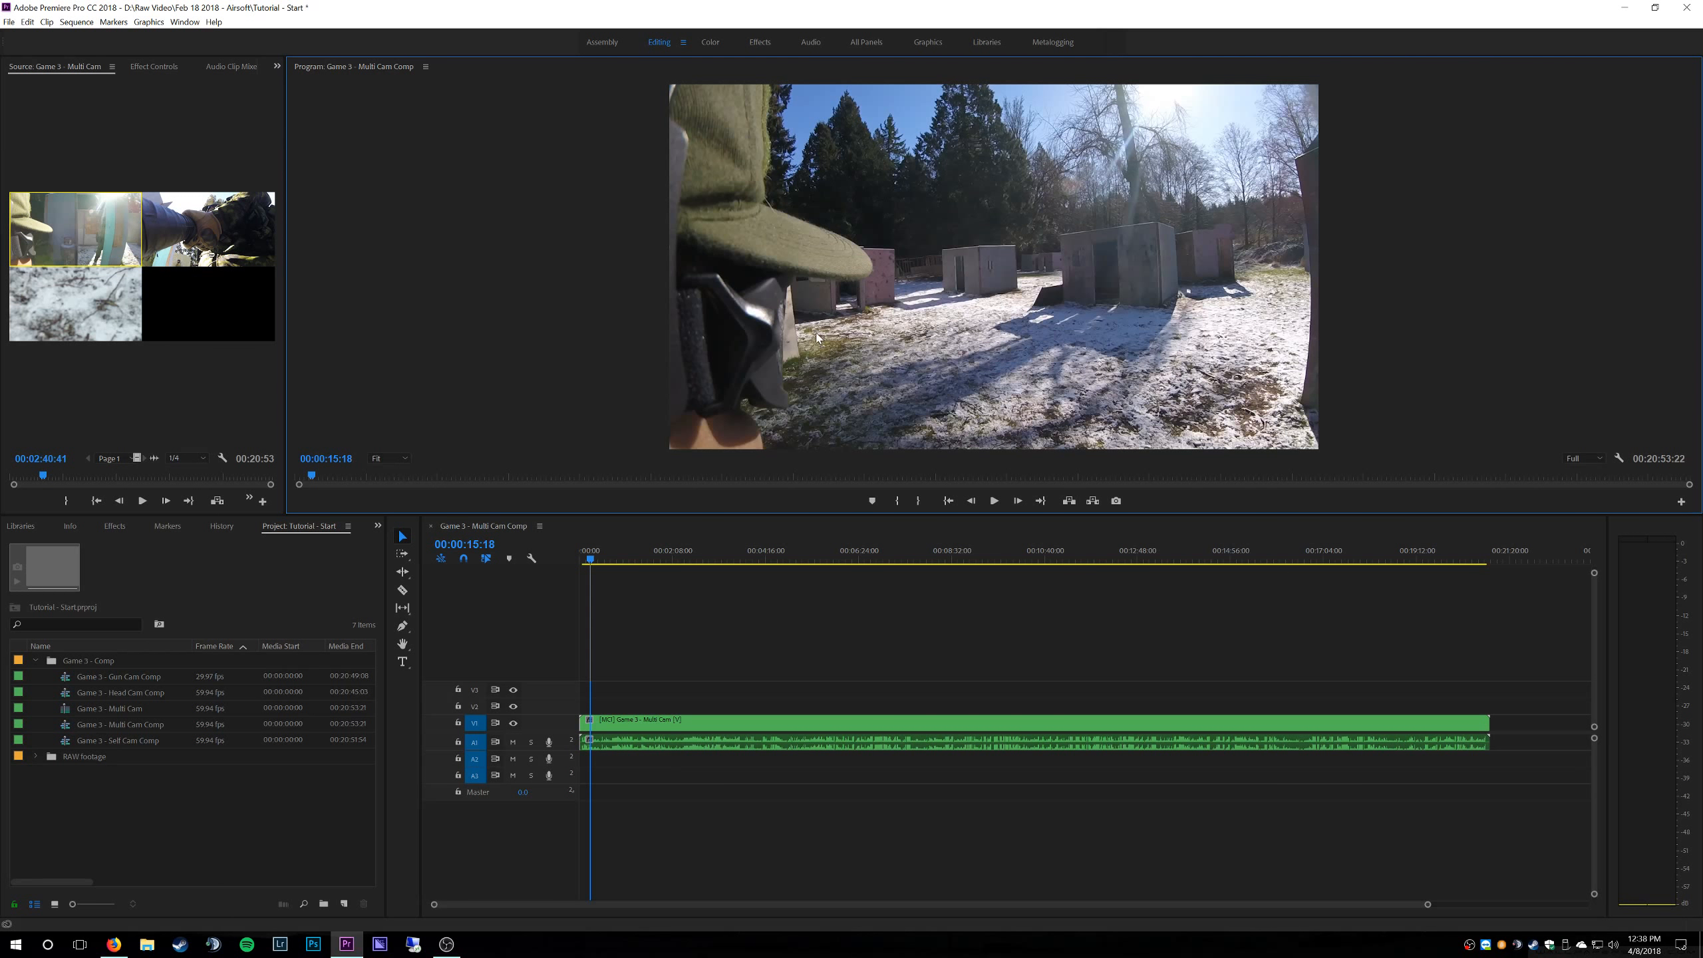
- Select the Game 3 - Multi Cam clip and set the Program monitor's display mode to Multi-Camera
{"action": "left_click", "coordinate": [667, 729]}
{"action": "right_click", "coordinate": [964, 221]}
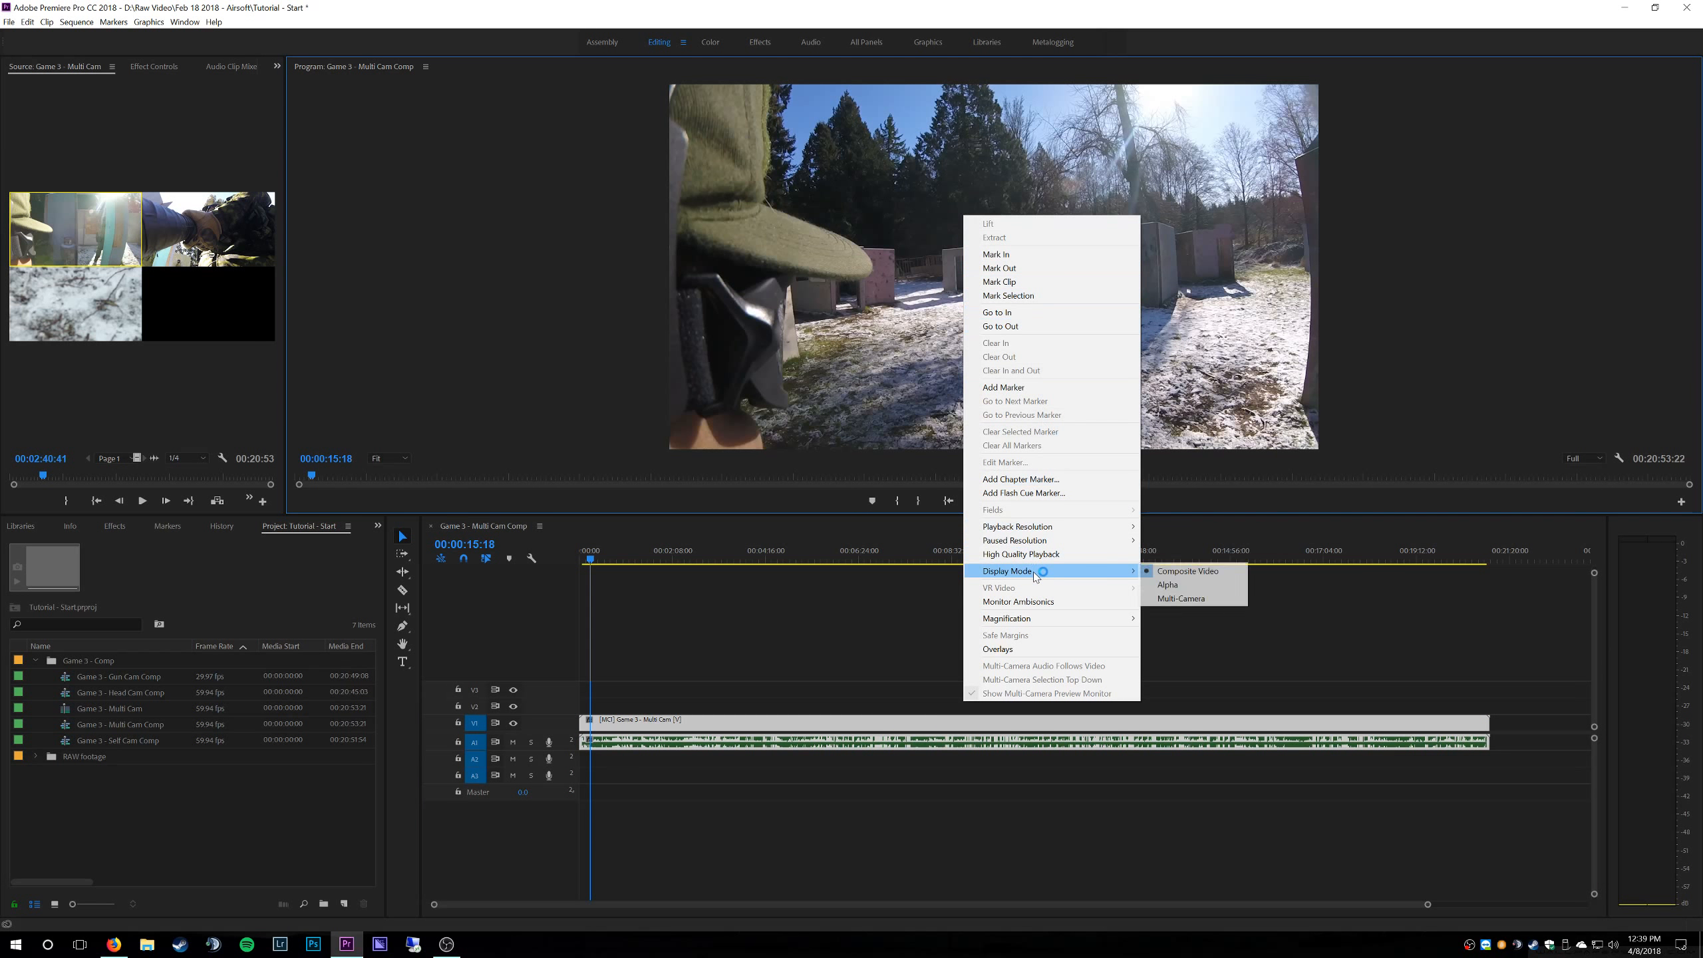
{"action": "left_click", "coordinate": [835, 220]}
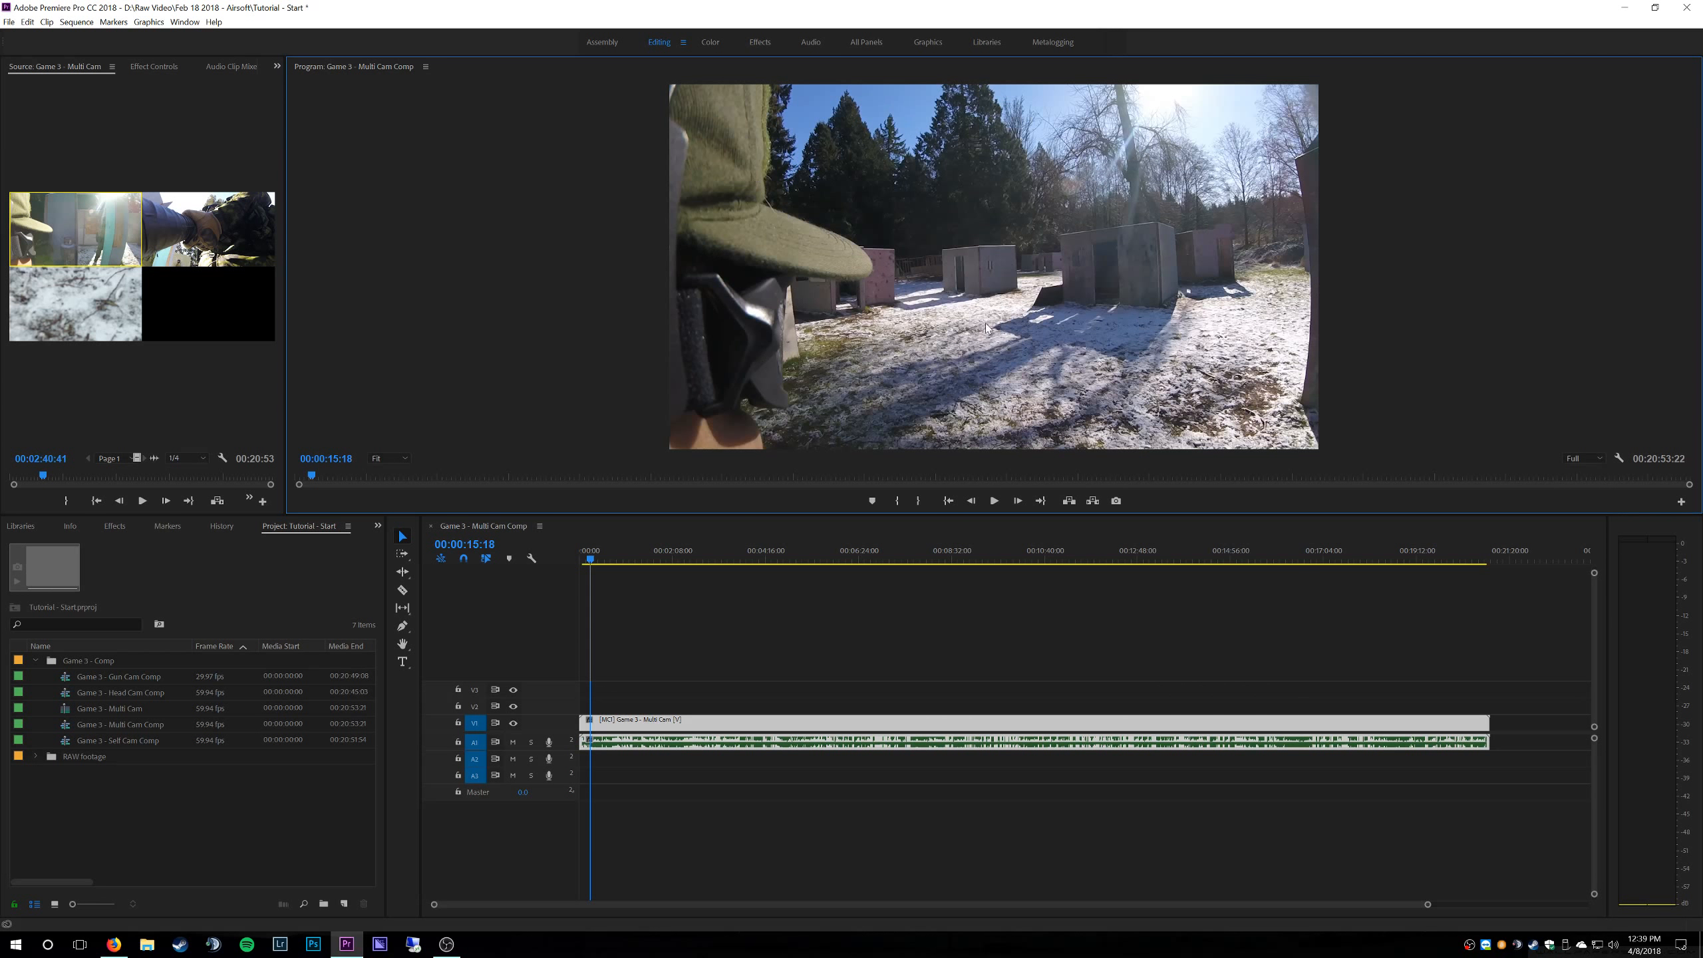
{"action": "right_click", "coordinate": [919, 142]}
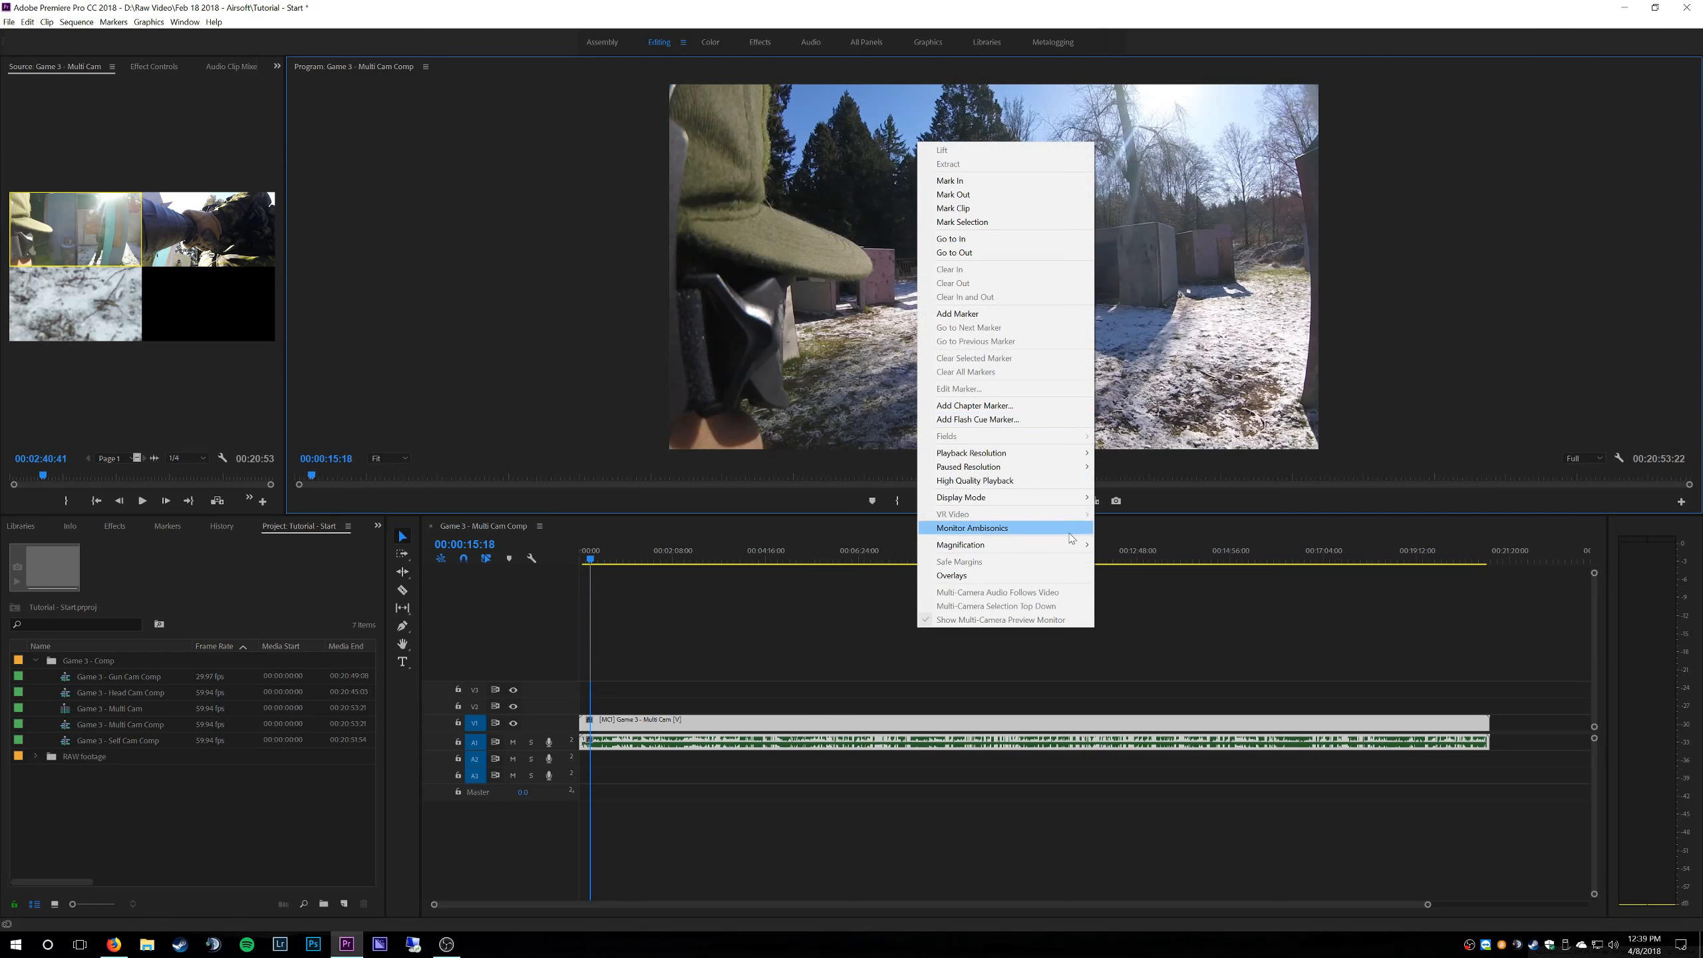
{"action": "mouse_move", "coordinate": [1067, 497]}
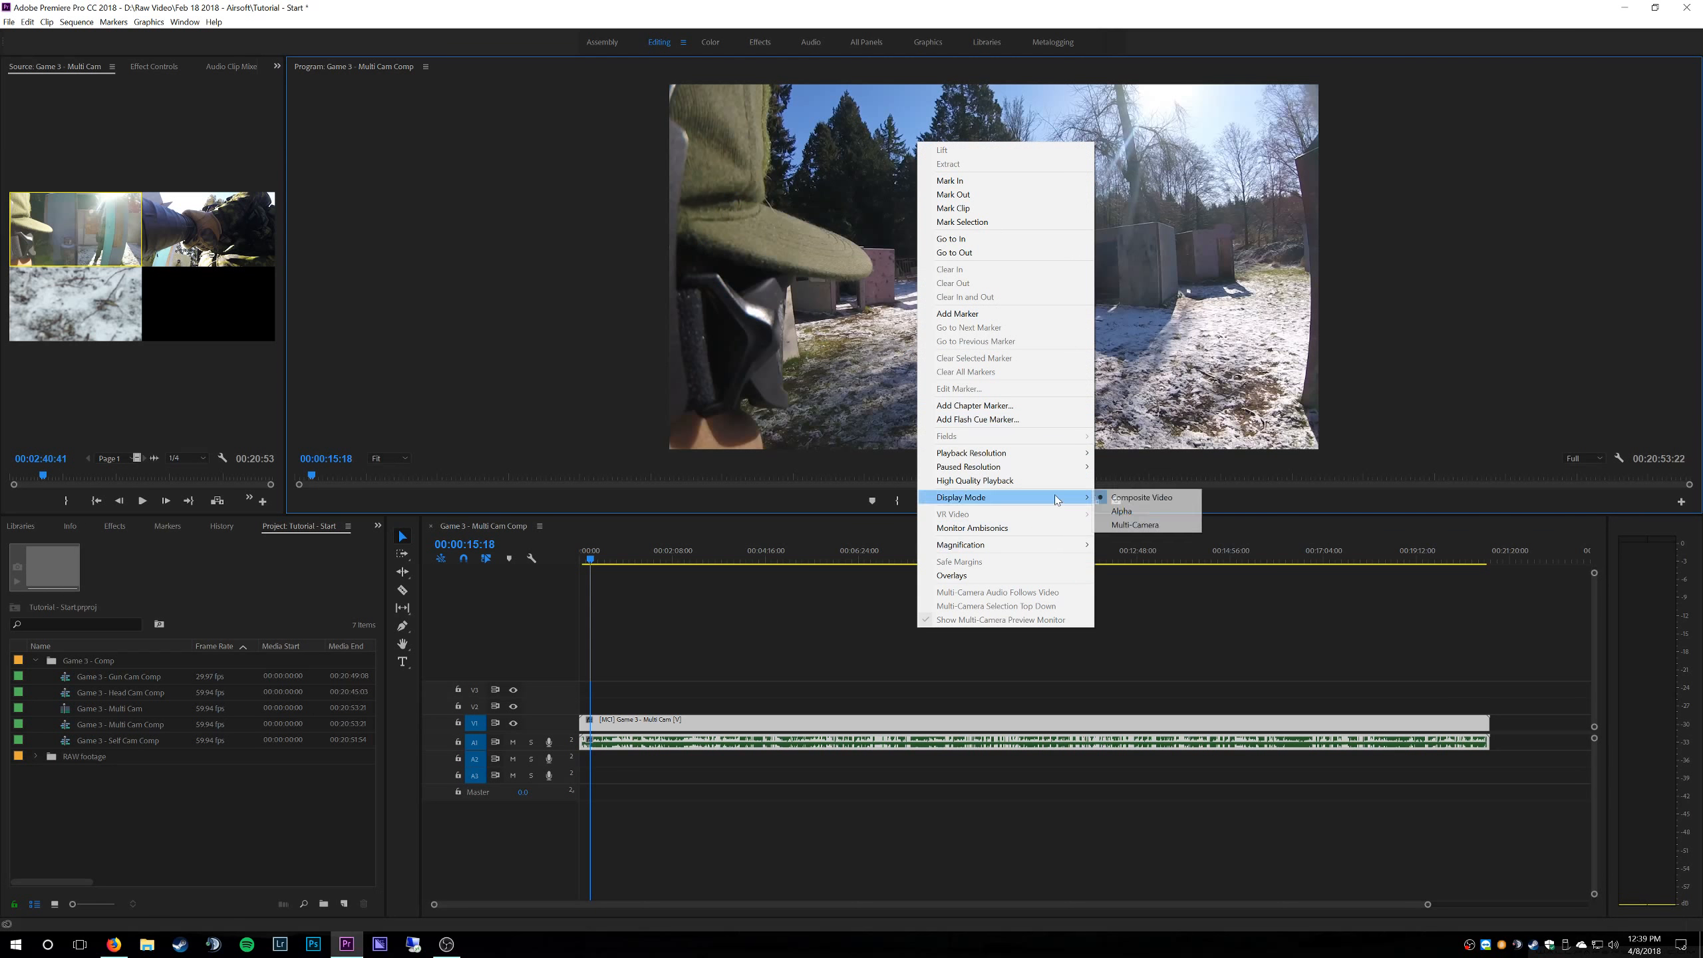
{"action": "left_click", "coordinate": [1133, 527]}
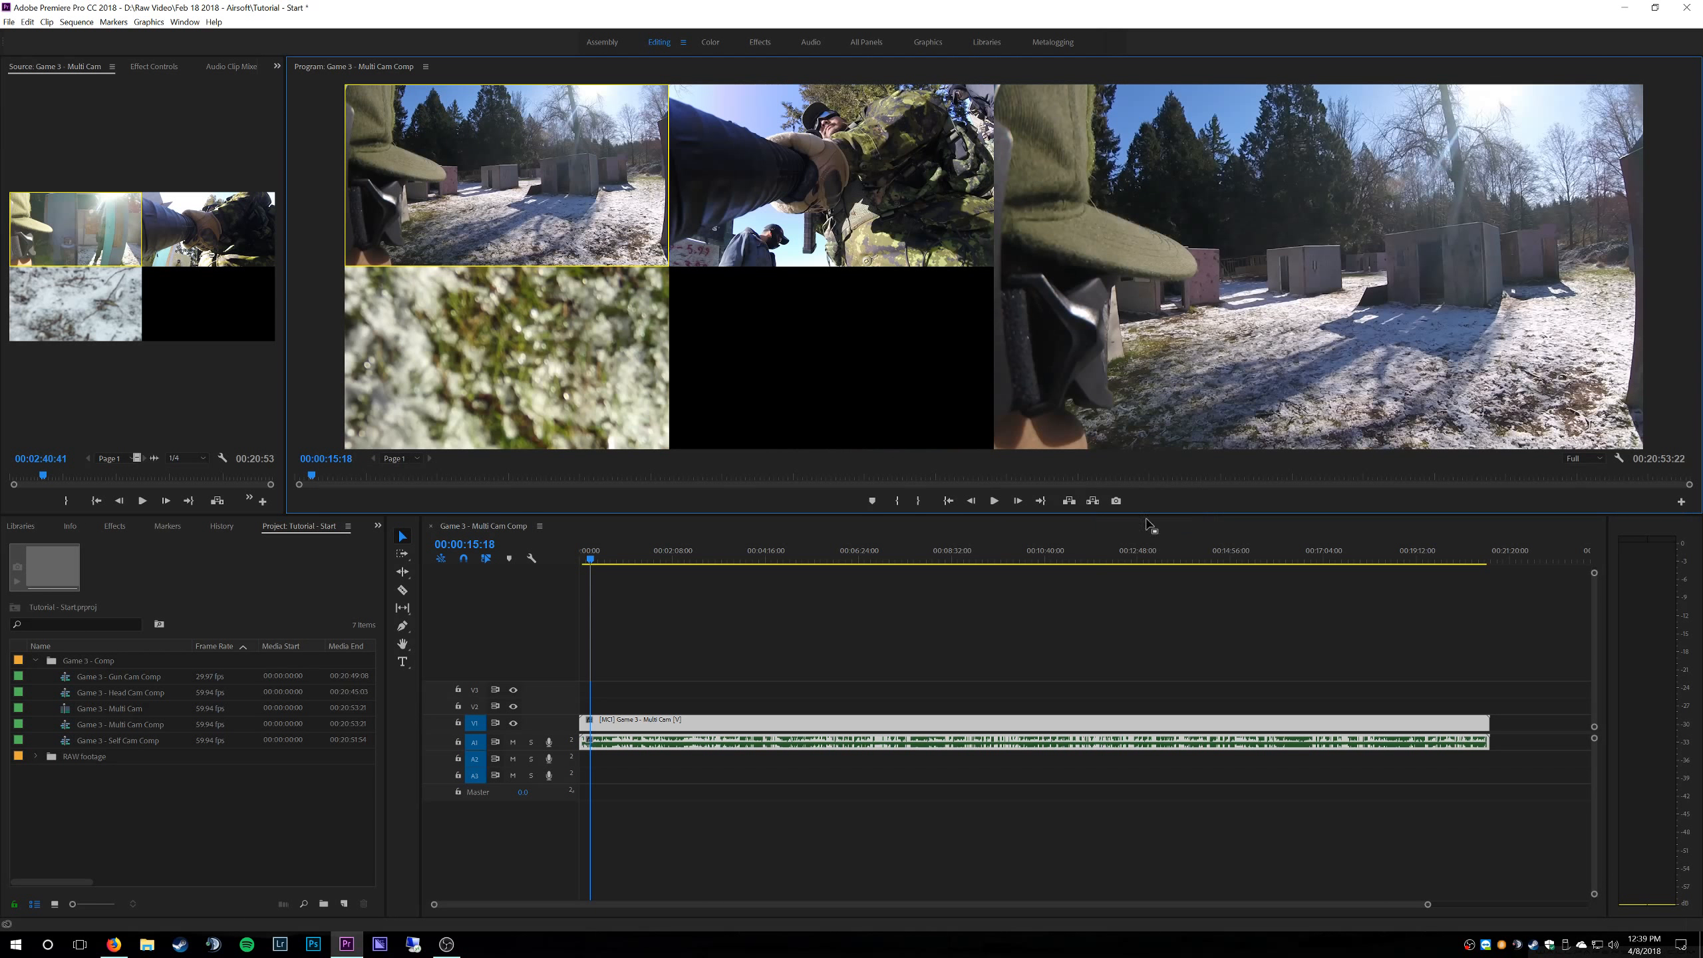
- Try switching the clip to the second, third and first camera angles around a short playback
{"action": "left_click", "coordinate": [774, 173]}
{"action": "key", "text": "space"}
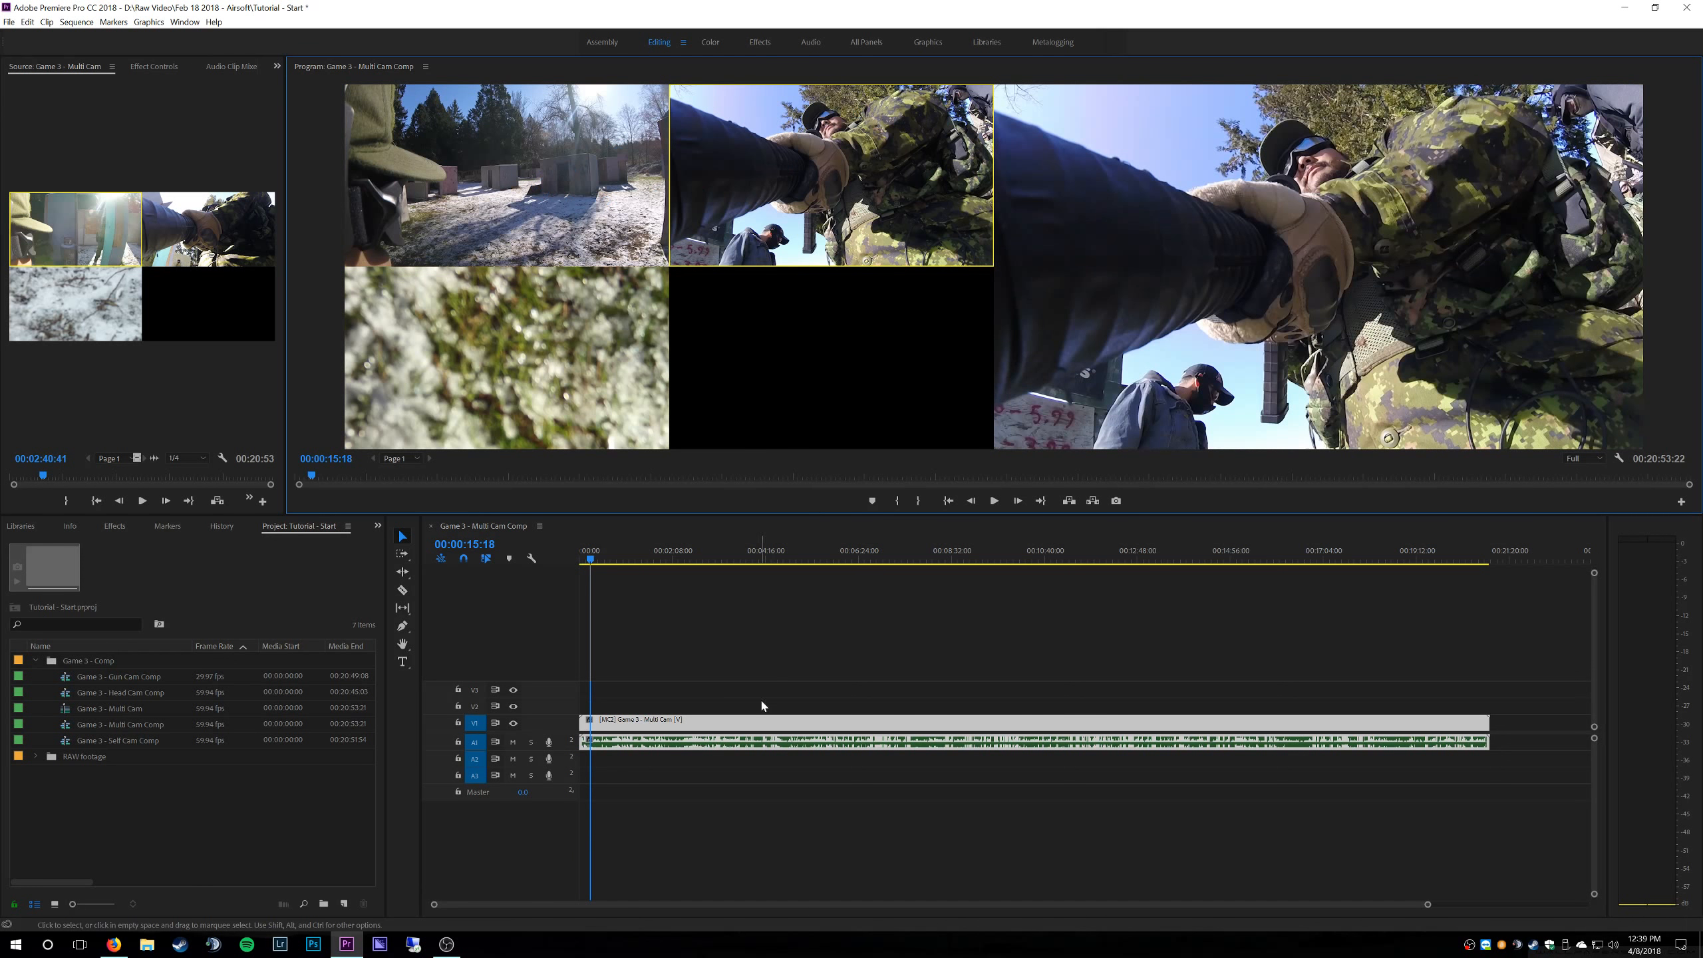
{"action": "left_click", "coordinate": [487, 346]}
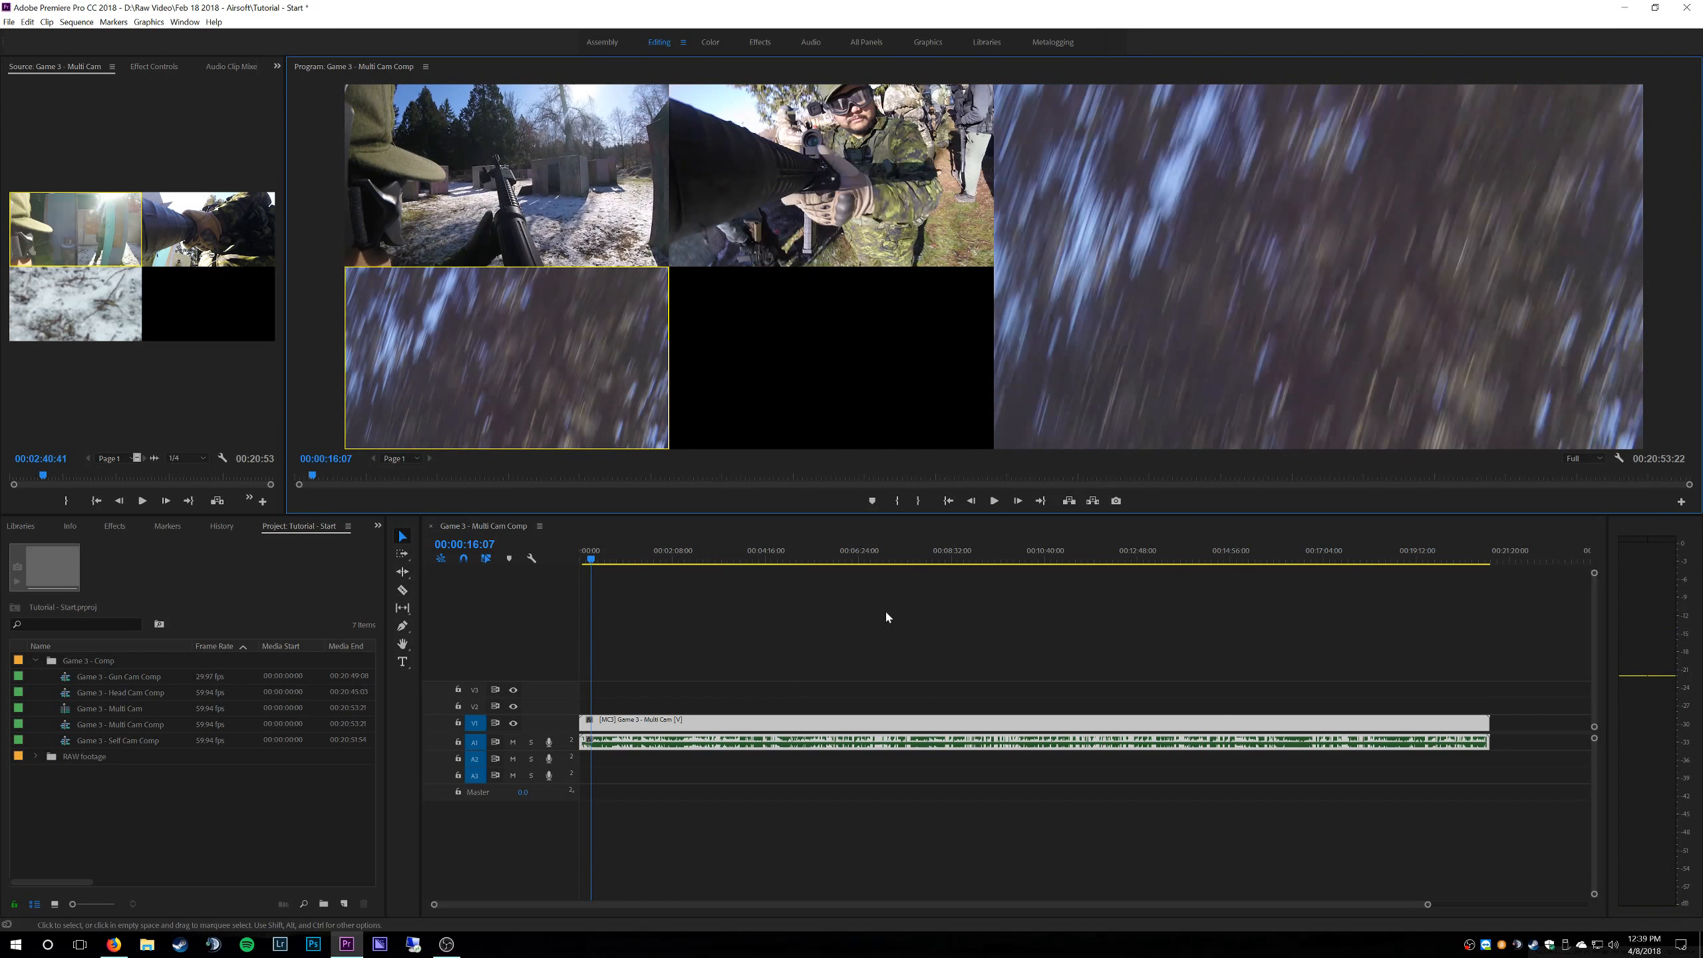
{"action": "key", "text": "1"}
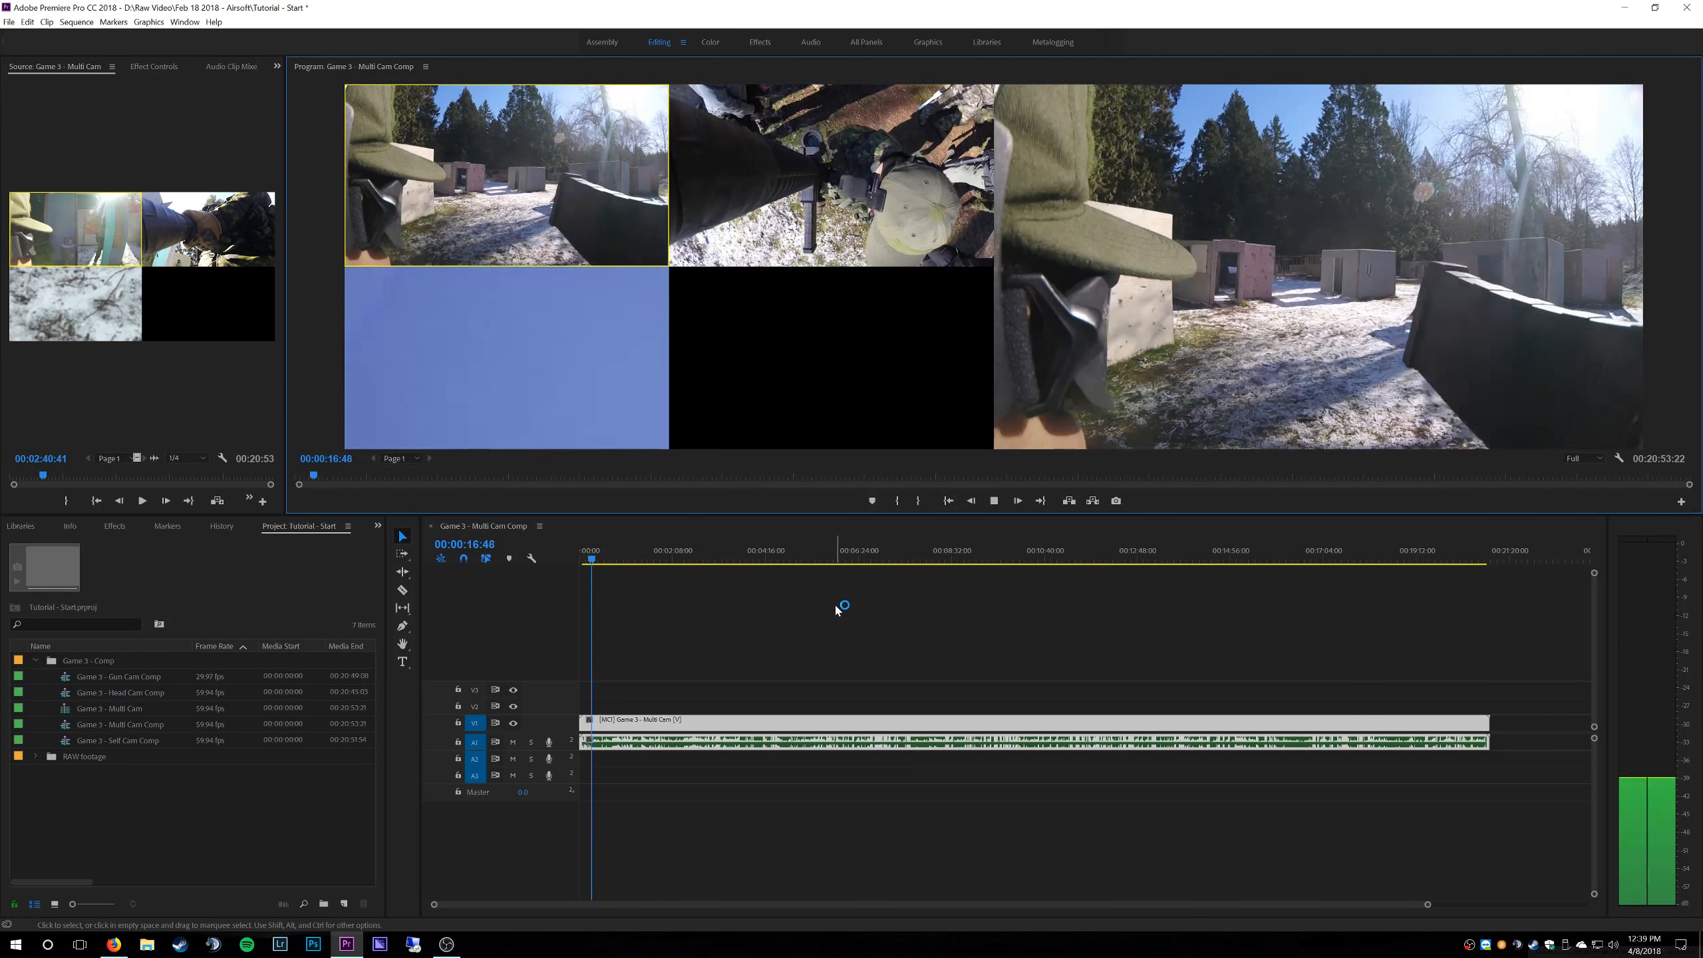
- Move the playhead back to about 11 seconds and zoom the timeline in to show roughly the first seven minutes
{"action": "left_click", "coordinate": [592, 566]}
{"action": "left_click_drag", "start_coordinate": [593, 566], "coordinate": [587, 565]}
{"action": "left_click_drag", "start_coordinate": [1428, 905], "coordinate": [964, 905]}
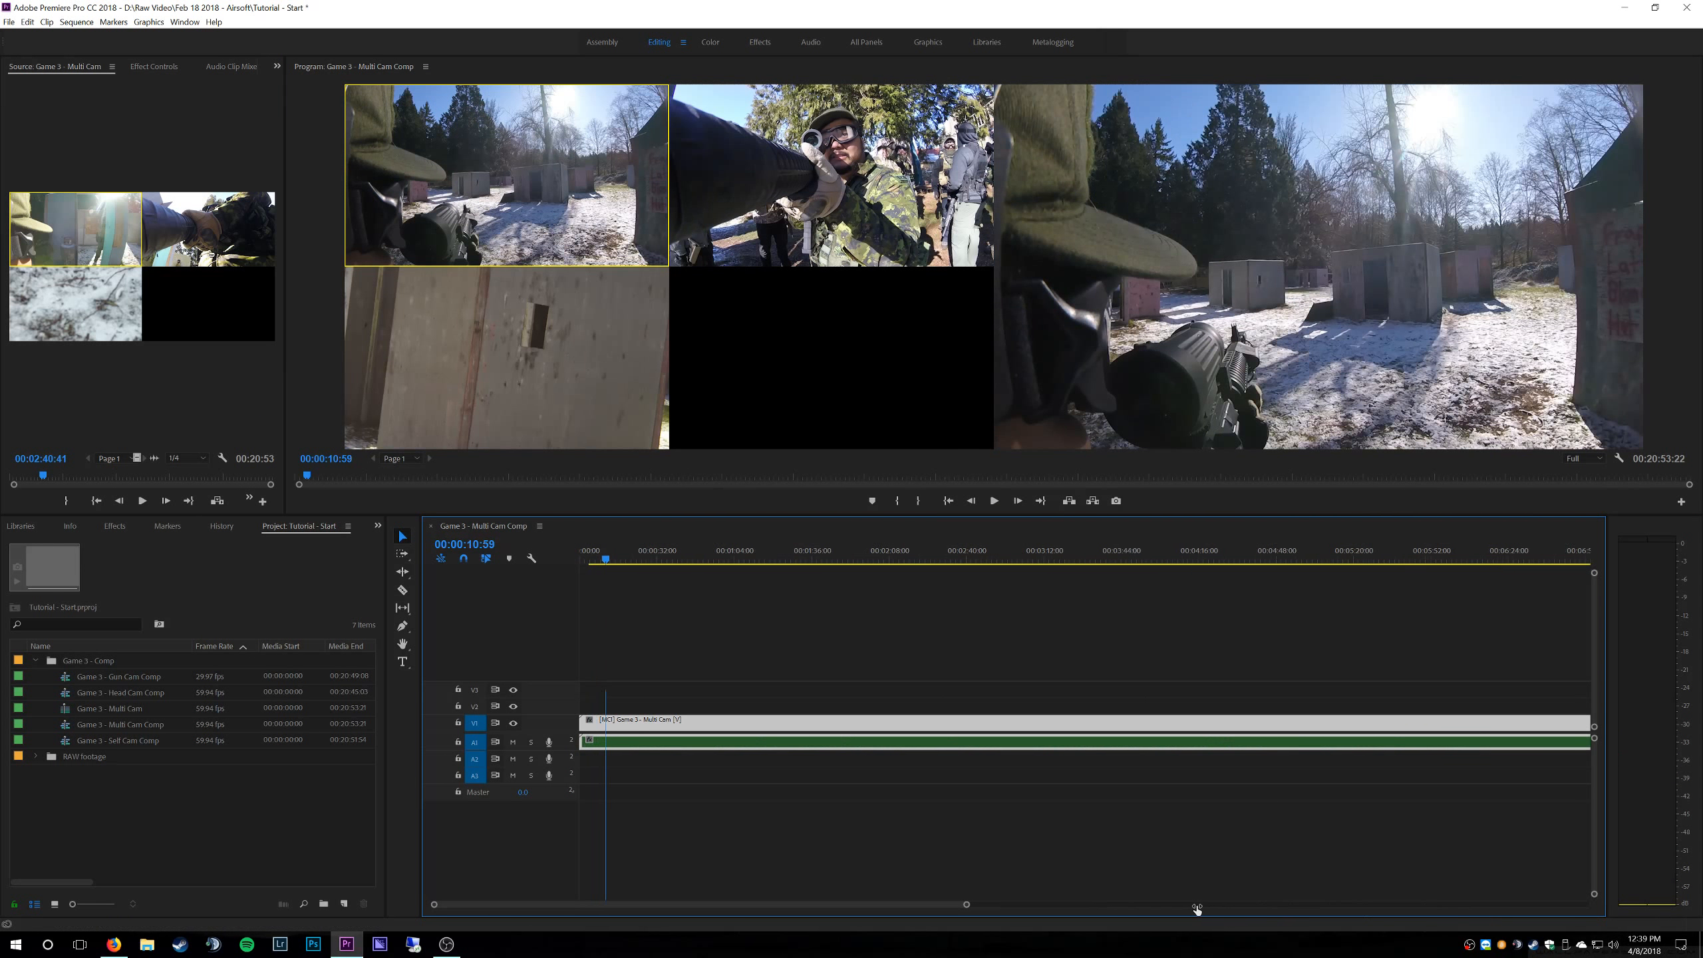
- Set the Program monitor's display mode to Composite Video and play the sequence briefly
{"action": "right_click", "coordinate": [1048, 189]}
{"action": "mouse_move", "coordinate": [1174, 549]}
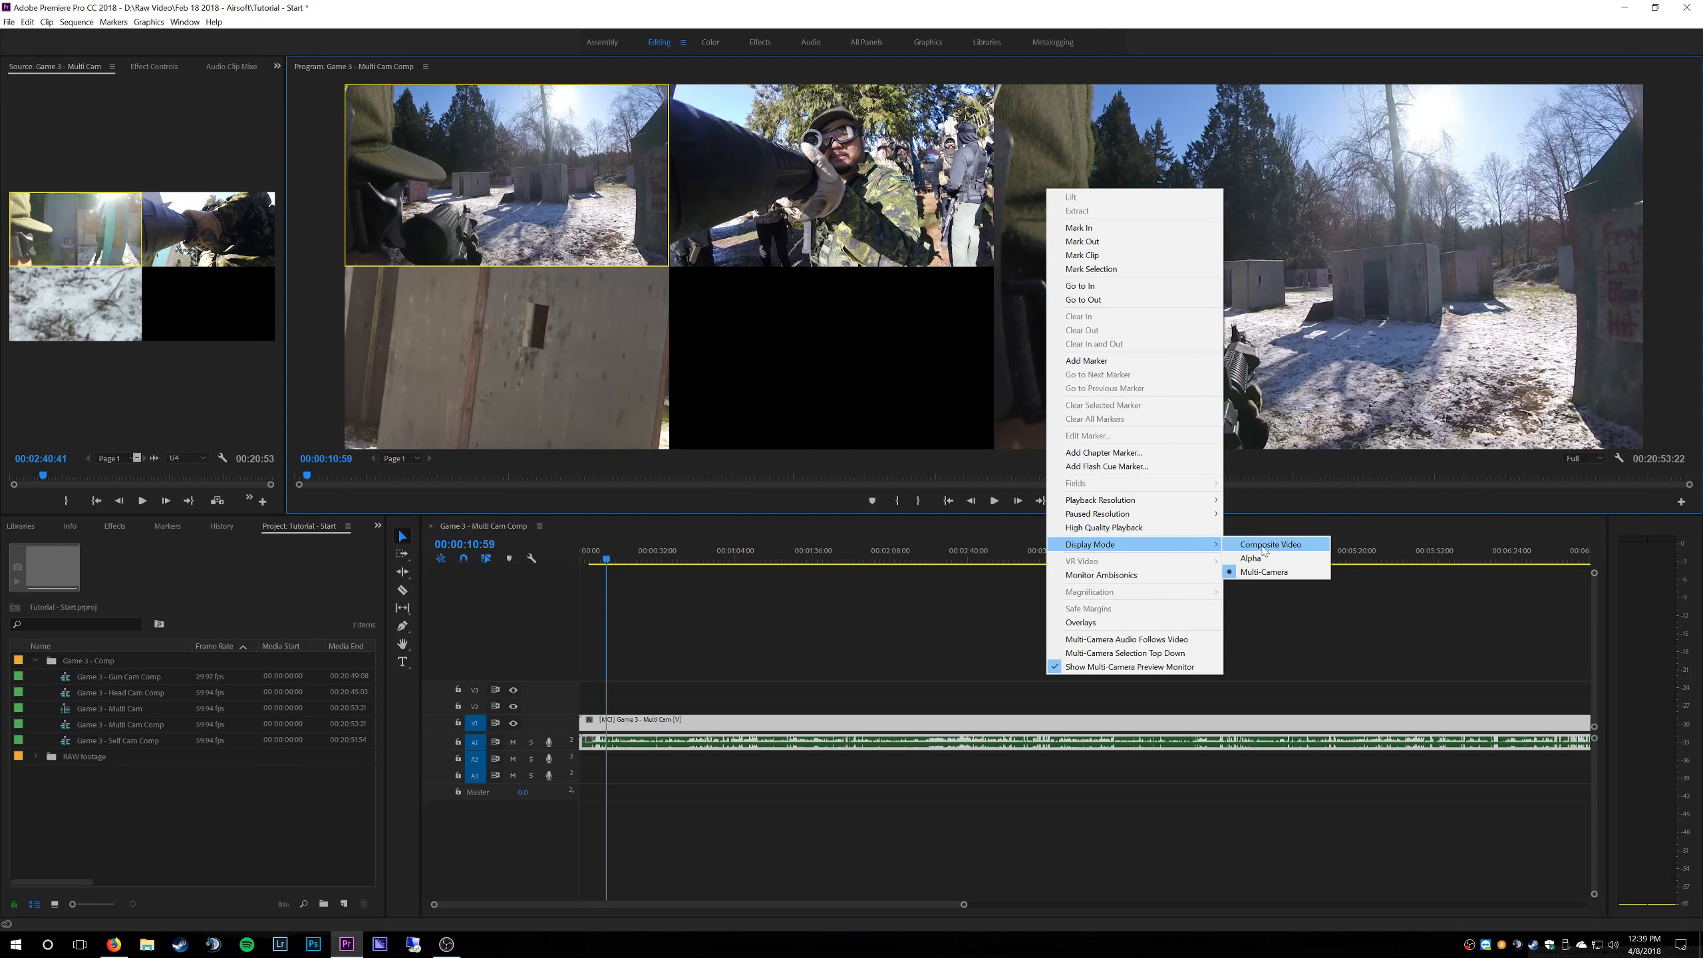
{"action": "left_click", "coordinate": [1264, 547]}
{"action": "key", "text": "space"}
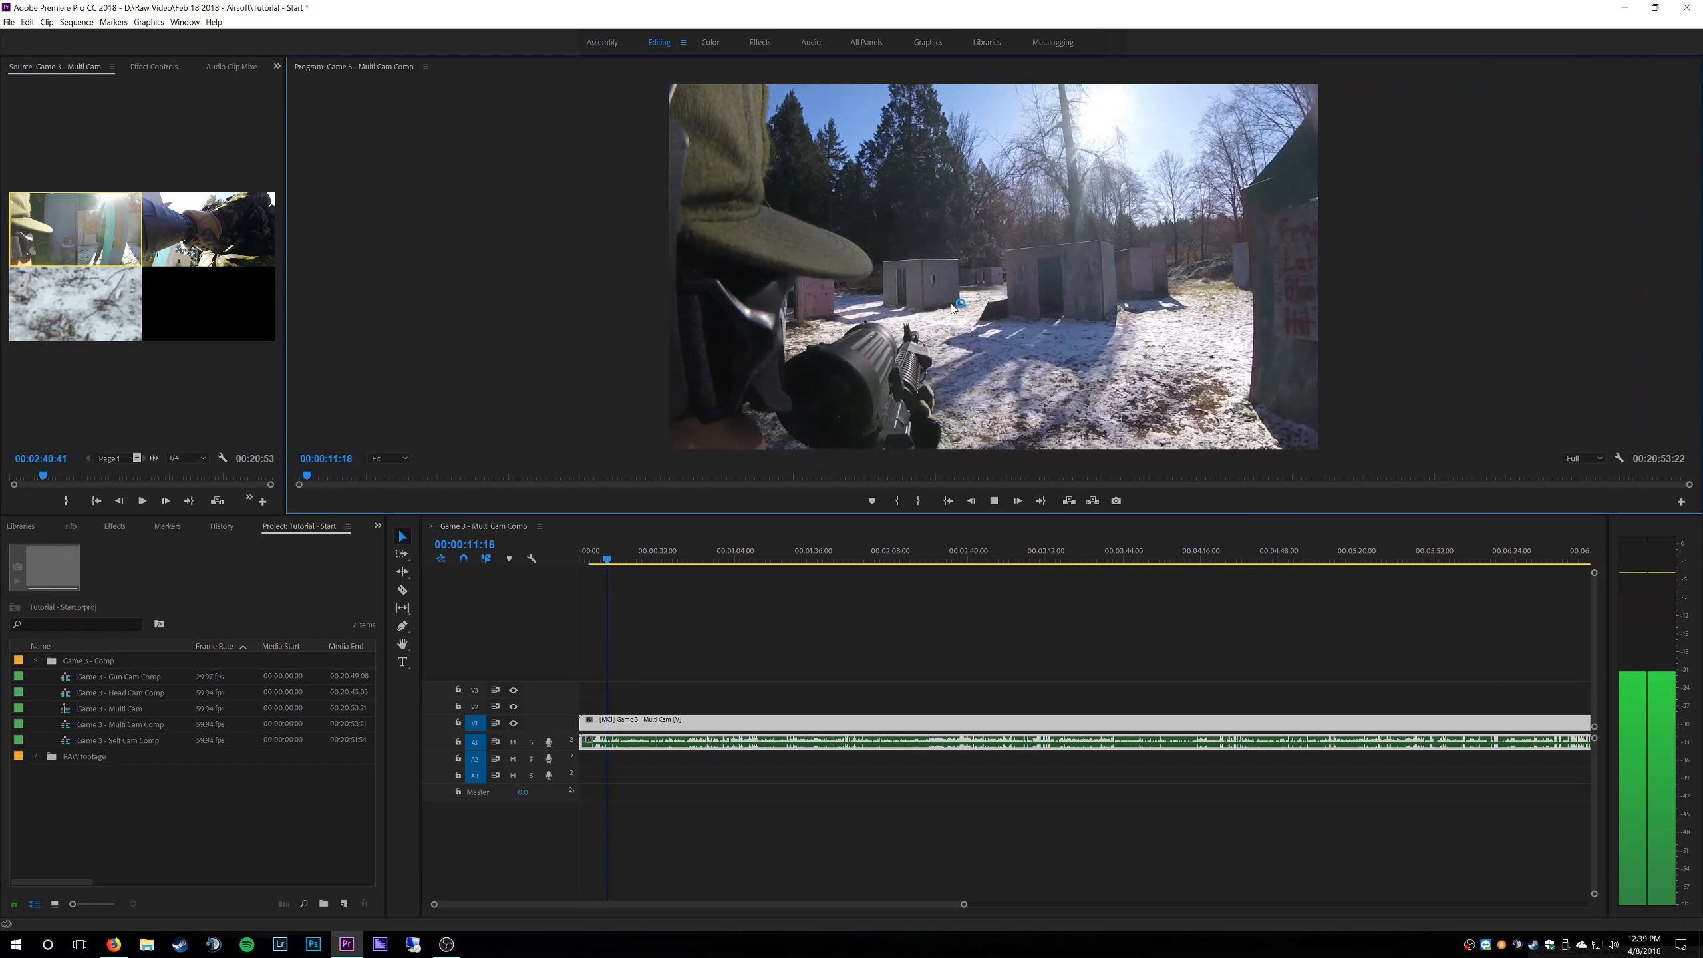
{"action": "key", "text": "space"}
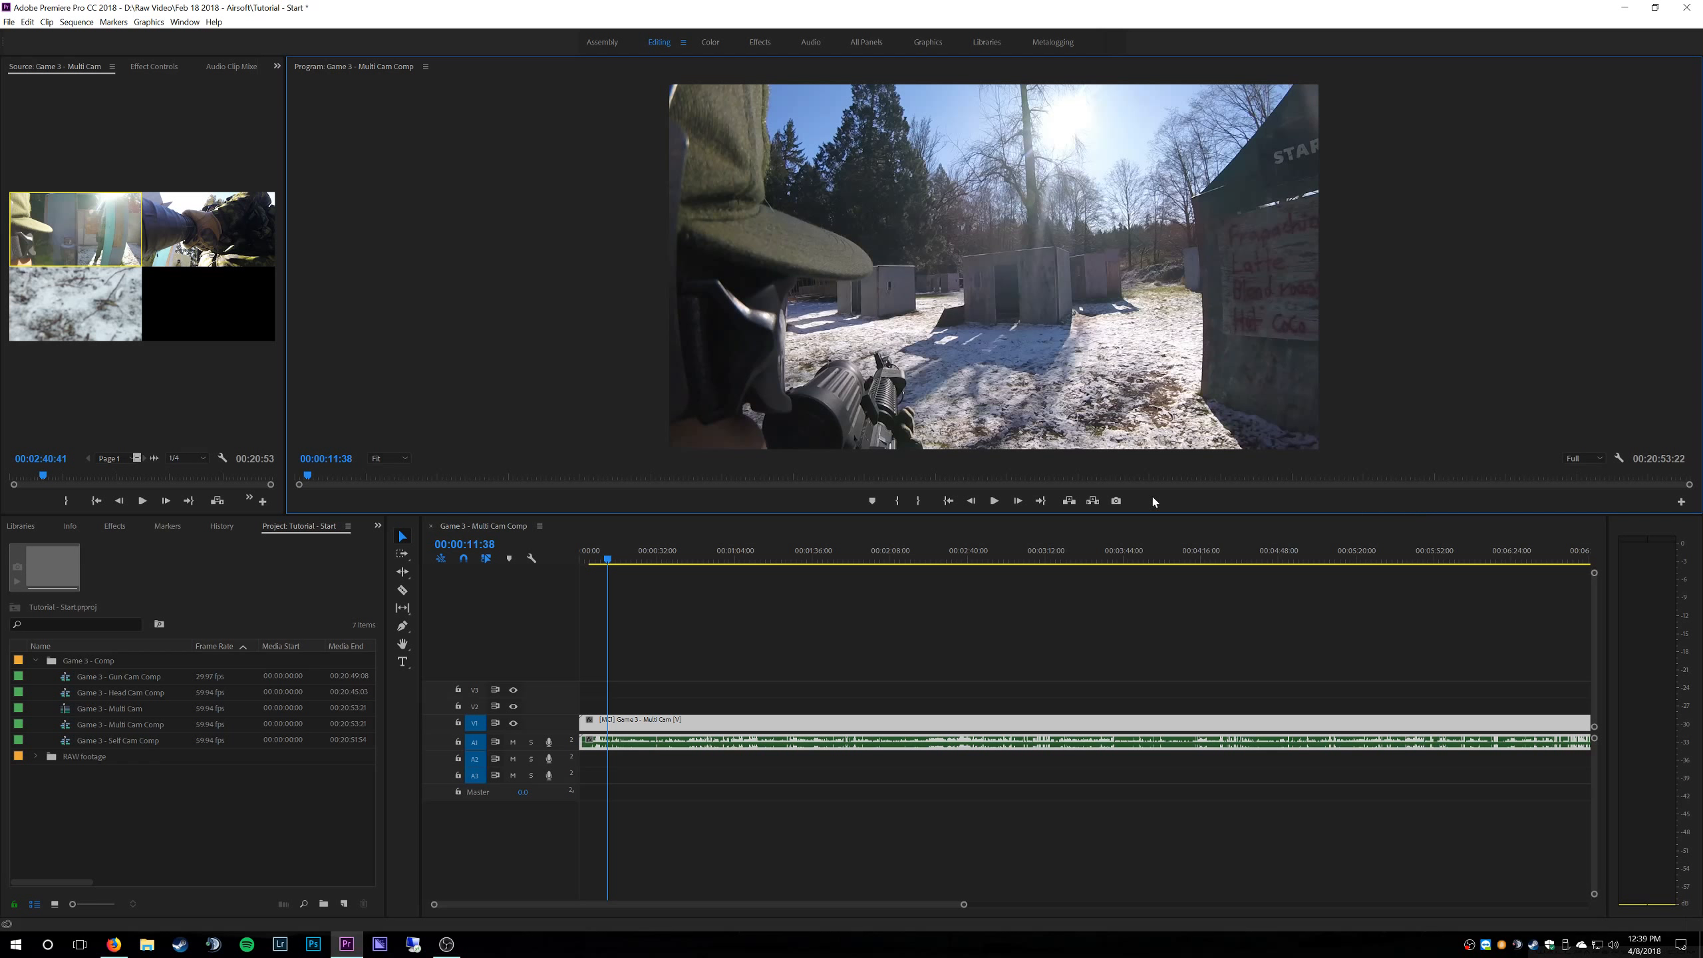
- Add the Toggle Multi-Camera View control after Export Frame in the Program monitor's transport controls
{"action": "left_click", "coordinate": [1681, 501]}
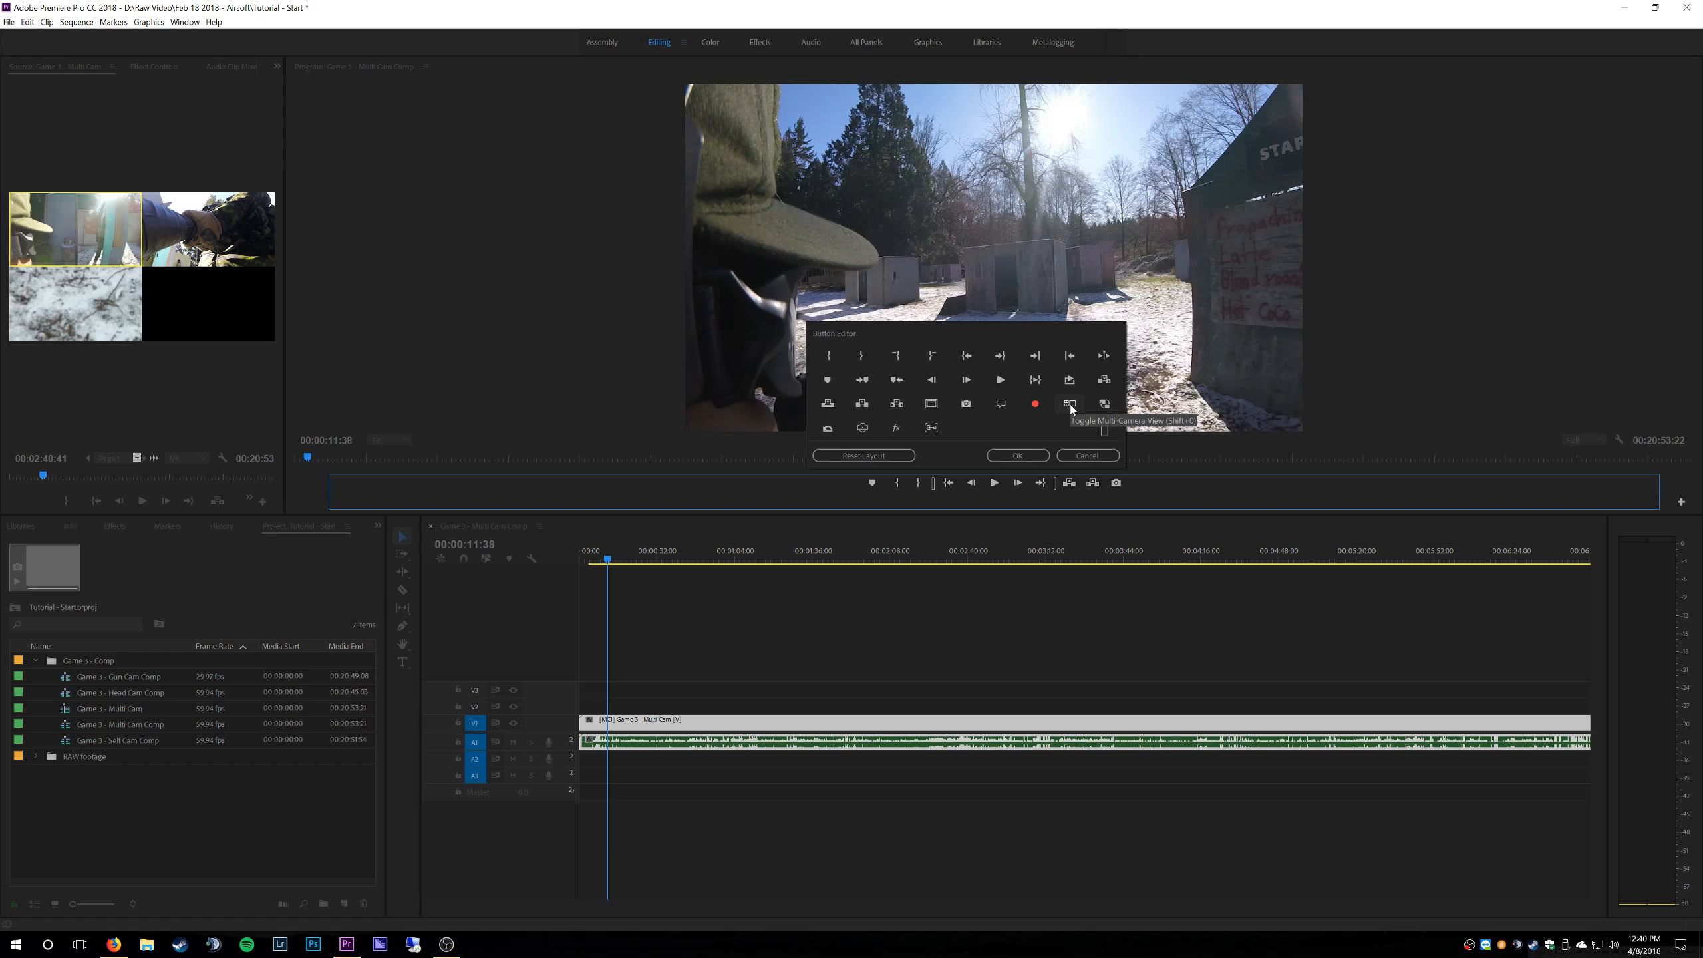
{"action": "left_click_drag", "start_coordinate": [1076, 412], "coordinate": [1139, 486]}
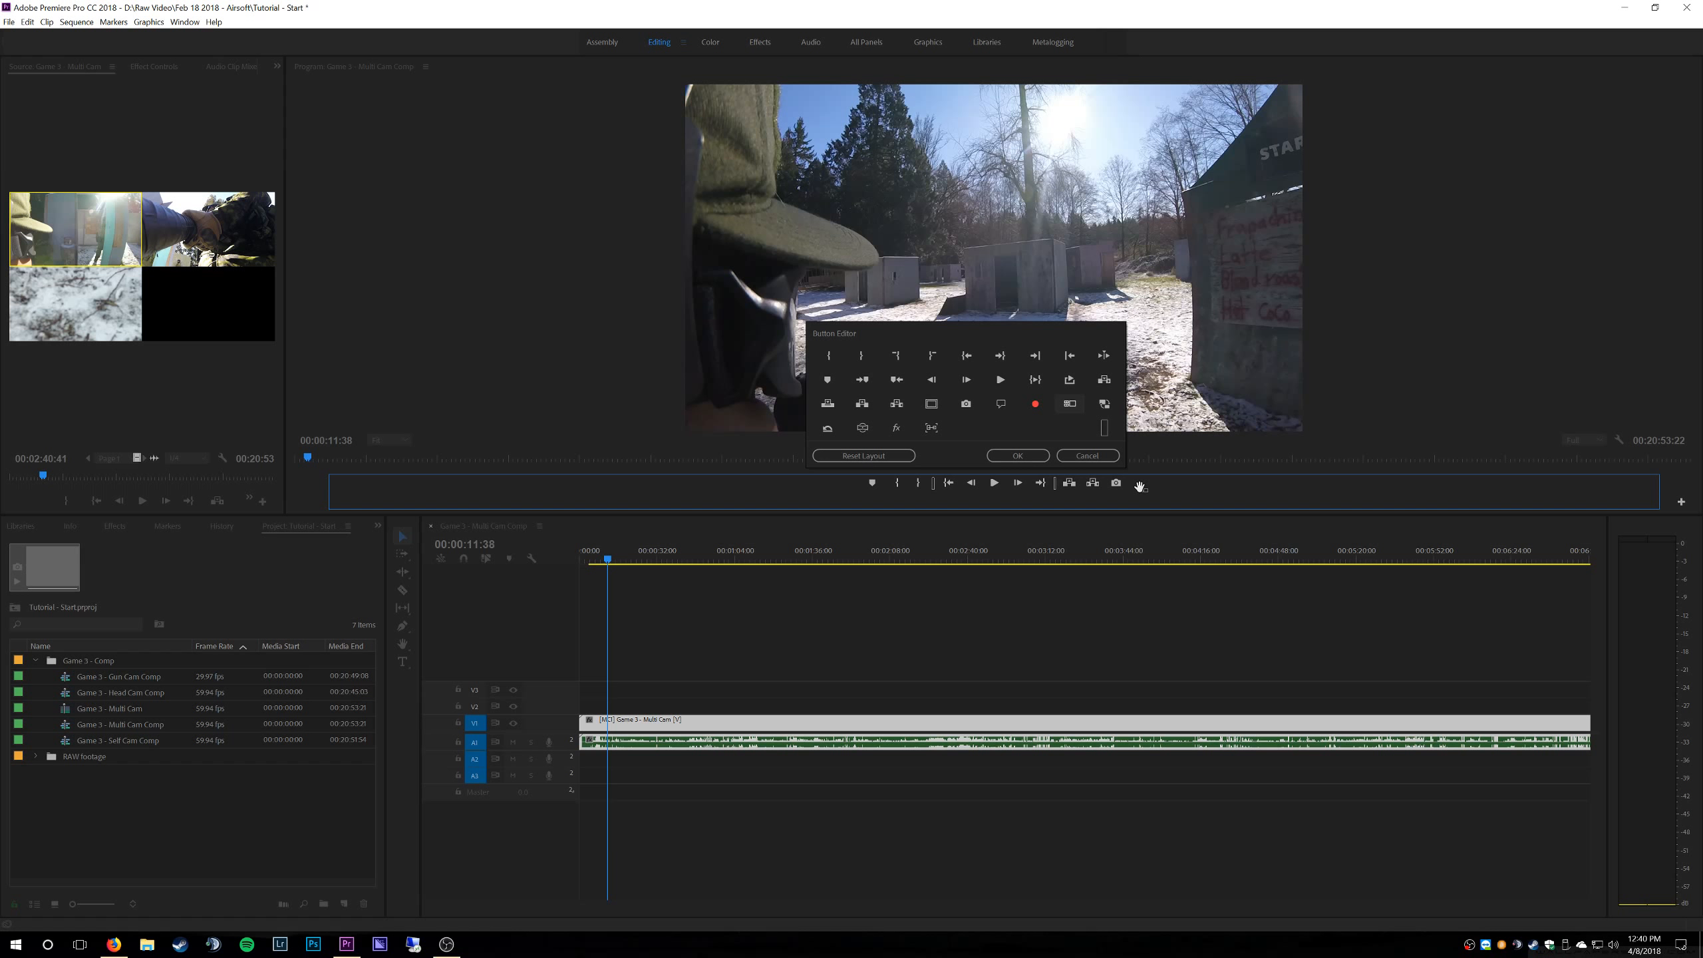
{"action": "left_click_drag", "start_coordinate": [1142, 485], "coordinate": [1129, 489]}
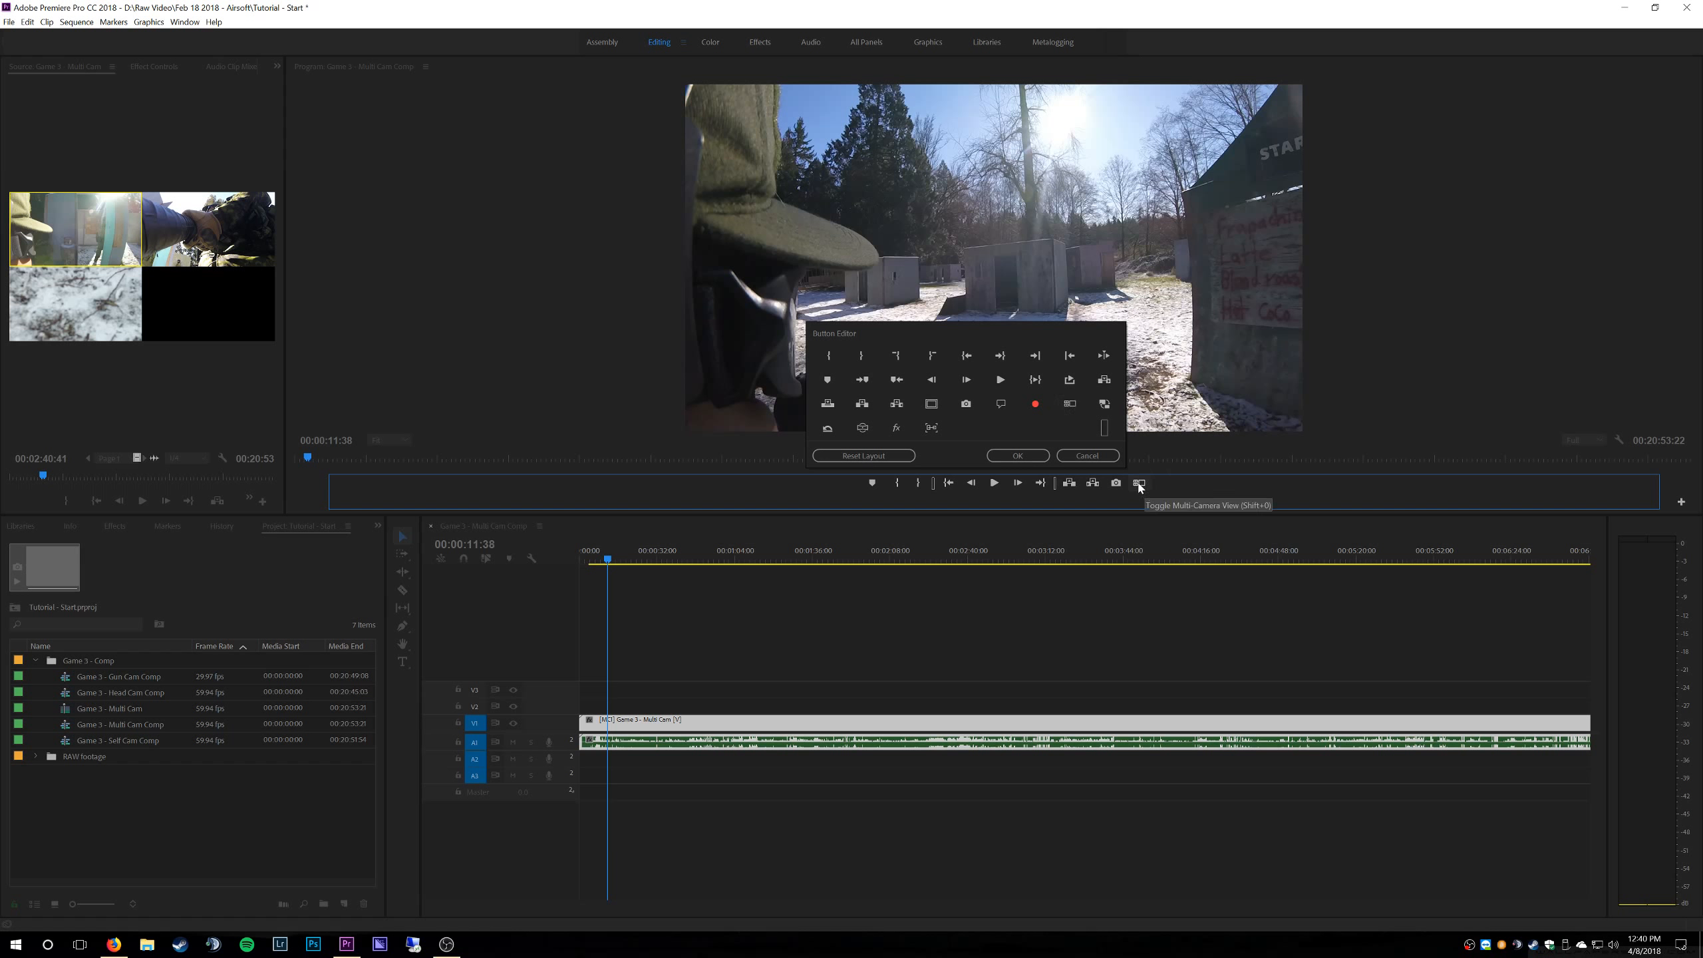
{"action": "left_click", "coordinate": [1018, 456]}
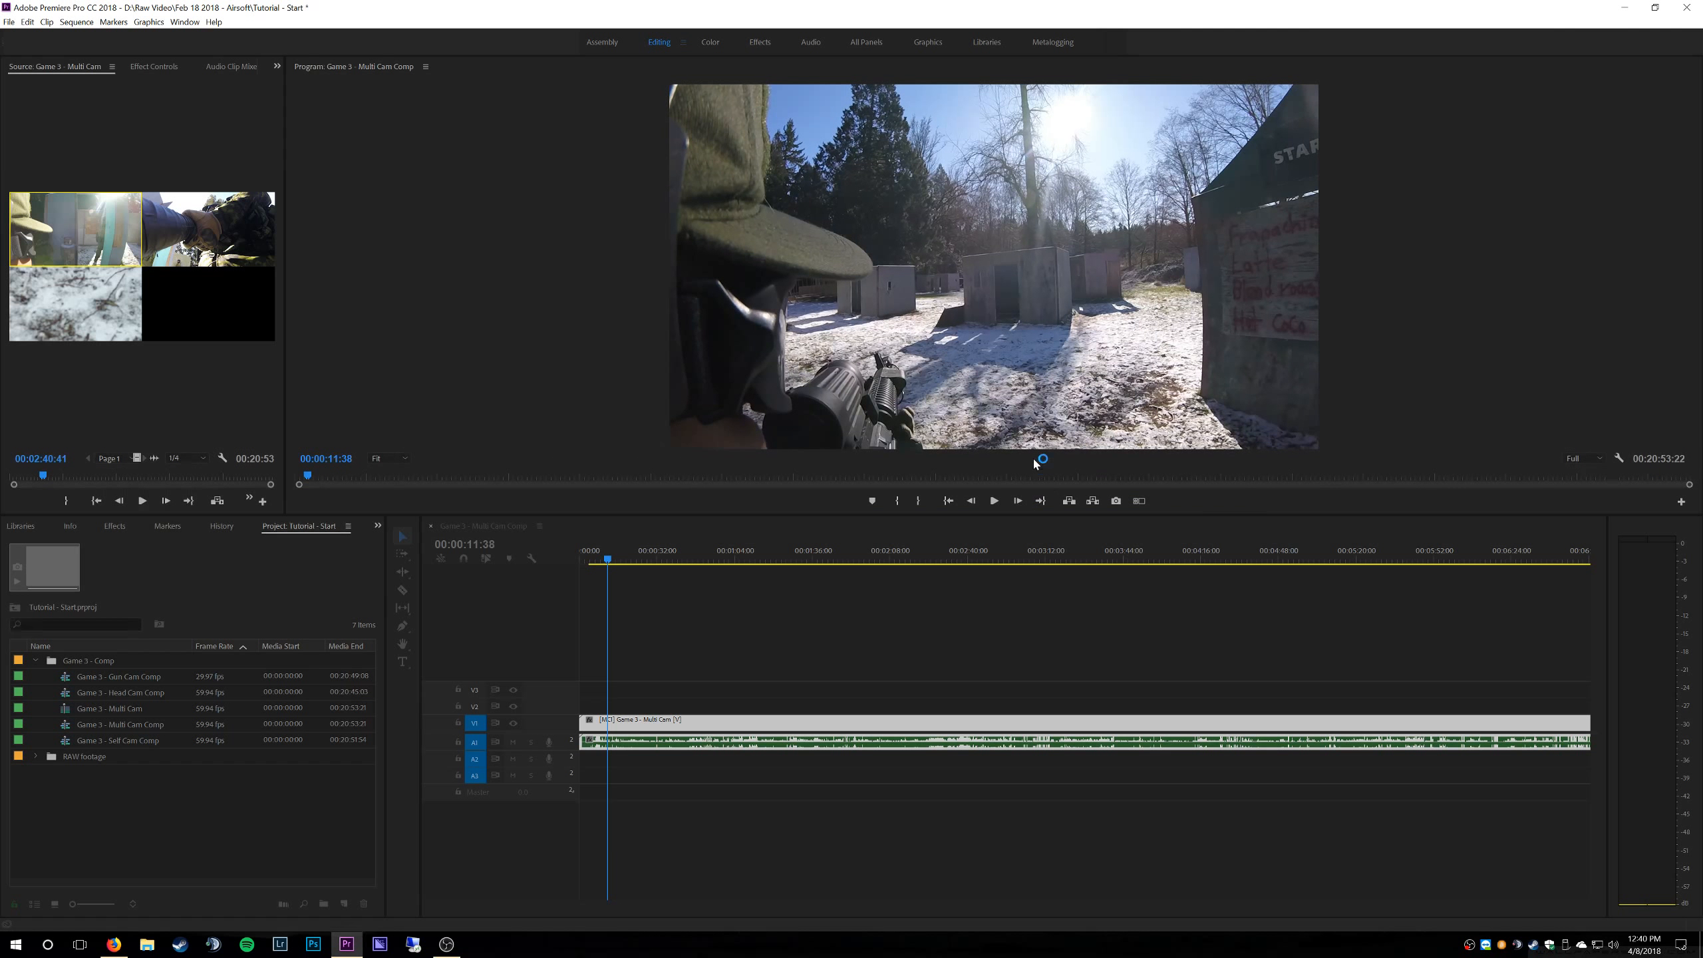
- Toggle the multi-camera view on and off several times in the Program monitor, leaving it on
{"action": "left_click", "coordinate": [1139, 501]}
{"action": "left_click", "coordinate": [1139, 501]}
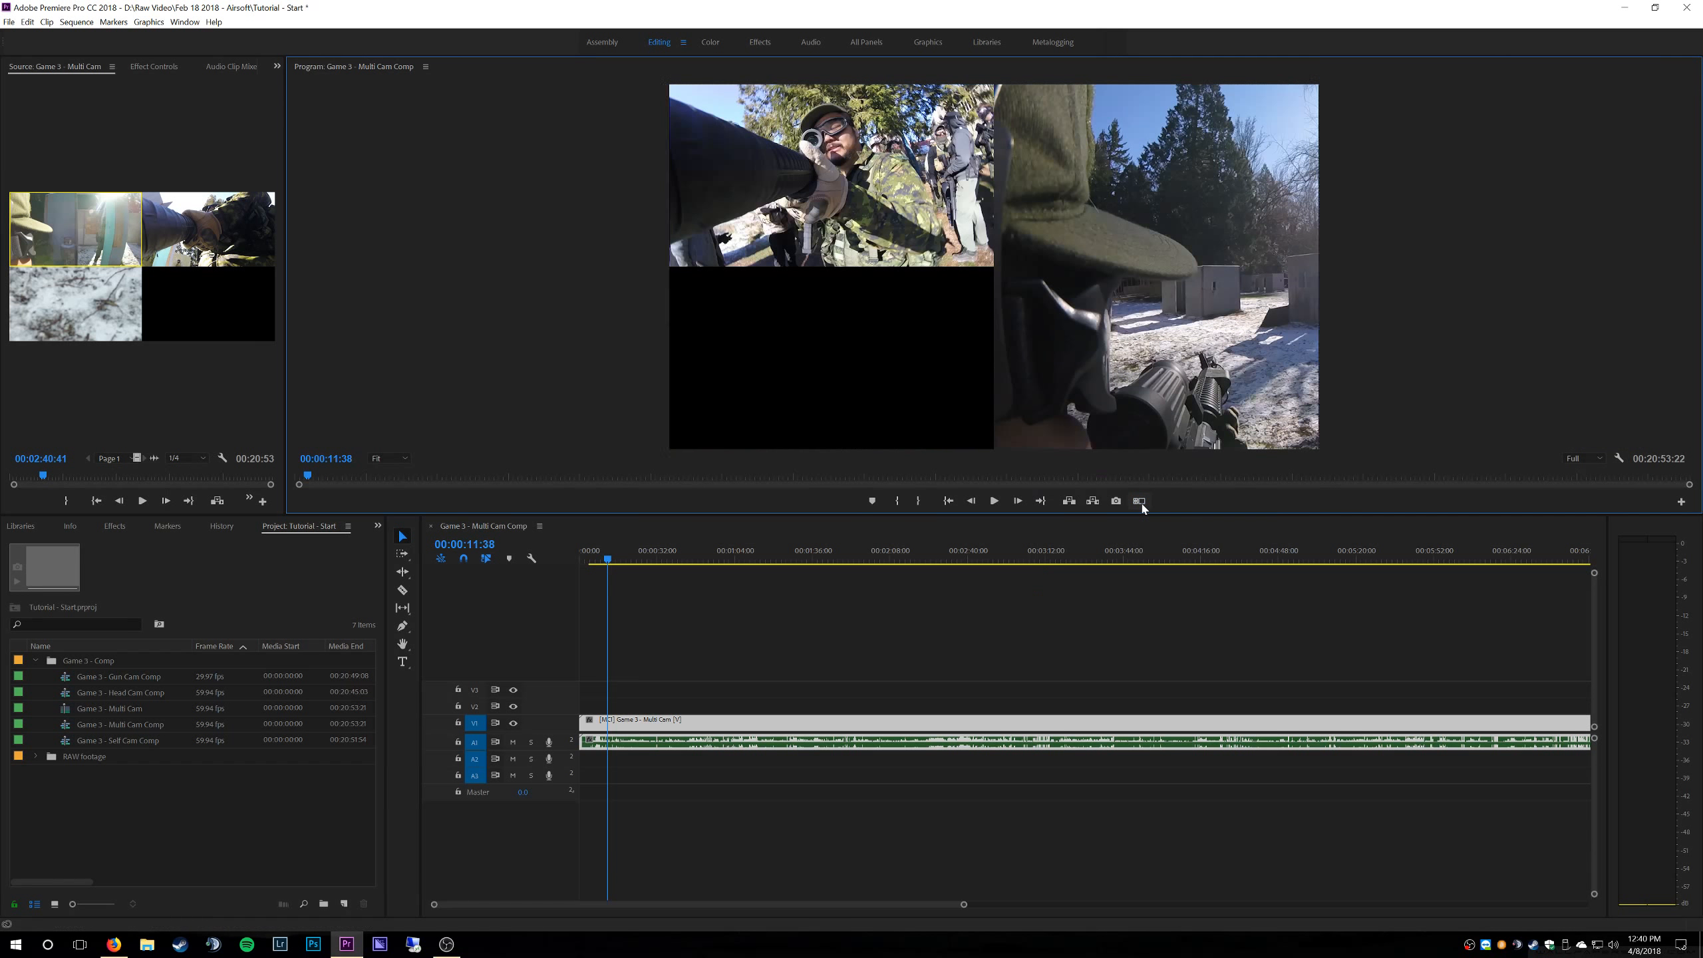
{"action": "left_click", "coordinate": [1140, 501]}
{"action": "left_click", "coordinate": [1139, 501]}
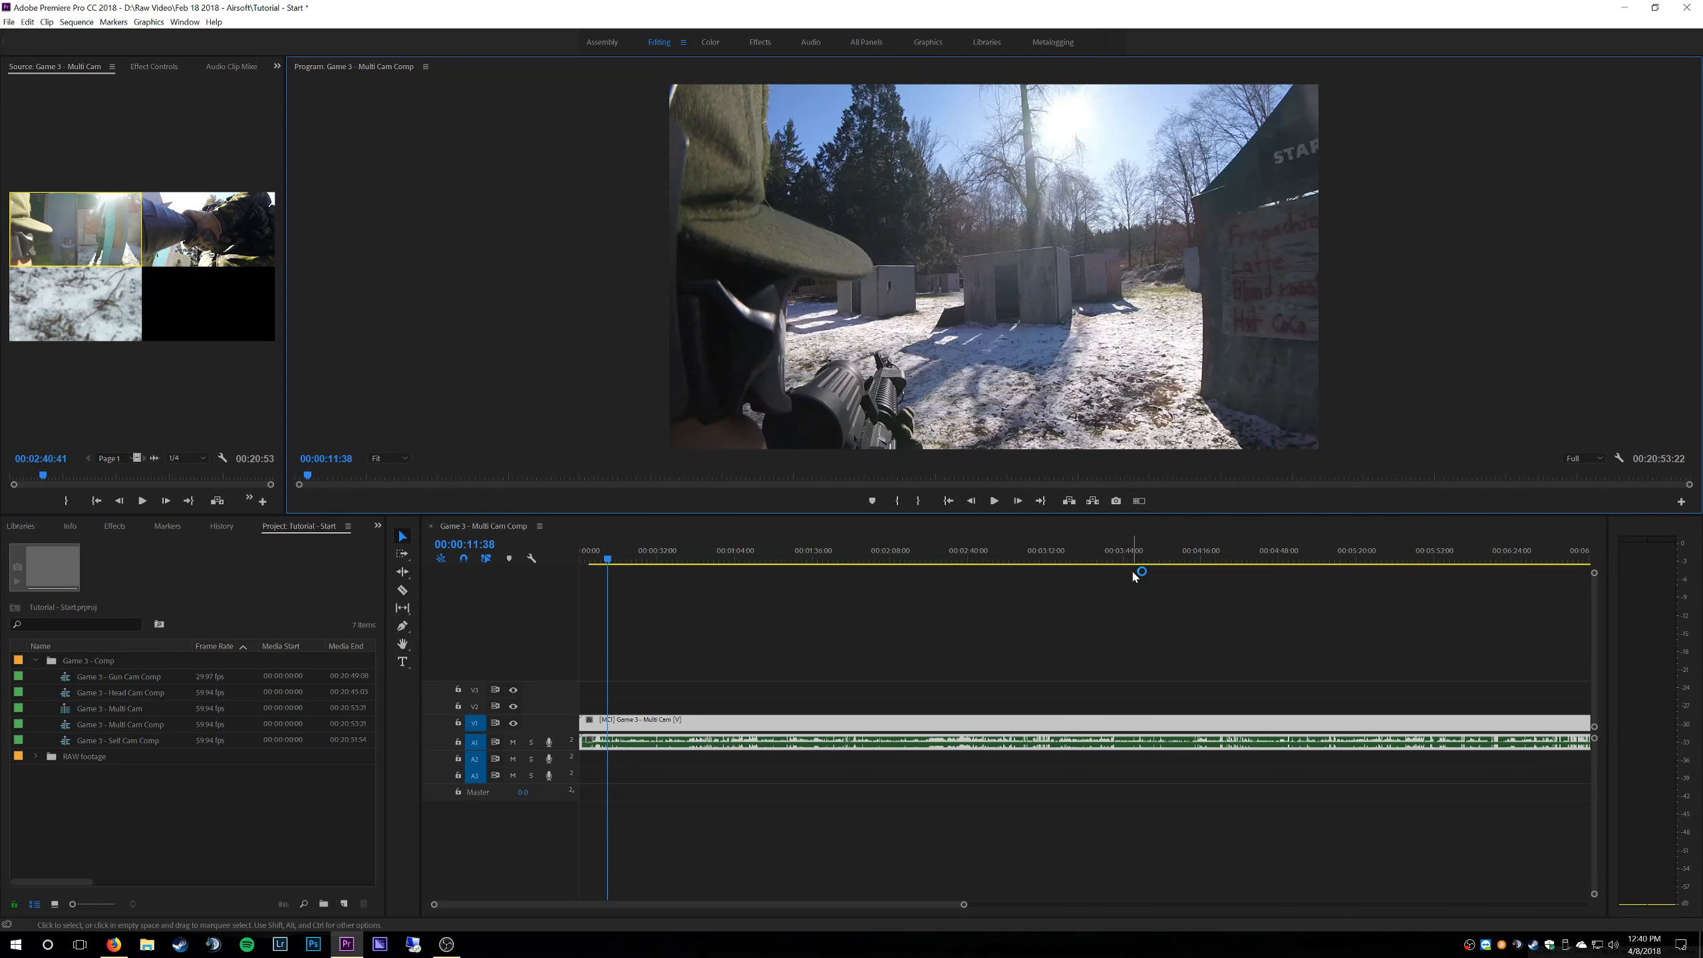
{"action": "key", "text": "shift+0"}
{"action": "key", "text": "shift+0"}
{"action": "key", "text": "shift+0"}
{"action": "key", "text": "shift+0"}
{"action": "key", "text": "shift+0"}
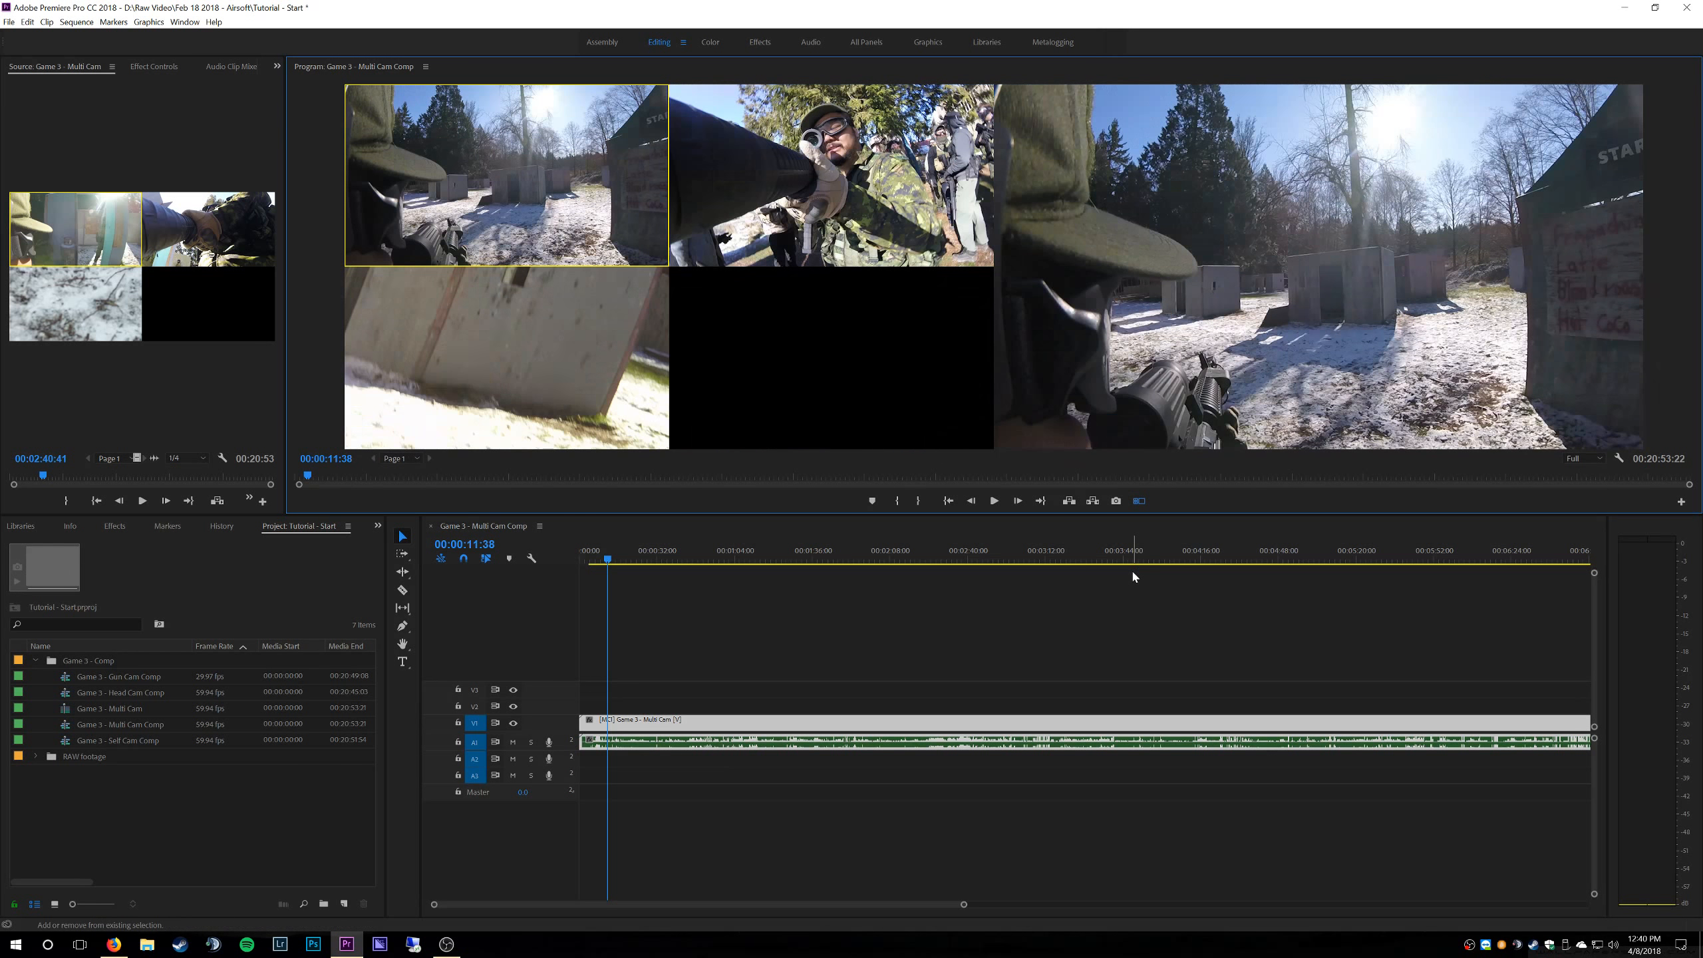
{"action": "key", "text": "shift+0"}
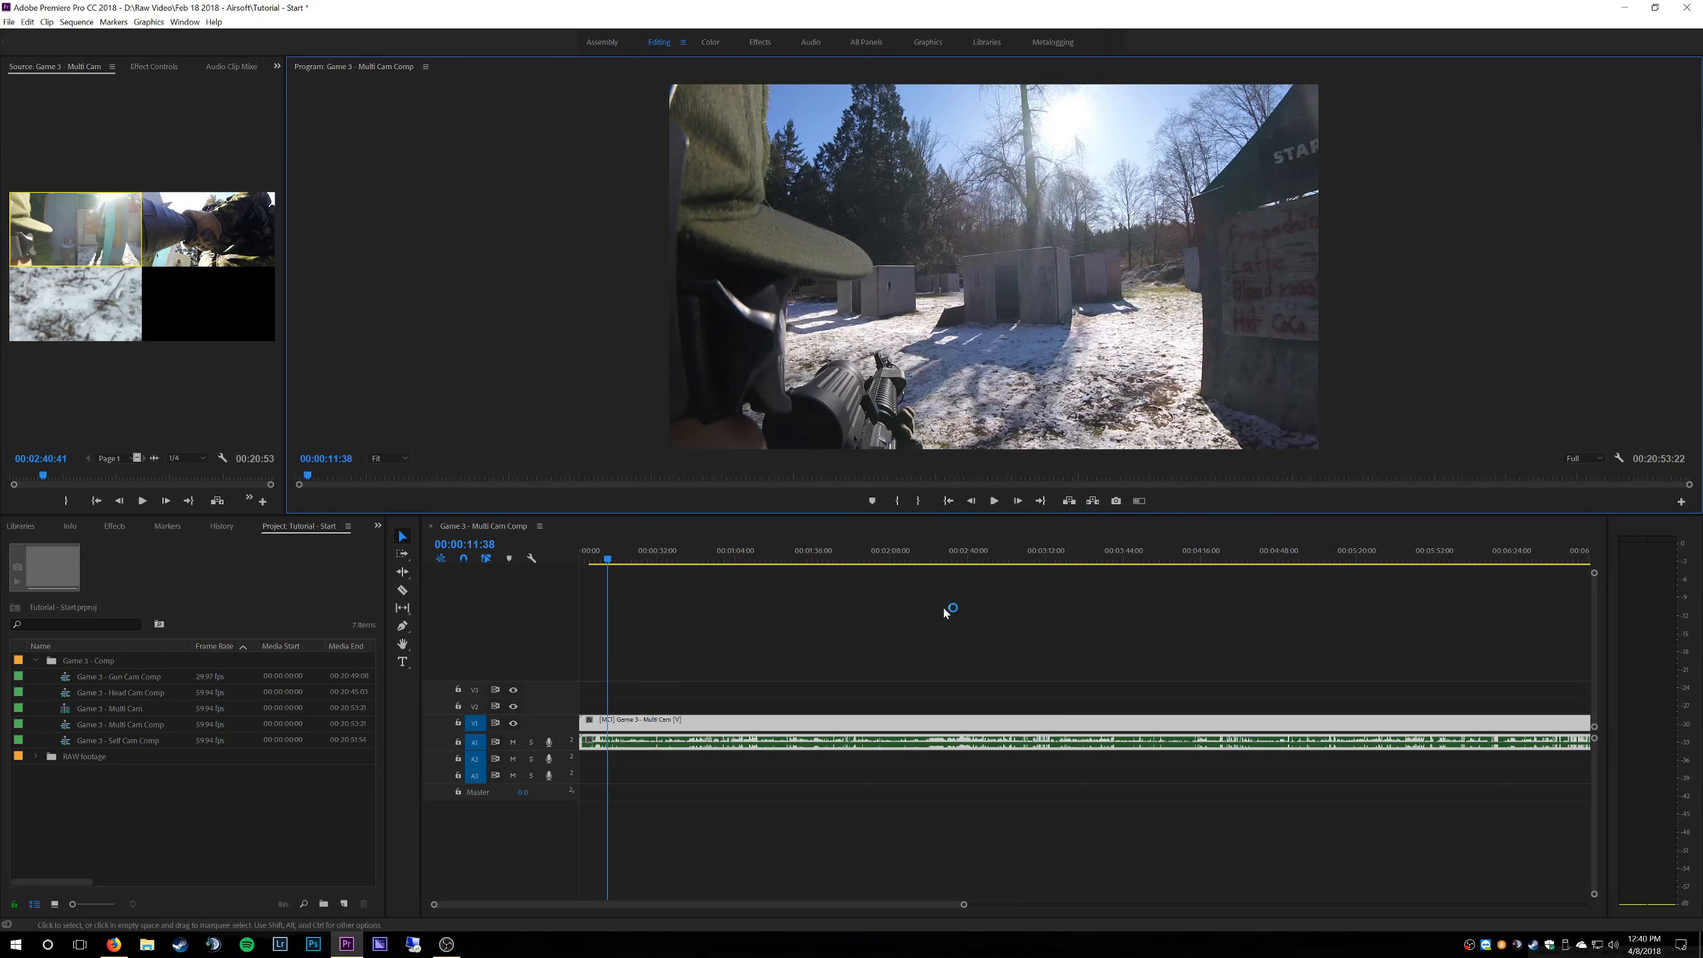
{"action": "left_click", "coordinate": [1139, 500]}
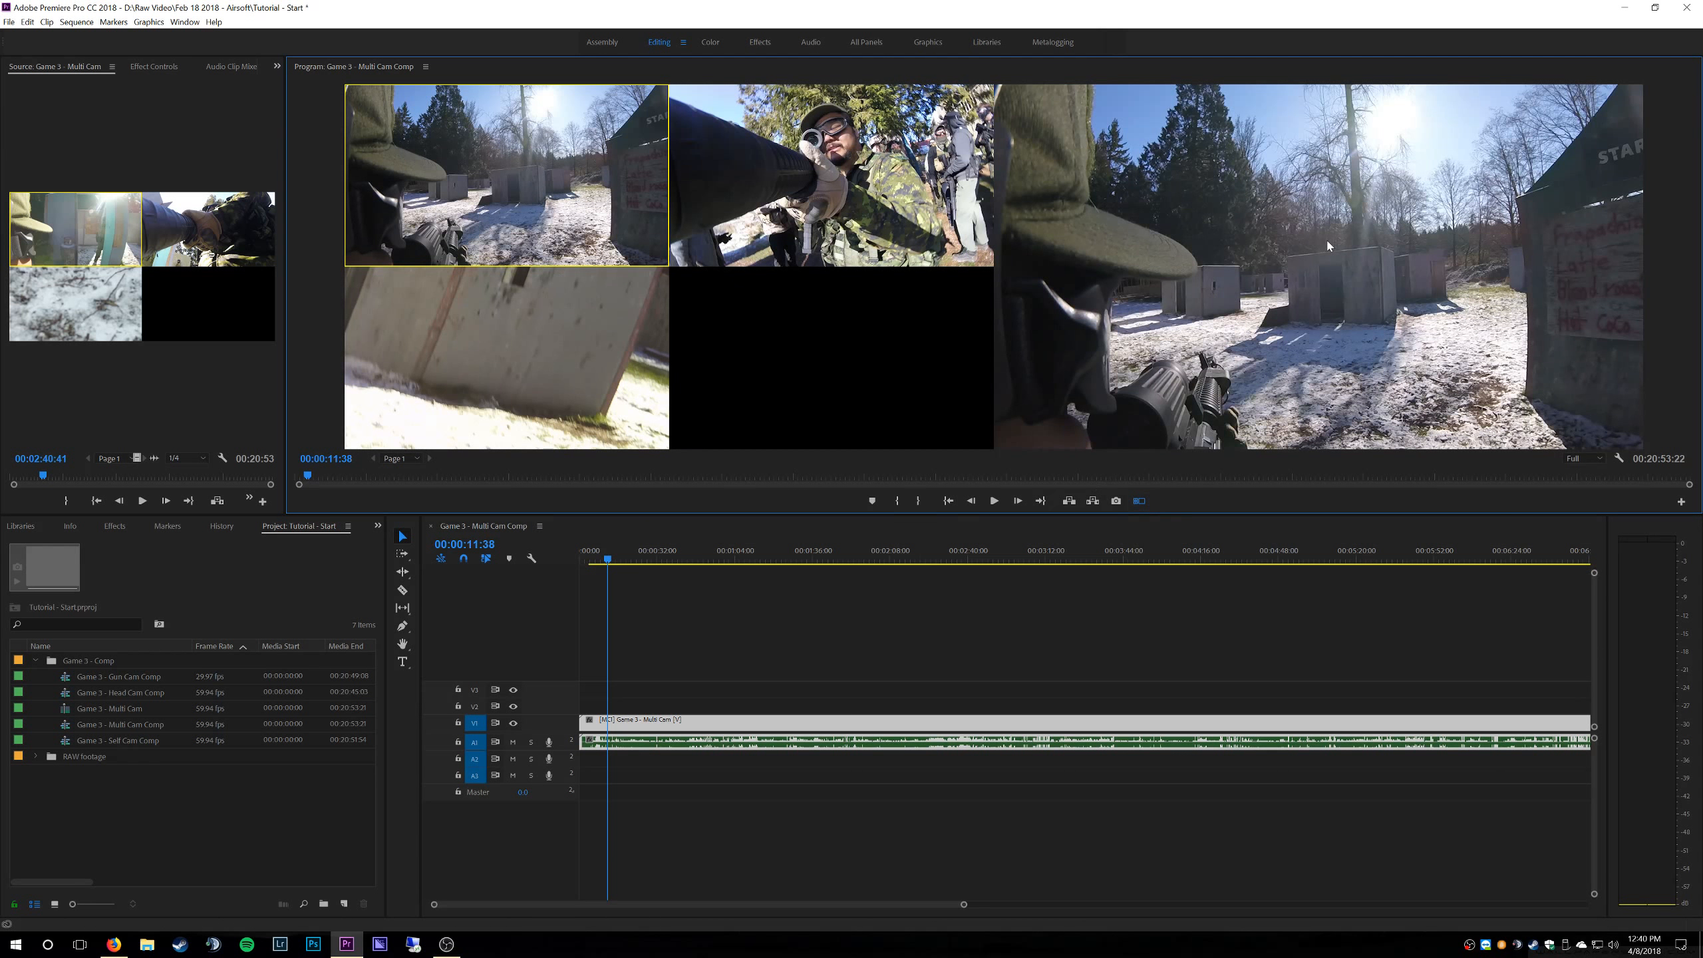
- Try switching the clip repeatedly among the three camera angles with playback stopped, ending on the first angle
{"action": "left_click", "coordinate": [834, 158]}
{"action": "left_click", "coordinate": [610, 177]}
{"action": "left_click", "coordinate": [771, 181]}
{"action": "left_click", "coordinate": [563, 335]}
{"action": "left_click", "coordinate": [577, 191]}
{"action": "left_click", "coordinate": [744, 175]}
{"action": "left_click", "coordinate": [536, 194]}
{"action": "left_click", "coordinate": [744, 177]}
{"action": "left_click", "coordinate": [548, 189]}
{"action": "left_click", "coordinate": [763, 181]}
{"action": "left_click", "coordinate": [578, 370]}
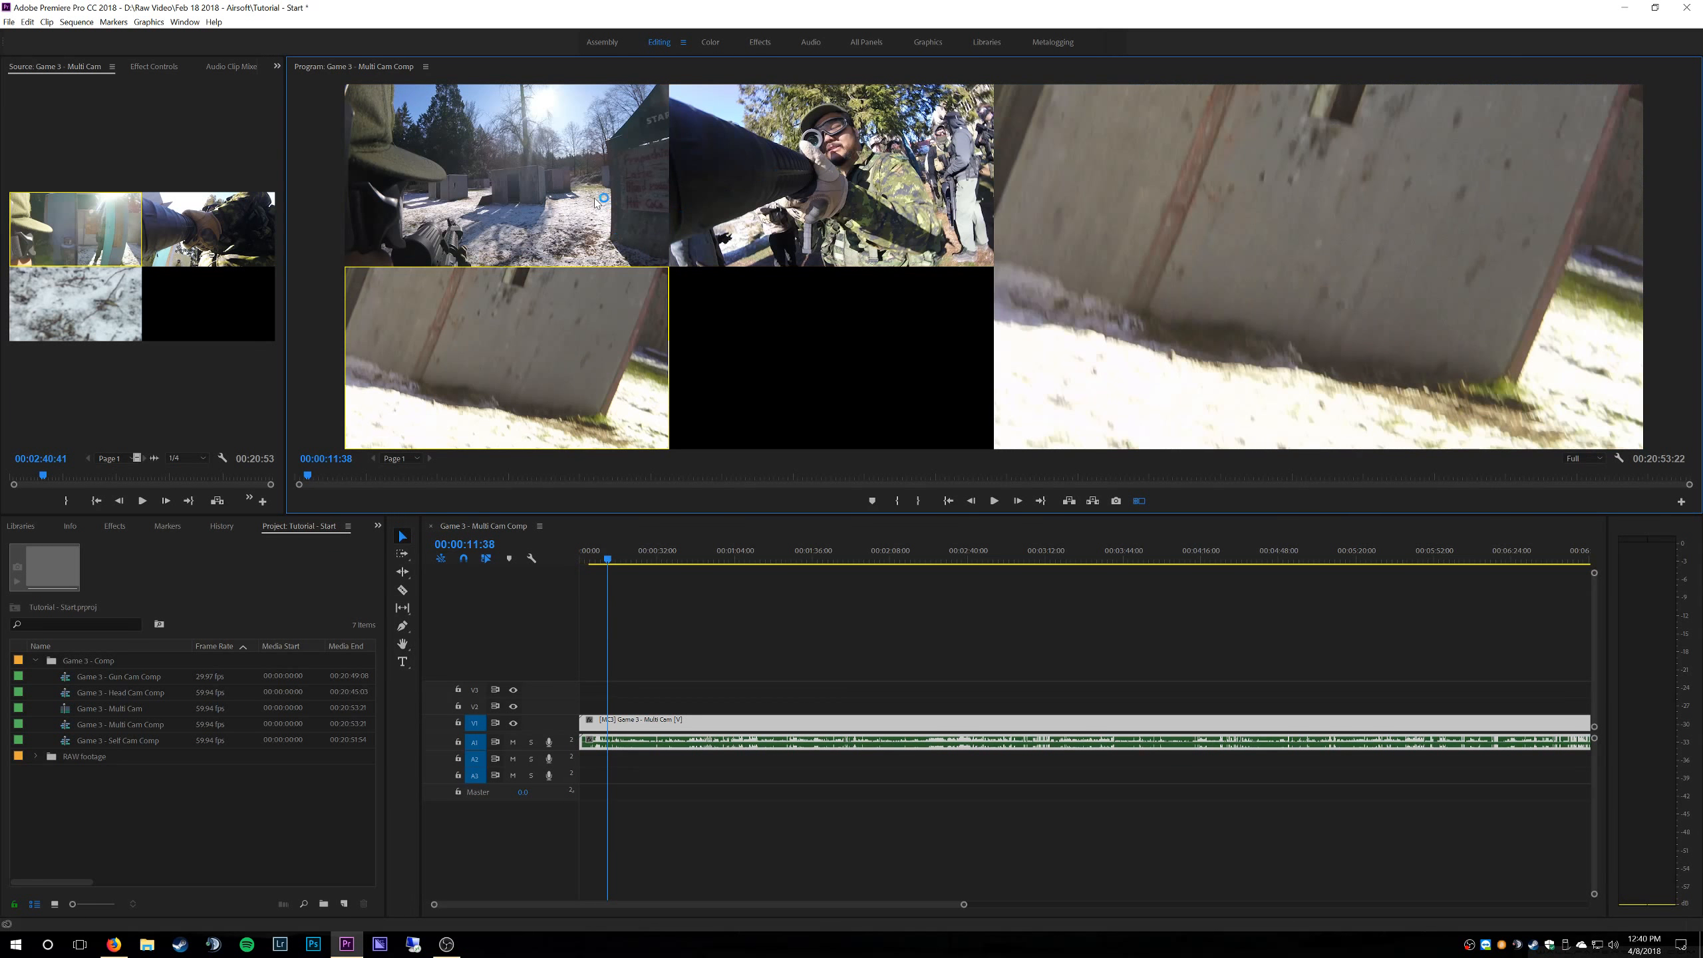
{"action": "left_click", "coordinate": [600, 200]}
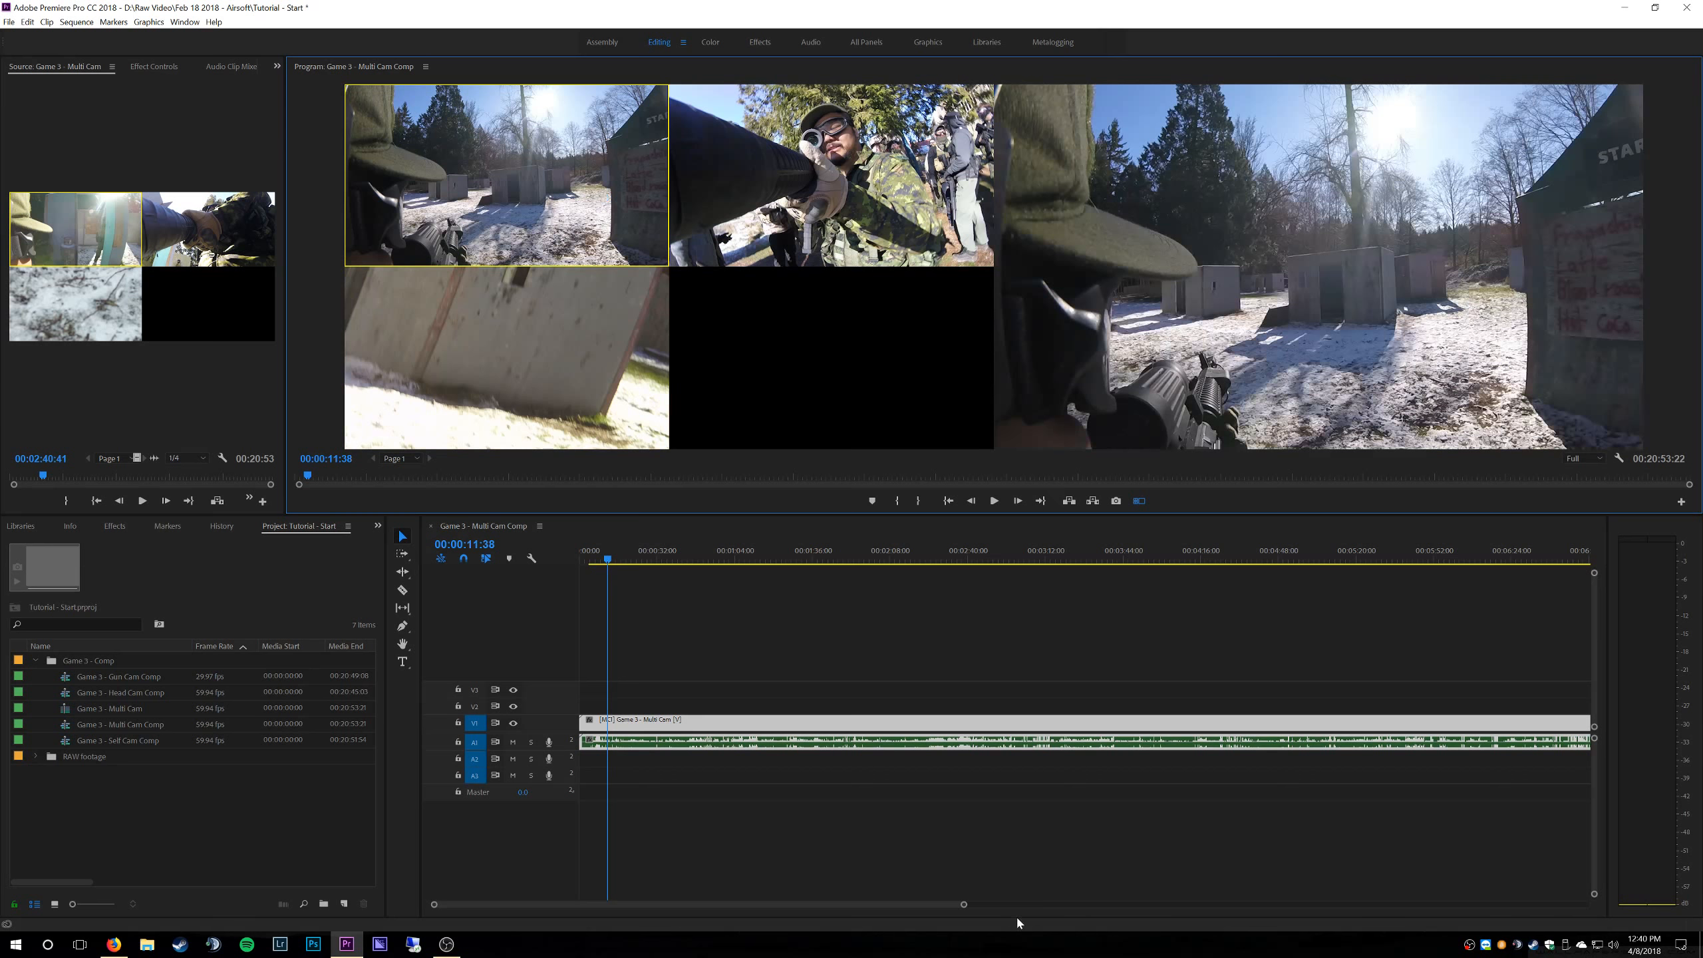
- Zoom further into the timeline start and switch the multi-camera clip among its angles, ending on the third
{"action": "left_click_drag", "start_coordinate": [964, 907], "coordinate": [853, 907]}
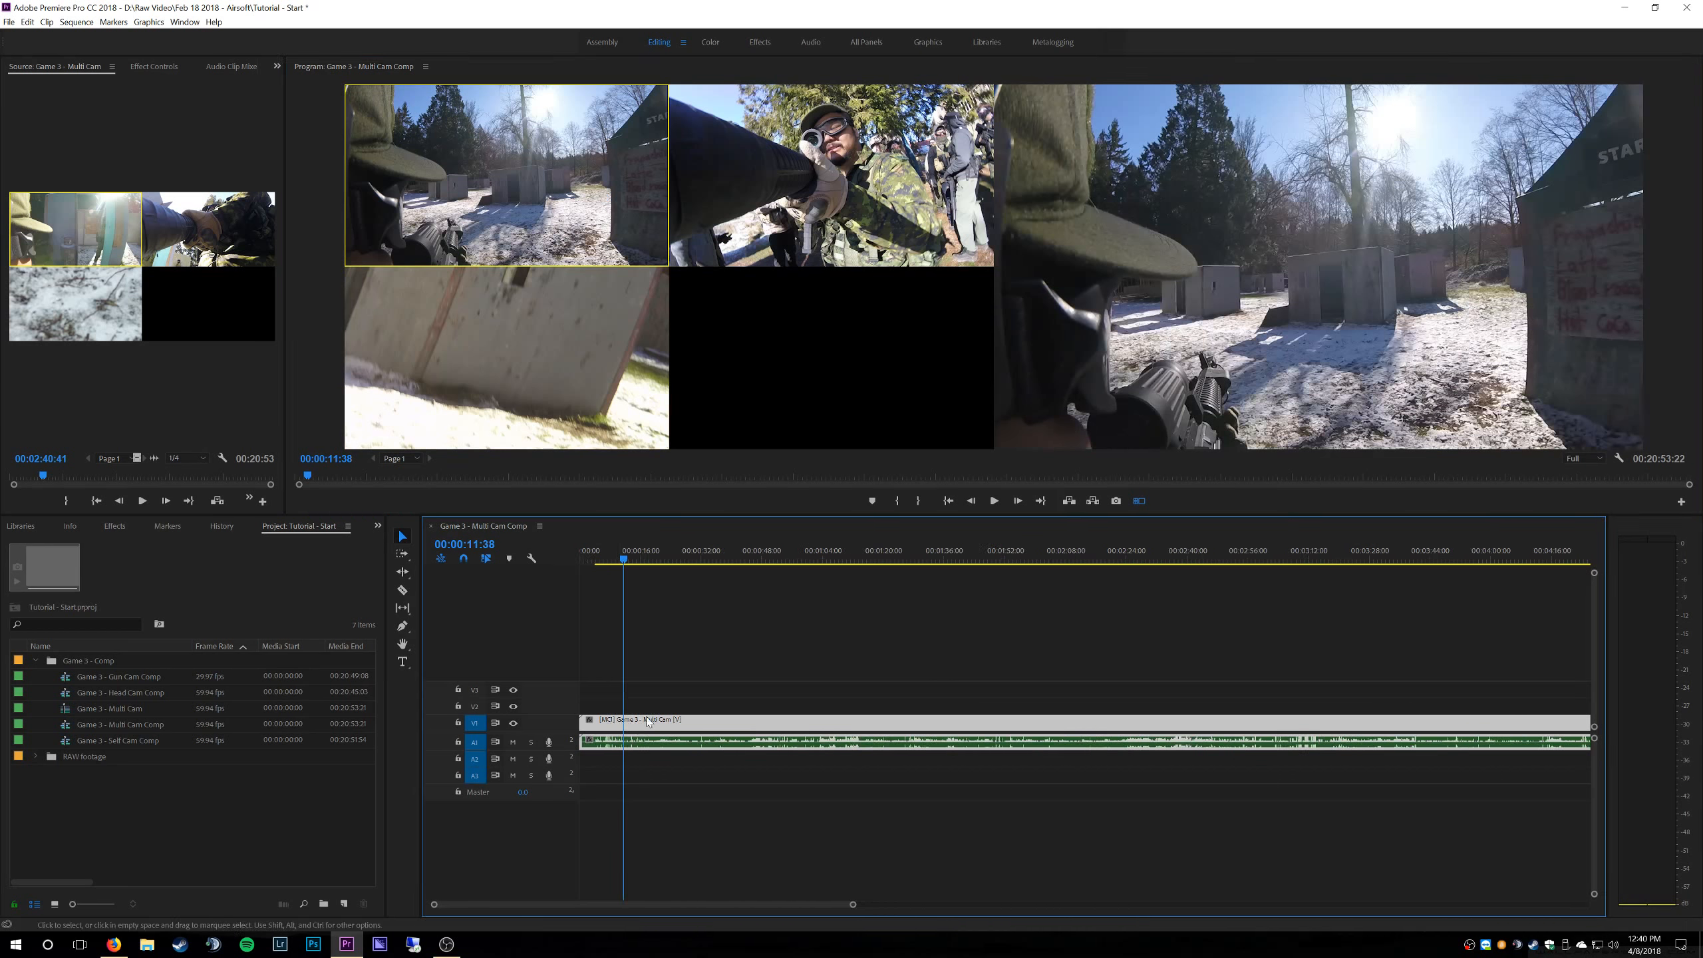
{"action": "left_click", "coordinate": [781, 217]}
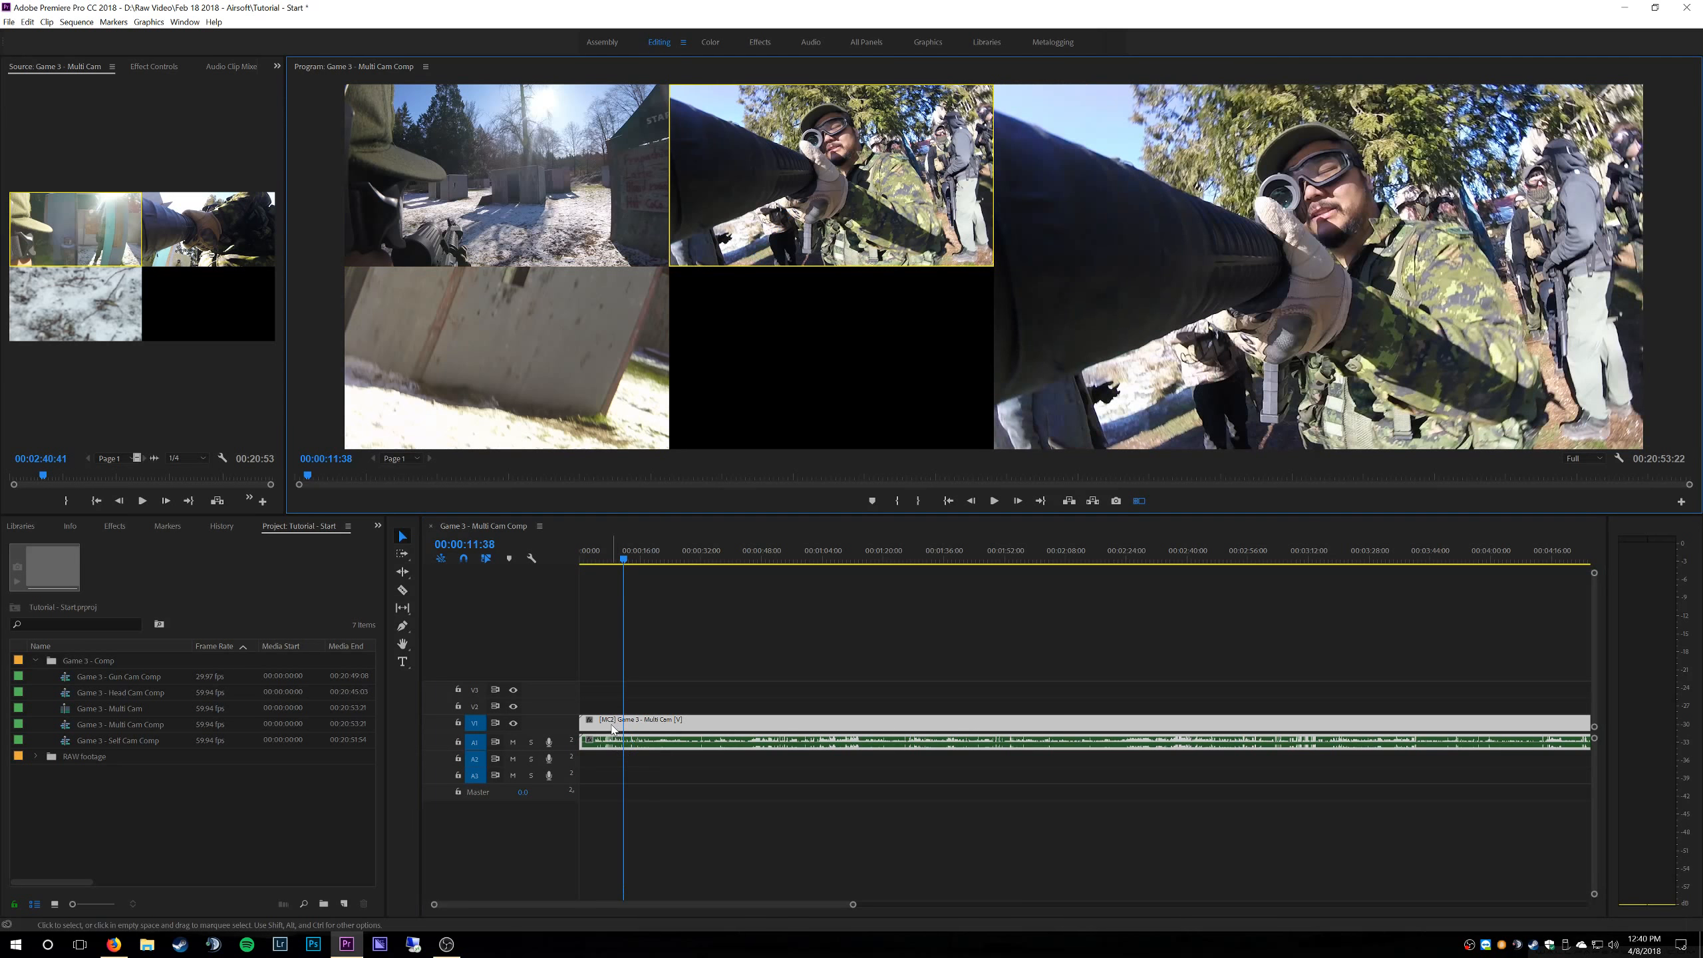
{"action": "left_click", "coordinate": [645, 341]}
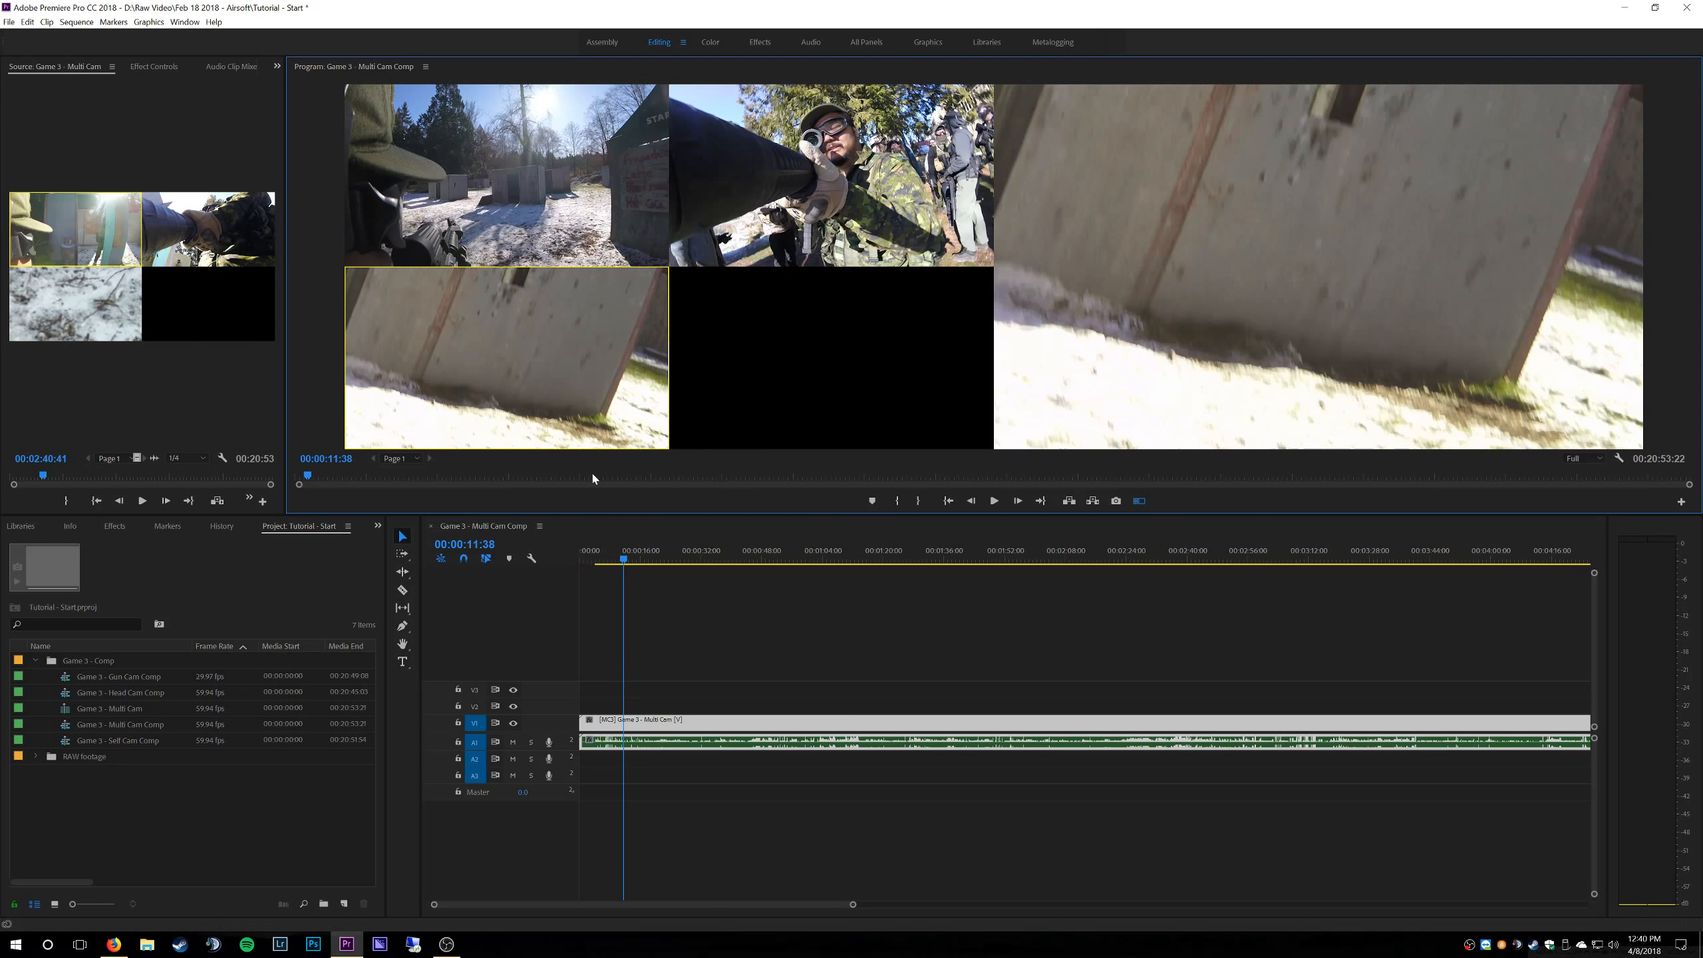
{"action": "left_click", "coordinate": [551, 170]}
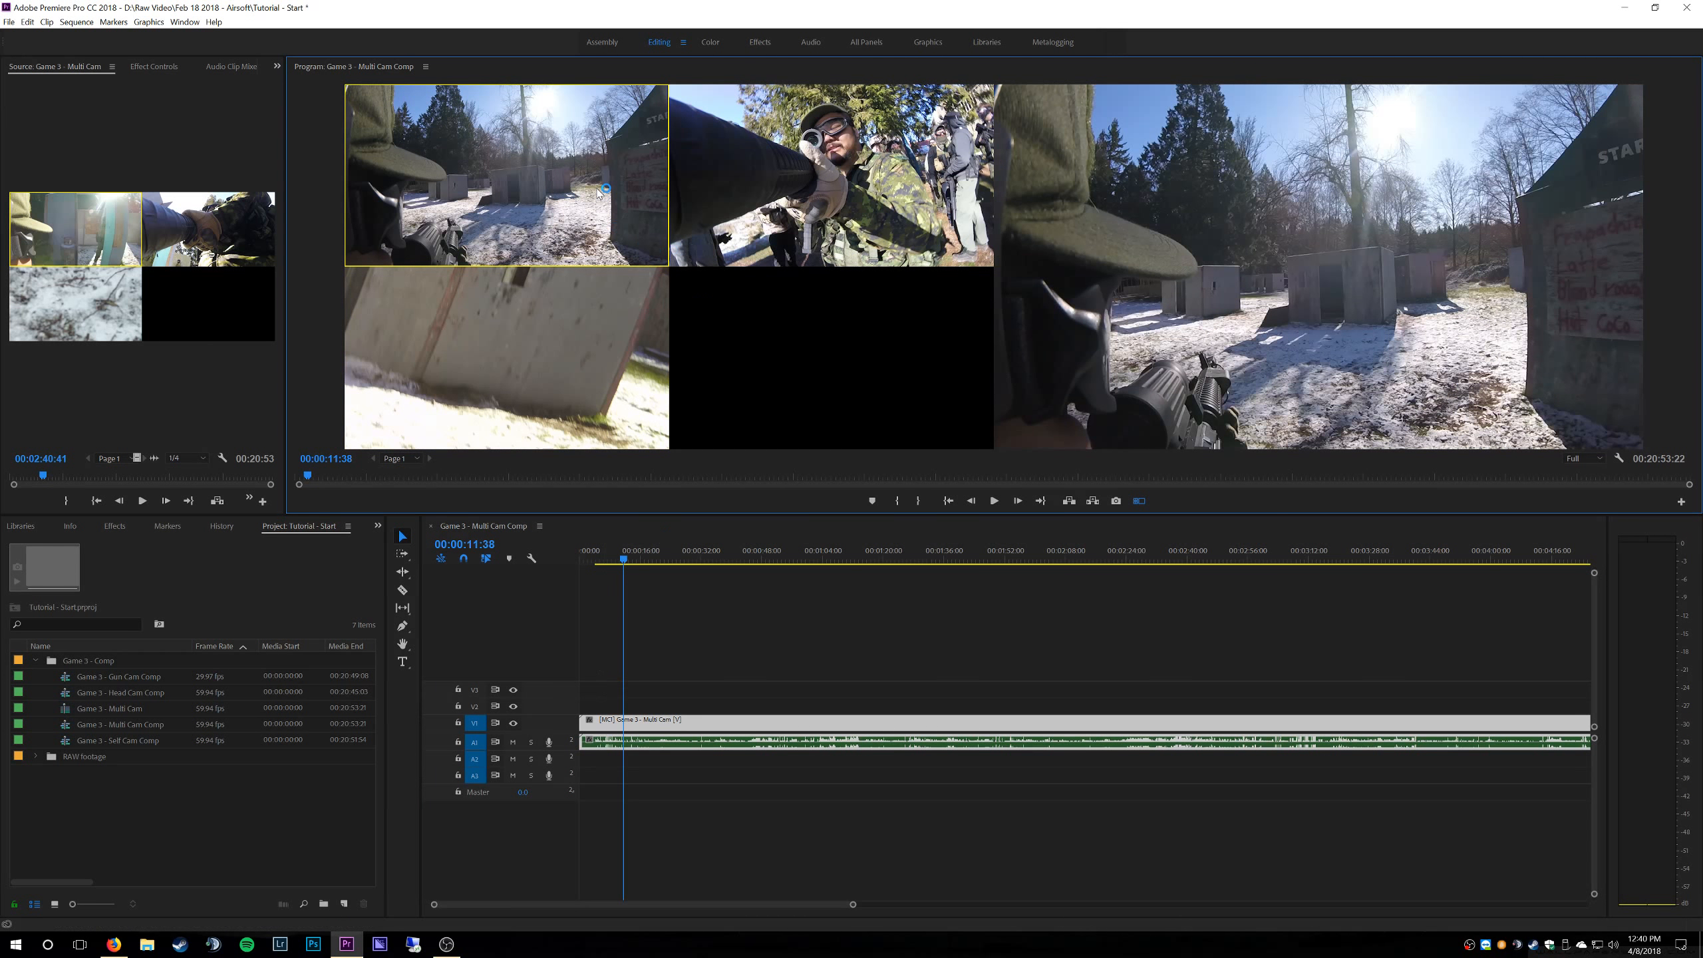
{"action": "left_click", "coordinate": [766, 167]}
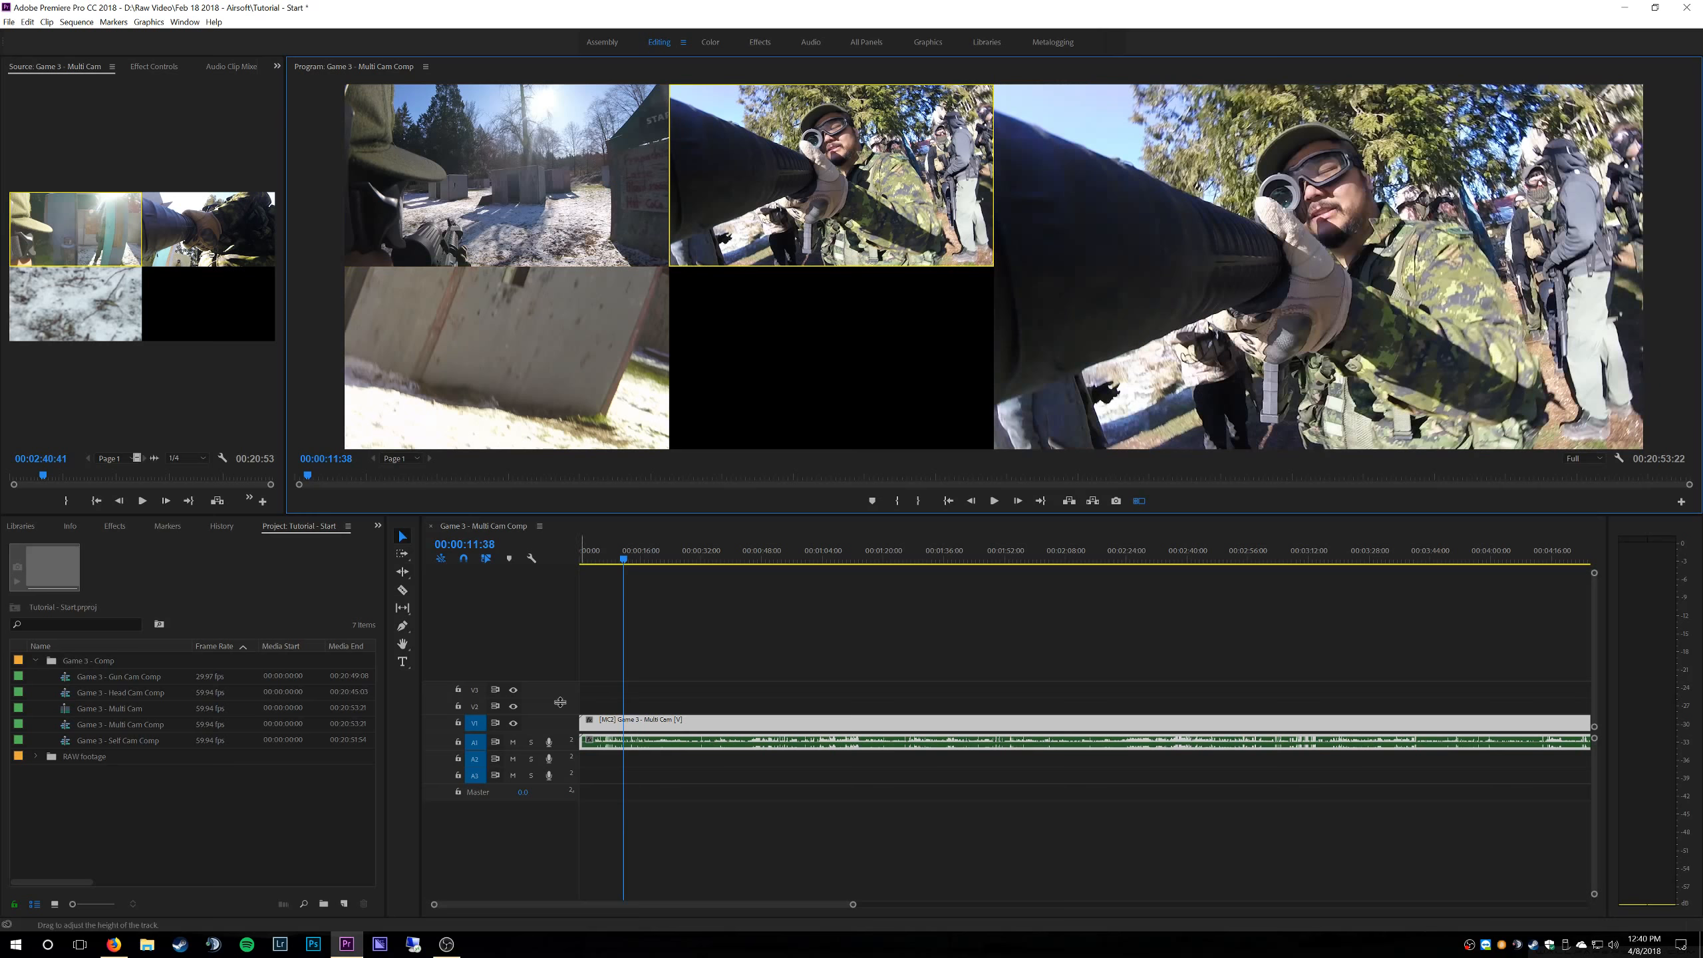
{"action": "left_click", "coordinate": [595, 426]}
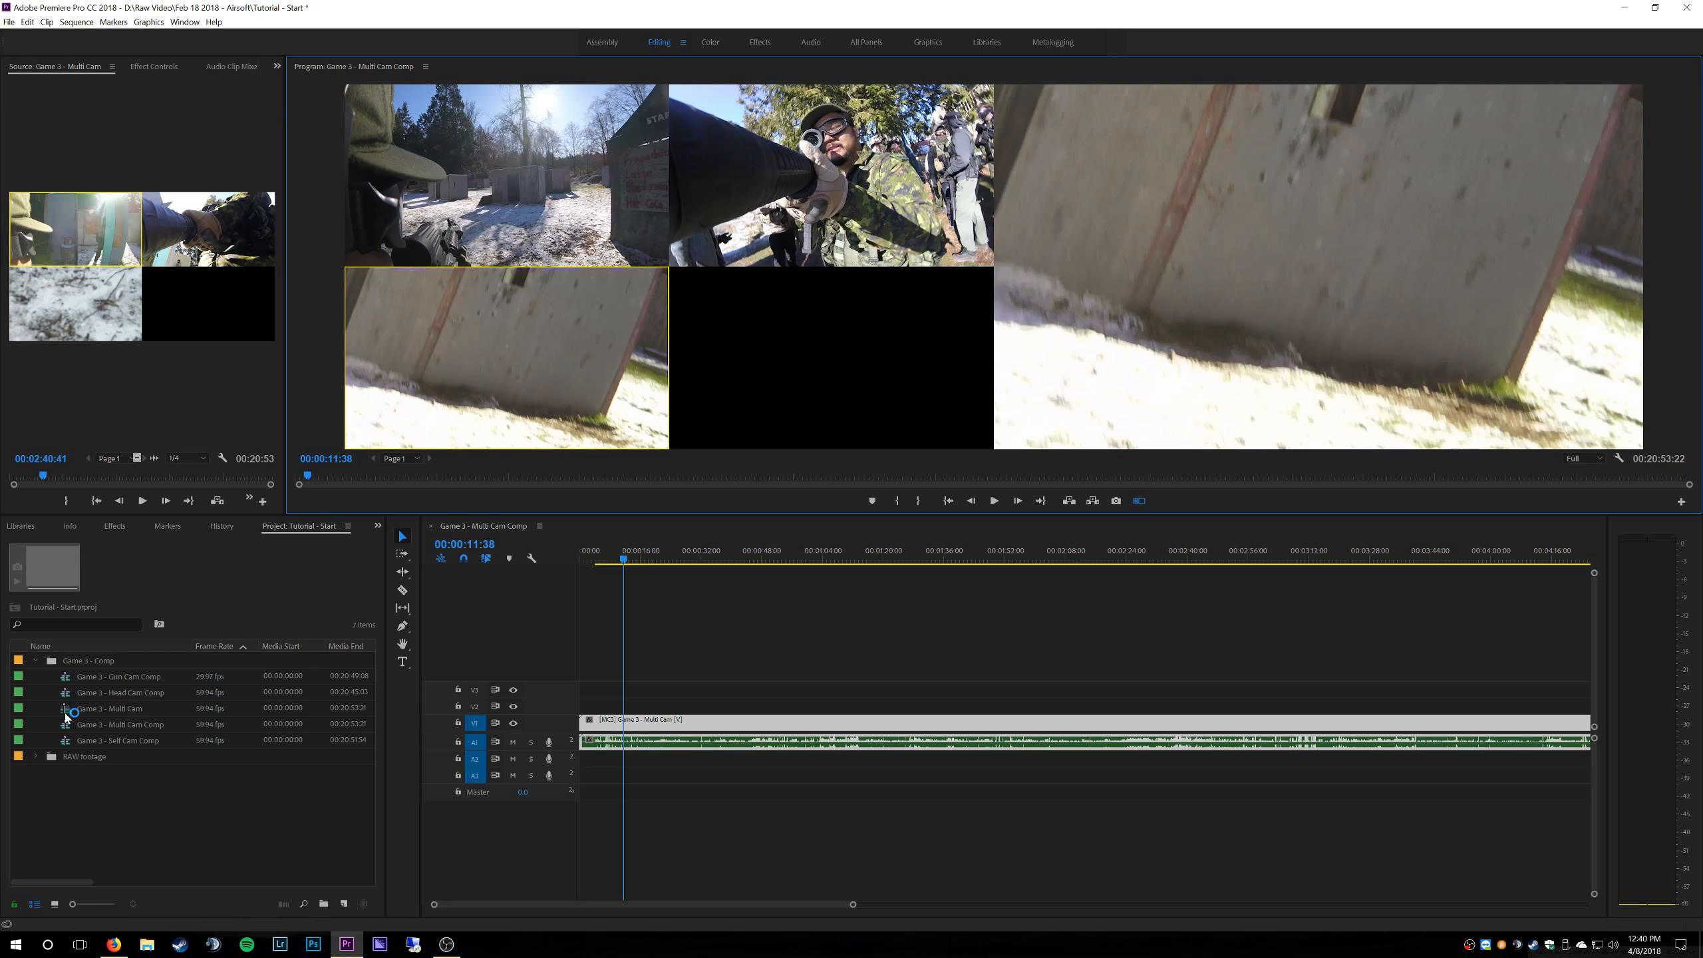
- Switch the stopped multi-camera clip from the third angle through the others, ending on the first angle
{"action": "left_click", "coordinate": [47, 22]}
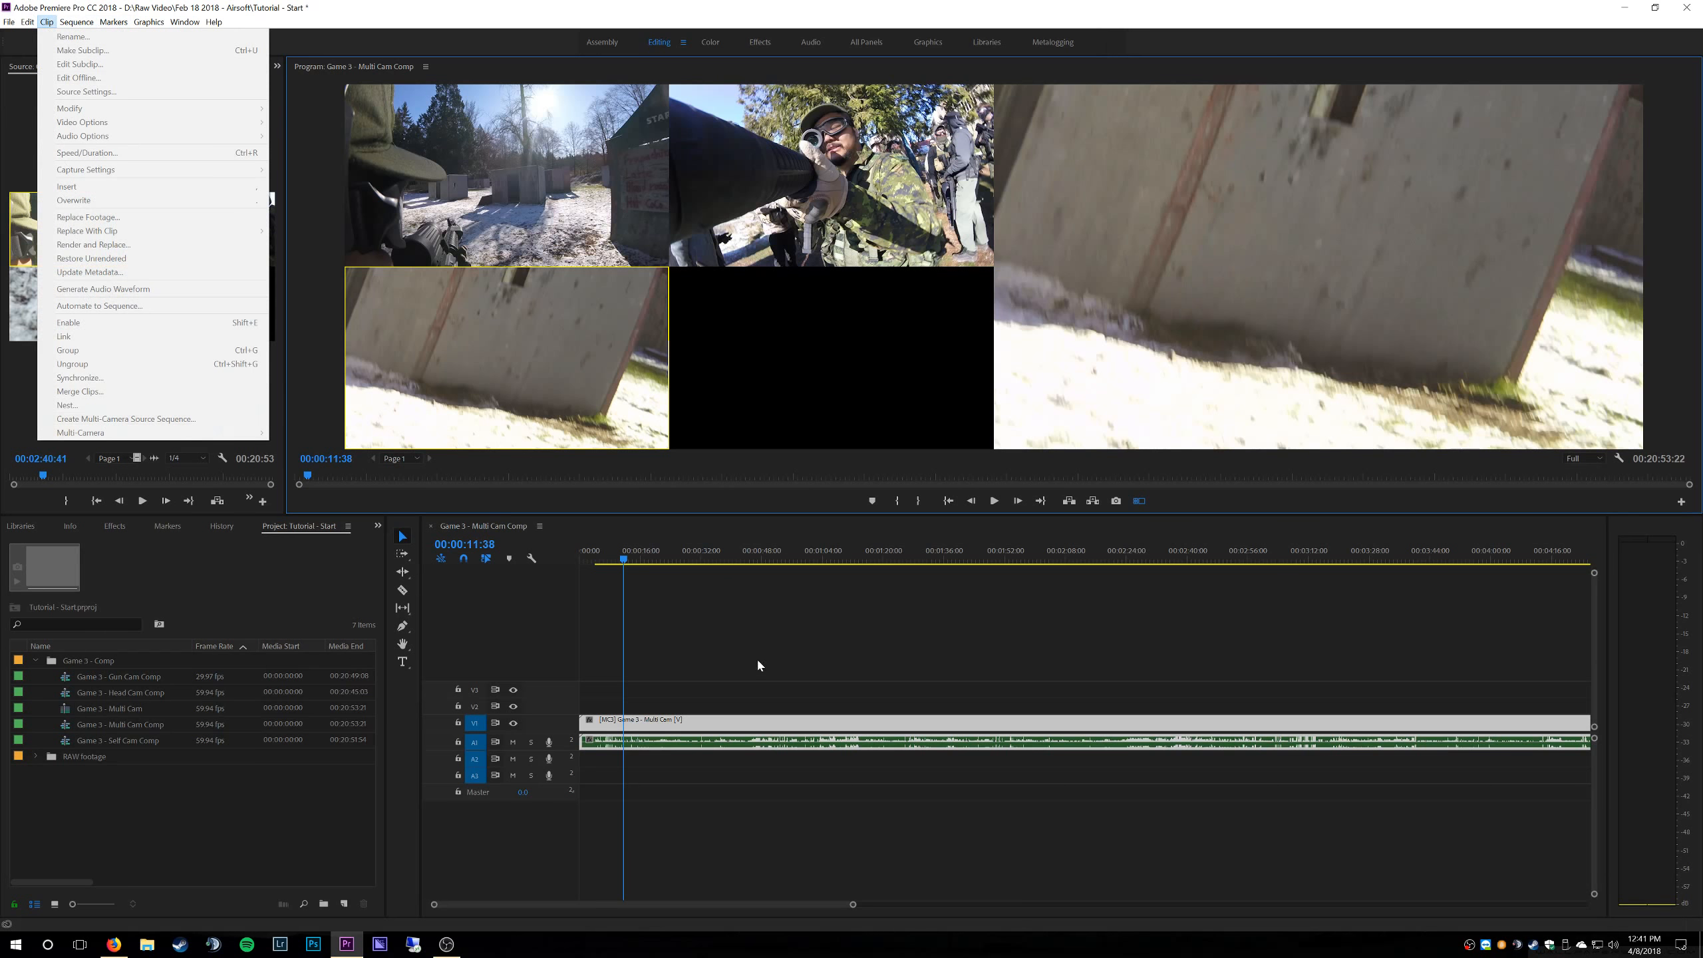
{"action": "left_click", "coordinate": [747, 629]}
{"action": "left_click", "coordinate": [606, 728]}
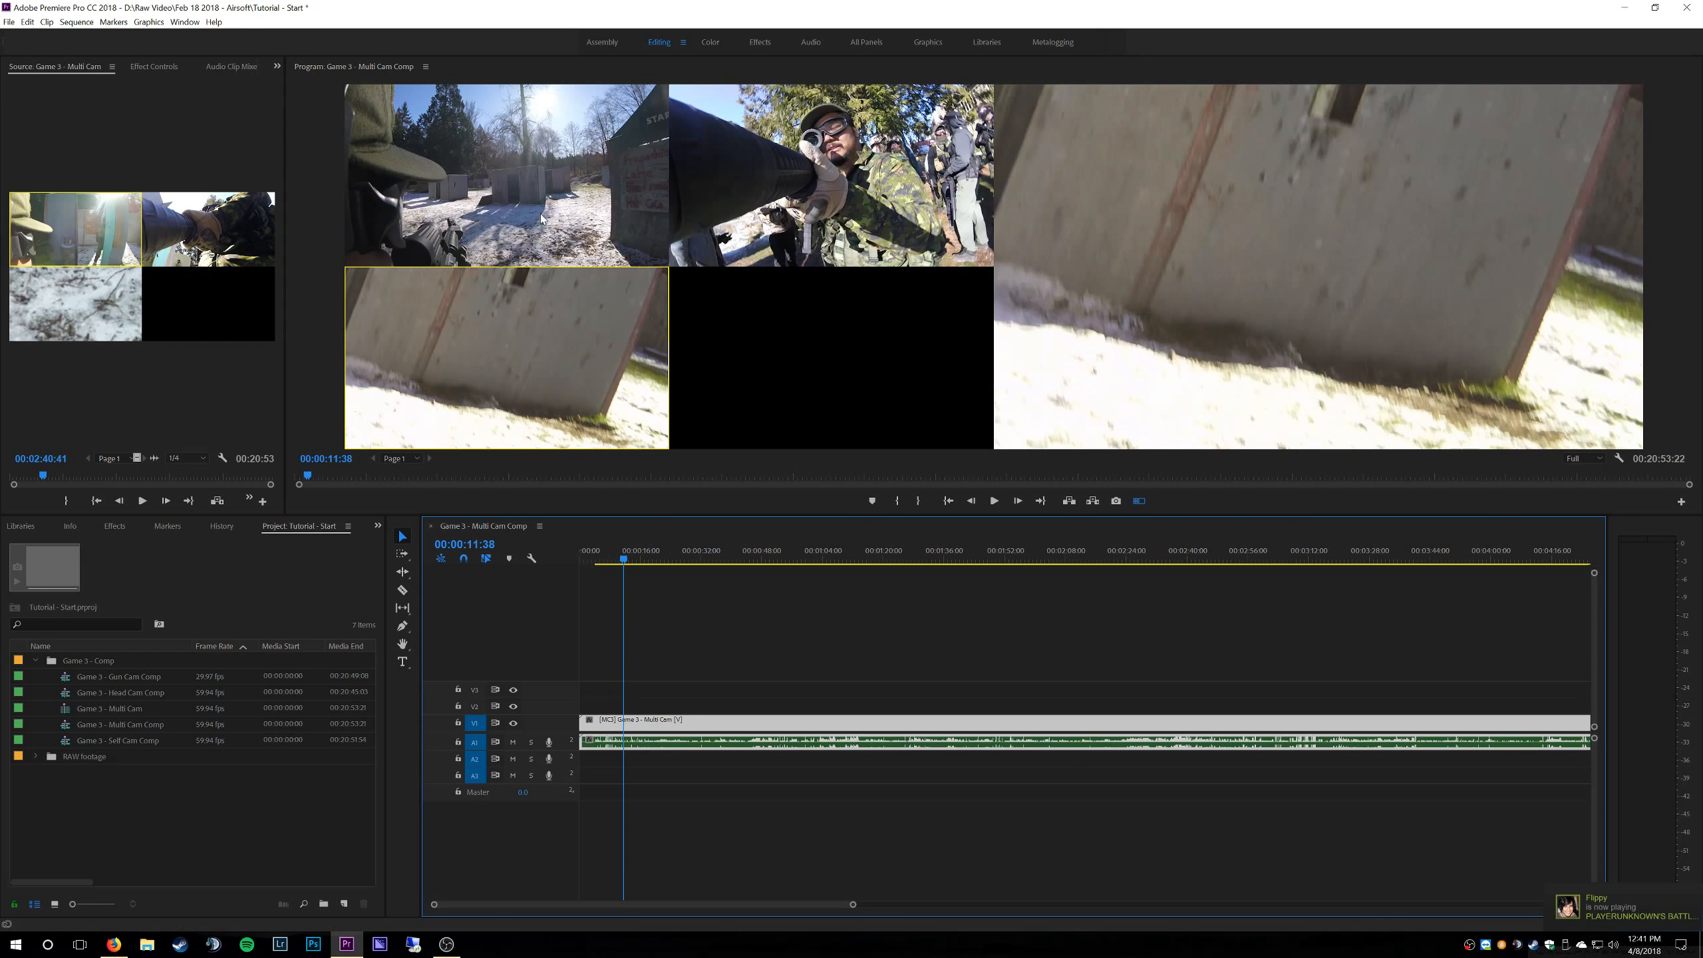
{"action": "left_click", "coordinate": [609, 149]}
{"action": "left_click", "coordinate": [846, 154]}
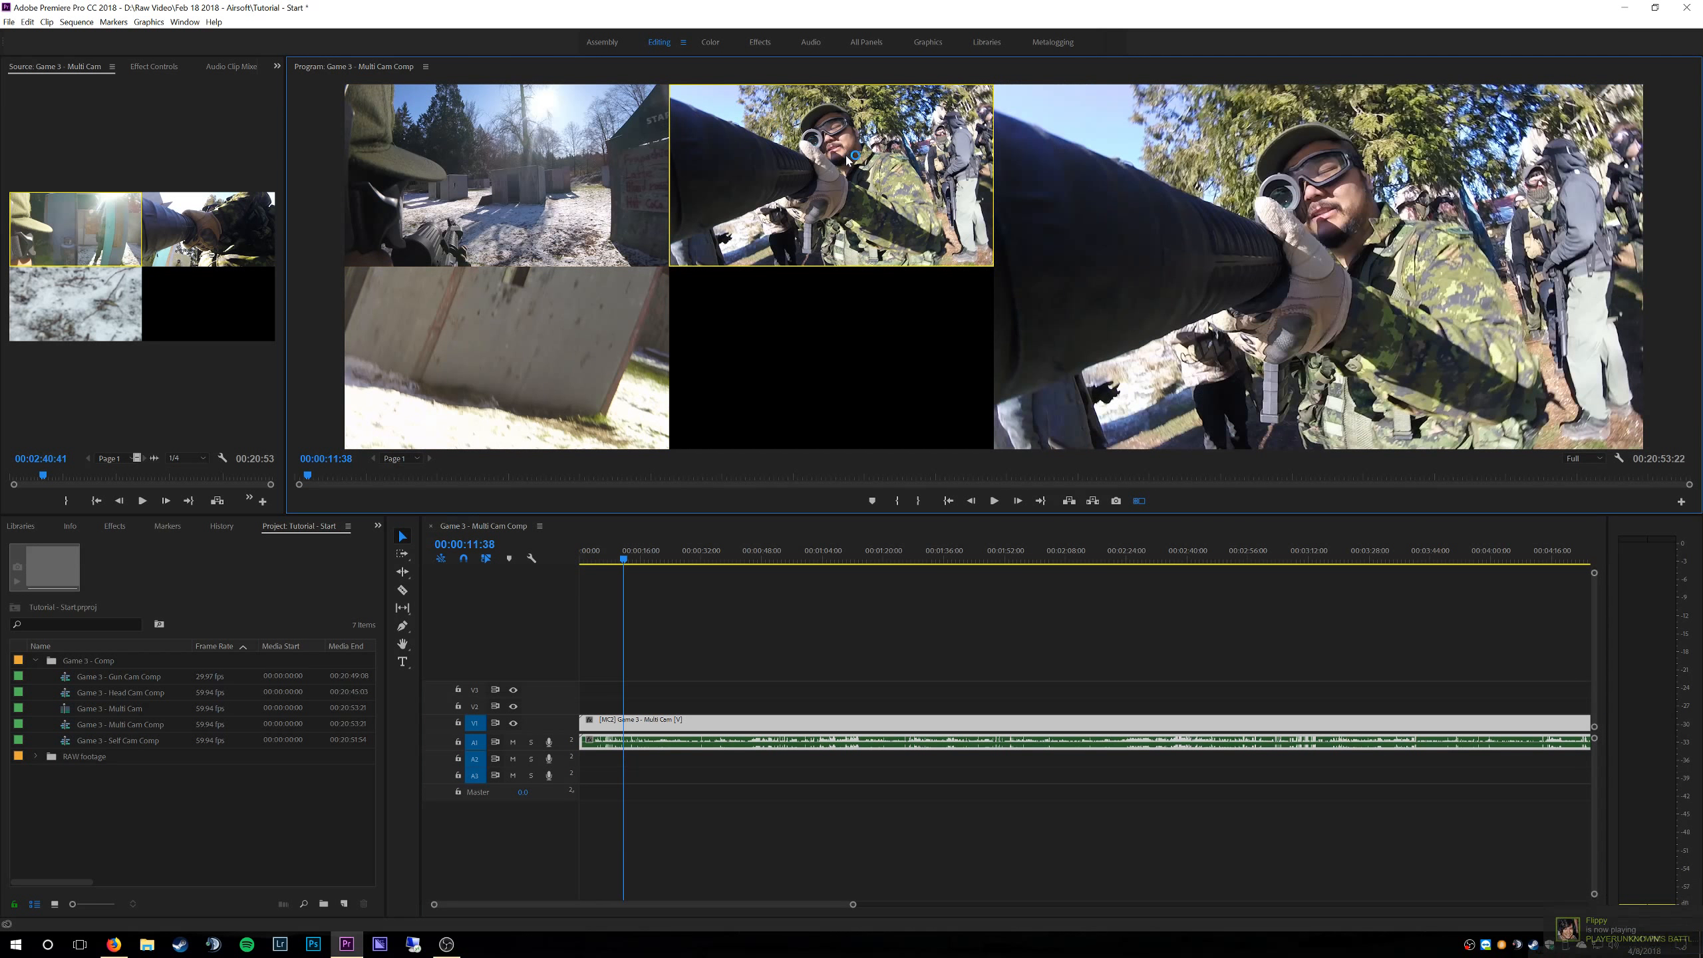
{"action": "left_click", "coordinate": [591, 355]}
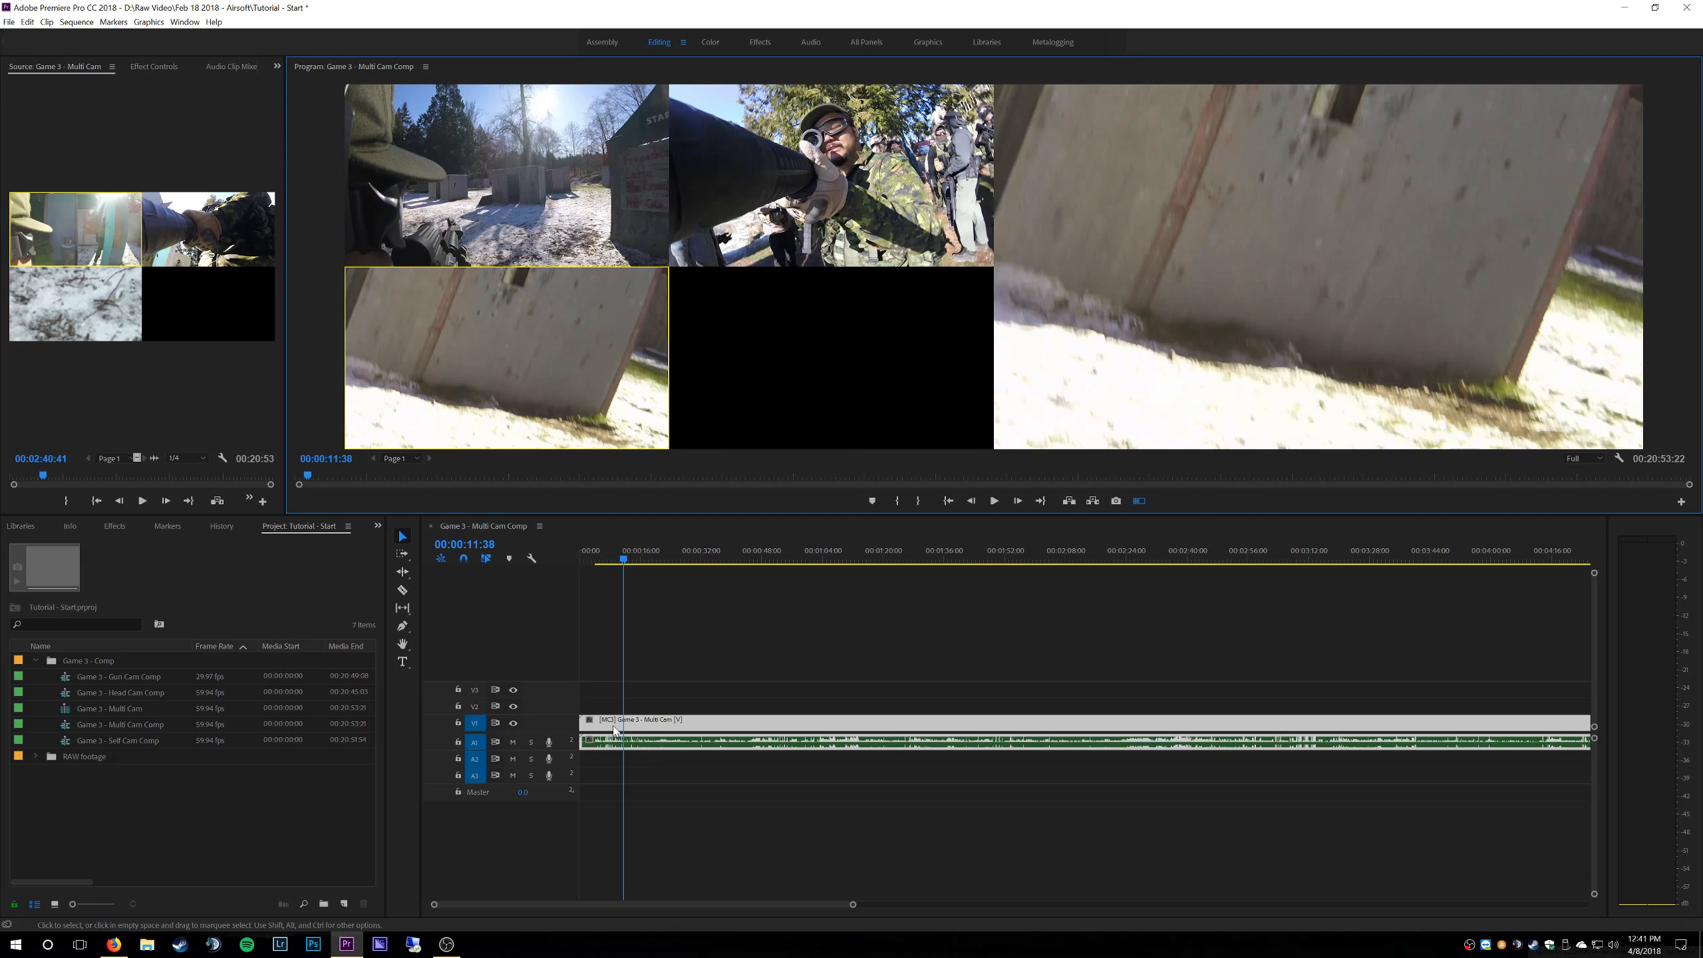
{"action": "left_click", "coordinate": [540, 204]}
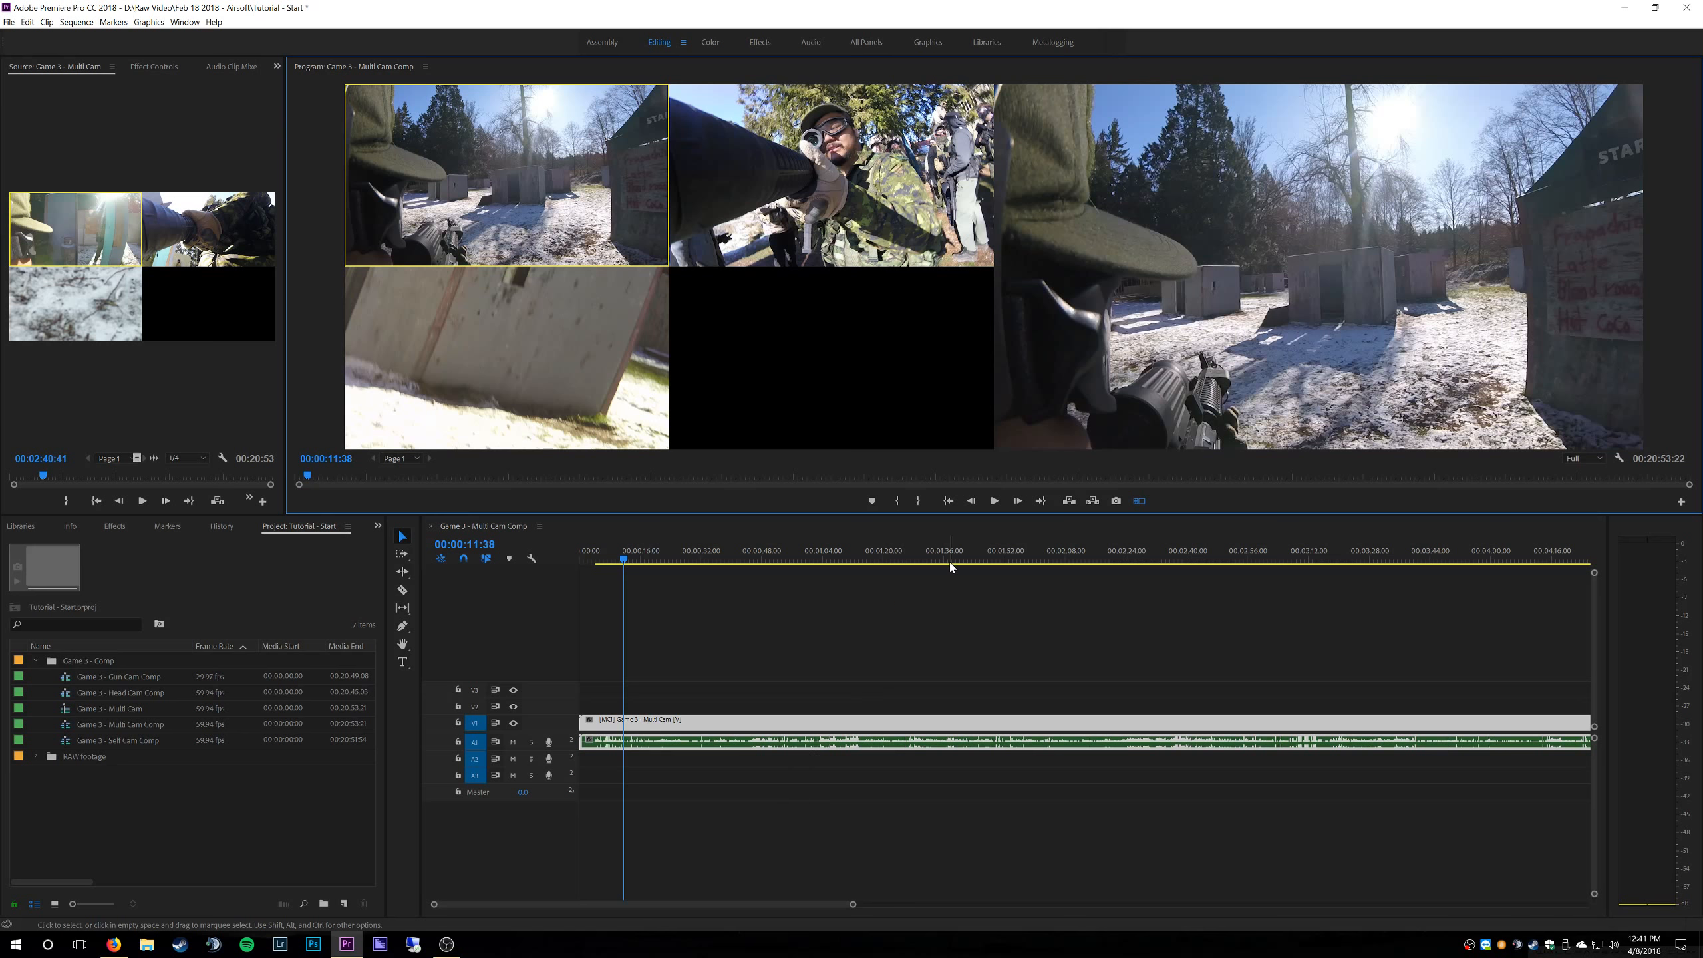
- Play the sequence at Full resolution, set the Program monitor's playback resolution to 1/4, and play it again to compare
{"action": "left_click", "coordinate": [702, 585]}
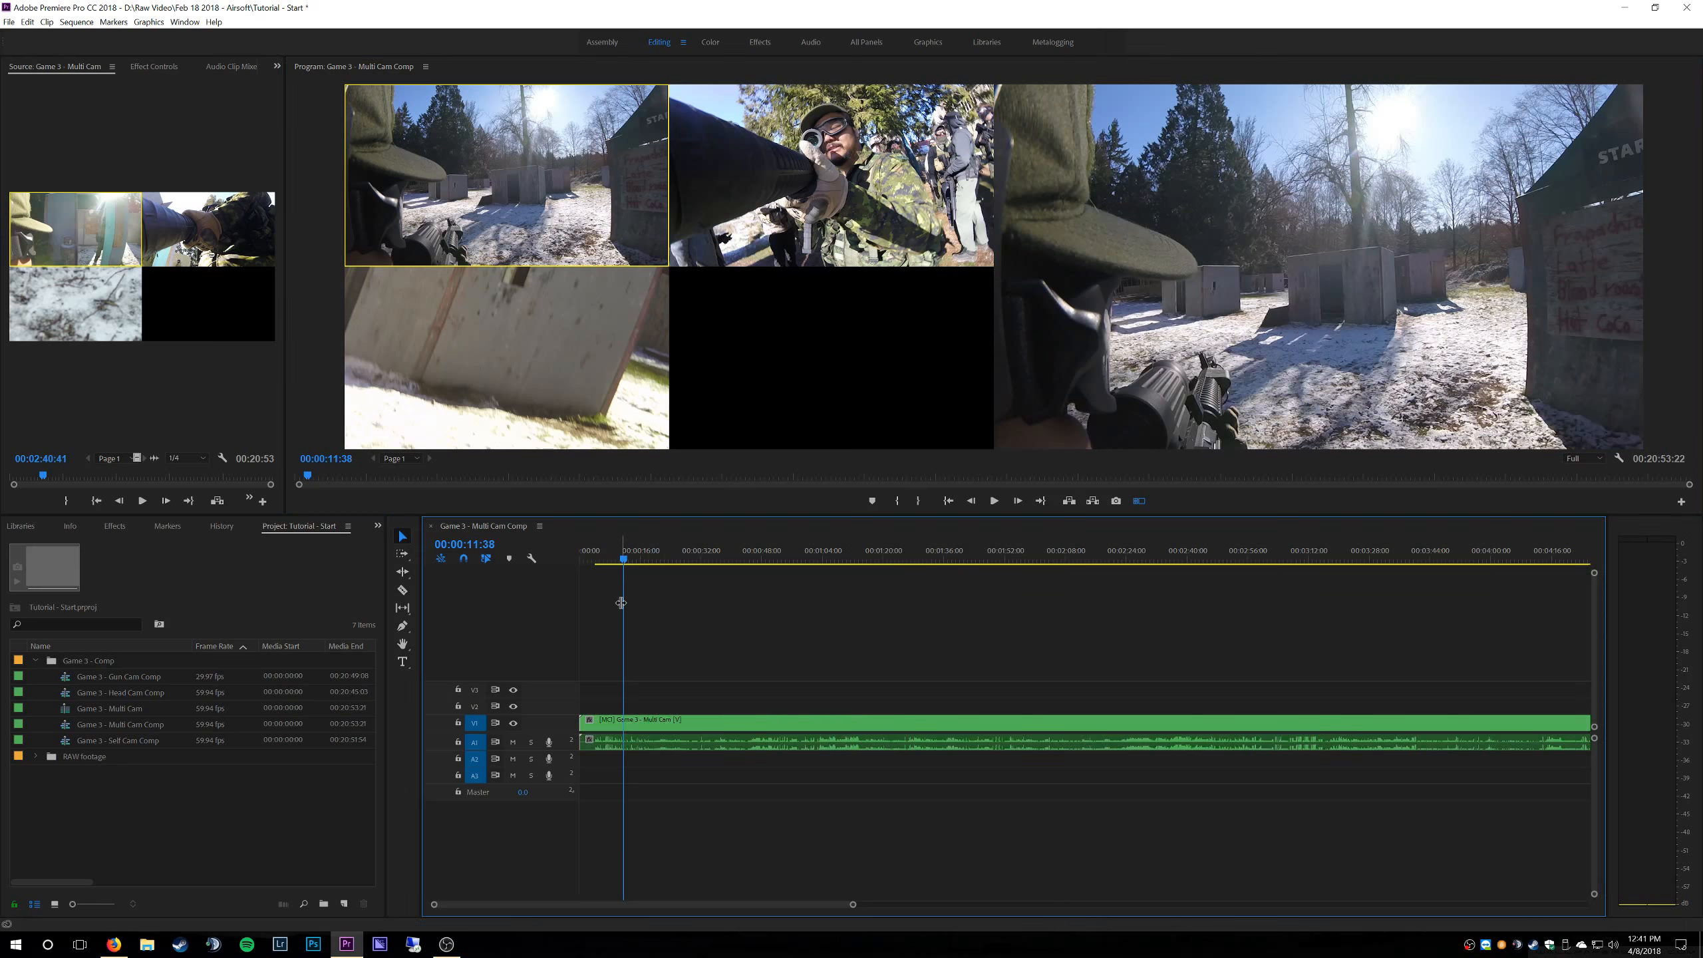
{"action": "key", "text": "space"}
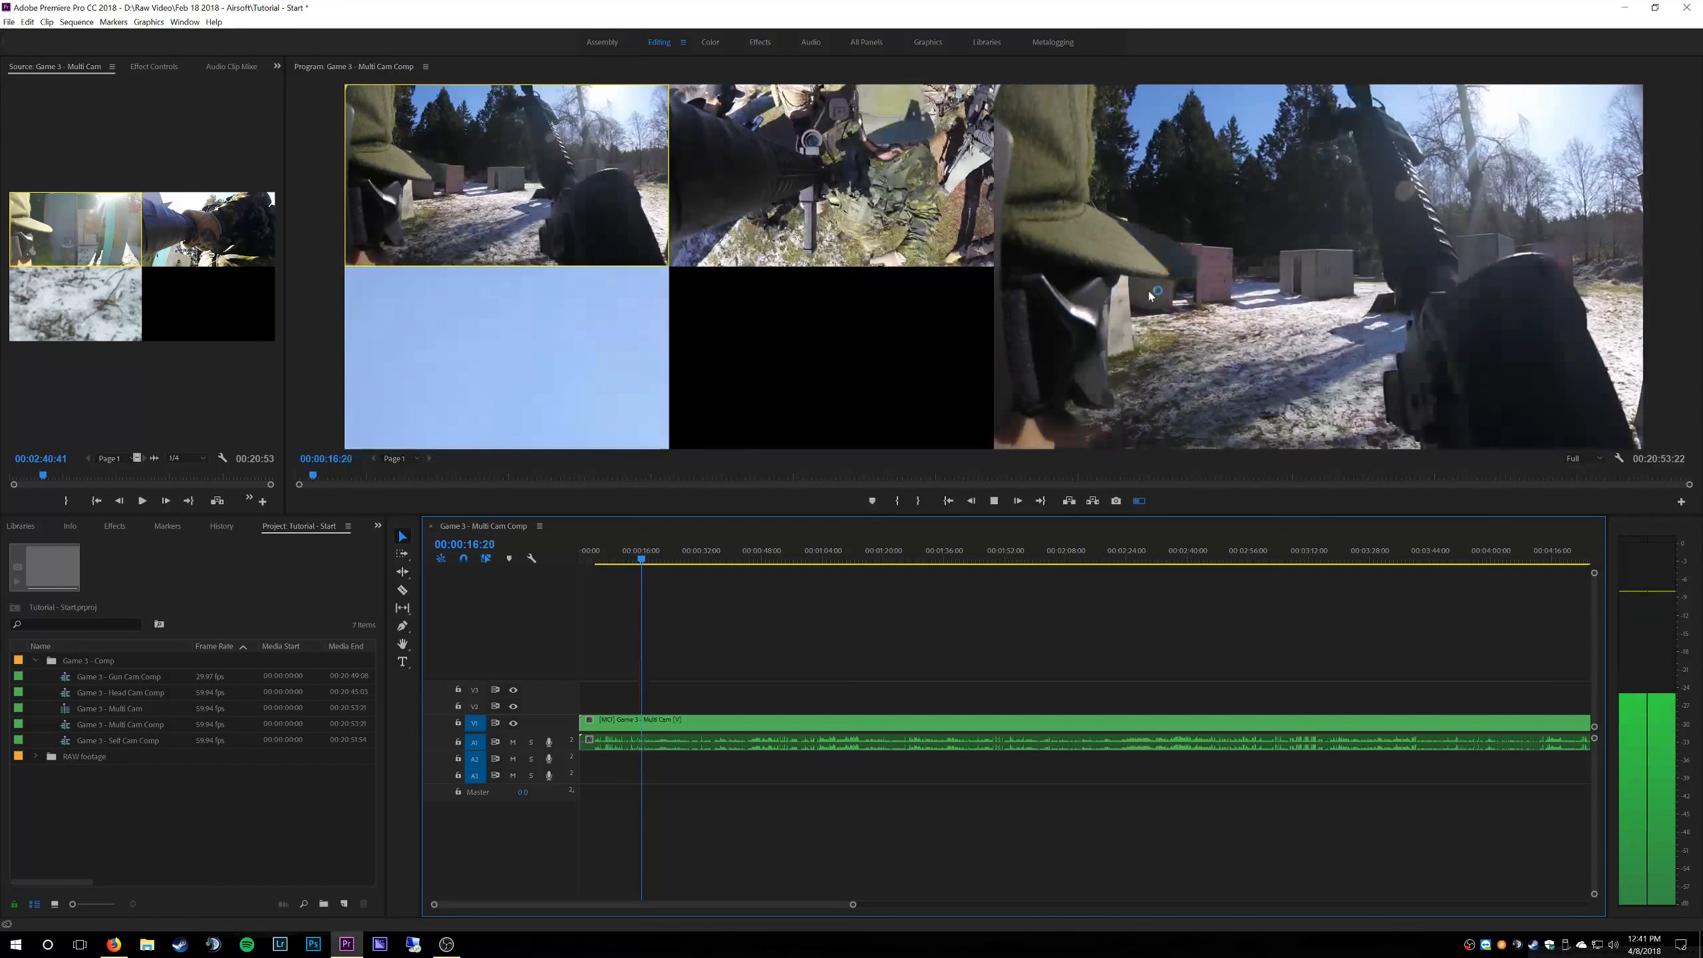
{"action": "key", "text": "space"}
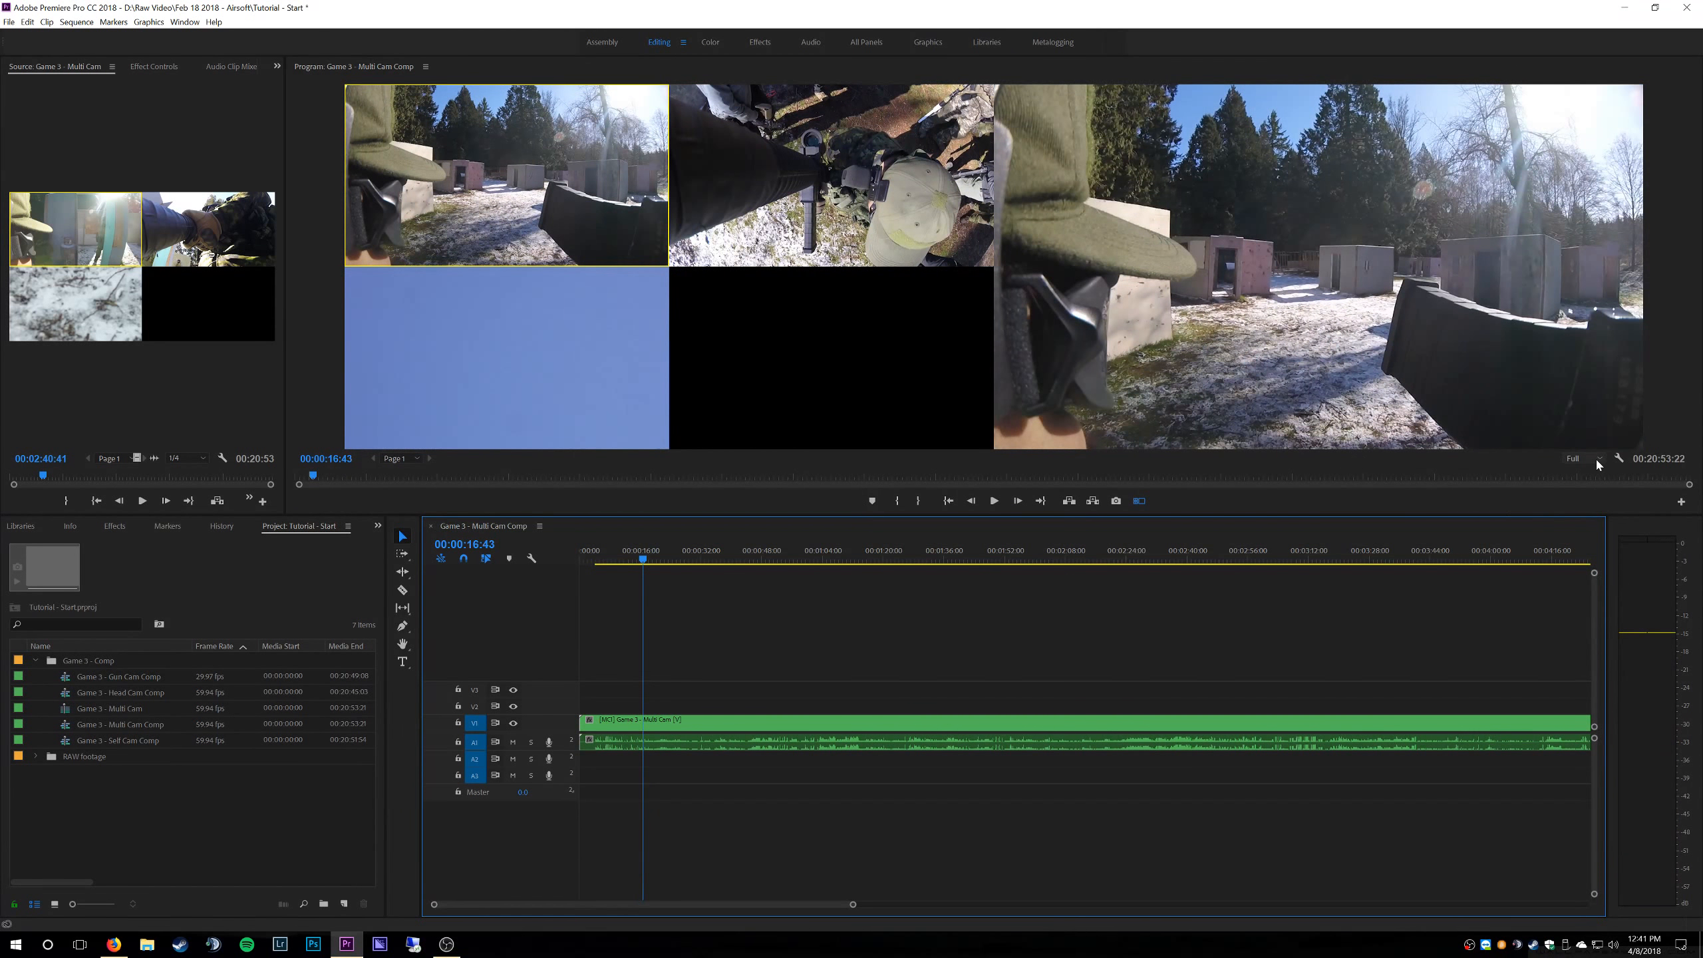
{"action": "left_click", "coordinate": [1596, 459]}
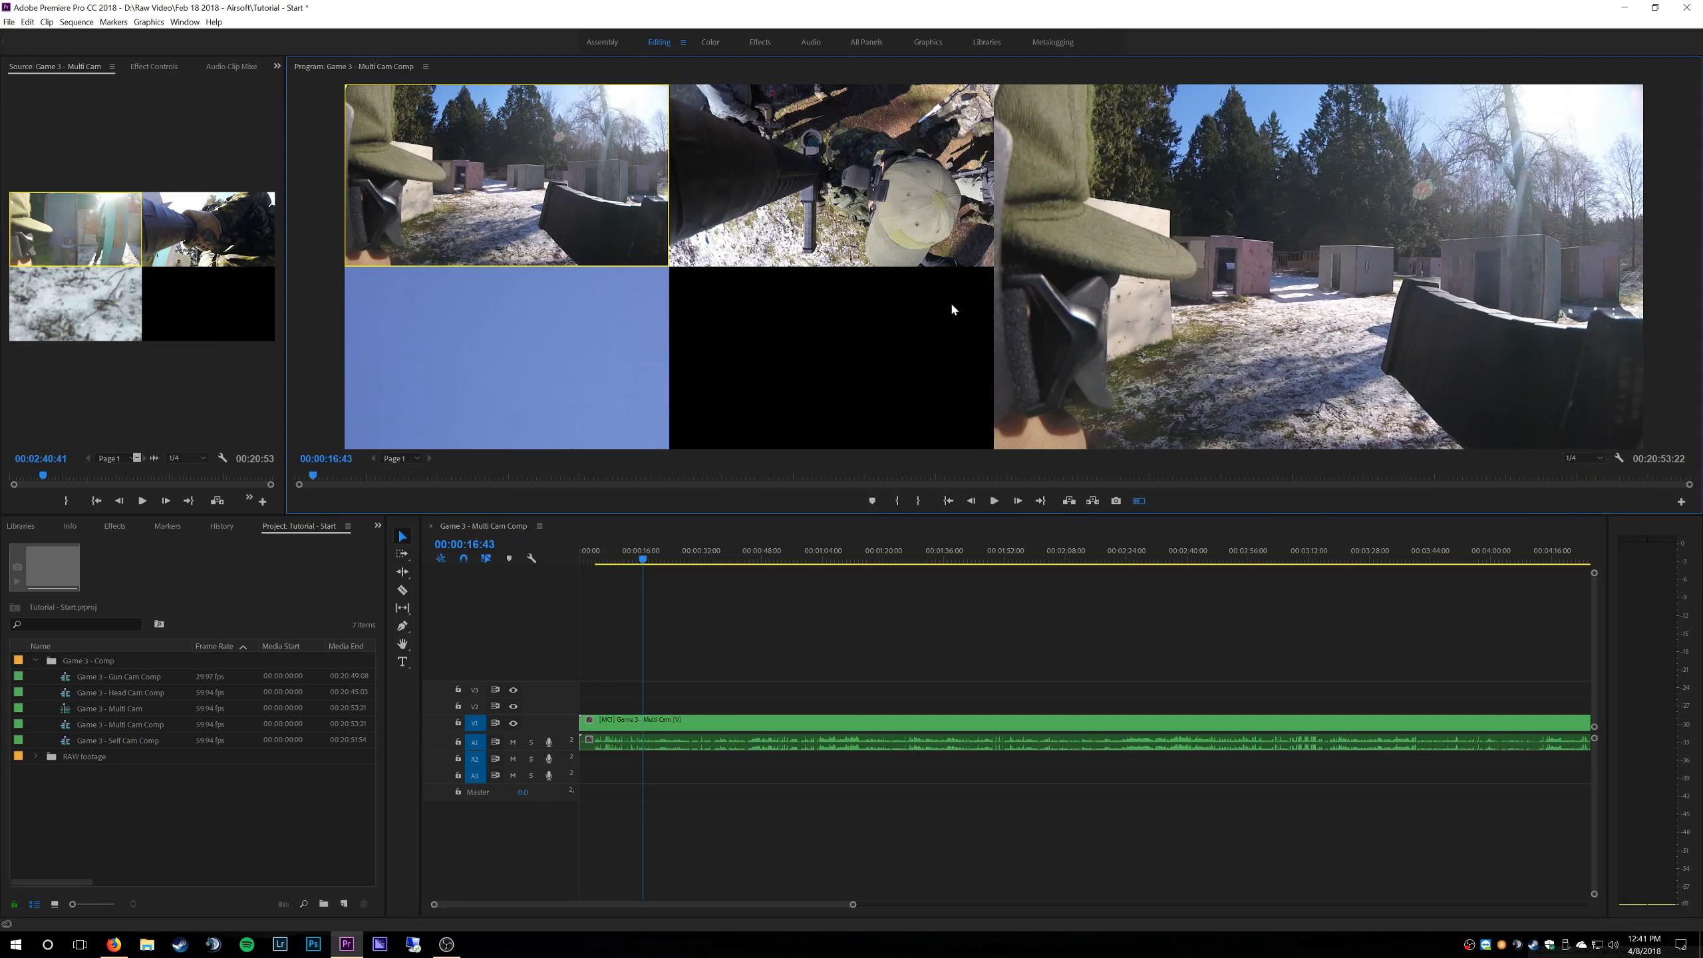
{"action": "left_click", "coordinate": [693, 615]}
{"action": "key", "text": "space"}
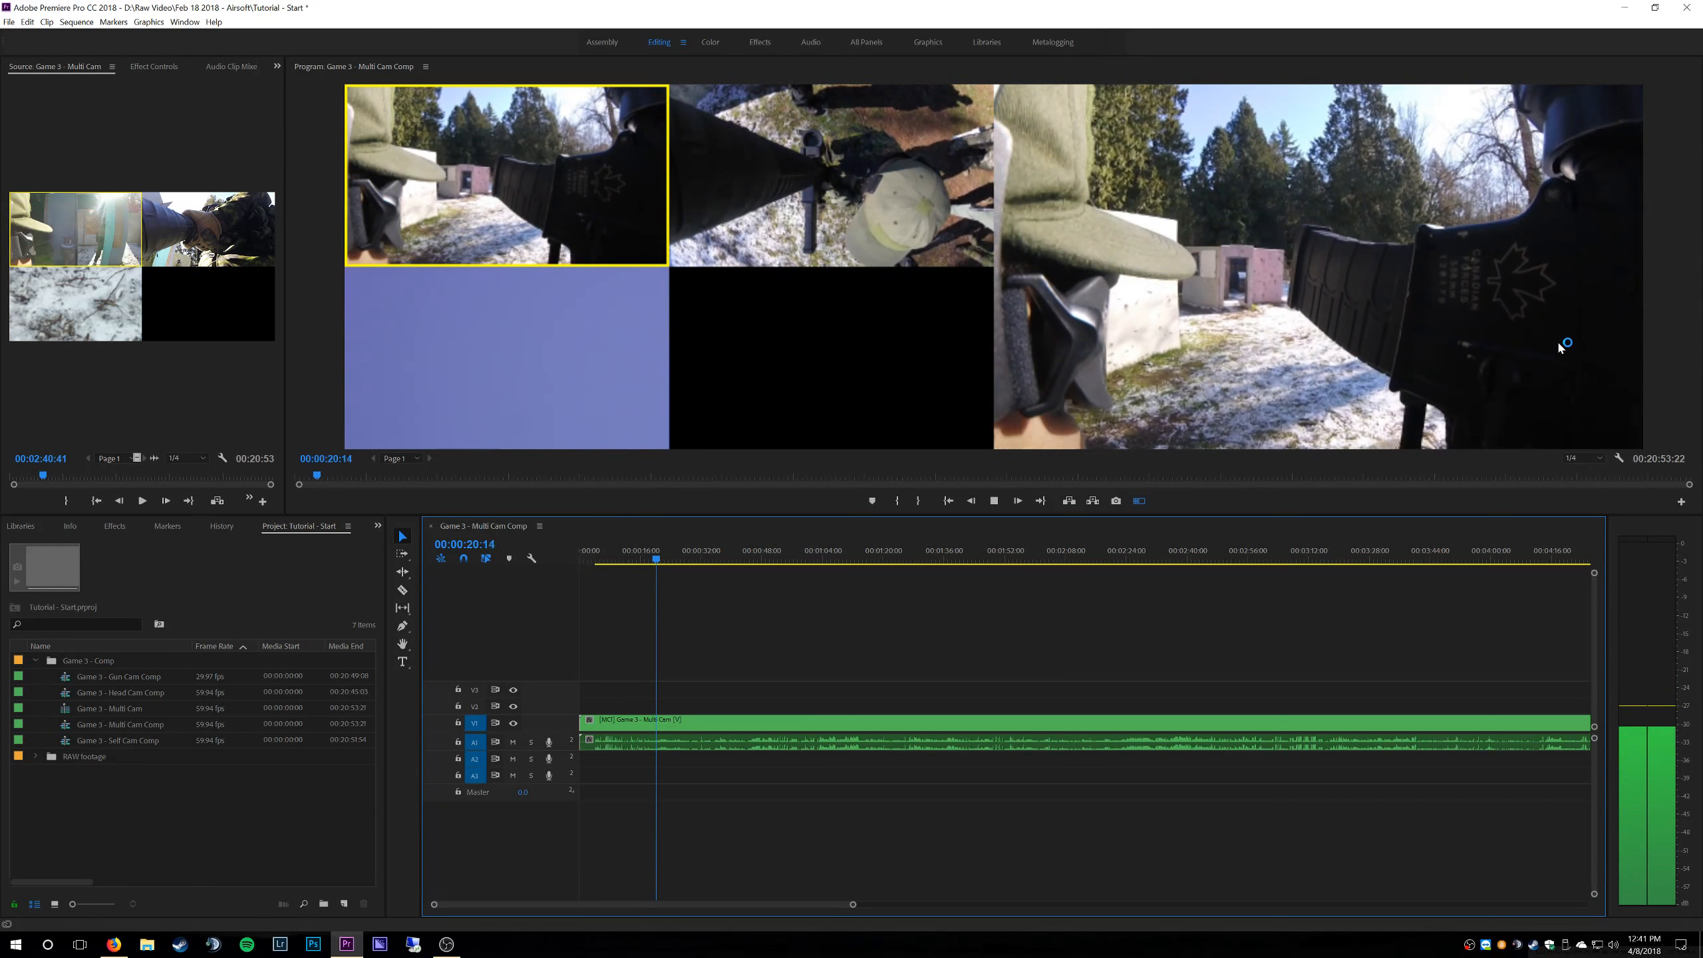
{"action": "key", "text": "space"}
- Try 1/8 playback resolution in the Program monitor with a short playback, and return it to 1/4
{"action": "left_click", "coordinate": [1583, 459]}
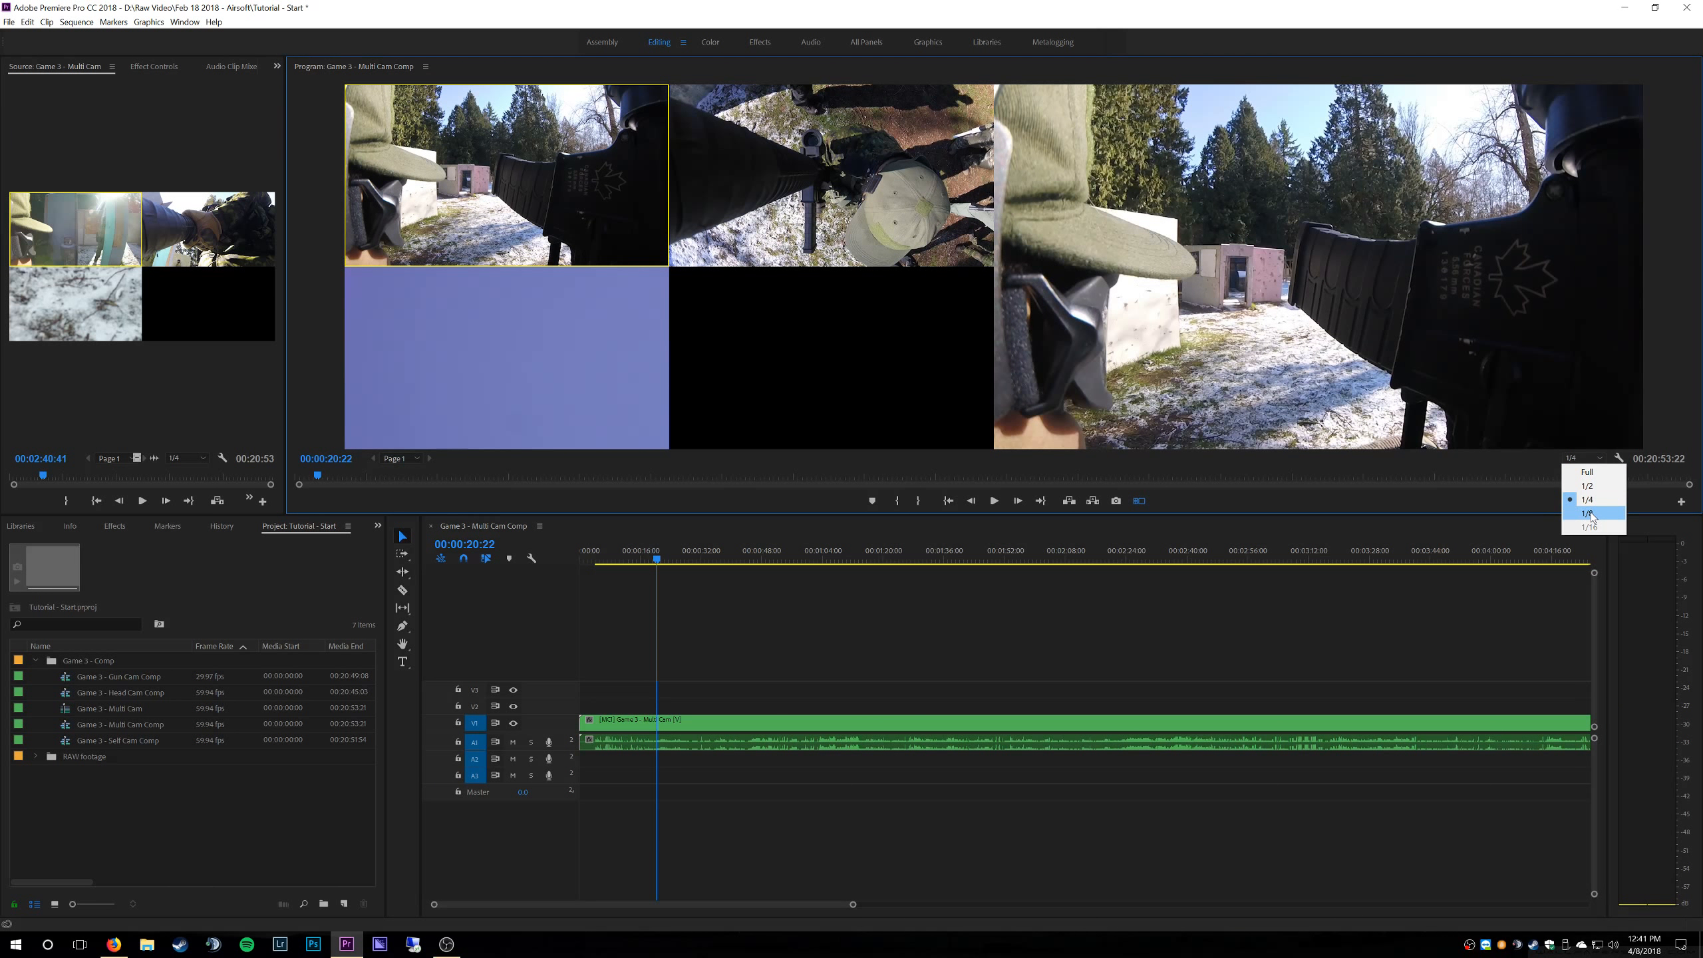
{"action": "left_click", "coordinate": [1589, 513]}
{"action": "key", "text": "space"}
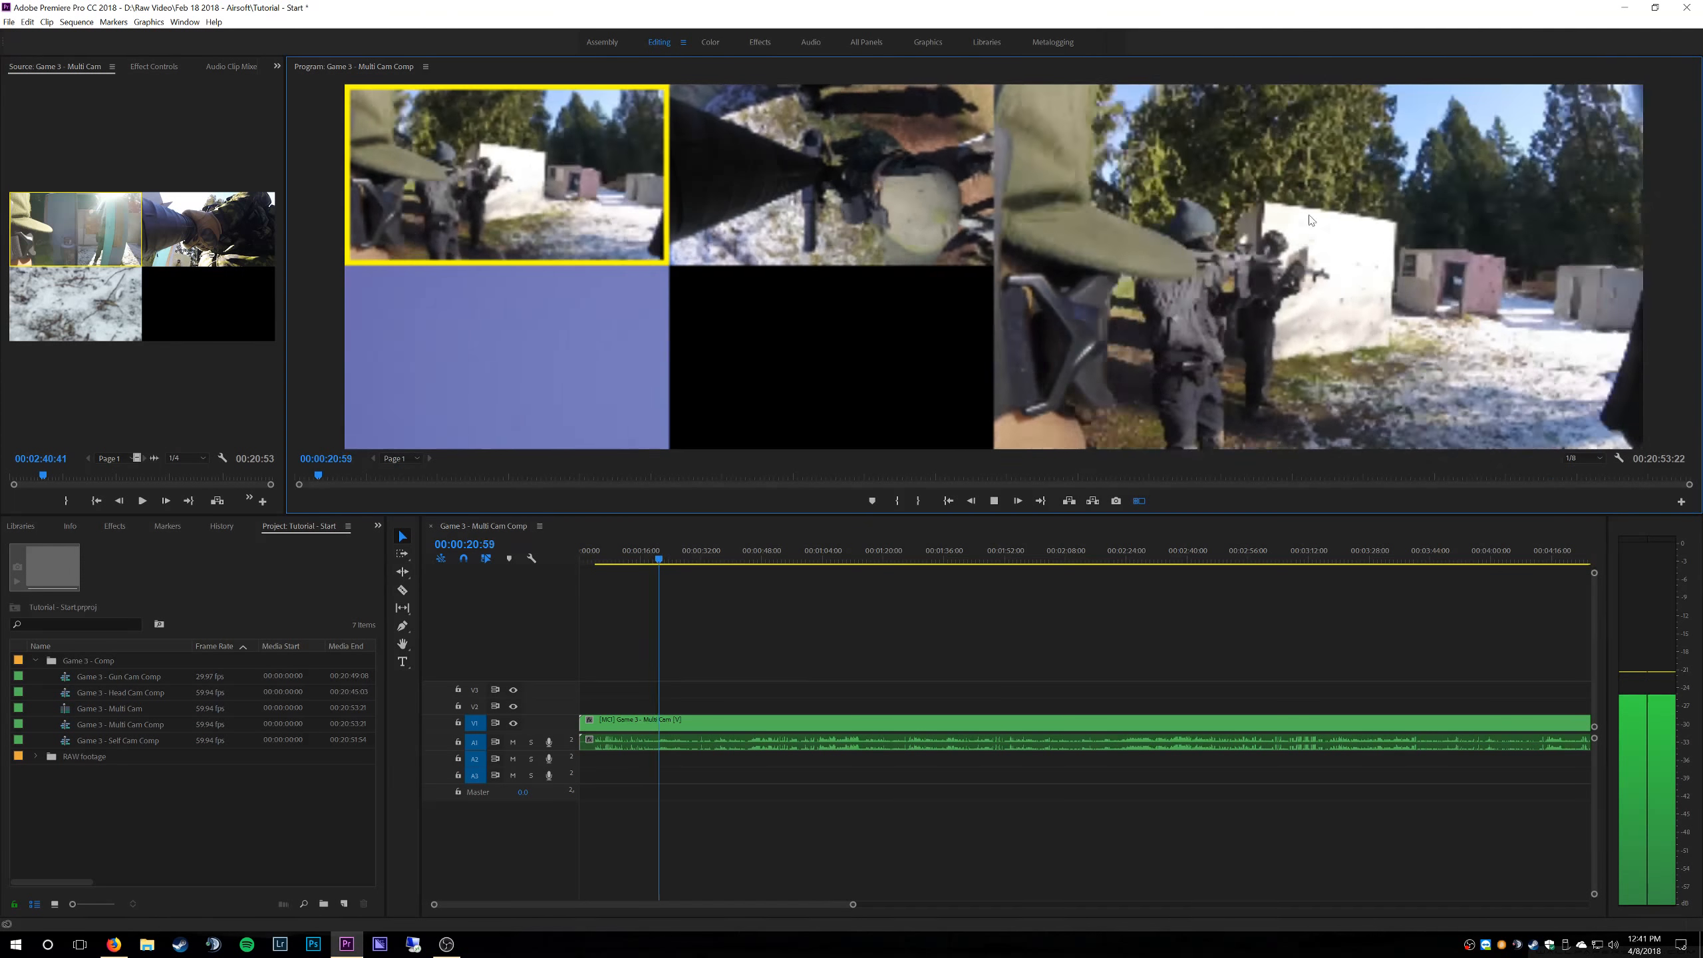
{"action": "key", "text": "space"}
{"action": "left_click", "coordinate": [1595, 457]}
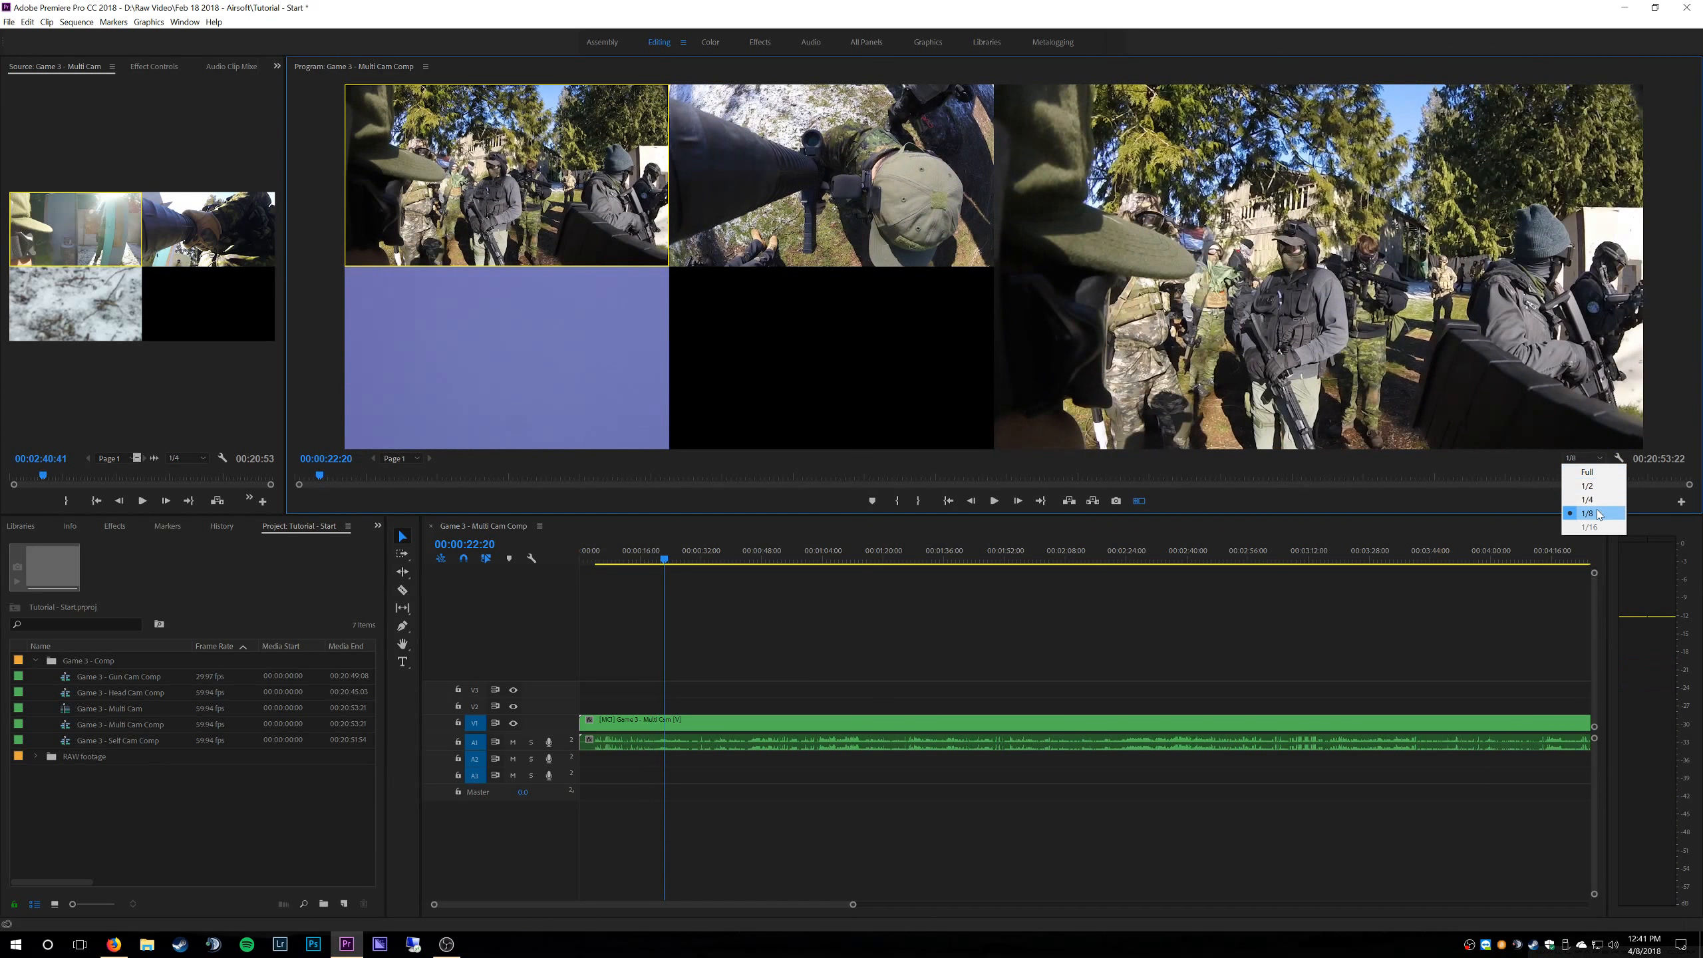
{"action": "left_click", "coordinate": [1599, 500]}
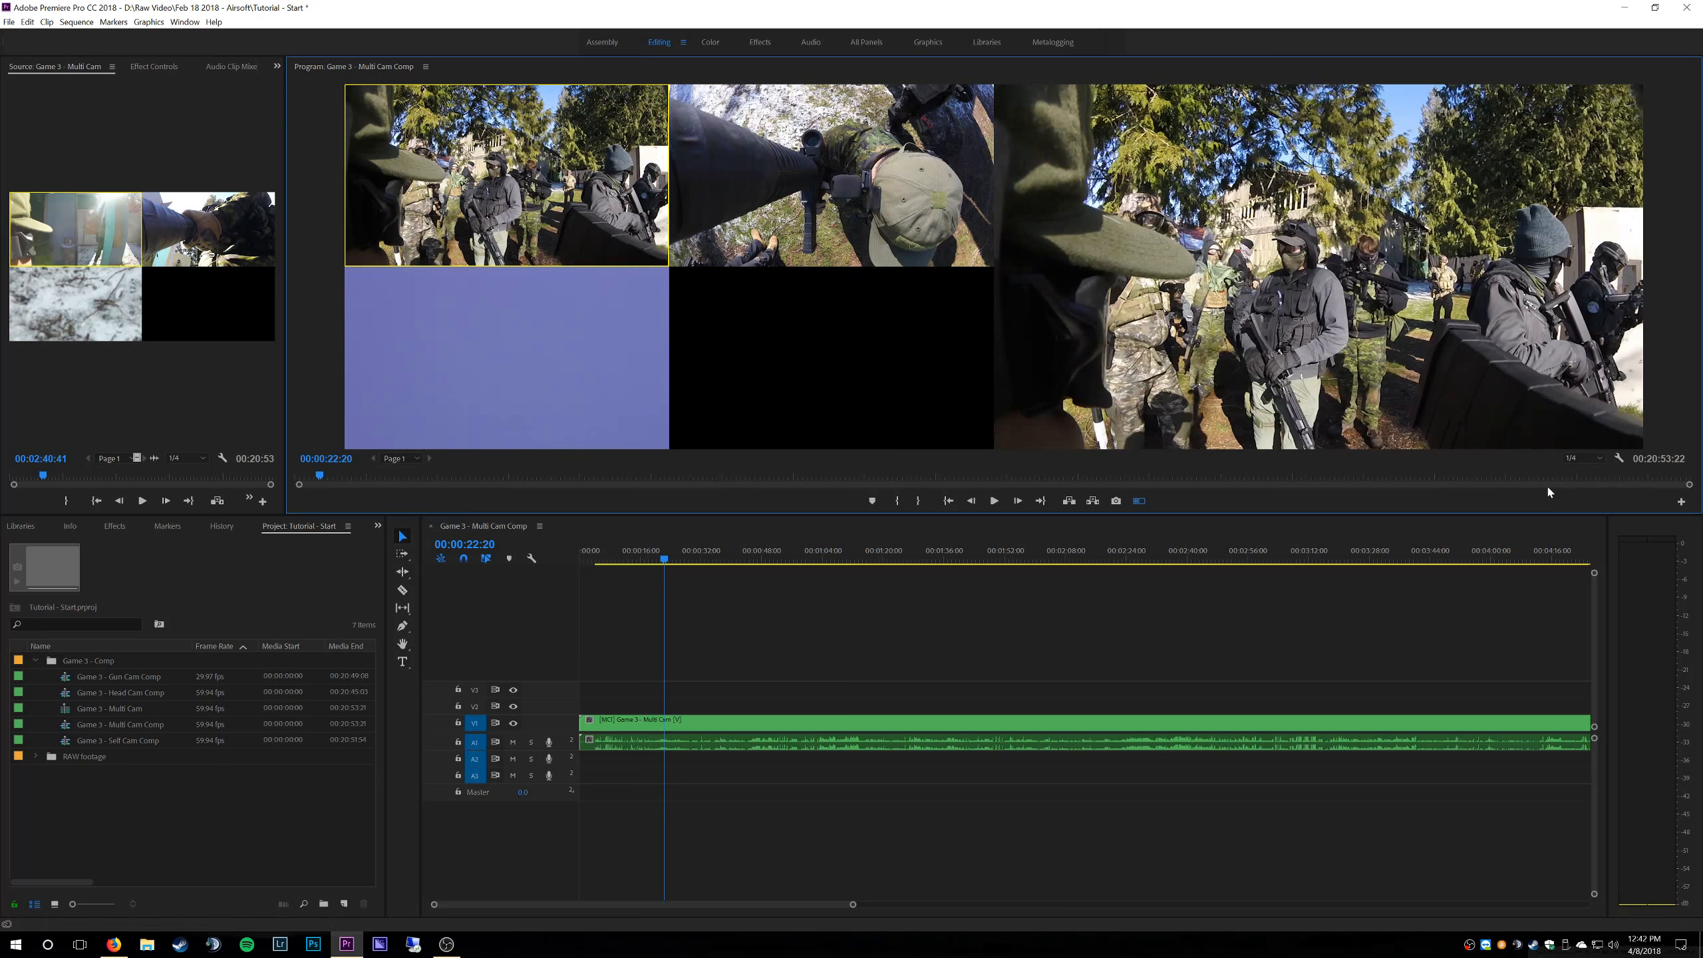
{"action": "left_click", "coordinate": [1593, 458]}
{"action": "left_click", "coordinate": [796, 630]}
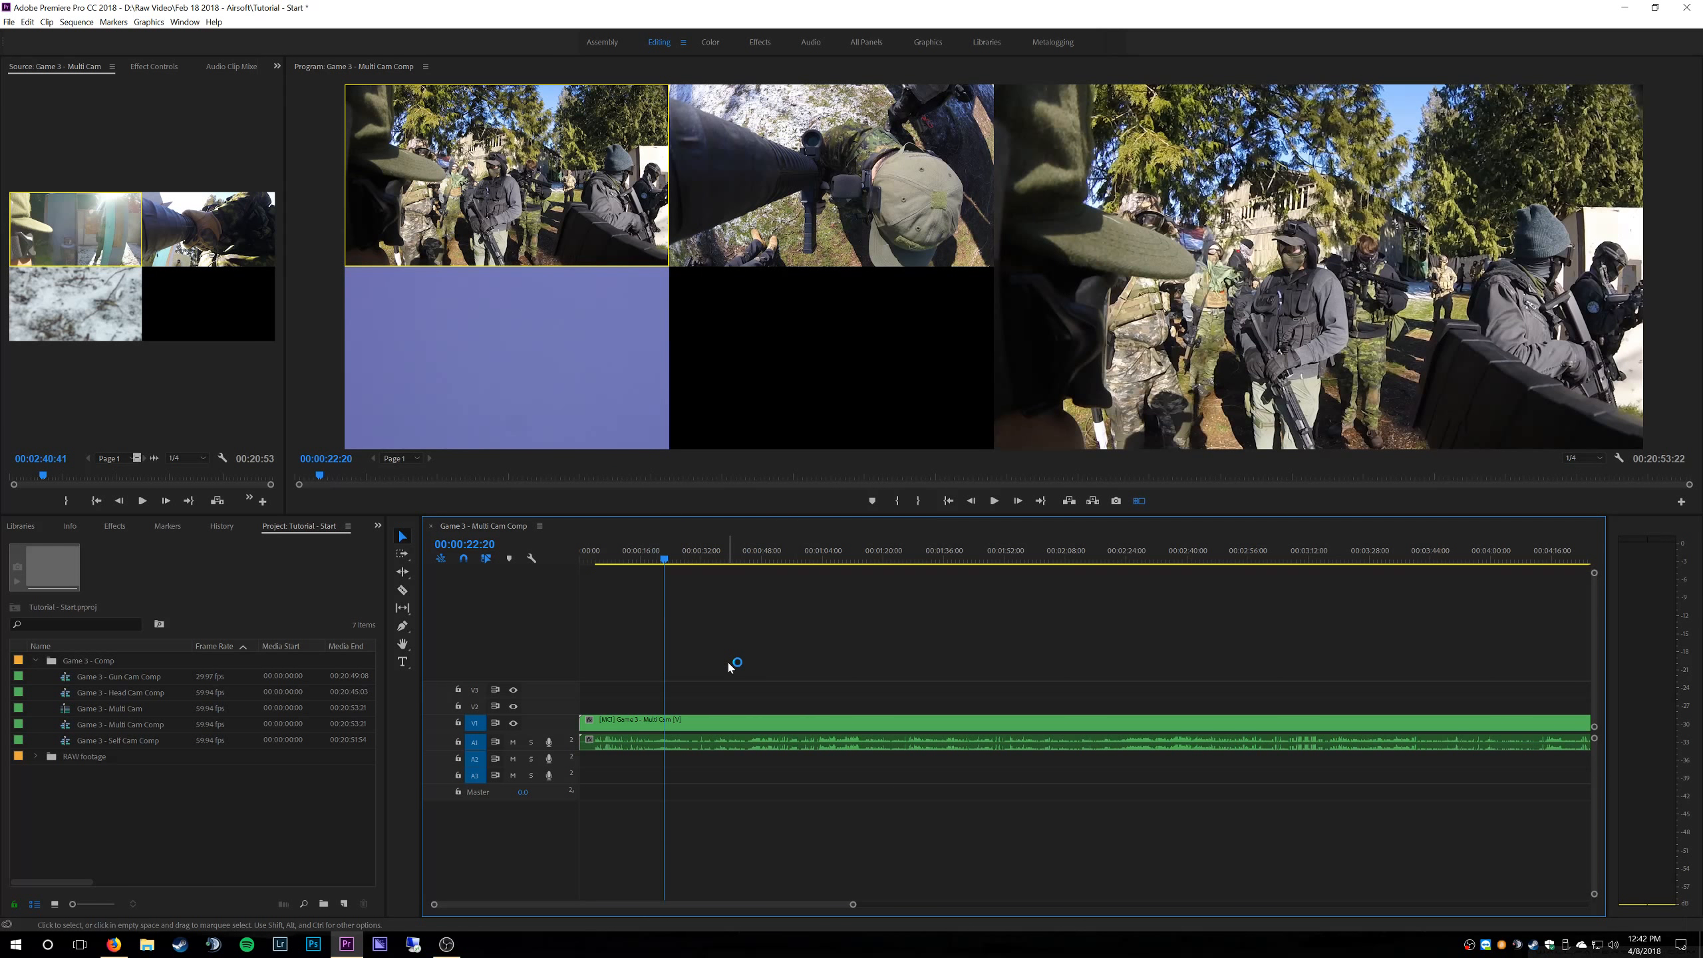
- Scrub and play through the timeline to find the game's start, stopping the playhead at 00:02:14:43
{"action": "left_click_drag", "start_coordinate": [666, 559], "coordinate": [1170, 580]}
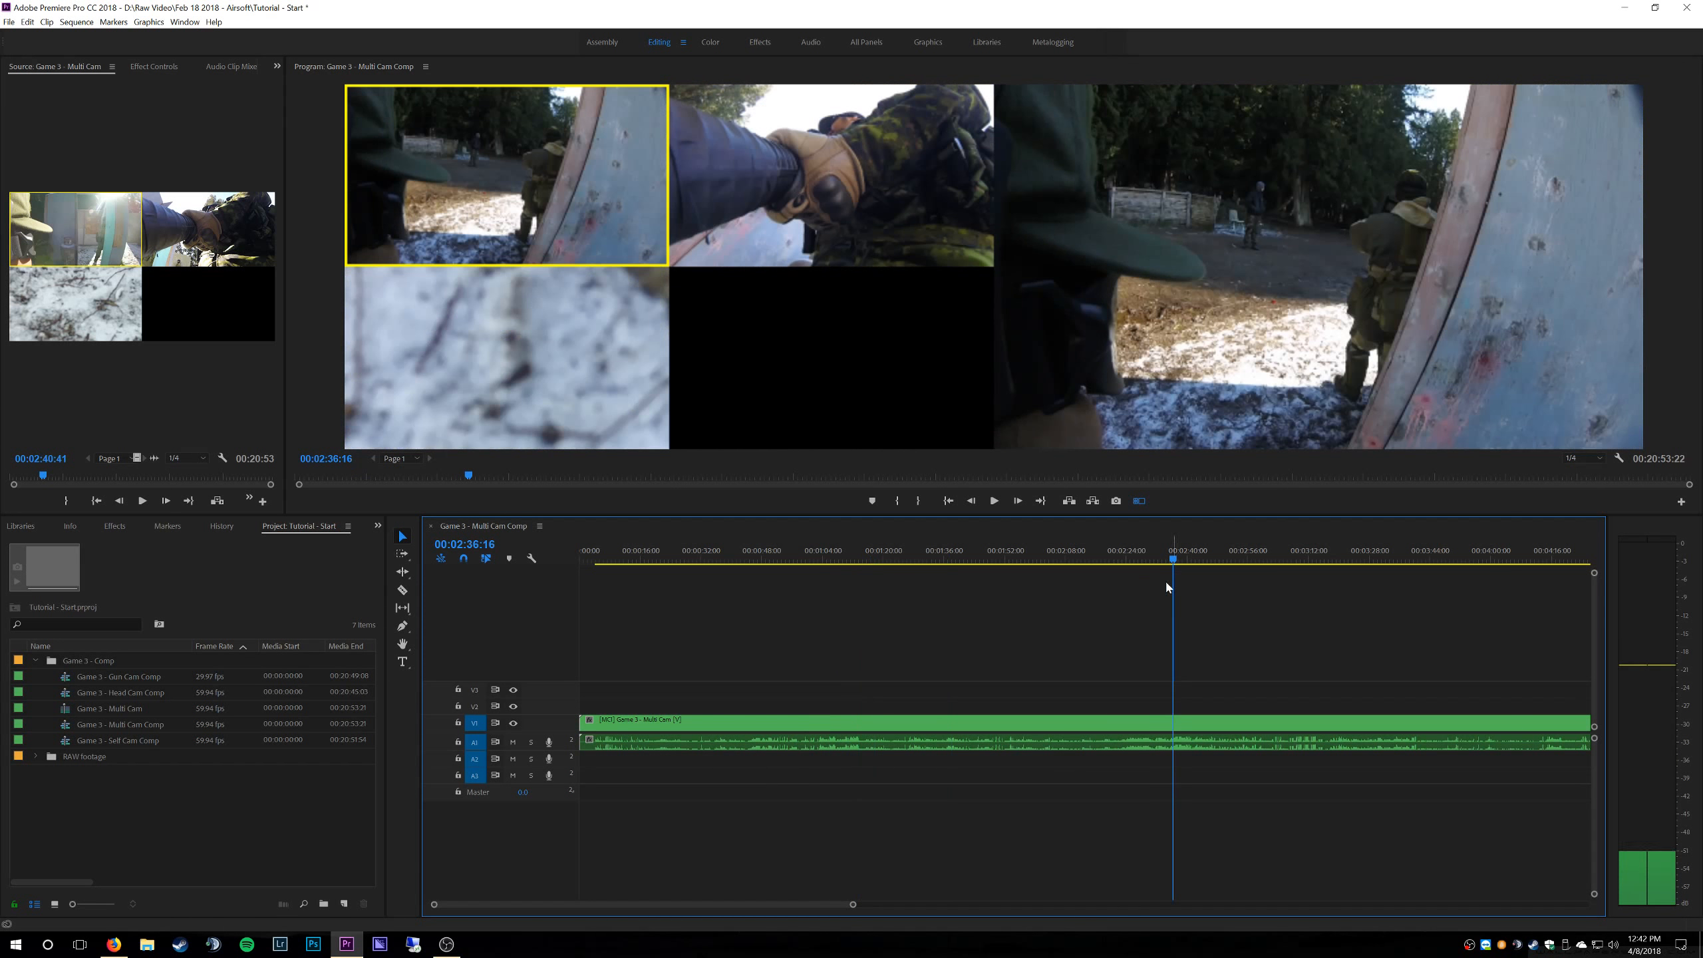
{"action": "key", "text": "backslash"}
{"action": "key", "text": "backslash"}
{"action": "left_click_drag", "start_coordinate": [902, 560], "coordinate": [949, 566]}
{"action": "key", "text": "space"}
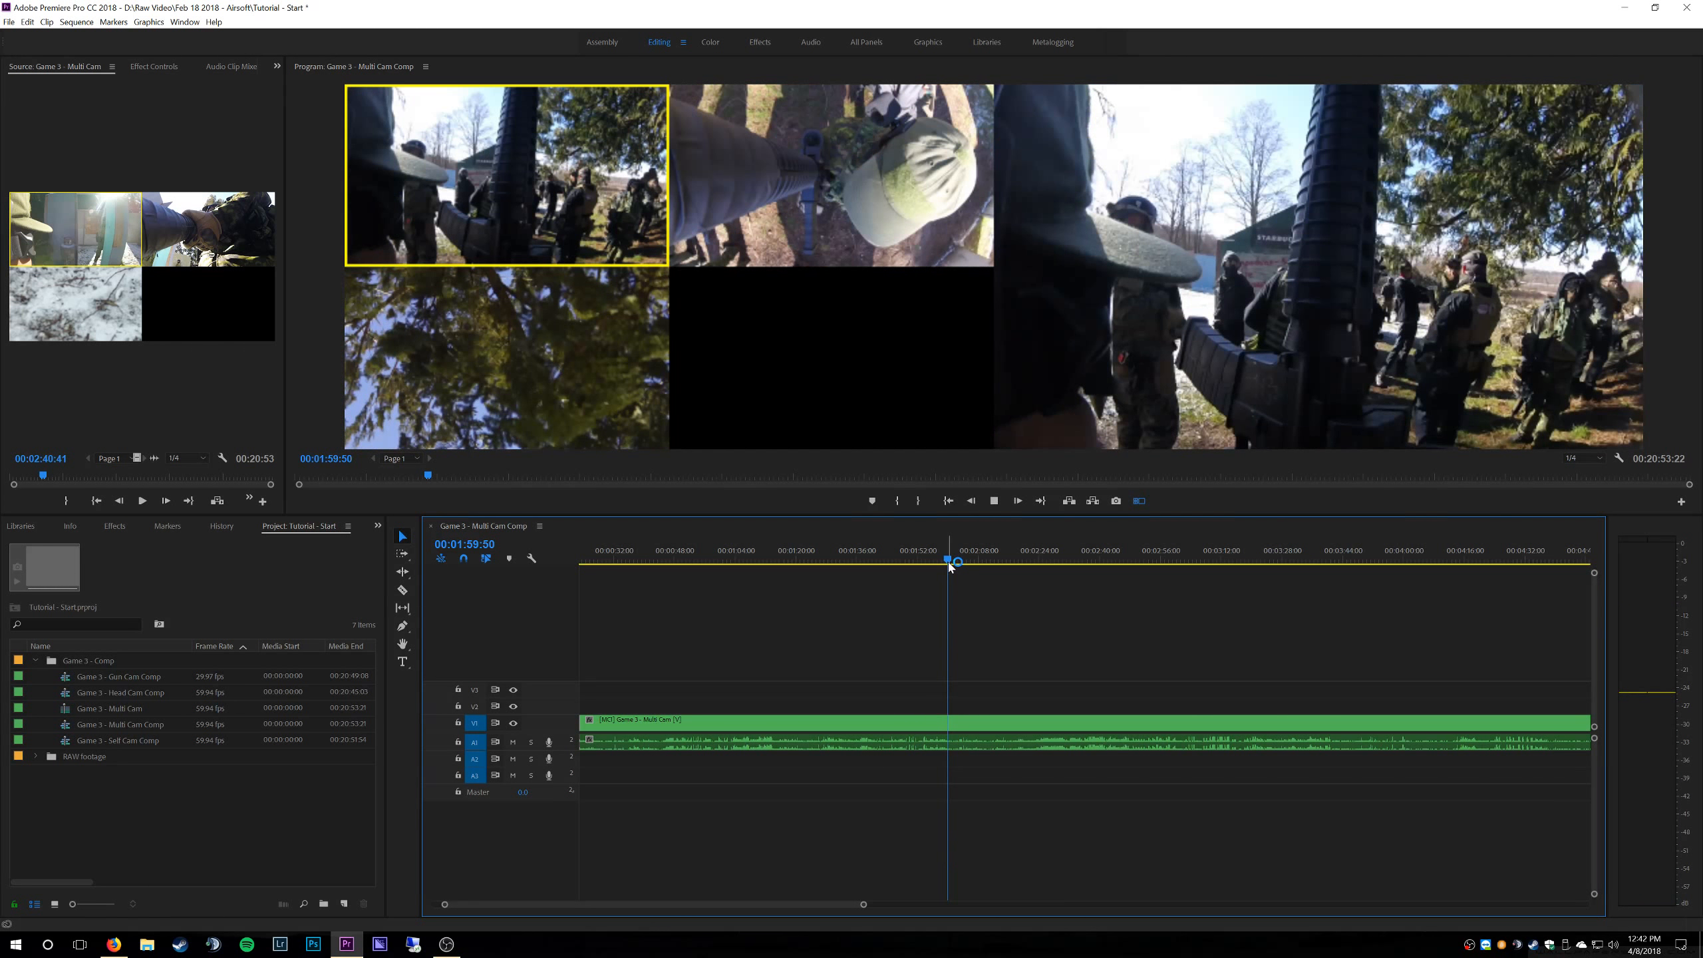
{"action": "left_click_drag", "start_coordinate": [948, 563], "coordinate": [999, 564]}
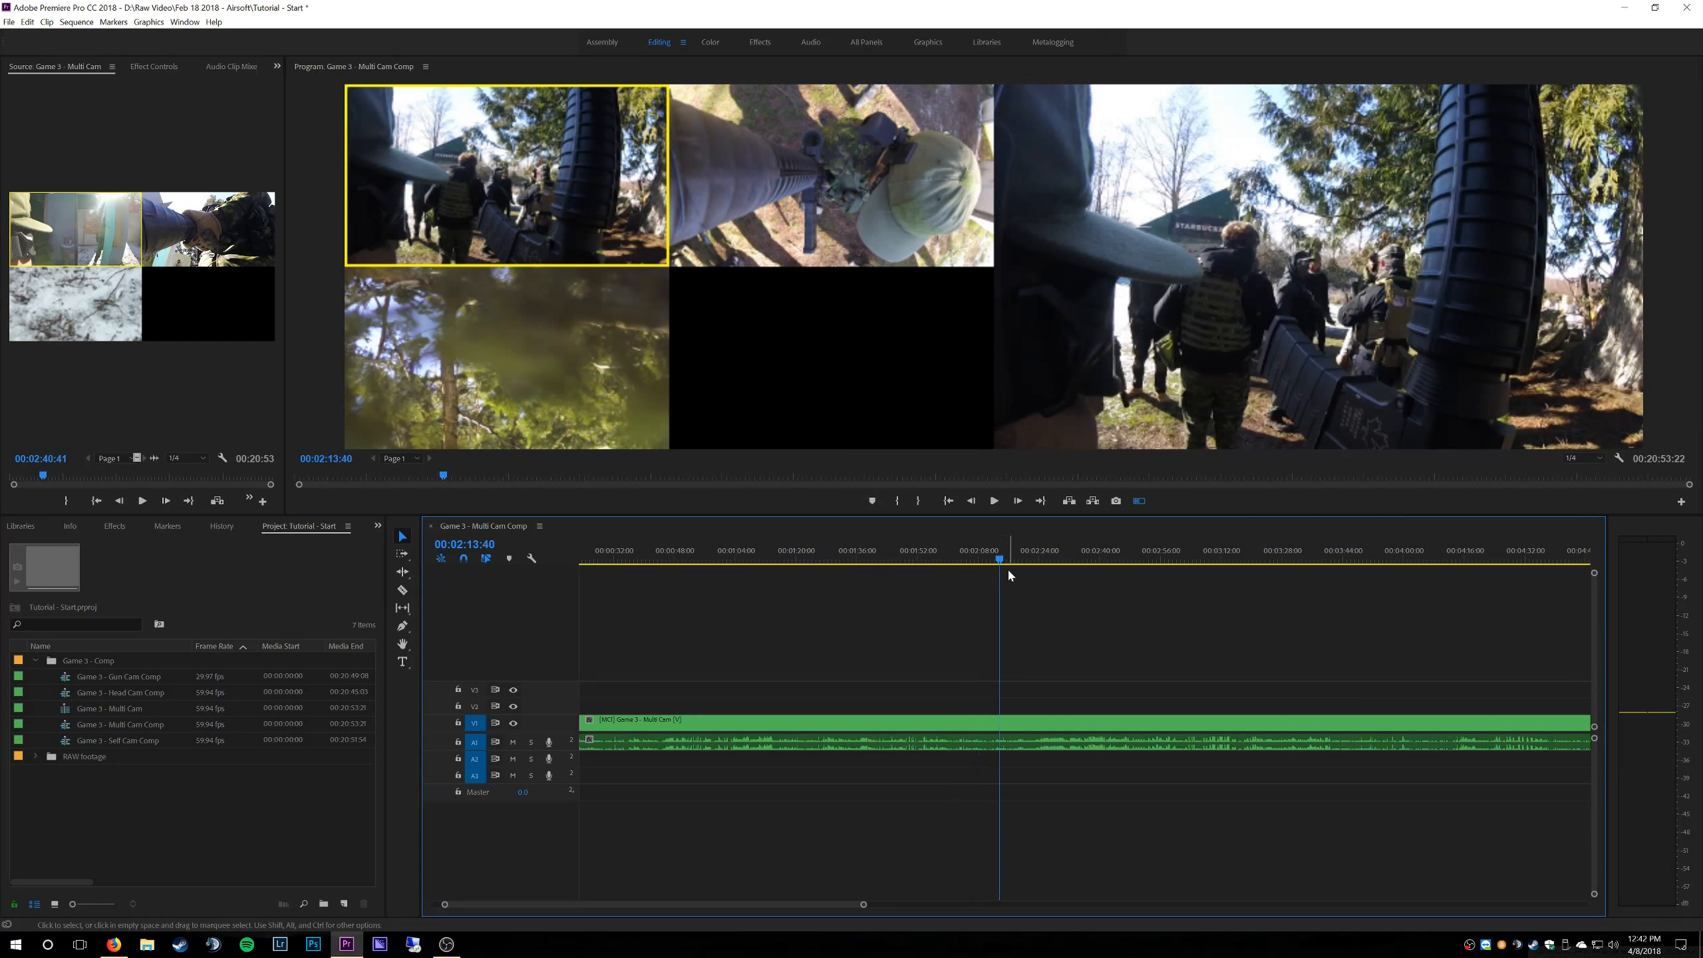
{"action": "key", "text": "space"}
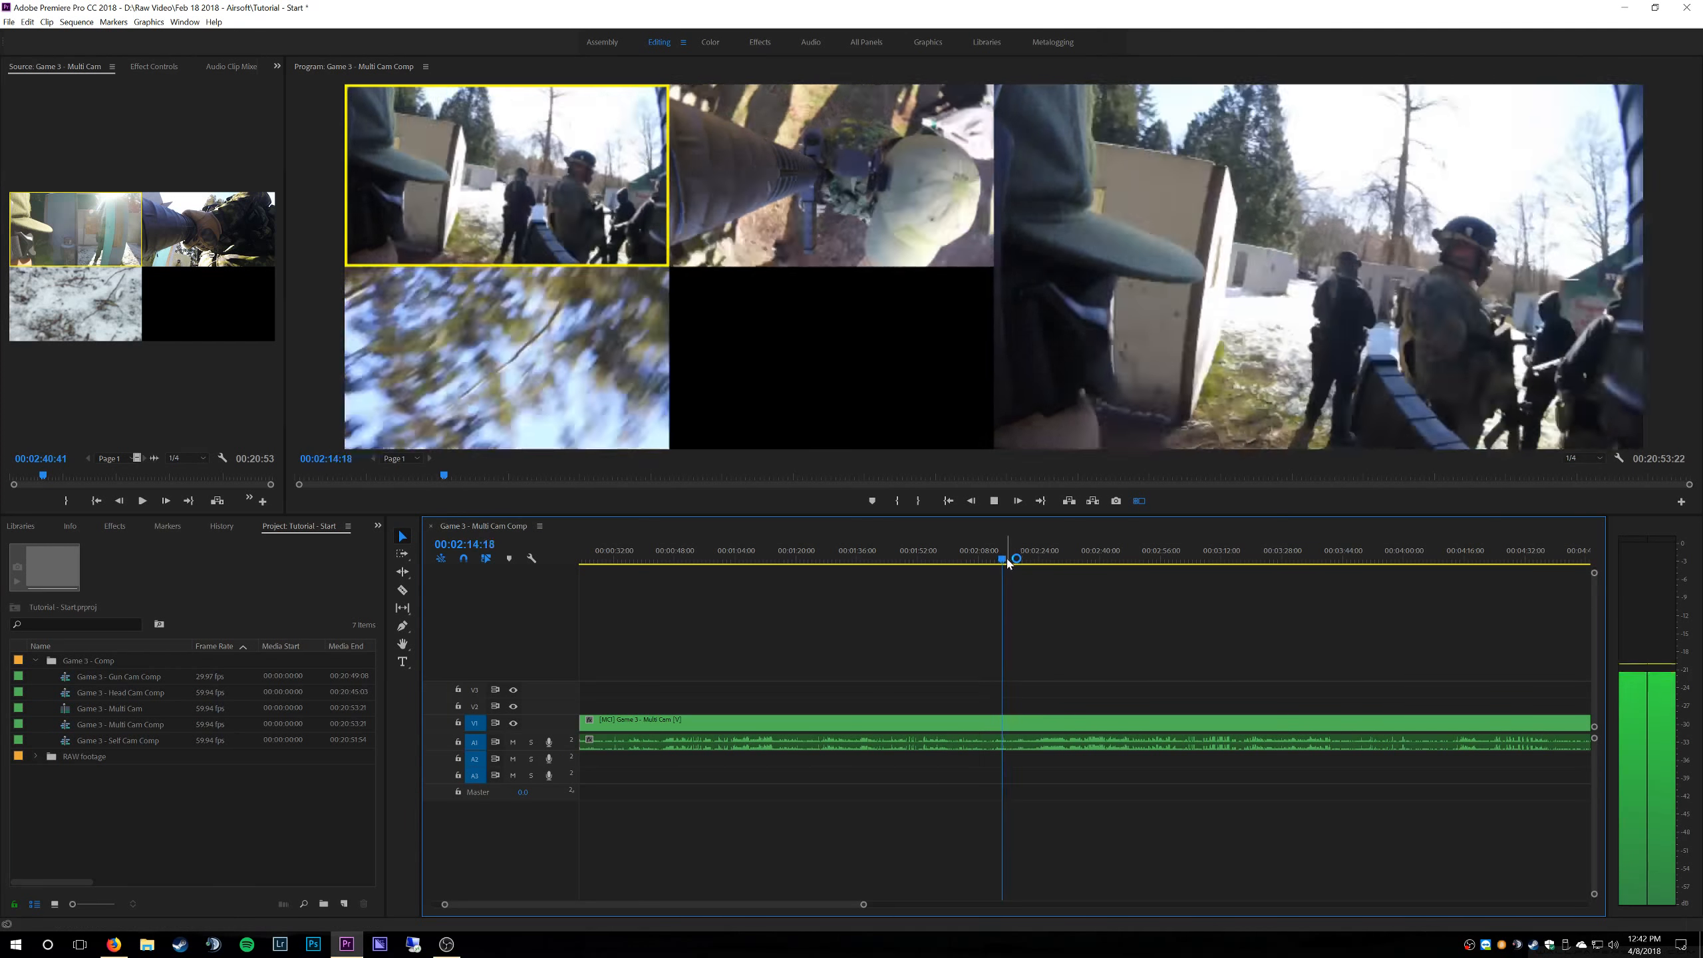
{"action": "key", "text": "space"}
- Try splitting the multi-camera clip at the playhead and selecting the part before the cut, and undo the split
{"action": "key", "text": "c"}
{"action": "left_click", "coordinate": [1005, 728]}
{"action": "key", "text": "v"}
{"action": "left_click", "coordinate": [972, 724]}
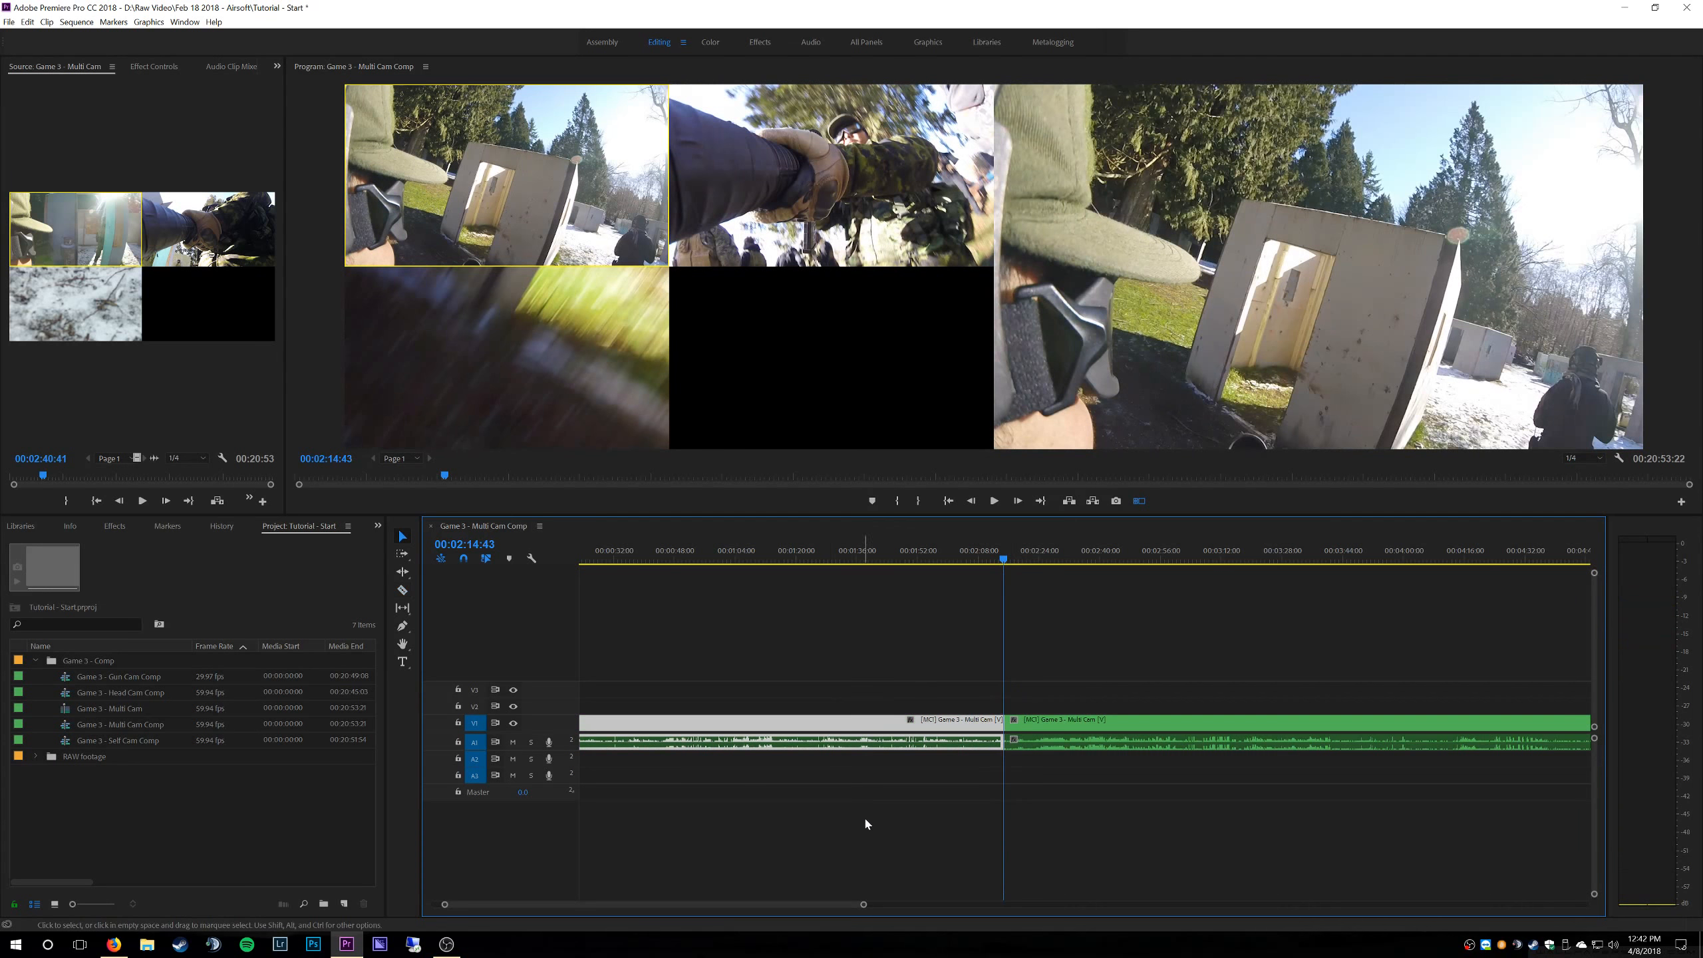
{"action": "key", "text": "ctrl+z"}
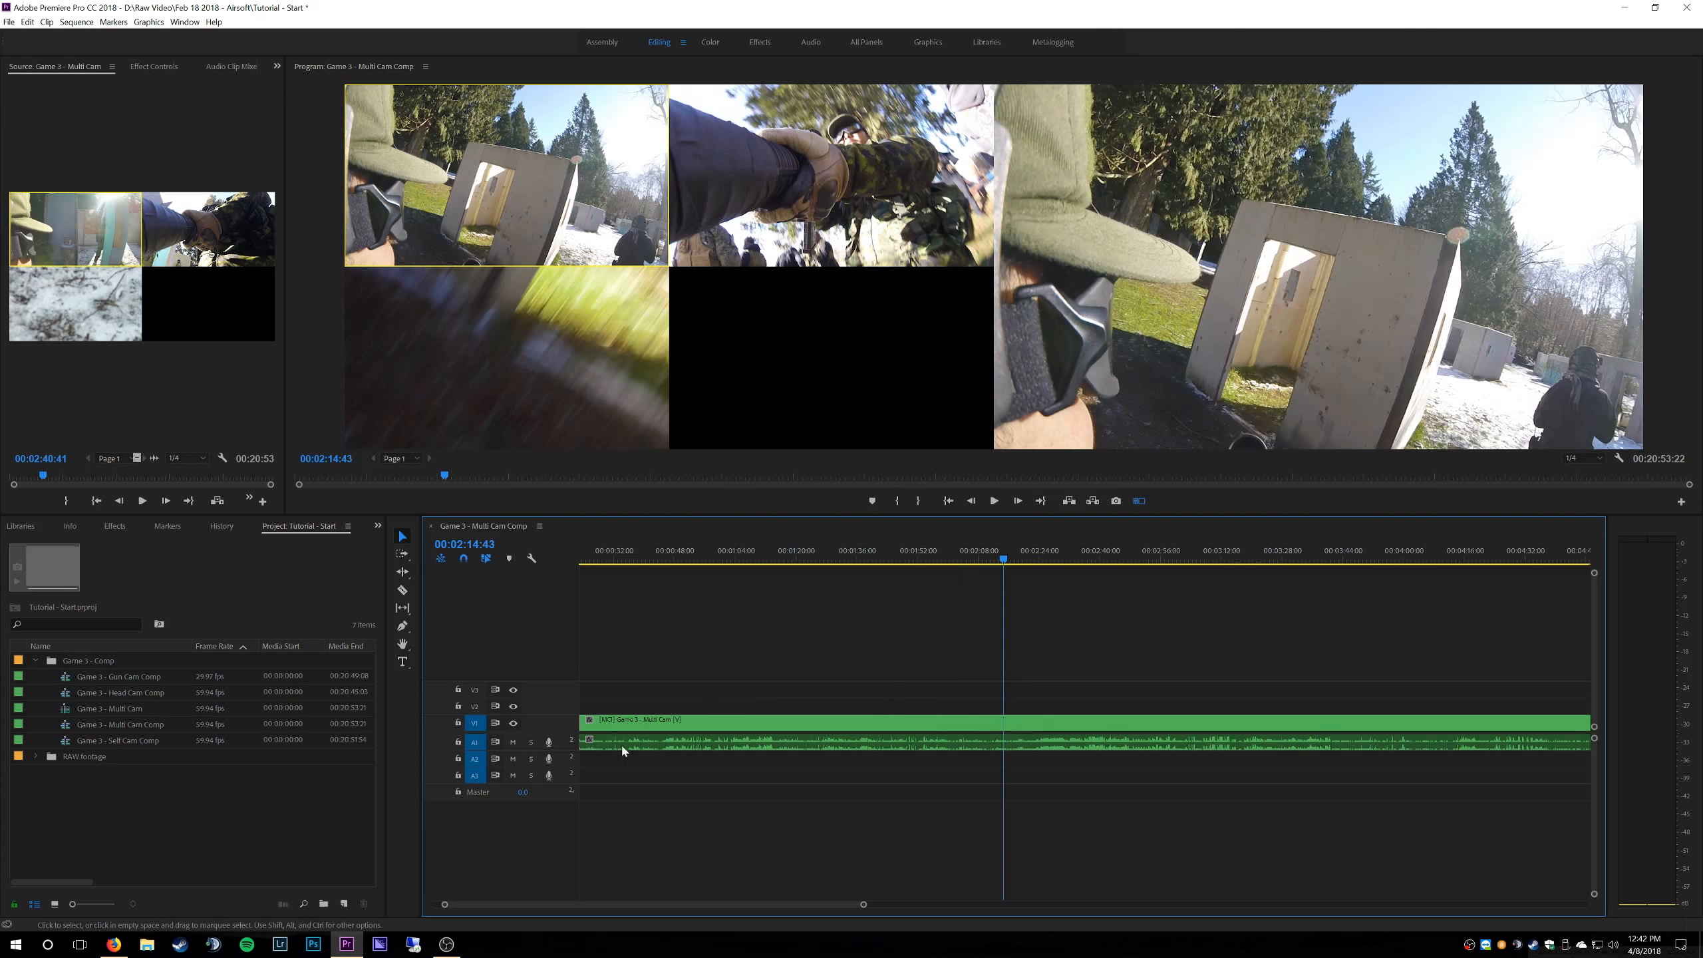
- Split the multi-camera clip at 00:02:14:43 with the Razor tool and delete the part before the cut
{"action": "left_click", "coordinate": [405, 589]}
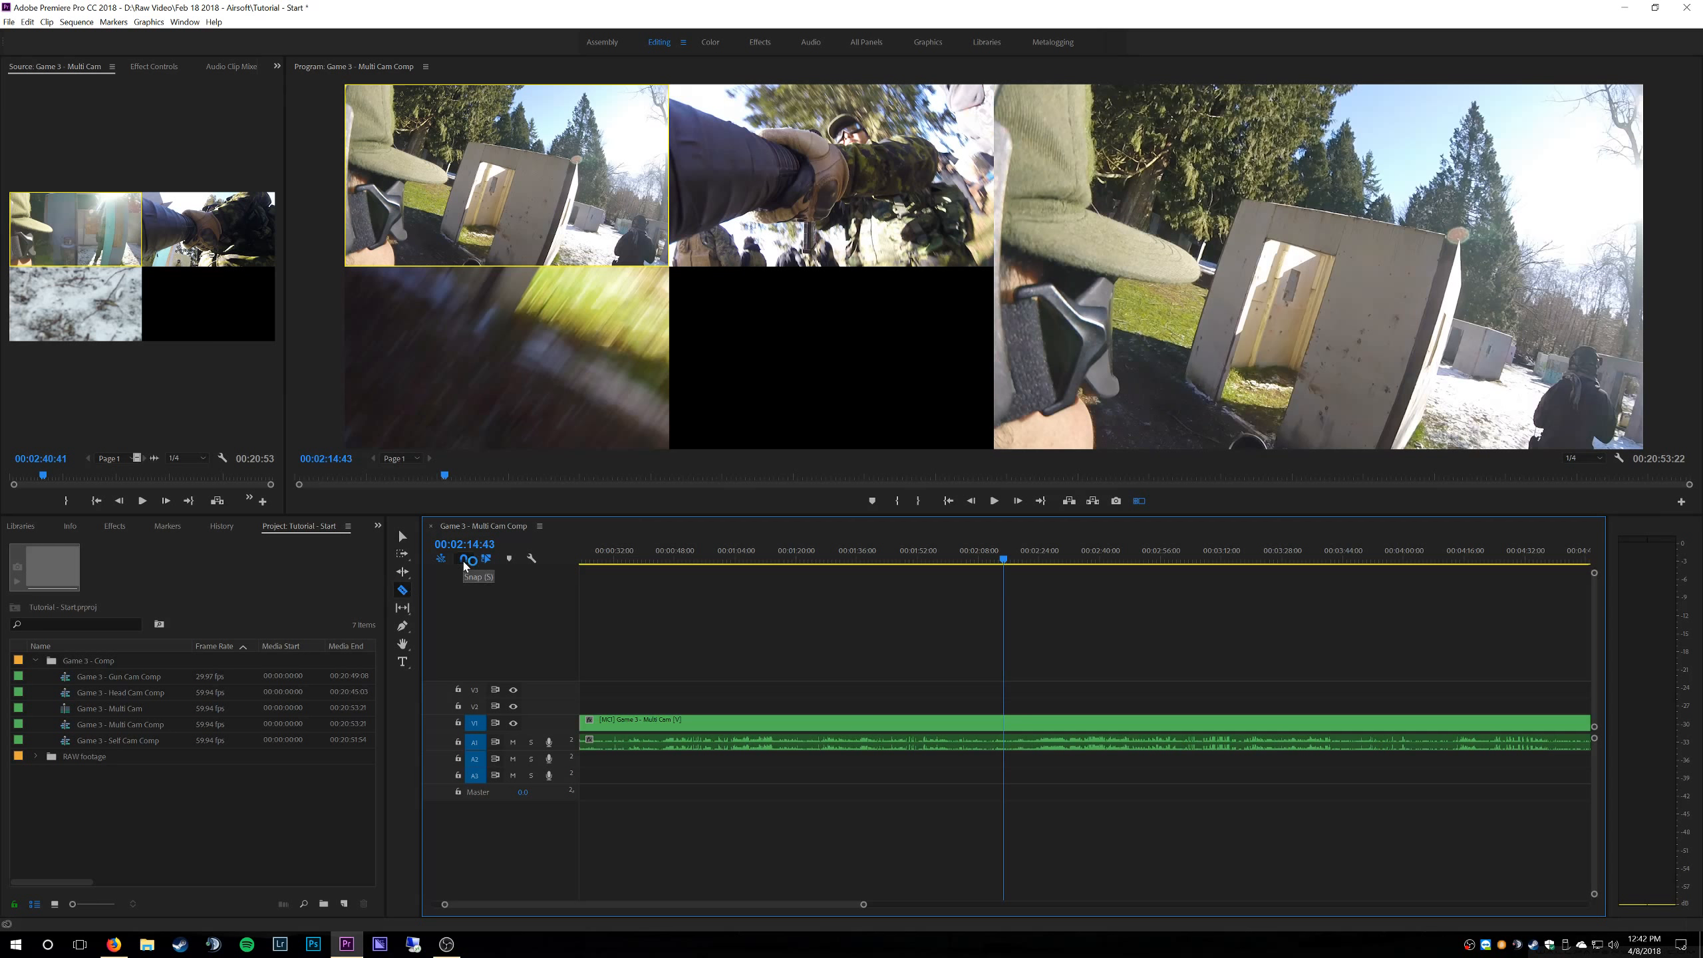
{"action": "left_click", "coordinate": [1006, 724]}
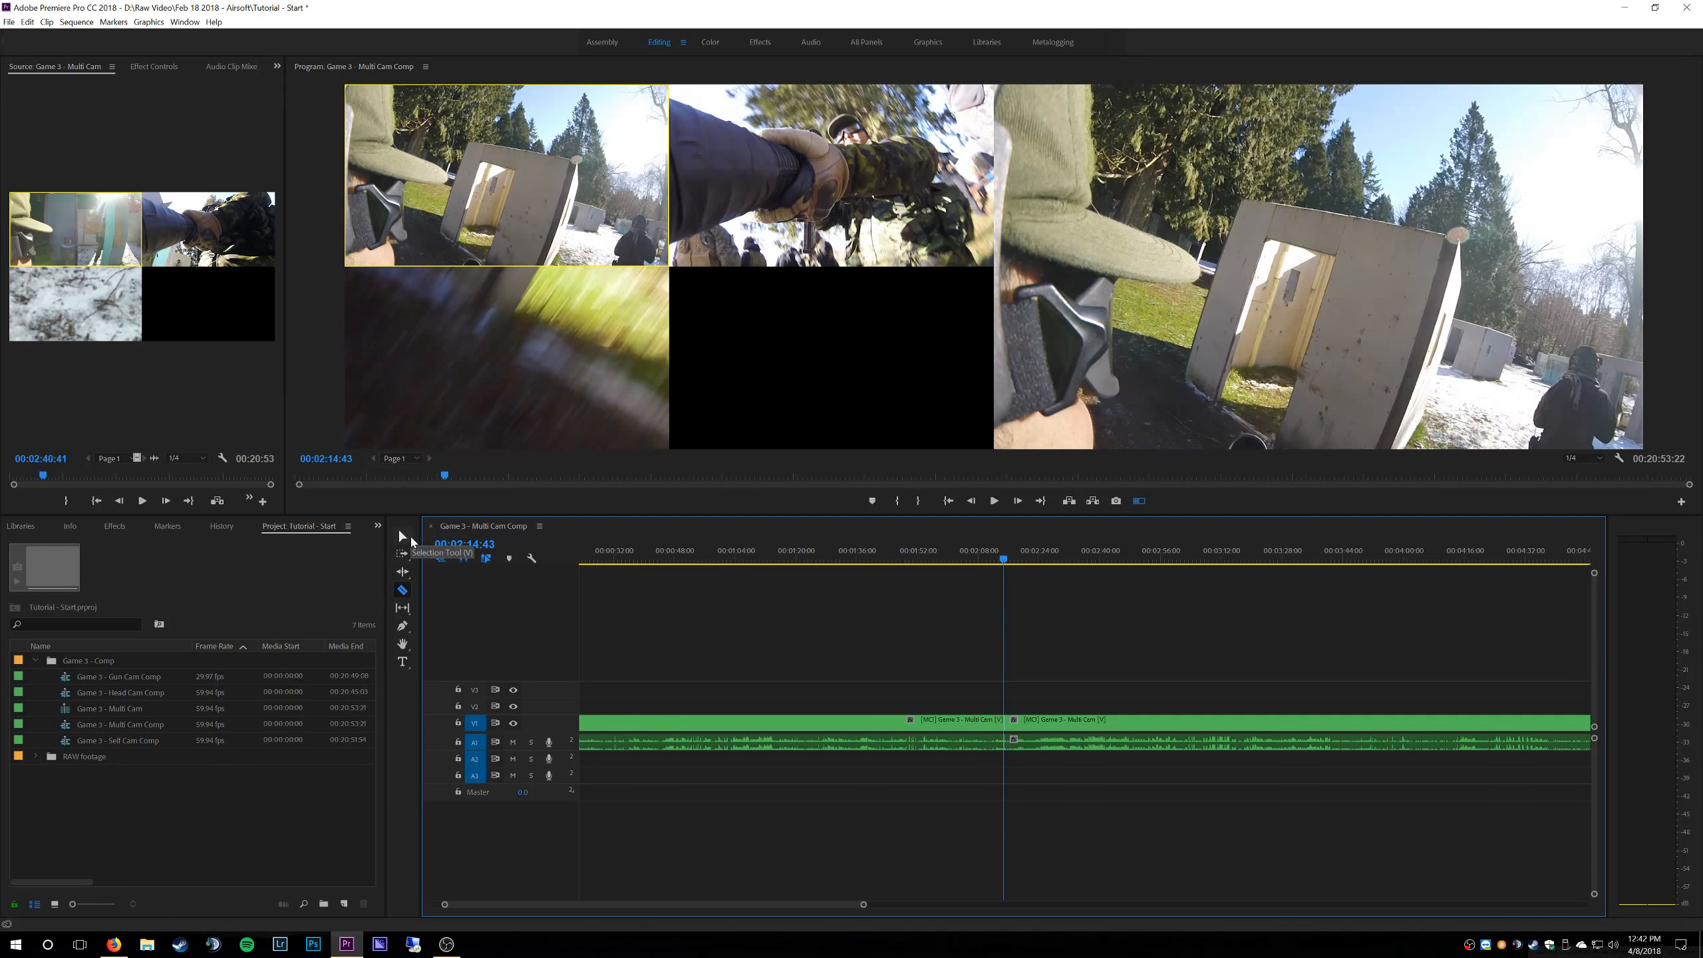
{"action": "left_click", "coordinate": [412, 541]}
{"action": "left_click_drag", "start_coordinate": [911, 651], "coordinate": [919, 779]}
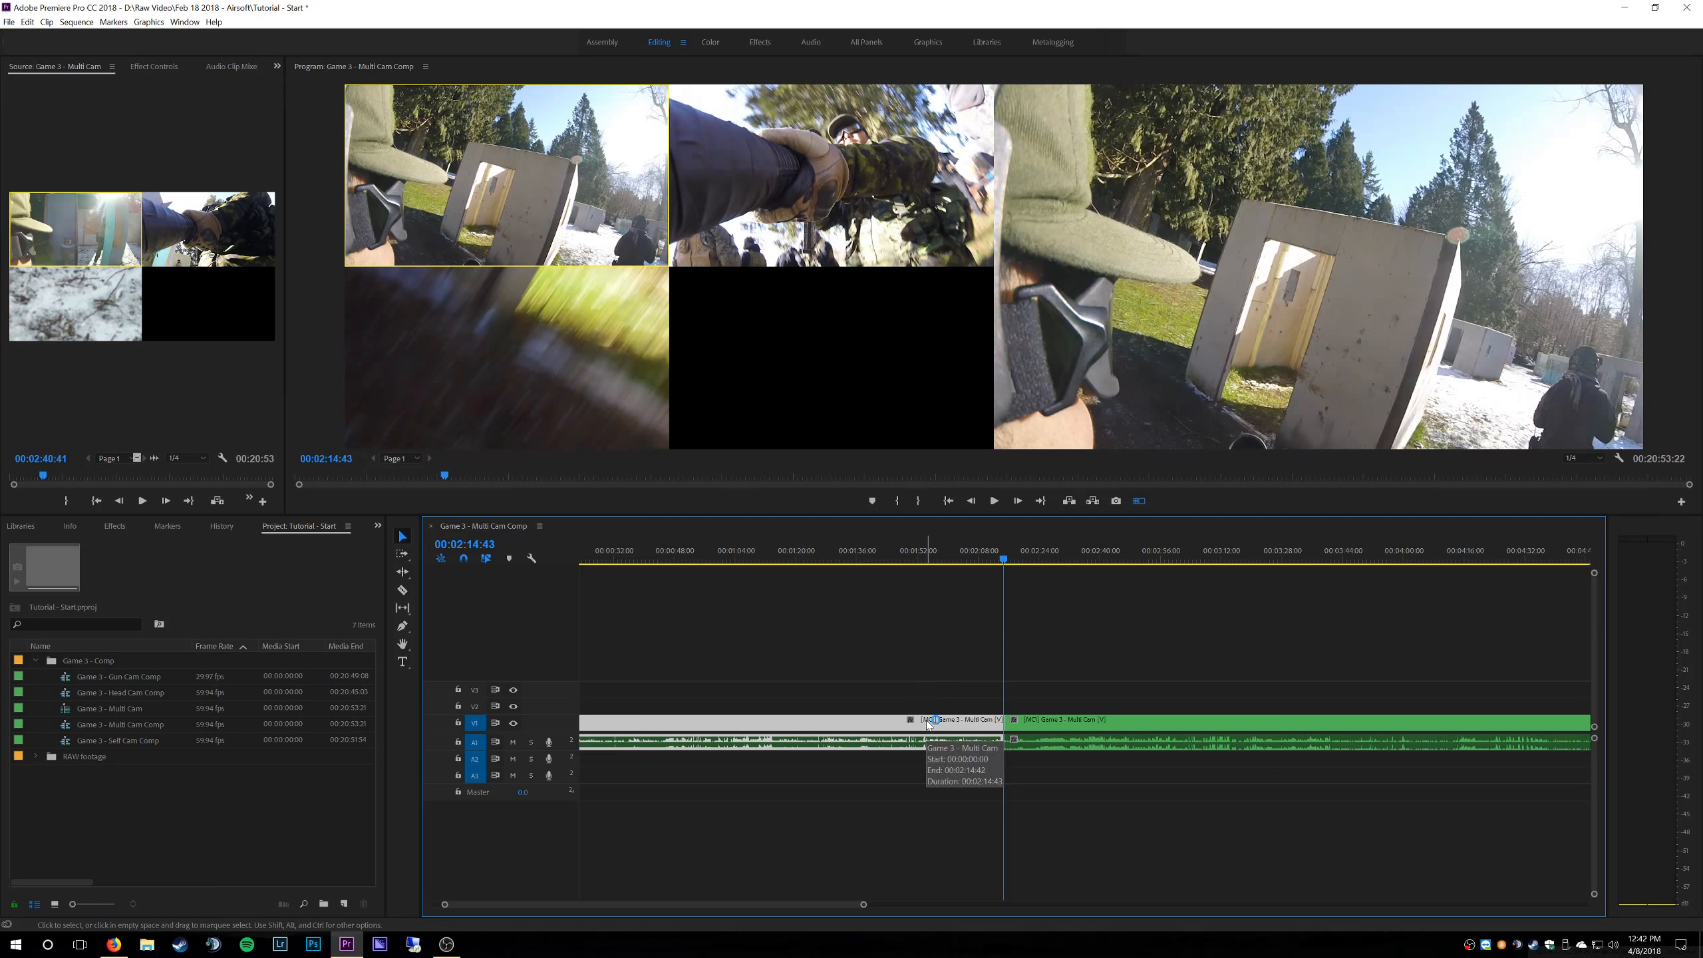
{"action": "key", "text": "Delete"}
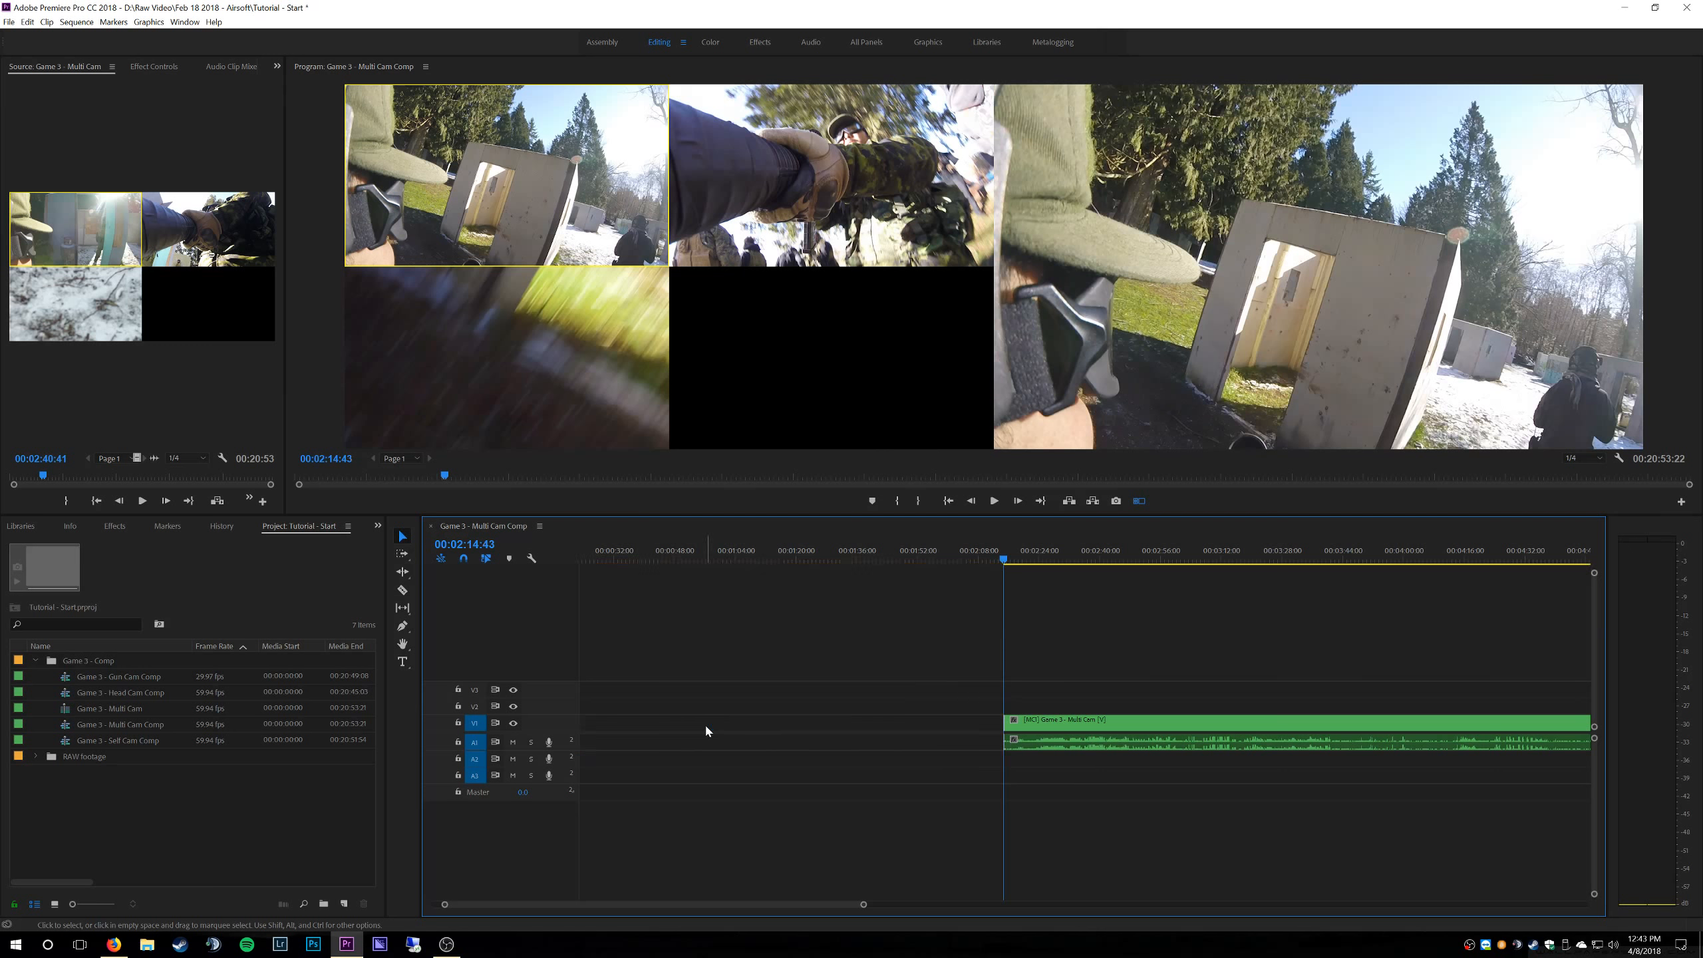
- Remove the empty gap before the remaining multi-camera clip so that it starts at the beginning of the sequence
{"action": "left_click", "coordinate": [706, 726]}
{"action": "left_click", "coordinate": [741, 693]}
{"action": "left_click", "coordinate": [741, 721]}
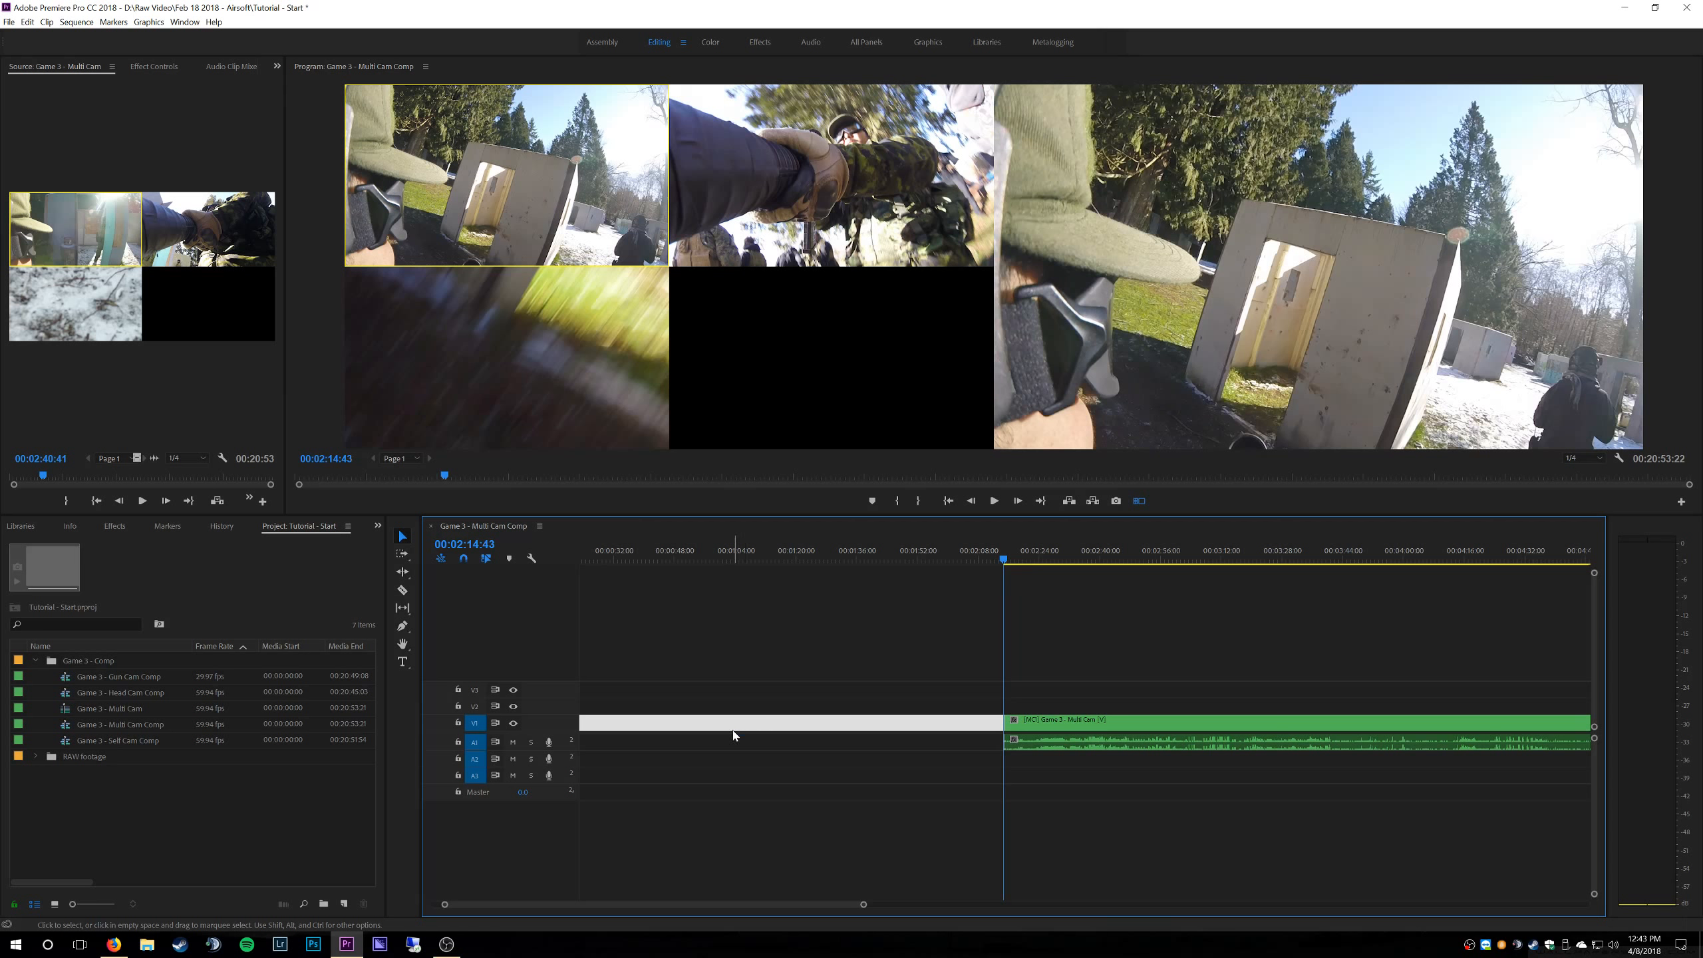
{"action": "key", "text": "Delete"}
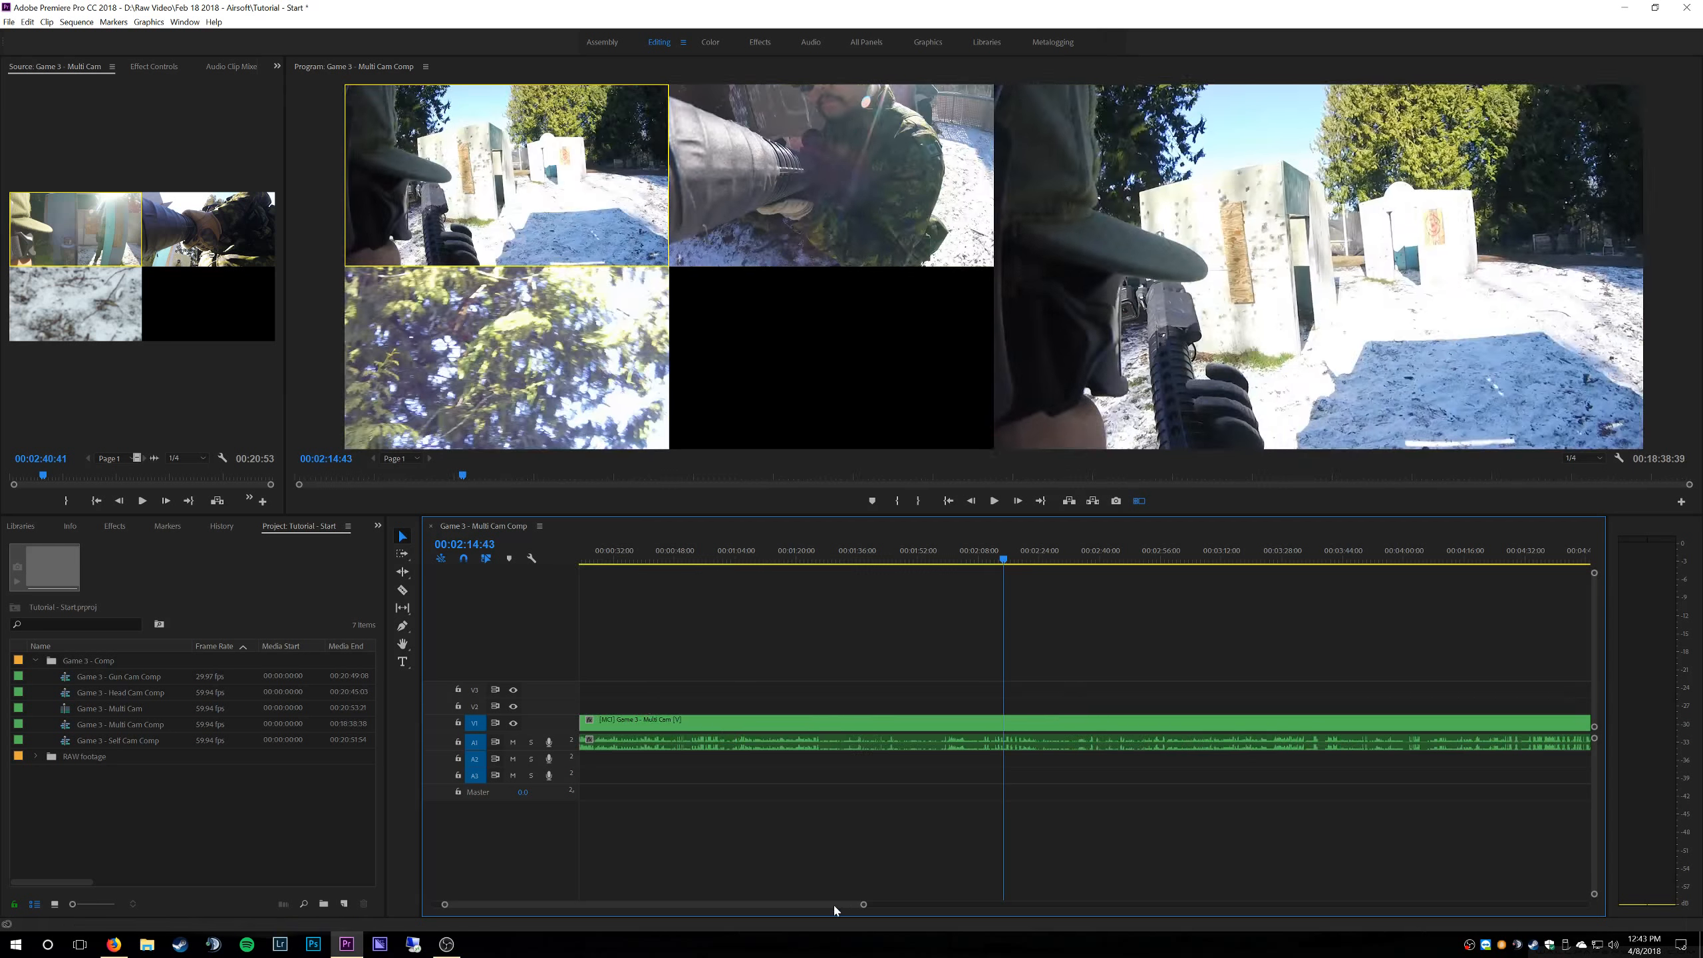
- Preview the opening of the trimmed sequence and return the playhead to 00:00:00:00
{"action": "left_click_drag", "start_coordinate": [833, 902], "coordinate": [525, 915]}
{"action": "key", "text": "Home"}
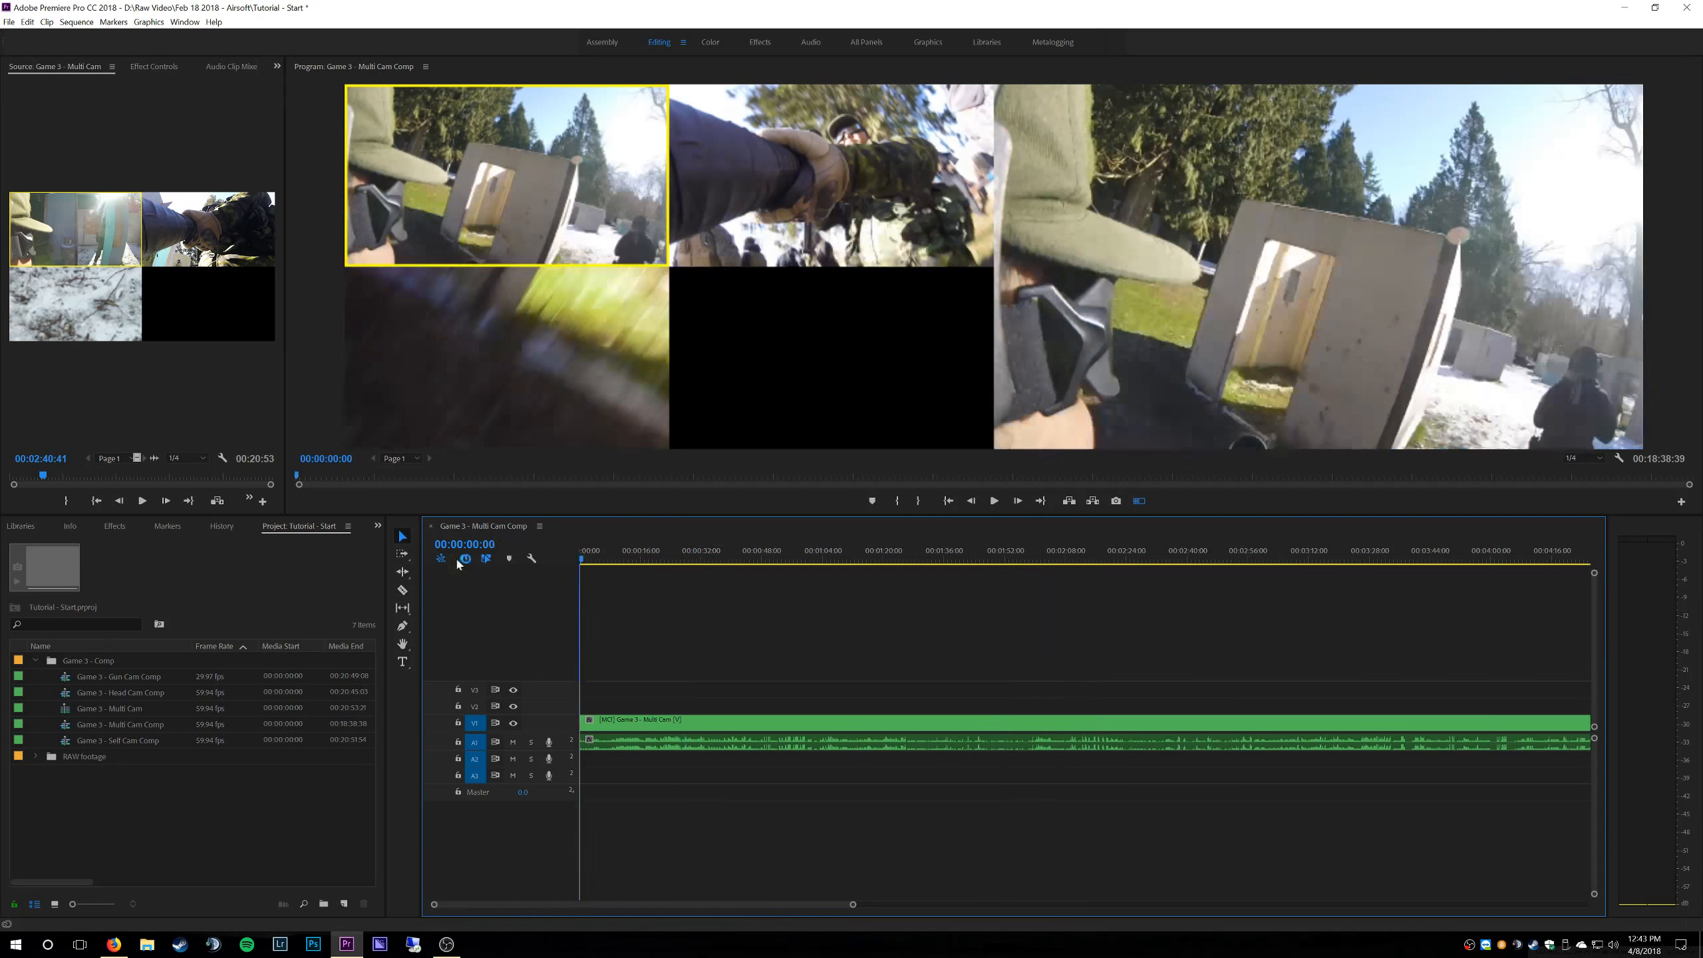
{"action": "key", "text": "space"}
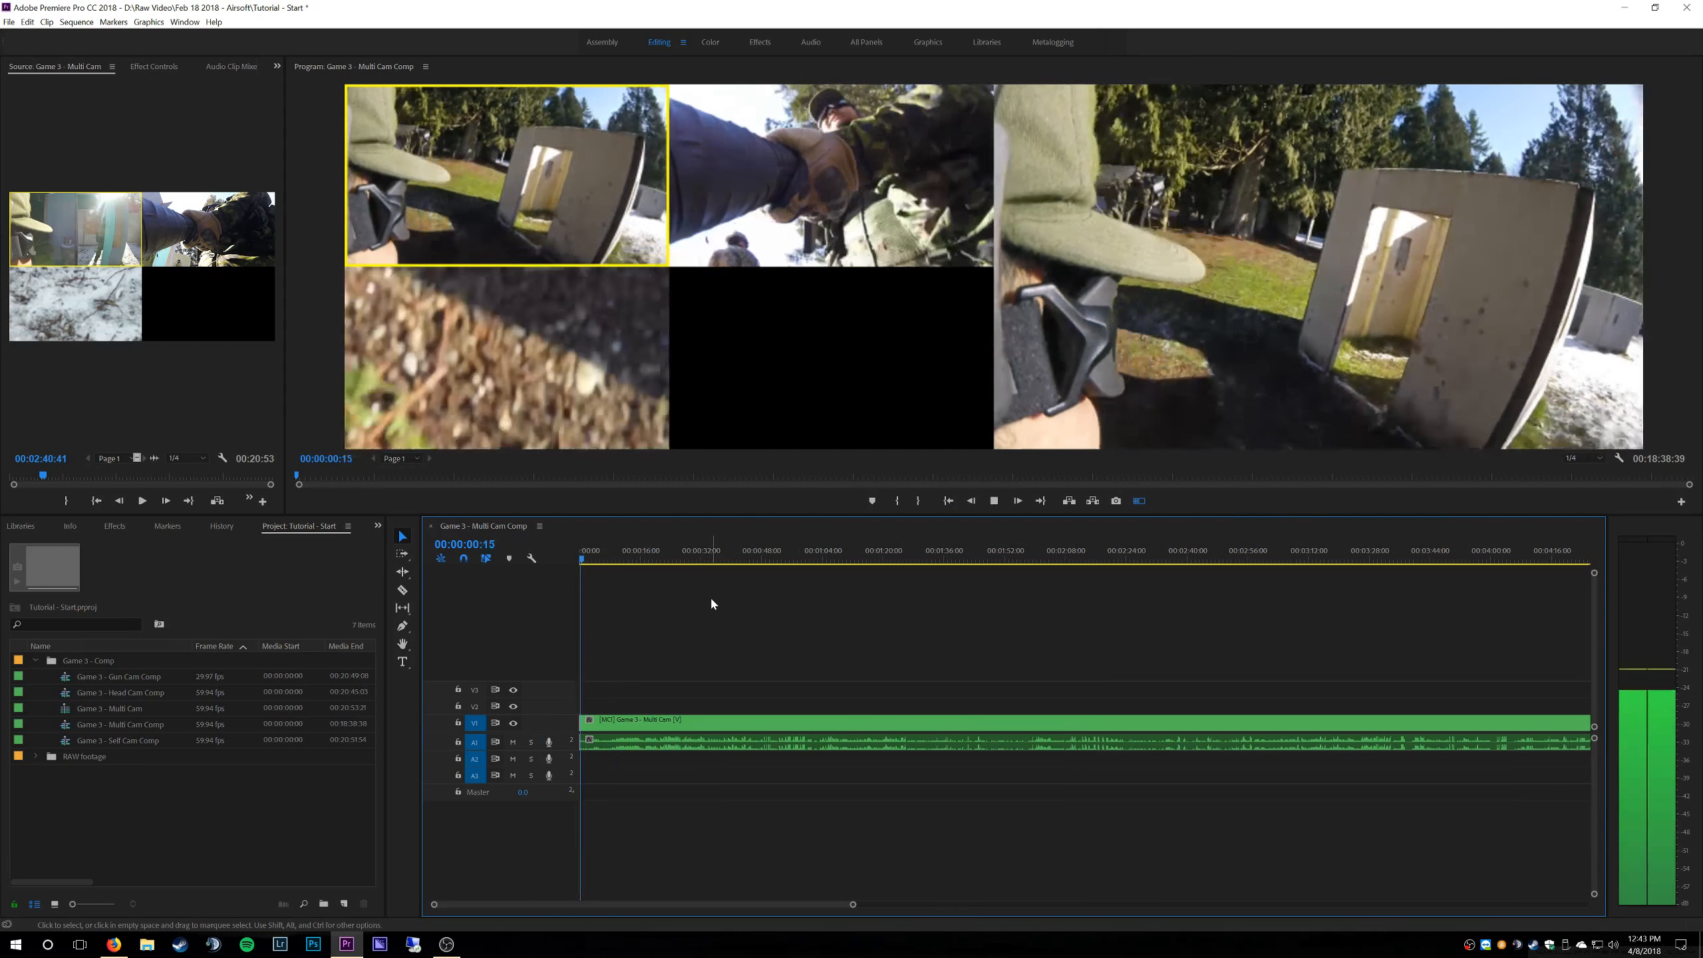
{"action": "left_click_drag", "start_coordinate": [587, 560], "coordinate": [570, 570]}
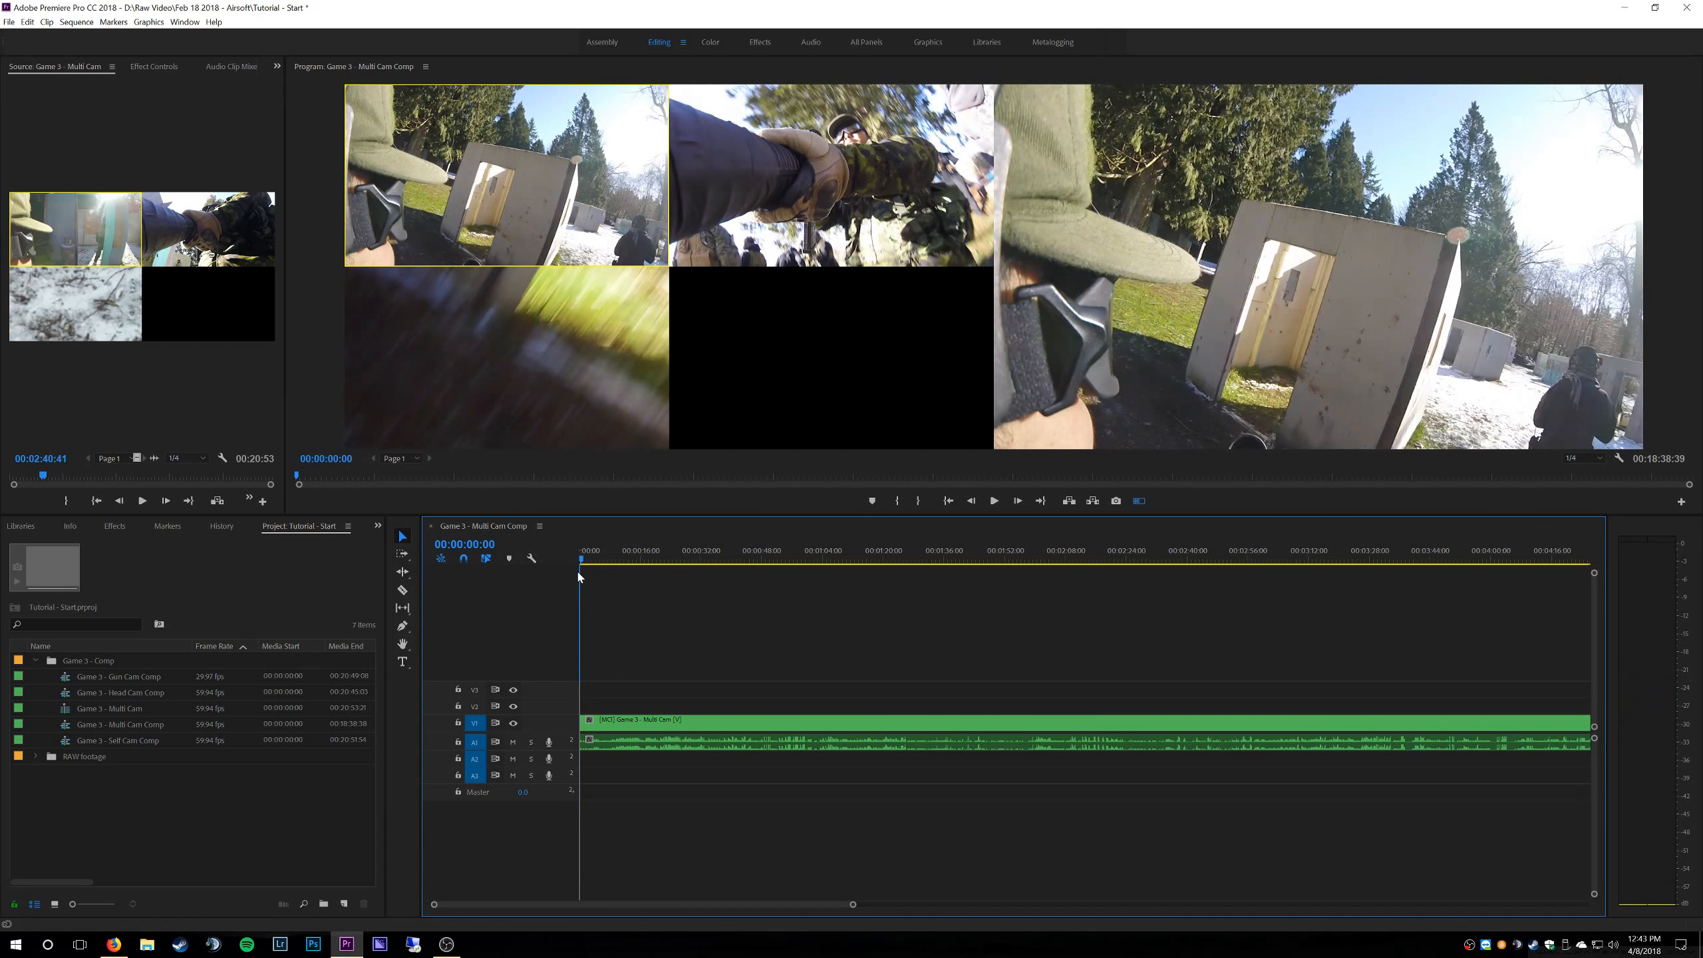
- Play from the start while switching live to the second angle and back to the first, and zoom the timeline in on the cuts
{"action": "left_click", "coordinate": [639, 116]}
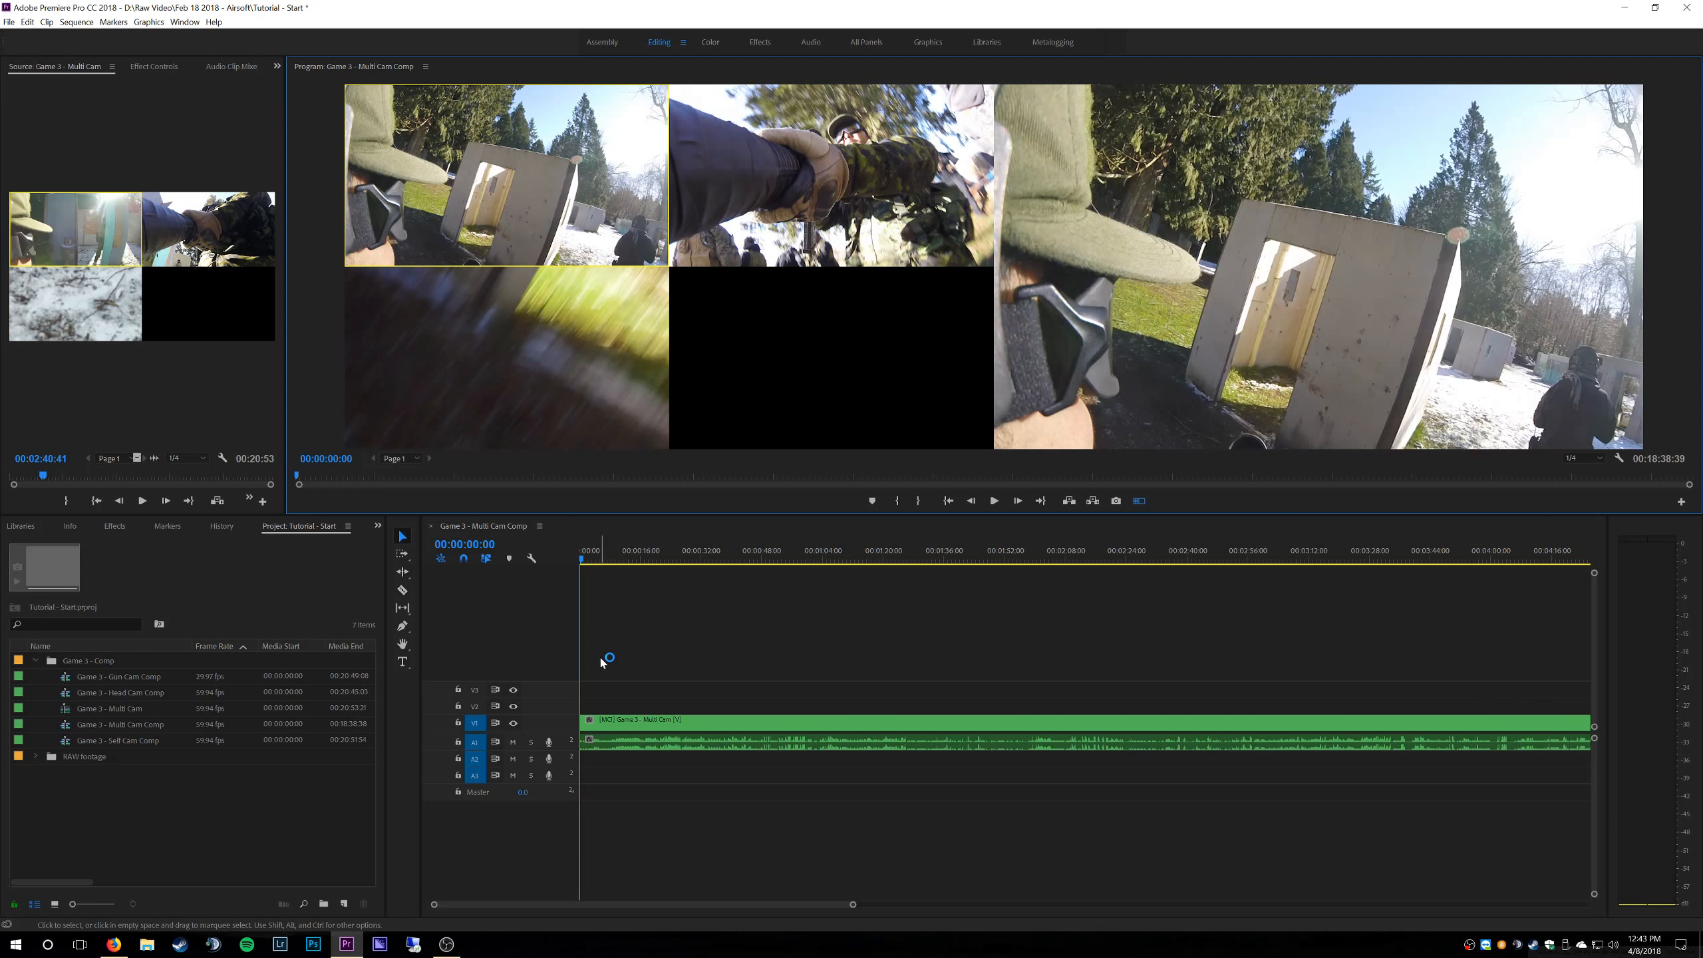
{"action": "key", "text": "space"}
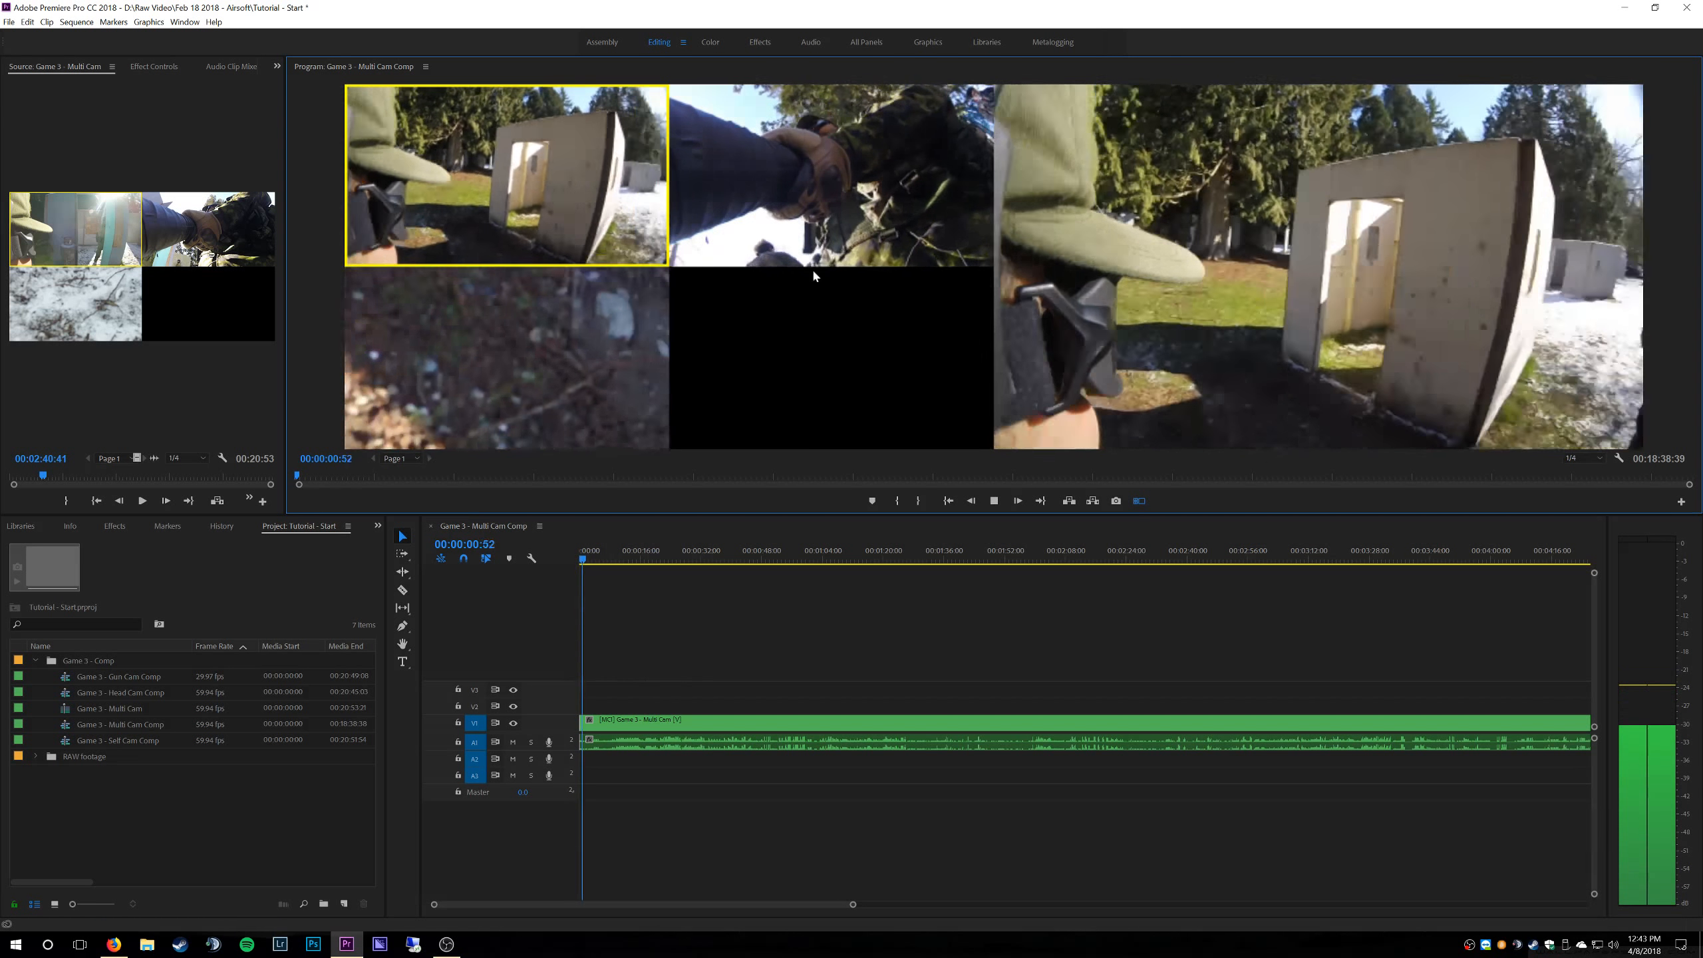
{"action": "left_click", "coordinate": [819, 201]}
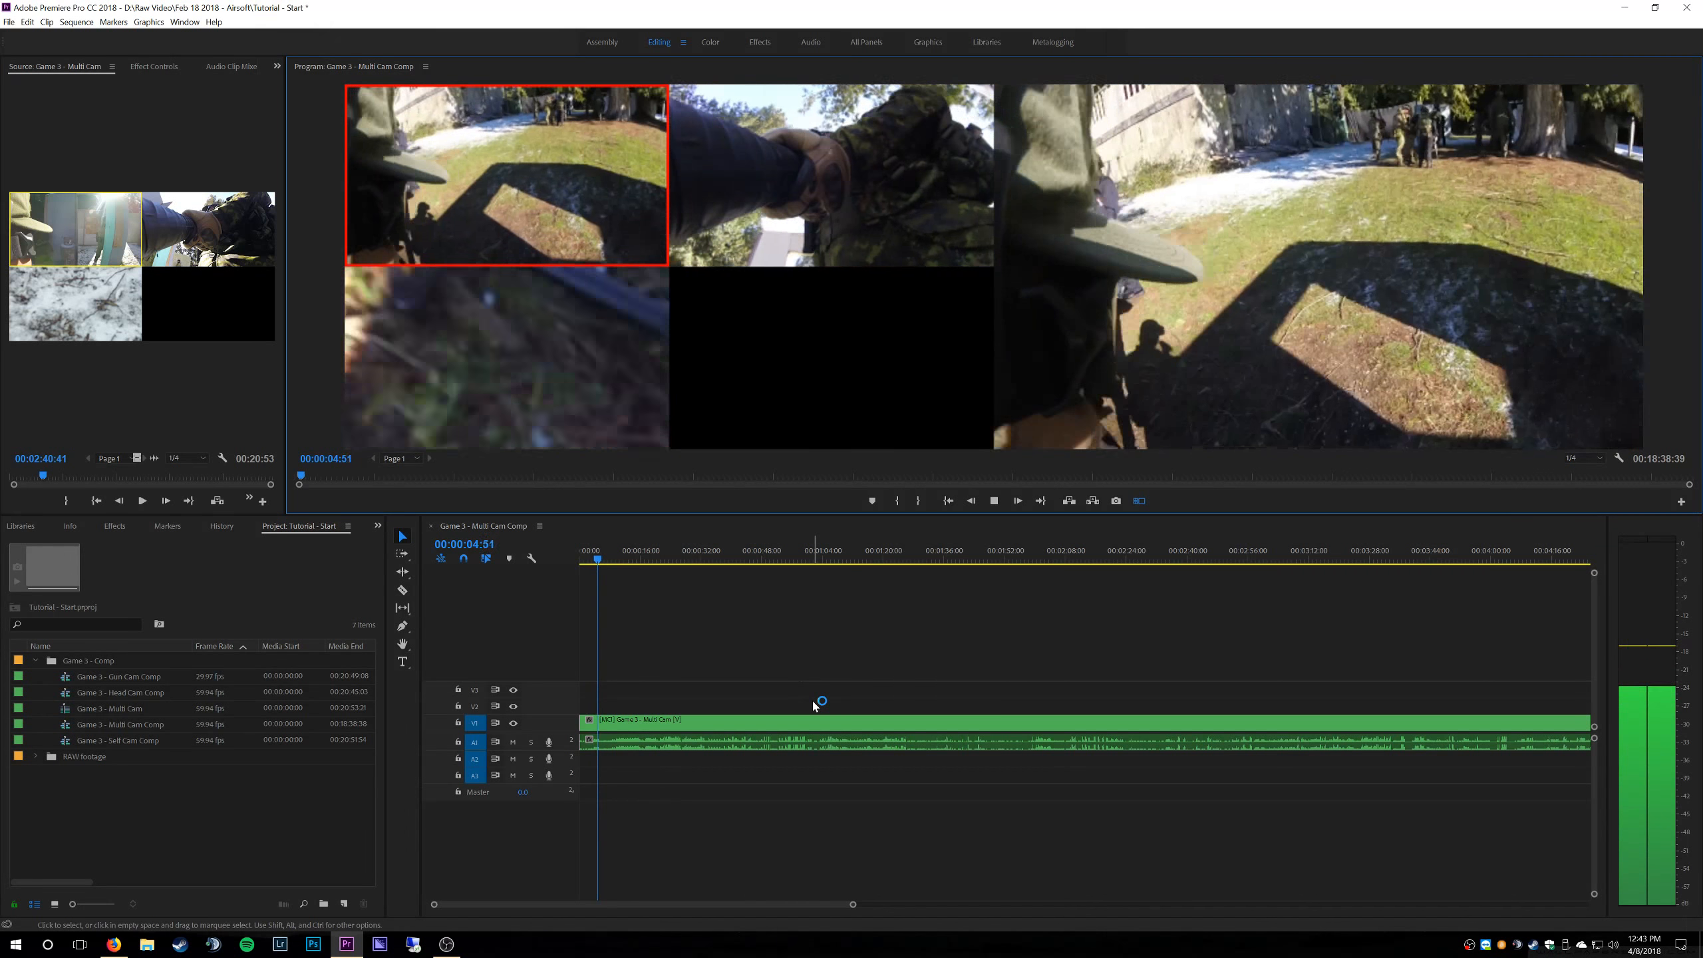
{"action": "key", "text": "space"}
{"action": "left_click_drag", "start_coordinate": [851, 906], "coordinate": [673, 911]}
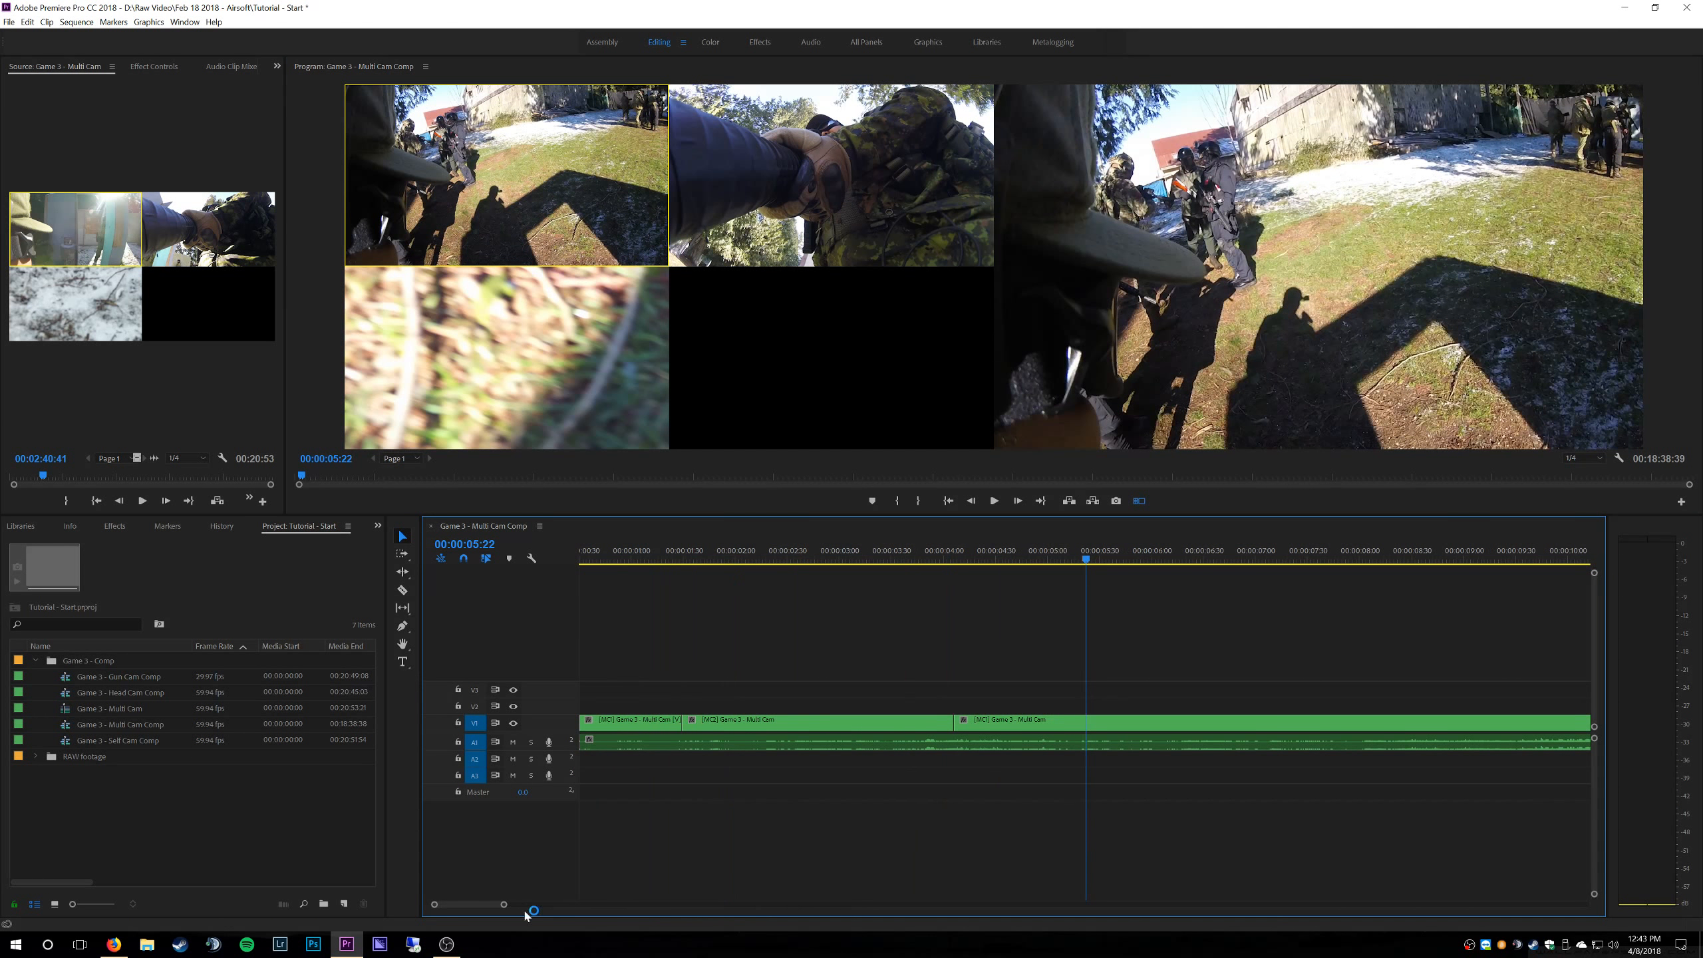
{"action": "left_click_drag", "start_coordinate": [504, 905], "coordinate": [542, 913]}
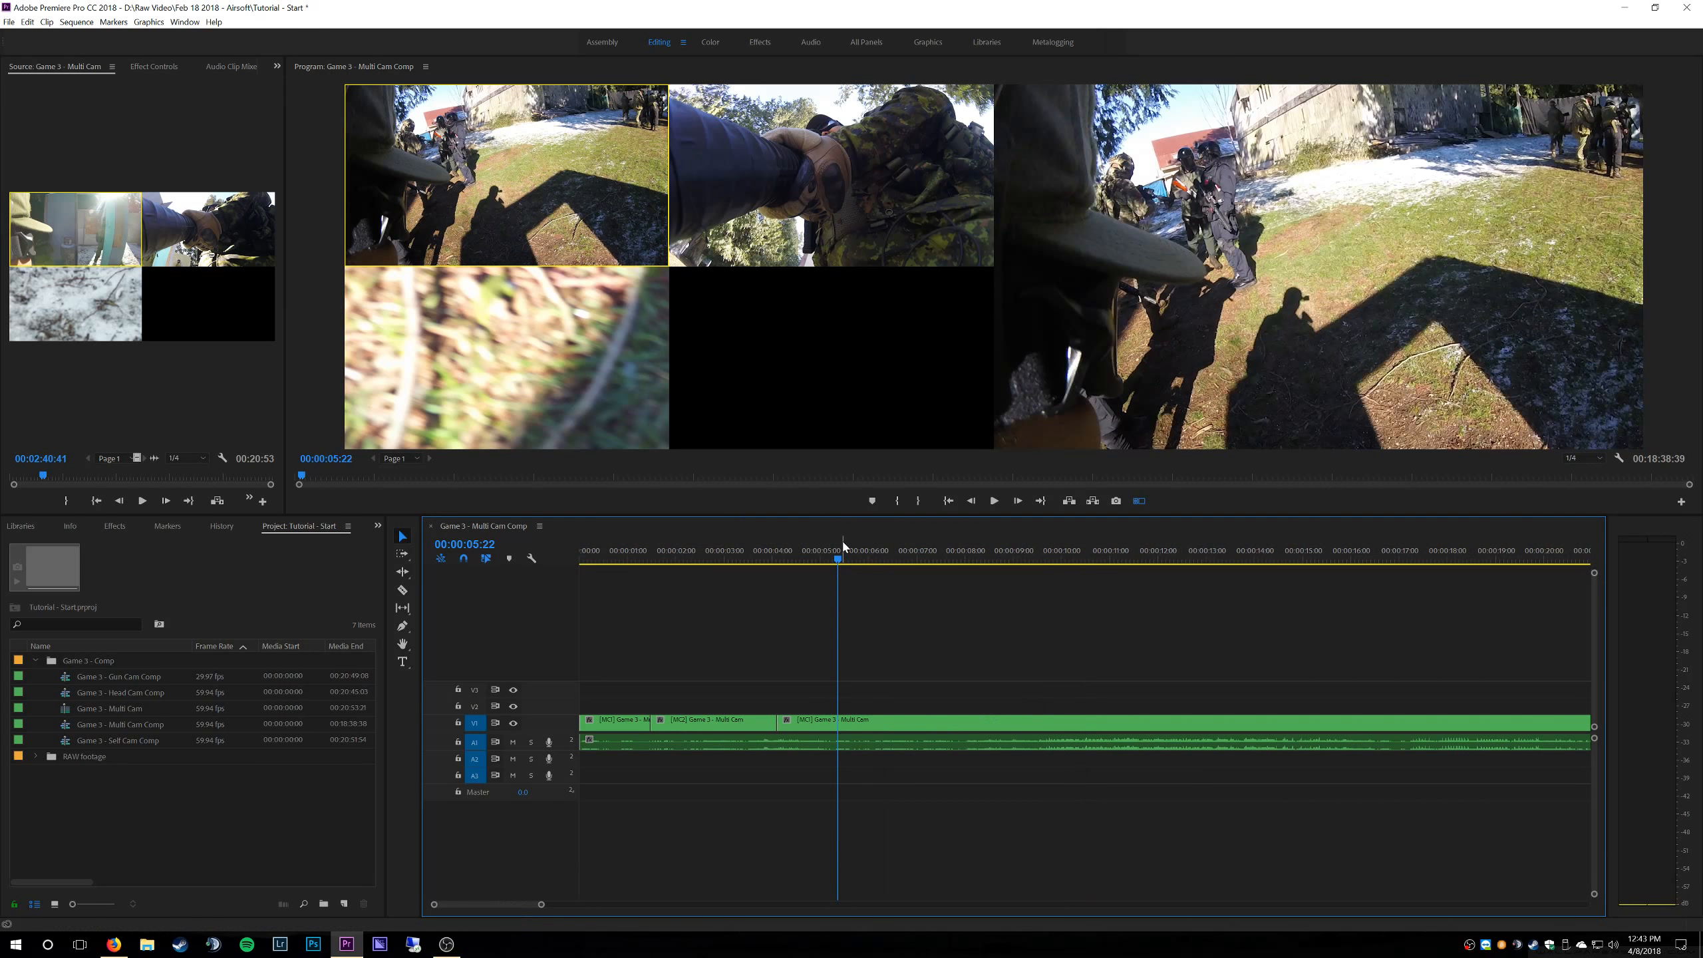
- Play the switched cuts from the start of the sequence with the multi-camera view off, and turn that view back on
{"action": "left_click_drag", "start_coordinate": [844, 547], "coordinate": [533, 576]}
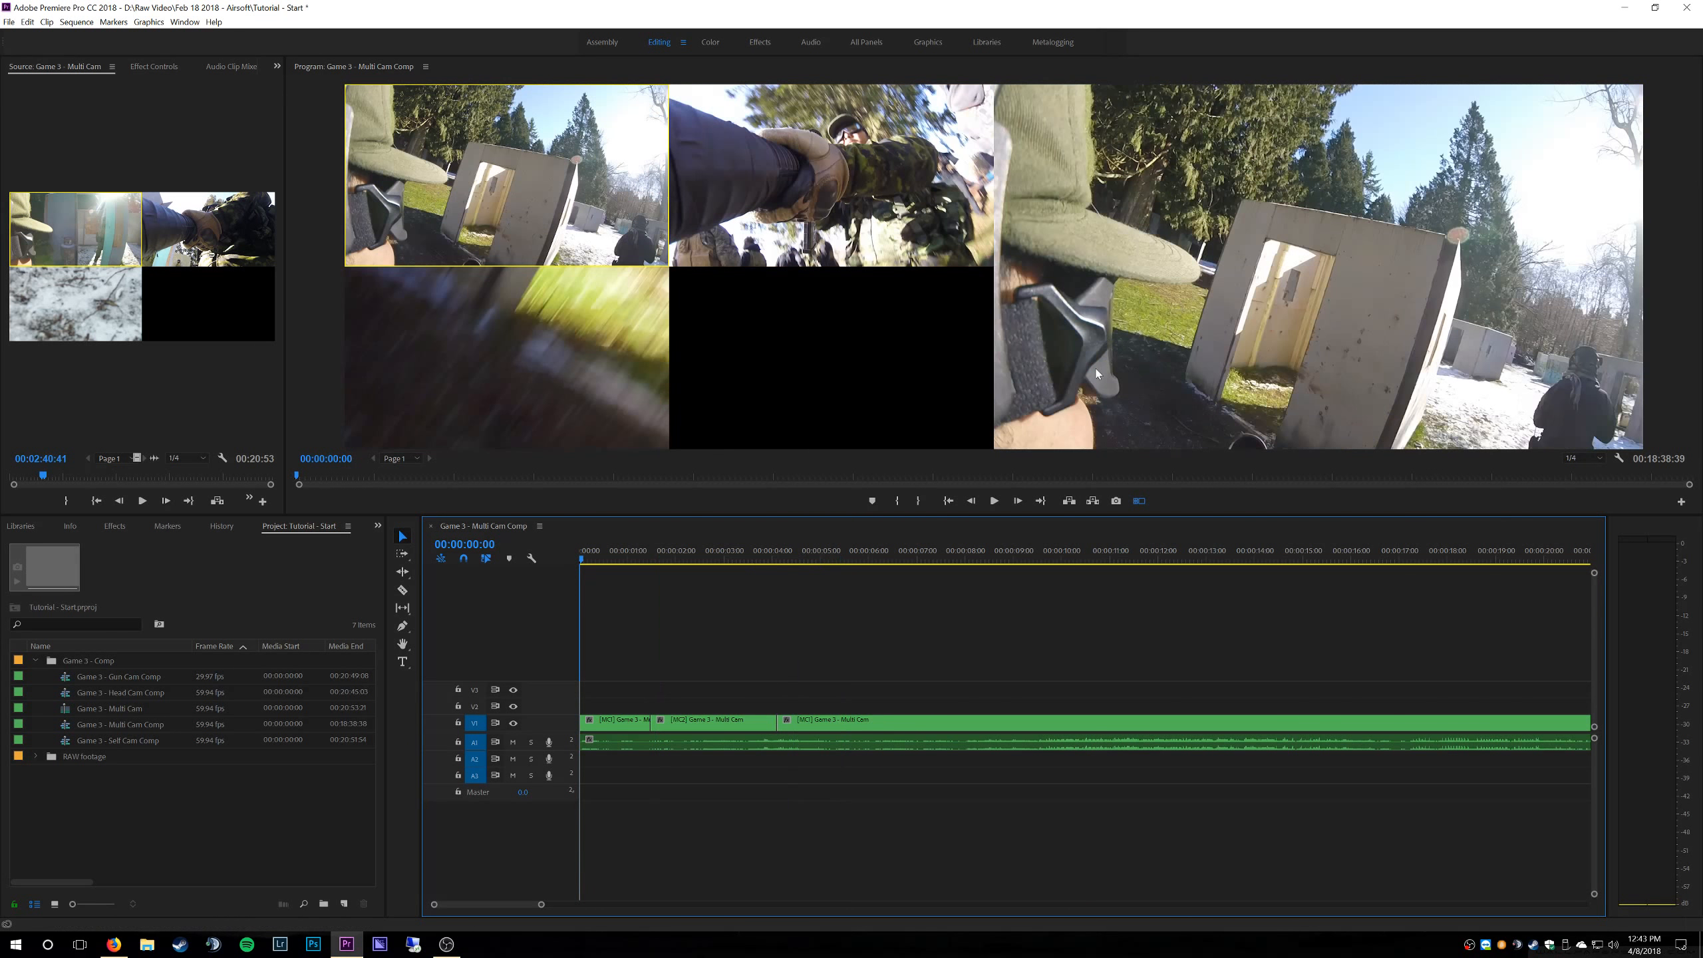
{"action": "left_click", "coordinate": [1137, 501]}
{"action": "key", "text": "space"}
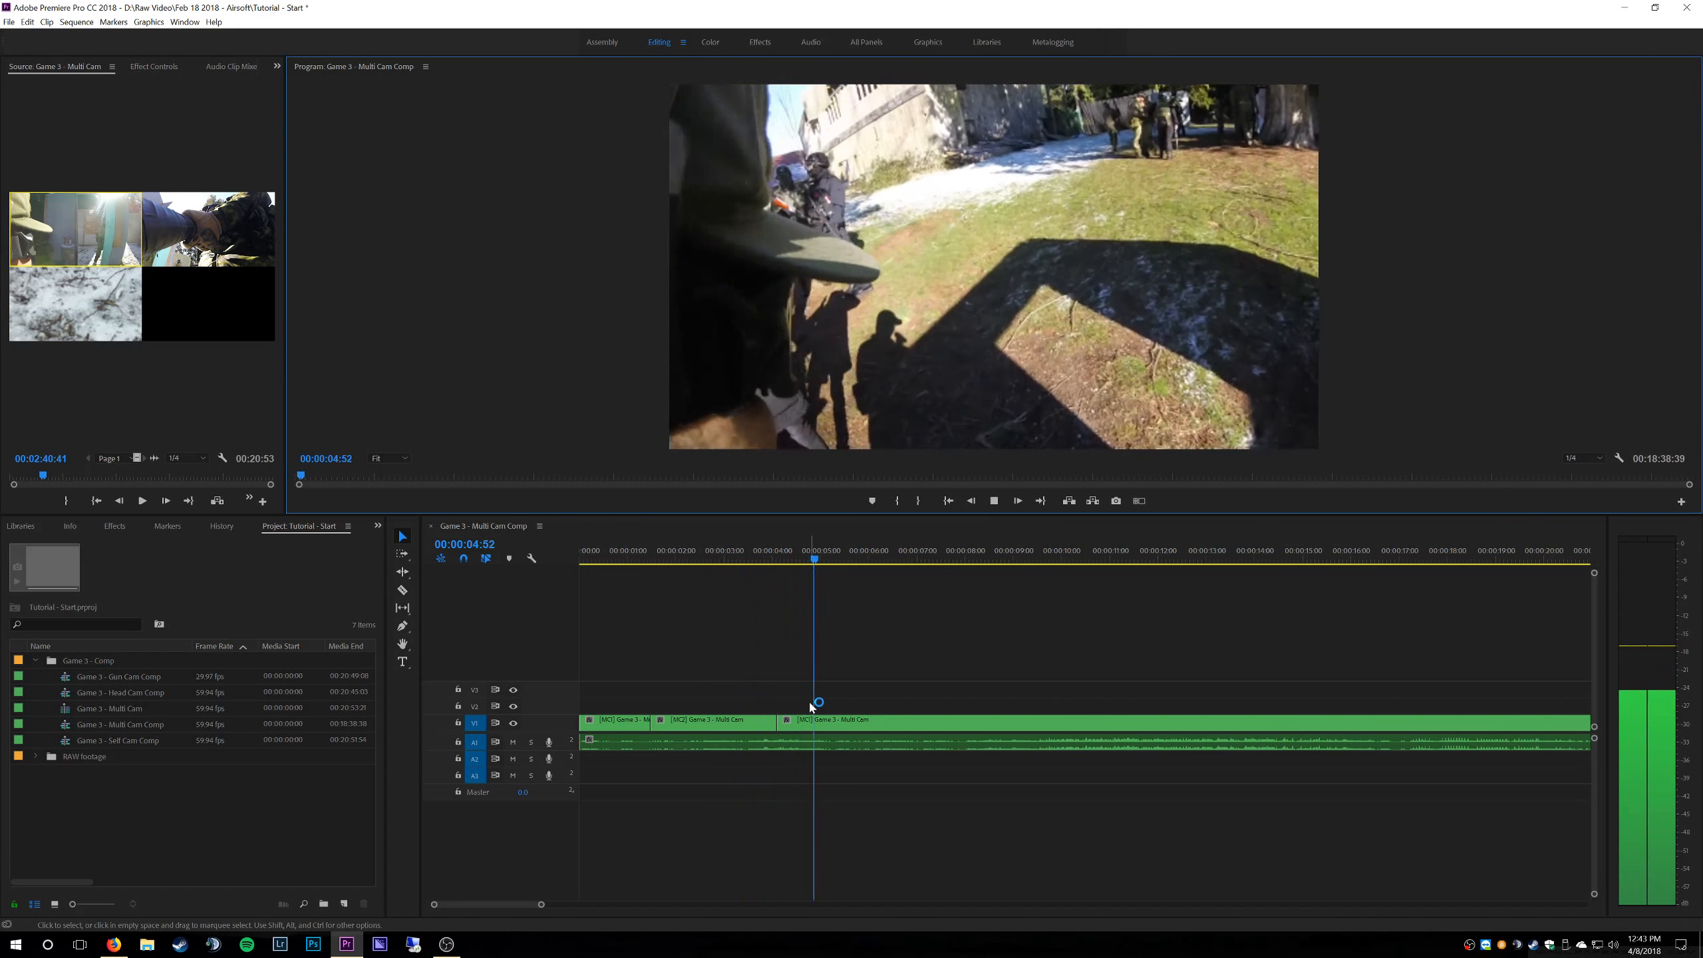
{"action": "key", "text": "space"}
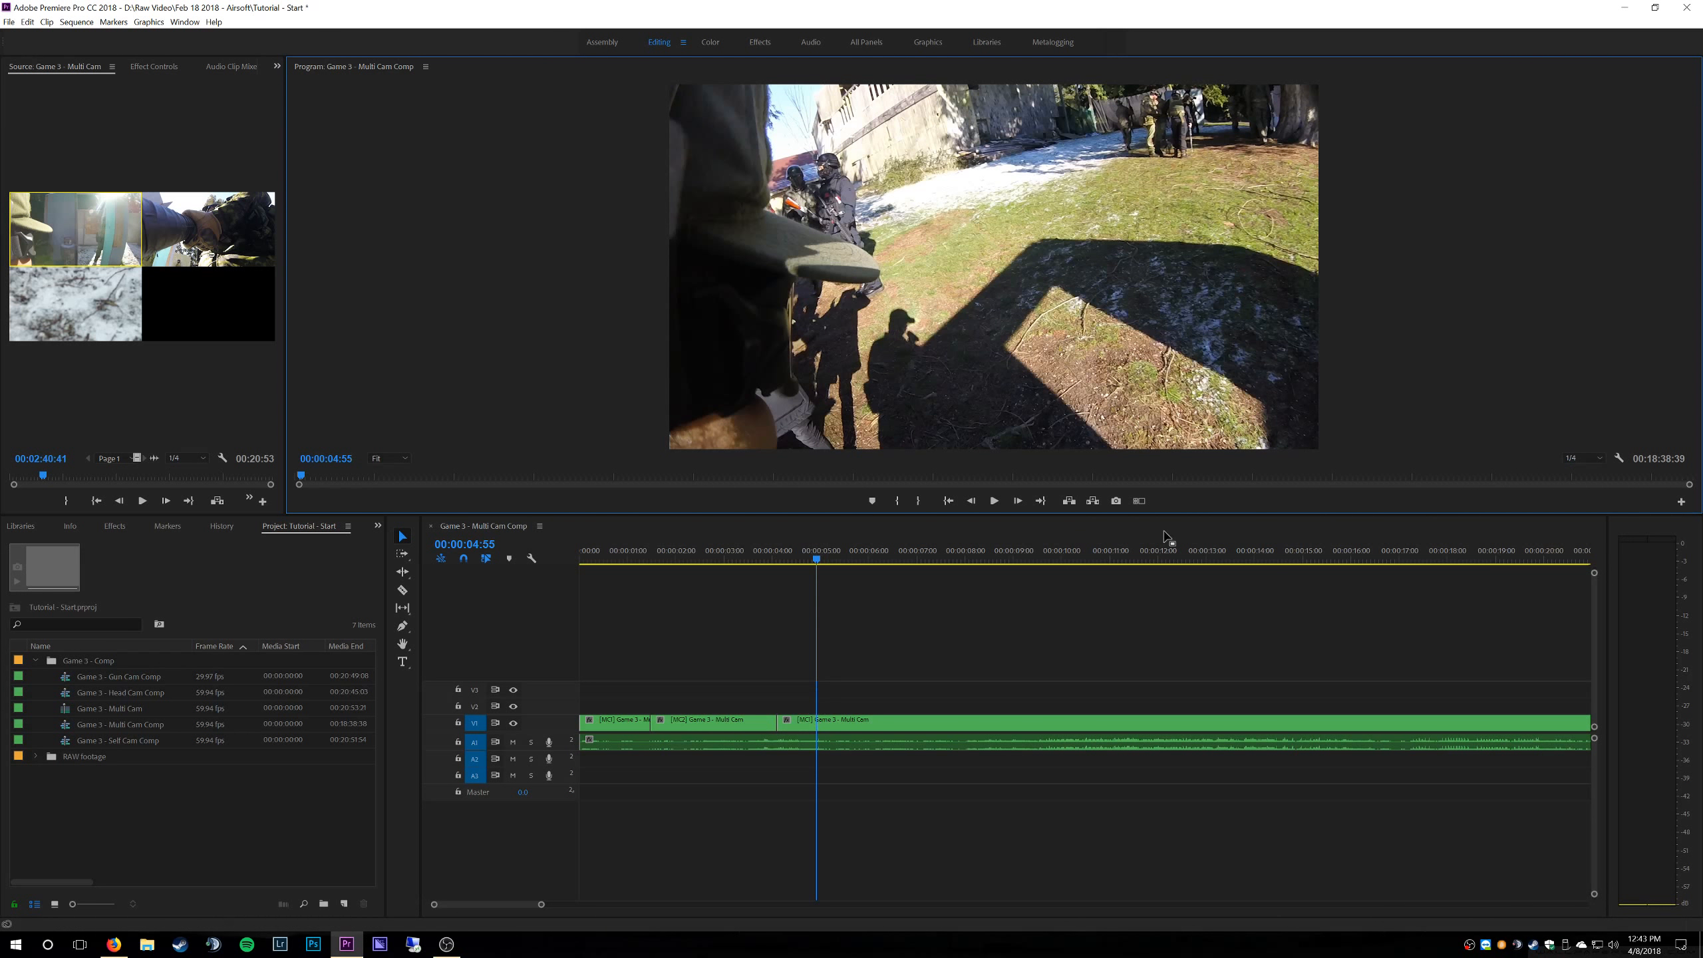
{"action": "left_click", "coordinate": [1139, 501]}
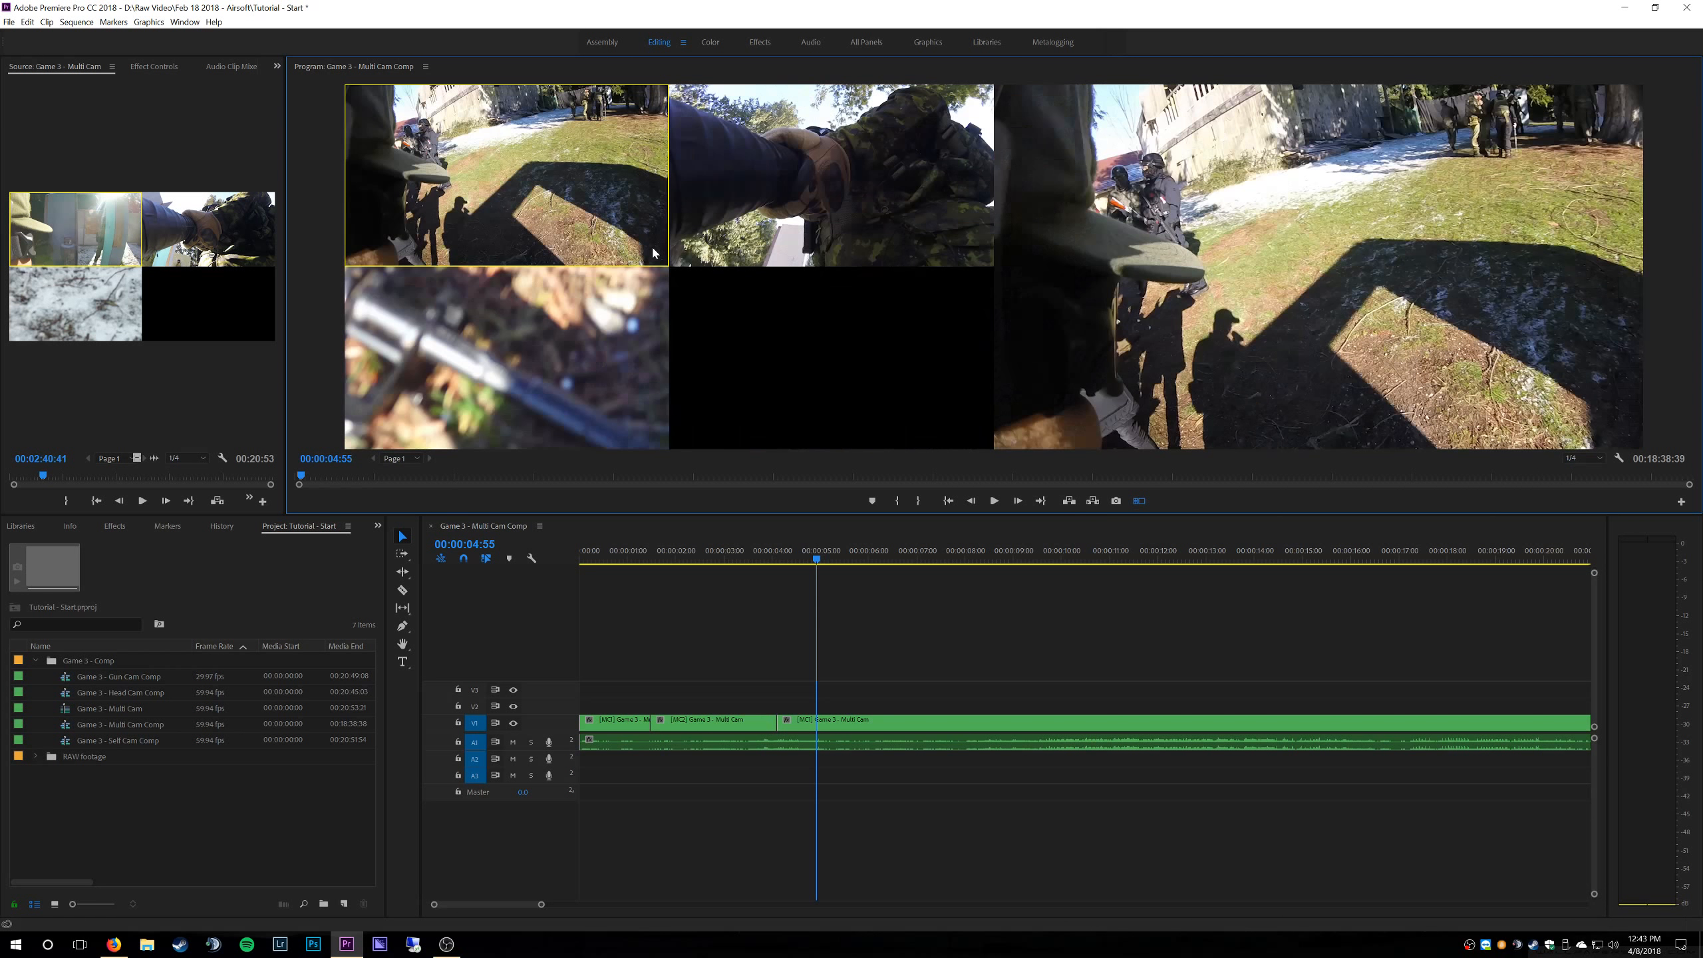
- Select the three multi-camera segments one after another, from the last to the first, to examine the cuts
{"action": "left_click", "coordinate": [797, 722]}
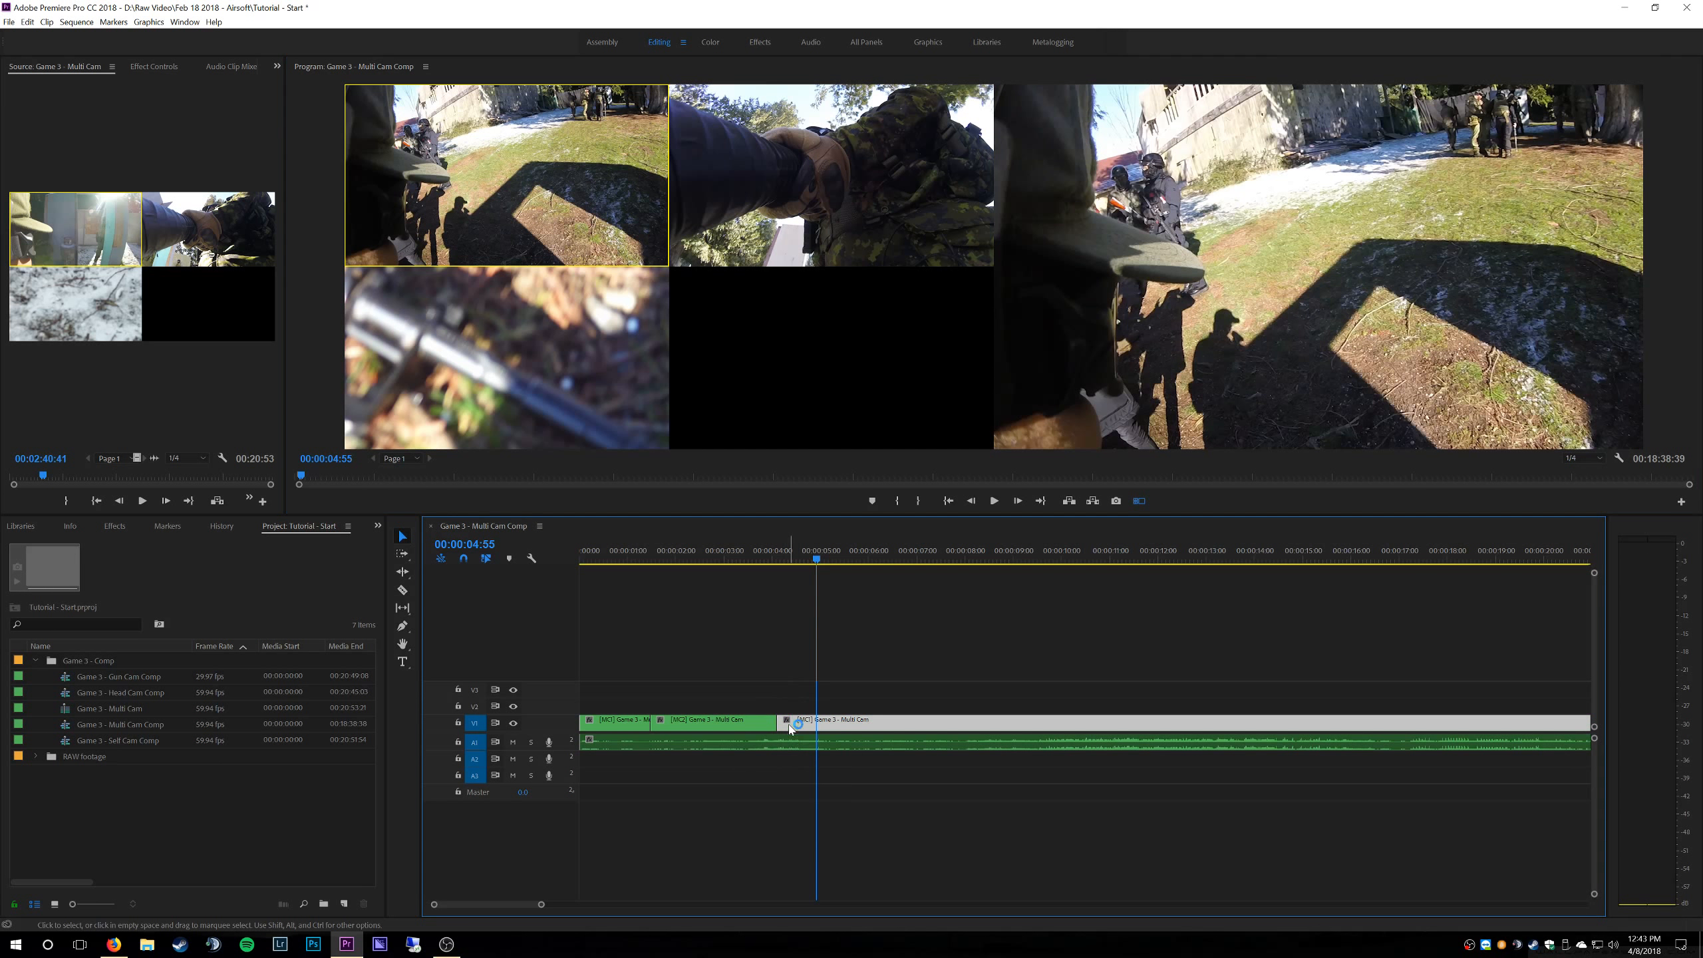
{"action": "left_click", "coordinate": [744, 728]}
{"action": "left_click", "coordinate": [634, 729]}
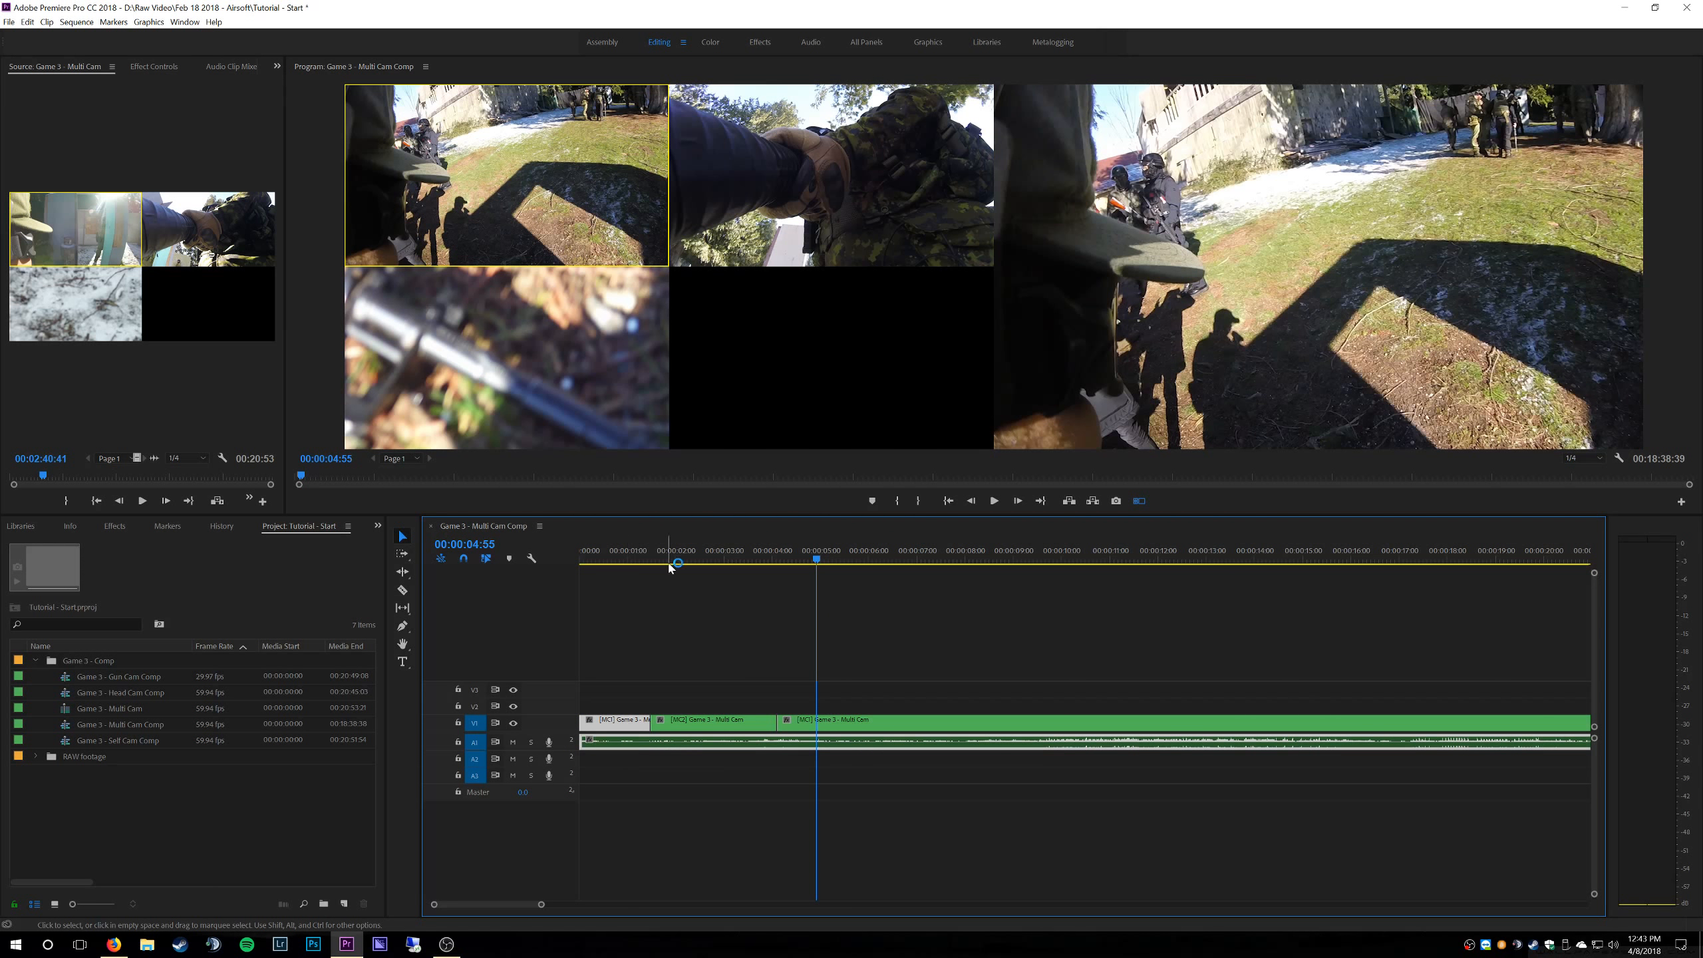
- Clear the clip selection, return the playhead to 00:00:00:00 and undo the live angle cuts
{"action": "key", "text": "Home"}
{"action": "left_click", "coordinate": [640, 553]}
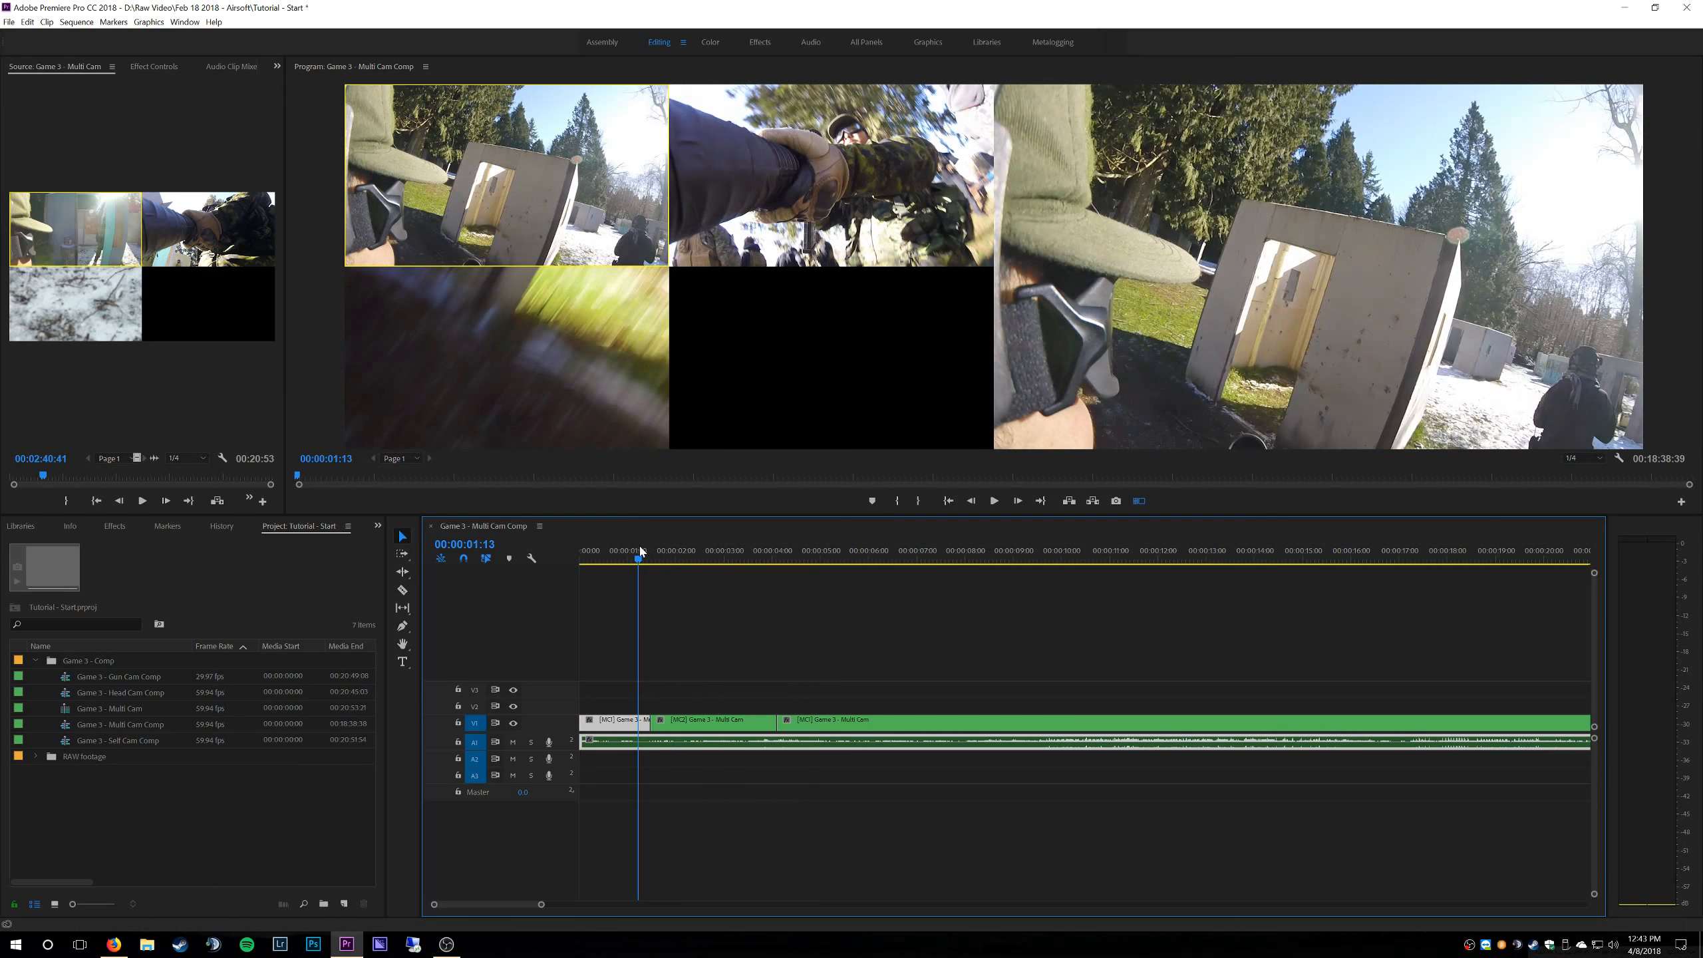
{"action": "left_click", "coordinate": [771, 595]}
{"action": "left_click_drag", "start_coordinate": [642, 558], "coordinate": [547, 569]}
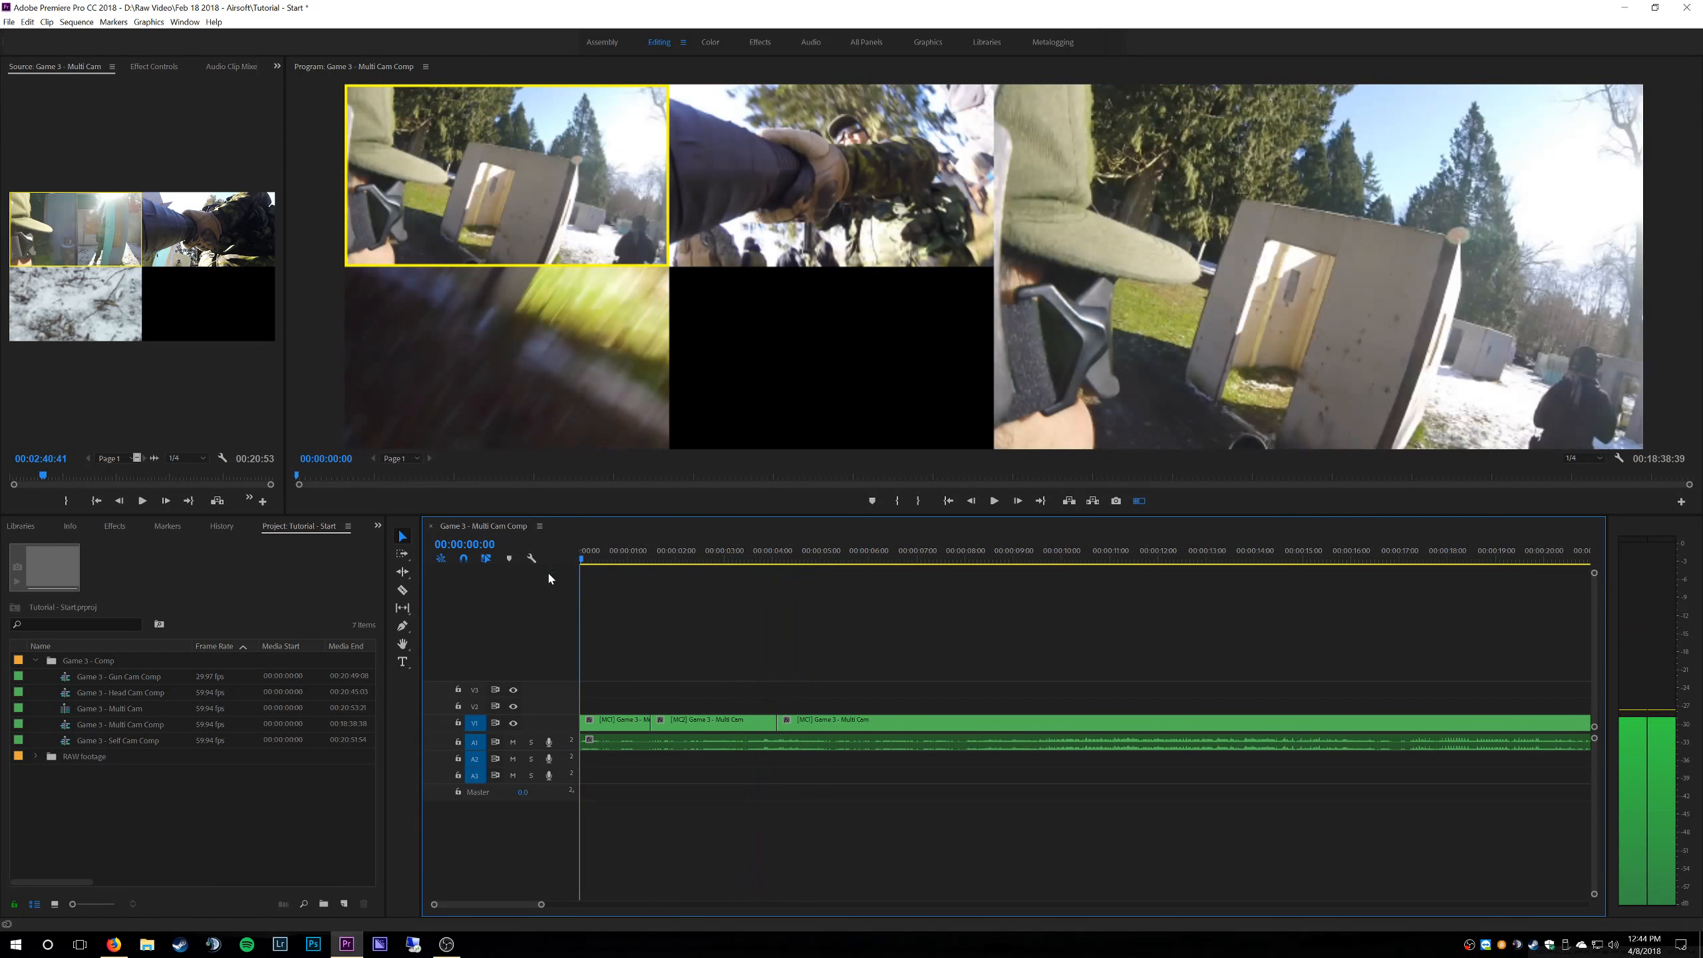
{"action": "key", "text": "ctrl+z"}
- Play from the opening while switching live to the second, first, third and first angles, and undo these cuts
{"action": "key", "text": "space"}
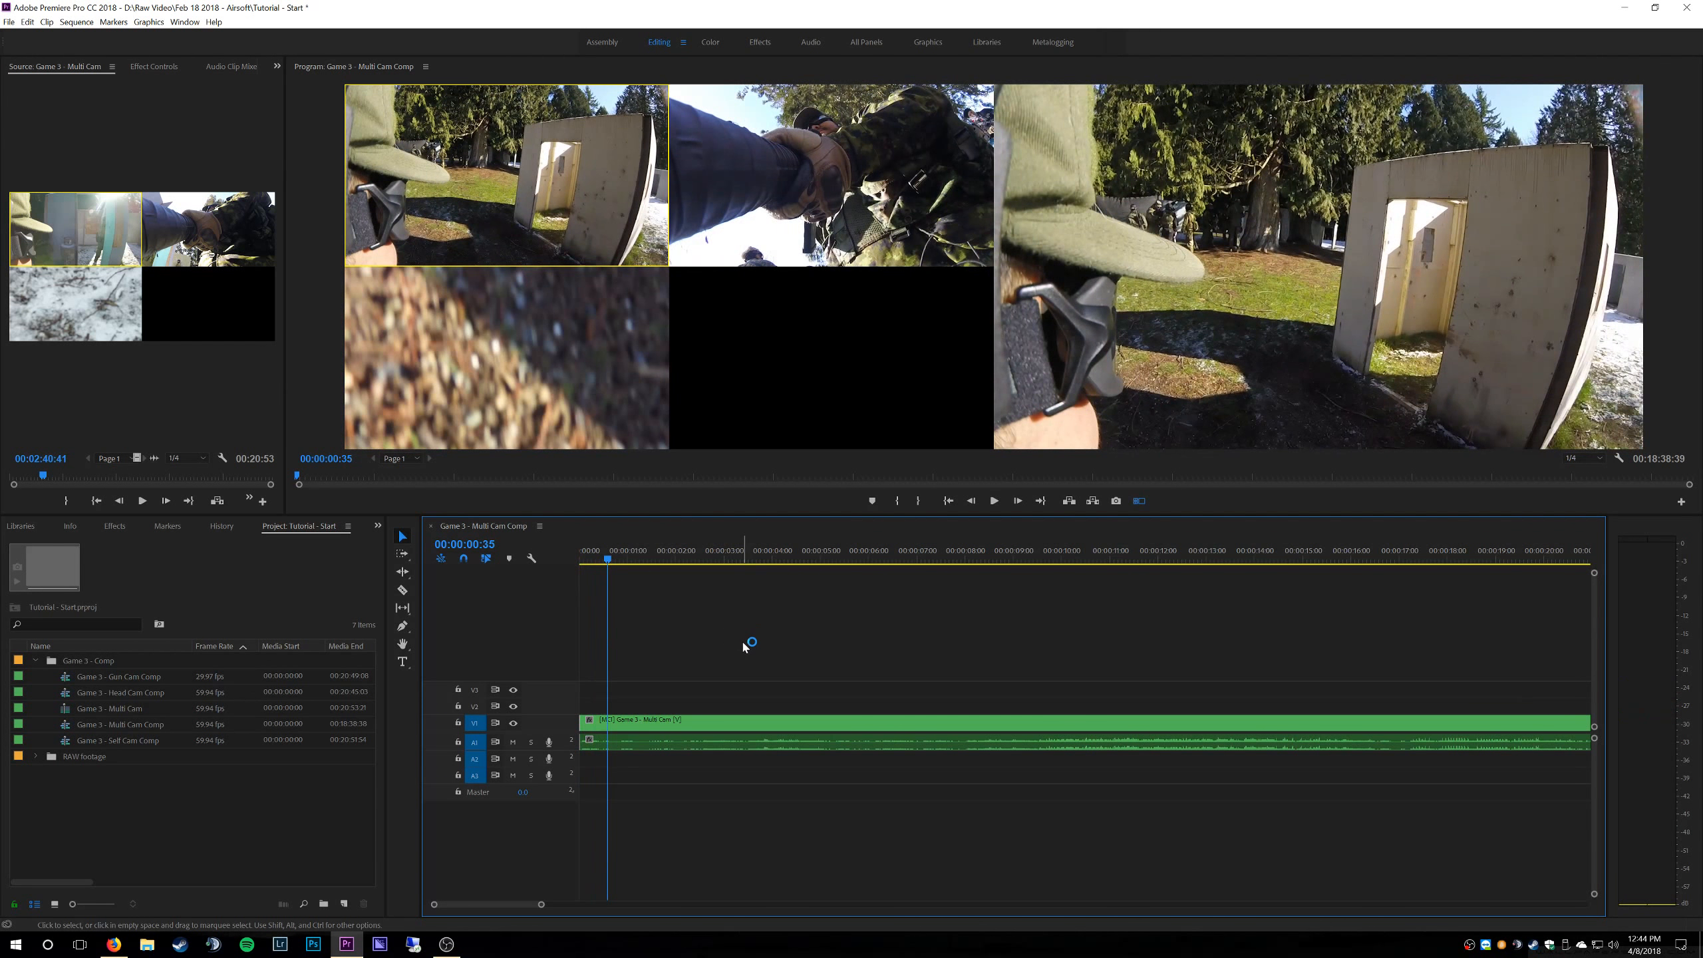
{"action": "left_click", "coordinate": [798, 208]}
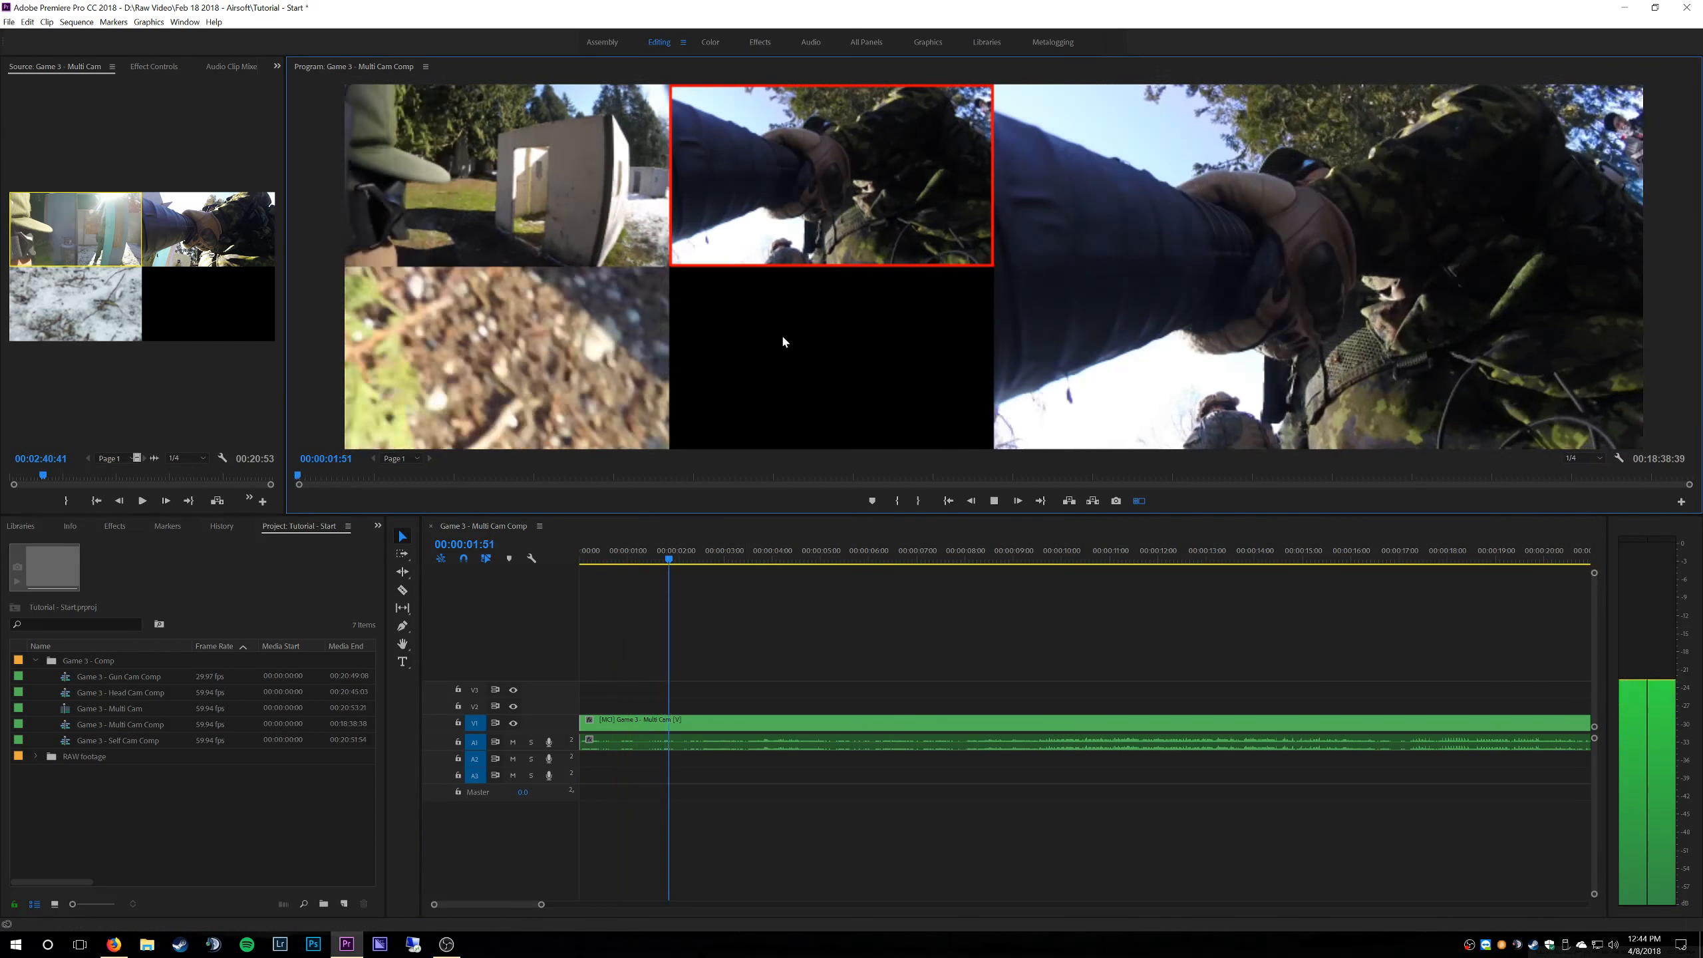
{"action": "left_click", "coordinate": [561, 197]}
{"action": "left_click", "coordinate": [591, 380]}
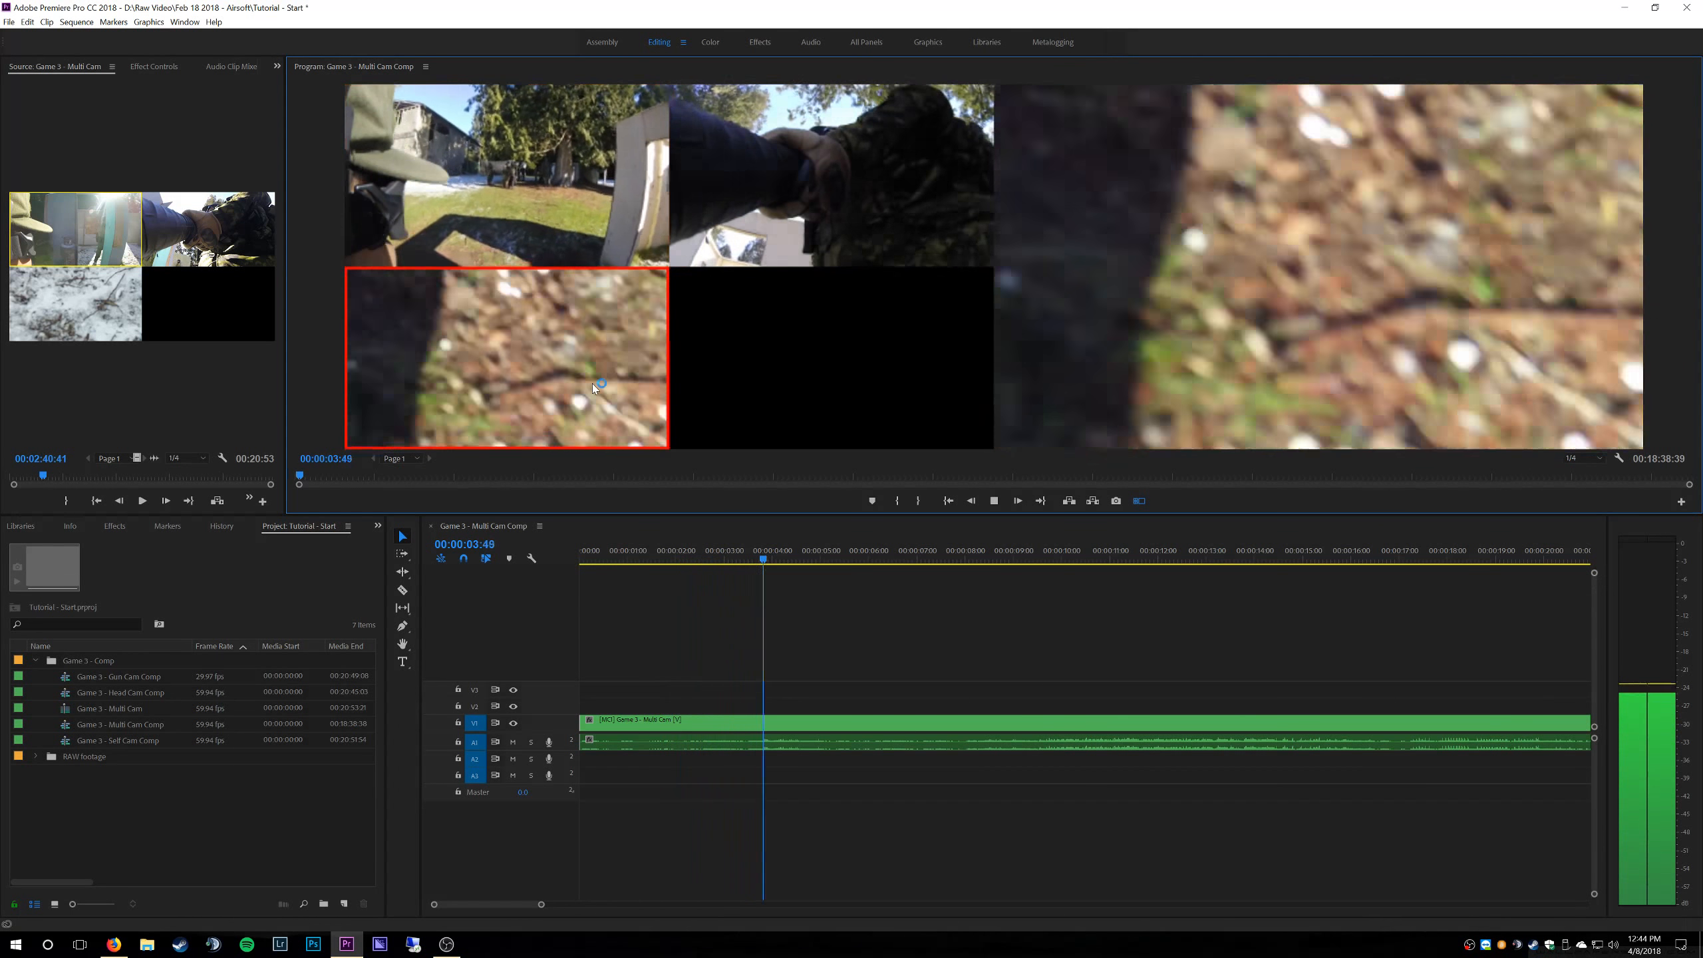
{"action": "left_click", "coordinate": [588, 140]}
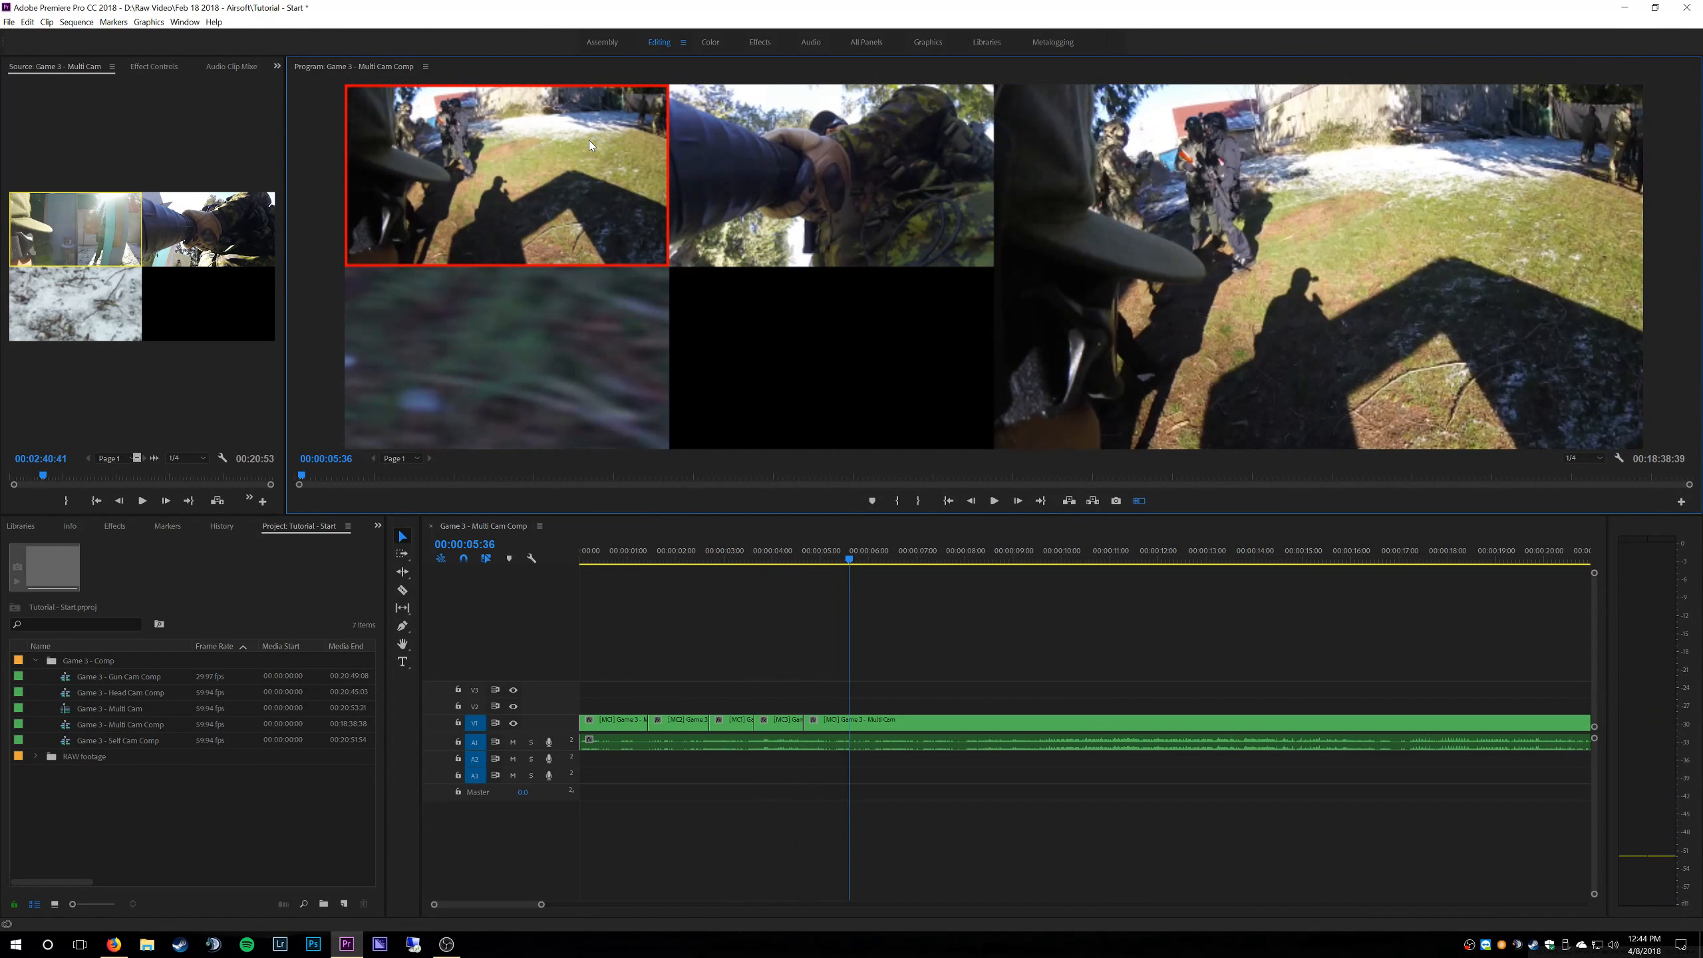
{"action": "key", "text": "space"}
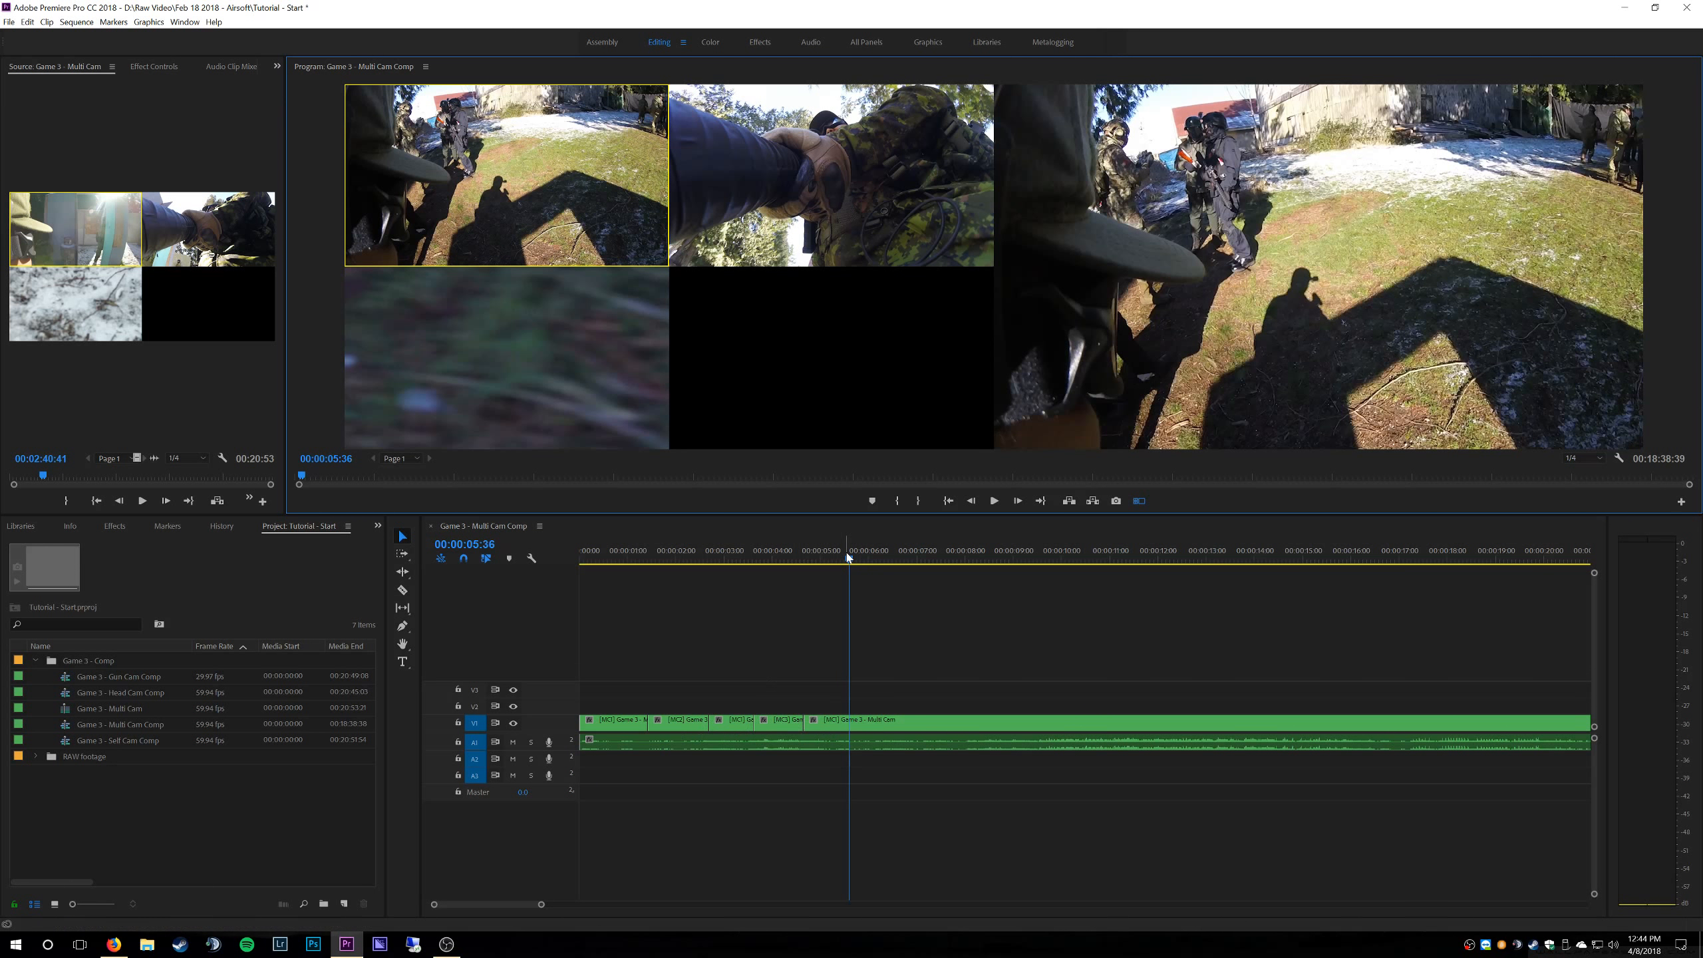
{"action": "key", "text": "ctrl+z"}
- Play from the start to 00:00:02:54, try the second angle on the uncut clip and switch back to the first
{"action": "left_click_drag", "start_coordinate": [852, 553], "coordinate": [446, 534]}
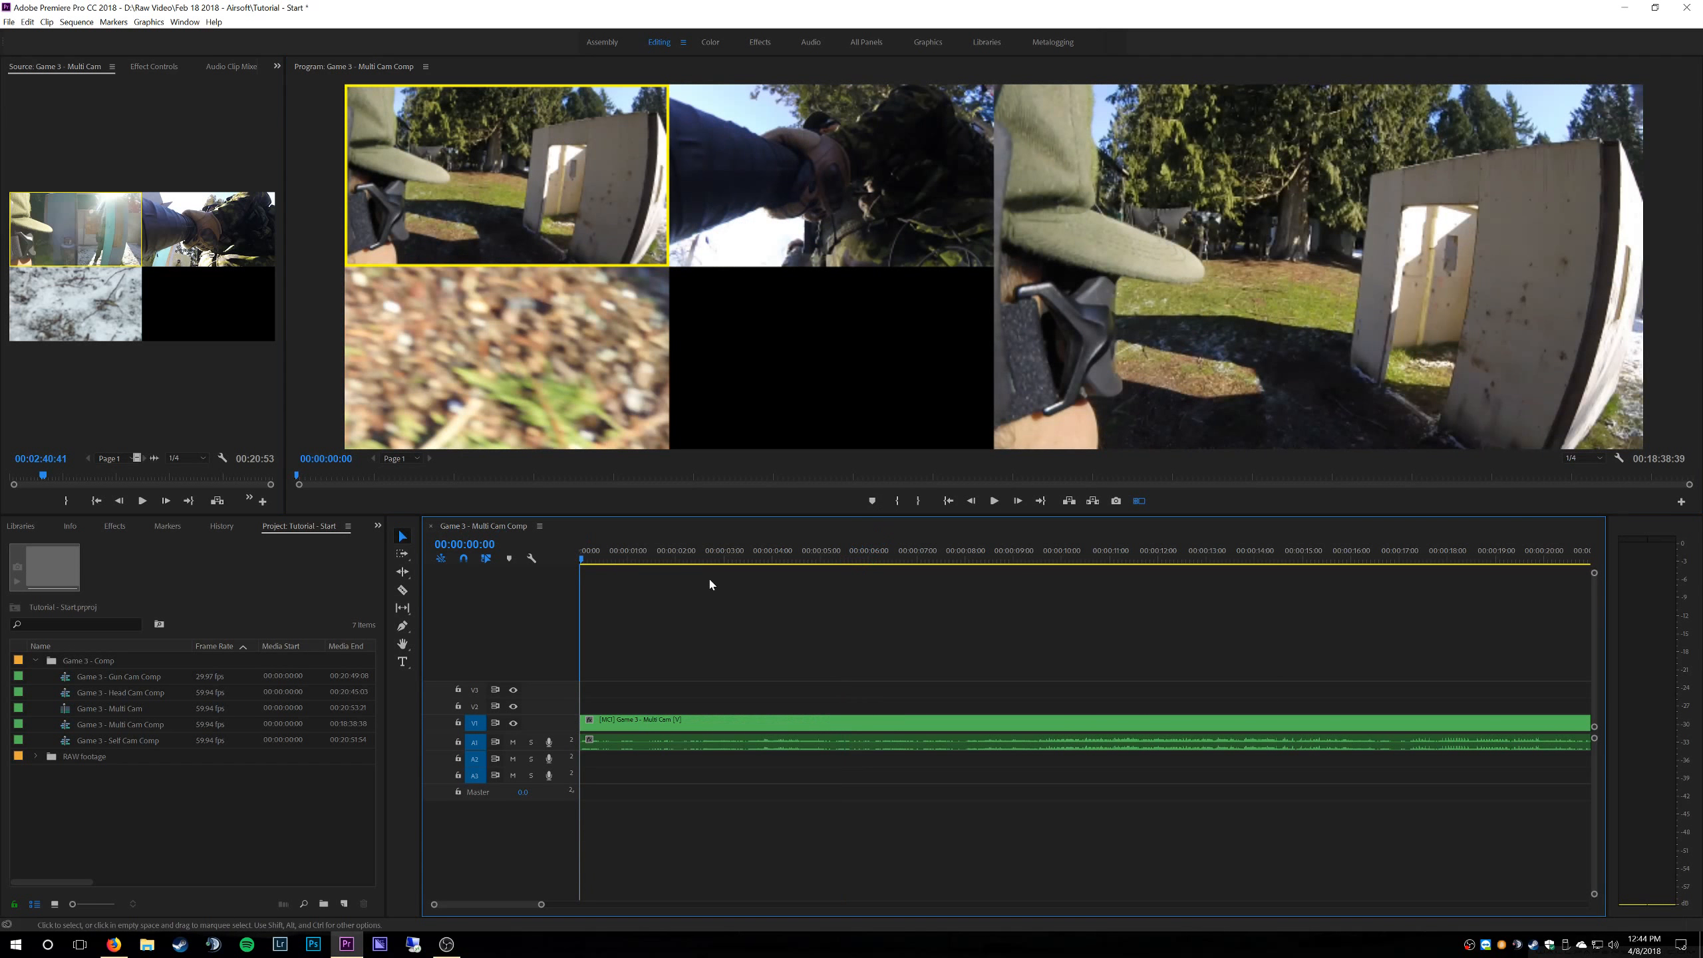
{"action": "key", "text": "space"}
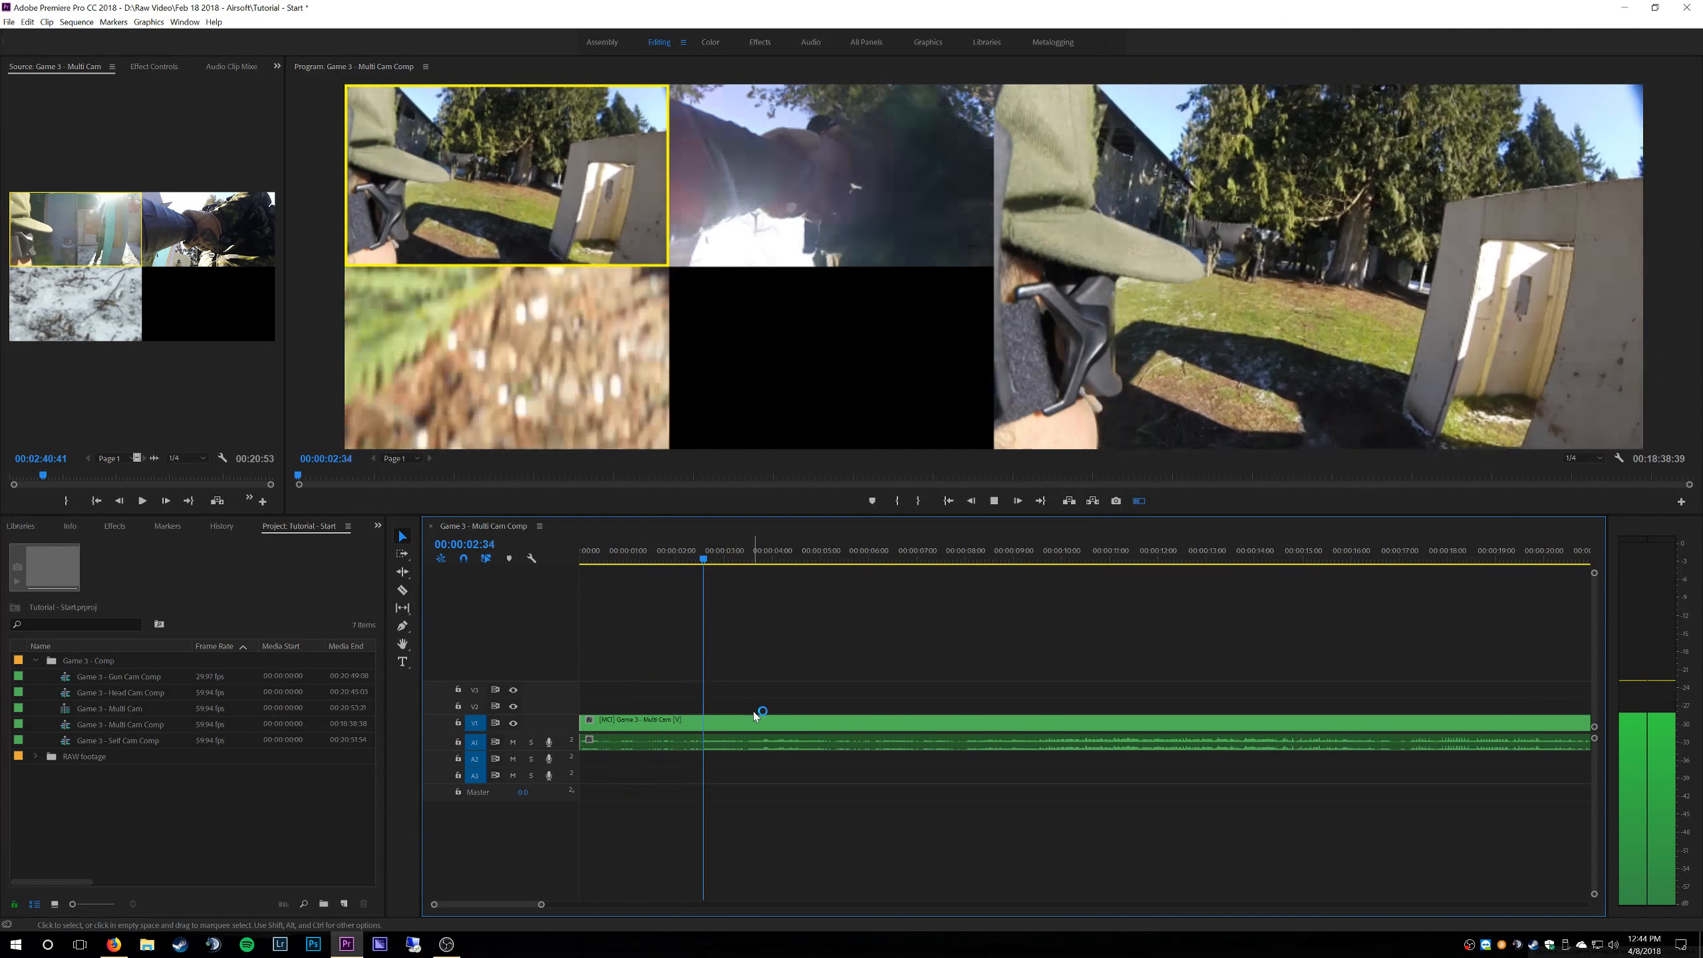
{"action": "key", "text": "space"}
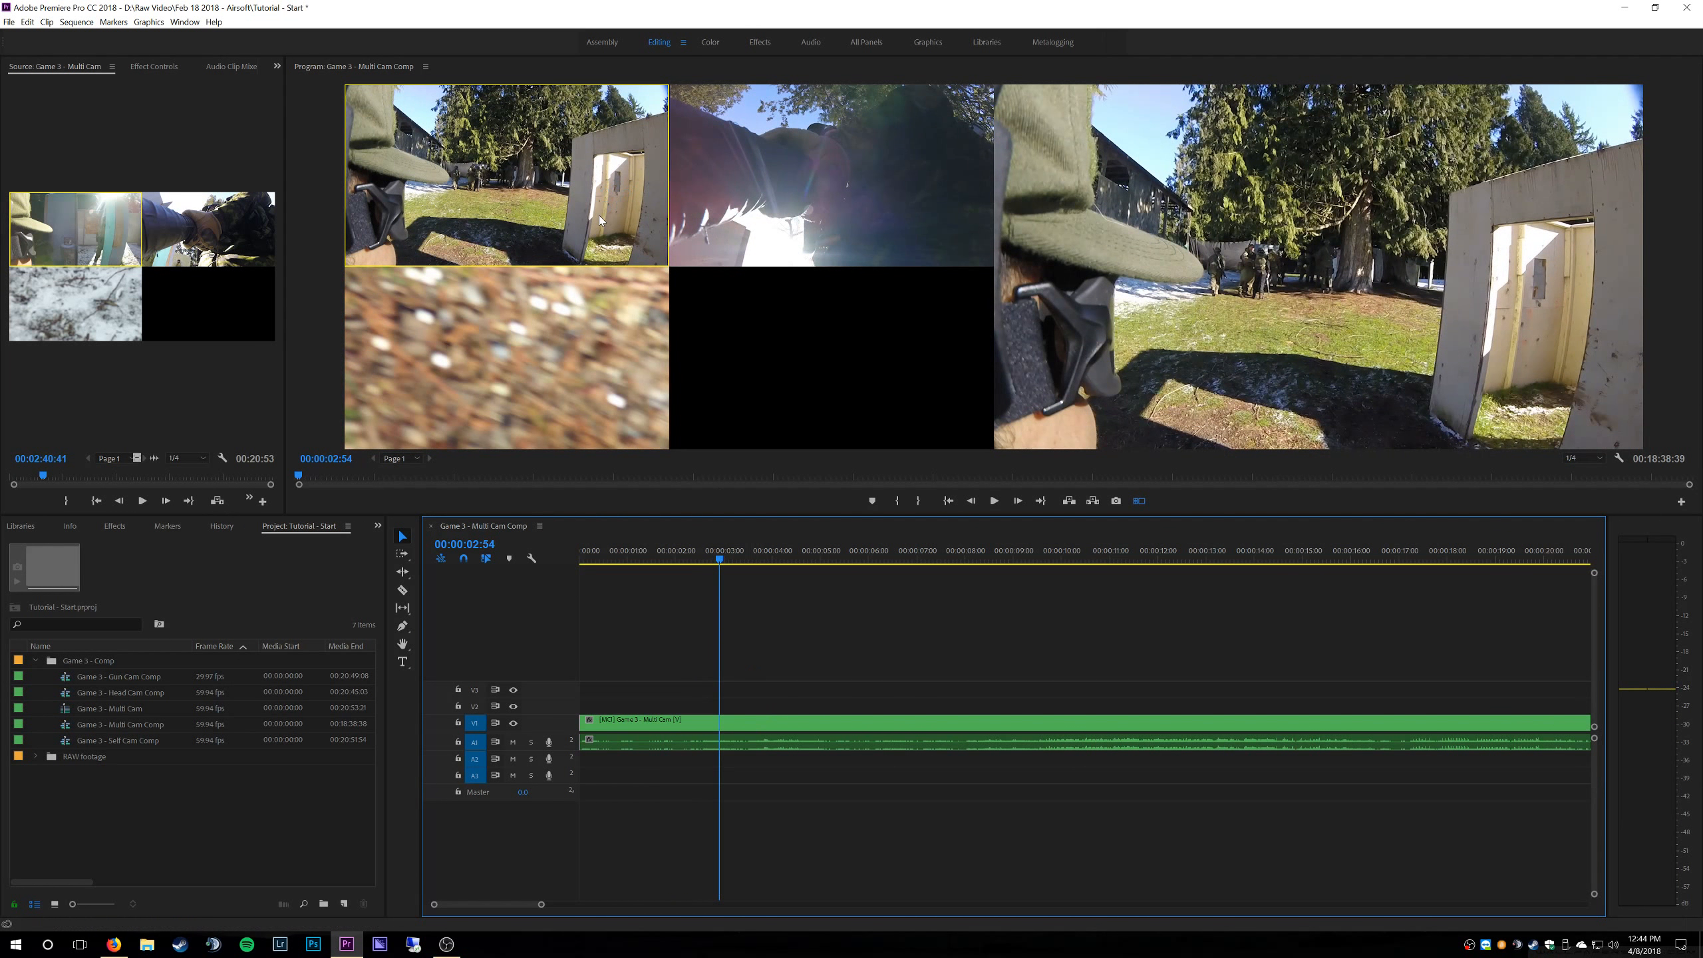
{"action": "left_click", "coordinate": [922, 176]}
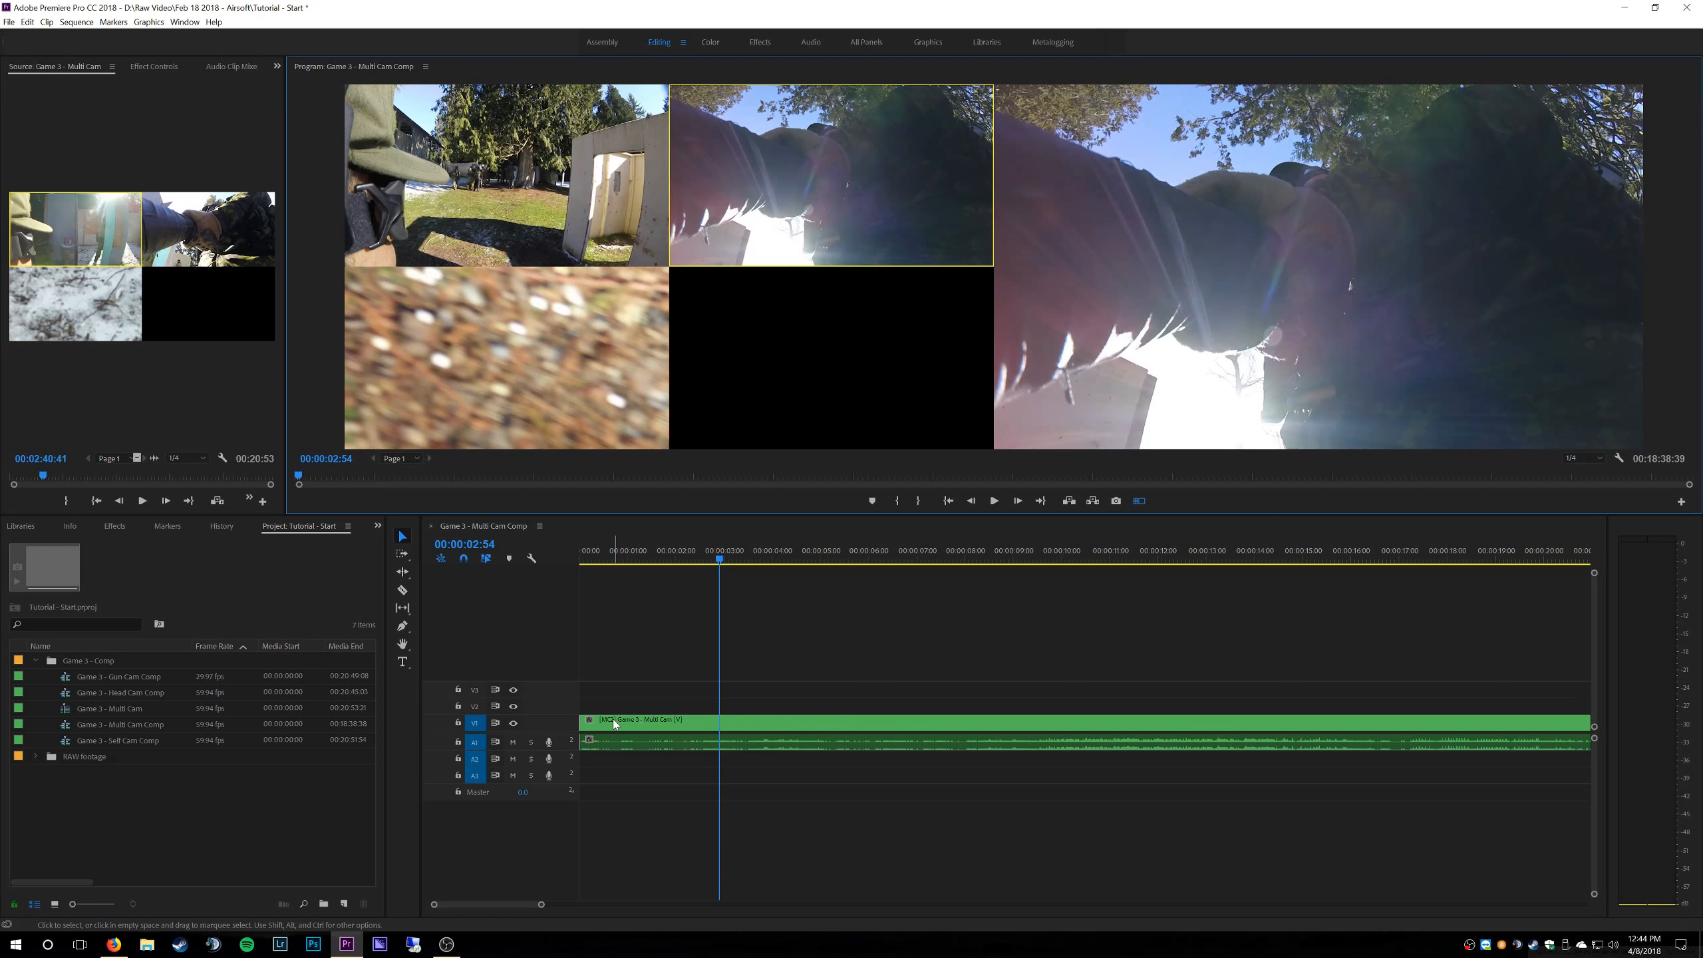
{"action": "left_click", "coordinate": [628, 197]}
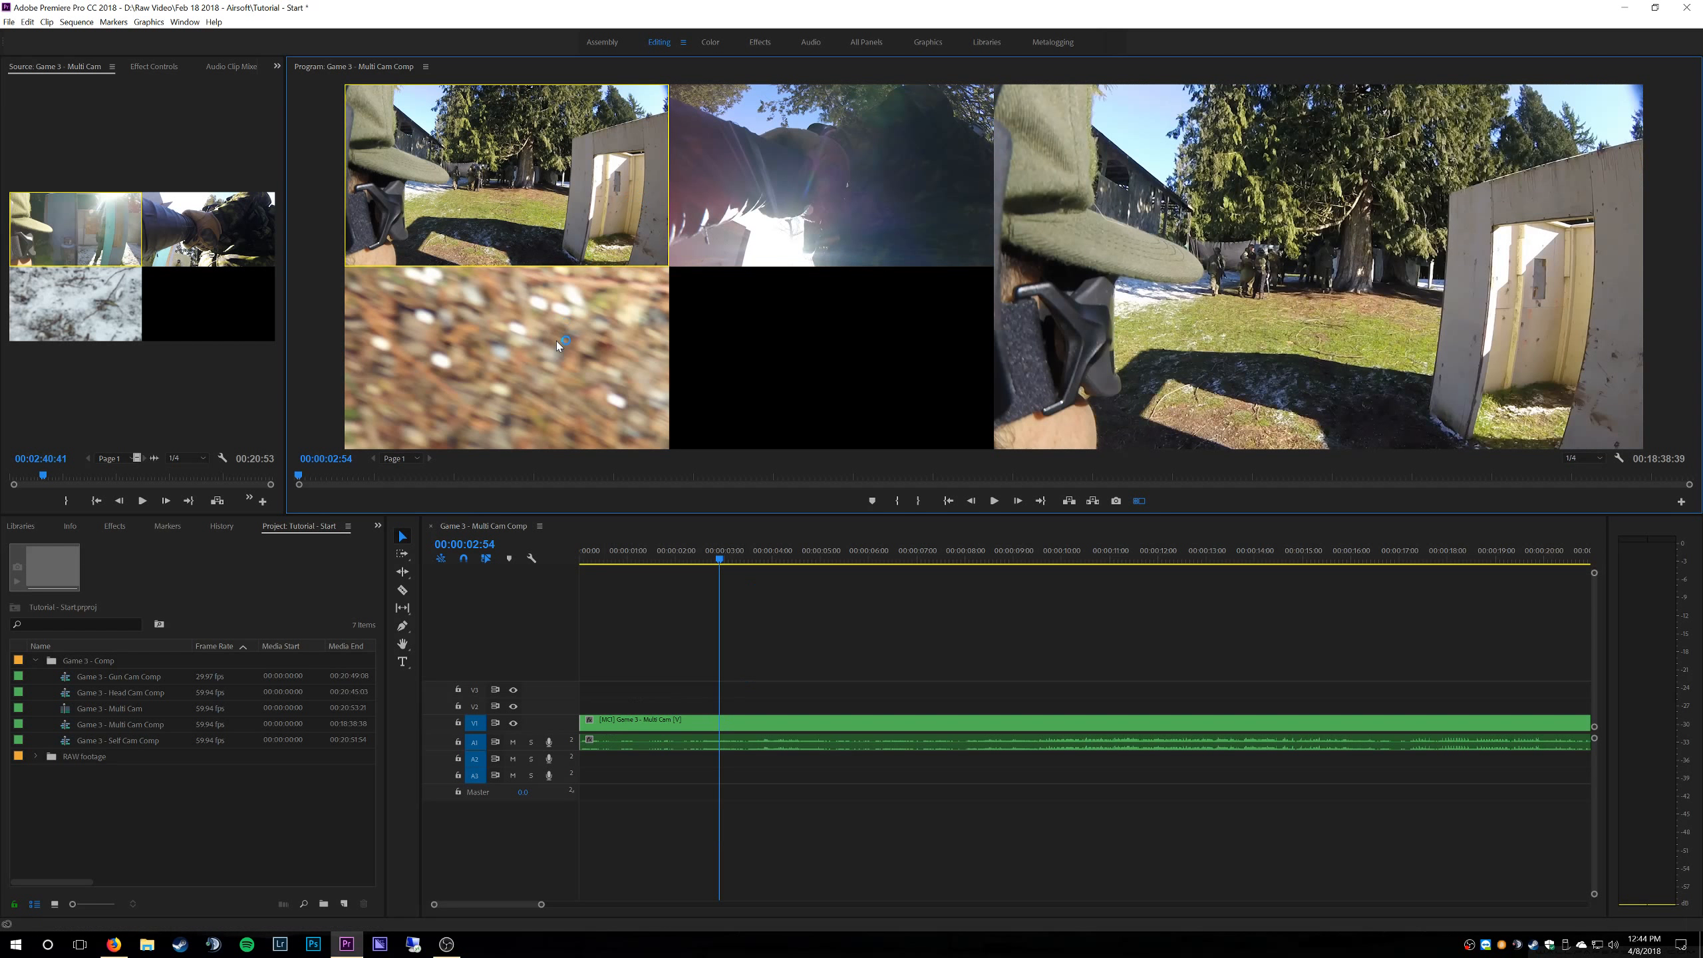
- Split the multi-camera clip at 00:00:02:54 with the Razor tool and set the part after the cut to the second angle
{"action": "left_click", "coordinate": [403, 590]}
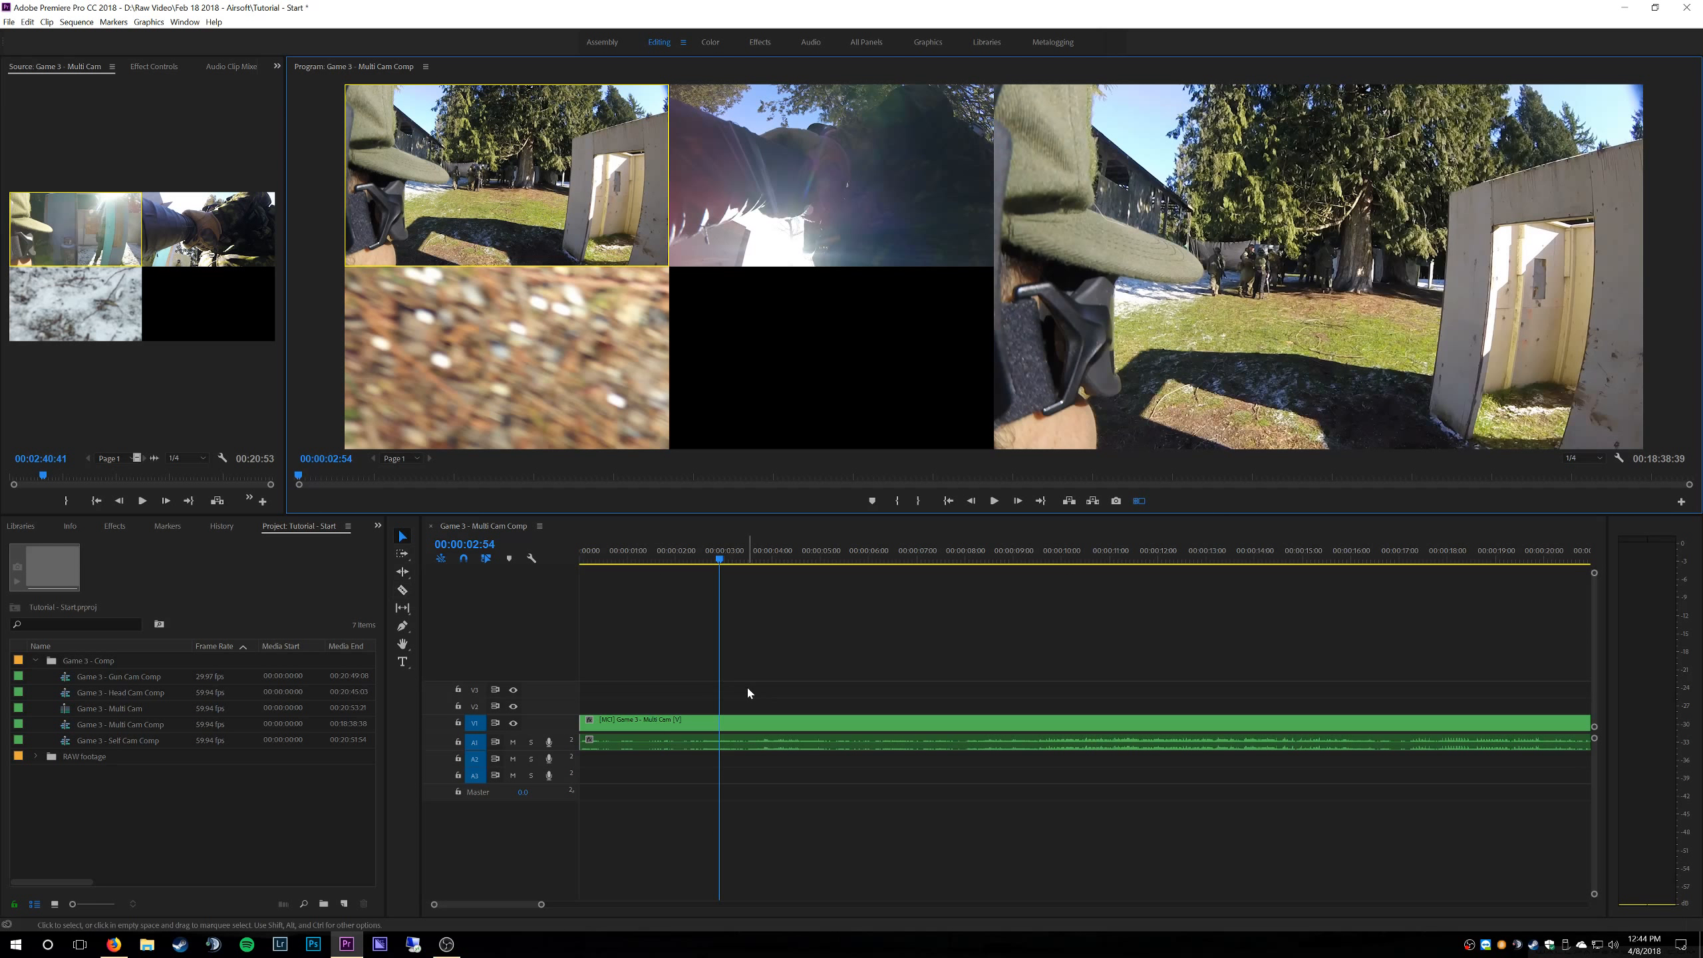
{"action": "left_click", "coordinate": [726, 727]}
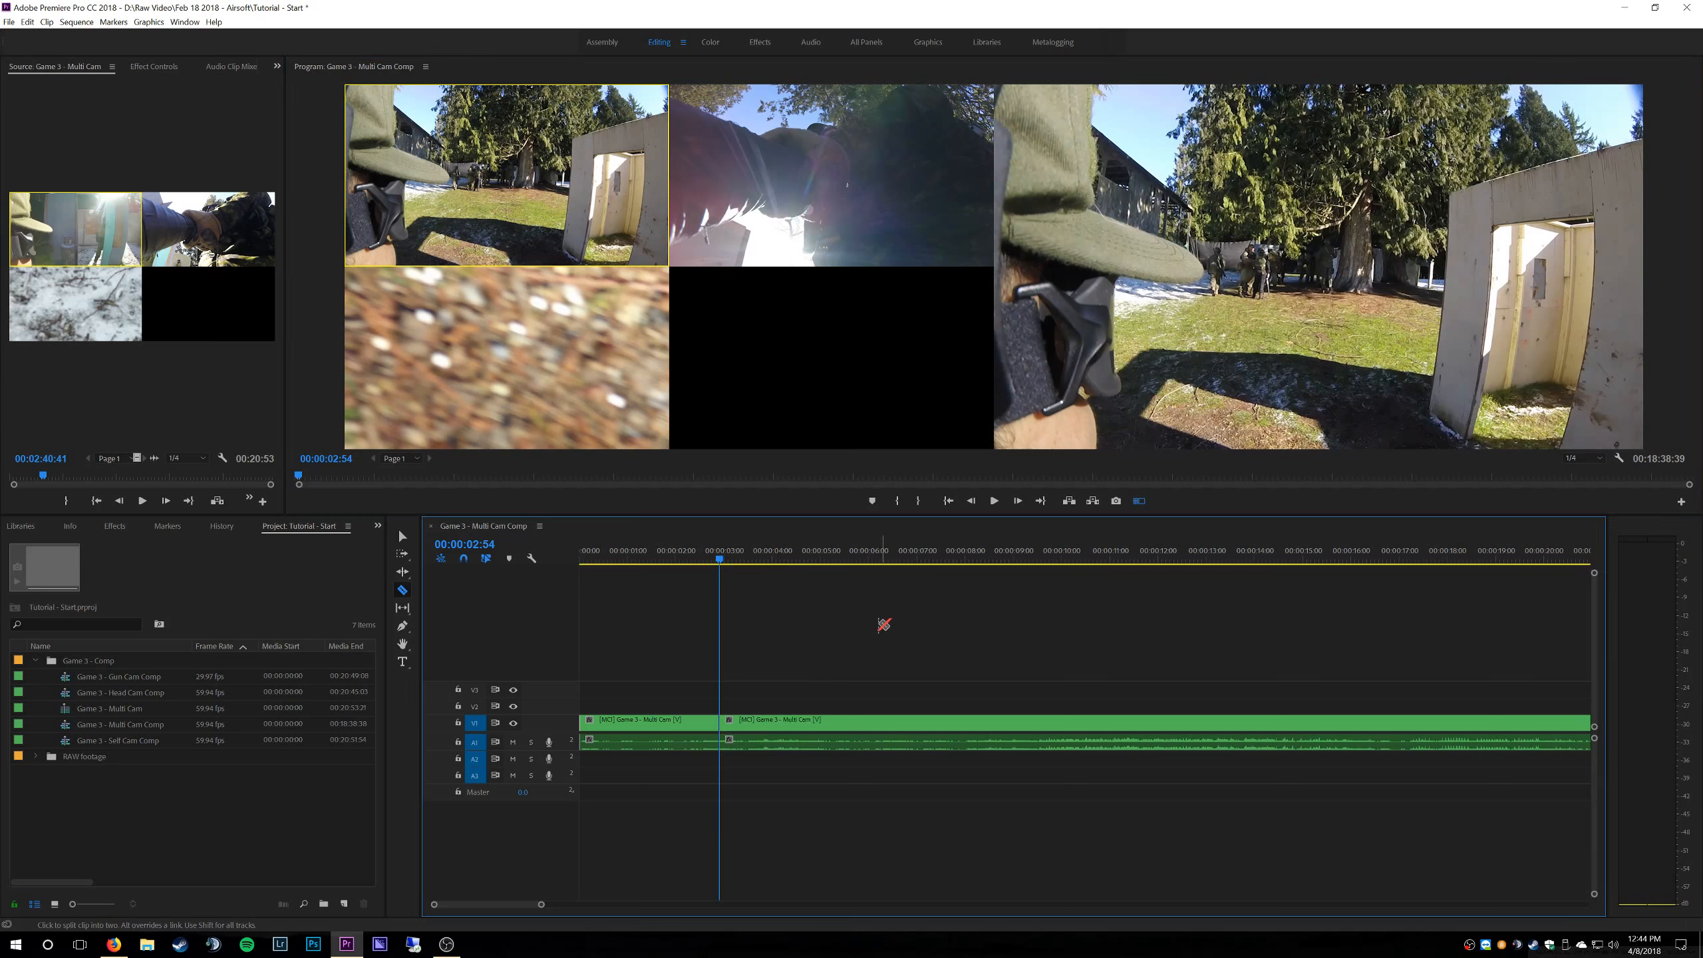
{"action": "key", "text": "v"}
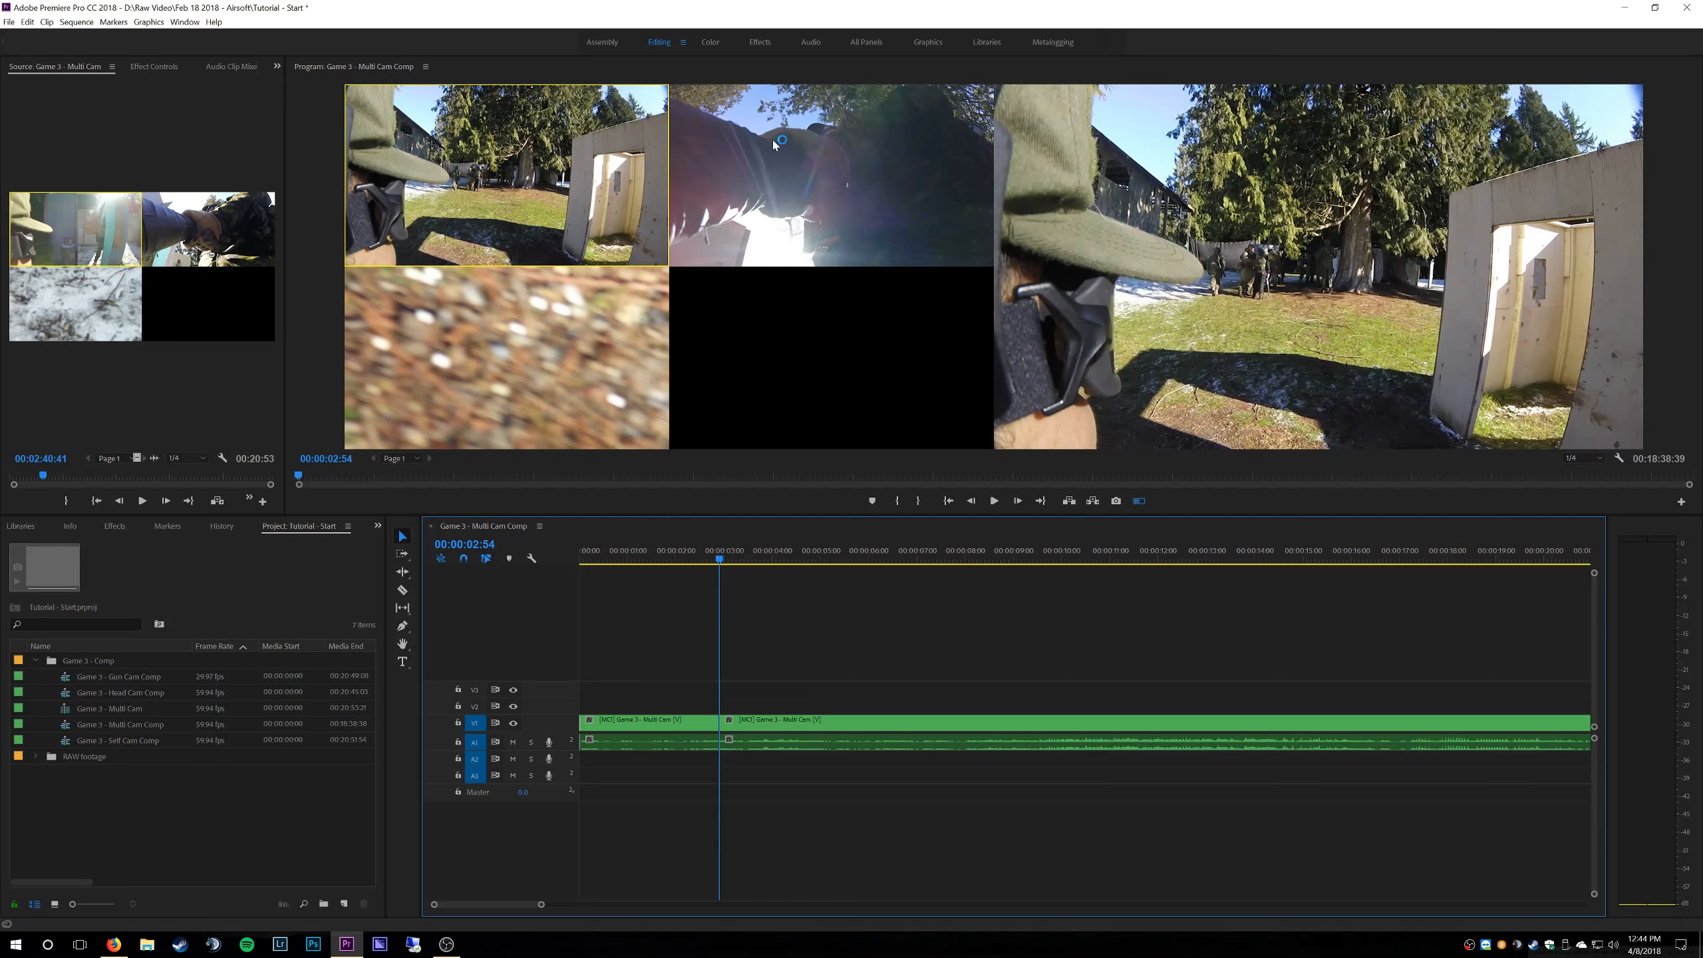
{"action": "left_click", "coordinate": [782, 179]}
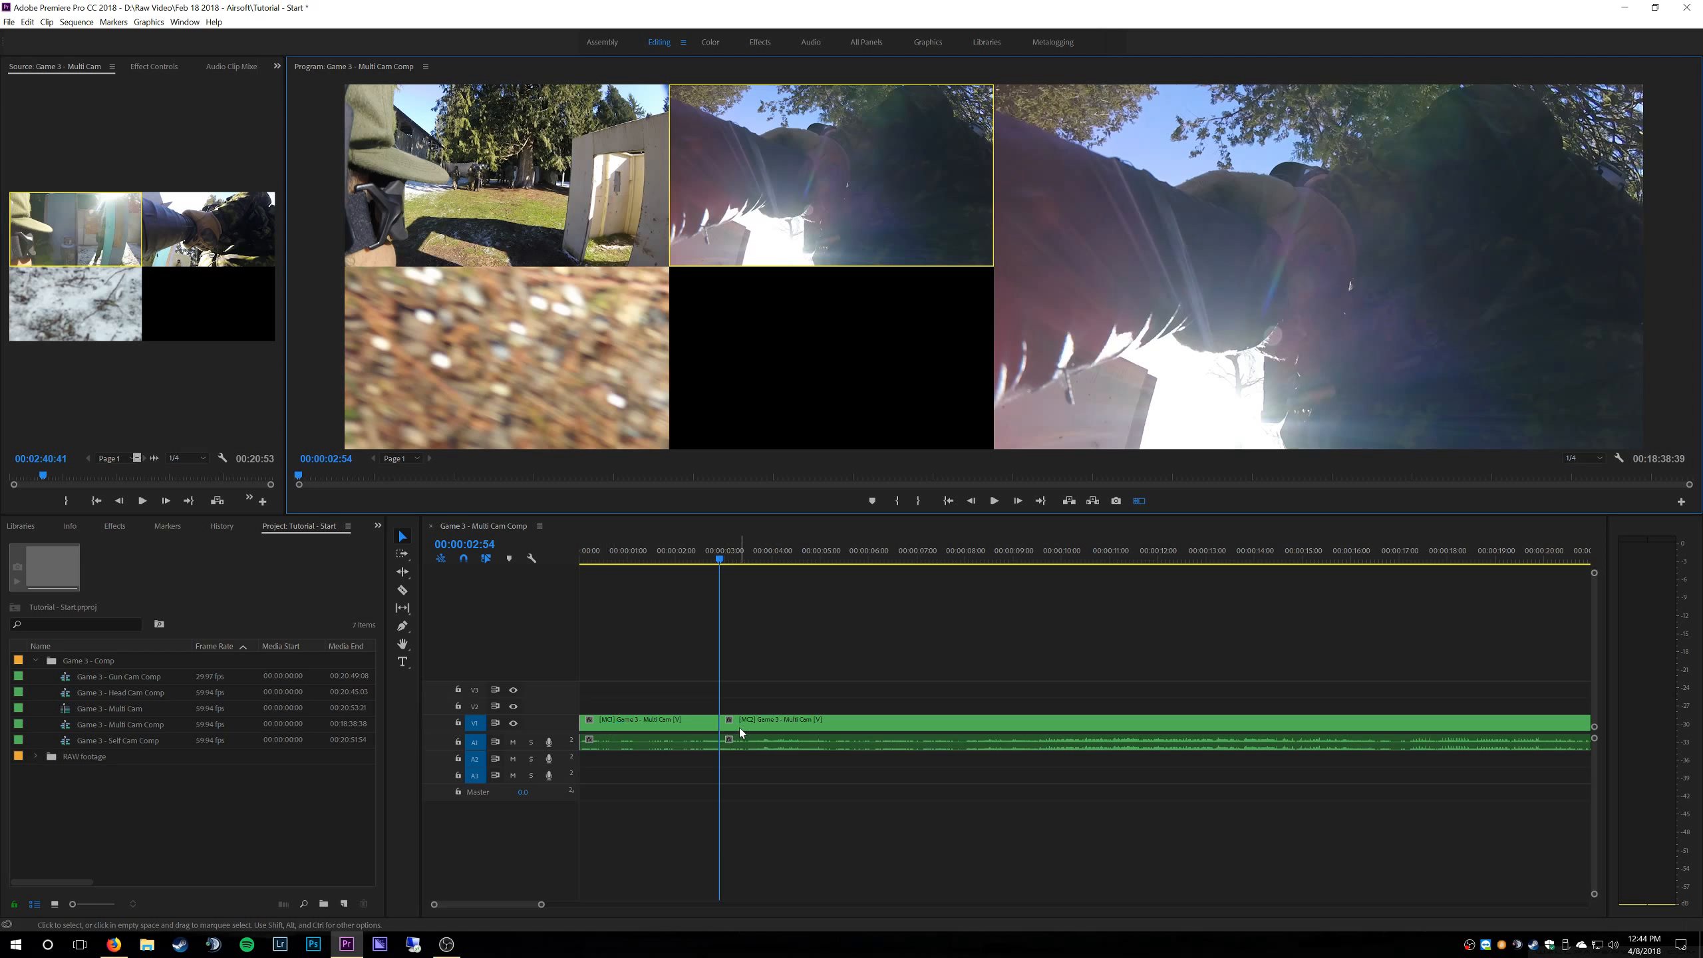
- Play the sequence from its opening across the manual cut and stop at 00:00:06:16
{"action": "left_click_drag", "start_coordinate": [720, 560], "coordinate": [596, 562]}
{"action": "key", "text": "space"}
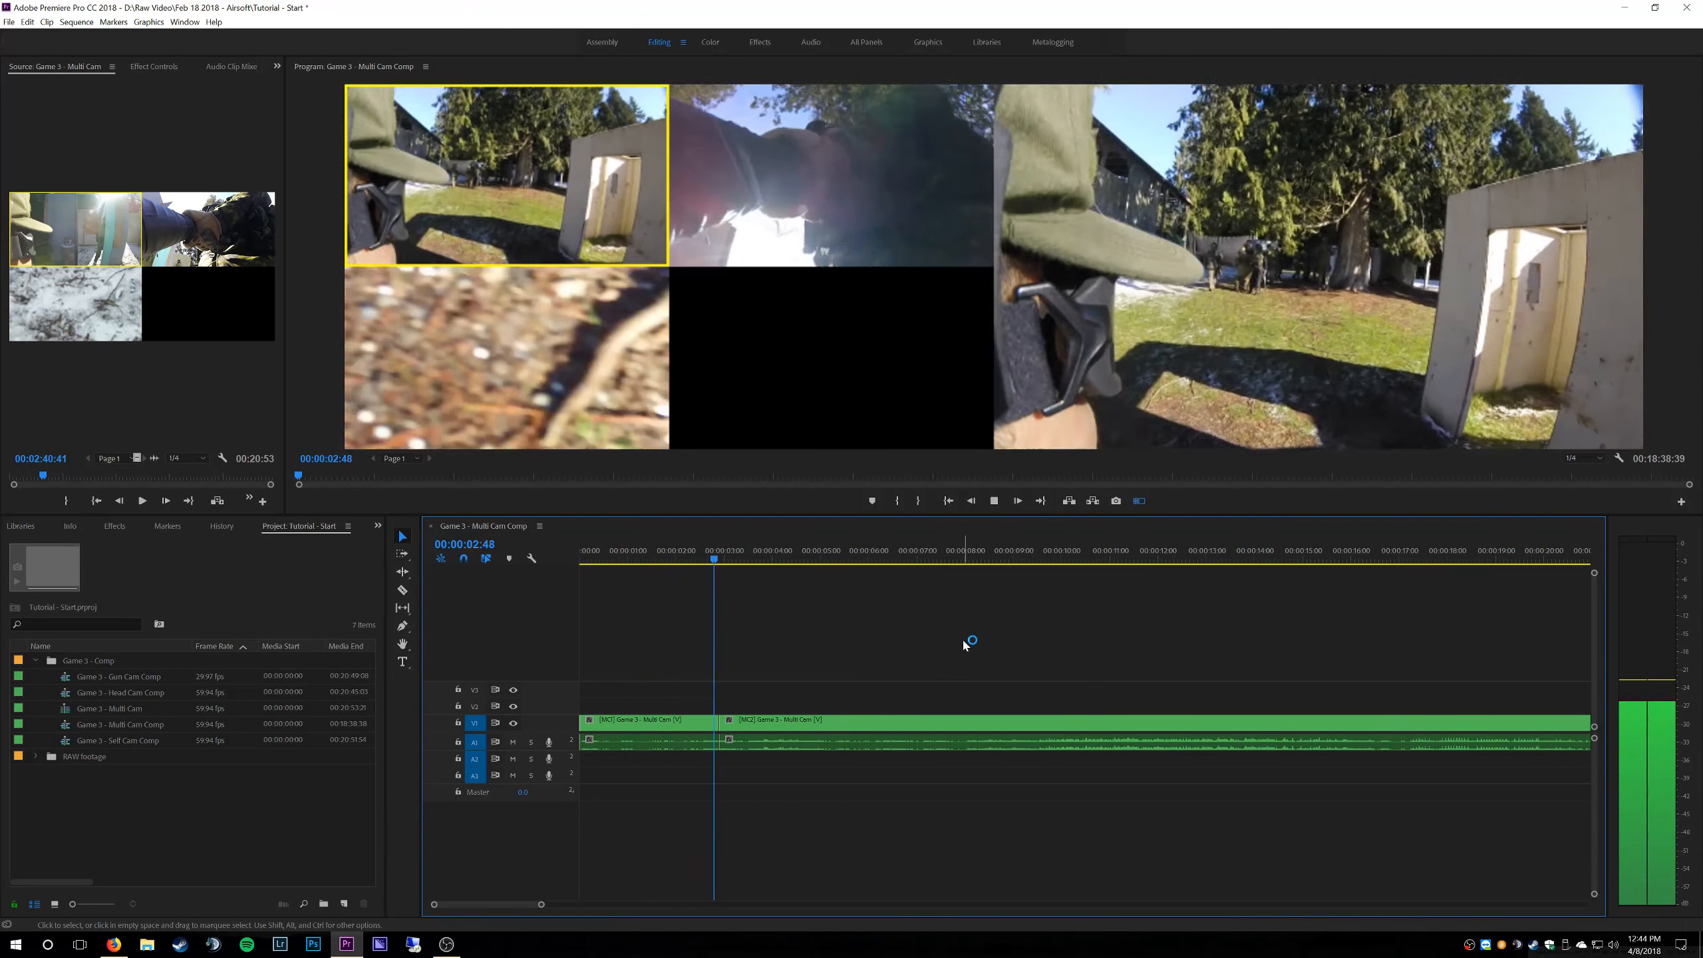
{"action": "key", "text": "space"}
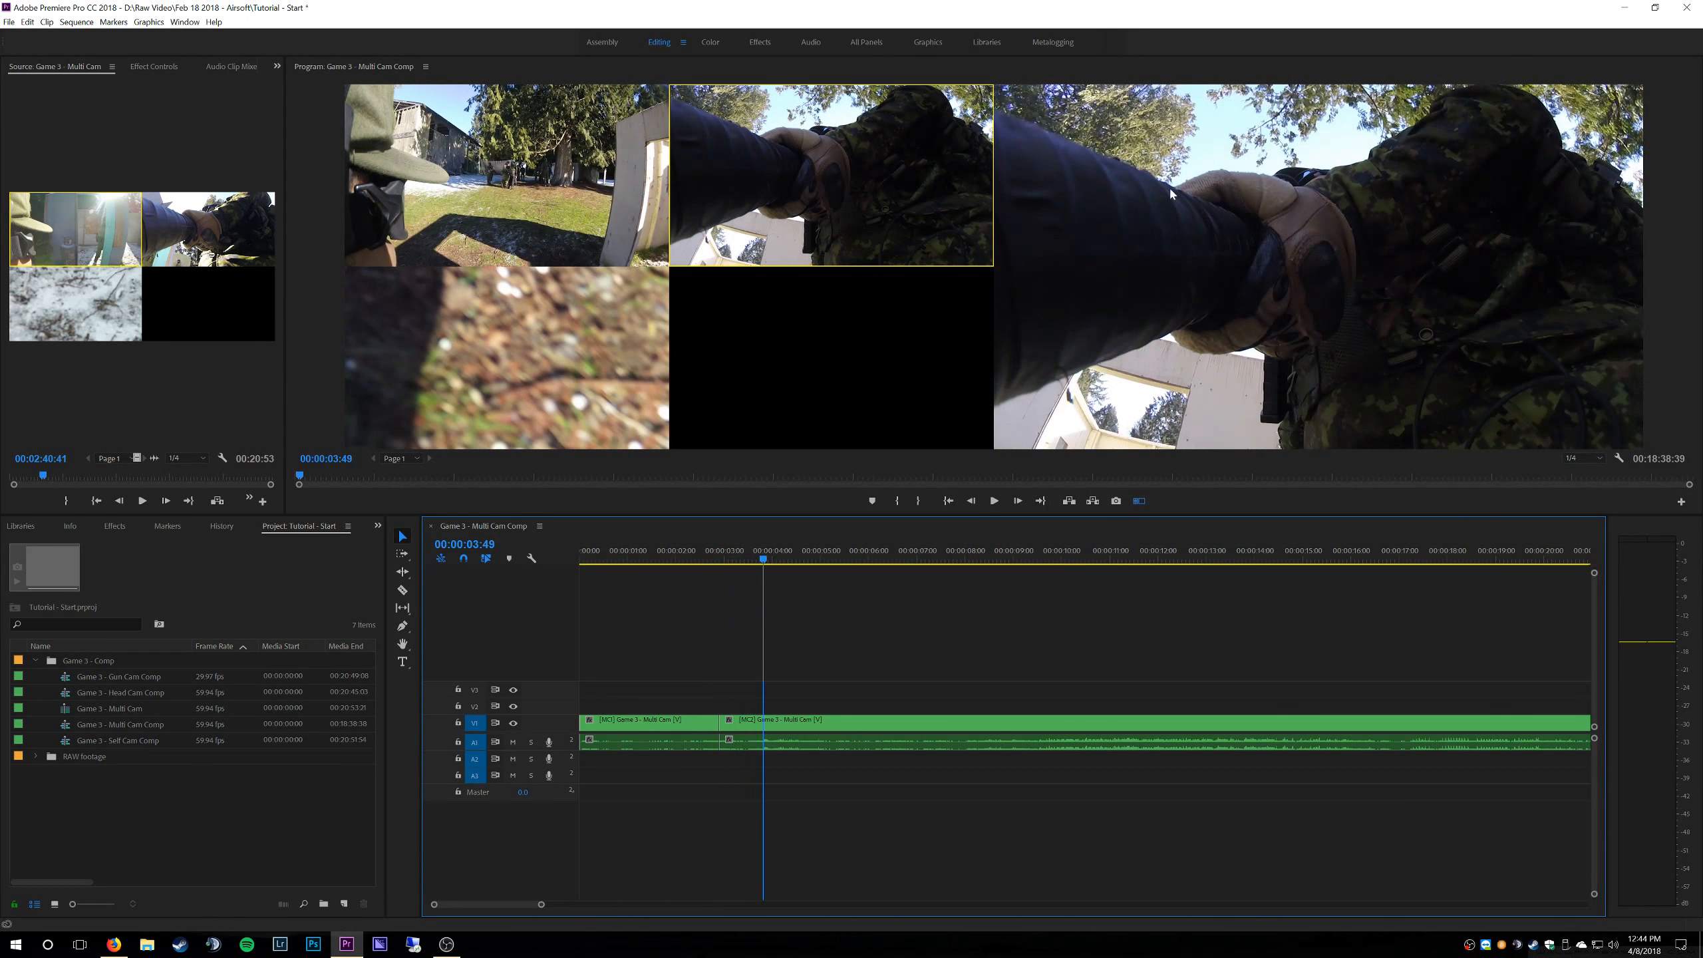
{"action": "key", "text": "space"}
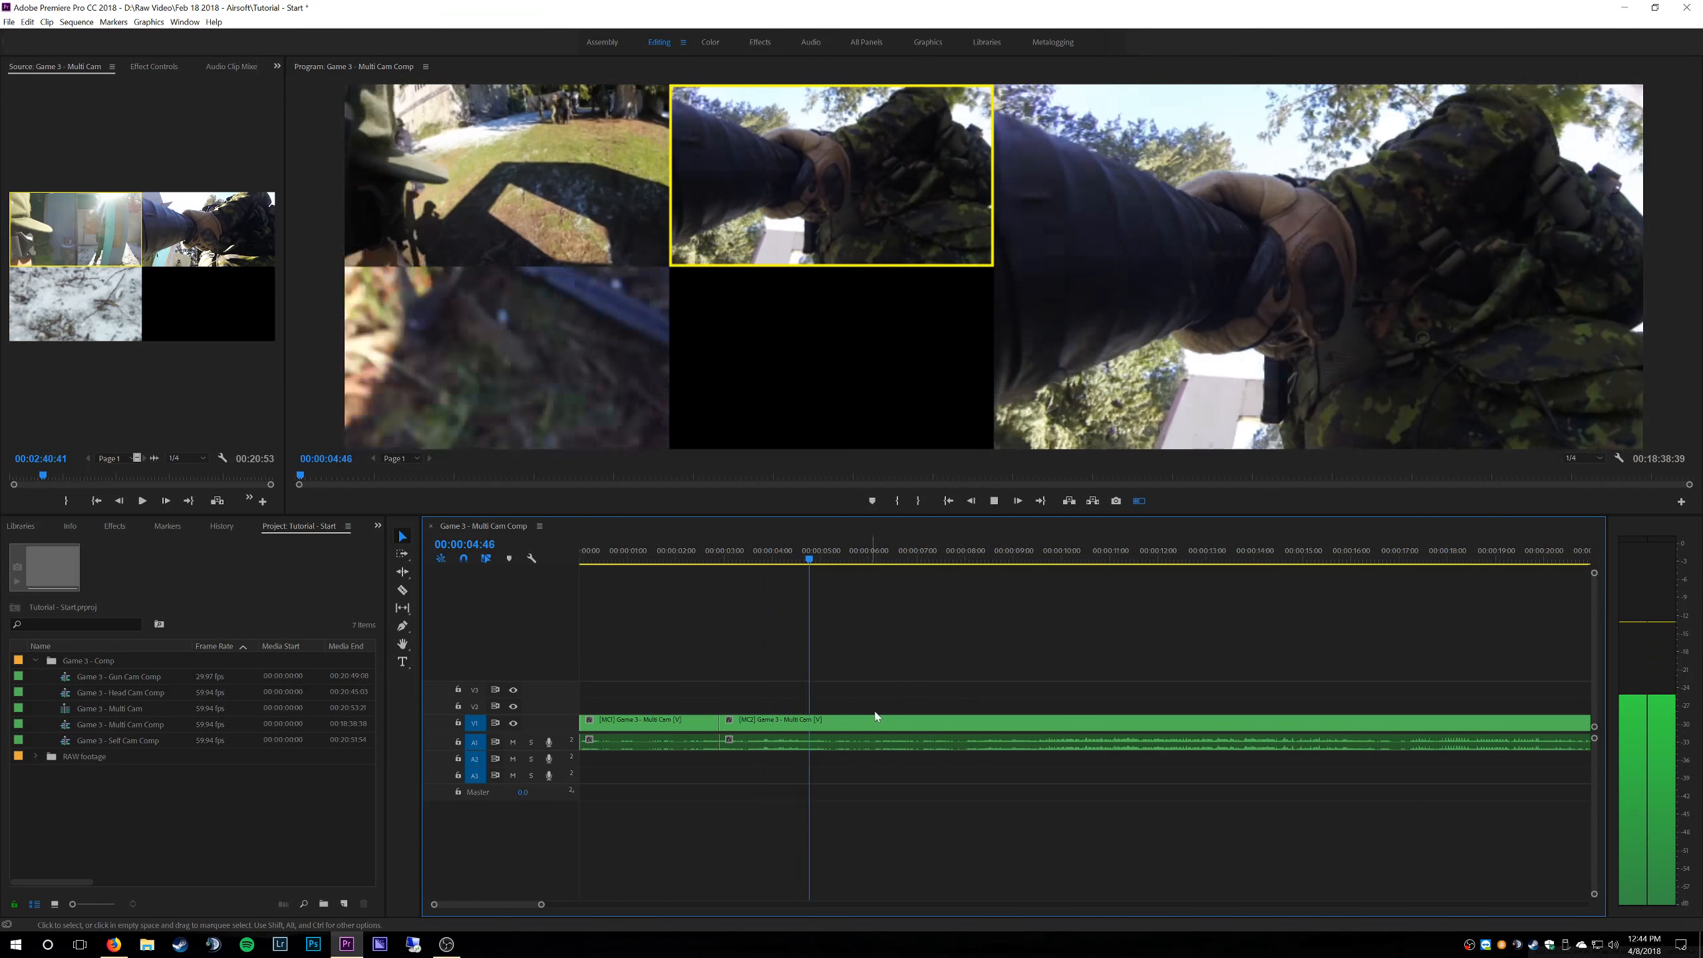
{"action": "key", "text": "space"}
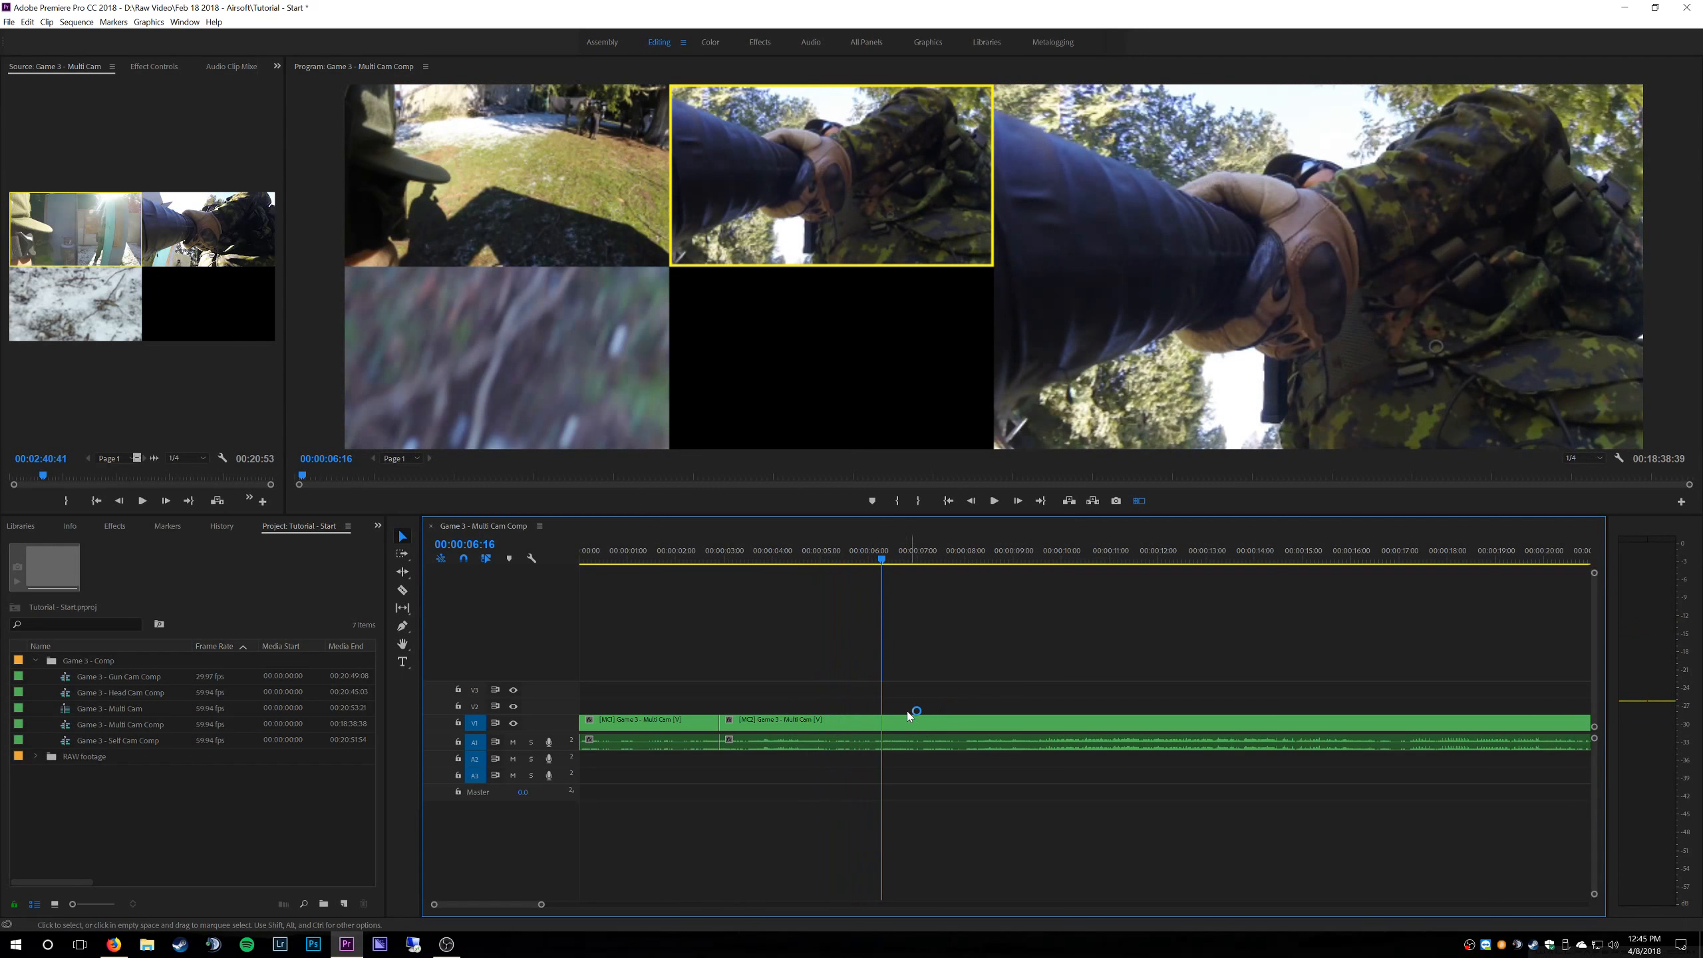
- Split the multi-camera clip at 00:00:06:16 with the Razor tool and set the part after the cut to the first angle
{"action": "key", "text": "c"}
{"action": "key", "text": "v"}
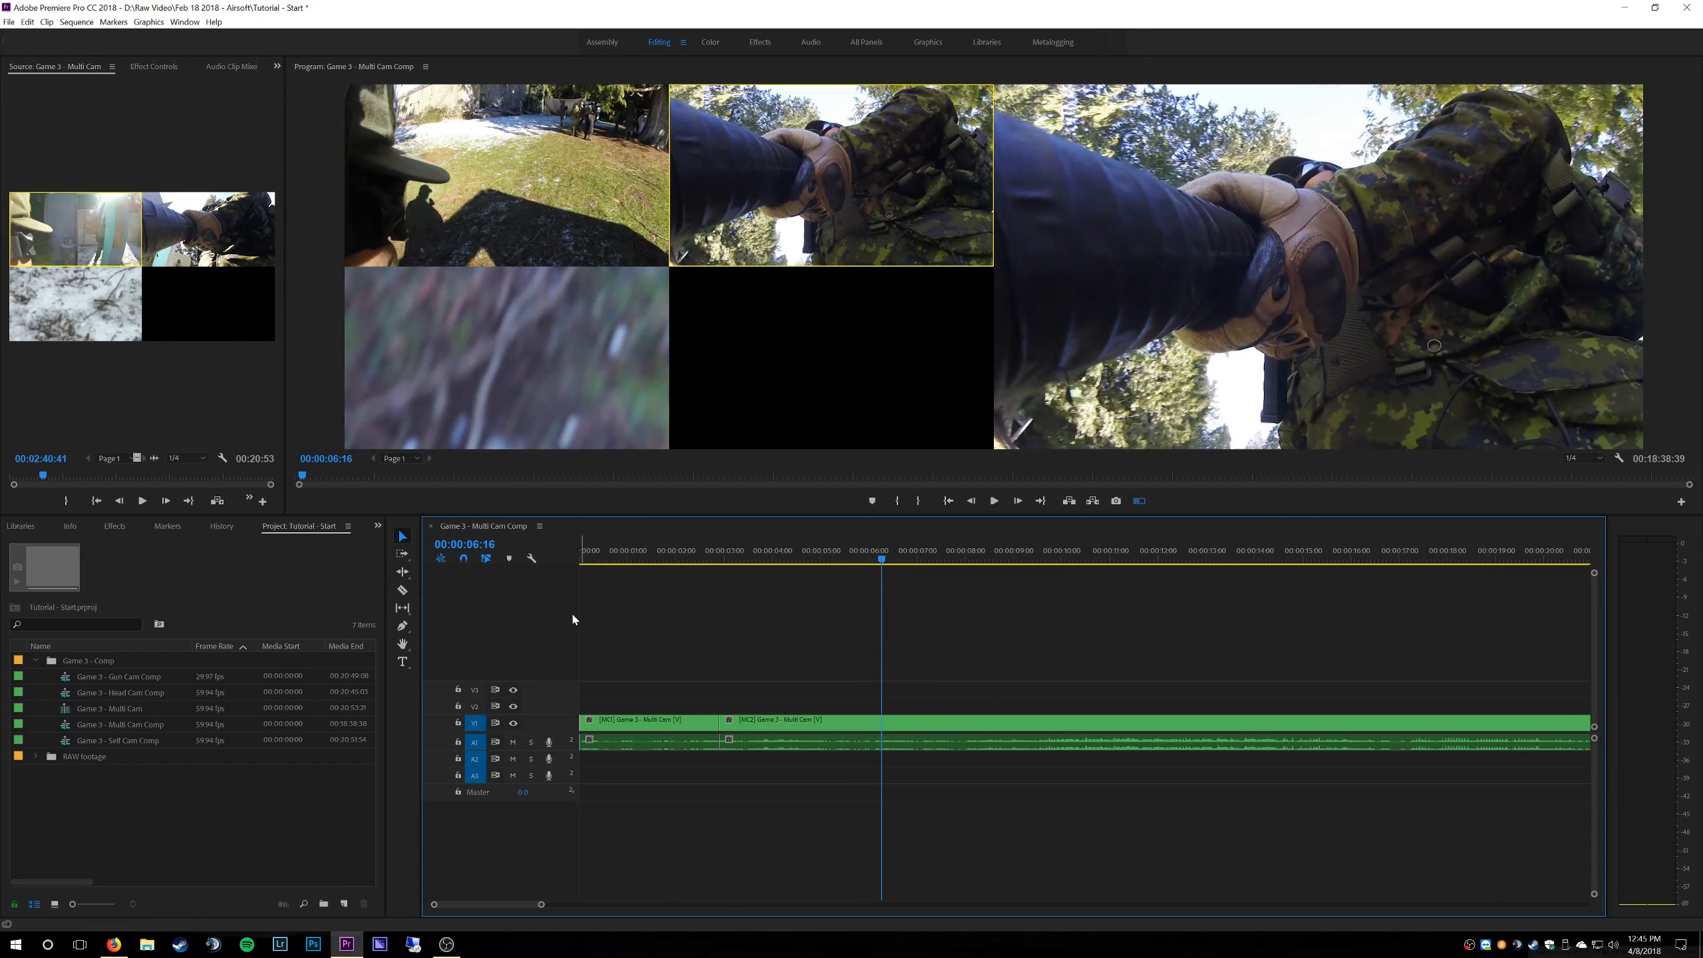
{"action": "left_click", "coordinate": [403, 593]}
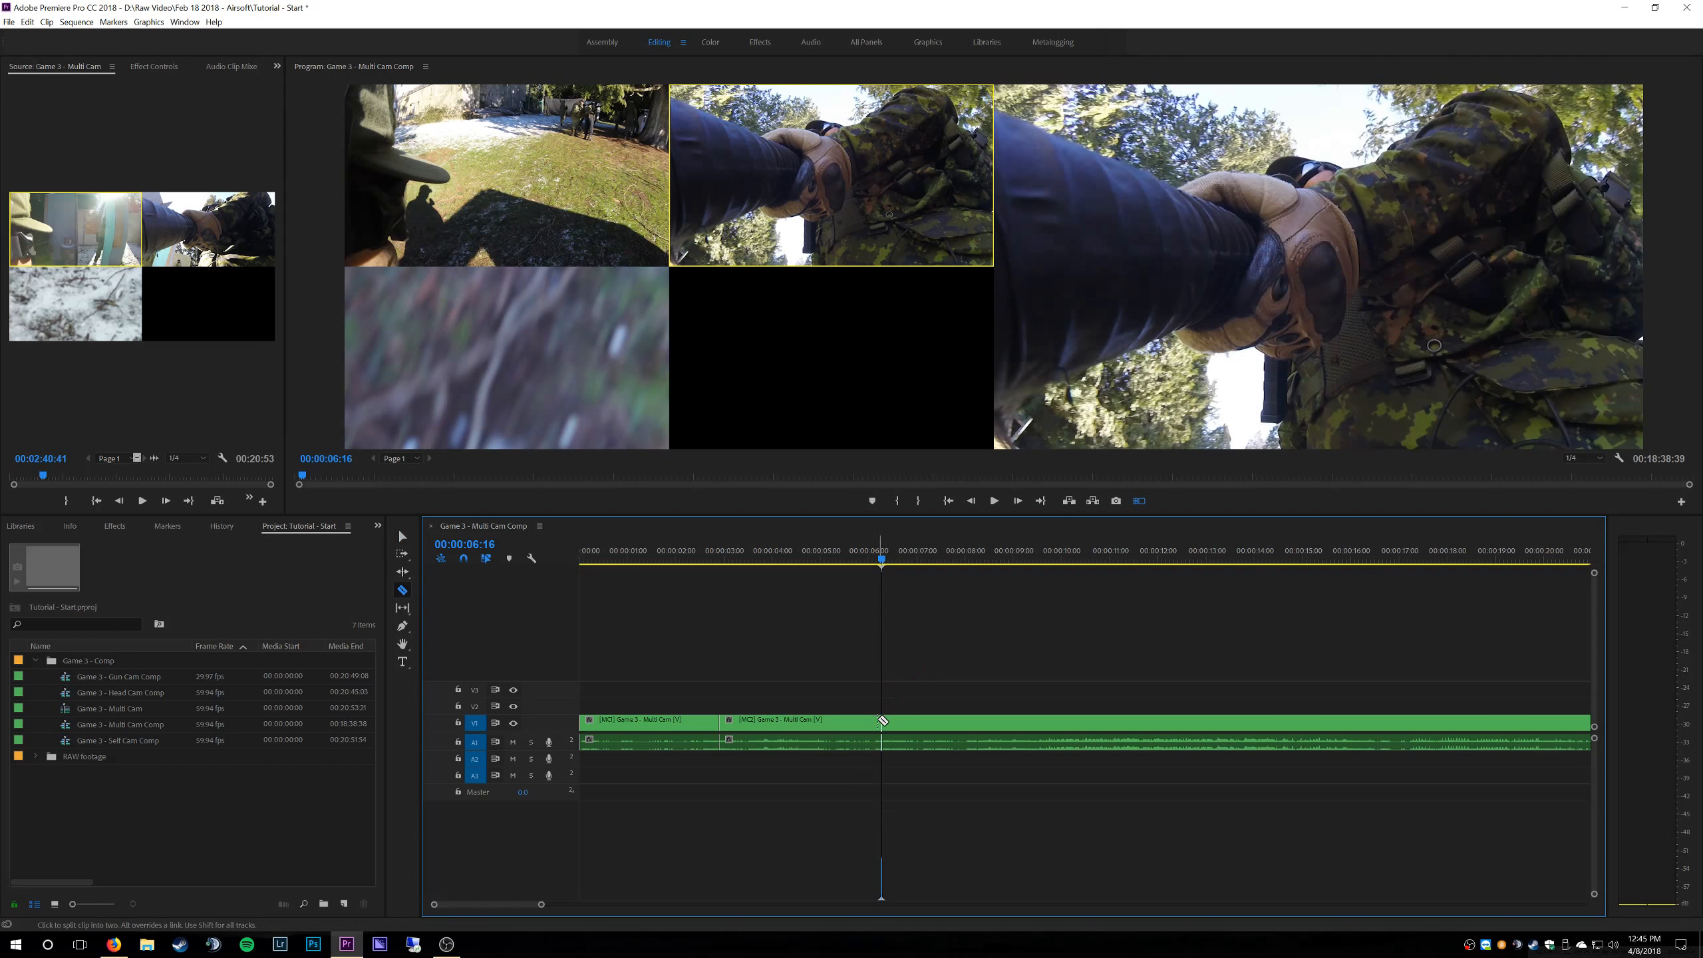
{"action": "key", "text": "v"}
{"action": "left_click", "coordinate": [498, 140]}
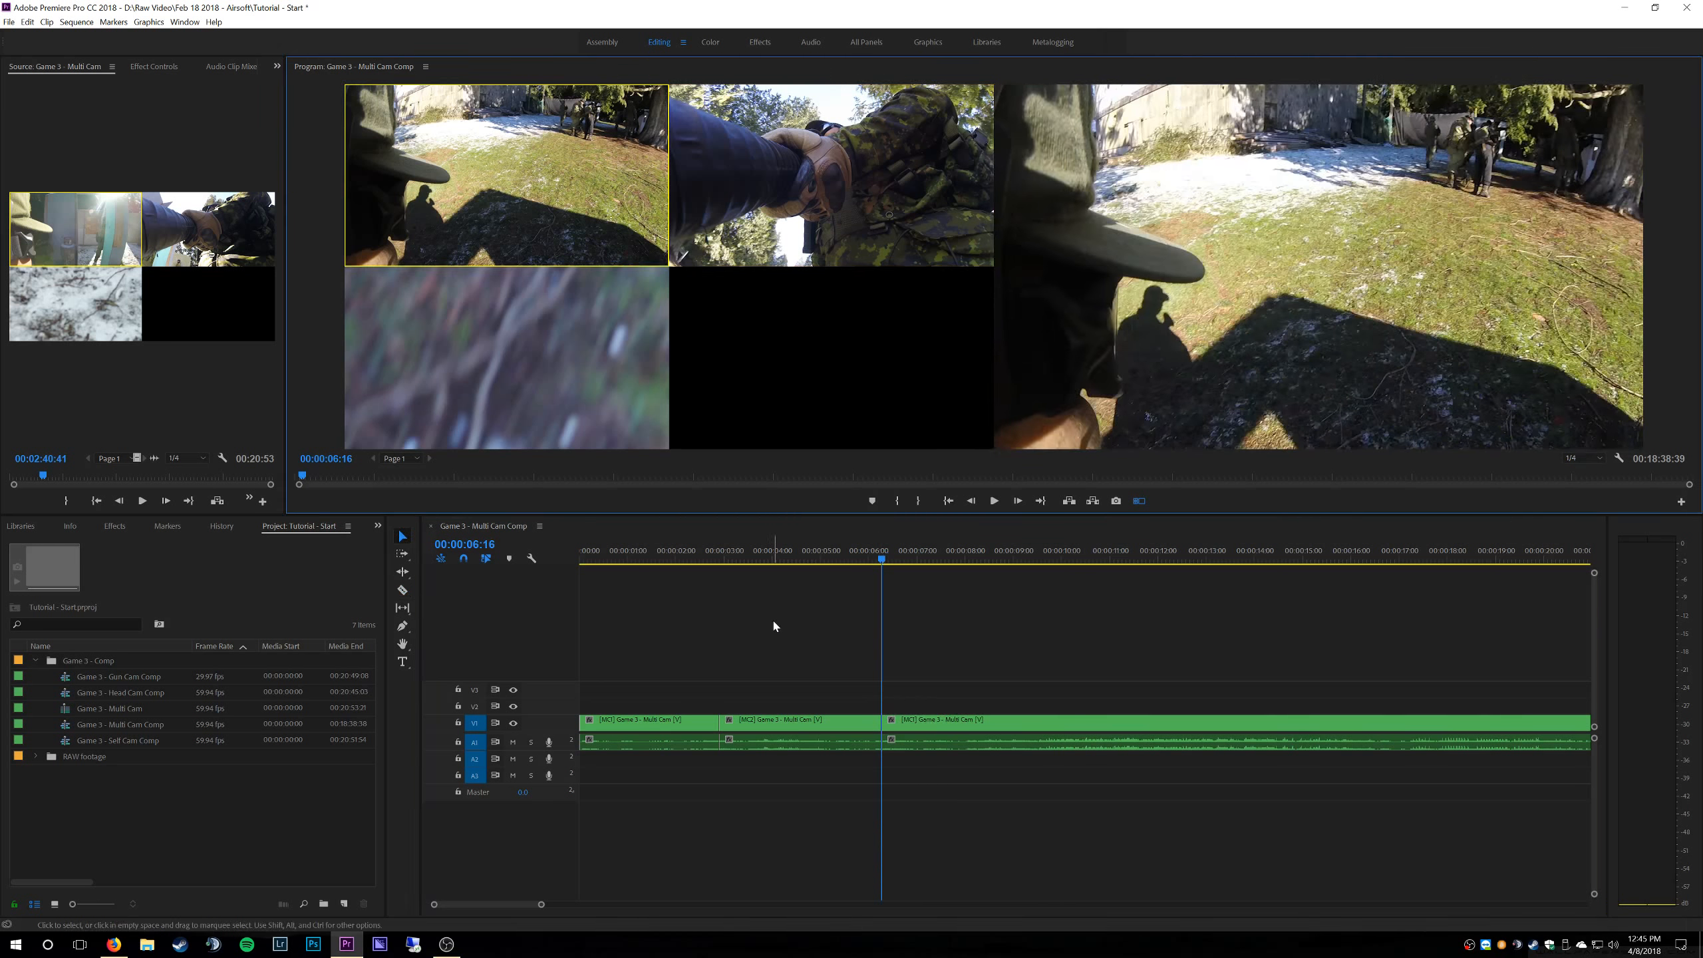
- Select each of the three manually cut segments in turn to review them, and clear the selection
{"action": "left_click", "coordinate": [663, 728]}
{"action": "left_click", "coordinate": [801, 725]}
{"action": "left_click", "coordinate": [950, 729]}
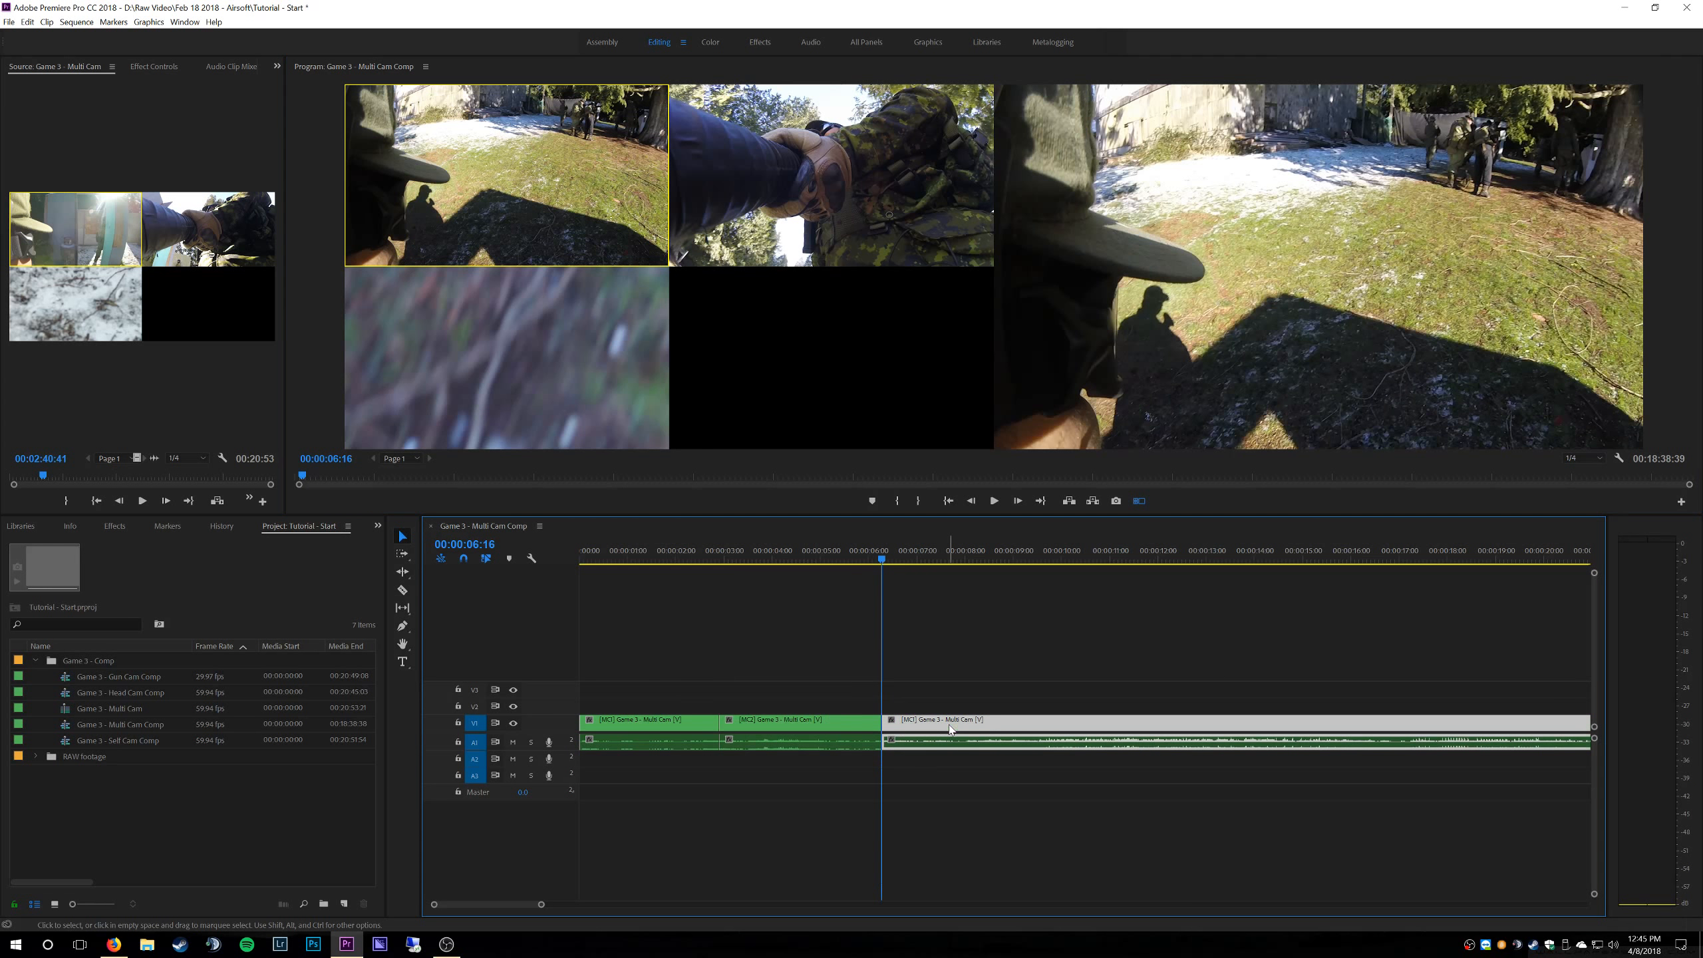
{"action": "left_click", "coordinate": [812, 732]}
{"action": "left_click", "coordinate": [673, 726]}
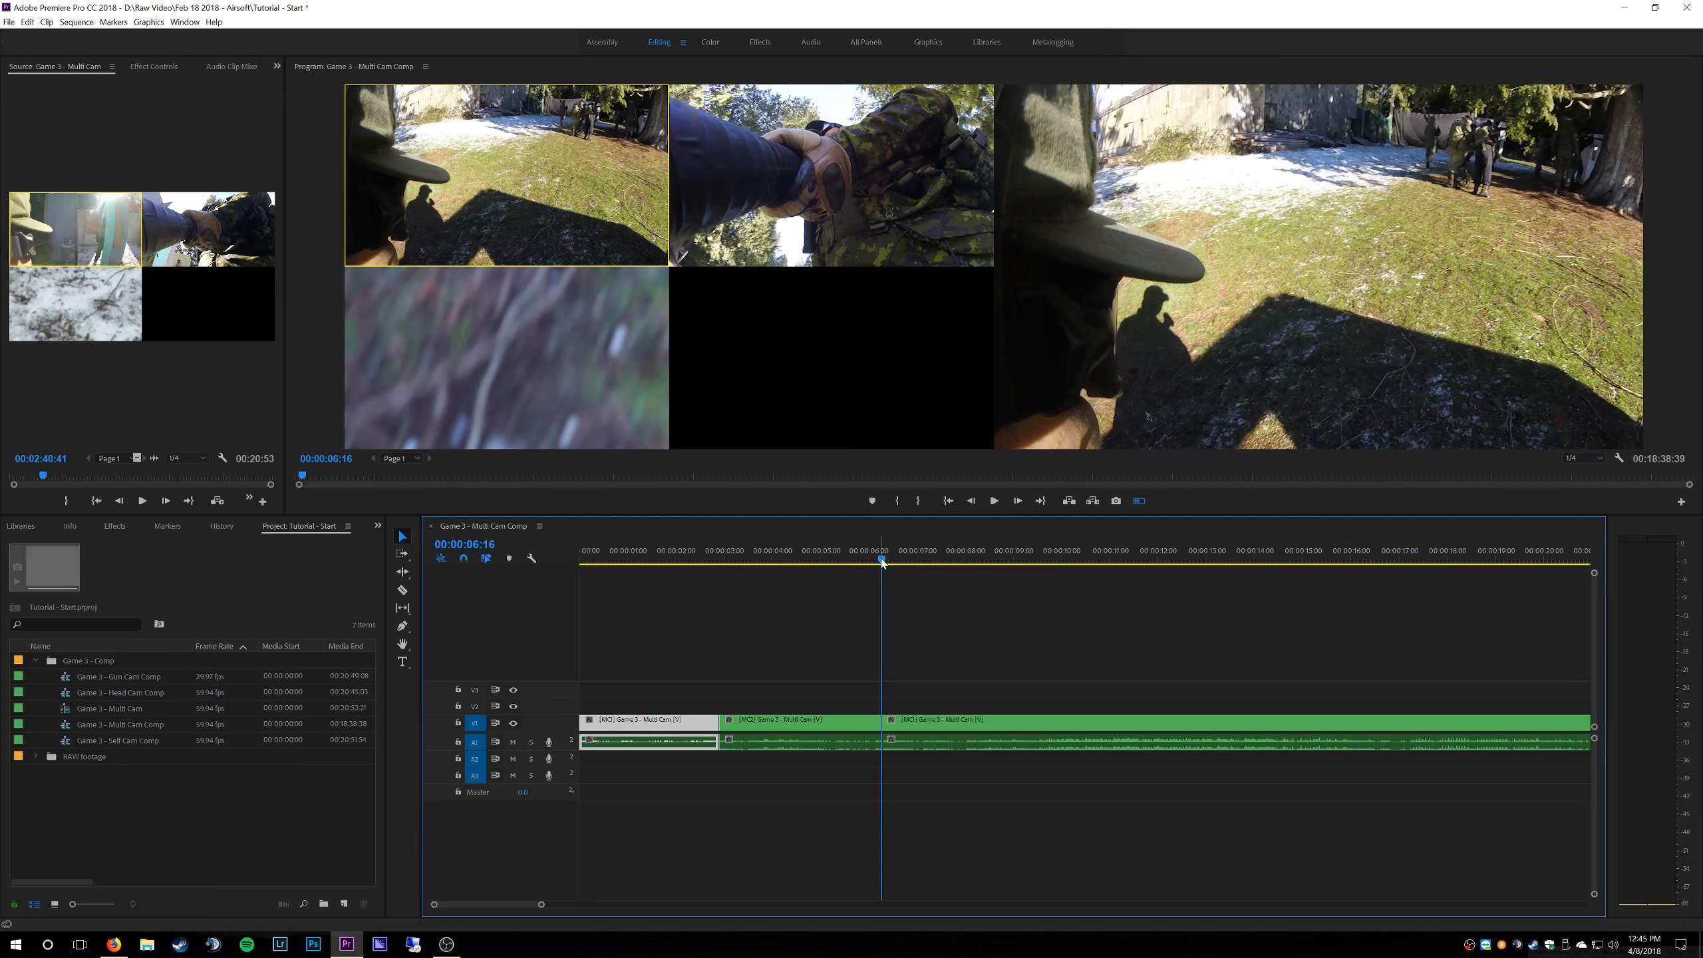
{"action": "left_click_drag", "start_coordinate": [942, 615], "coordinate": [970, 641]}
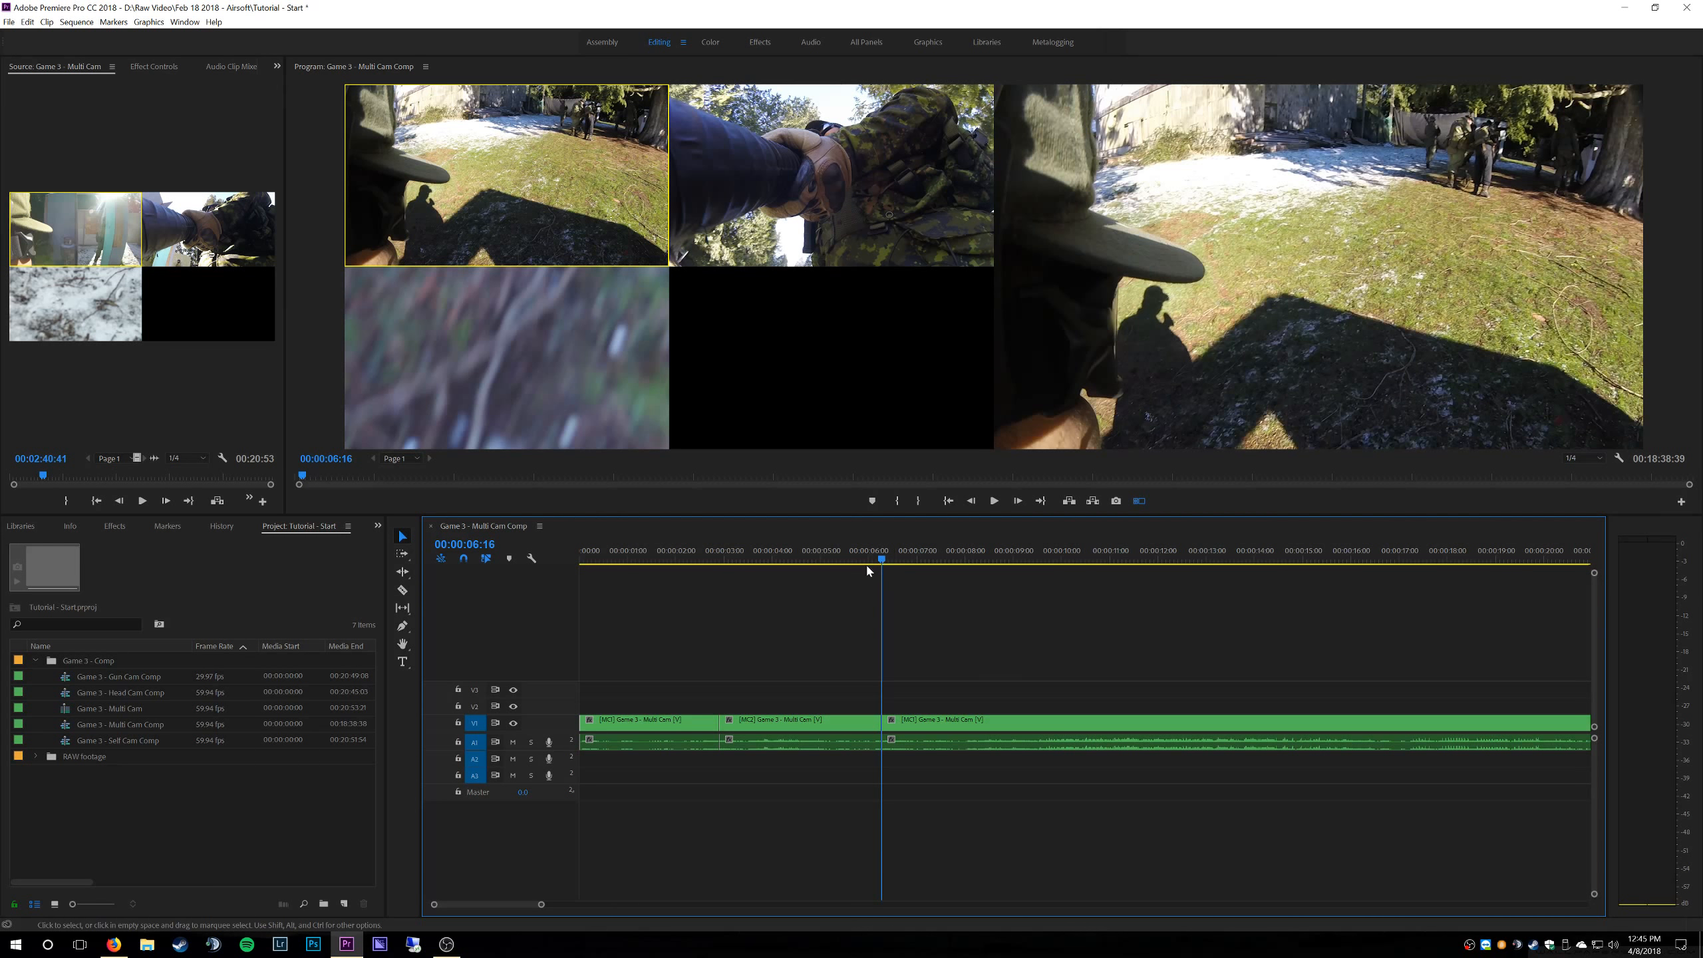
- Play on from 00:00:06:16 while switching live to the second and first angles twice, and stop at 00:00:09:58
{"action": "key", "text": "space"}
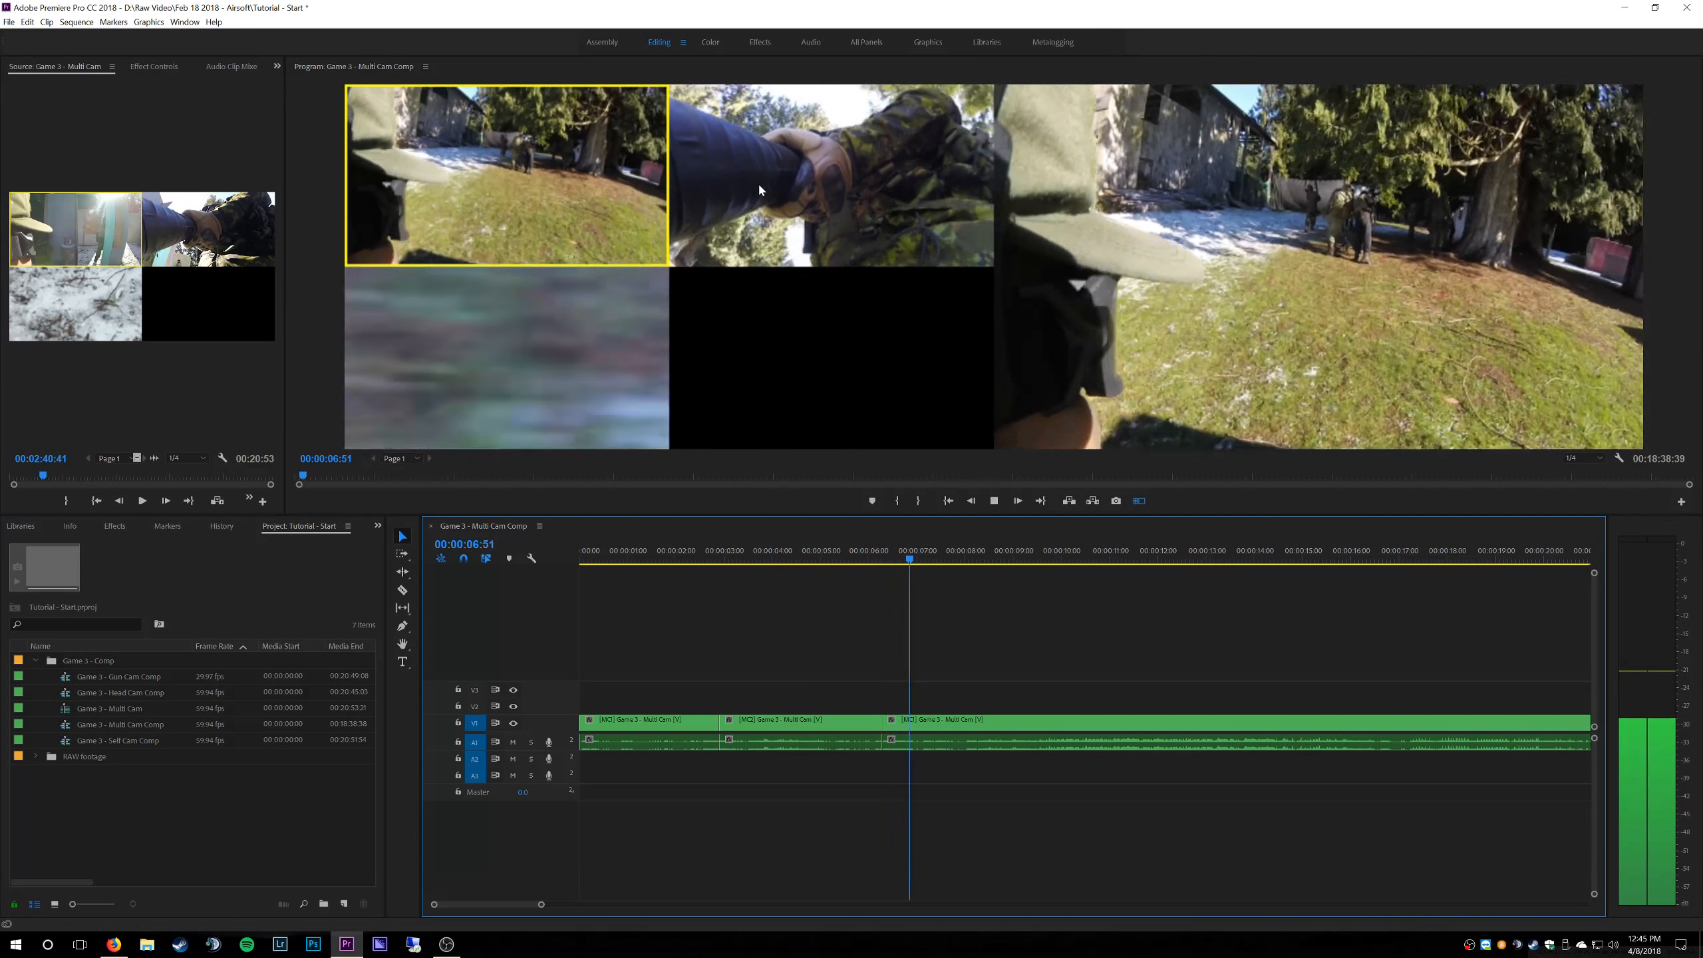
{"action": "left_click", "coordinate": [758, 181]}
{"action": "left_click", "coordinate": [568, 179]}
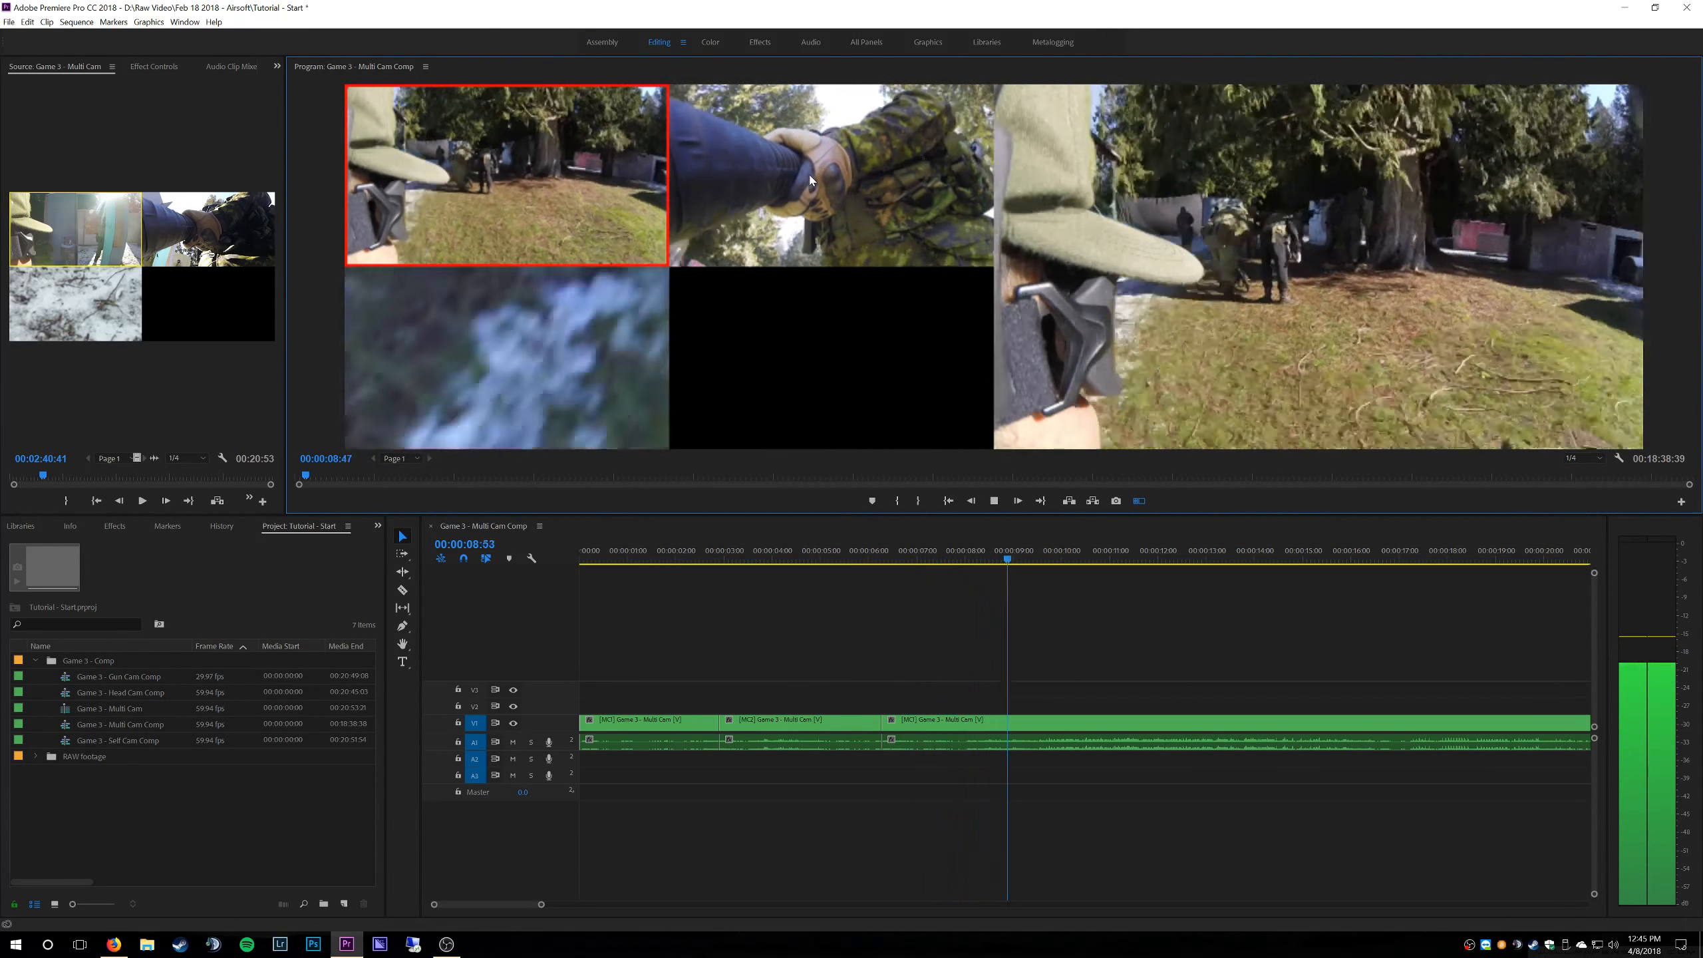
{"action": "left_click", "coordinate": [759, 181]}
{"action": "left_click", "coordinate": [570, 181]}
{"action": "key", "text": "space"}
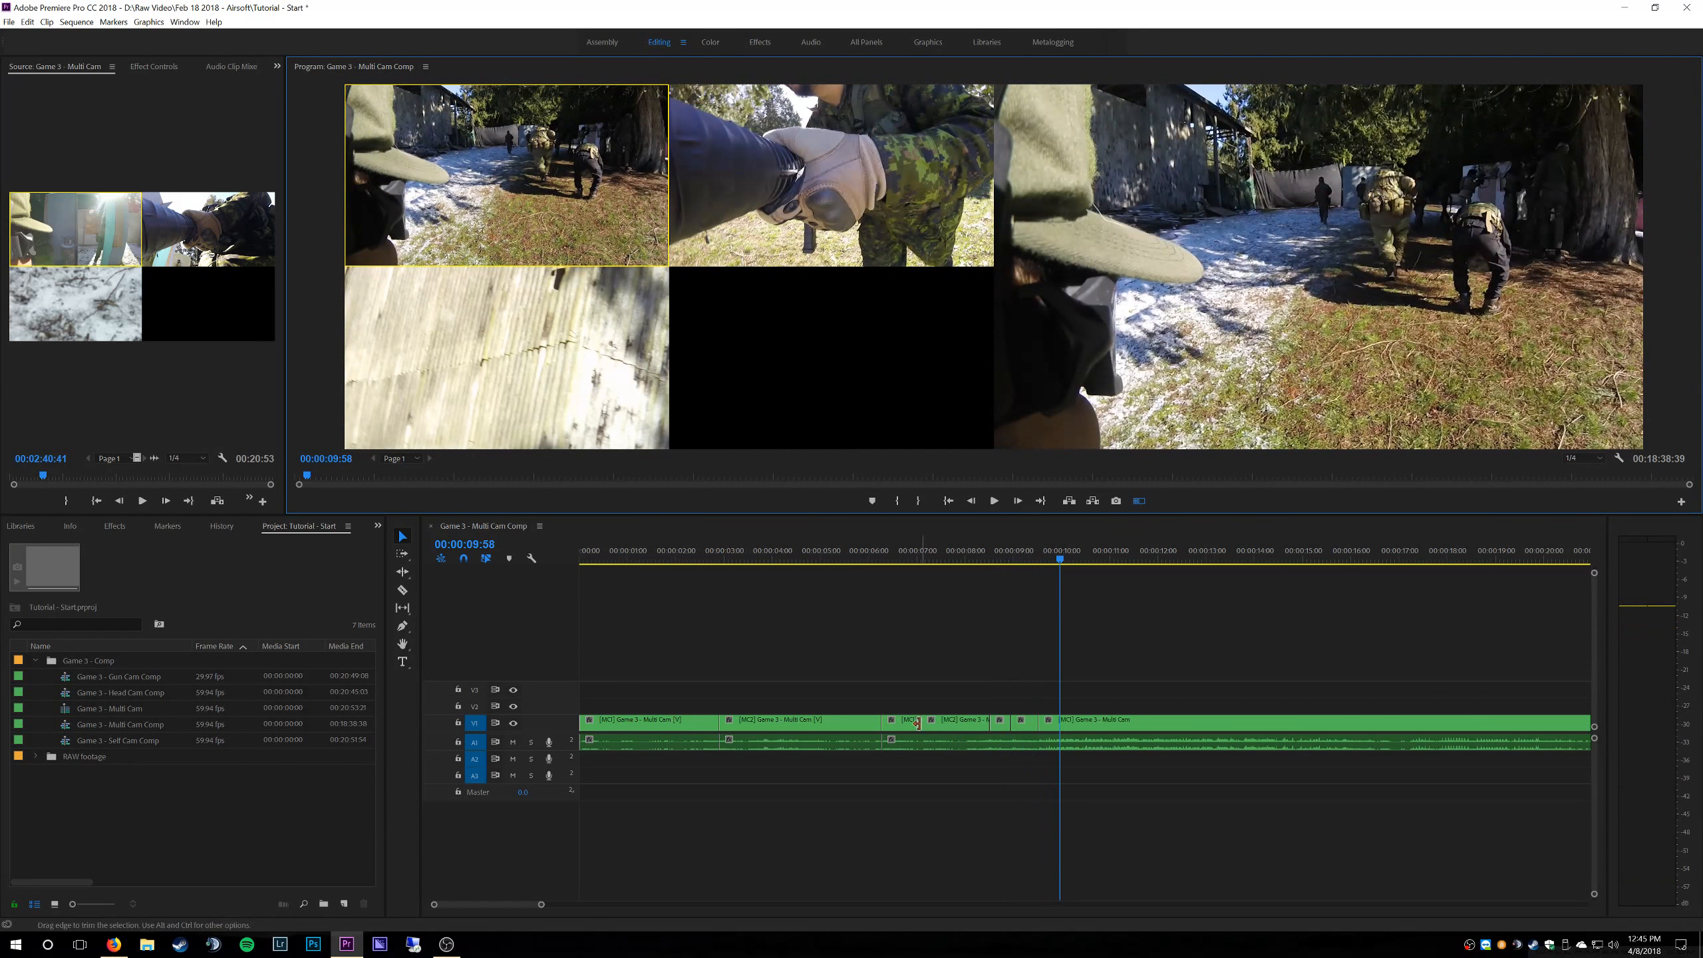
- Select the short segments cut during live playback in turn to review them
{"action": "left_click", "coordinate": [956, 728]}
{"action": "left_click", "coordinate": [1006, 727]}
{"action": "left_click", "coordinate": [1026, 727]}
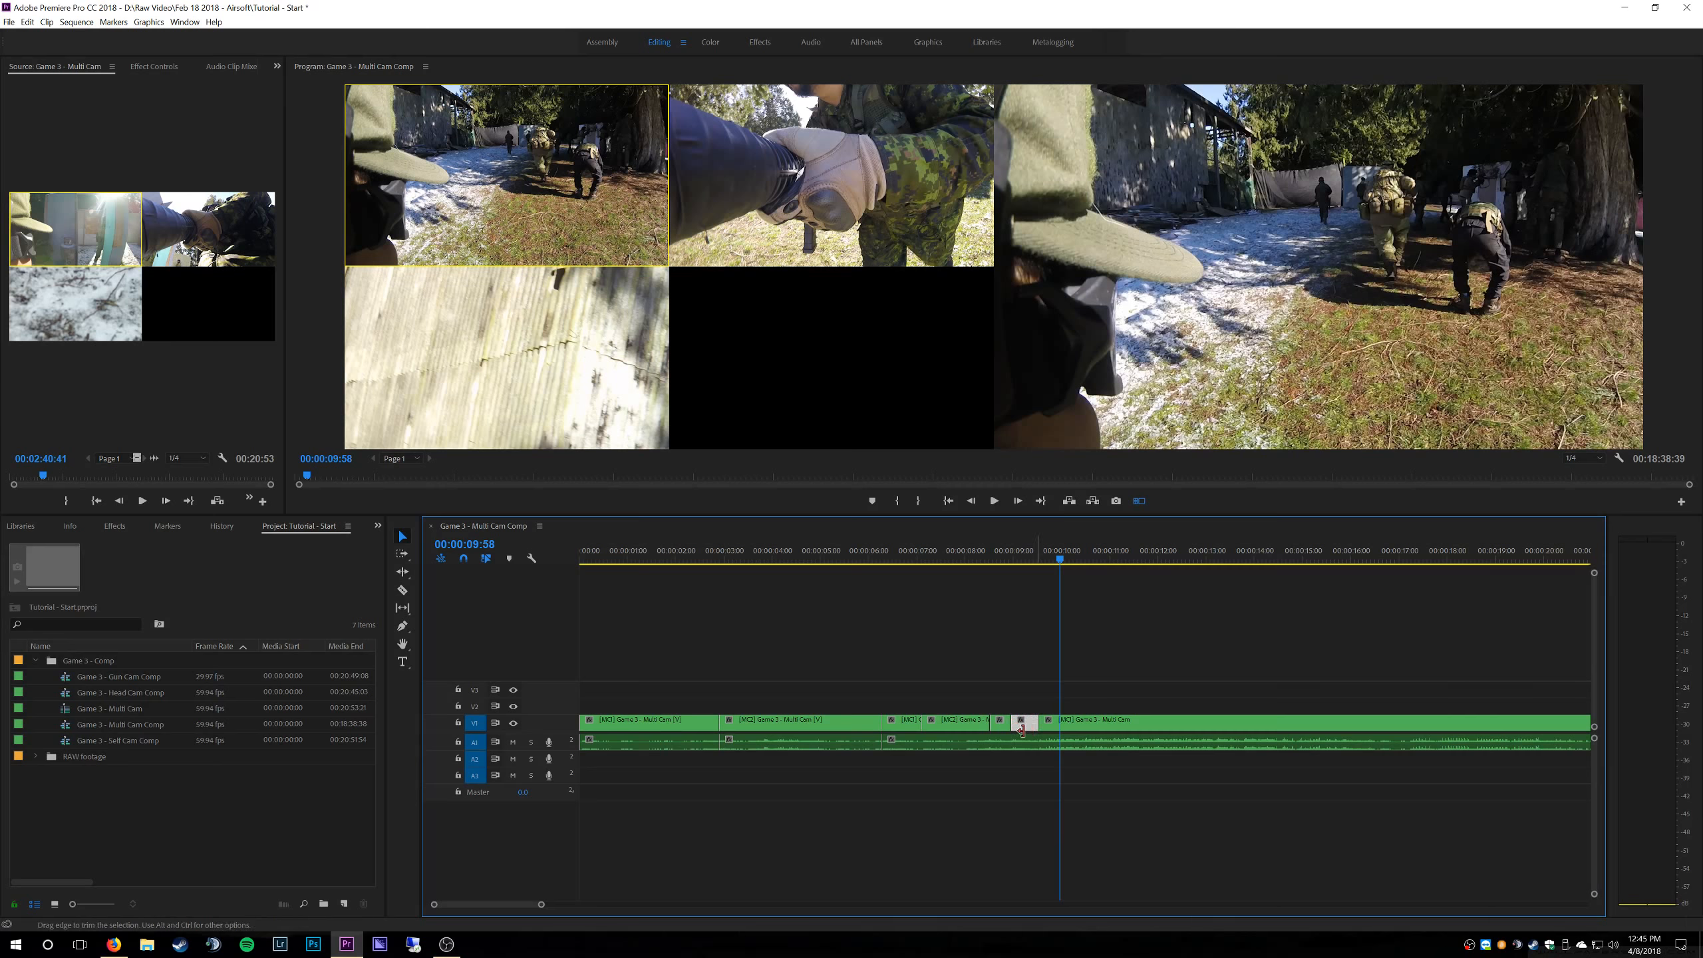
{"action": "left_click", "coordinate": [906, 728]}
{"action": "left_click", "coordinate": [948, 730]}
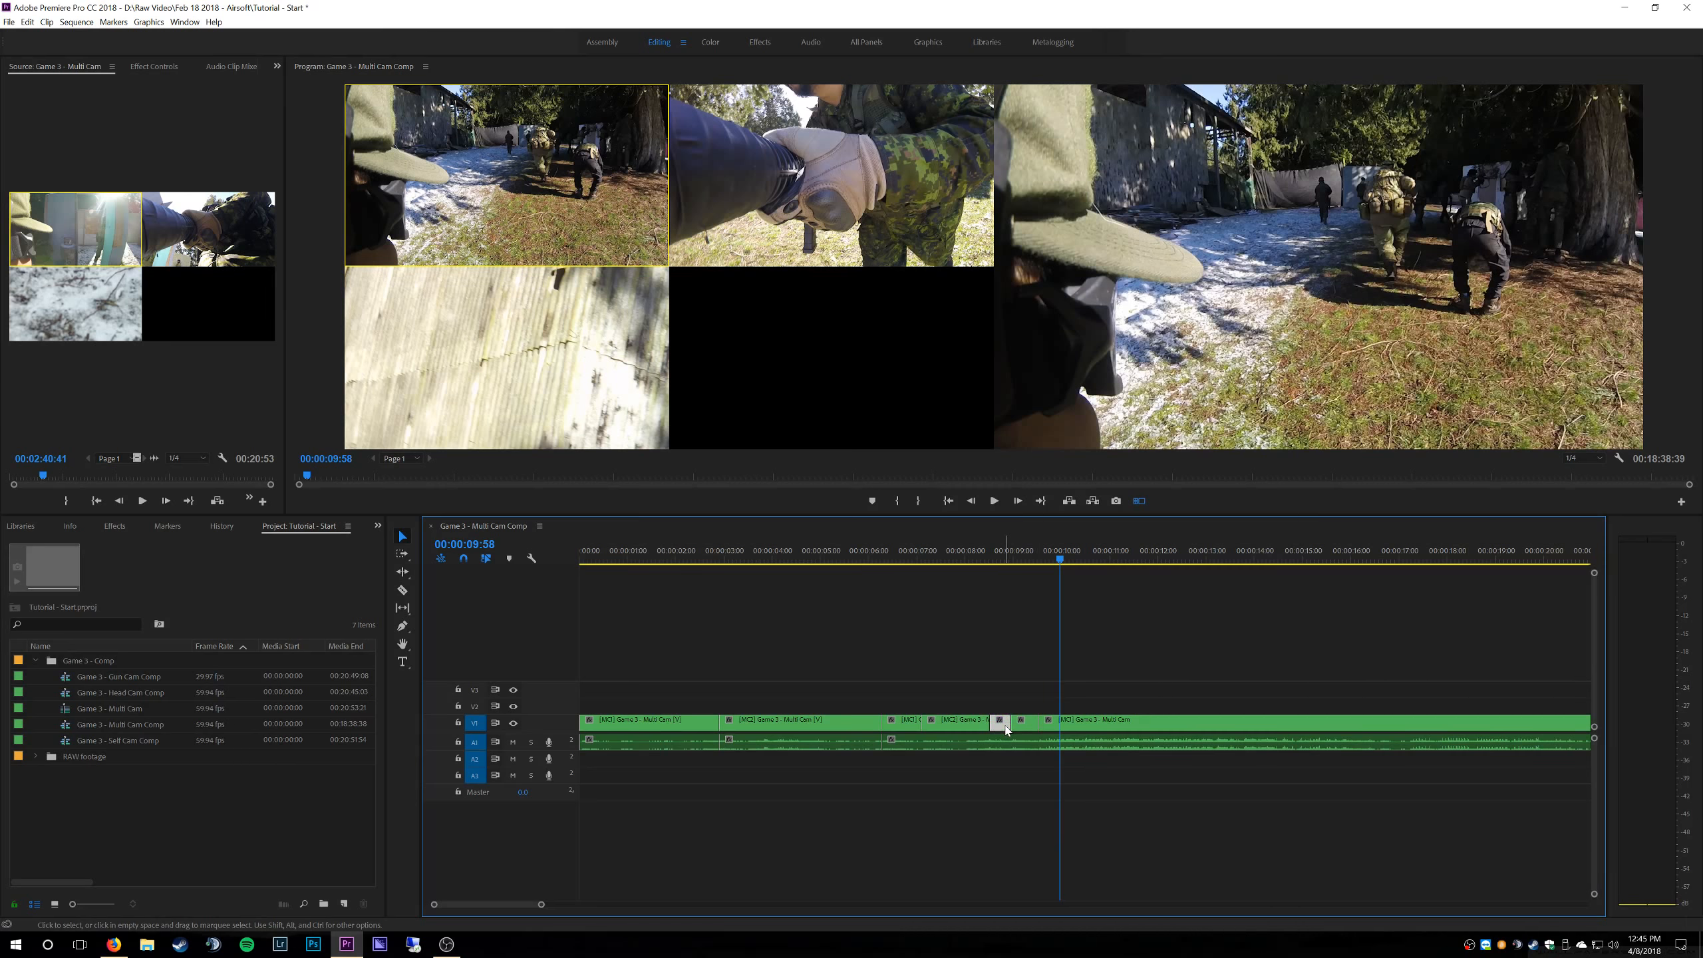
{"action": "left_click", "coordinate": [1025, 723]}
- Split the multi-camera clip at 00:00:09:58 with the Razor tool and set the part after the cut to the second angle
{"action": "key", "text": "c"}
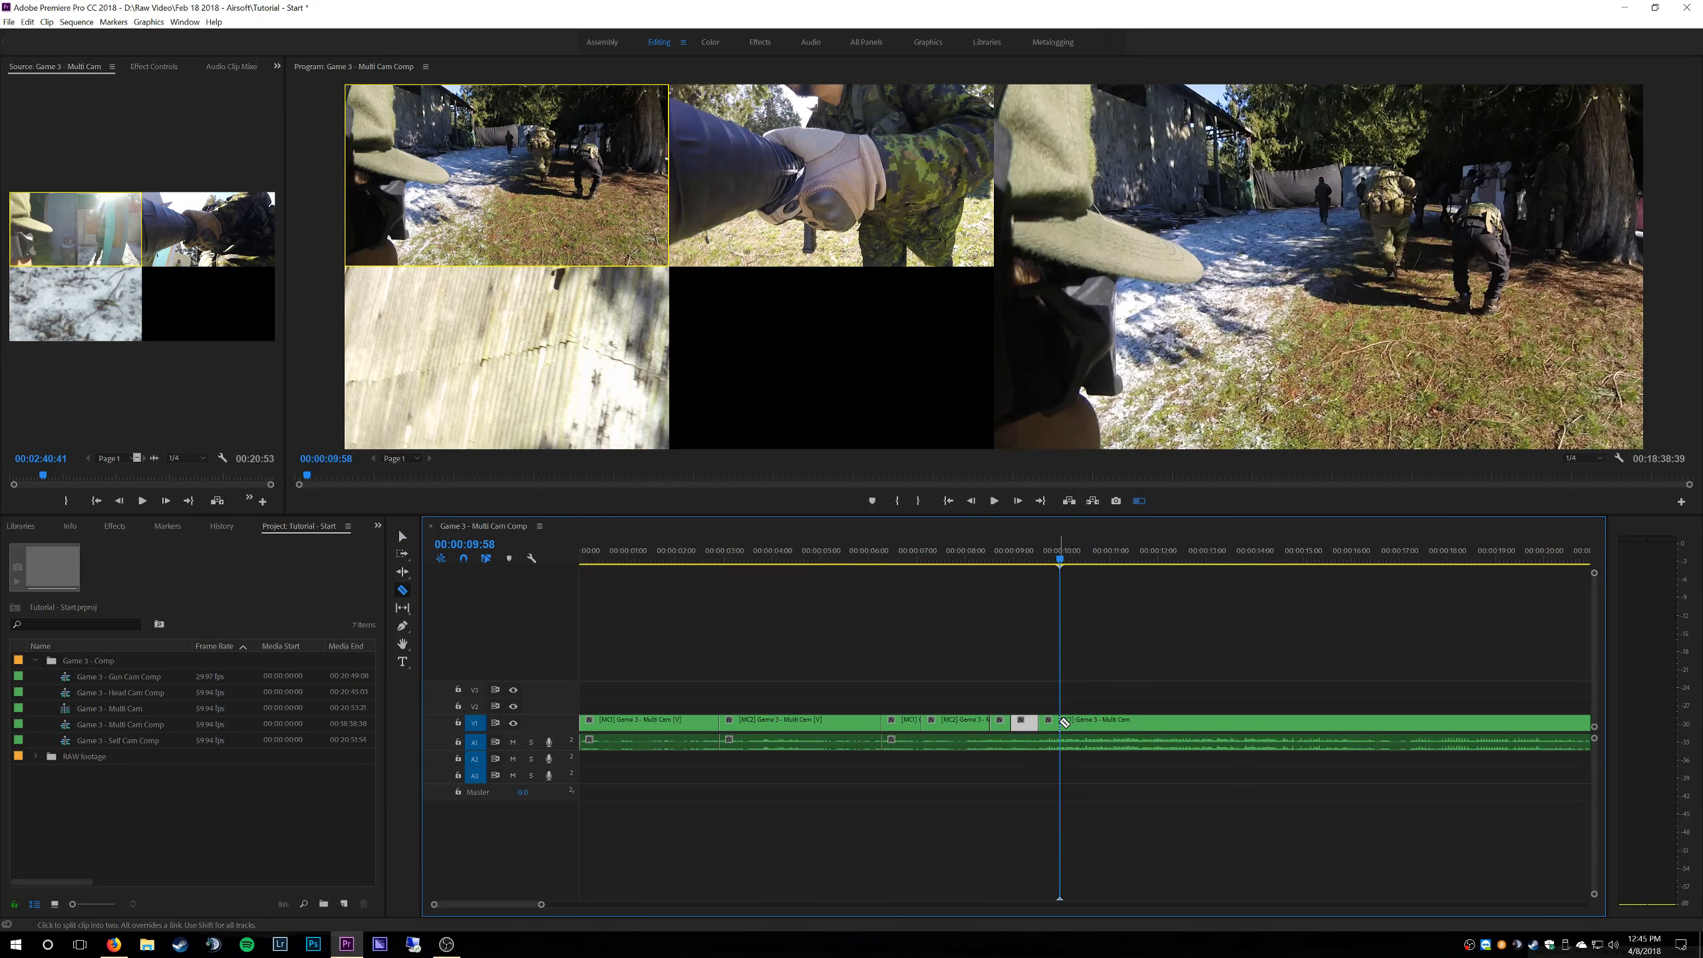
{"action": "left_click", "coordinate": [1063, 721]}
{"action": "key", "text": "v"}
{"action": "left_click", "coordinate": [803, 178]}
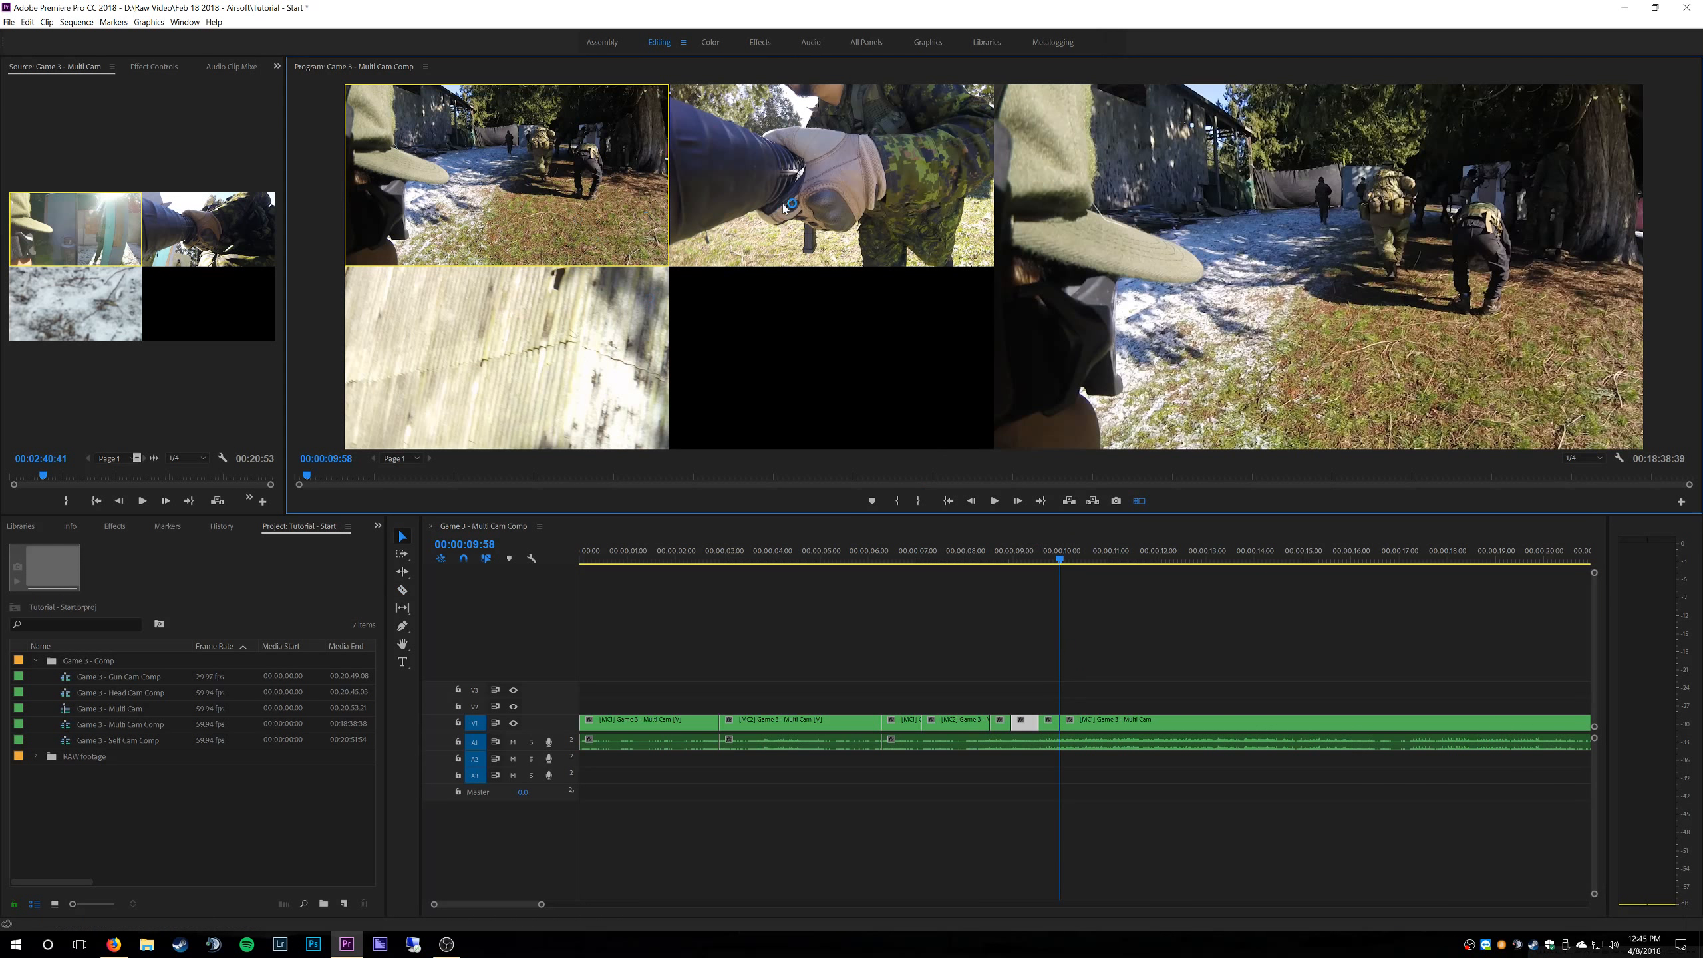
- Play on to 00:00:10:44, split the multi-camera video there, and set the part after the cut to the first angle
{"action": "key", "text": "space"}
{"action": "key", "text": "space"}
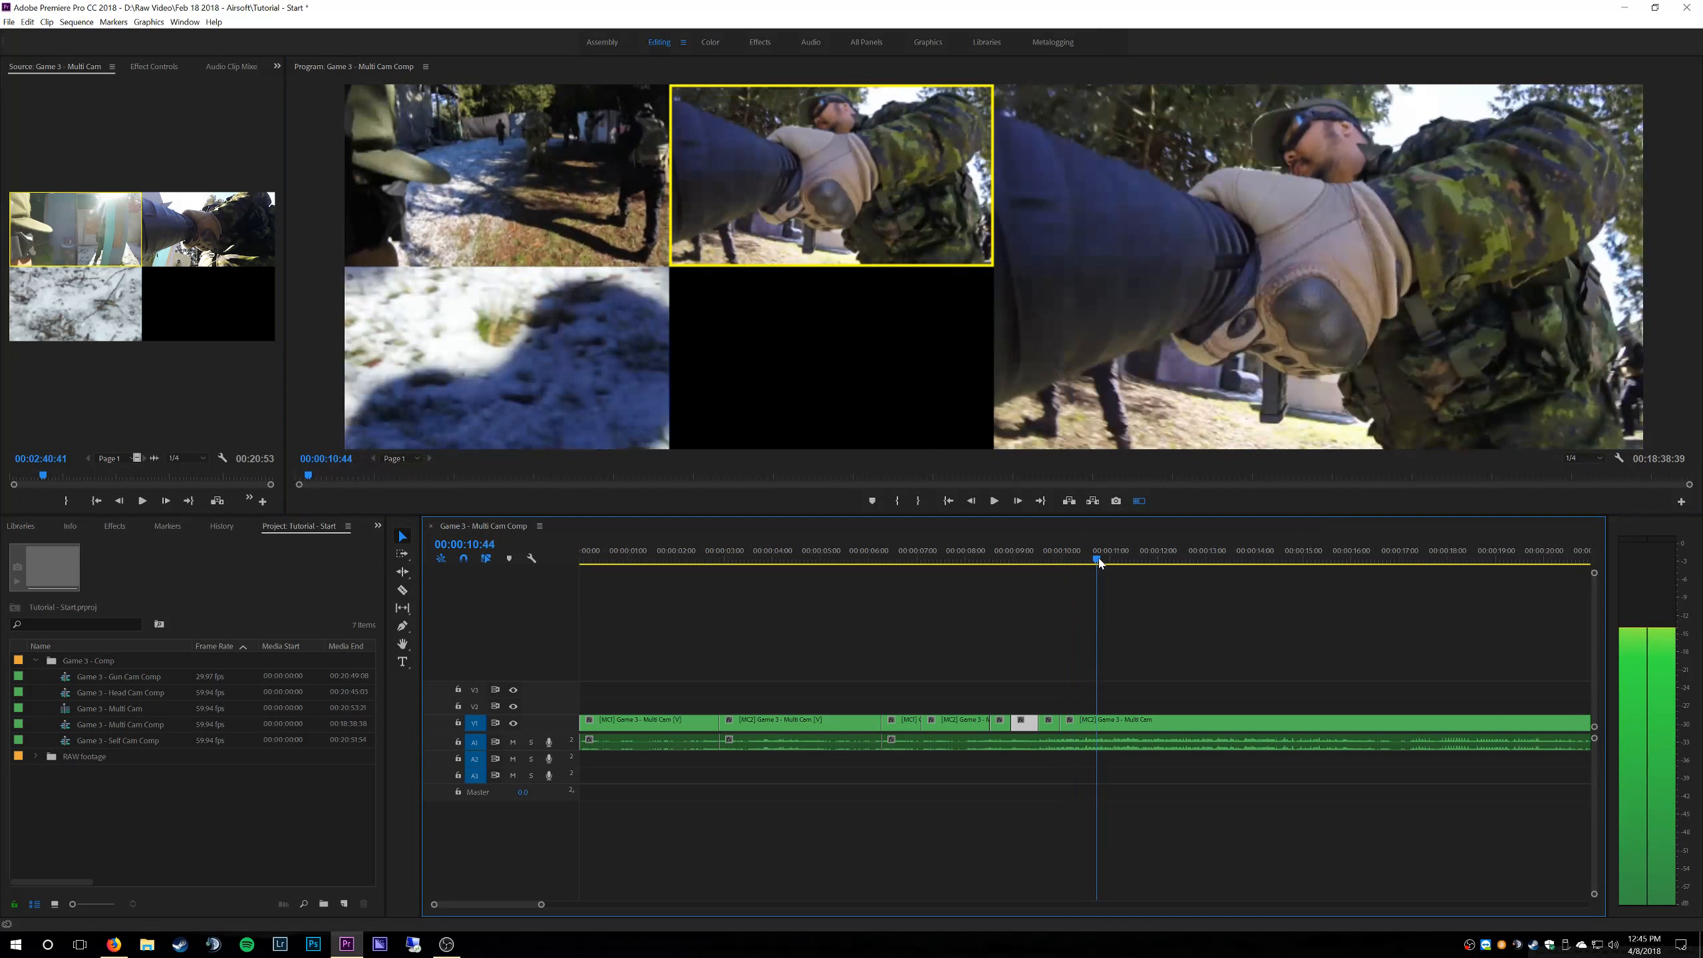
{"action": "key", "text": "c"}
{"action": "key", "text": "v"}
{"action": "key", "text": "1"}
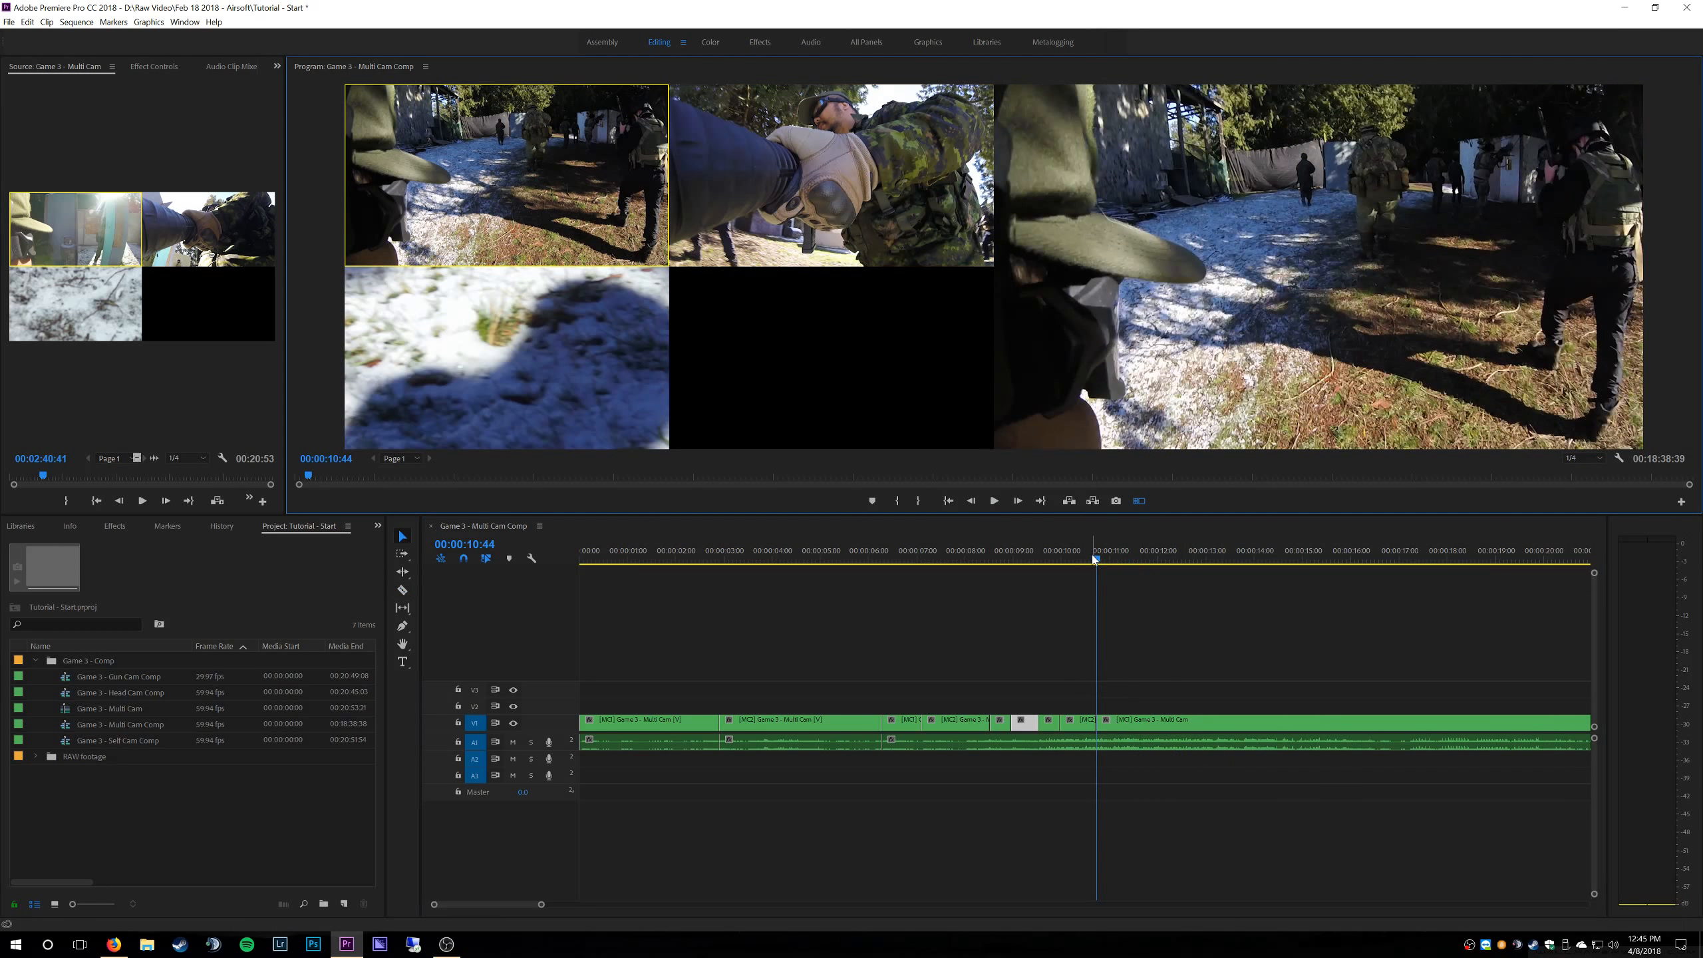
- Play back across the cut at 00:00:10:44 and stop at 00:00:11:27
{"action": "left_click_drag", "start_coordinate": [1097, 560], "coordinate": [1057, 563]}
{"action": "key", "text": "space"}
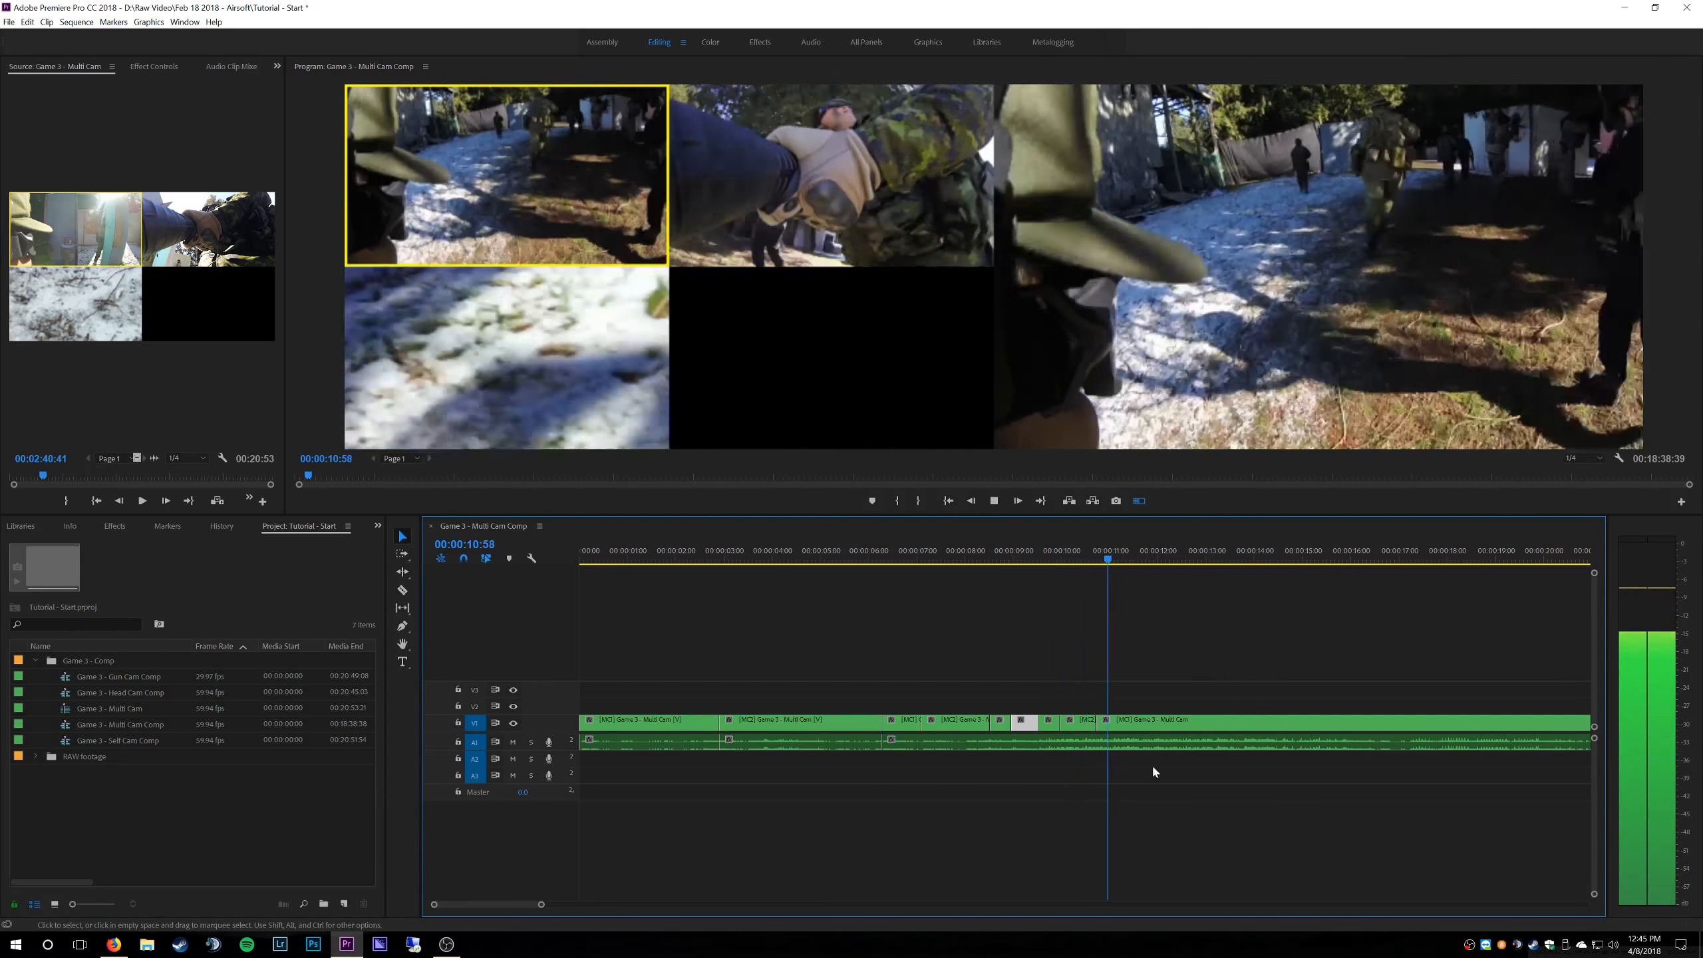
{"action": "key", "text": "space"}
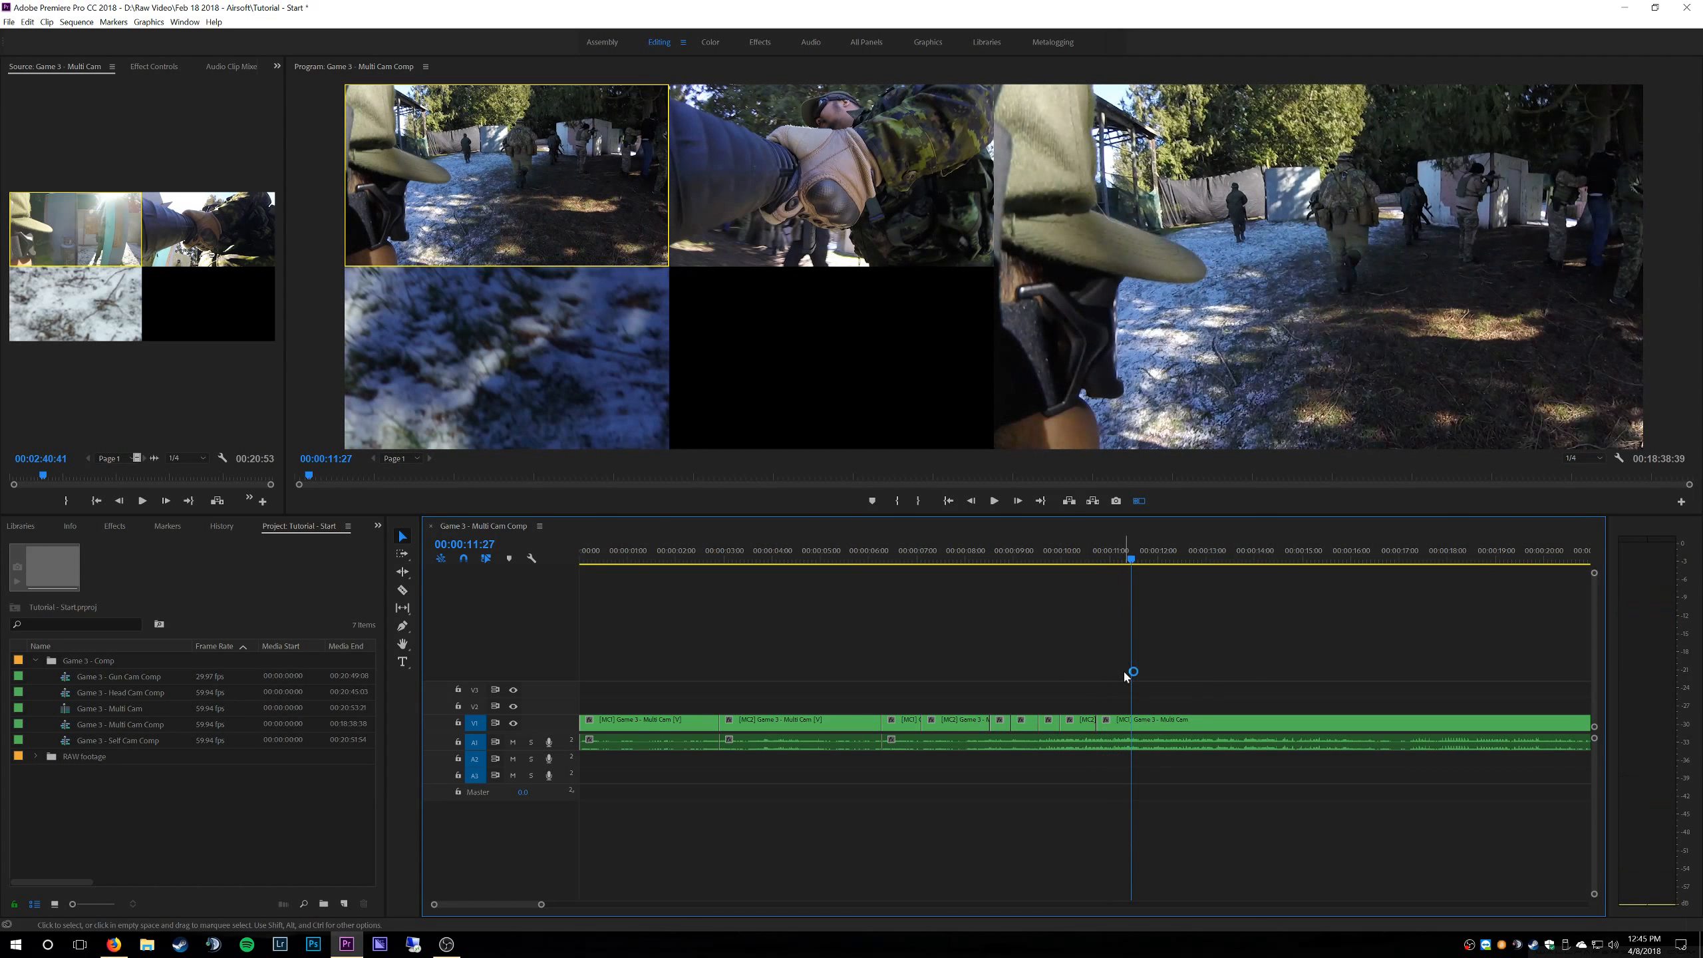
- Split the audio at 00:00:10:44, delete all video and audio segments between 00:00:06:16 and that cut, and close the gap
{"action": "left_click_drag", "start_coordinate": [953, 697], "coordinate": [957, 781]}
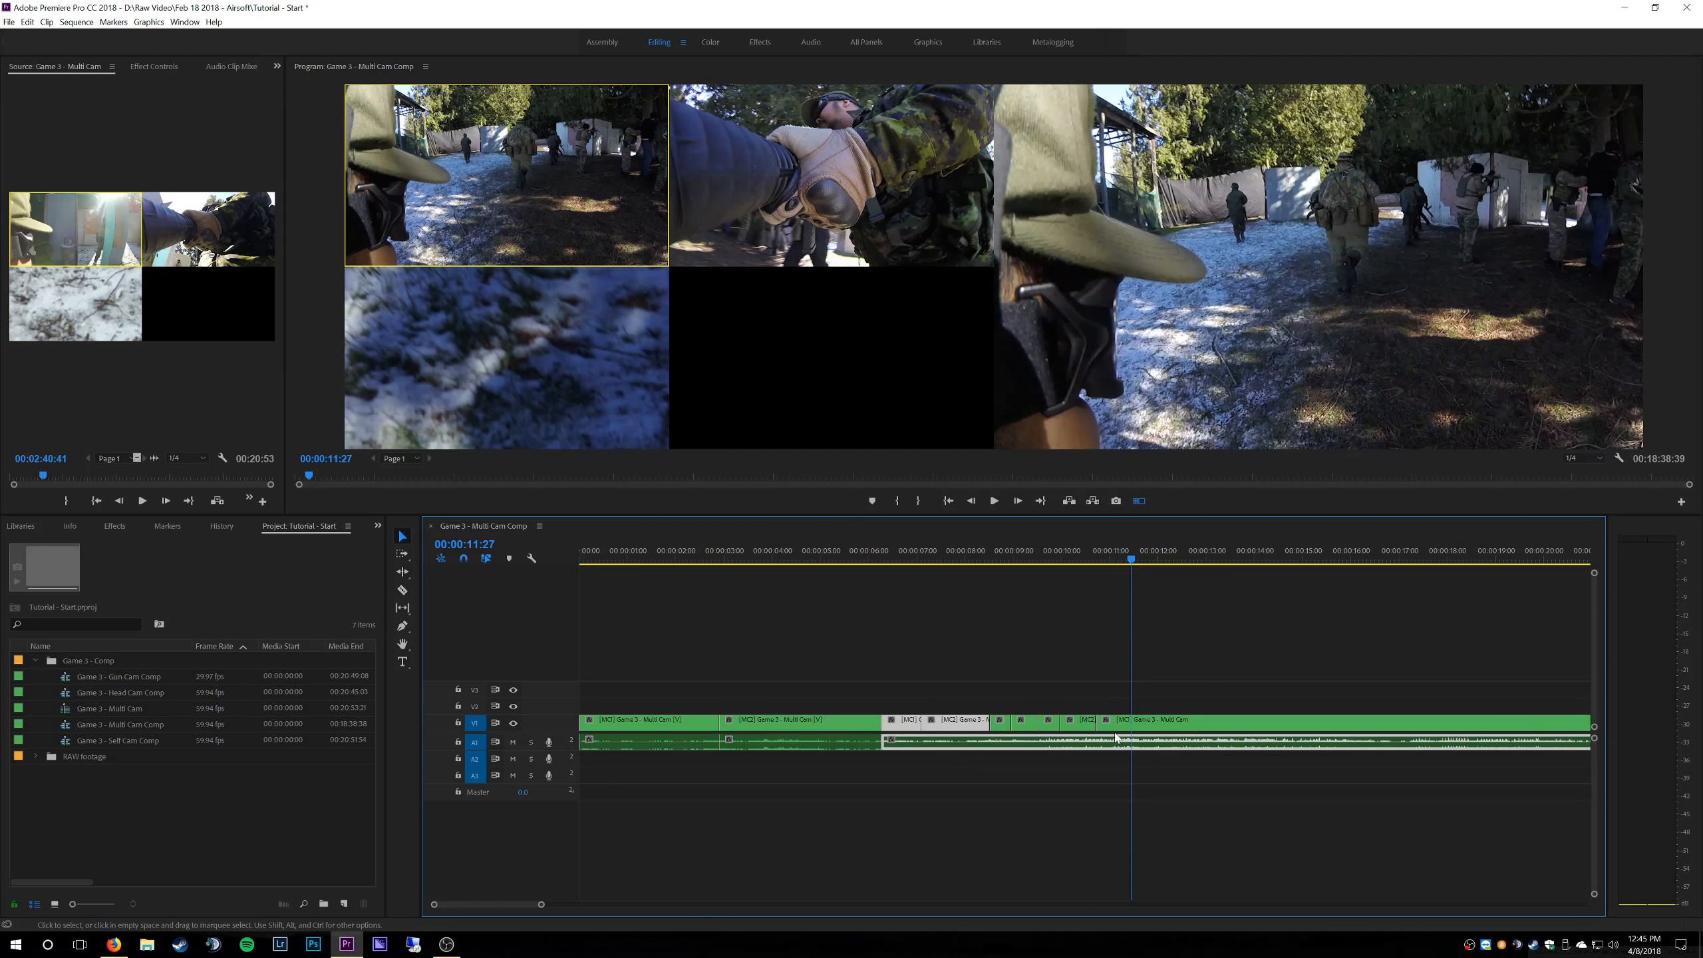
{"action": "left_click", "coordinate": [1091, 646]}
{"action": "key", "text": "c"}
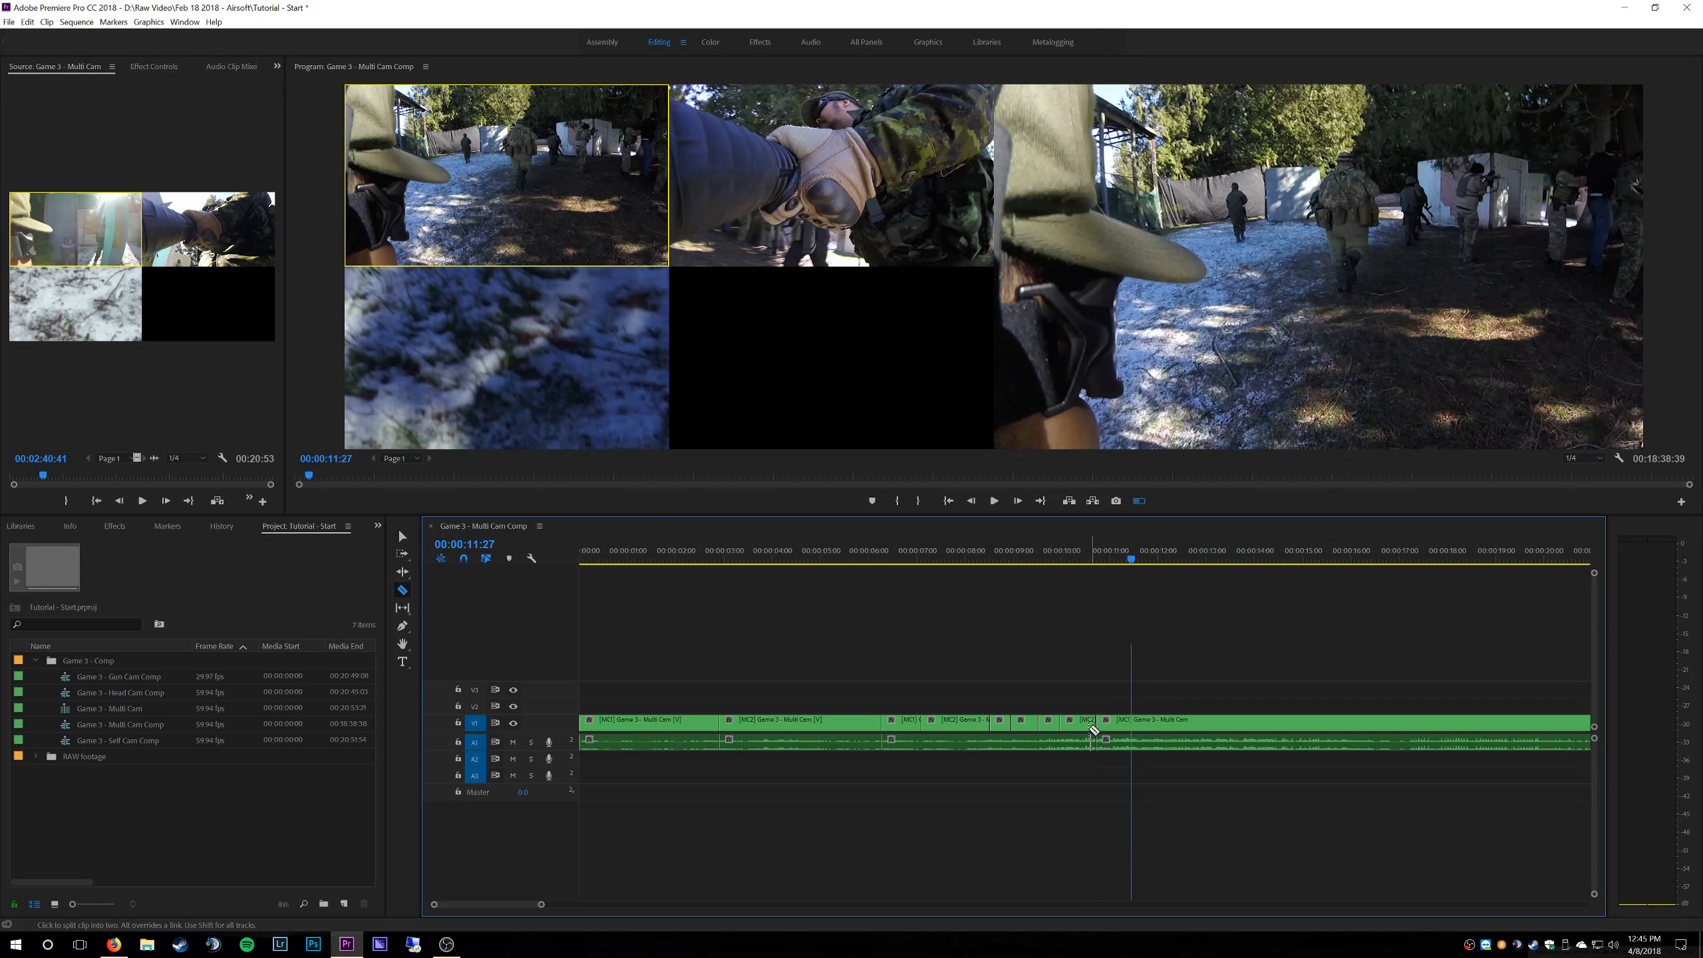
{"action": "key", "text": "v"}
{"action": "left_click_drag", "start_coordinate": [949, 708], "coordinate": [1073, 779]}
{"action": "key", "text": "Delete"}
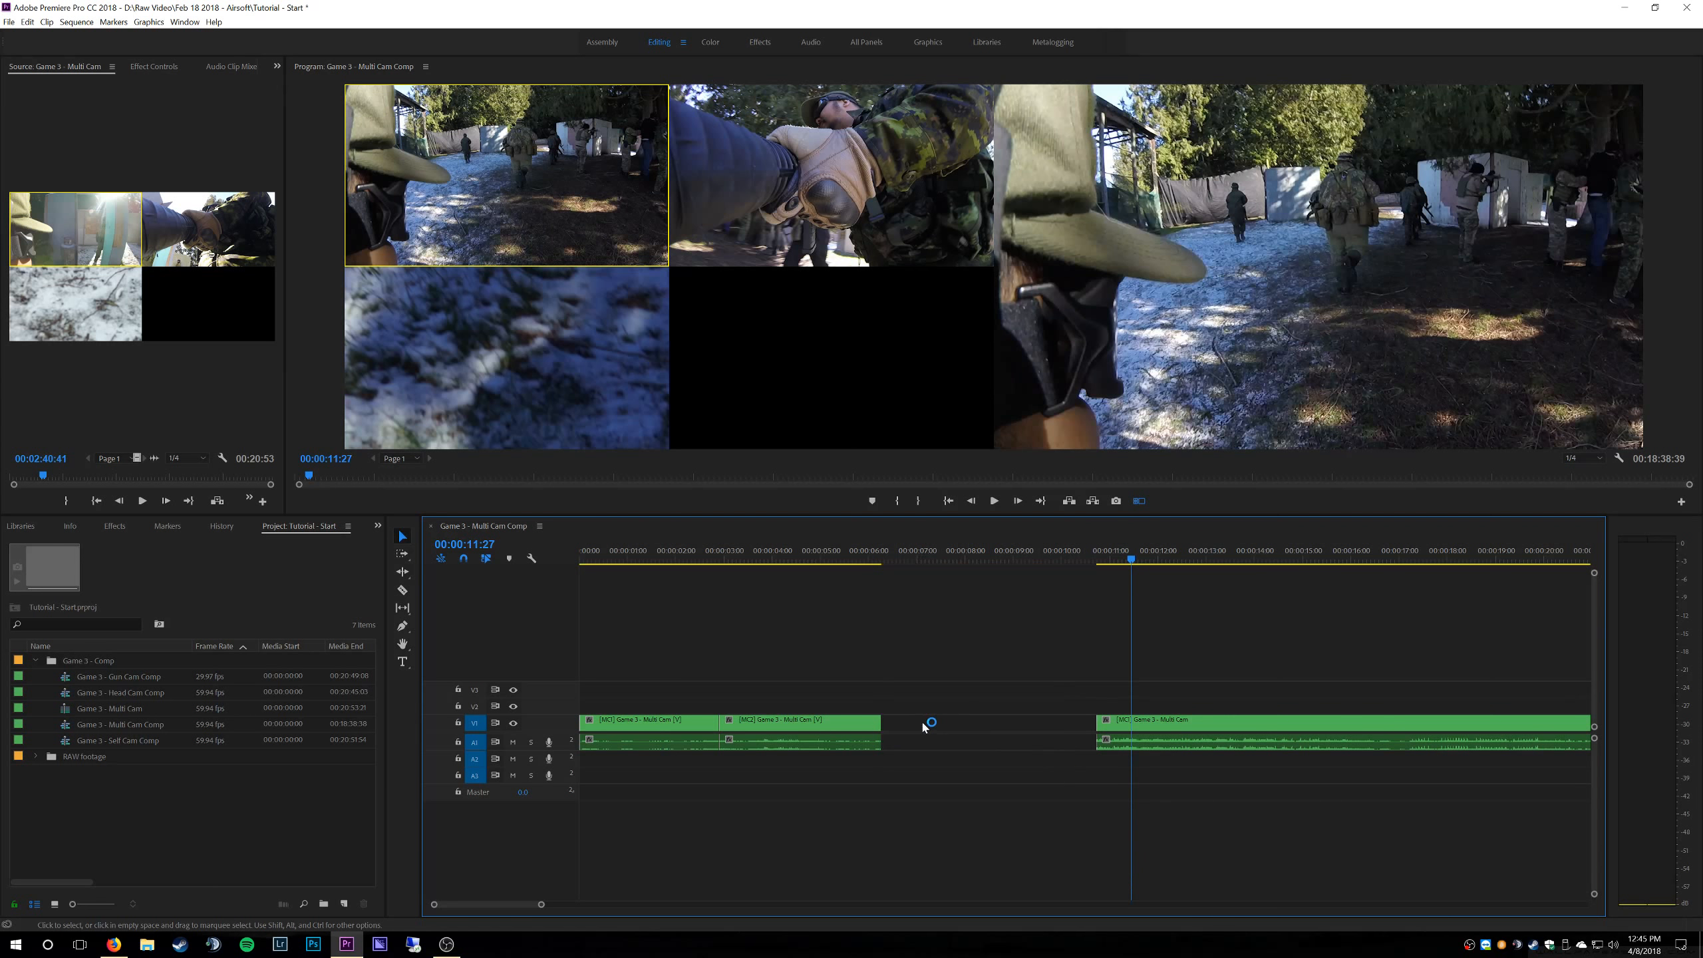
- Play from 00:00:05:26 across the closed gap to review the join, and stop at 00:00:10:04
{"action": "left_click", "coordinate": [872, 561]}
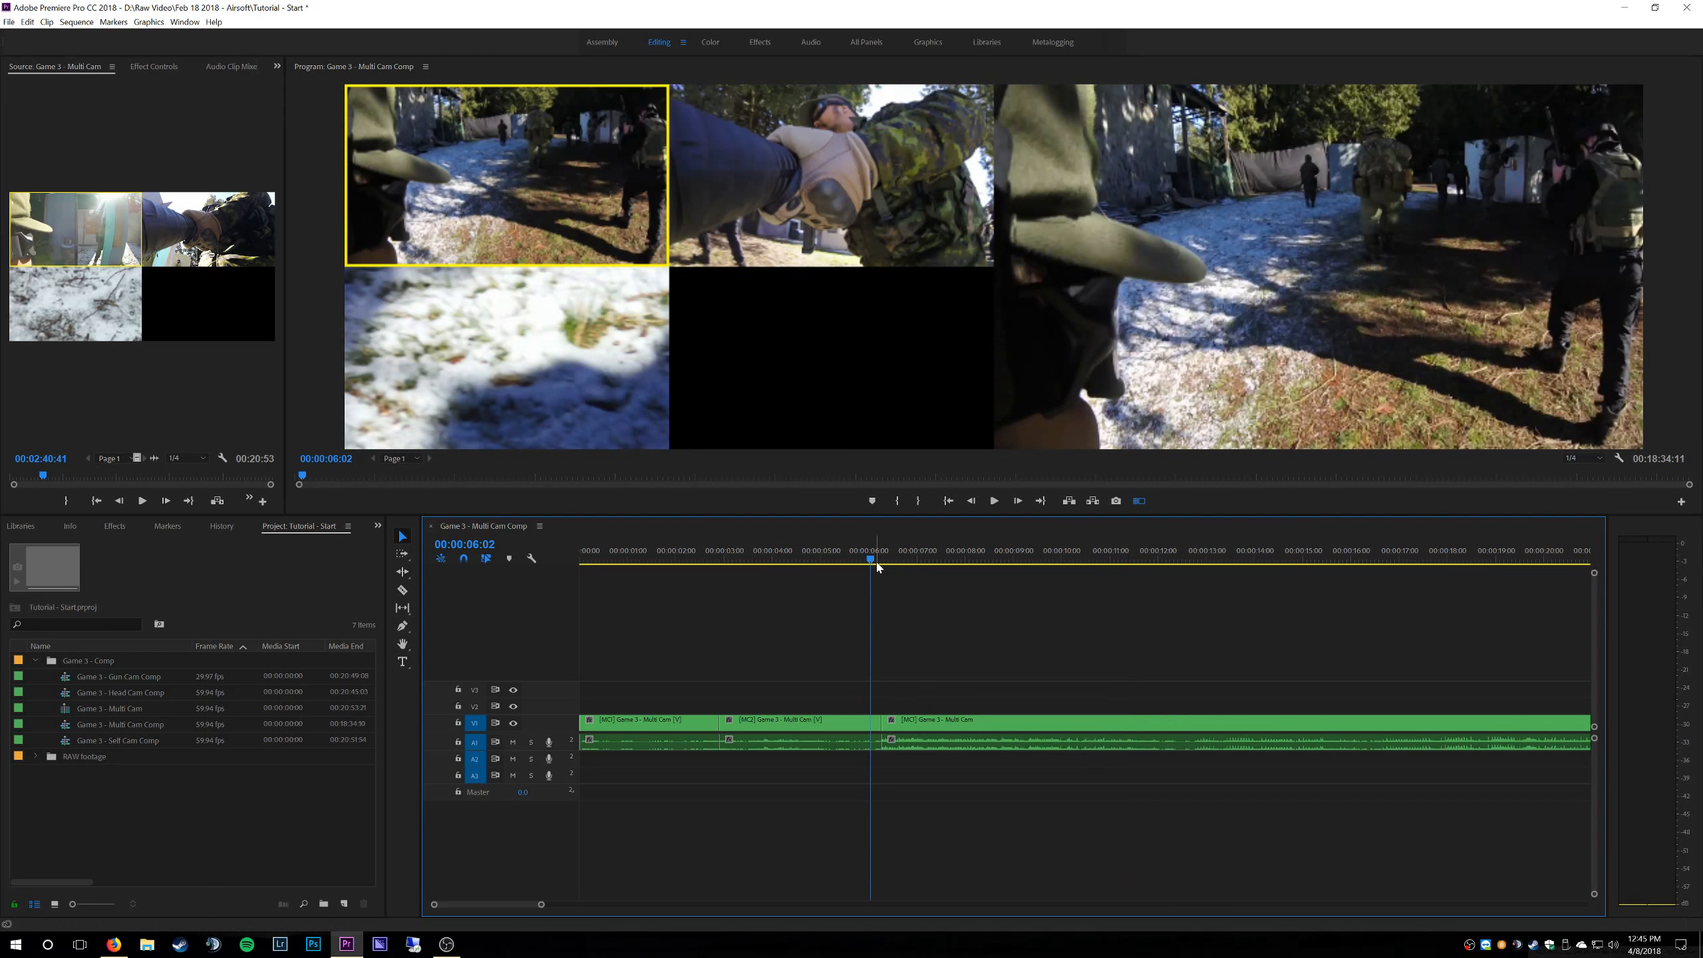
{"action": "key", "text": "space"}
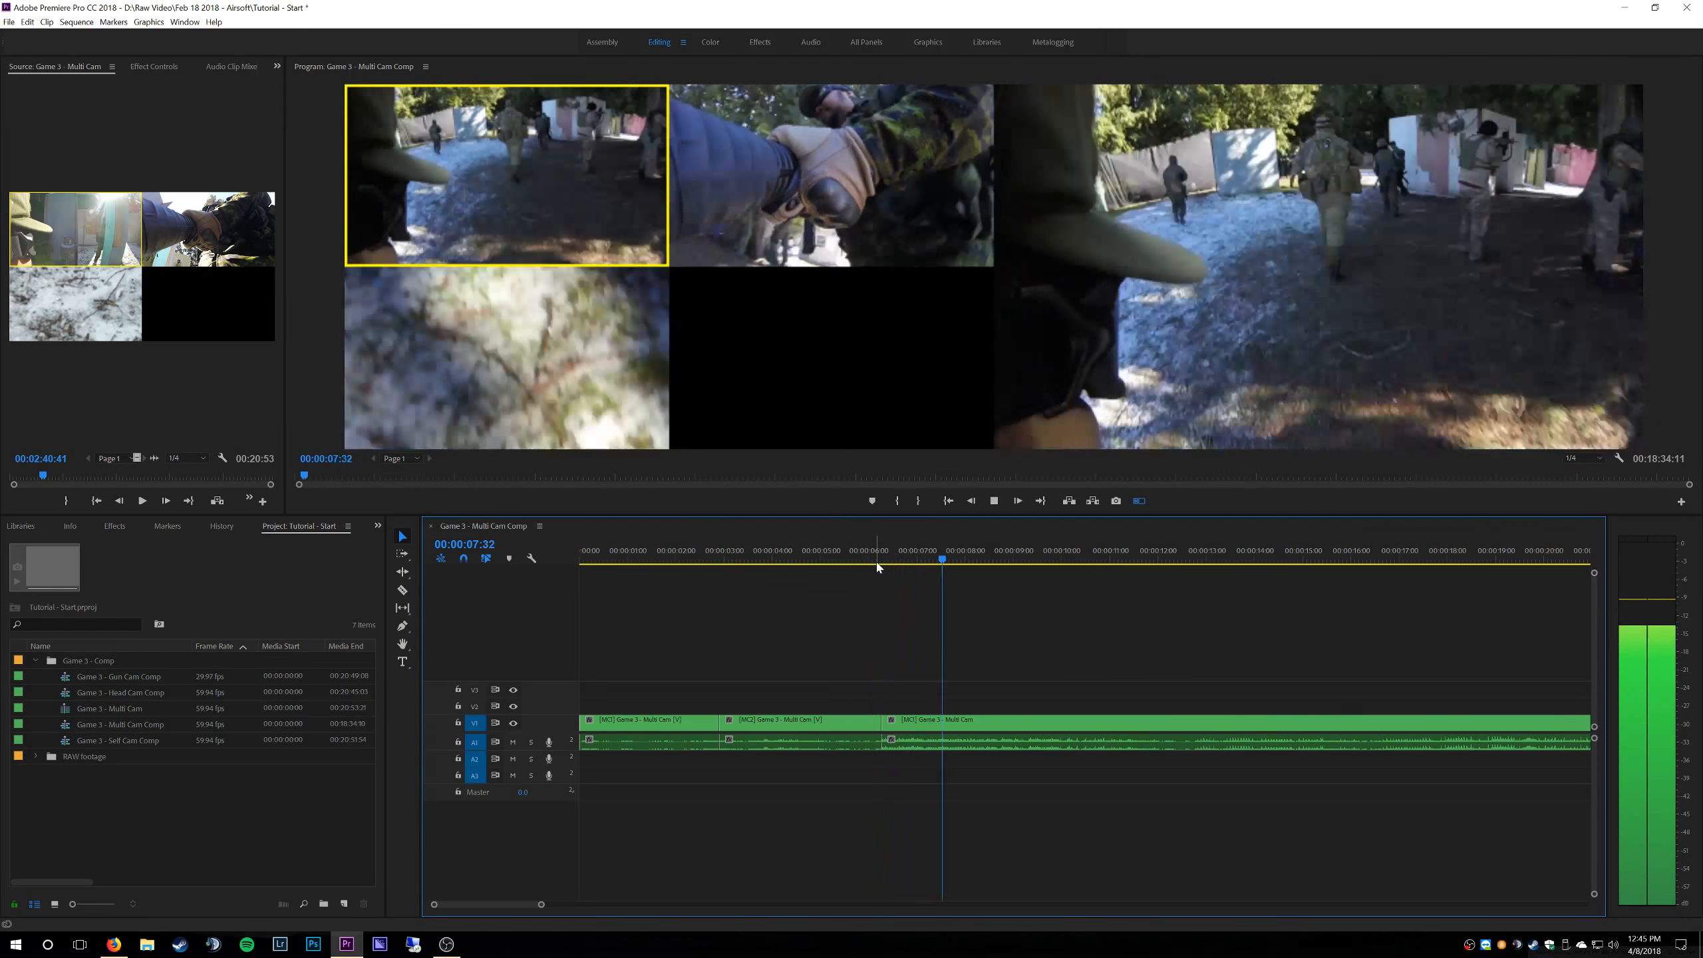
{"action": "left_click_drag", "start_coordinate": [875, 563], "coordinate": [841, 562]}
{"action": "key", "text": "space"}
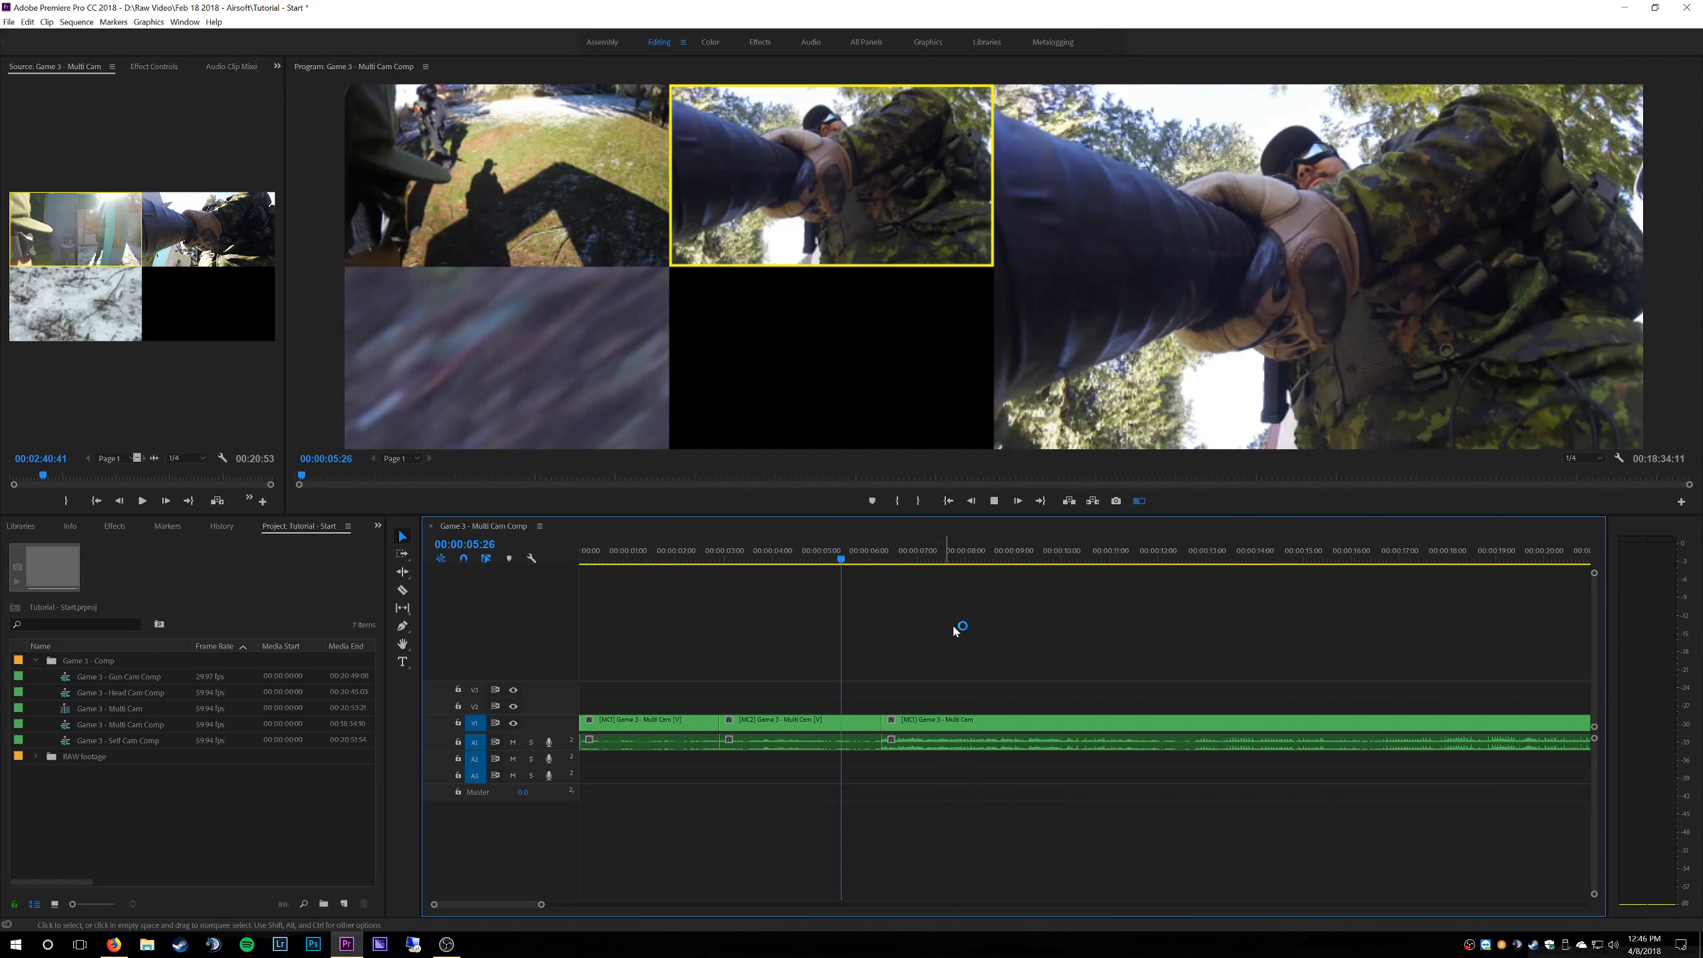
{"action": "key", "text": "1"}
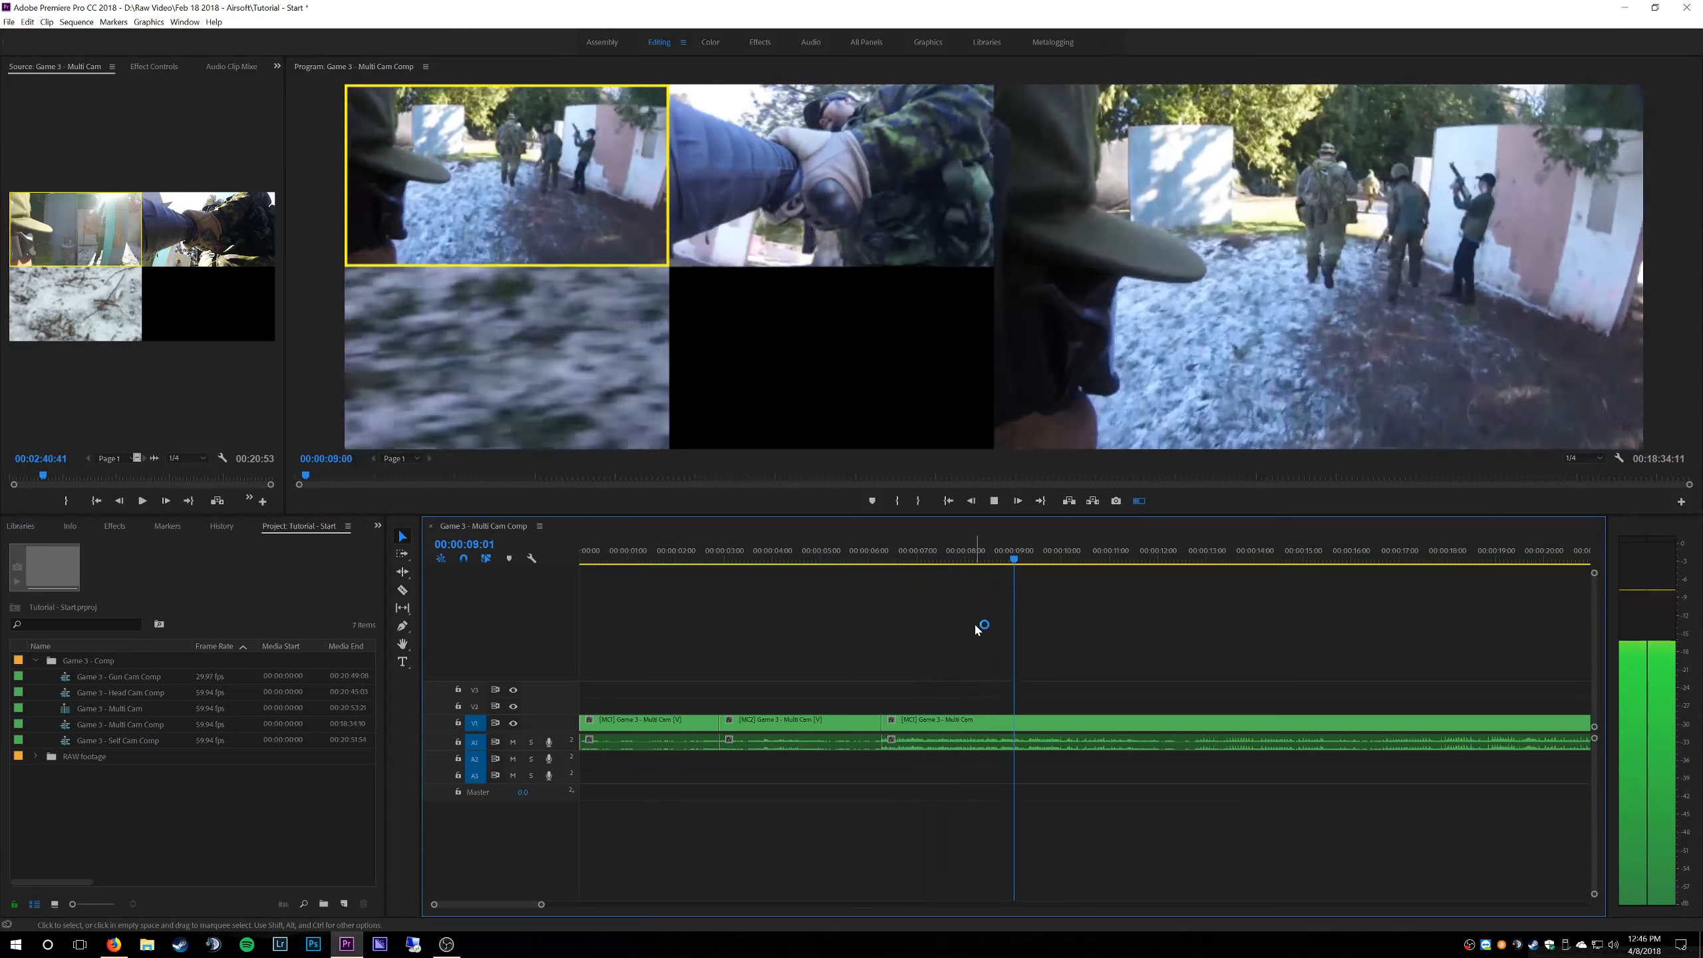
{"action": "key", "text": "space"}
- Try a Razor cut at 00:00:10:04, undo it, and link the video and audio of the last multi-camera clip
{"action": "key", "text": "c"}
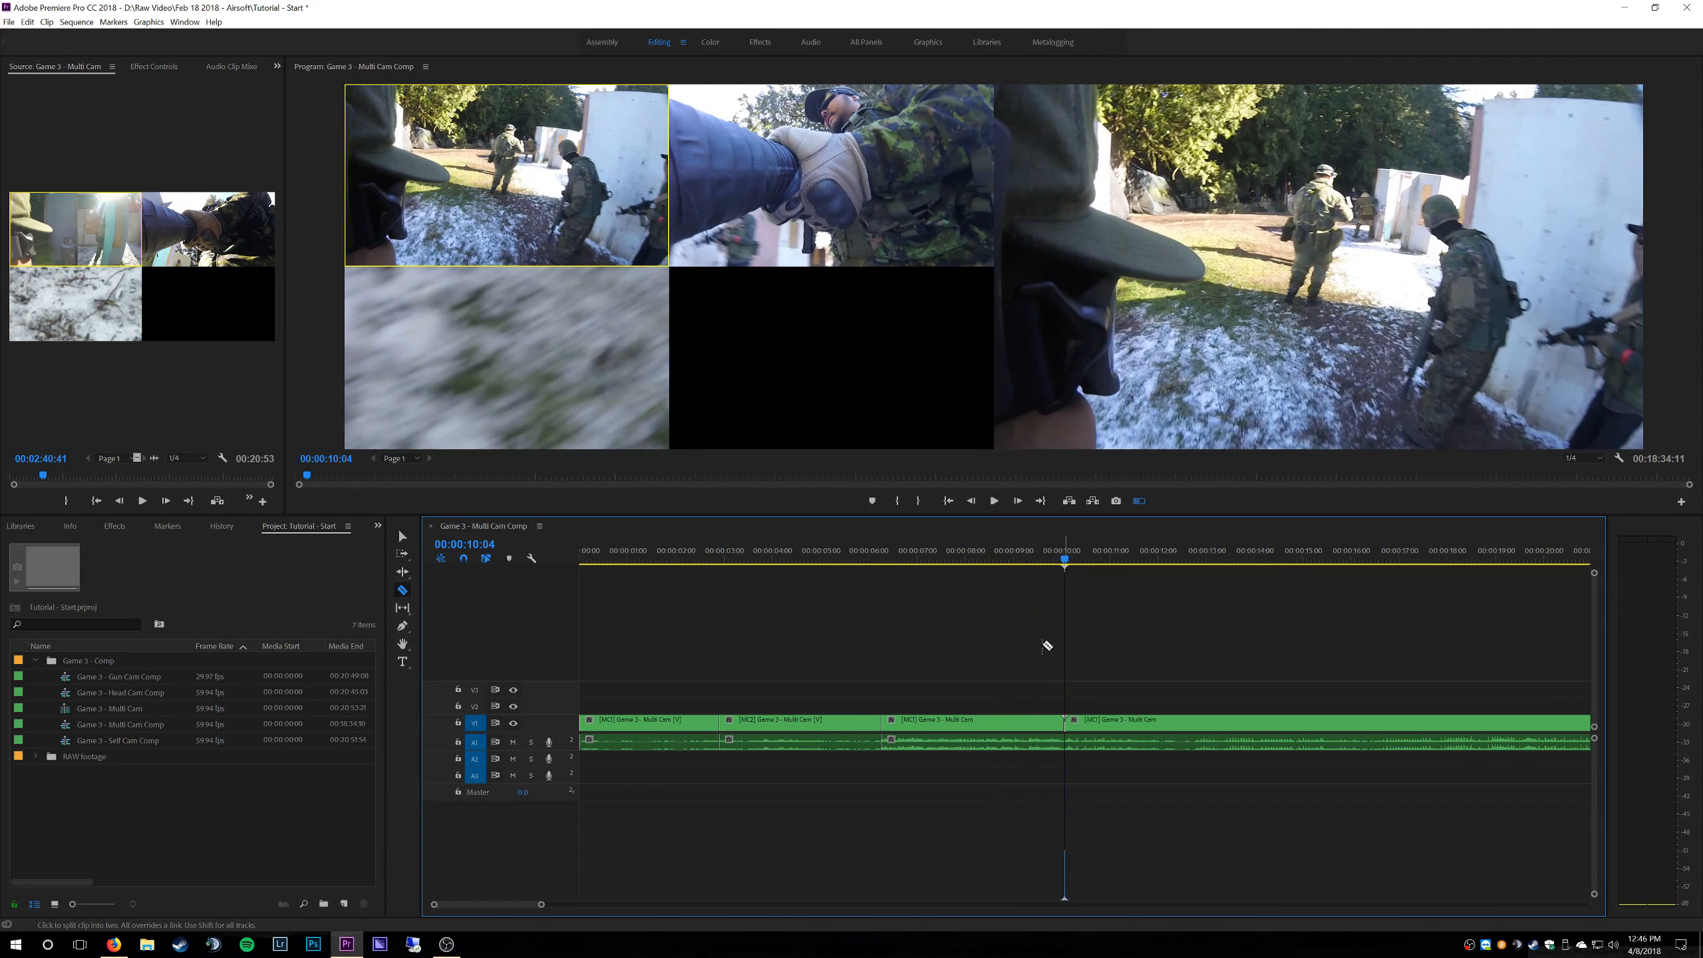
{"action": "key", "text": "v"}
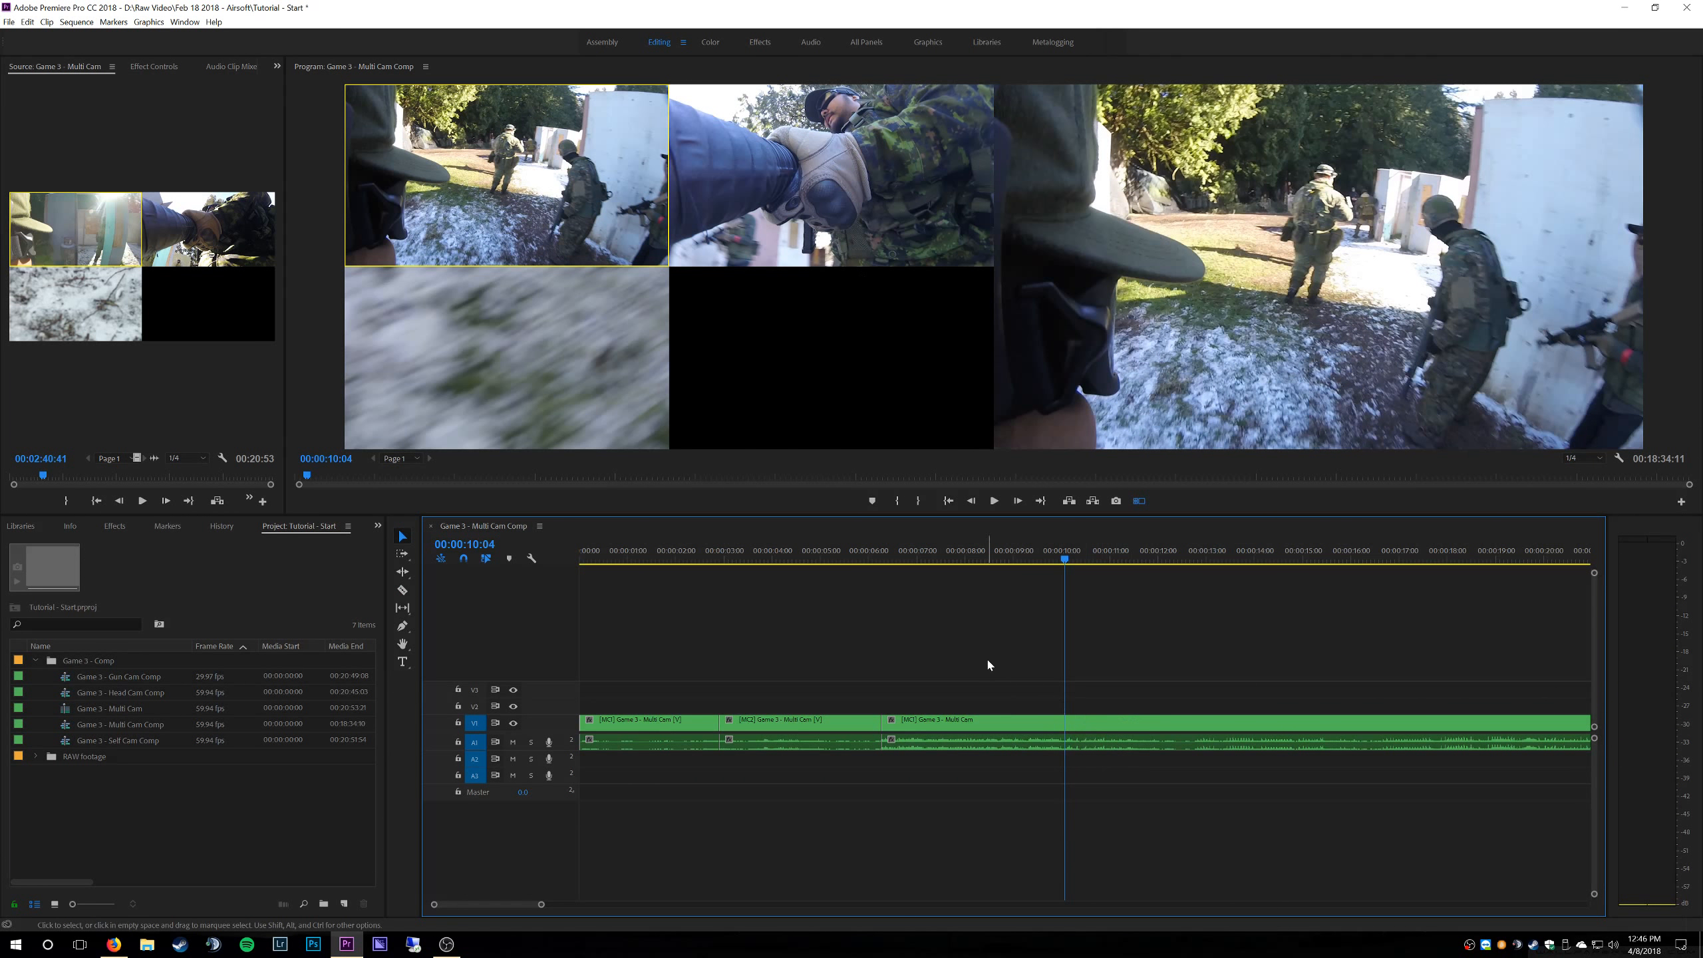
{"action": "left_click_drag", "start_coordinate": [989, 664], "coordinate": [1044, 771]}
{"action": "right_click", "coordinate": [1034, 726]}
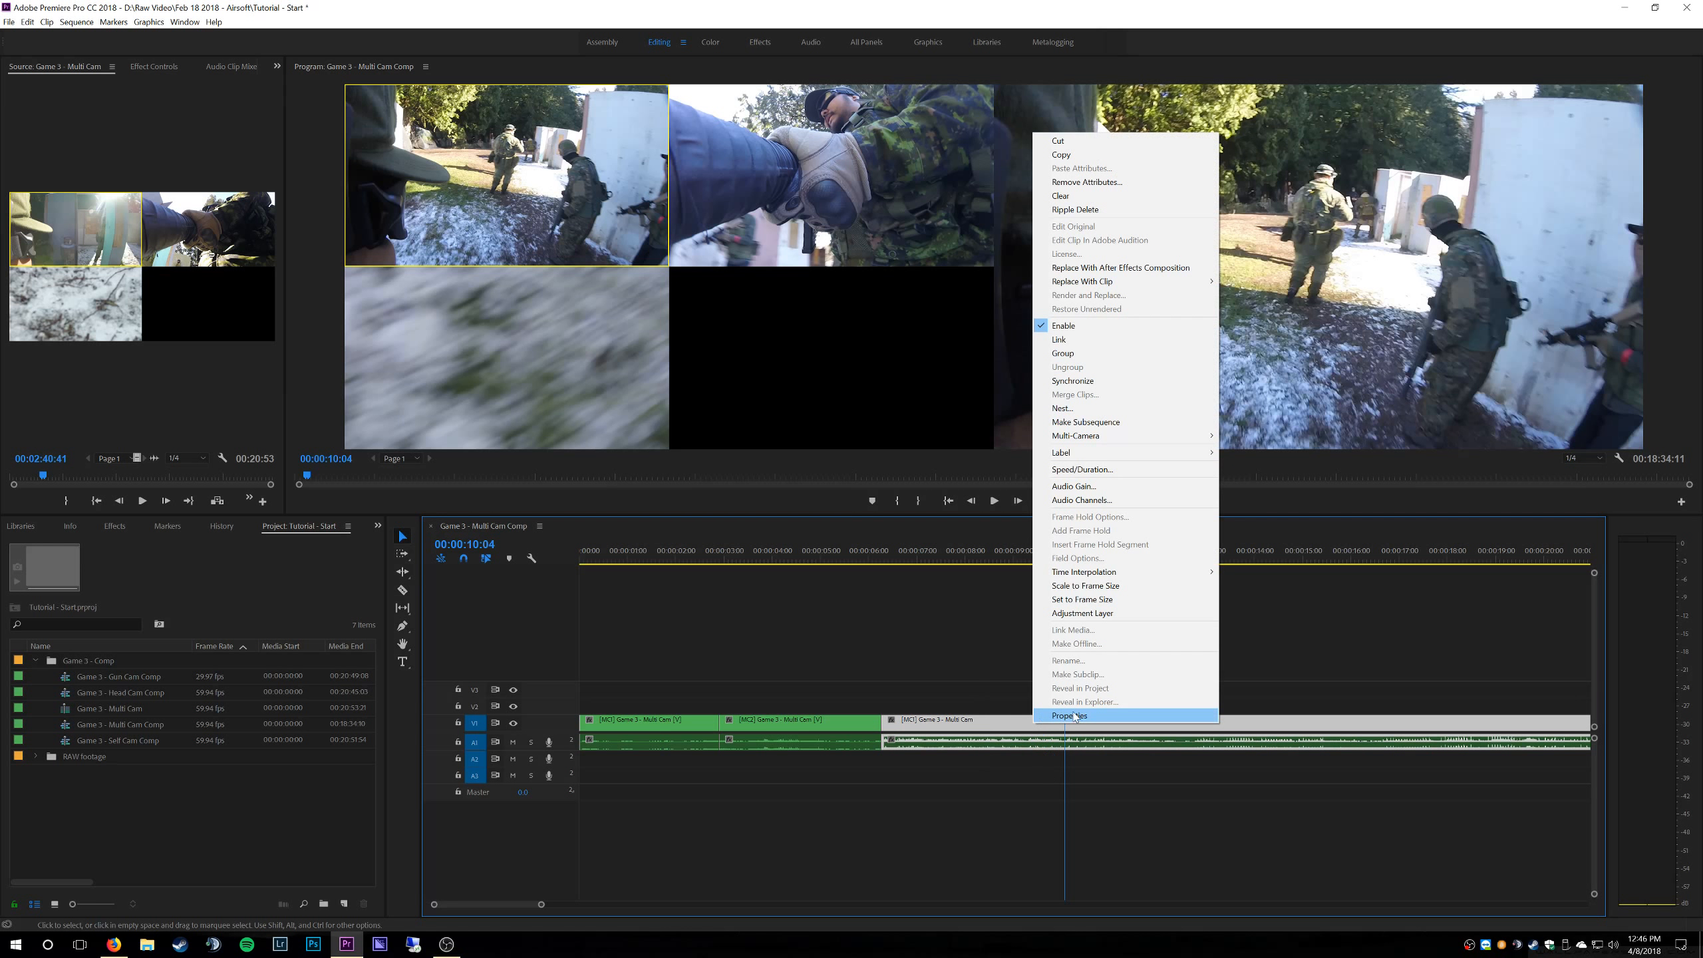
{"action": "left_click", "coordinate": [1108, 341]}
- Split the linked multi-camera clip at 00:00:09:59 with the Razor tool and set the part after the cut to the second angle
{"action": "left_click_drag", "start_coordinate": [1065, 551], "coordinate": [1040, 550]}
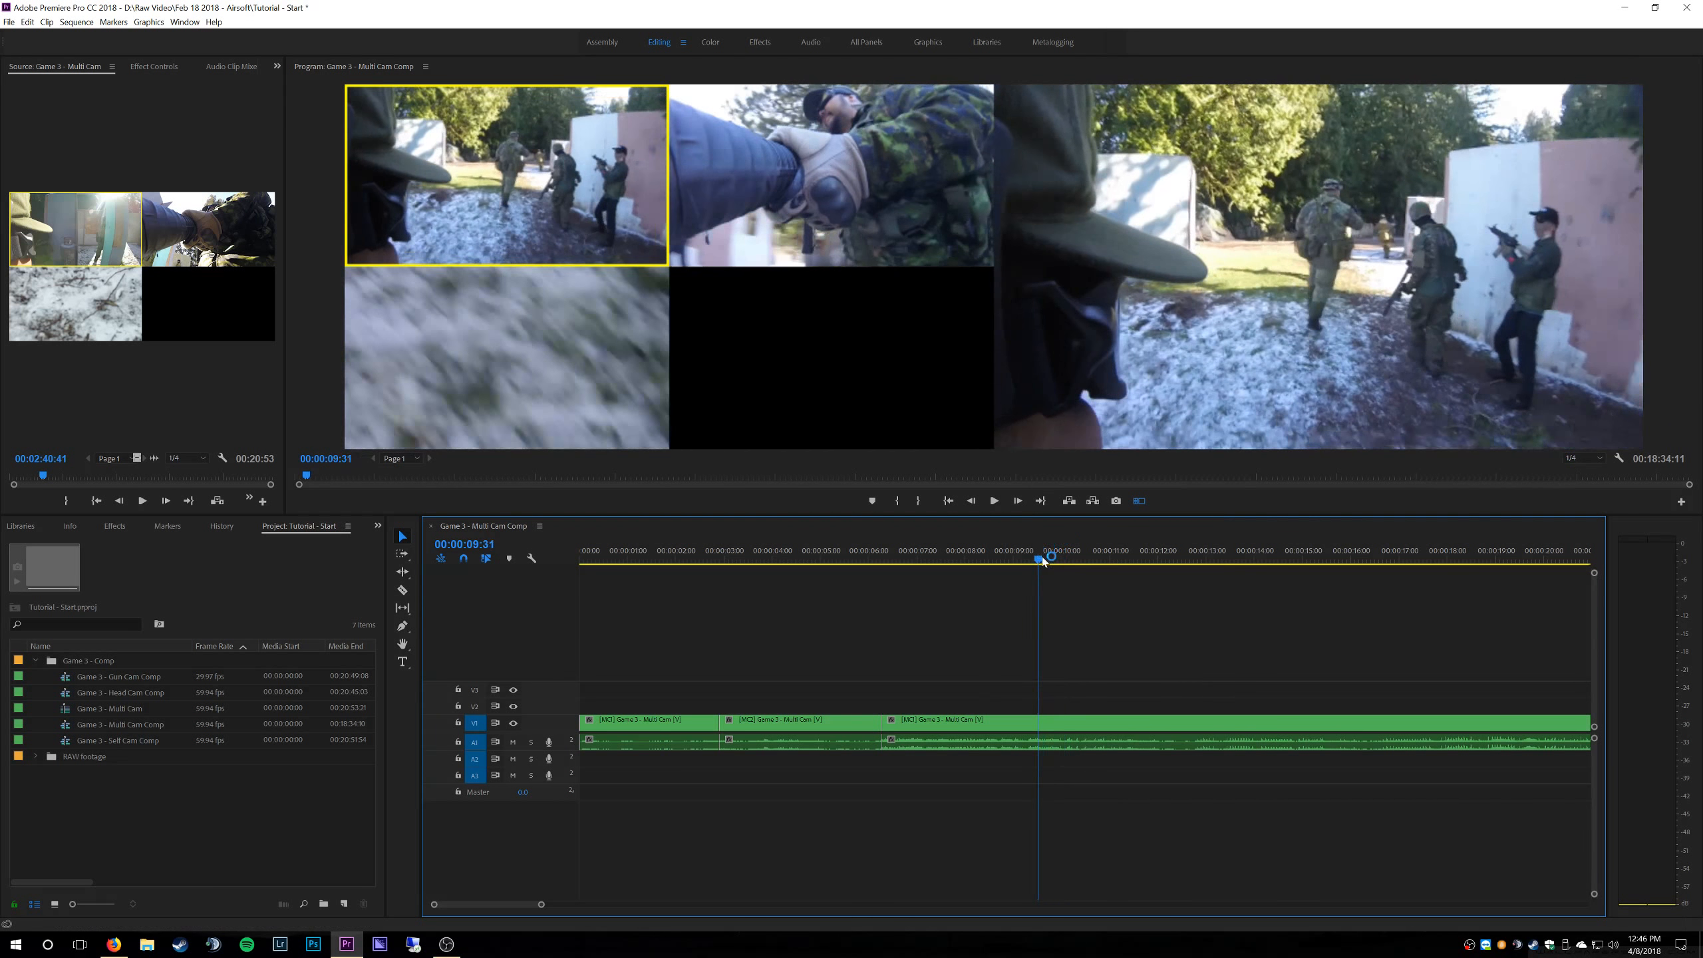
{"action": "left_click", "coordinate": [1131, 745]}
{"action": "key", "text": "space"}
{"action": "key", "text": "space"}
{"action": "key", "text": "c"}
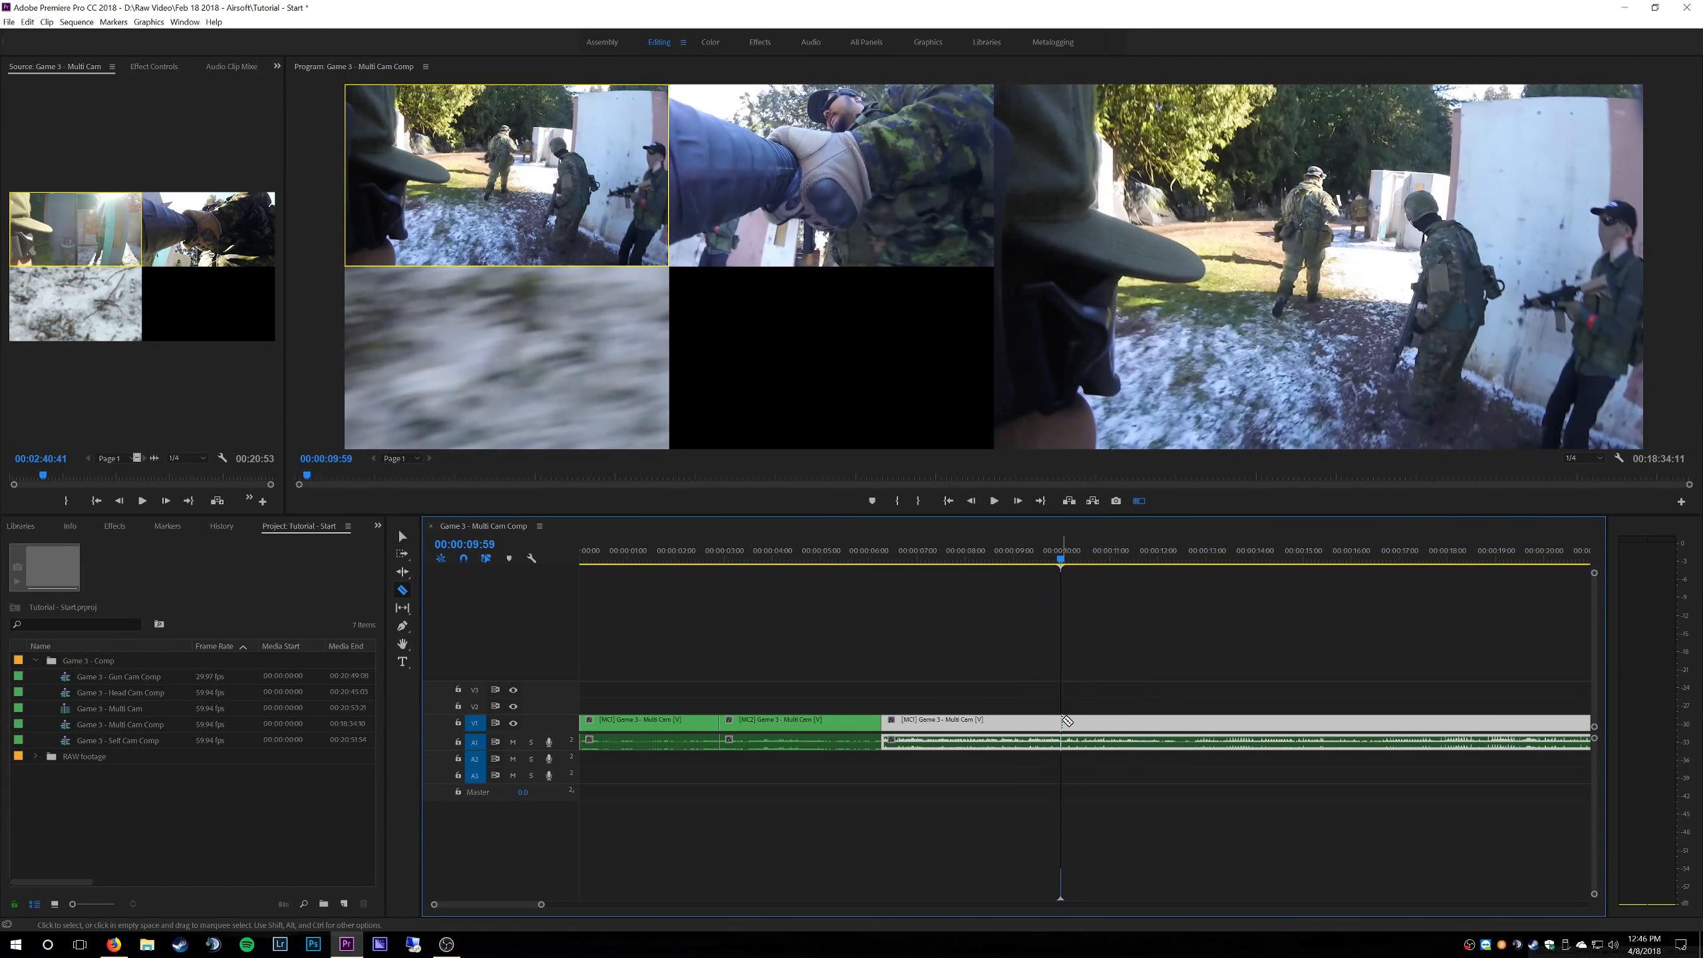
{"action": "left_click", "coordinate": [1062, 720]}
{"action": "key", "text": "v"}
{"action": "left_click", "coordinate": [867, 210]}
- Play on to 00:00:13:02, split the linked clip there, and set the part after the cut to the first angle
{"action": "key", "text": "space"}
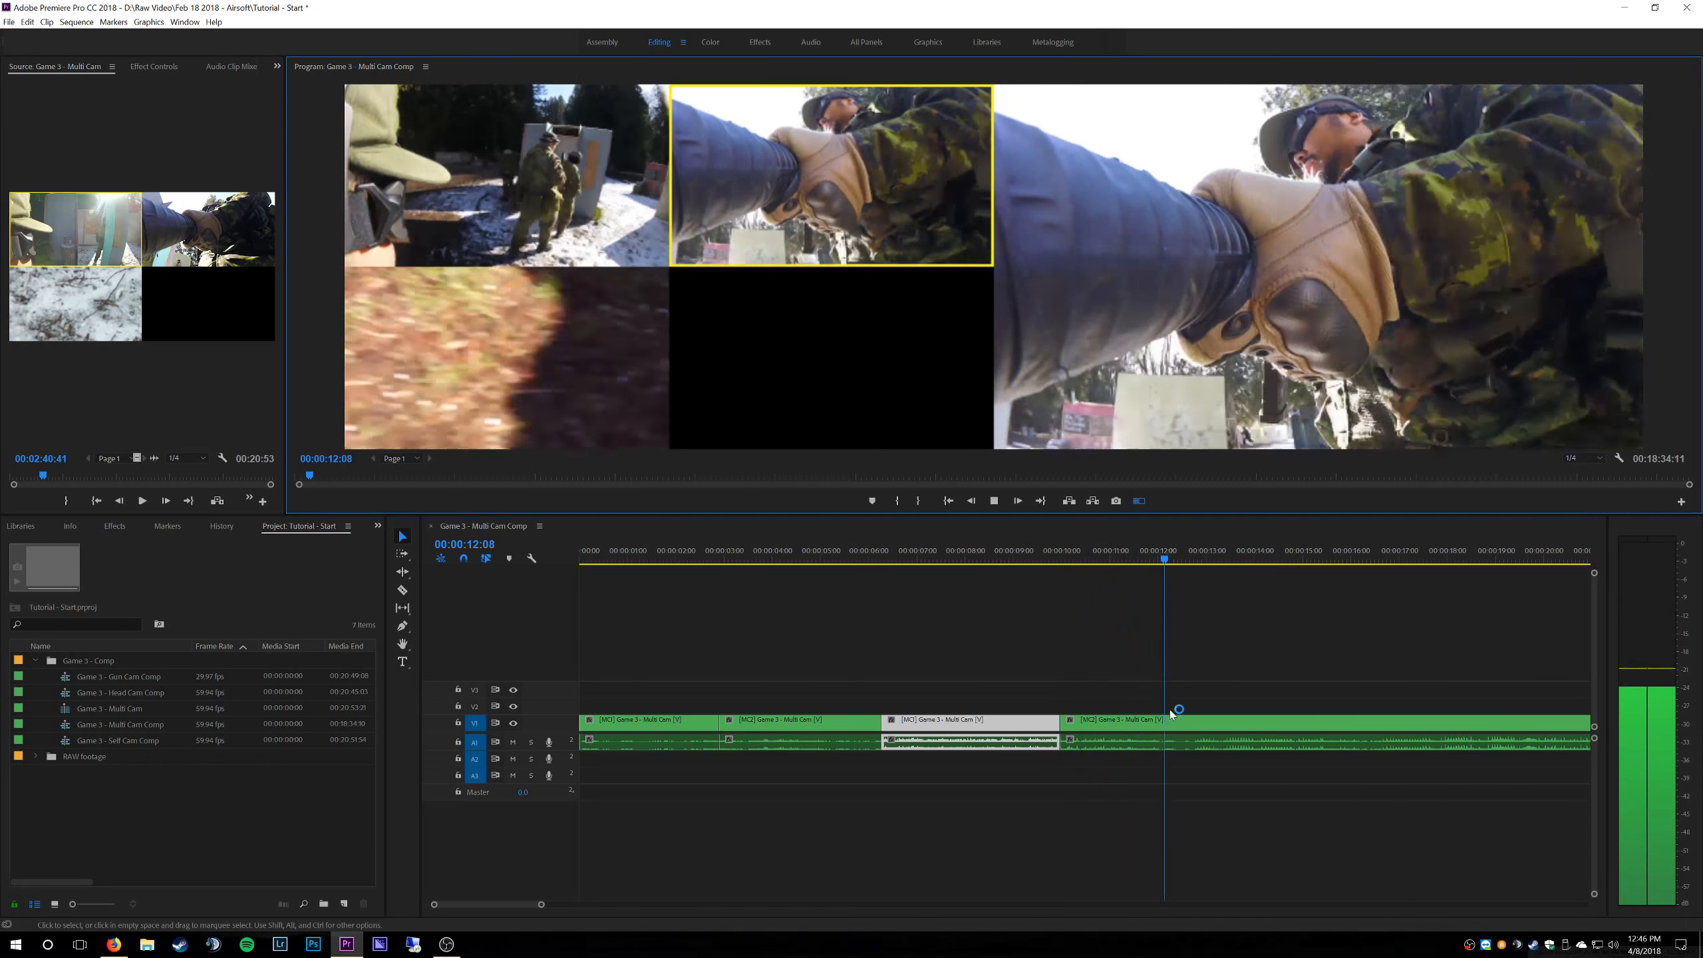
{"action": "key", "text": "space"}
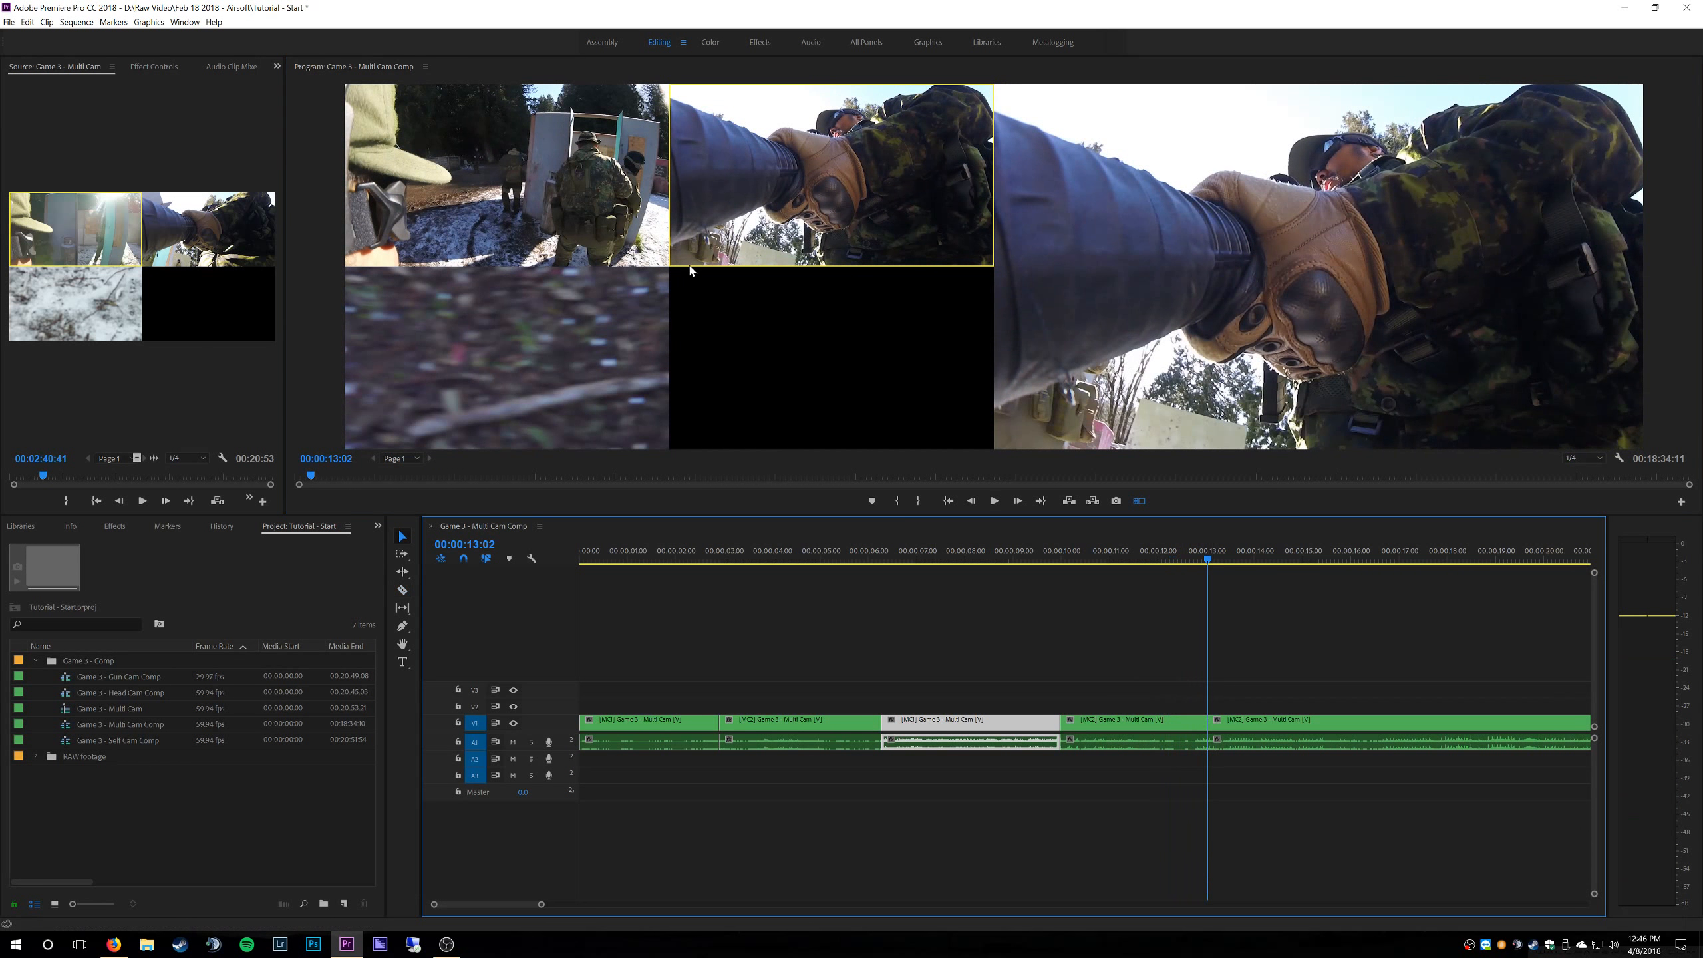
{"action": "key", "text": "1"}
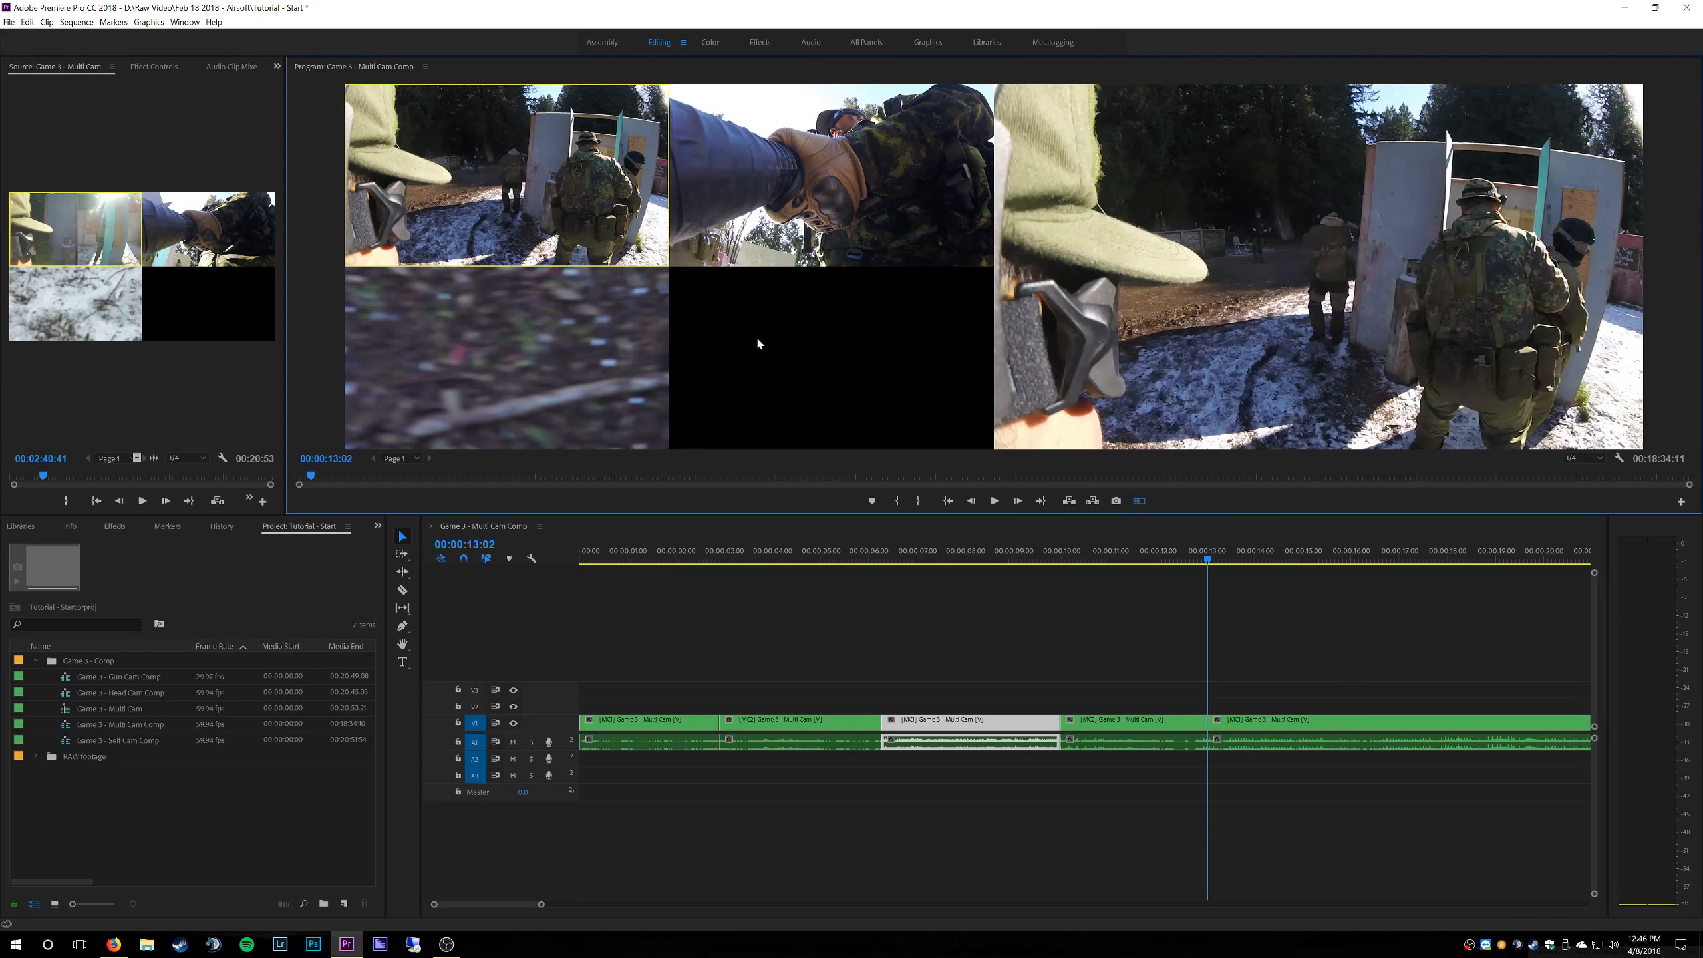
- Split the clip at 00:00:15:42, delete the segment between 00:00:13:02 and that cut, and close the gap
{"action": "left_click", "coordinate": [1209, 564]}
{"action": "left_click_drag", "start_coordinate": [1209, 564], "coordinate": [1337, 565]}
{"action": "key", "text": "c"}
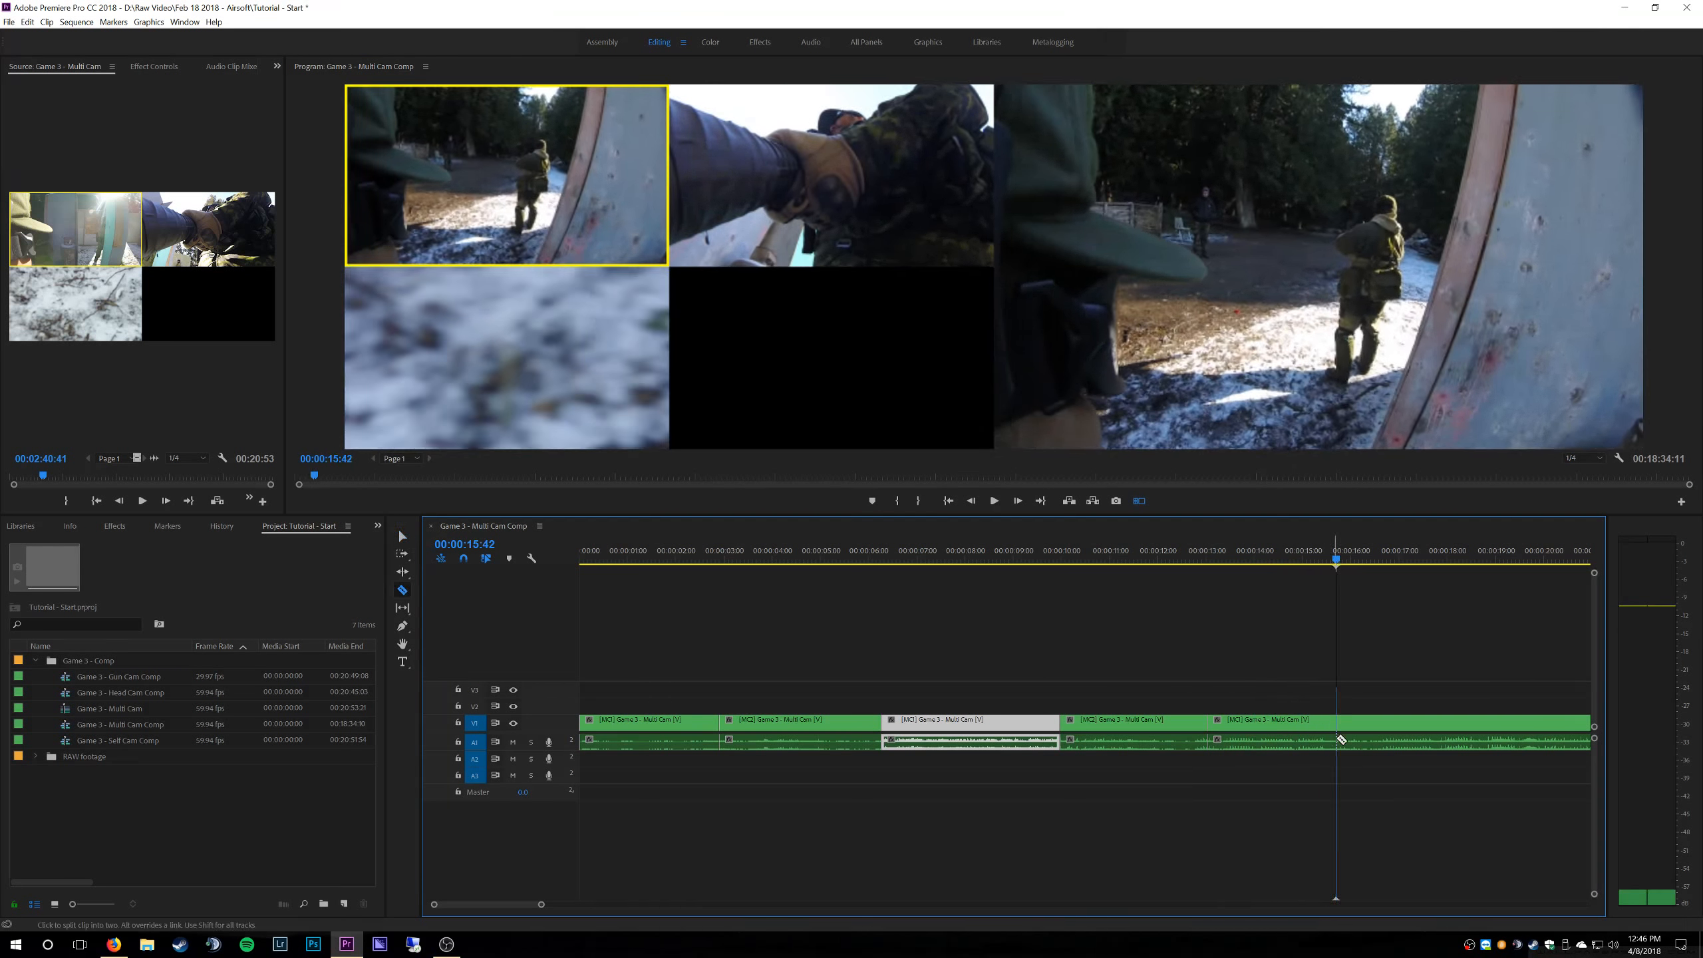
{"action": "left_click", "coordinate": [1336, 721]}
{"action": "key", "text": "v"}
{"action": "left_click", "coordinate": [1271, 723]}
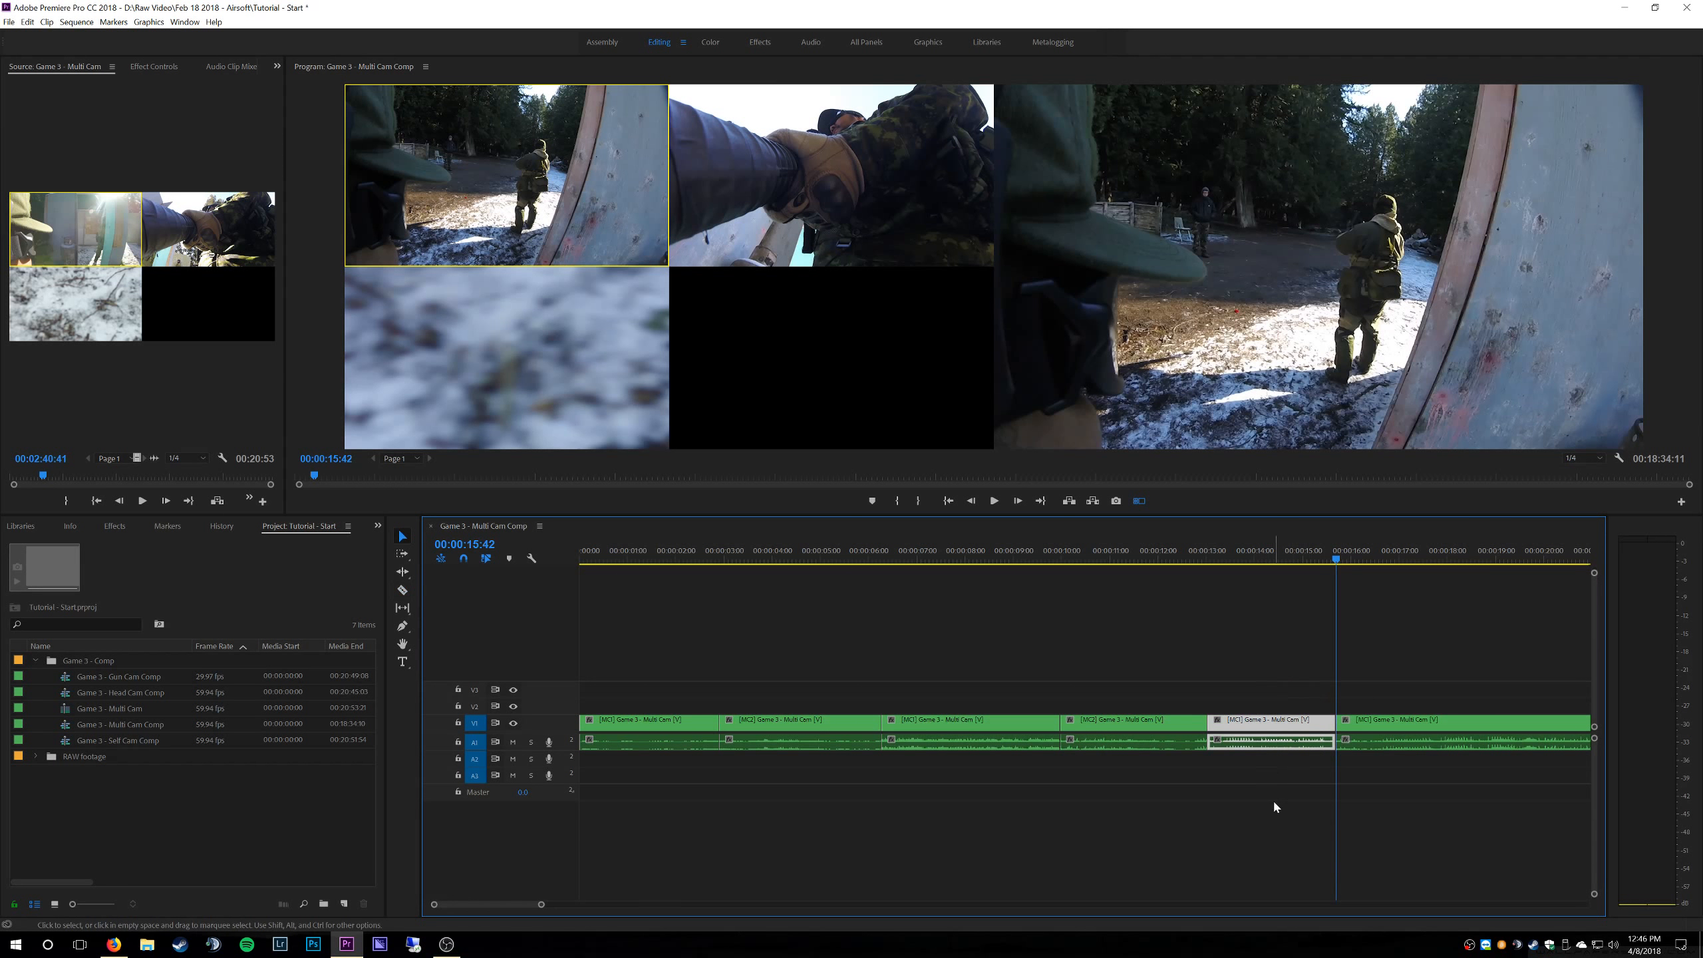
{"action": "key", "text": "Delete"}
{"action": "left_click", "coordinate": [1227, 733]}
{"action": "key", "text": "Delete"}
- Play repeatedly across the join at 00:00:13:02 to review the angle change, and stop at 00:00:13:39
{"action": "left_click_drag", "start_coordinate": [1198, 556], "coordinate": [1174, 557]}
{"action": "key", "text": "space"}
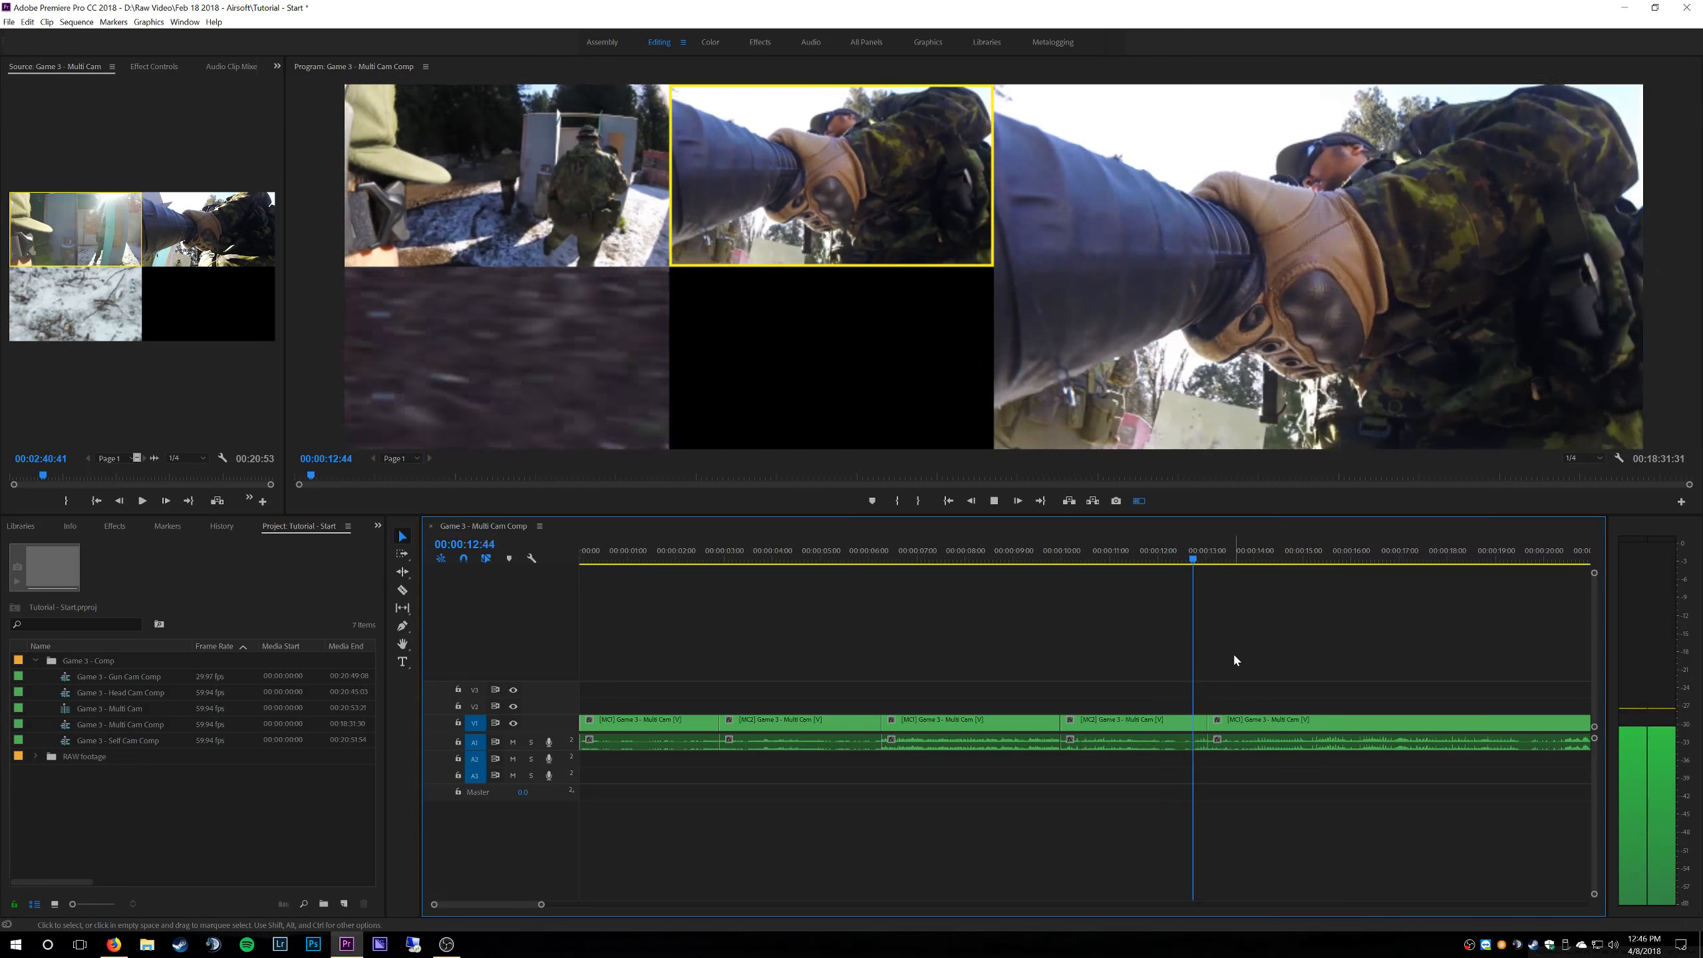
{"action": "key", "text": "space"}
{"action": "left_click_drag", "start_coordinate": [1243, 558], "coordinate": [1206, 570]}
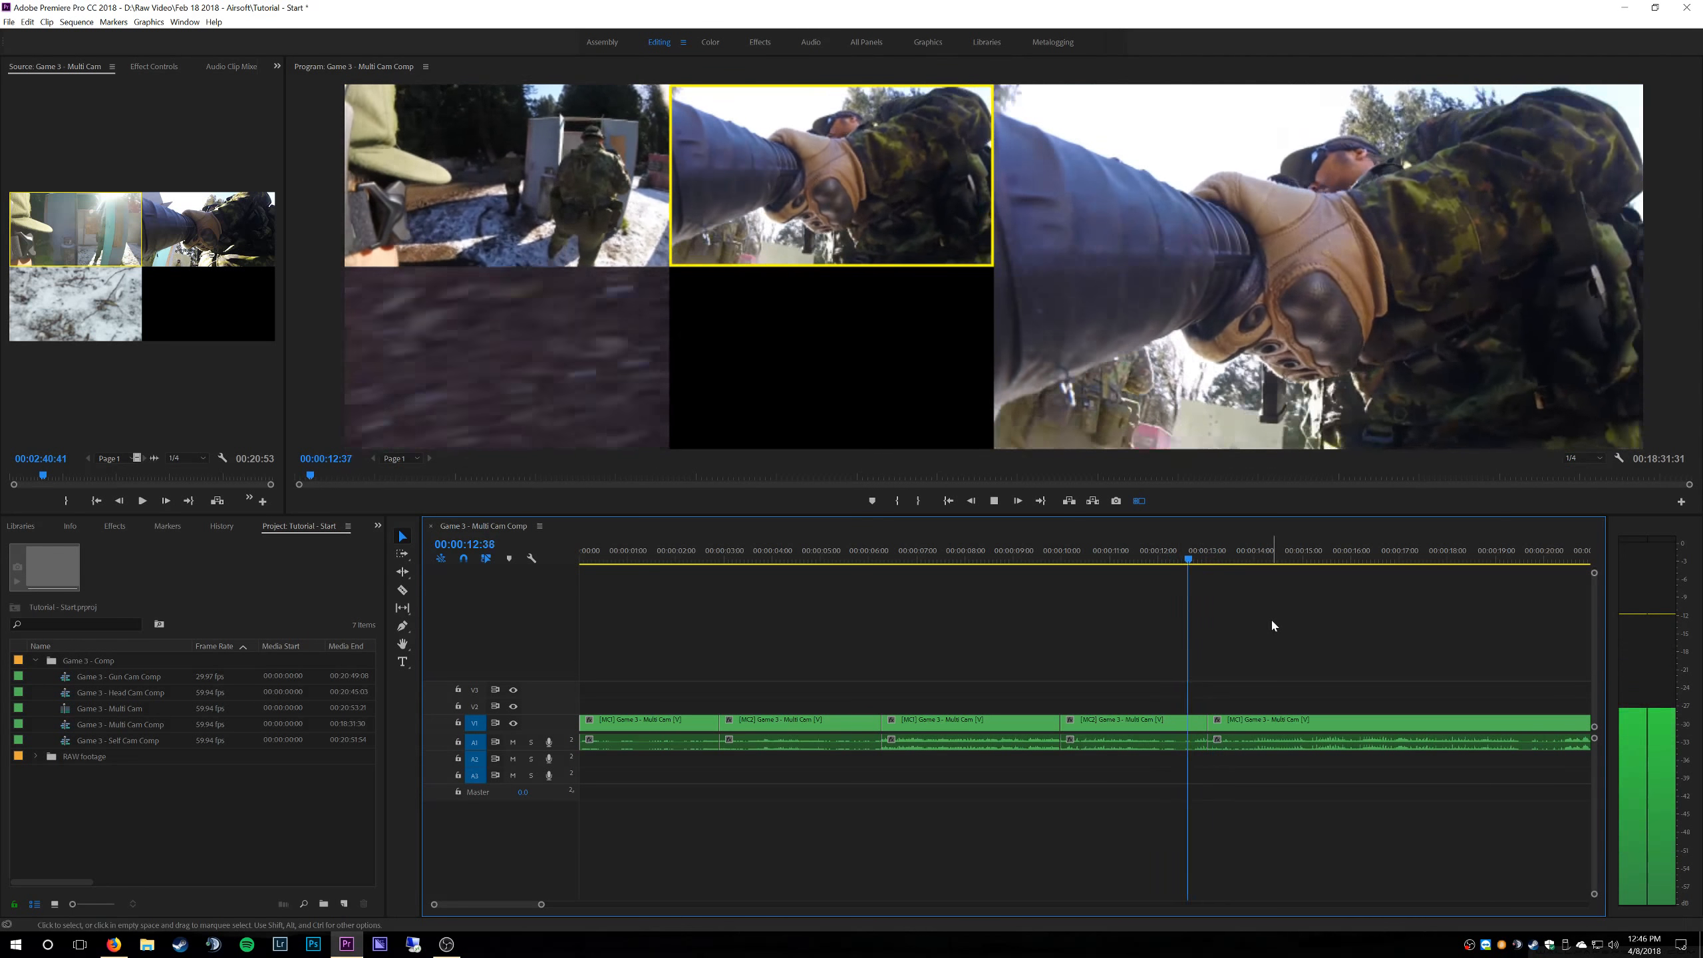
{"action": "key", "text": "space"}
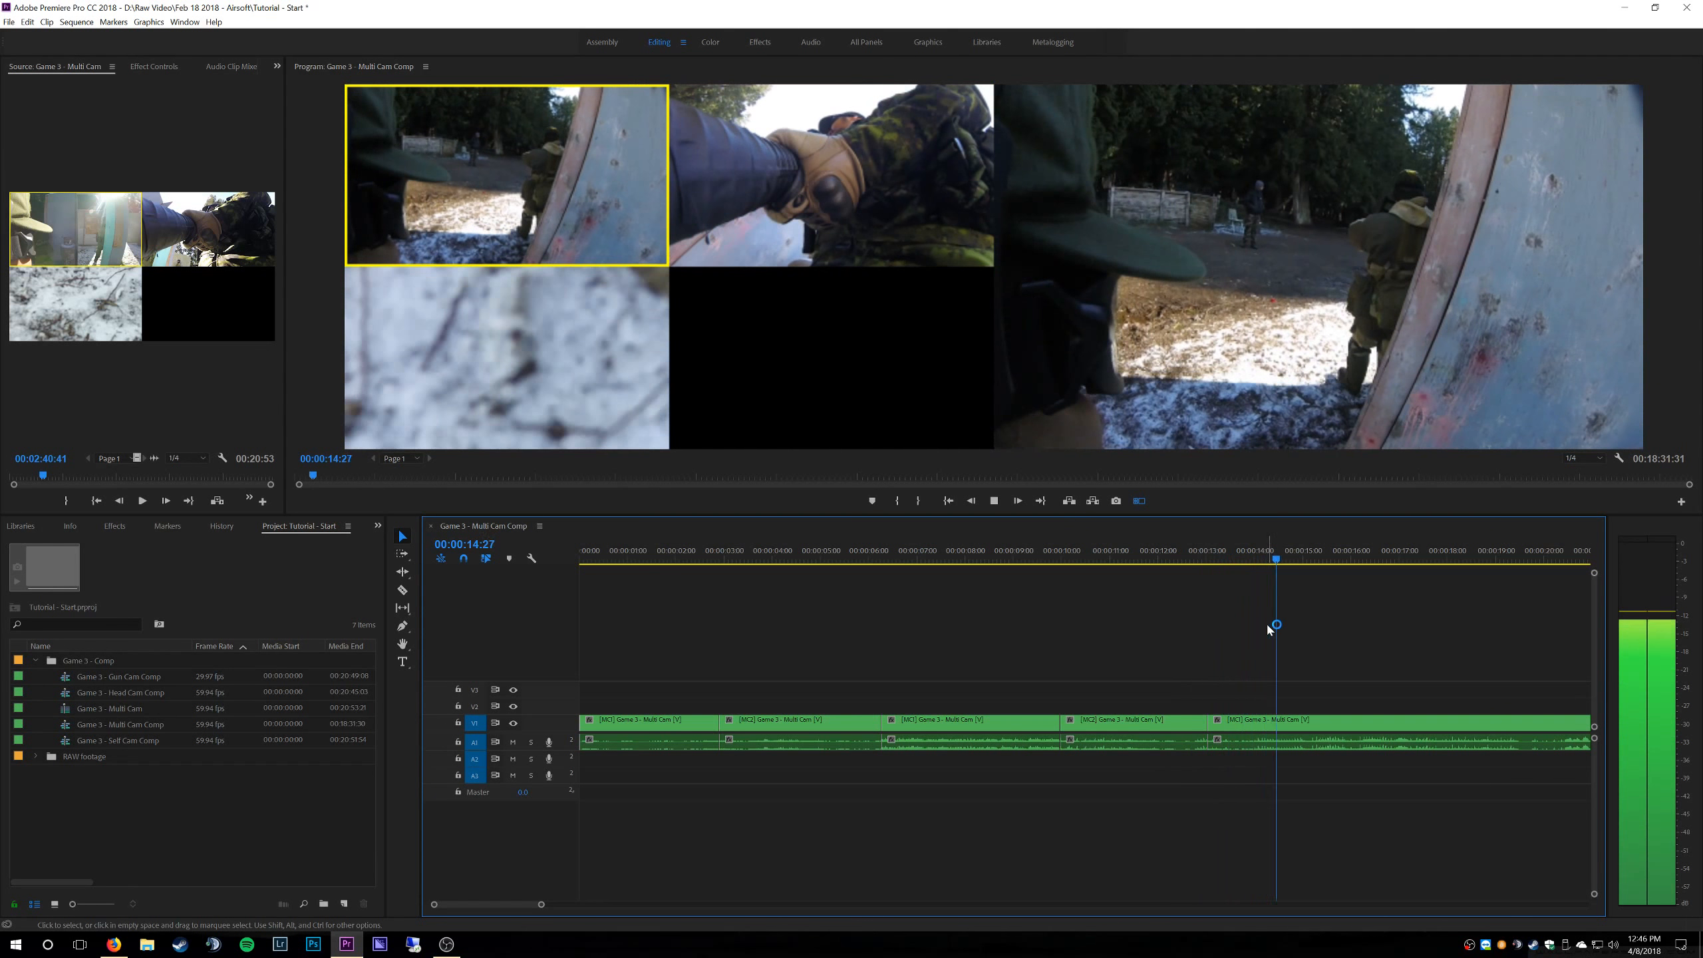
{"action": "key", "text": "space"}
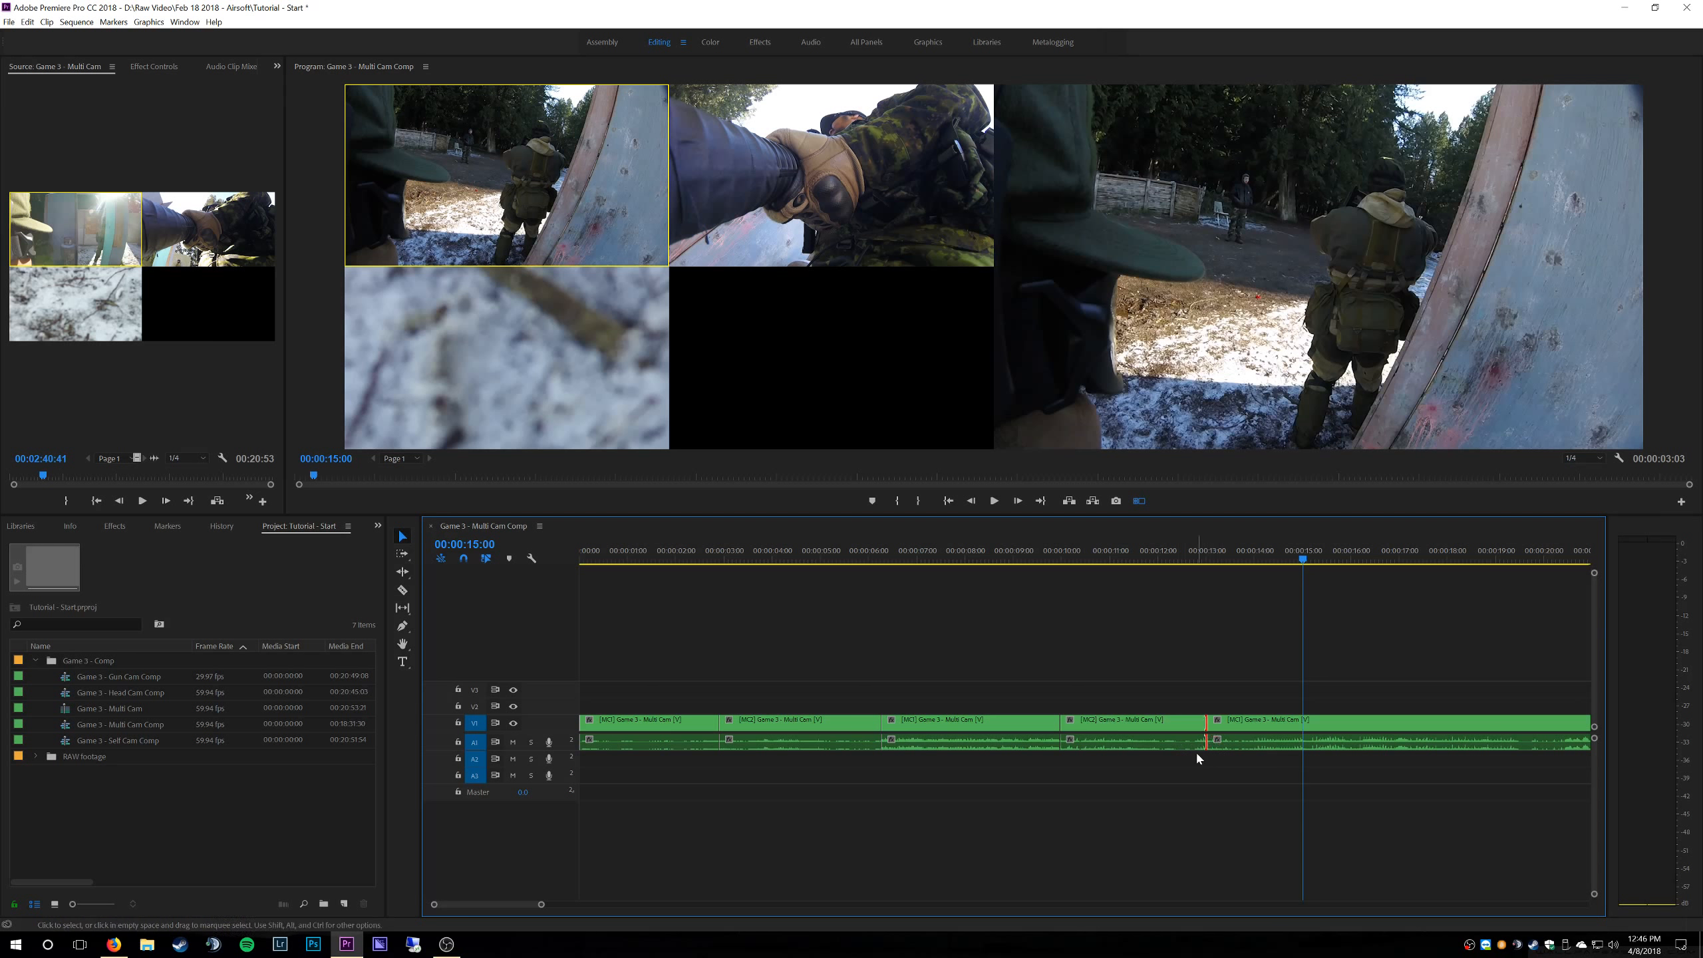
{"action": "left_click_drag", "start_coordinate": [1301, 559], "coordinate": [1196, 564]}
{"action": "key", "text": "space"}
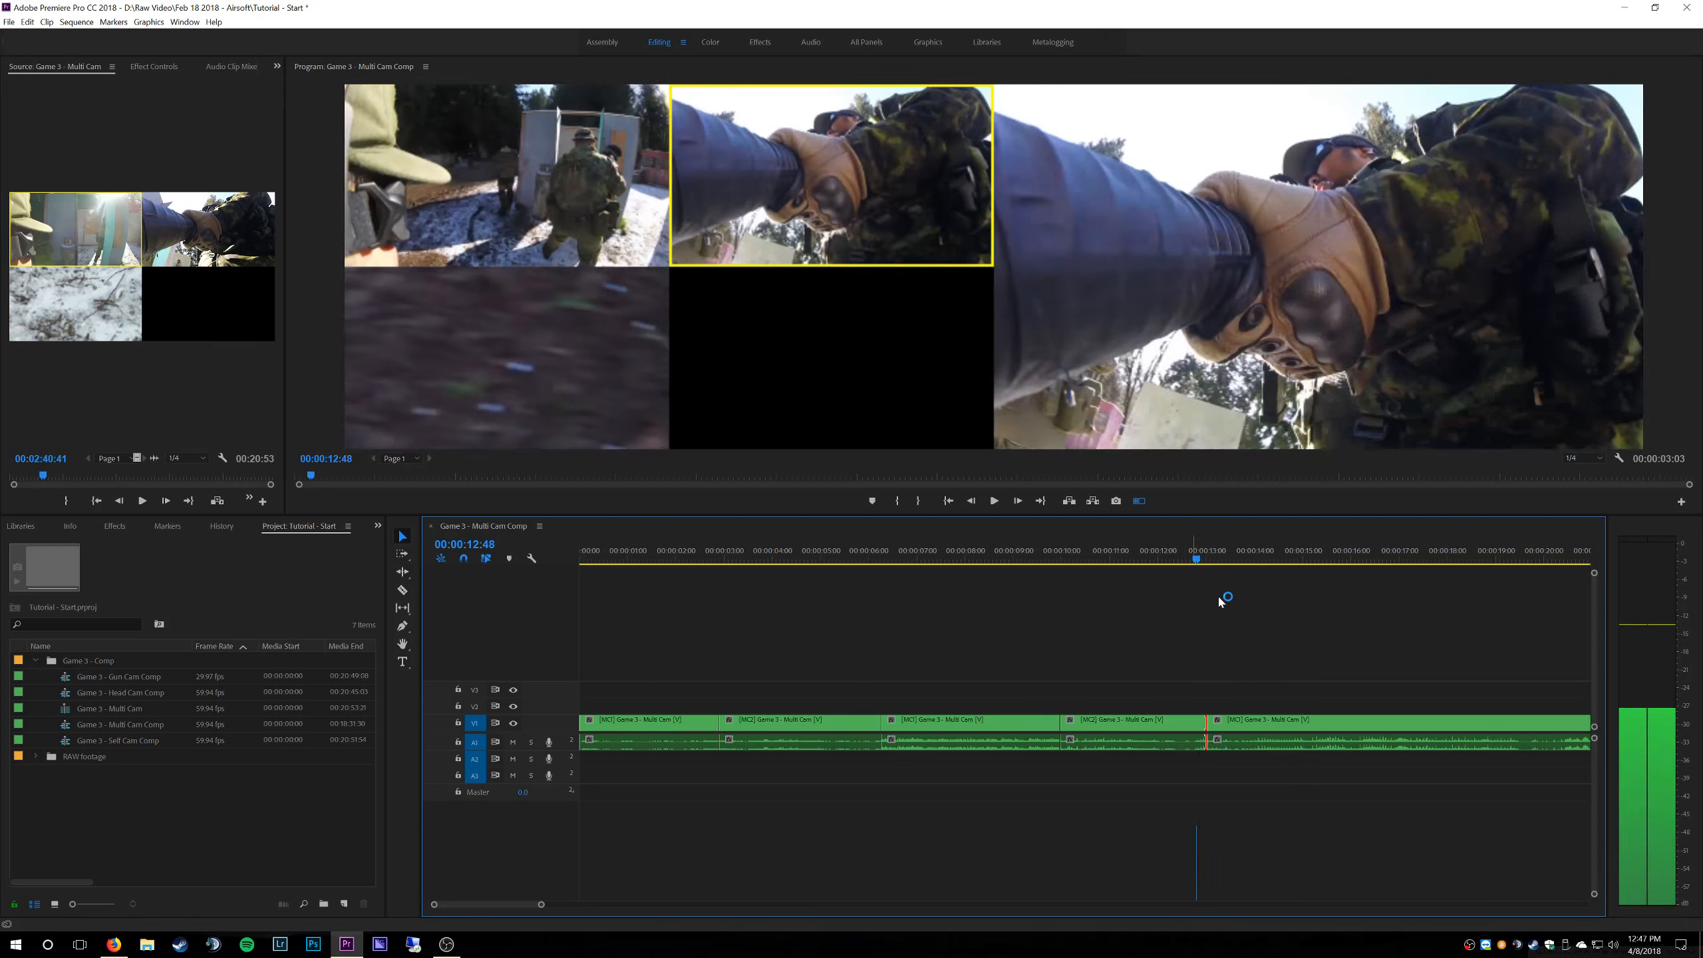
{"action": "key", "text": "space"}
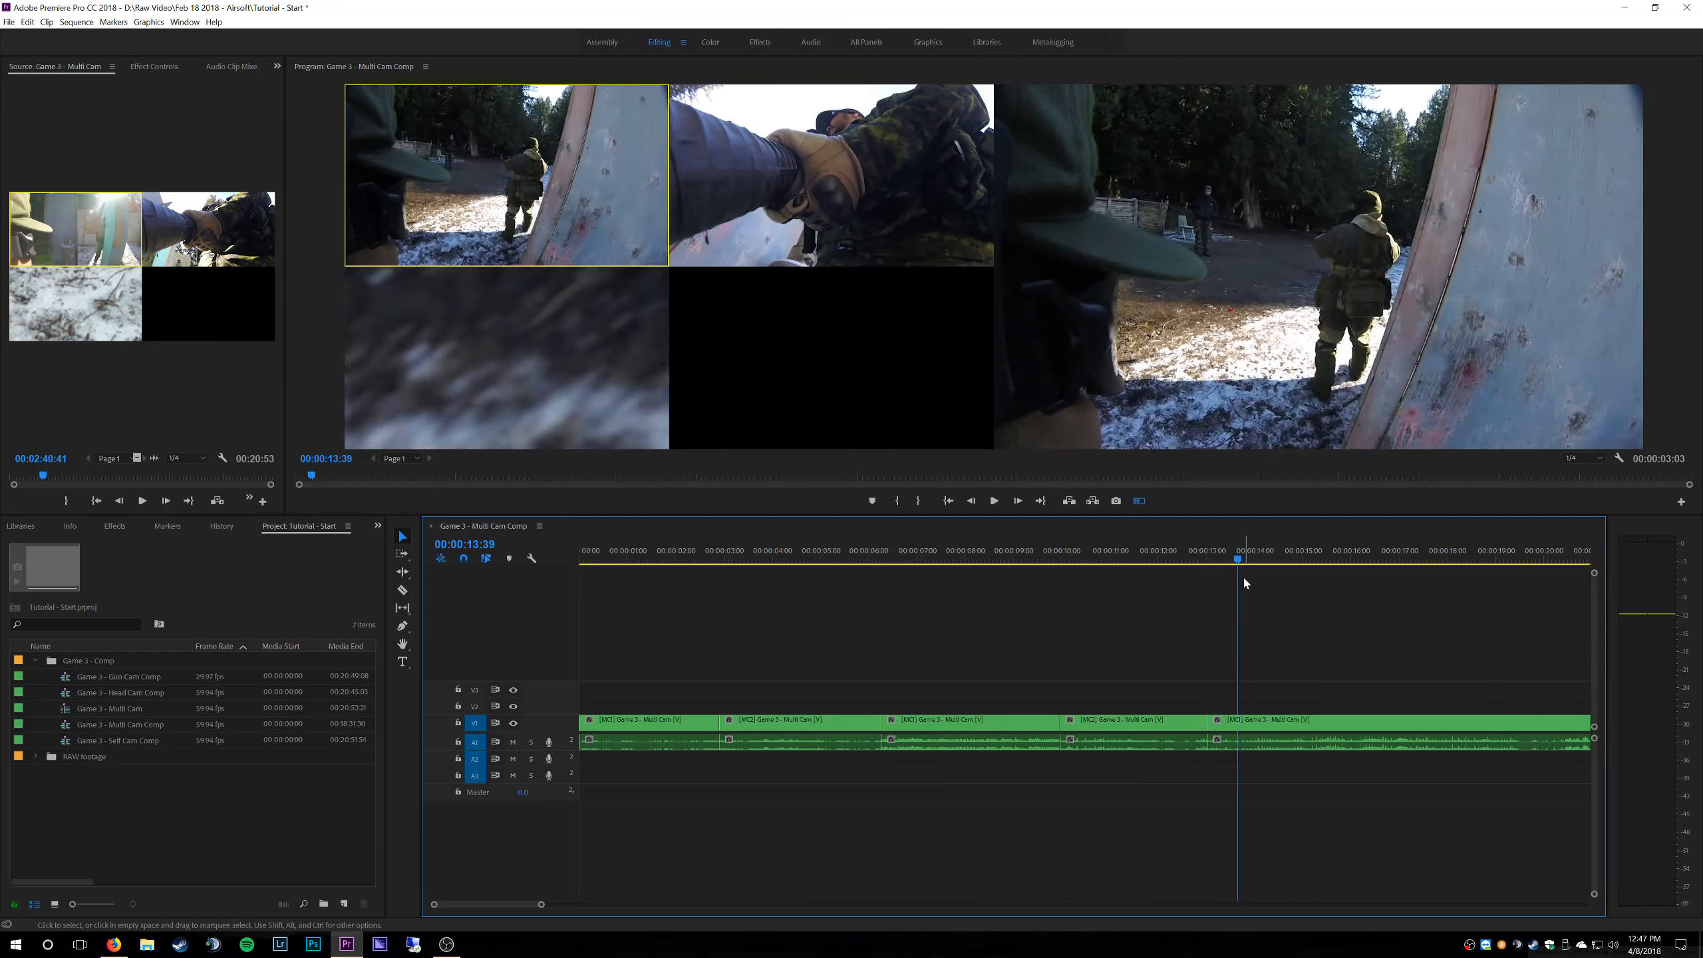
- Scrub through the remaining footage to 00:00:26:35 and fit the whole sequence in the timeline
{"action": "scroll", "coordinate": [1271, 655], "scroll_direction": "down", "scroll_amount": 5}
{"action": "scroll", "coordinate": [1271, 655], "scroll_direction": "up", "scroll_amount": 4}
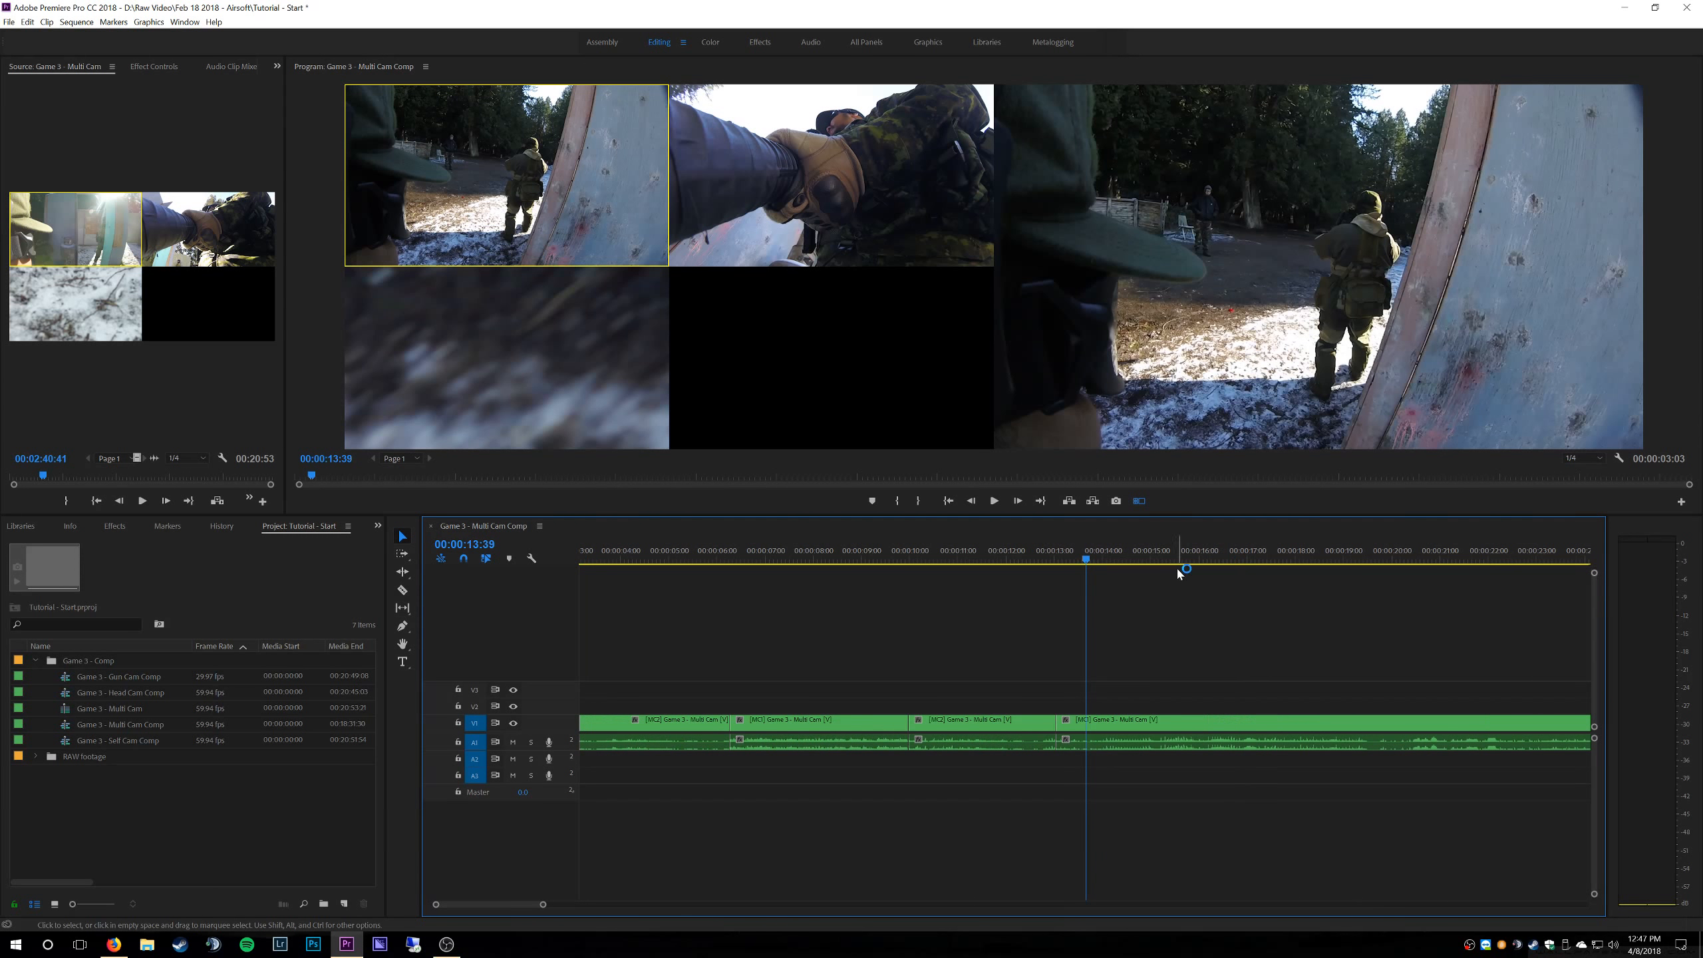
{"action": "left_click_drag", "start_coordinate": [1179, 568], "coordinate": [1342, 567]}
{"action": "scroll", "coordinate": [1207, 618], "scroll_direction": "down", "scroll_amount": 2}
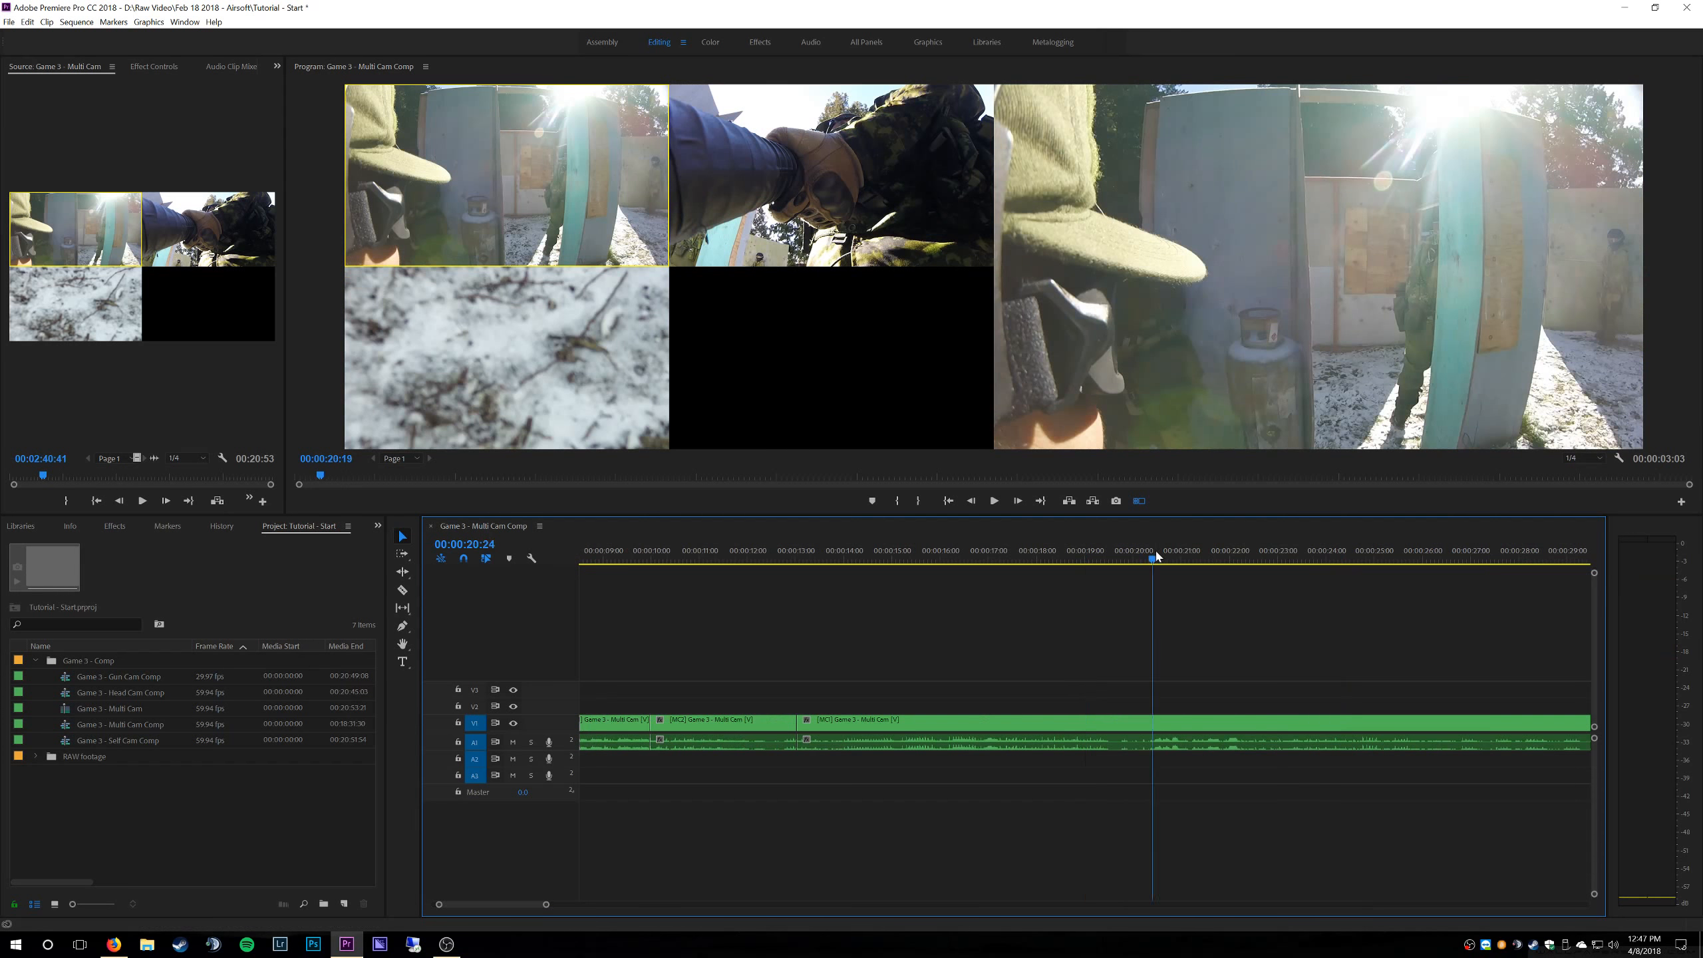
{"action": "left_click_drag", "start_coordinate": [1157, 555], "coordinate": [1411, 560]}
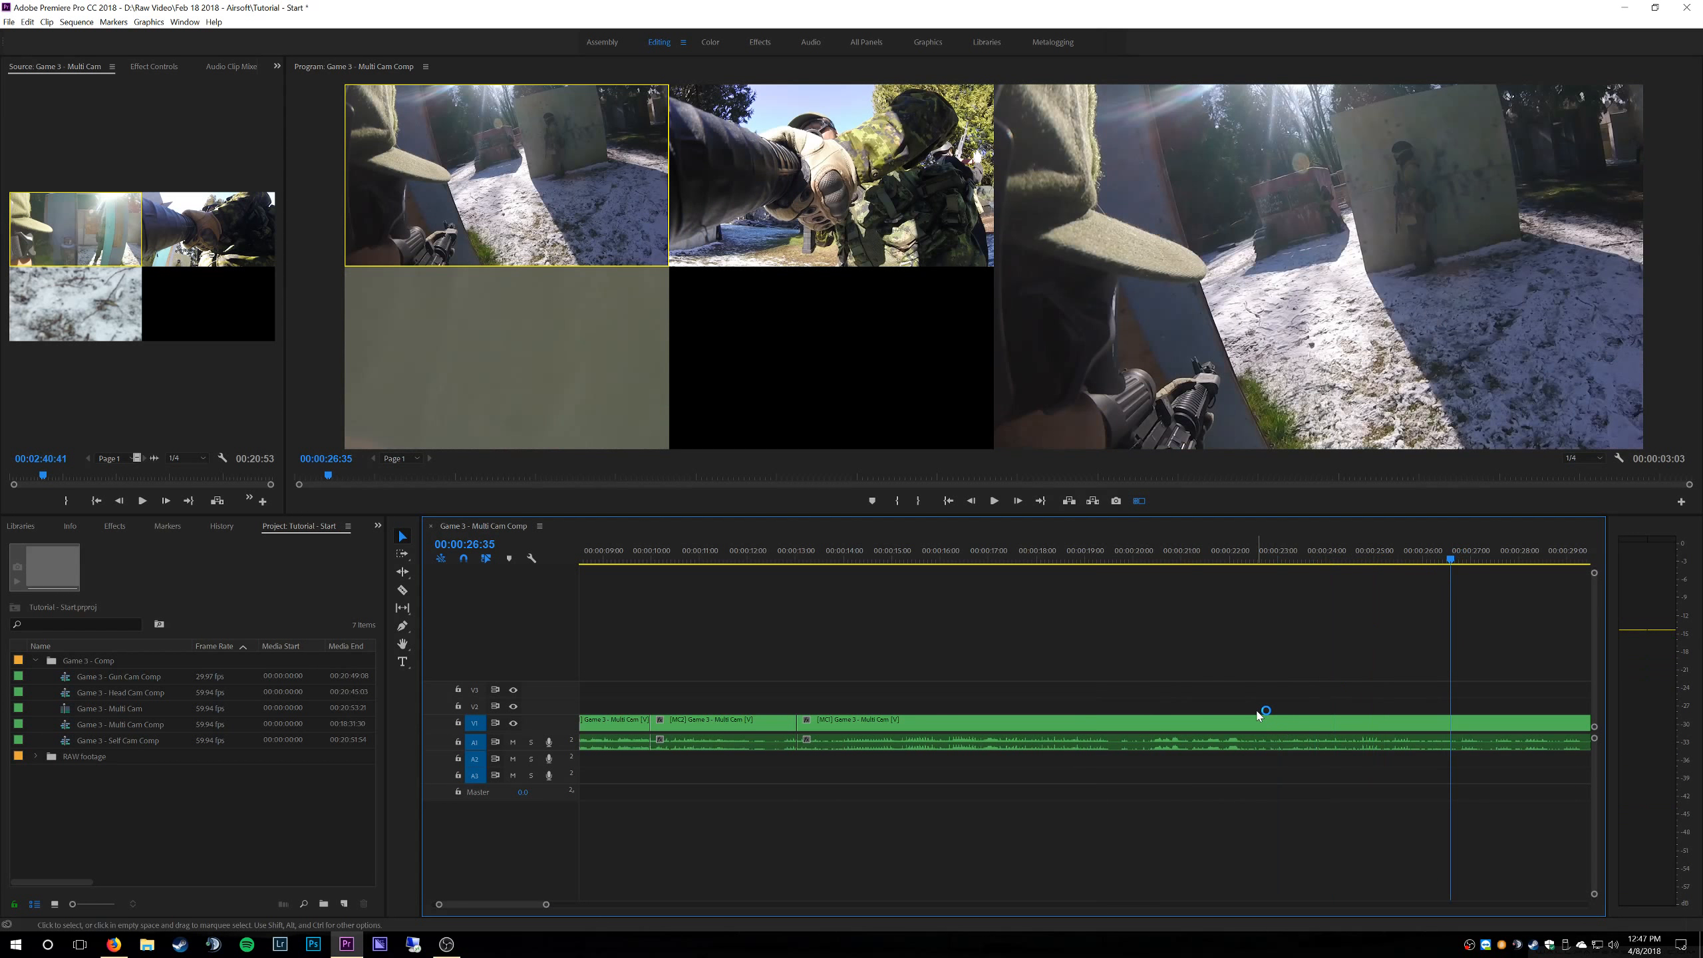
{"action": "key", "text": "backslash"}
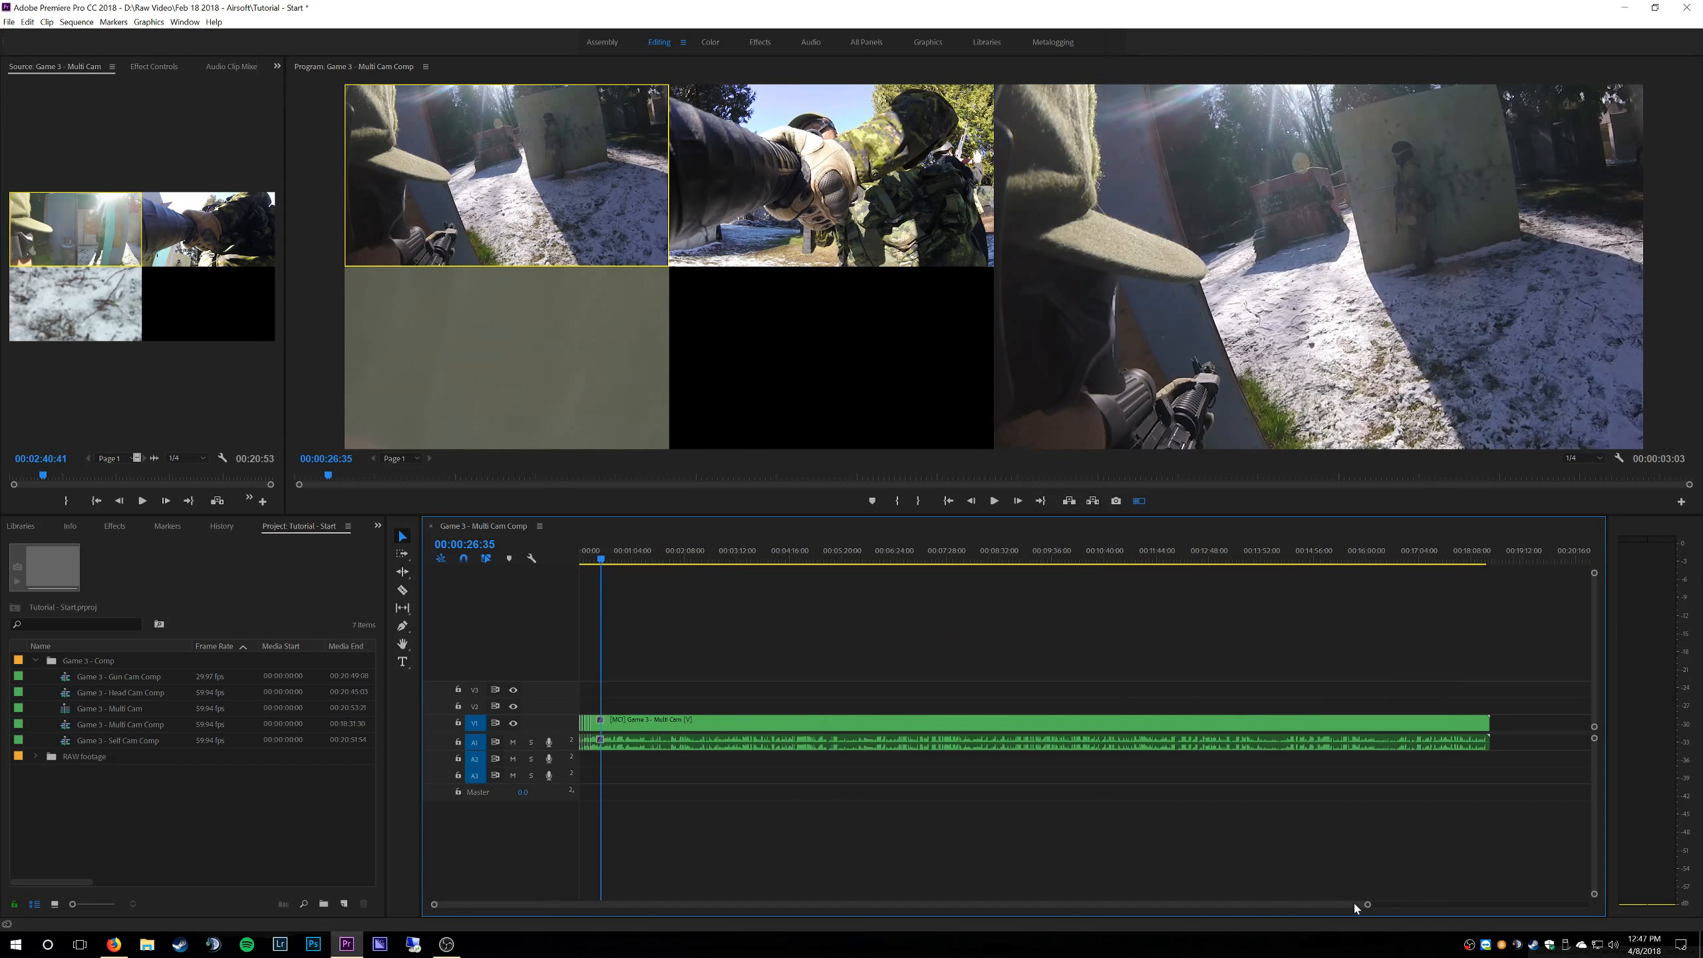
- Scrub forward to 00:00:42:52 and split the linked multi-camera clip there
{"action": "left_click_drag", "start_coordinate": [1368, 907], "coordinate": [658, 904]}
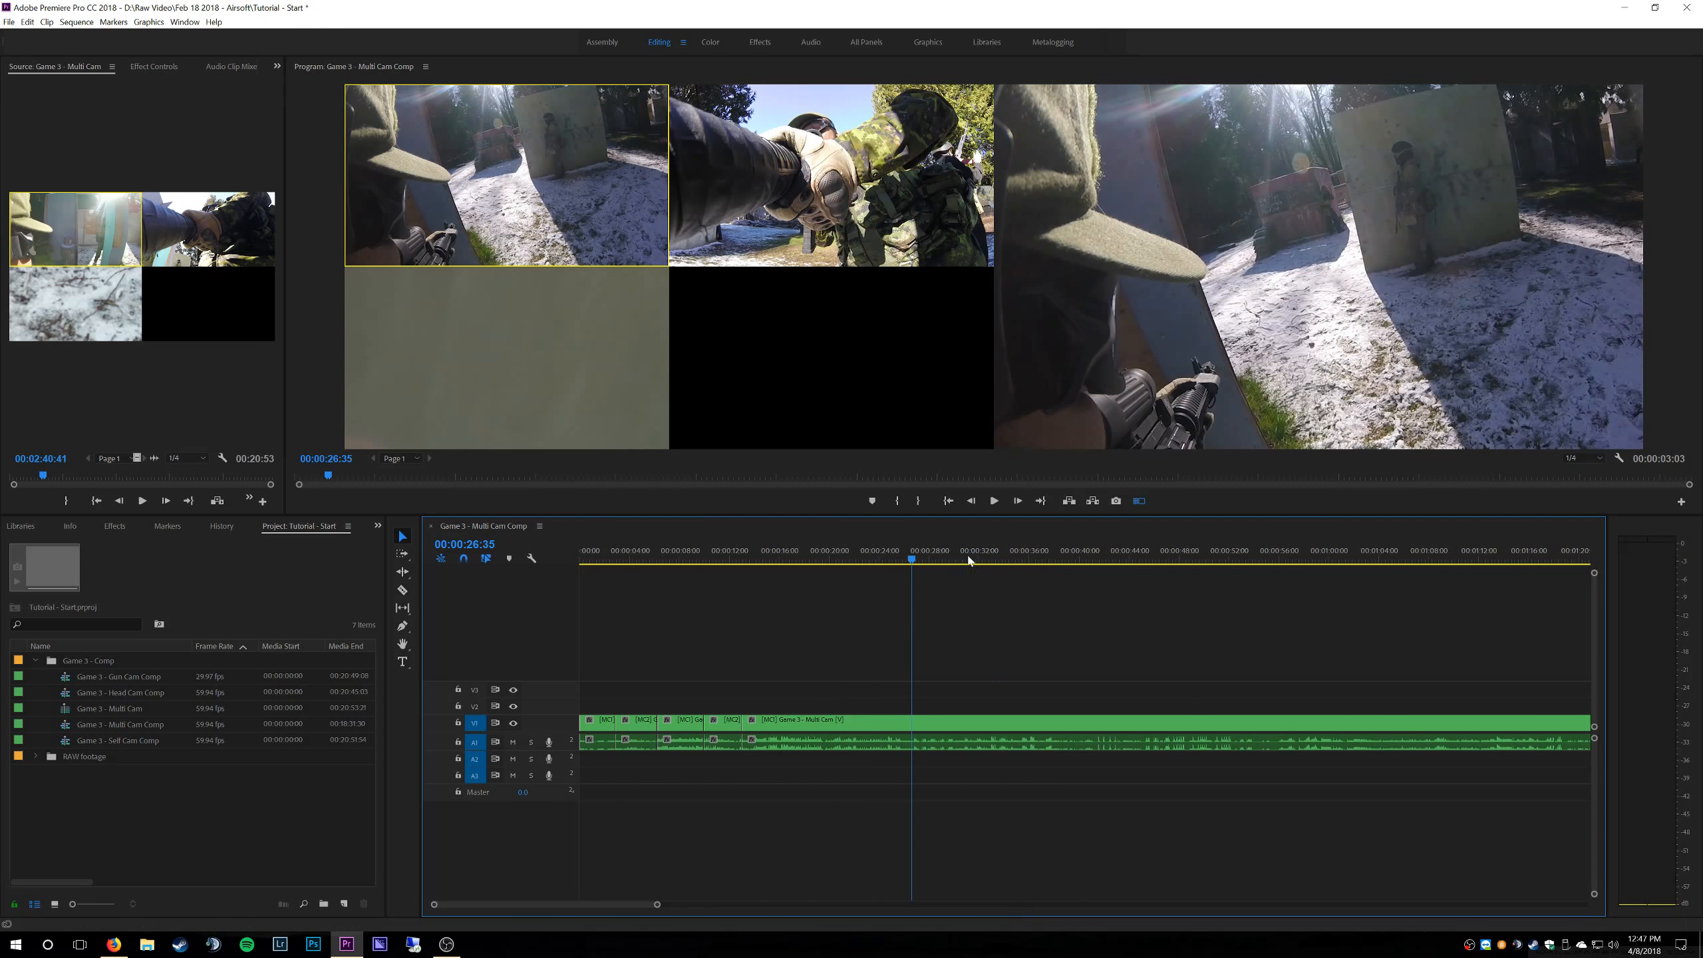
{"action": "left_click_drag", "start_coordinate": [984, 549], "coordinate": [1115, 567]}
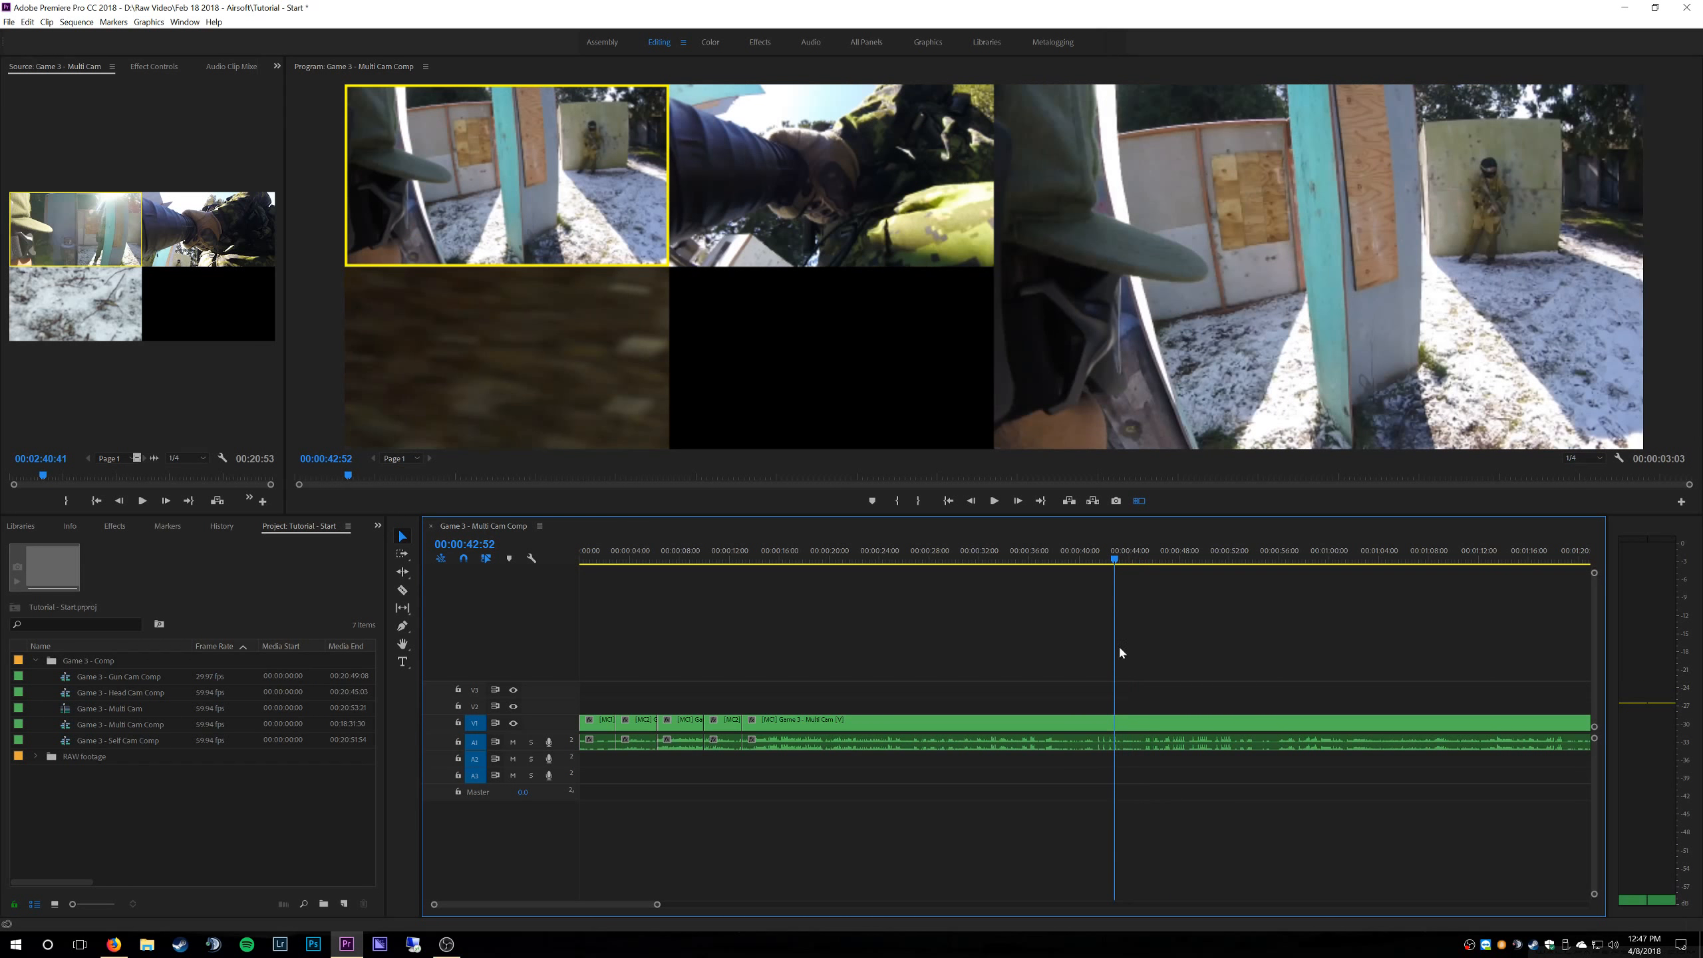
{"action": "key", "text": "c"}
{"action": "left_click_drag", "start_coordinate": [993, 680], "coordinate": [583, 846]}
{"action": "key", "text": "Delete"}
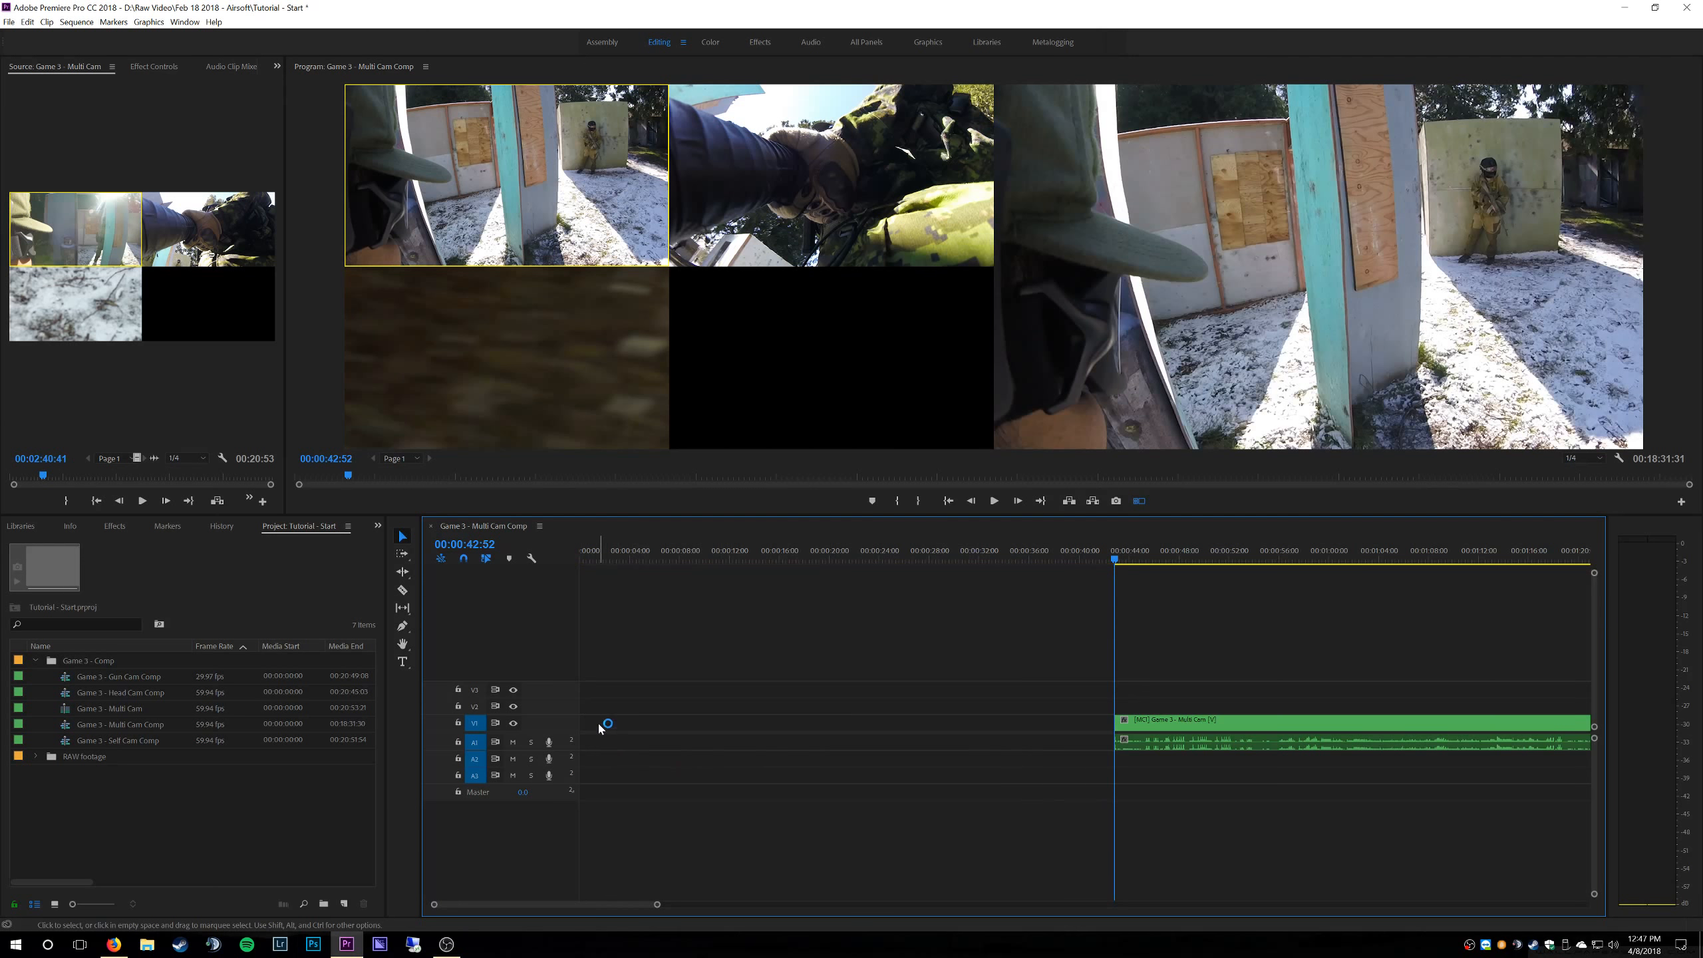
{"action": "left_click", "coordinate": [599, 722]}
{"action": "key", "text": "ctrl+z"}
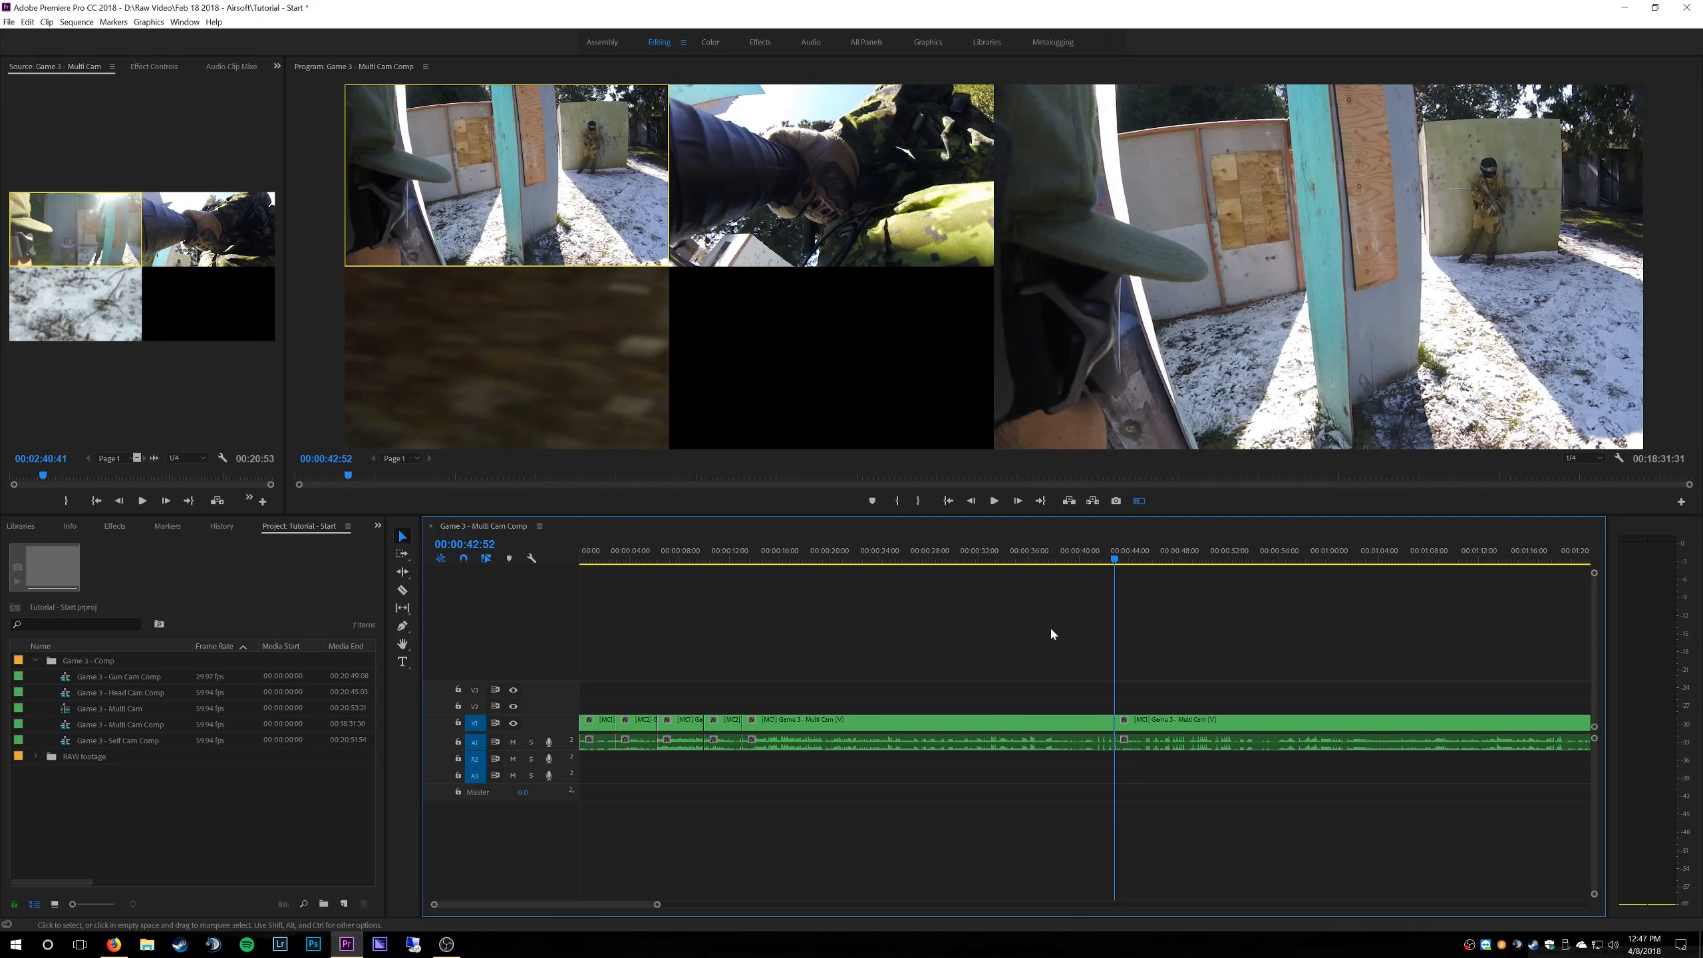
- Delete the segment between the join at 00:00:13:02 and the cut at 00:00:42:52, and close the gap
{"action": "left_click_drag", "start_coordinate": [1044, 629], "coordinate": [758, 805]}
{"action": "key", "text": "Delete"}
{"action": "left_click", "coordinate": [756, 724]}
{"action": "key", "text": "Delete"}
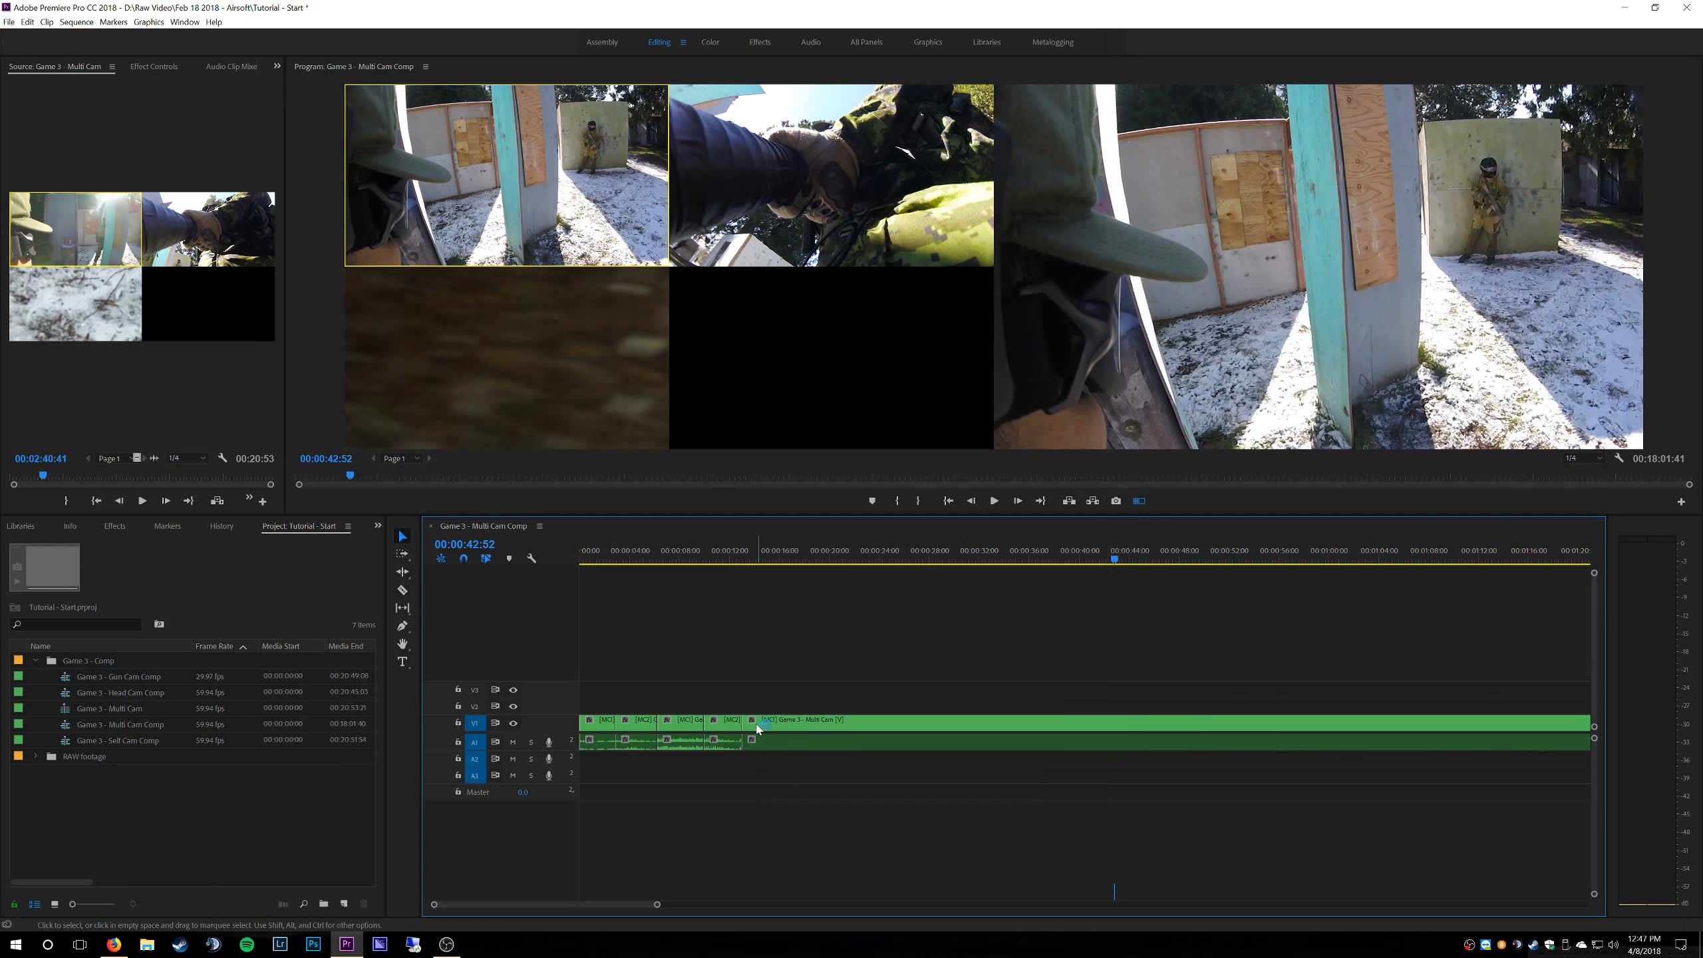
- Play repeatedly across the join at 00:00:13:02 to review the shortened footage
{"action": "left_click", "coordinate": [736, 558]}
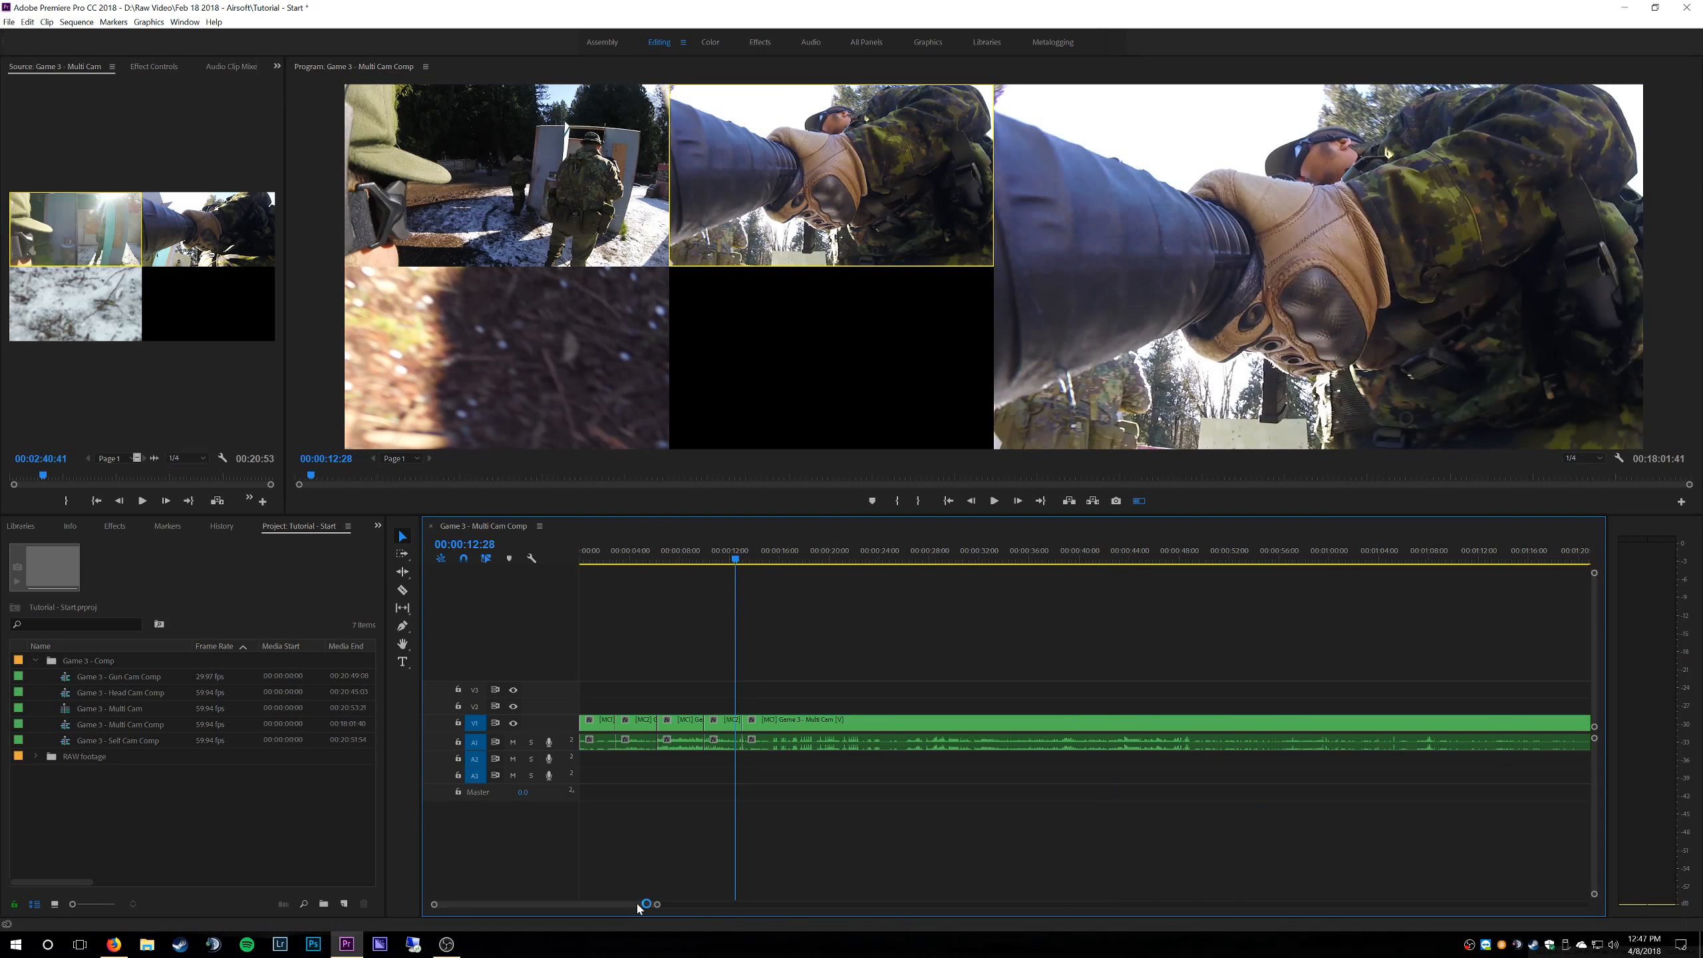
{"action": "mouse_move", "coordinate": [656, 906]}
{"action": "left_mouse_down"}
{"action": "mouse_move", "coordinate": [598, 914]}
{"action": "mouse_move", "coordinate": [643, 905]}
{"action": "left_mouse_up"}
{"action": "mouse_move", "coordinate": [1112, 560]}
{"action": "left_mouse_down"}
{"action": "mouse_move", "coordinate": [1129, 561]}
{"action": "mouse_move", "coordinate": [1112, 569]}
{"action": "left_mouse_up"}
{"action": "key", "text": "space"}
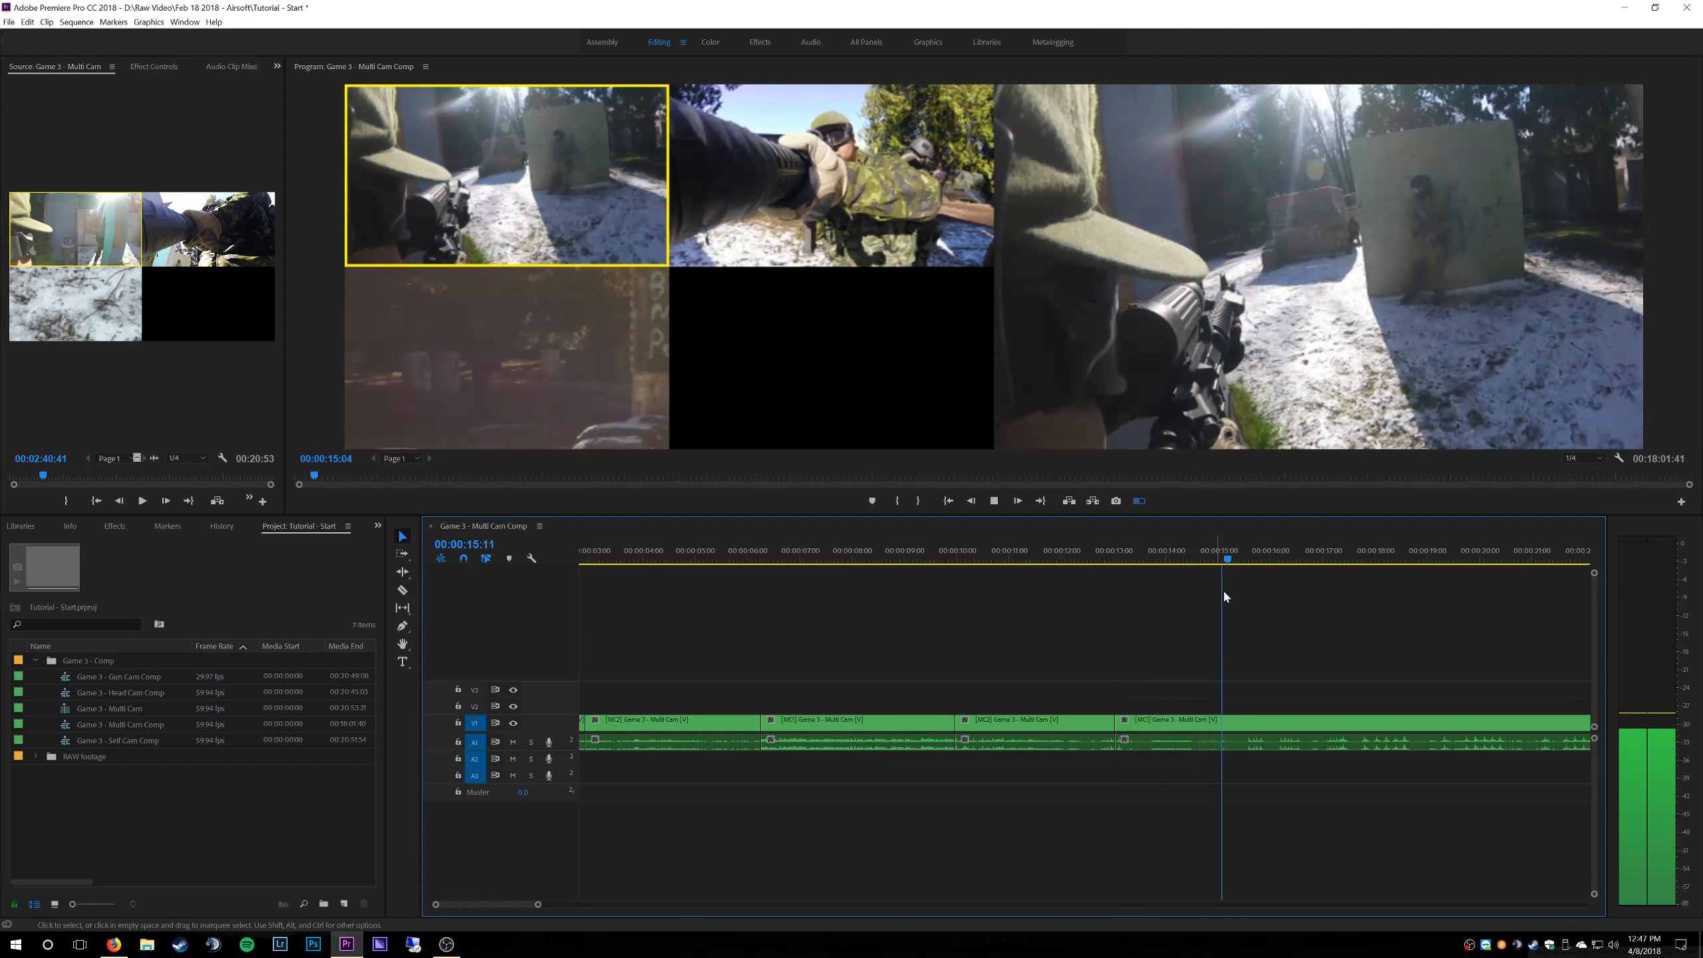
{"action": "left_click_drag", "start_coordinate": [1108, 560], "coordinate": [1100, 562]}
{"action": "key", "text": "space"}
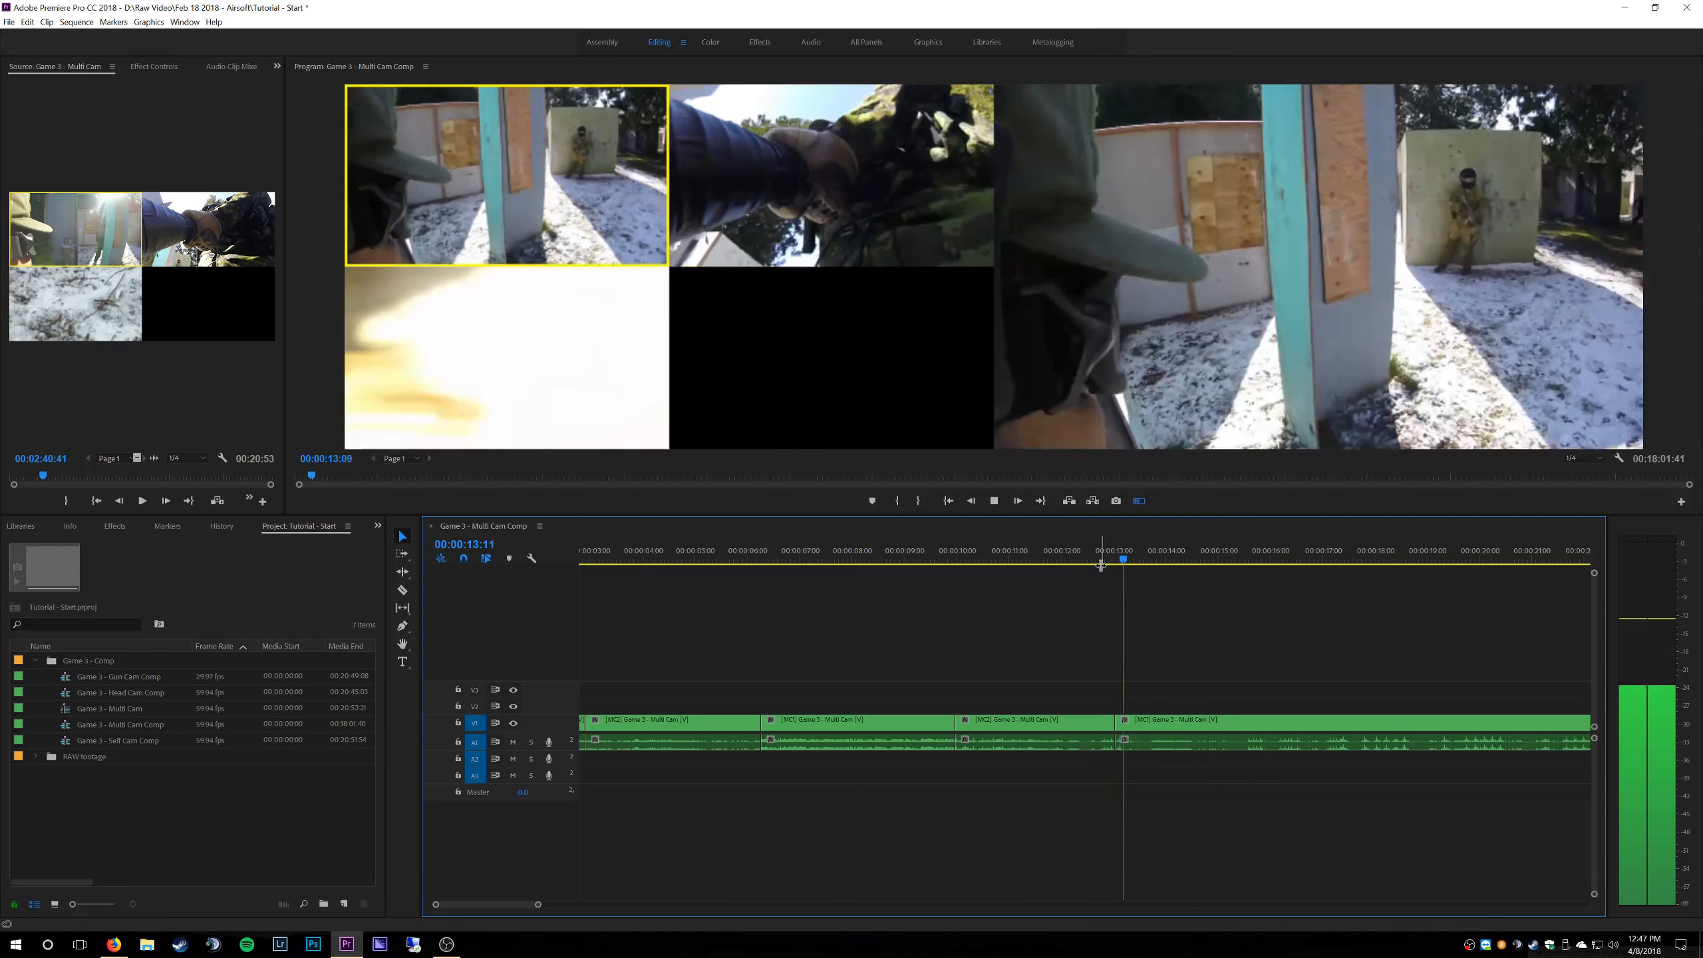
- Stop playback at 00:00:15:04, split the clip there, and set the part after the cut to the third angle
{"action": "key", "text": "space"}
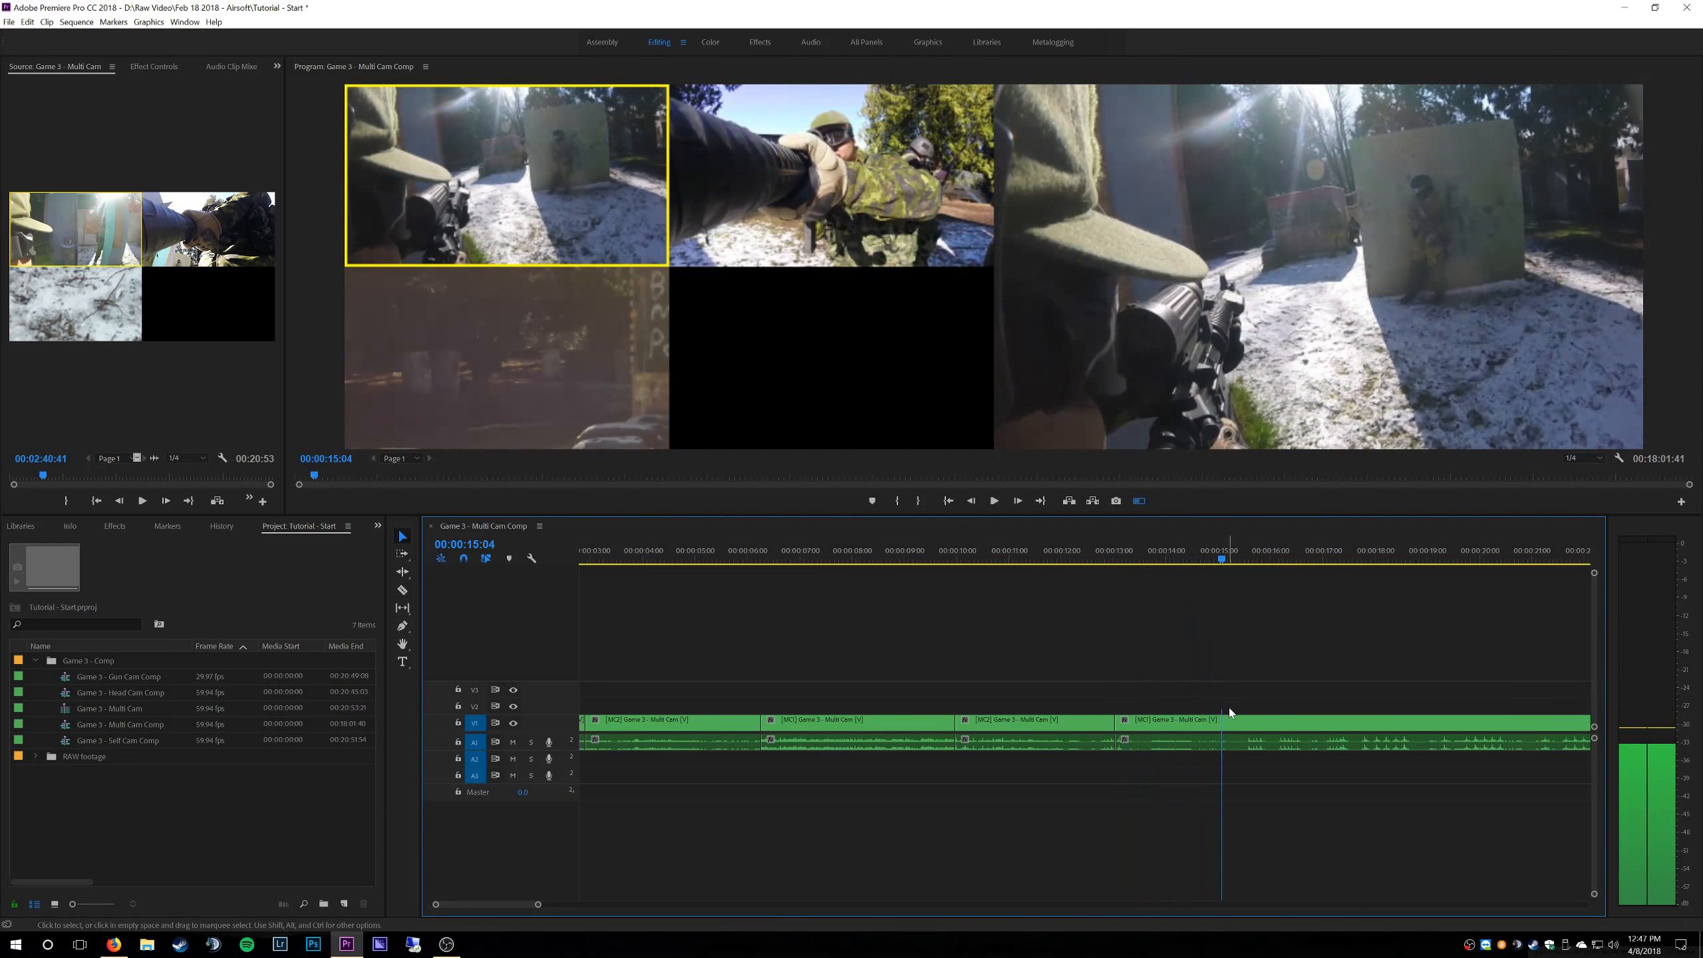
{"action": "key", "text": "c"}
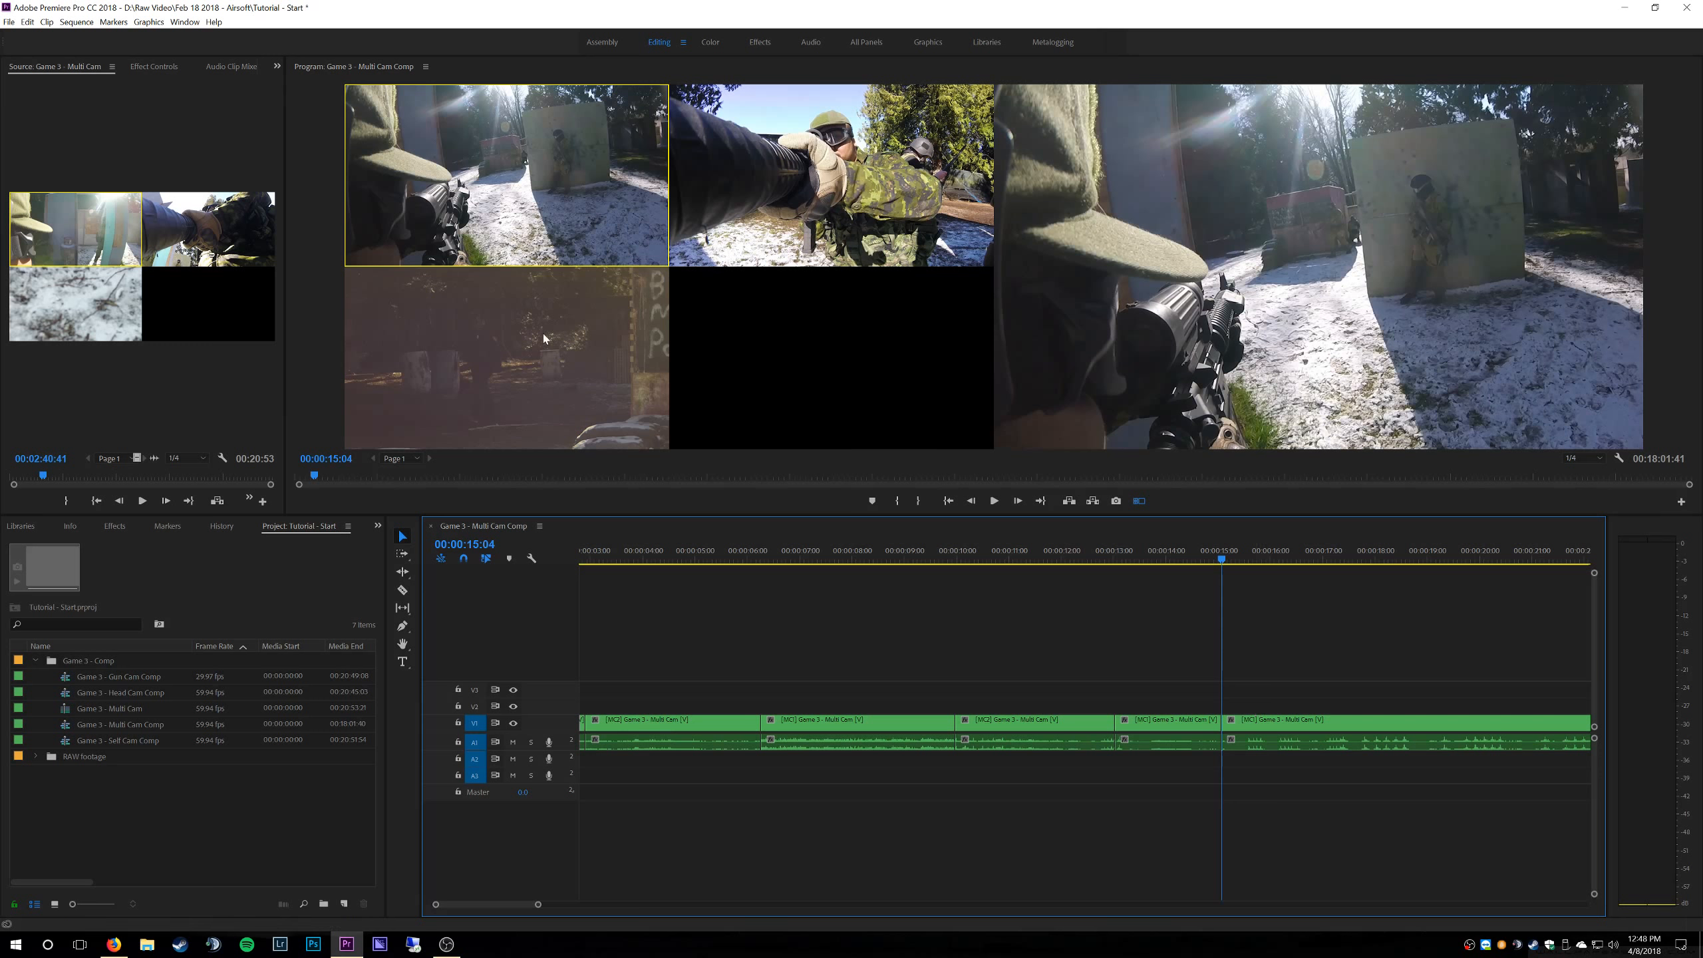
{"action": "left_click", "coordinate": [551, 431]}
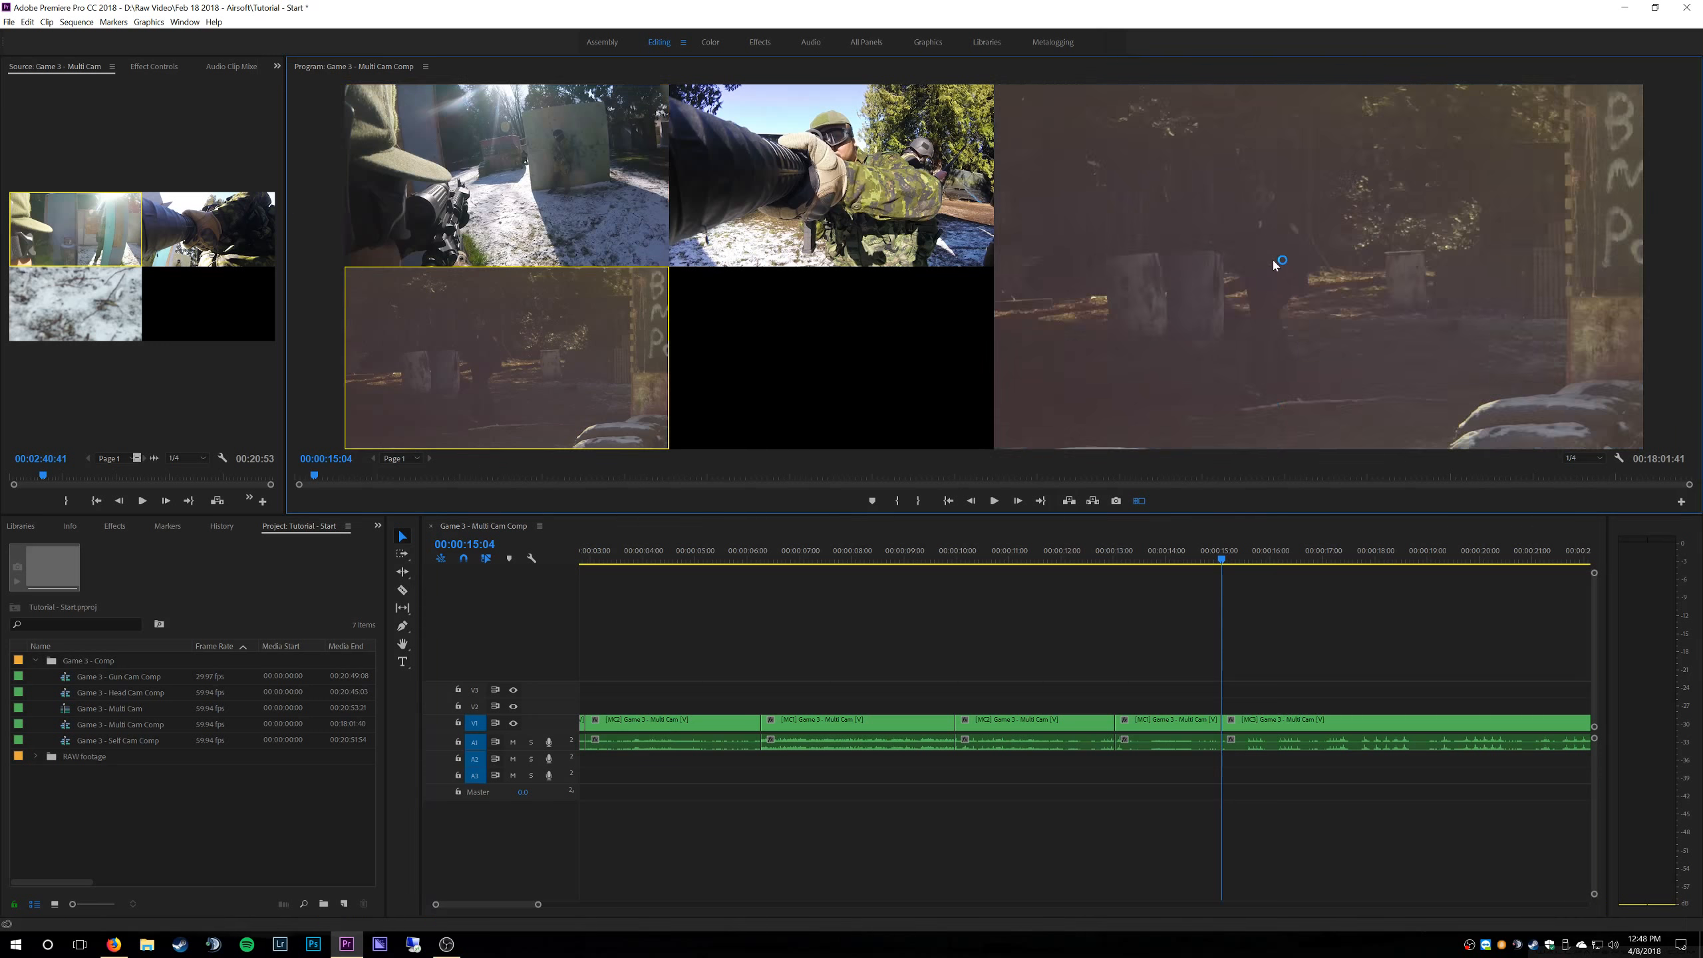
- Play on to 00:00:20:41, split the clip there, and set the part after the cut to the second angle
{"action": "key", "text": "space"}
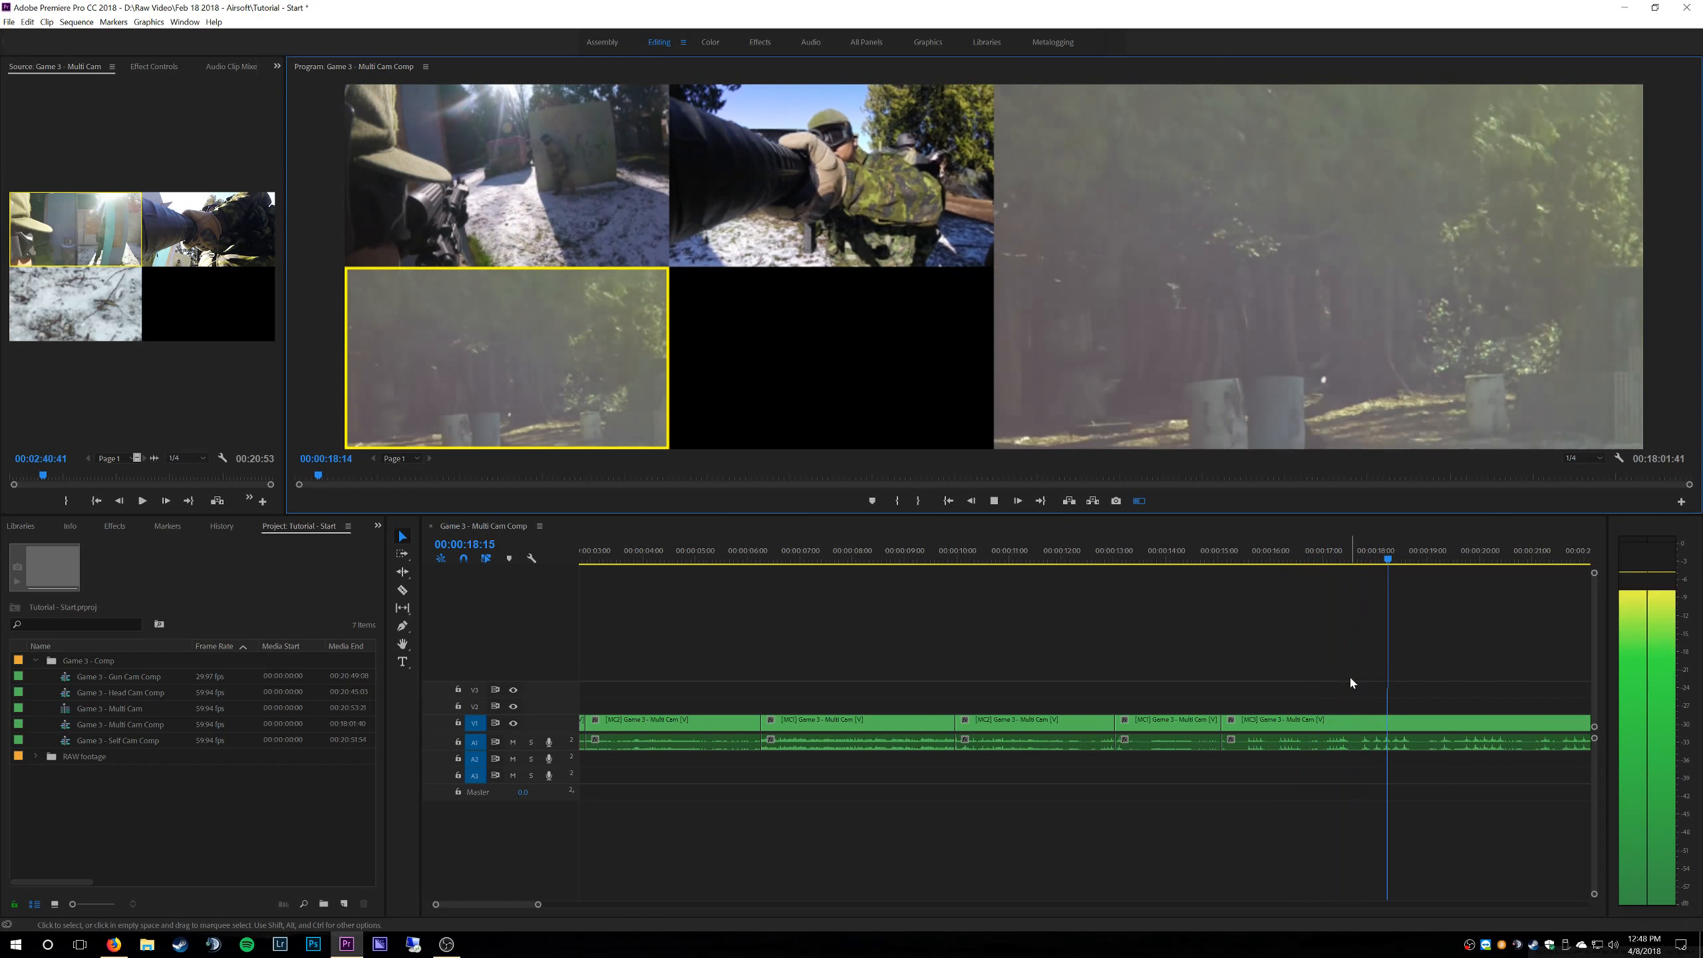
{"action": "key", "text": "space"}
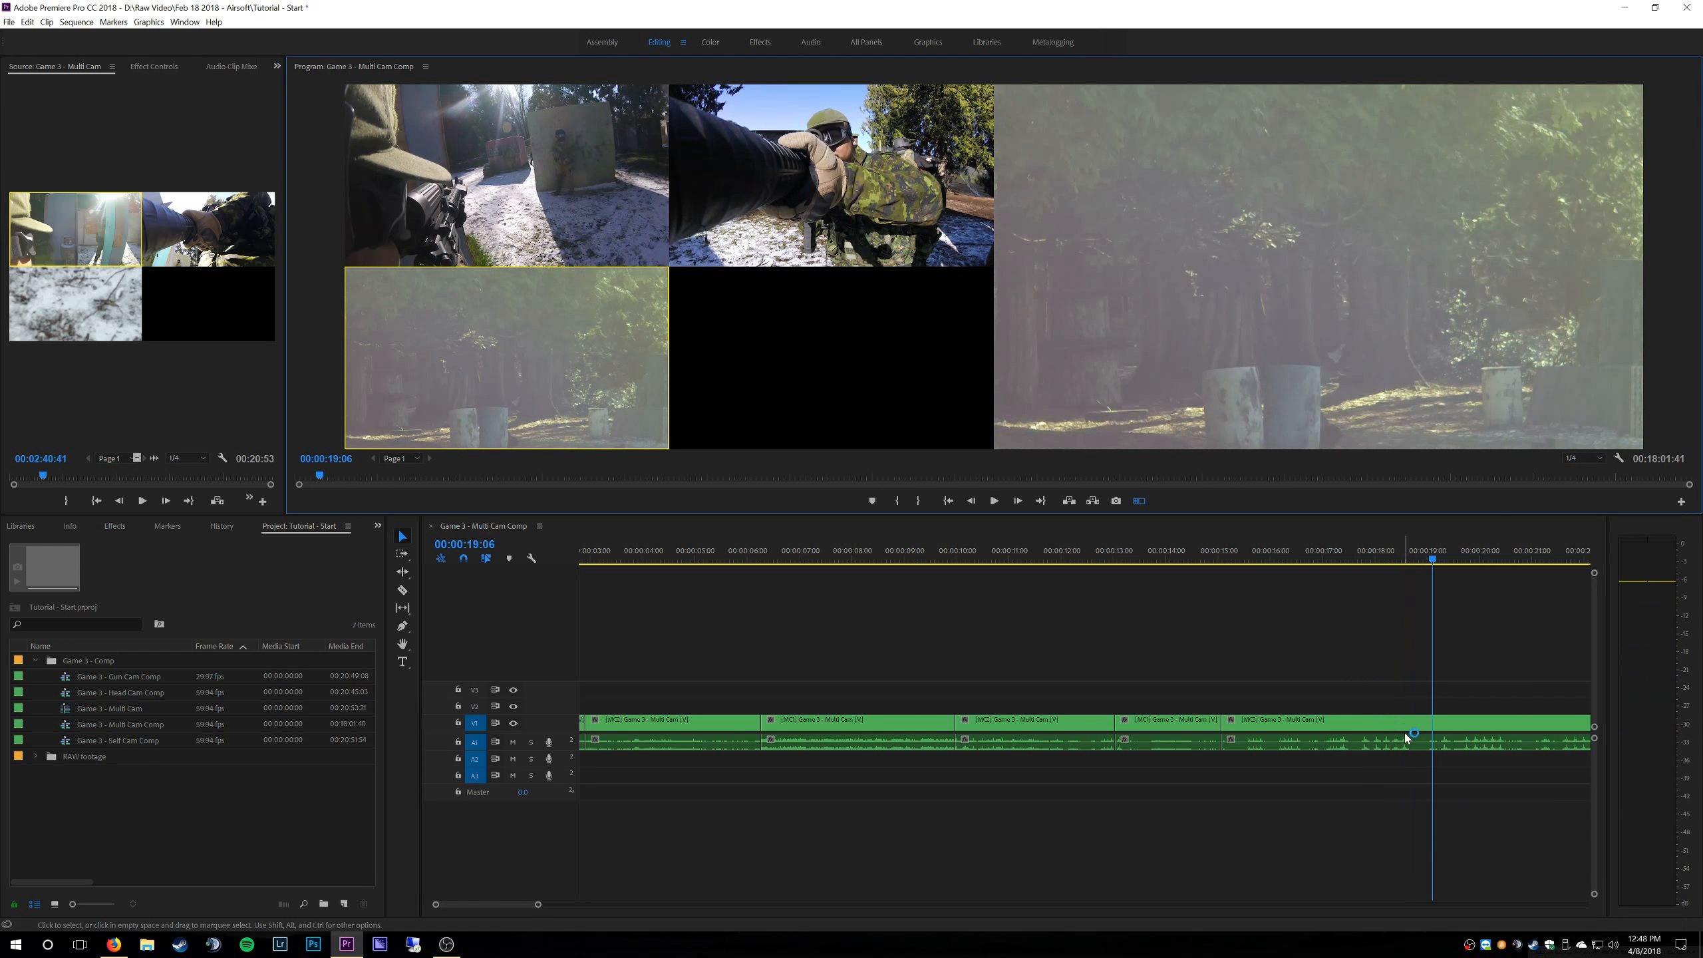
{"action": "key", "text": "space"}
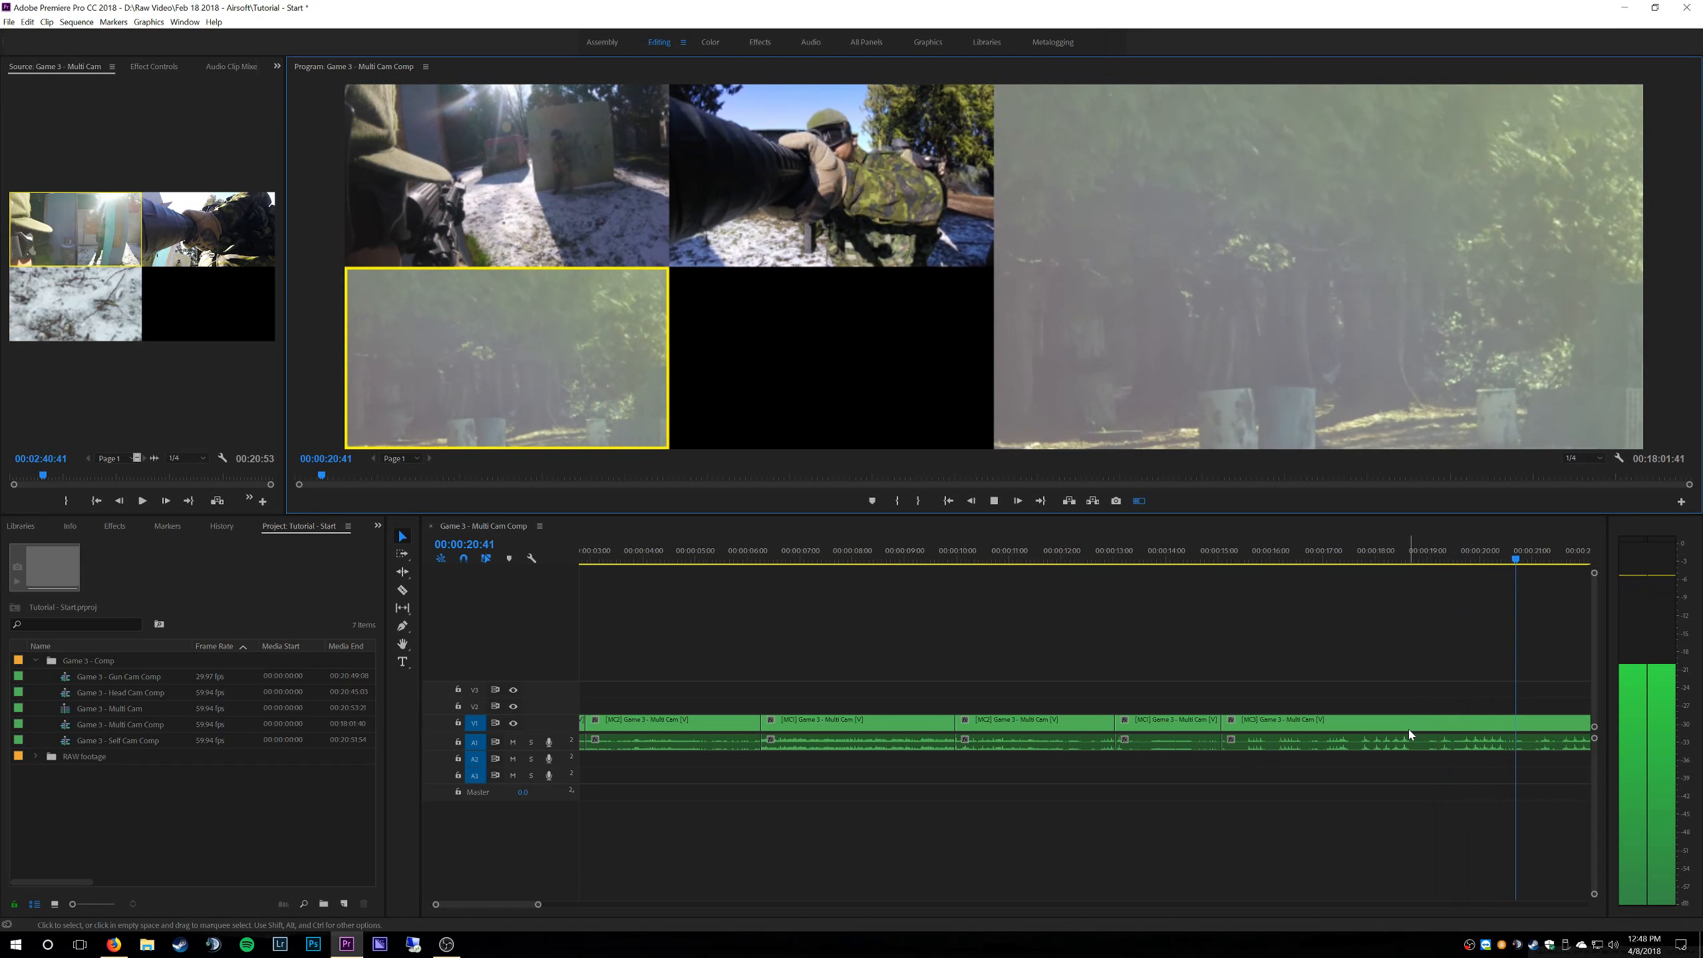
{"action": "key", "text": "space"}
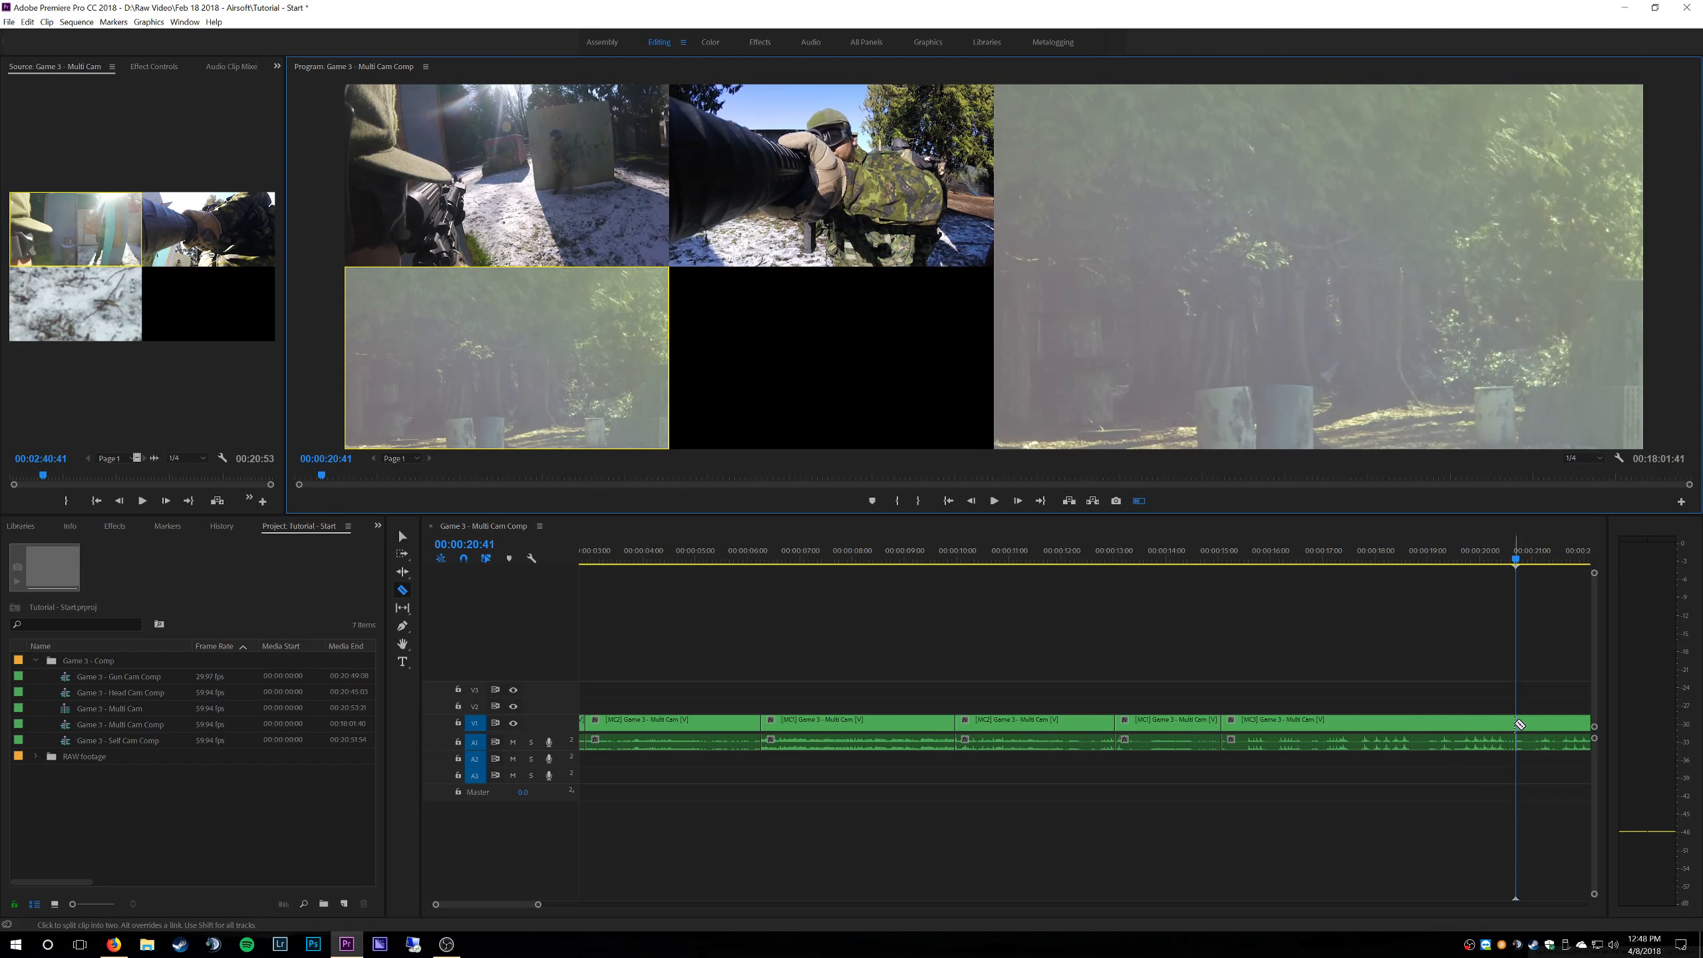
{"action": "left_click", "coordinate": [1517, 724]}
{"action": "key", "text": "v"}
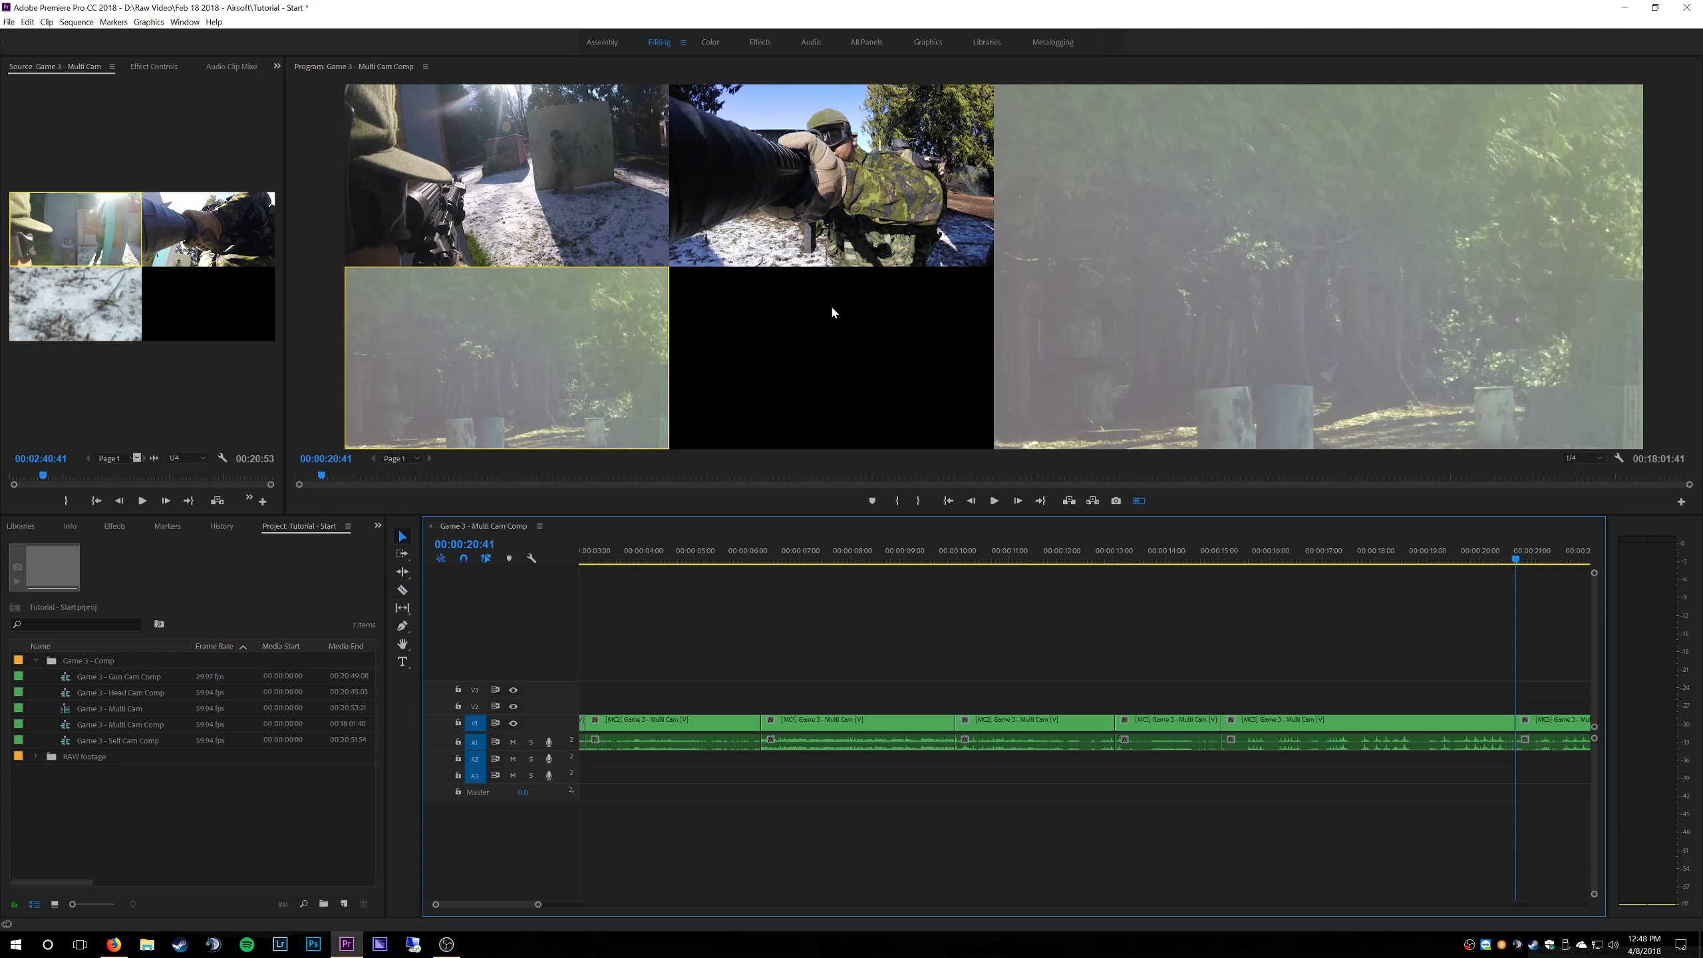
{"action": "left_click", "coordinate": [869, 228]}
- Try splitting the clip at 00:00:22:47 and setting the part after the cut to the third angle
{"action": "key", "text": "space"}
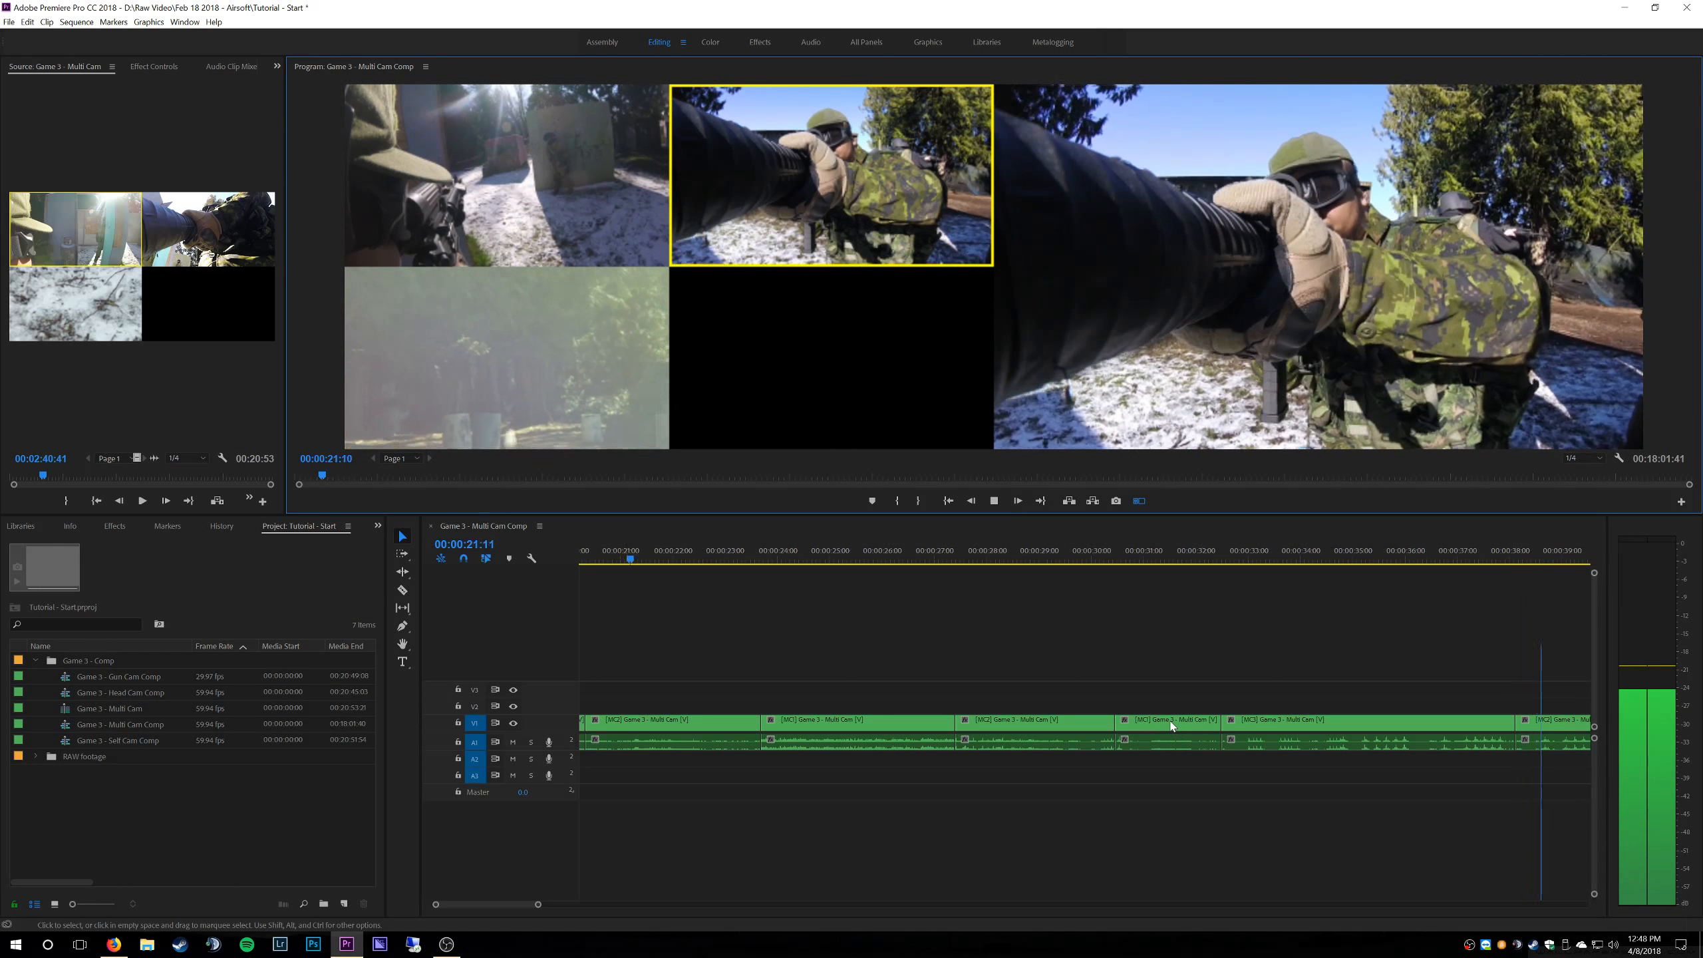
{"action": "key", "text": "space"}
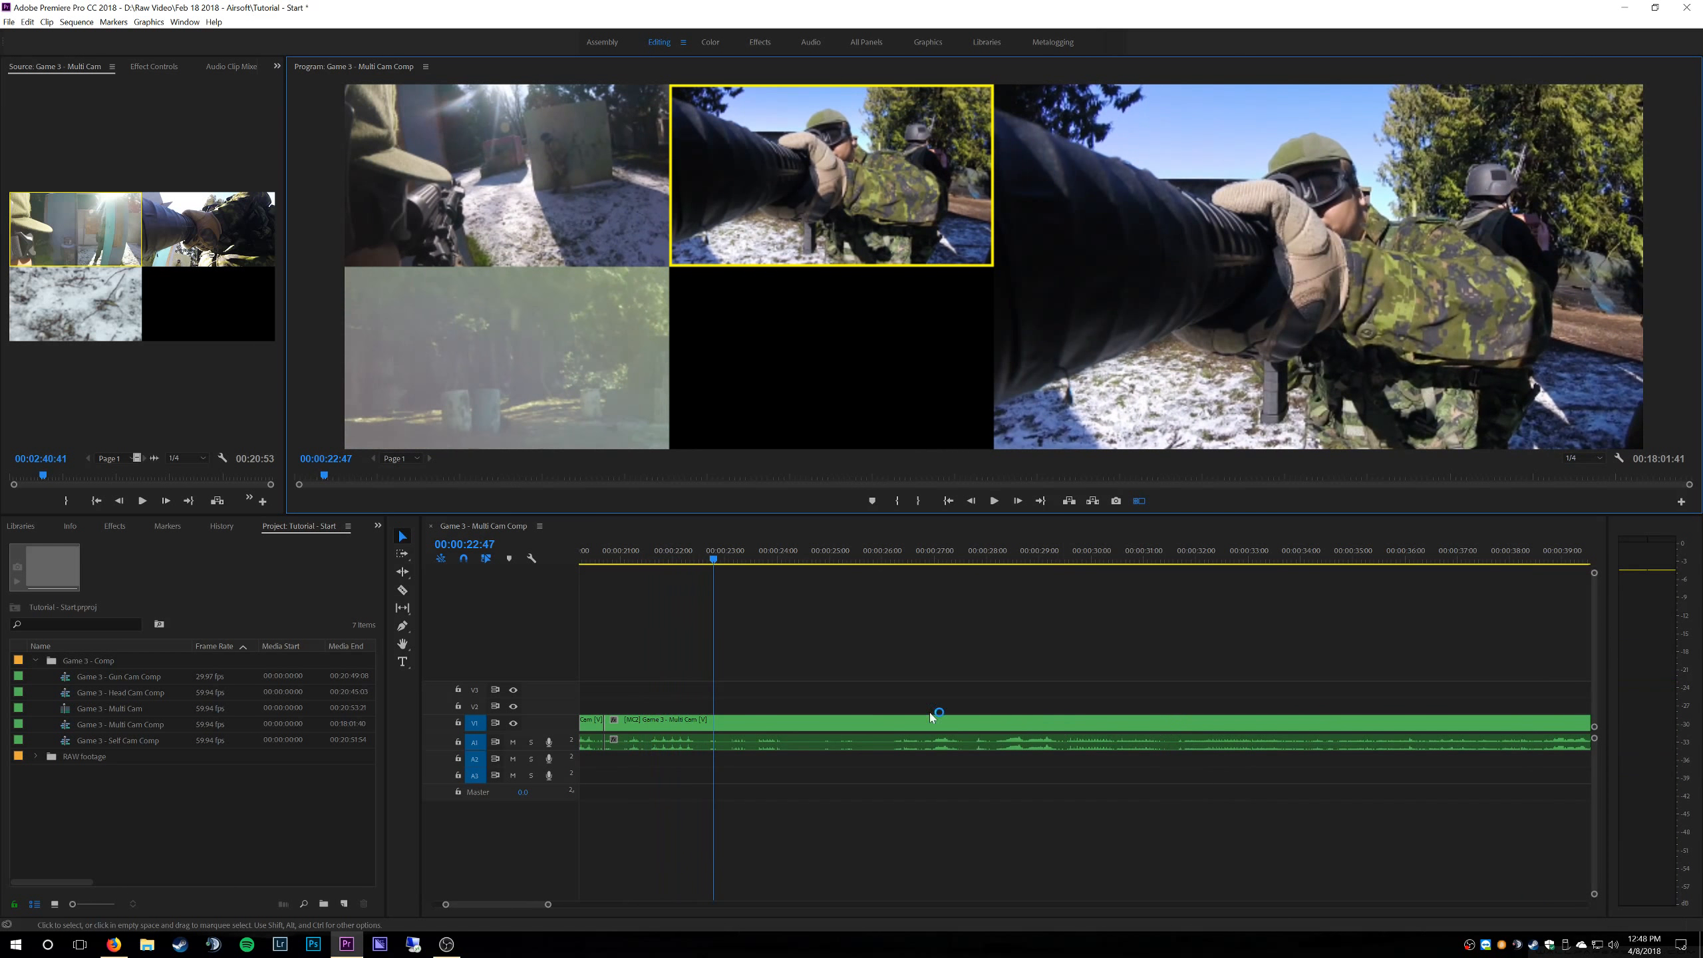
{"action": "key", "text": "c"}
{"action": "left_click", "coordinate": [750, 725]}
{"action": "key", "text": "v"}
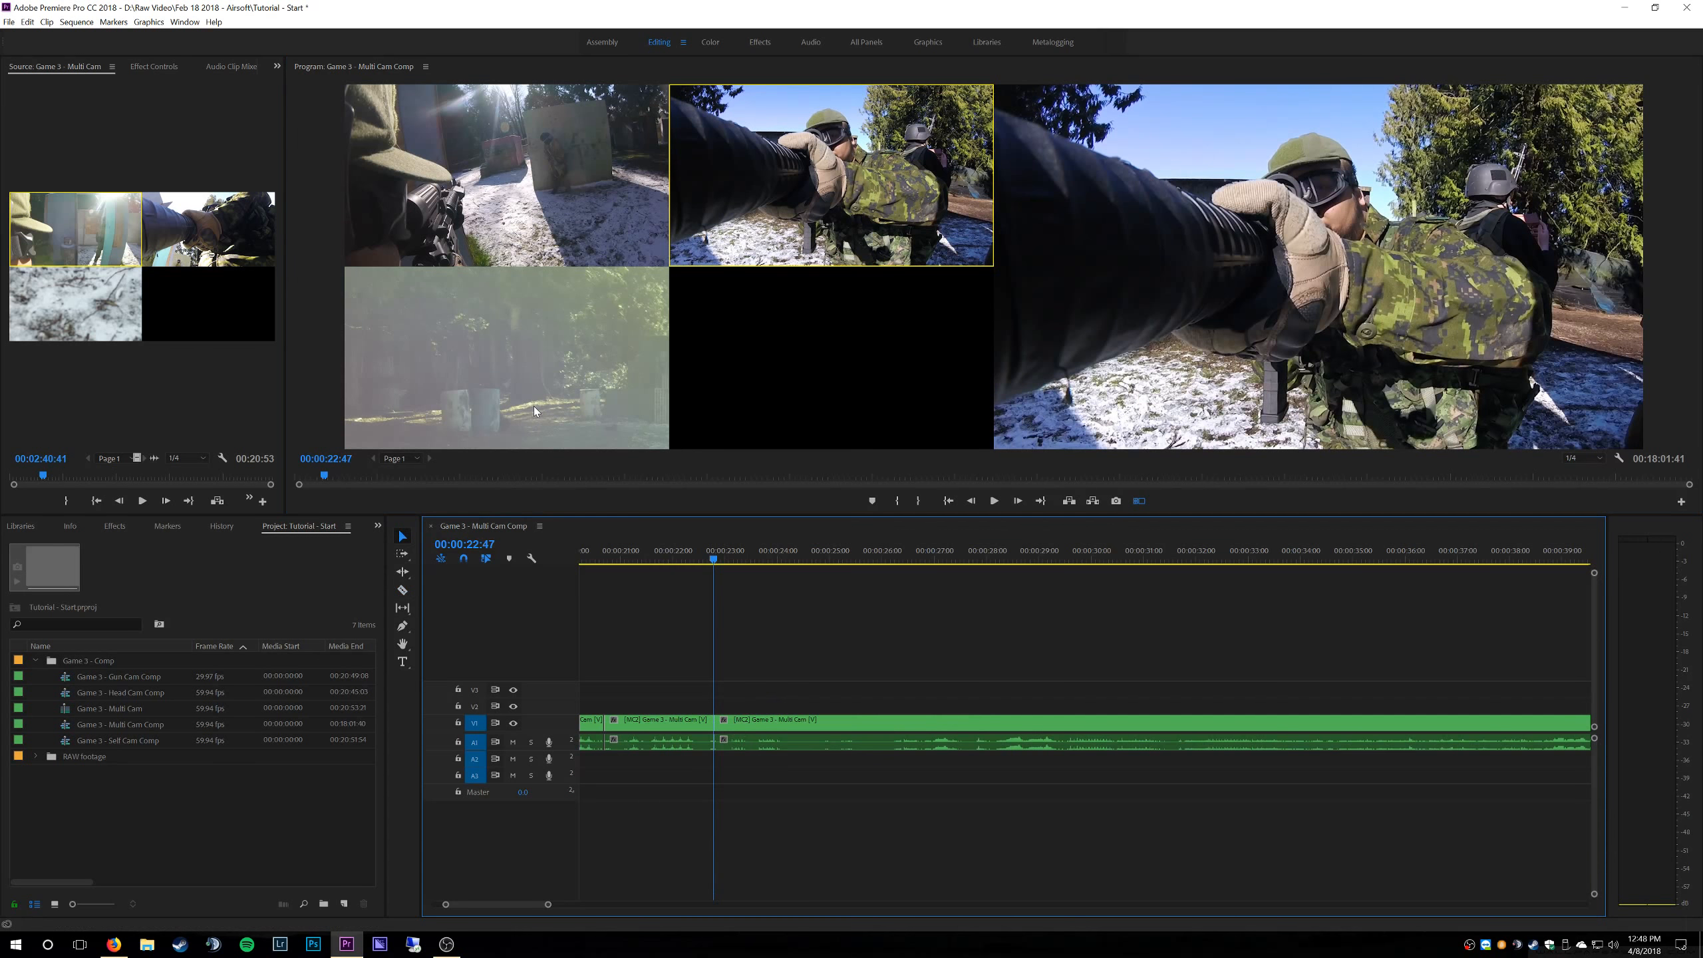
{"action": "left_click", "coordinate": [539, 392]}
{"action": "key", "text": "space"}
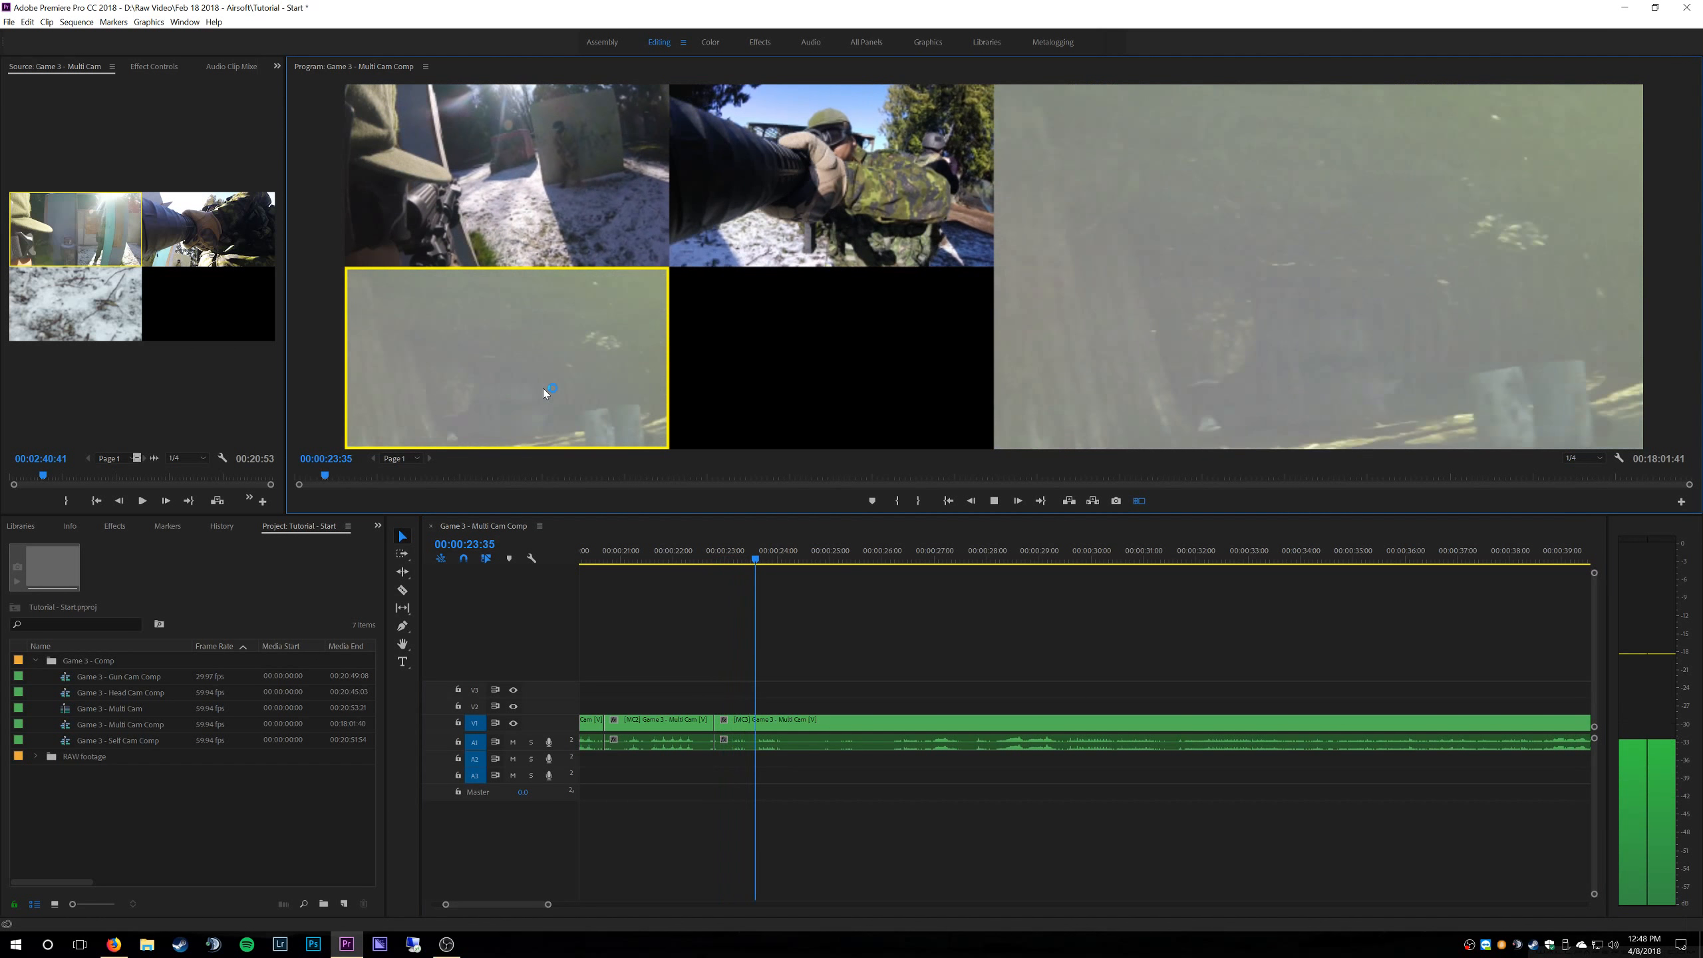
{"action": "key", "text": "space"}
{"action": "key", "text": "2"}
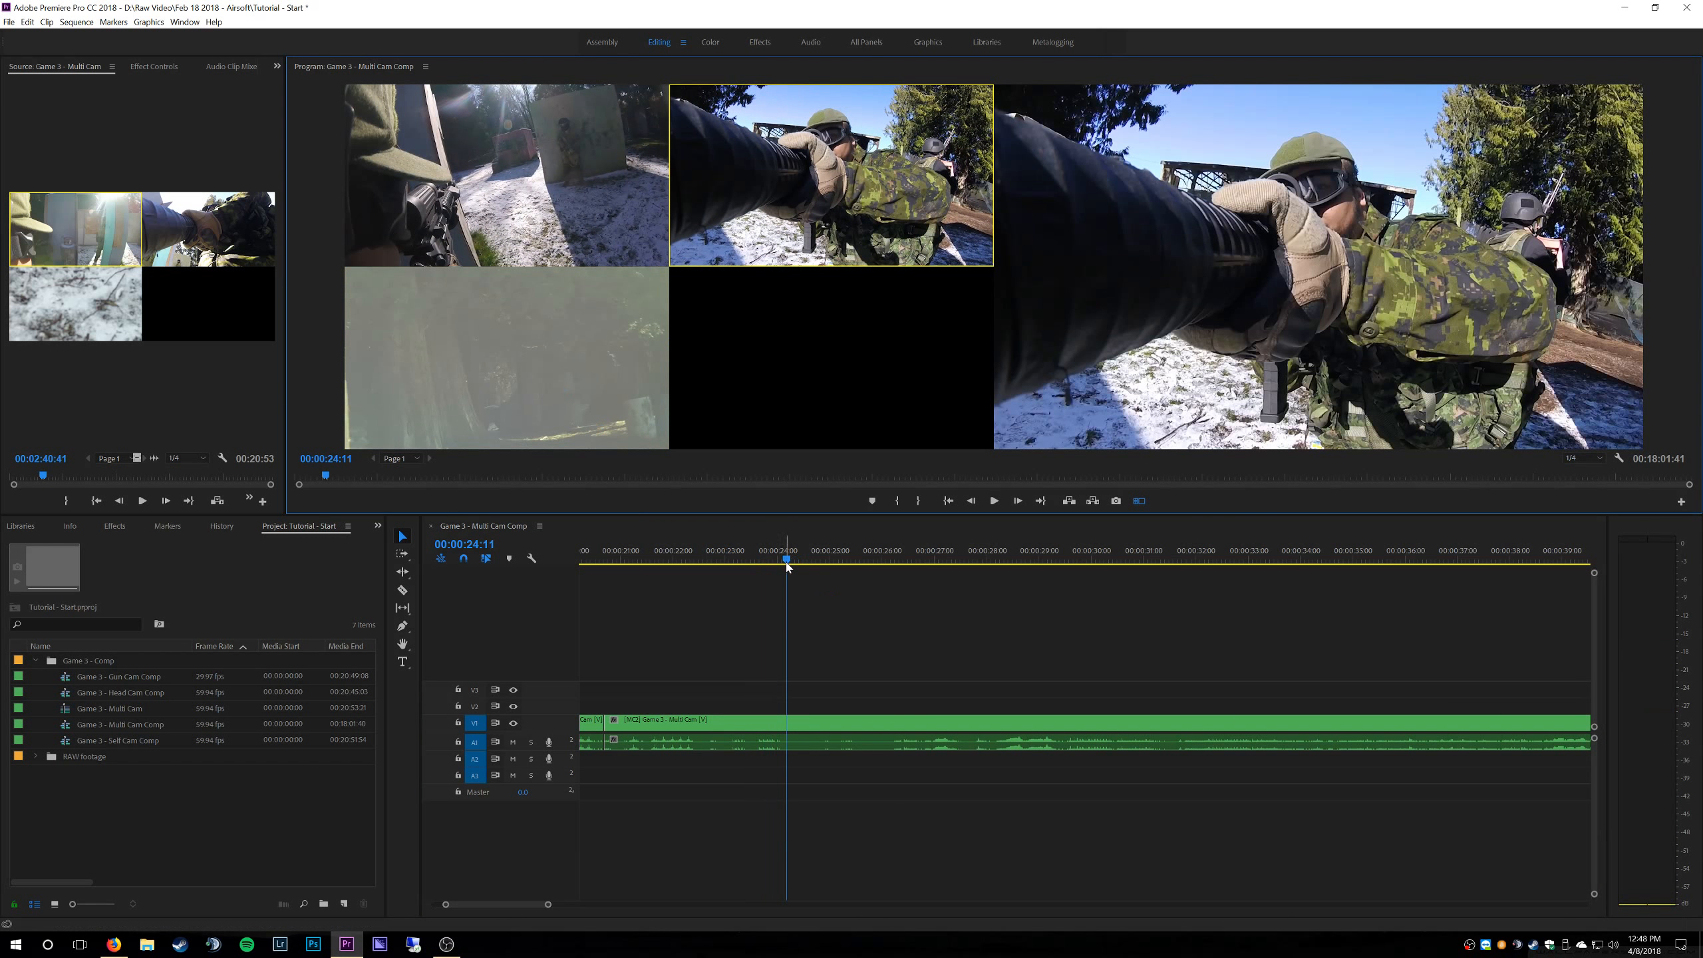
- Replay the footage before the last cut on to 00:00:21:37, split the clip there, and set the part after it to the third angle
{"action": "left_click_drag", "start_coordinate": [545, 905], "coordinate": [492, 905]}
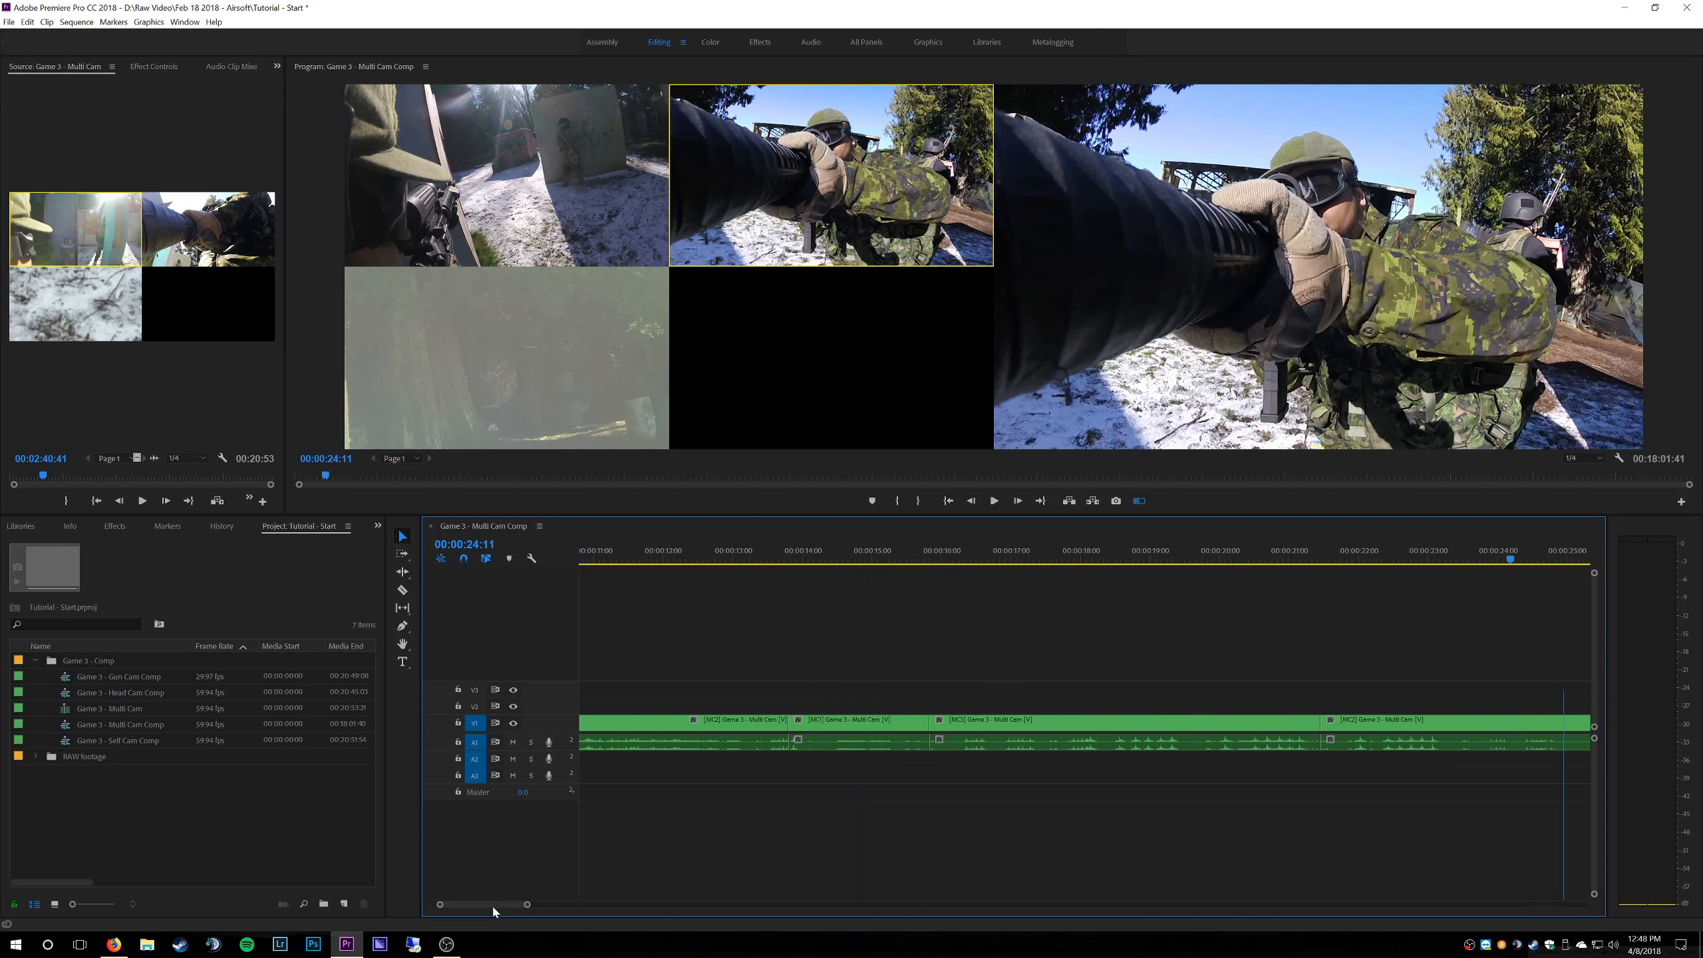
{"action": "left_click", "coordinate": [1163, 557]}
{"action": "key", "text": "space"}
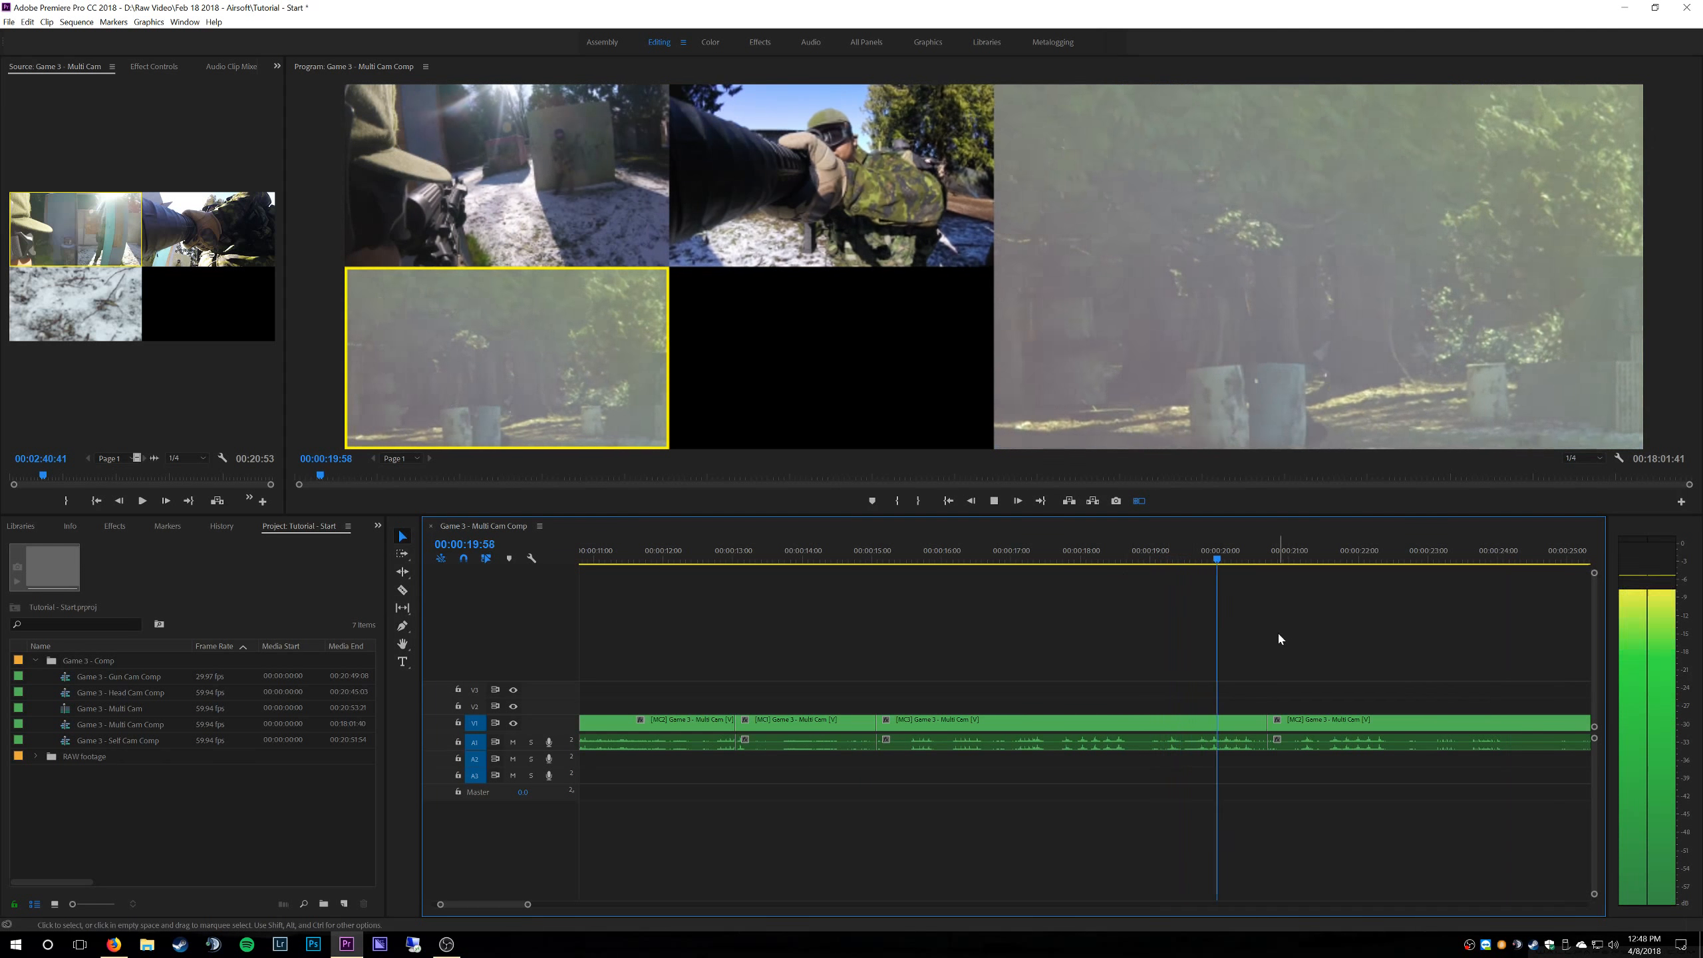
{"action": "key", "text": "c"}
{"action": "key", "text": "space"}
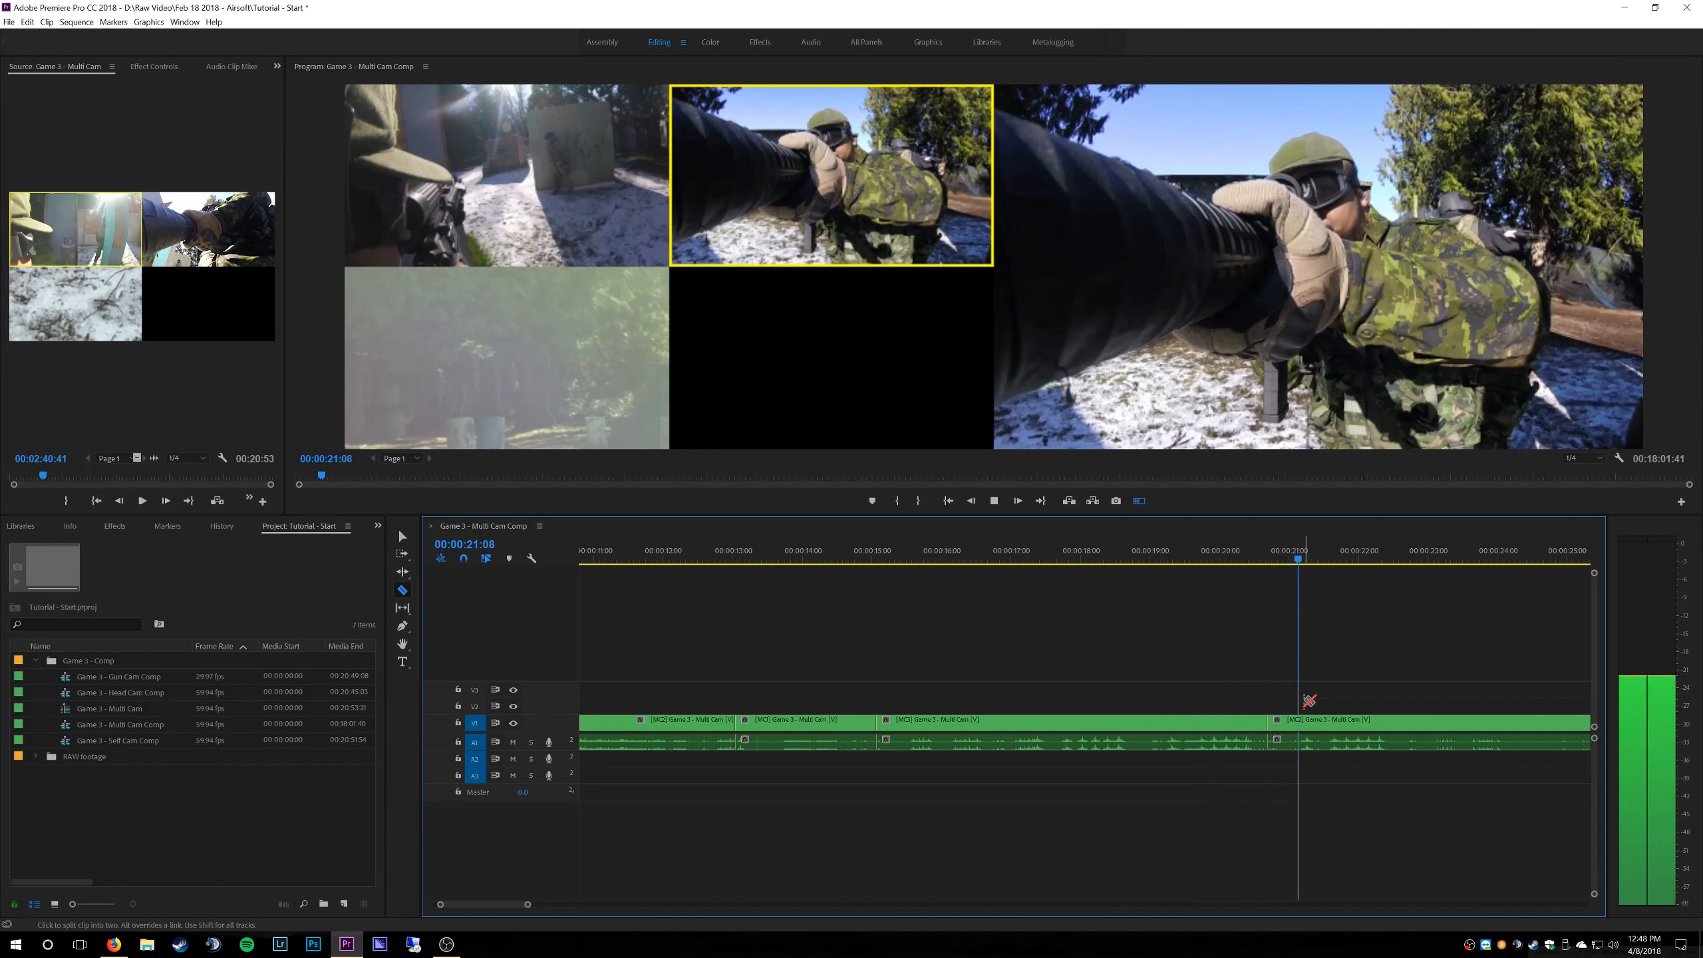
{"action": "key", "text": "space"}
{"action": "left_click", "coordinate": [607, 405]}
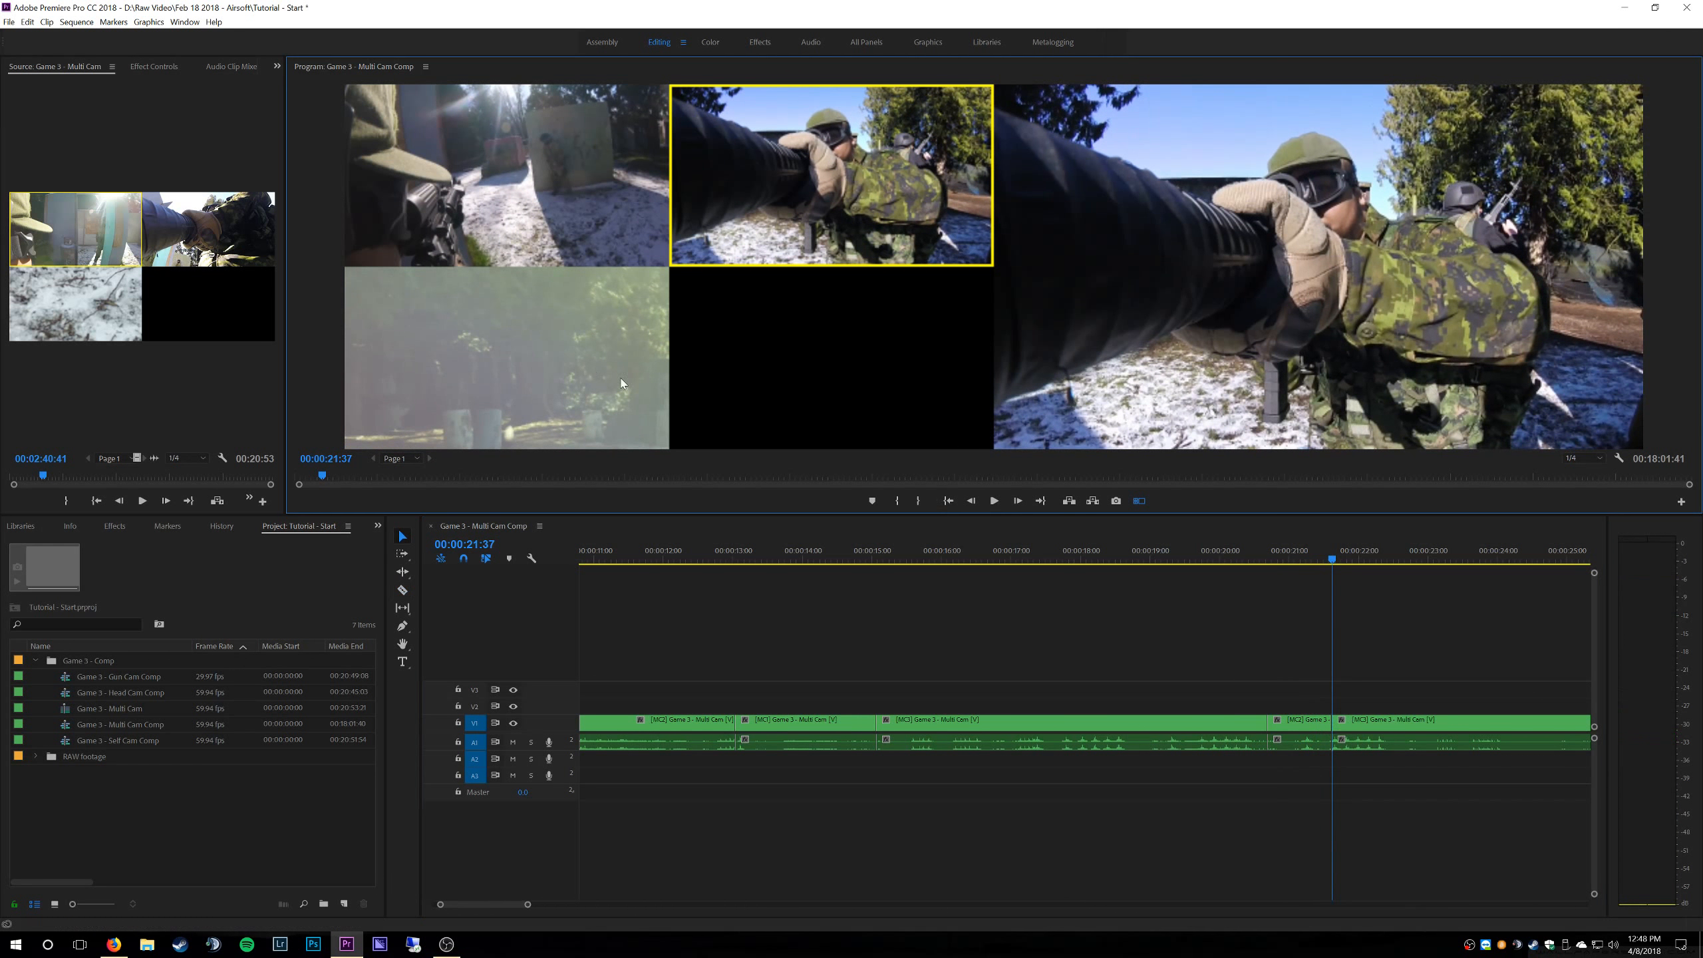
- Return to 00:00:14:30 and play through the following cuts to review the angle changes
{"action": "key", "text": "space"}
{"action": "key", "text": "space"}
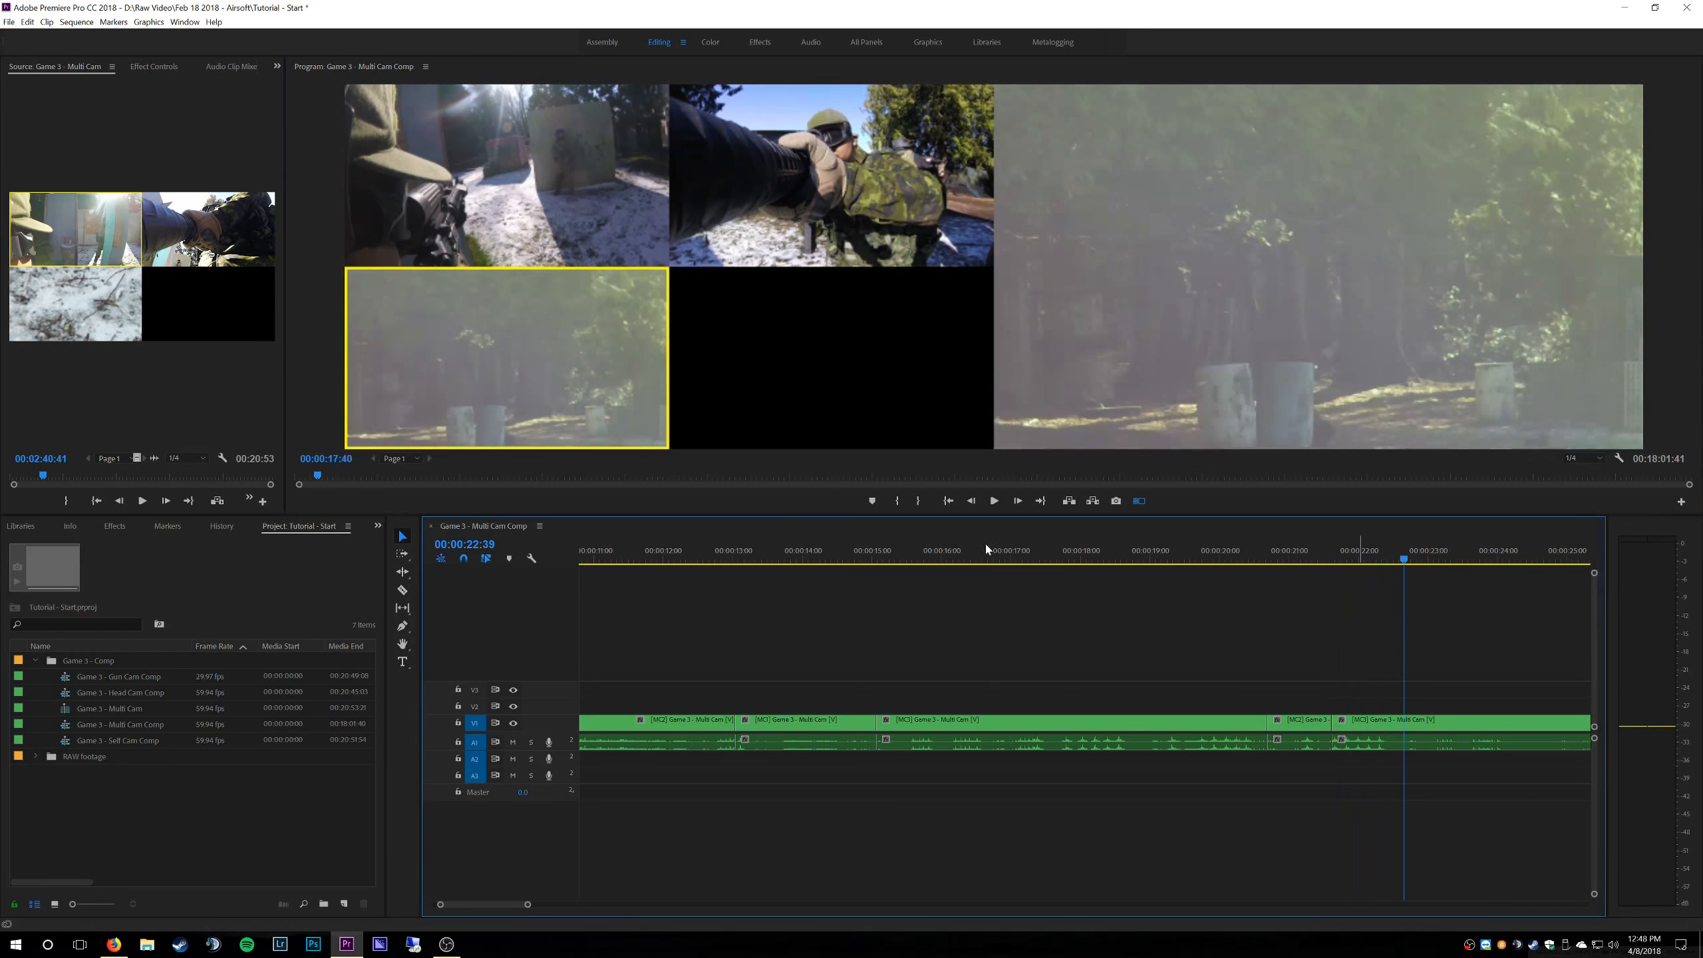
{"action": "left_click", "coordinate": [875, 551]}
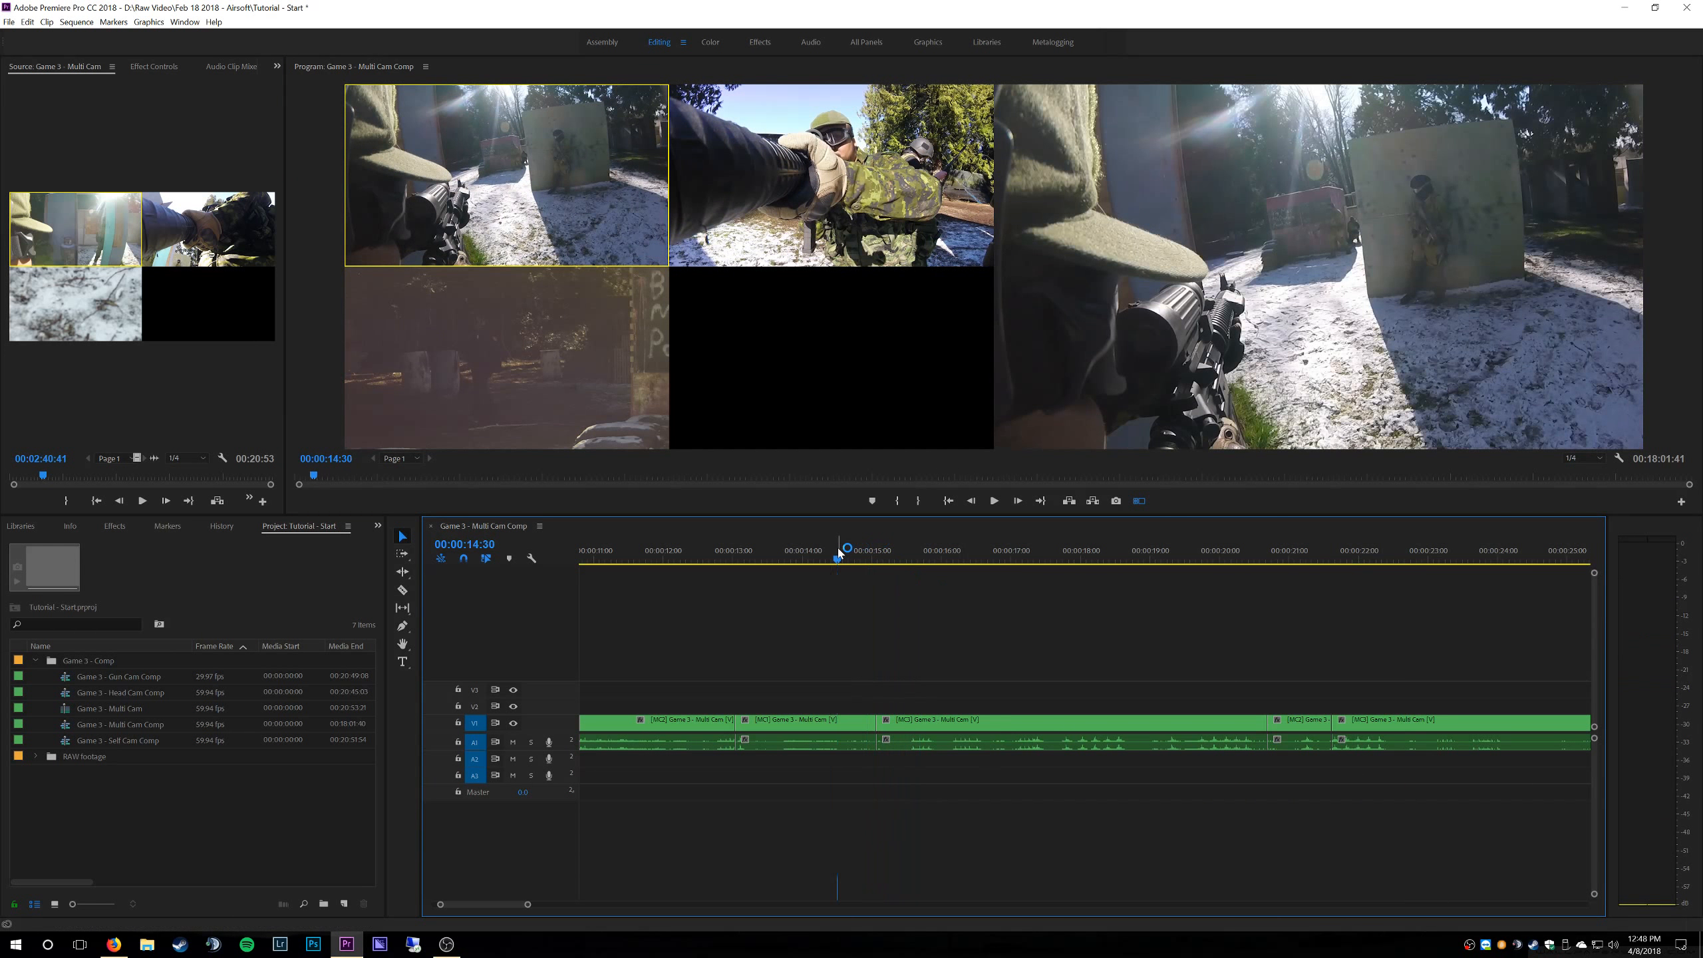
{"action": "left_click", "coordinate": [839, 552]}
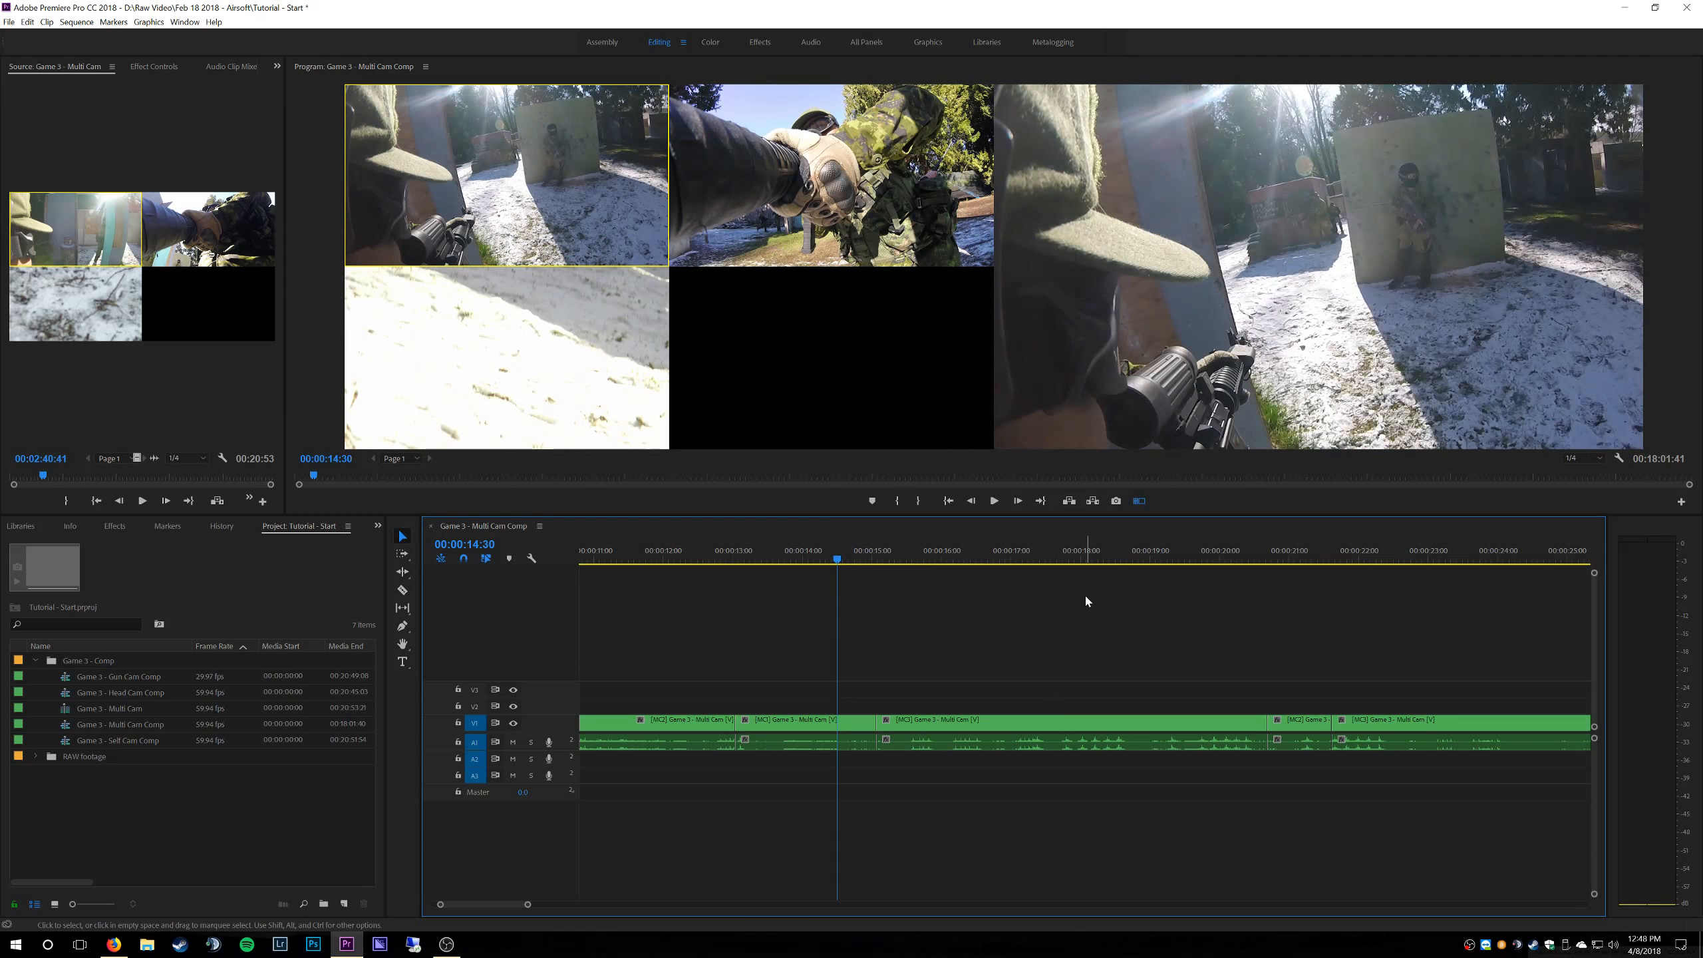
{"action": "key", "text": "space"}
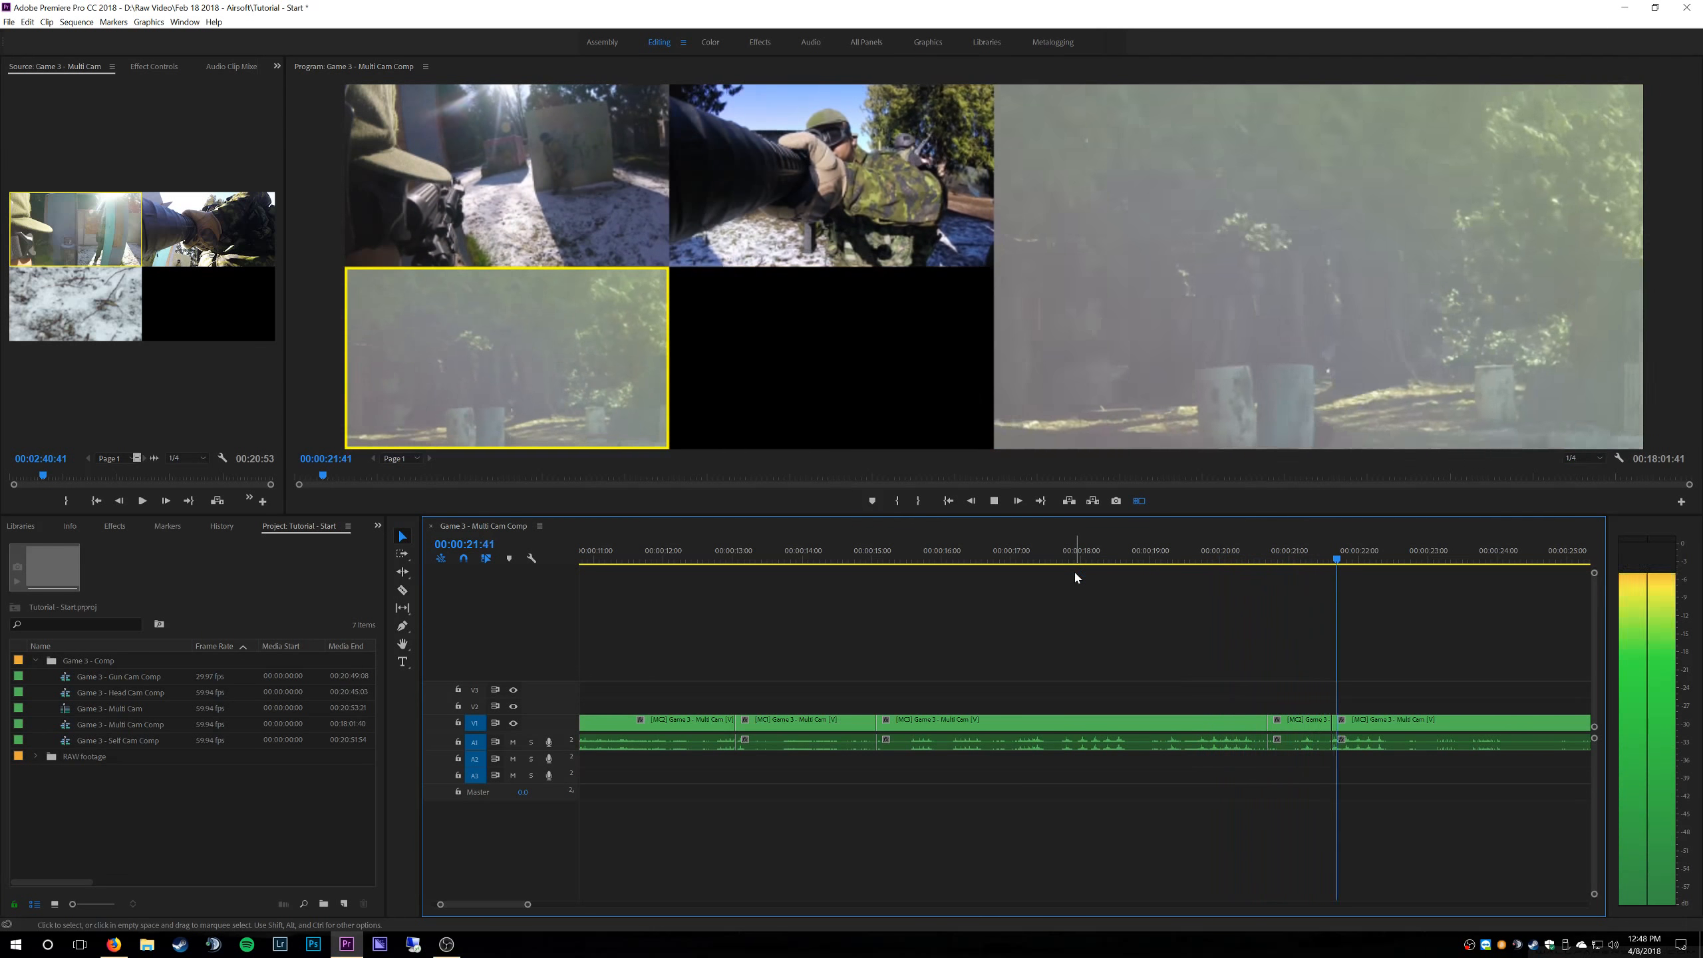
- Stop playback at 00:00:22:57, split the clip there, and set the part after the cut to the first angle
{"action": "key", "text": "space"}
{"action": "key", "text": "c"}
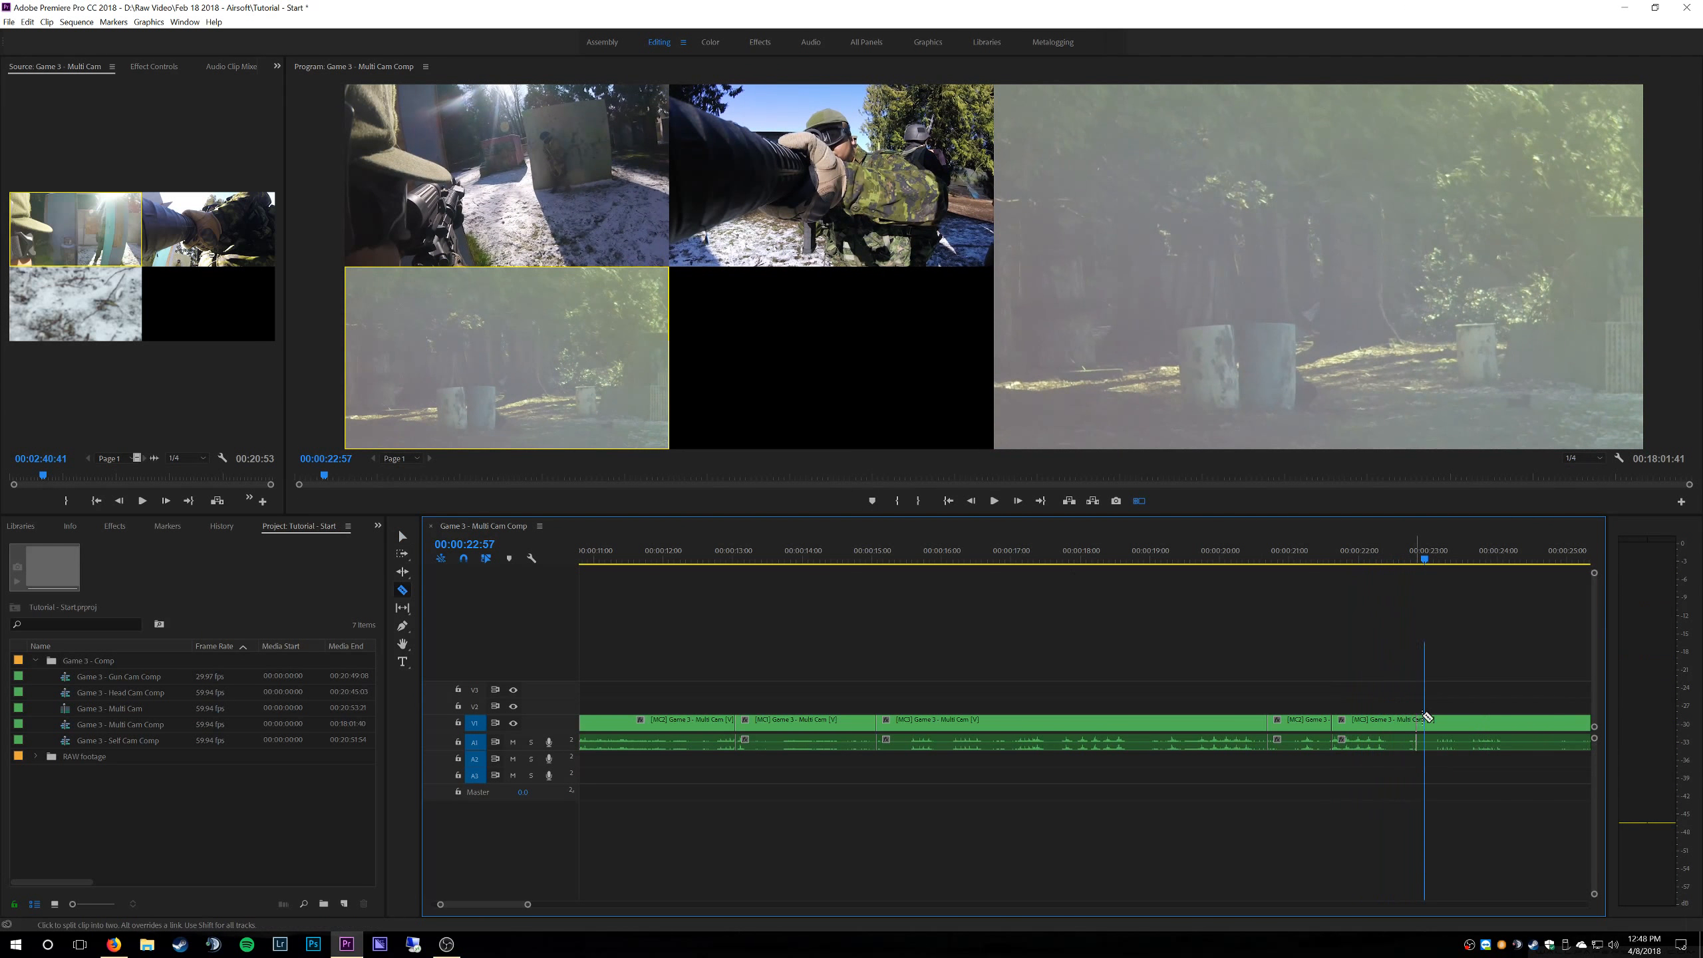
{"action": "left_click", "coordinate": [596, 189]}
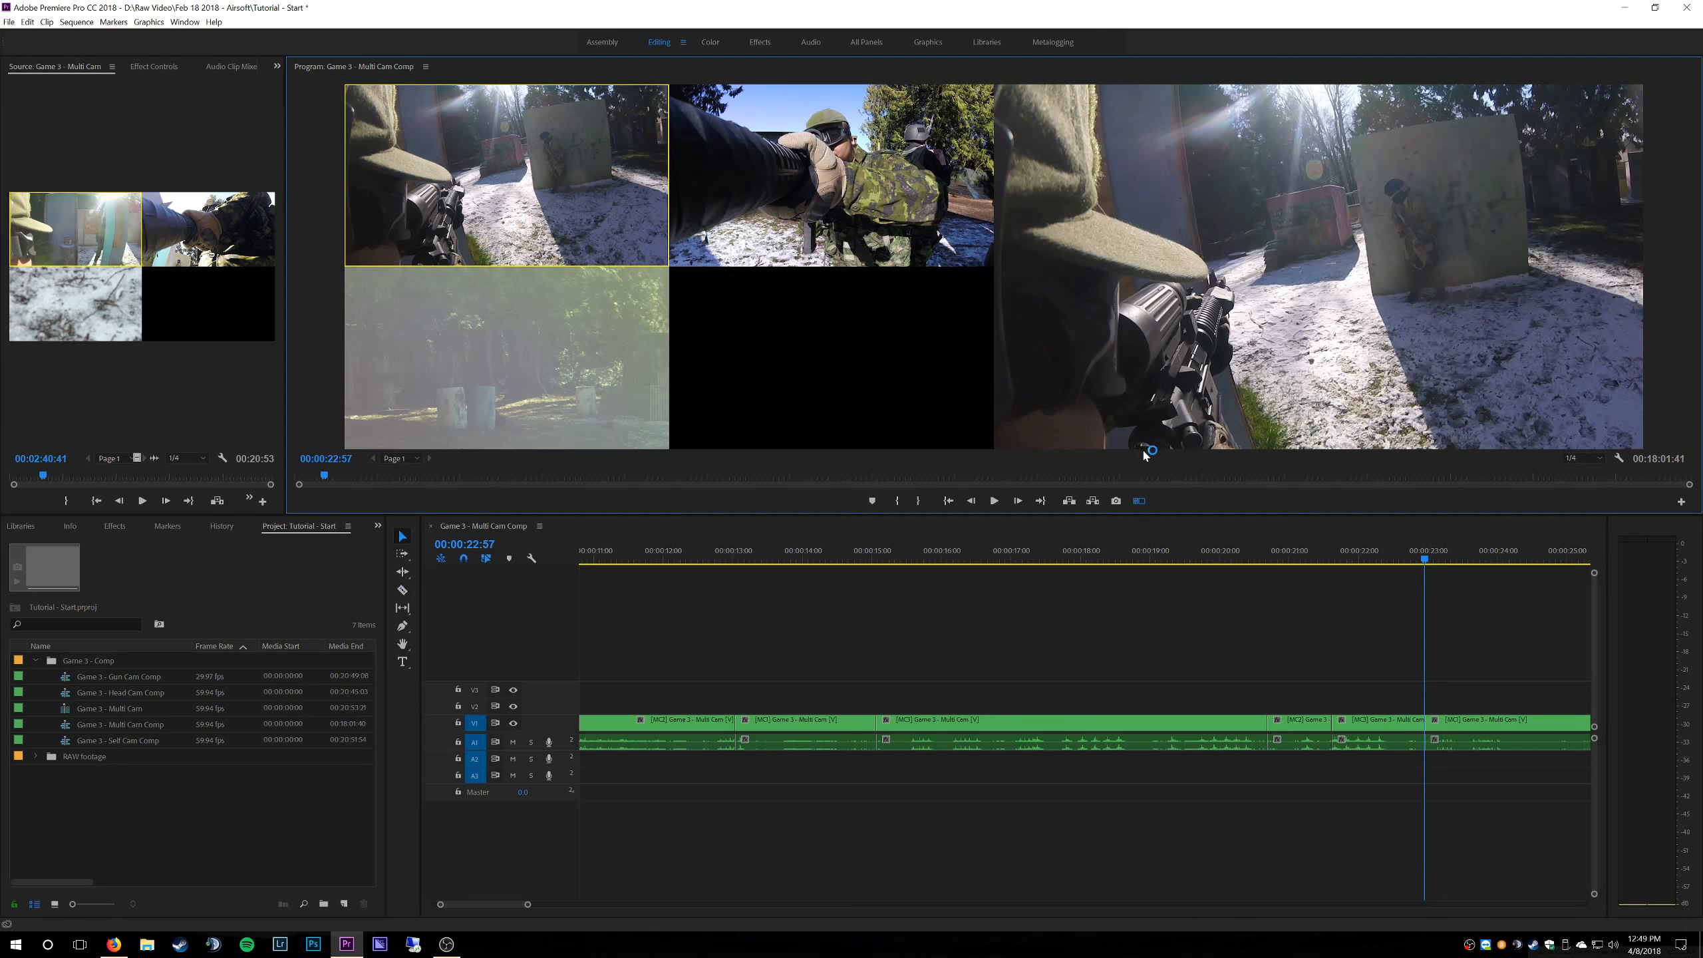
- Play on to 00:00:25:04 and split the linked clip there
{"action": "key", "text": "space"}
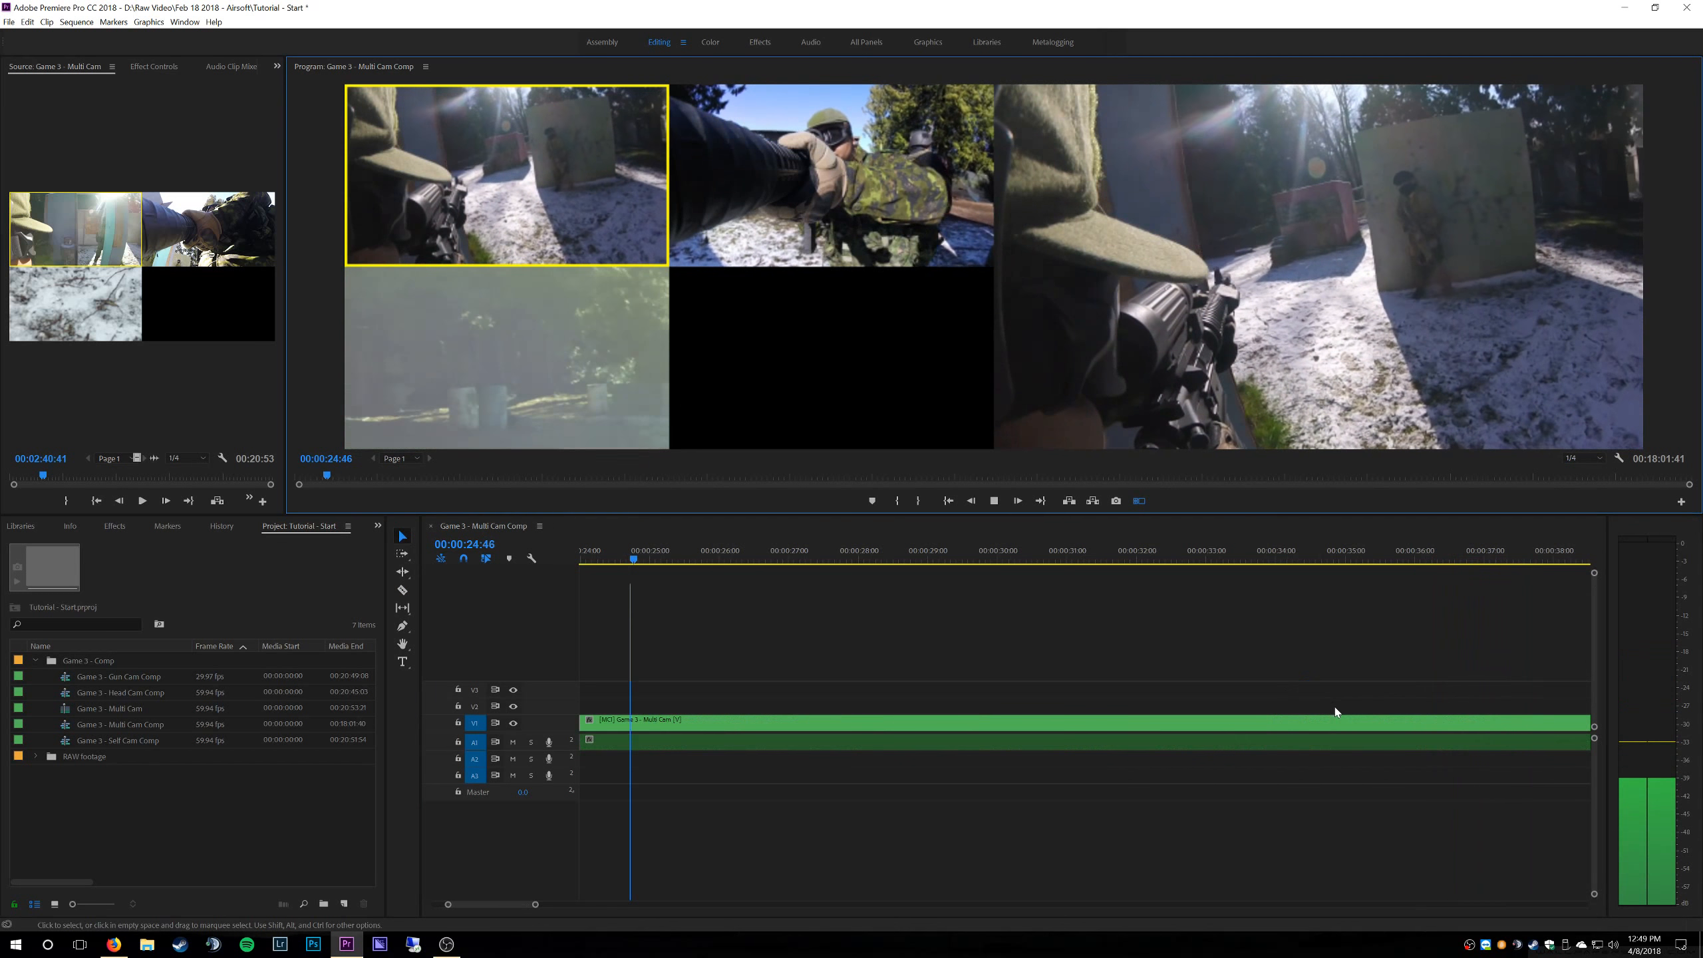
{"action": "key", "text": "space"}
{"action": "key", "text": "c"}
{"action": "left_click", "coordinate": [657, 722]}
{"action": "key", "text": "v"}
{"action": "key", "text": "backslash"}
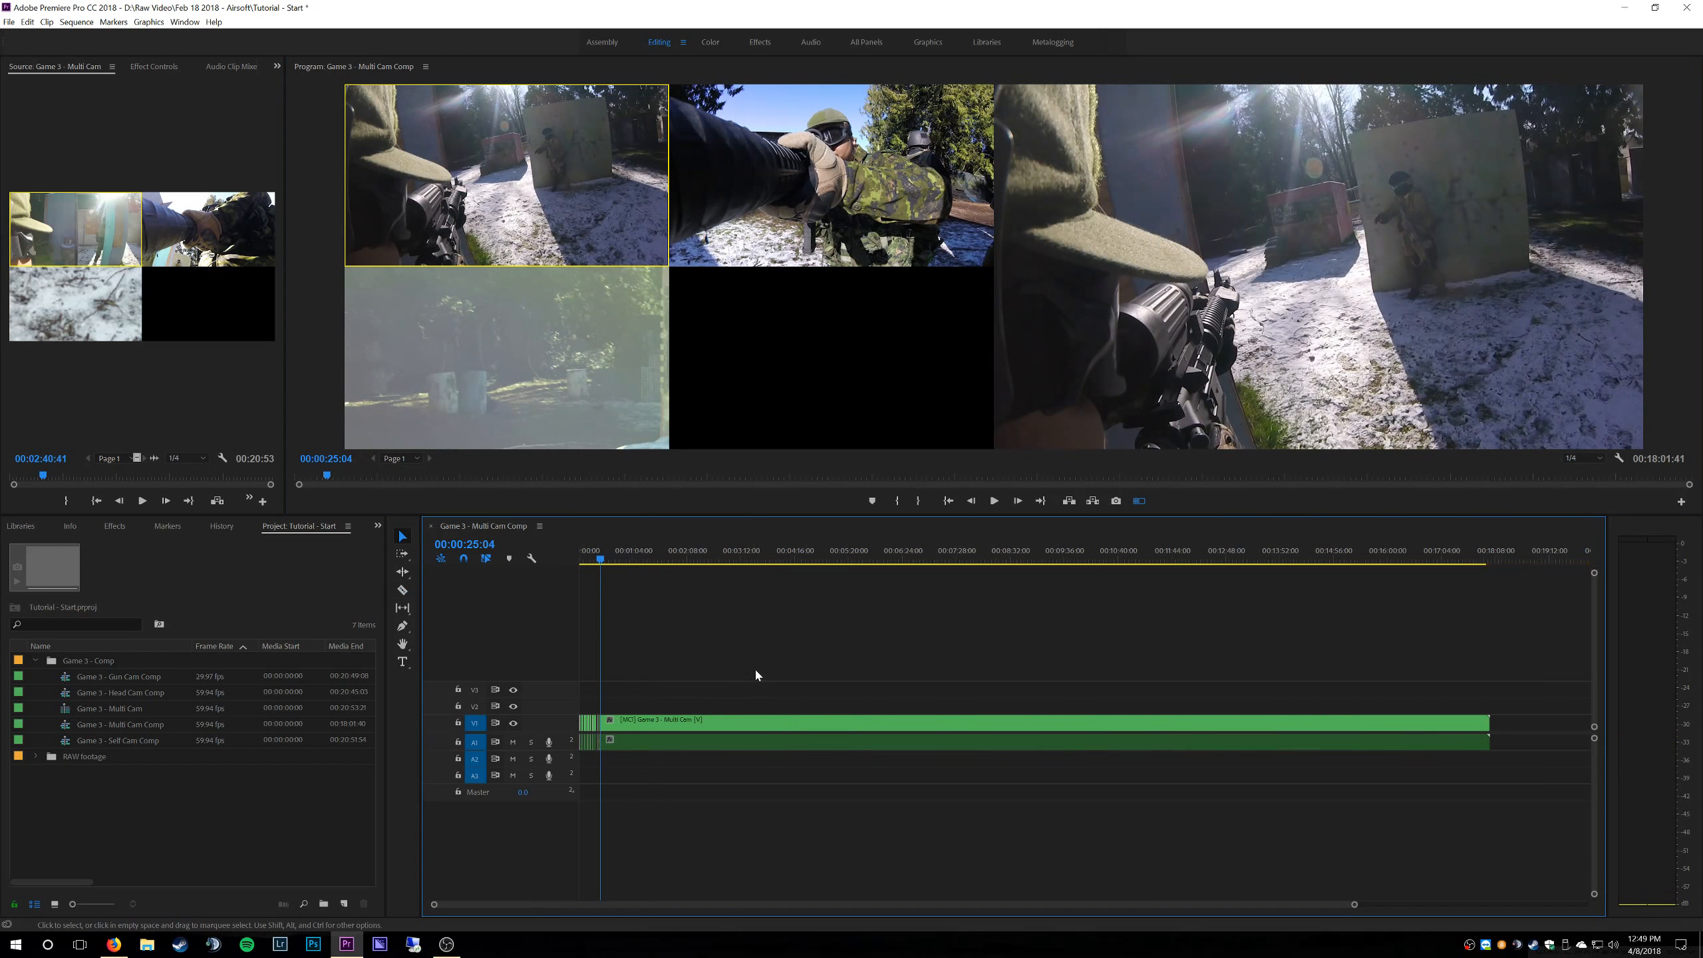
{"action": "key", "text": "backslash"}
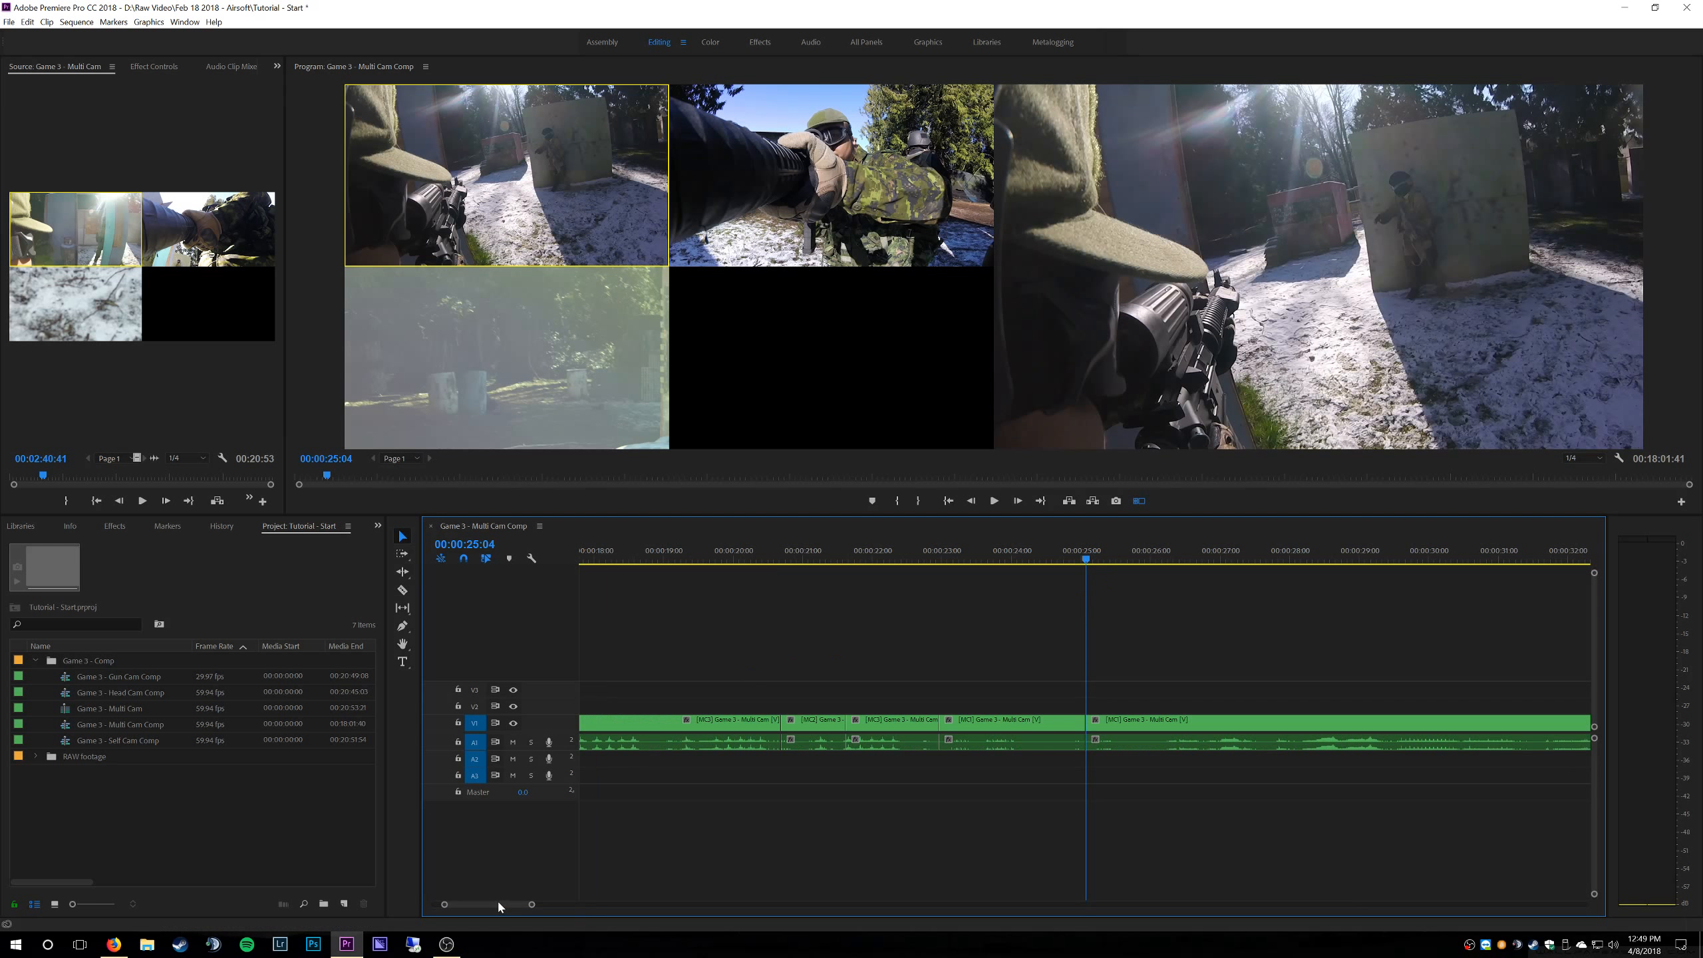
{"action": "left_click_drag", "start_coordinate": [533, 905], "coordinate": [572, 919]}
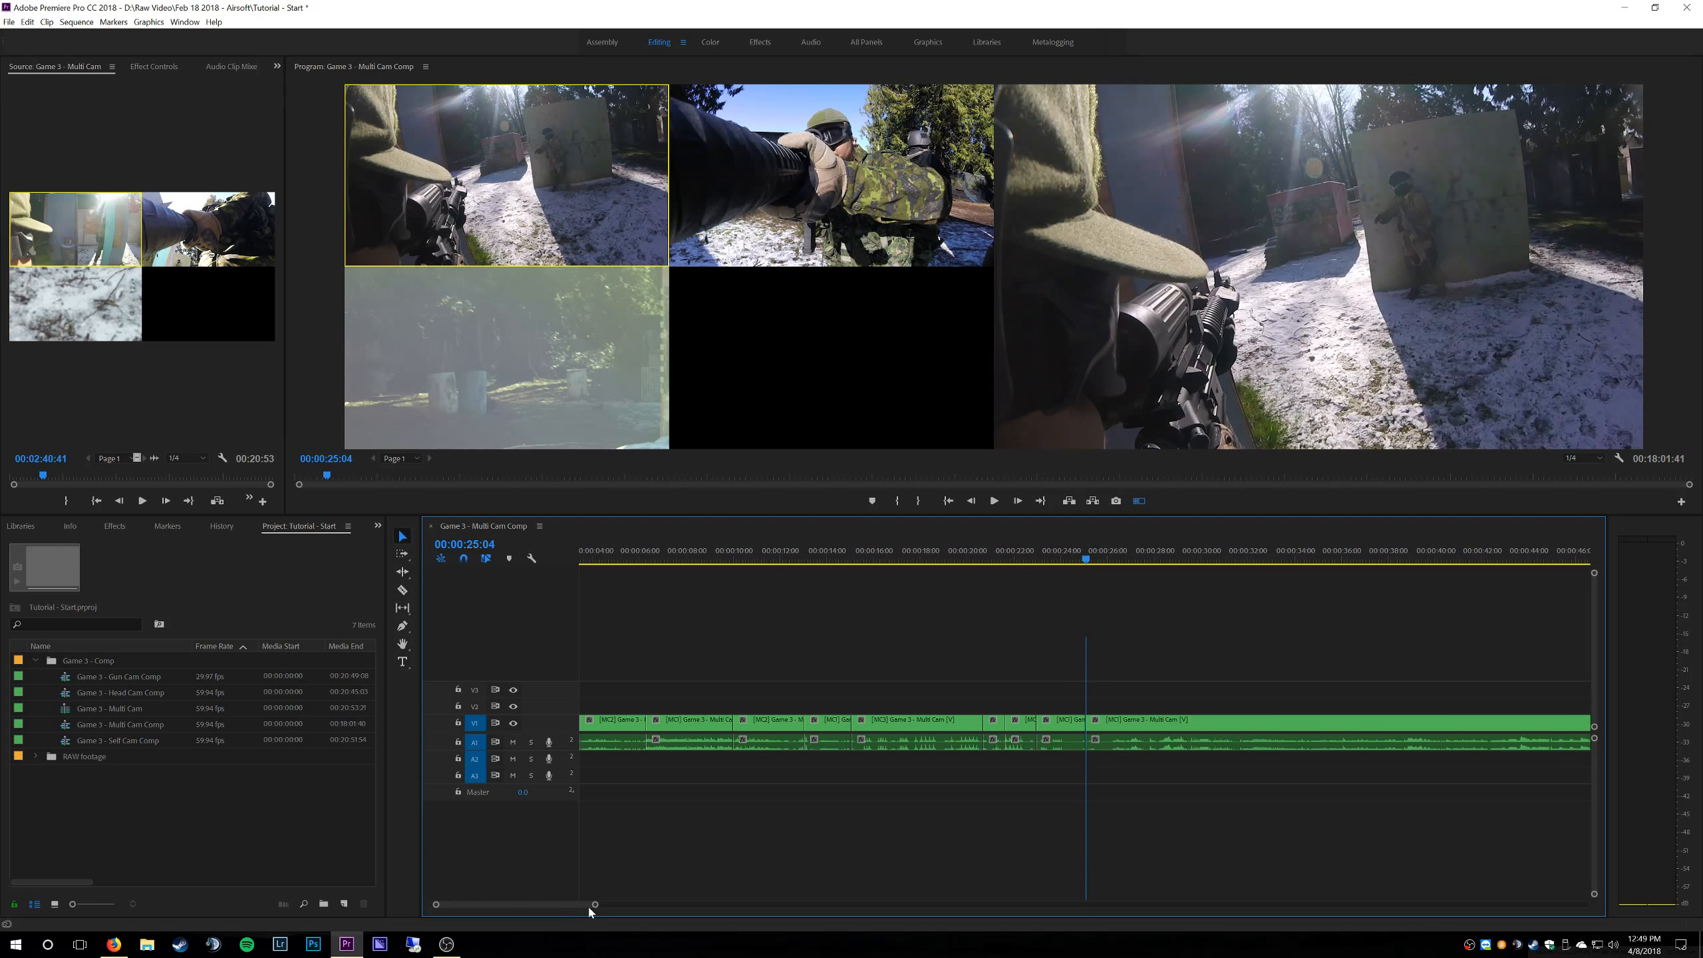
- Return to the sequence start, play briefly to 00:00:01:53, and turn off the multi-camera view in the program monitor
{"action": "key", "text": "Home"}
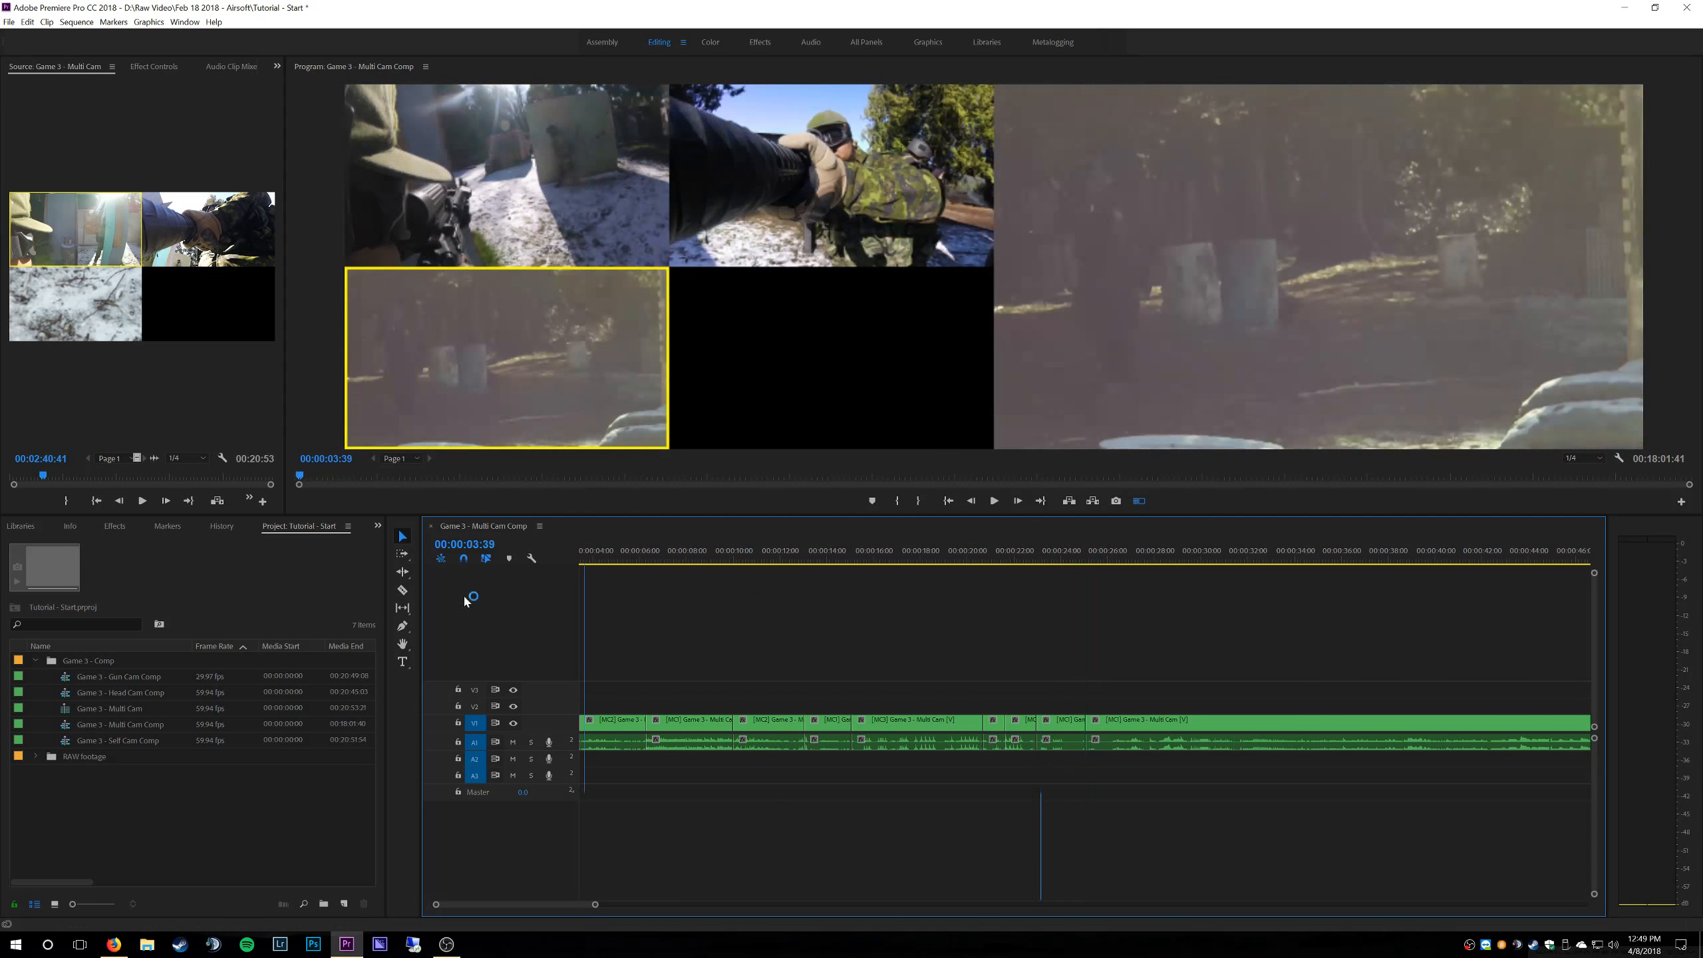
{"action": "key", "text": "space"}
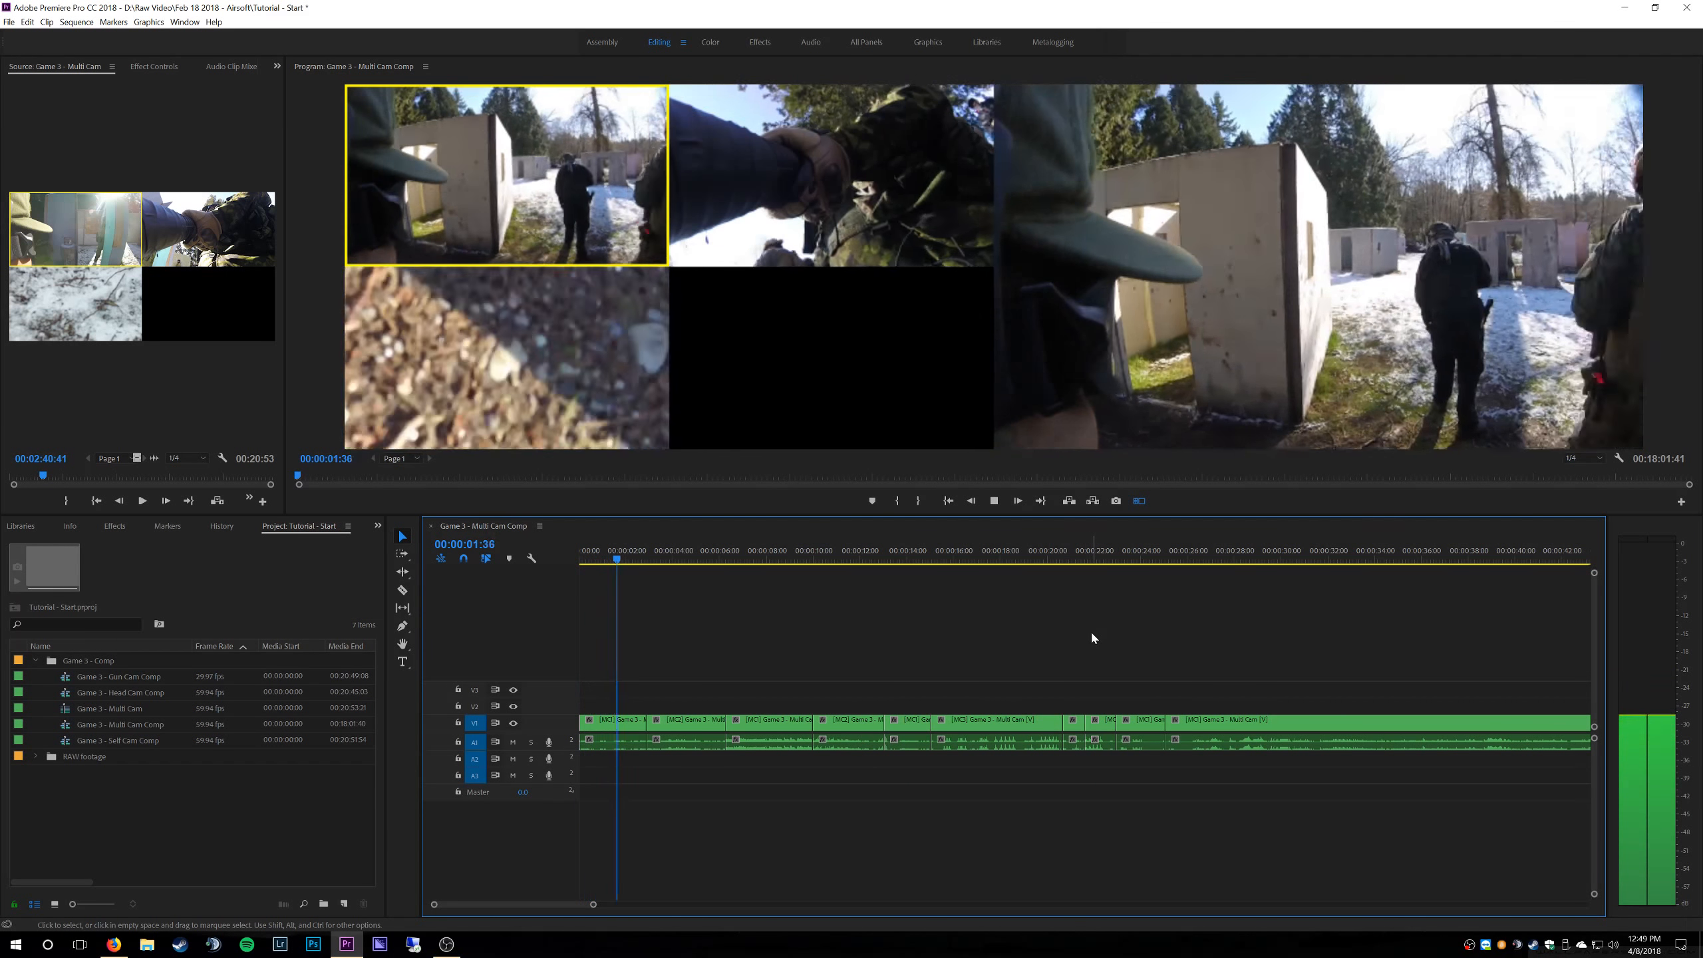
{"action": "key", "text": "space"}
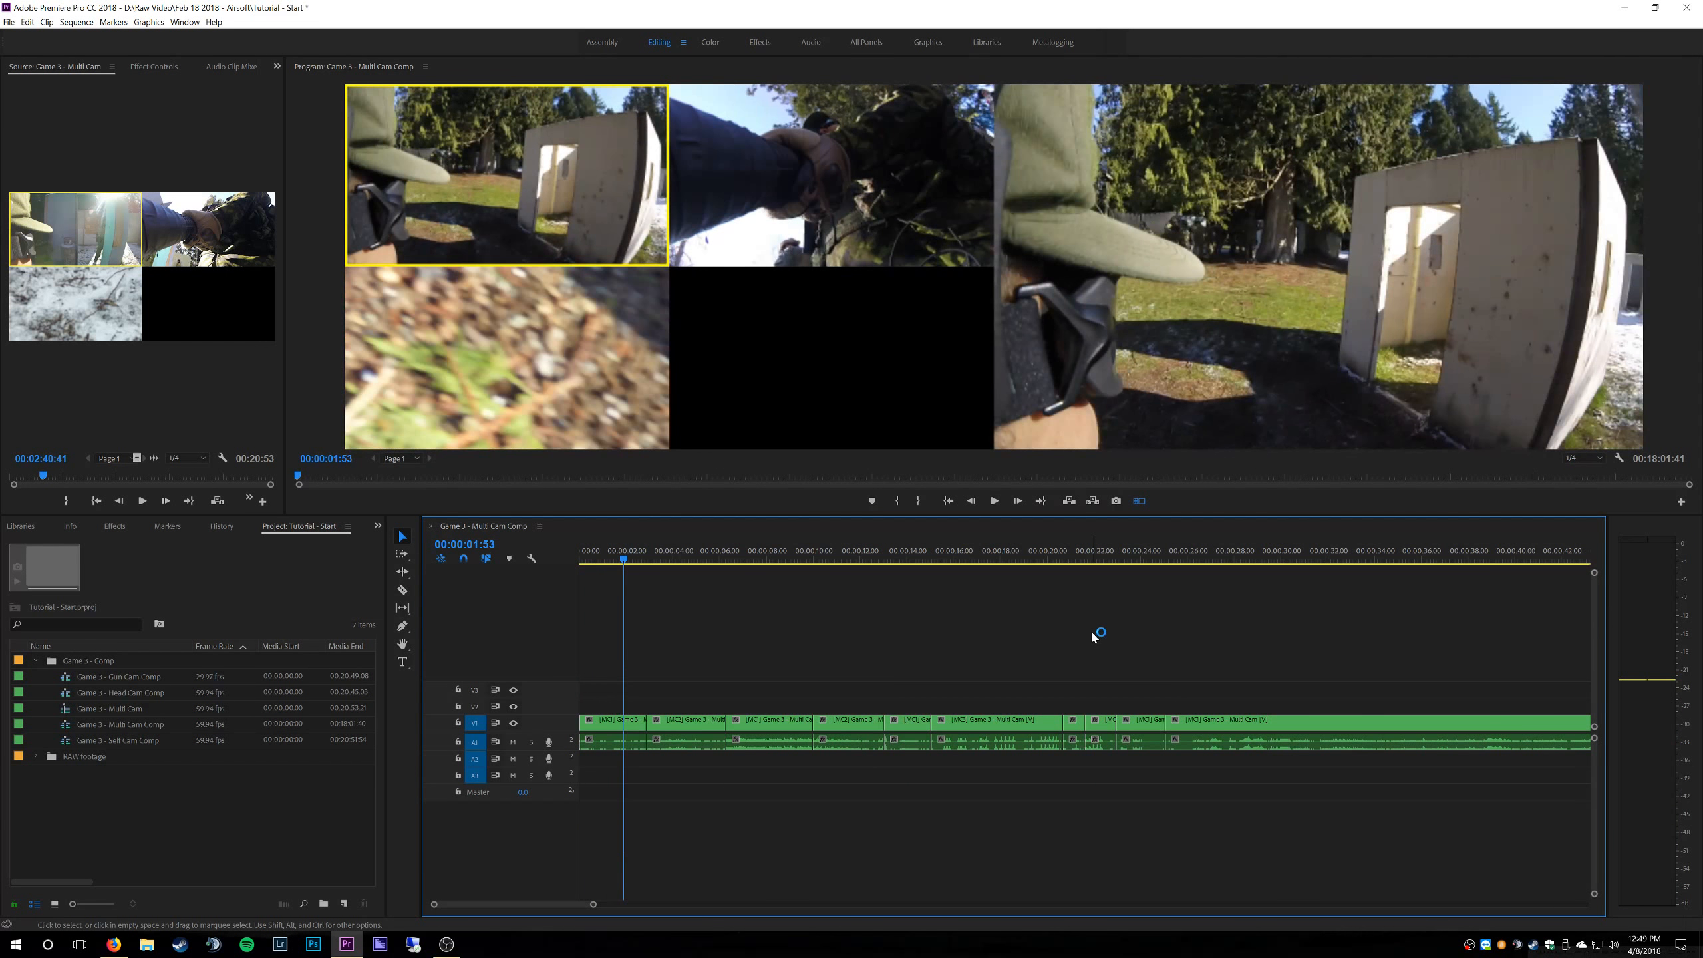
{"action": "left_click", "coordinate": [1139, 501]}
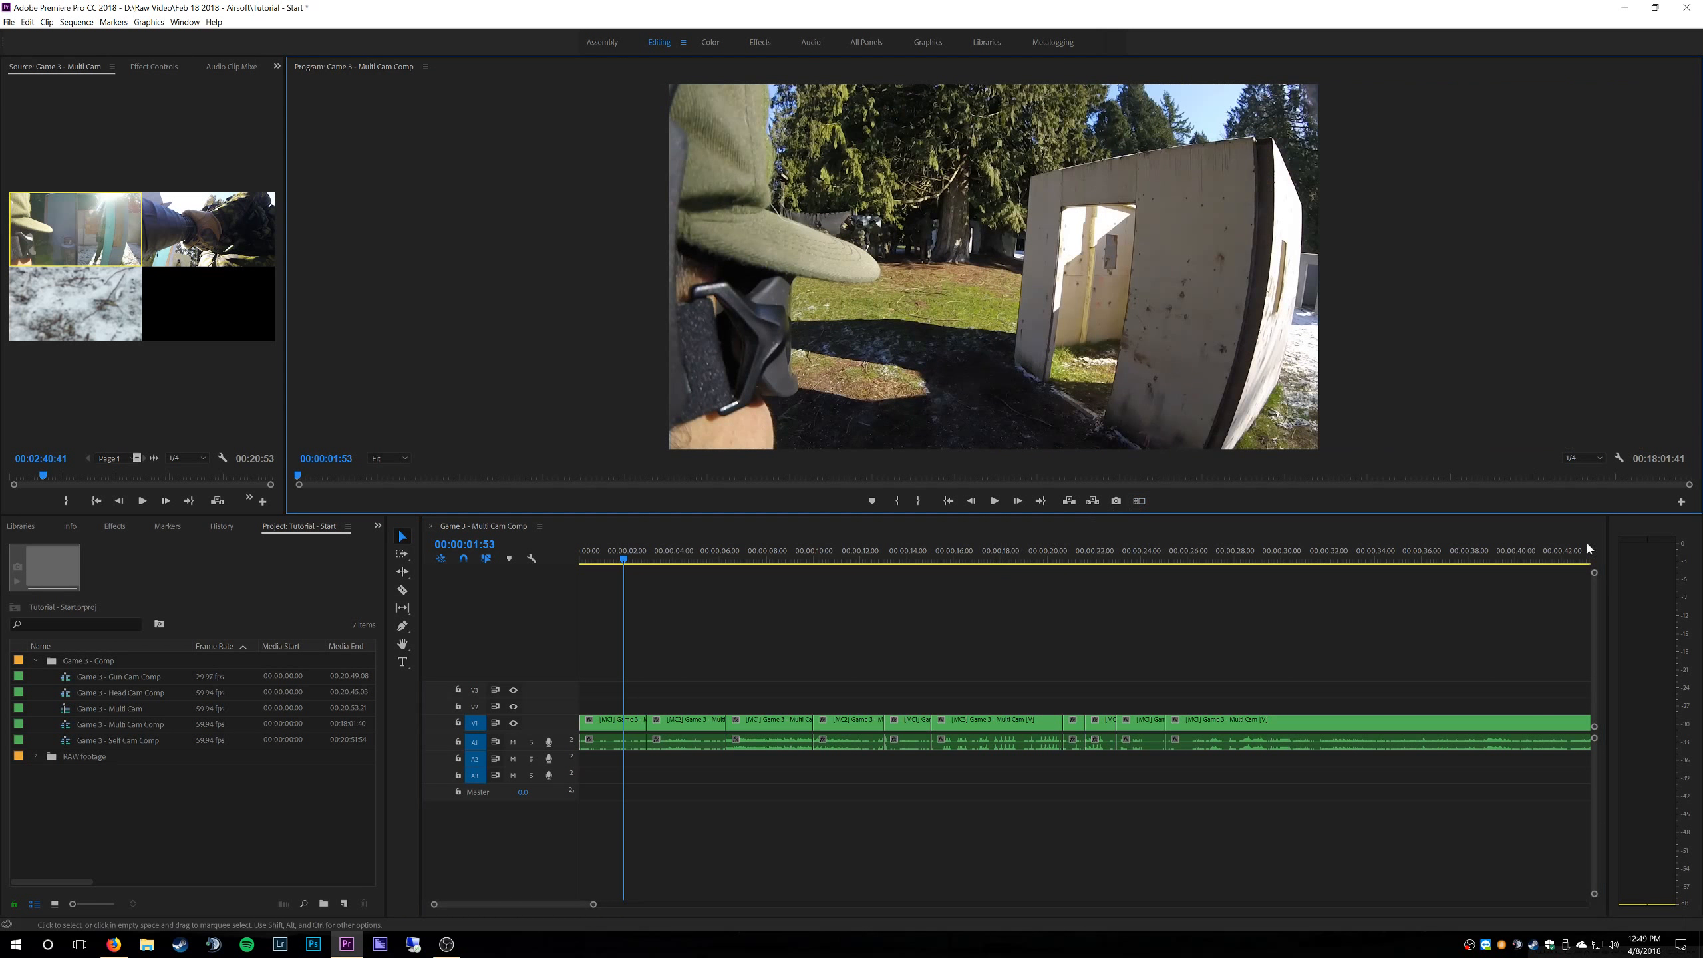
{"action": "left_click", "coordinate": [1199, 530]}
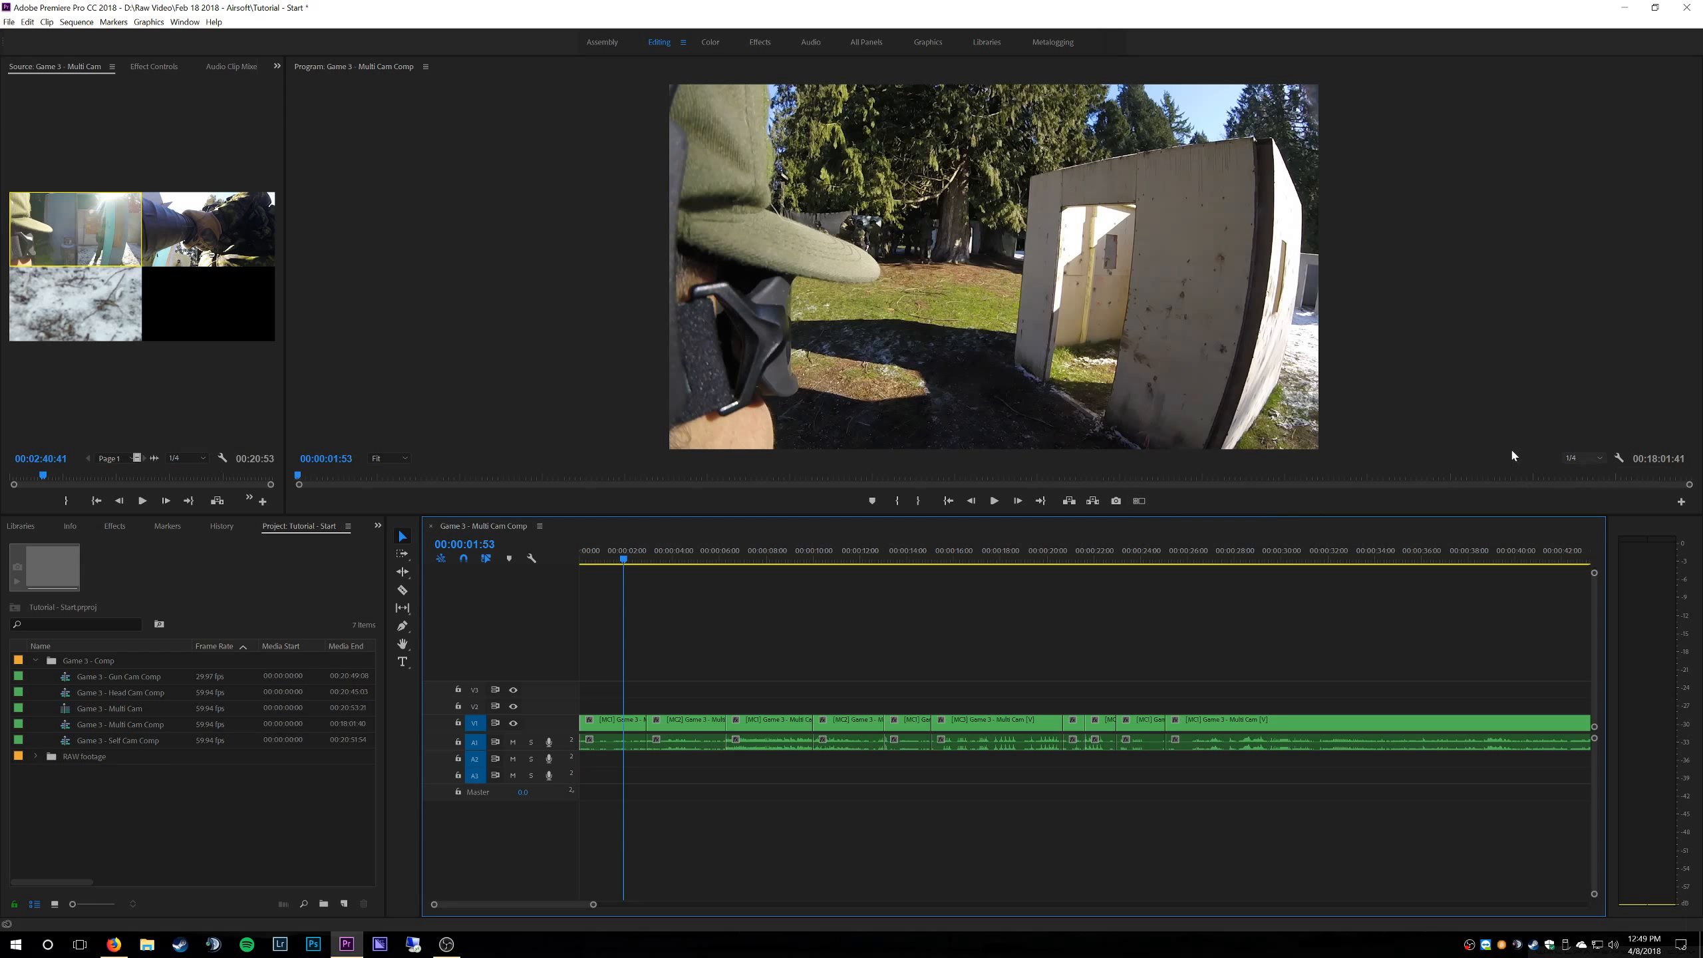
- Play the edited sequence from 00:00:01:53 through to 00:00:25:17 to review all the angle cuts
{"action": "key", "text": "ctrl+s"}
{"action": "key", "text": "space"}
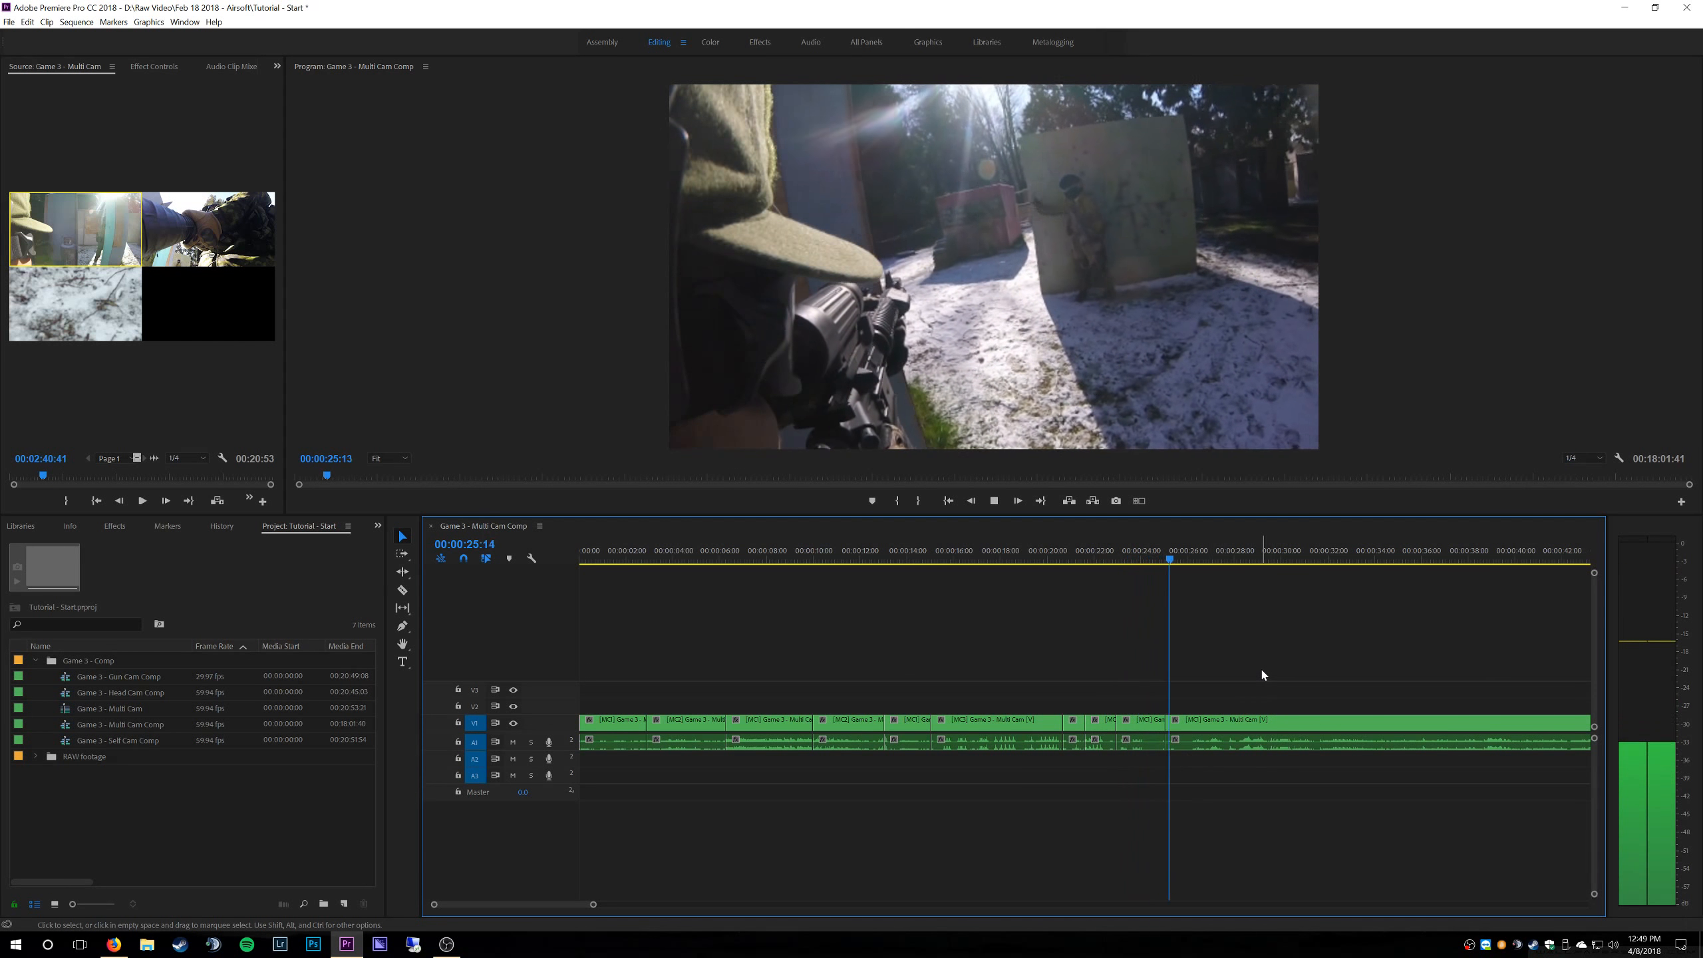
{"action": "key", "text": "space"}
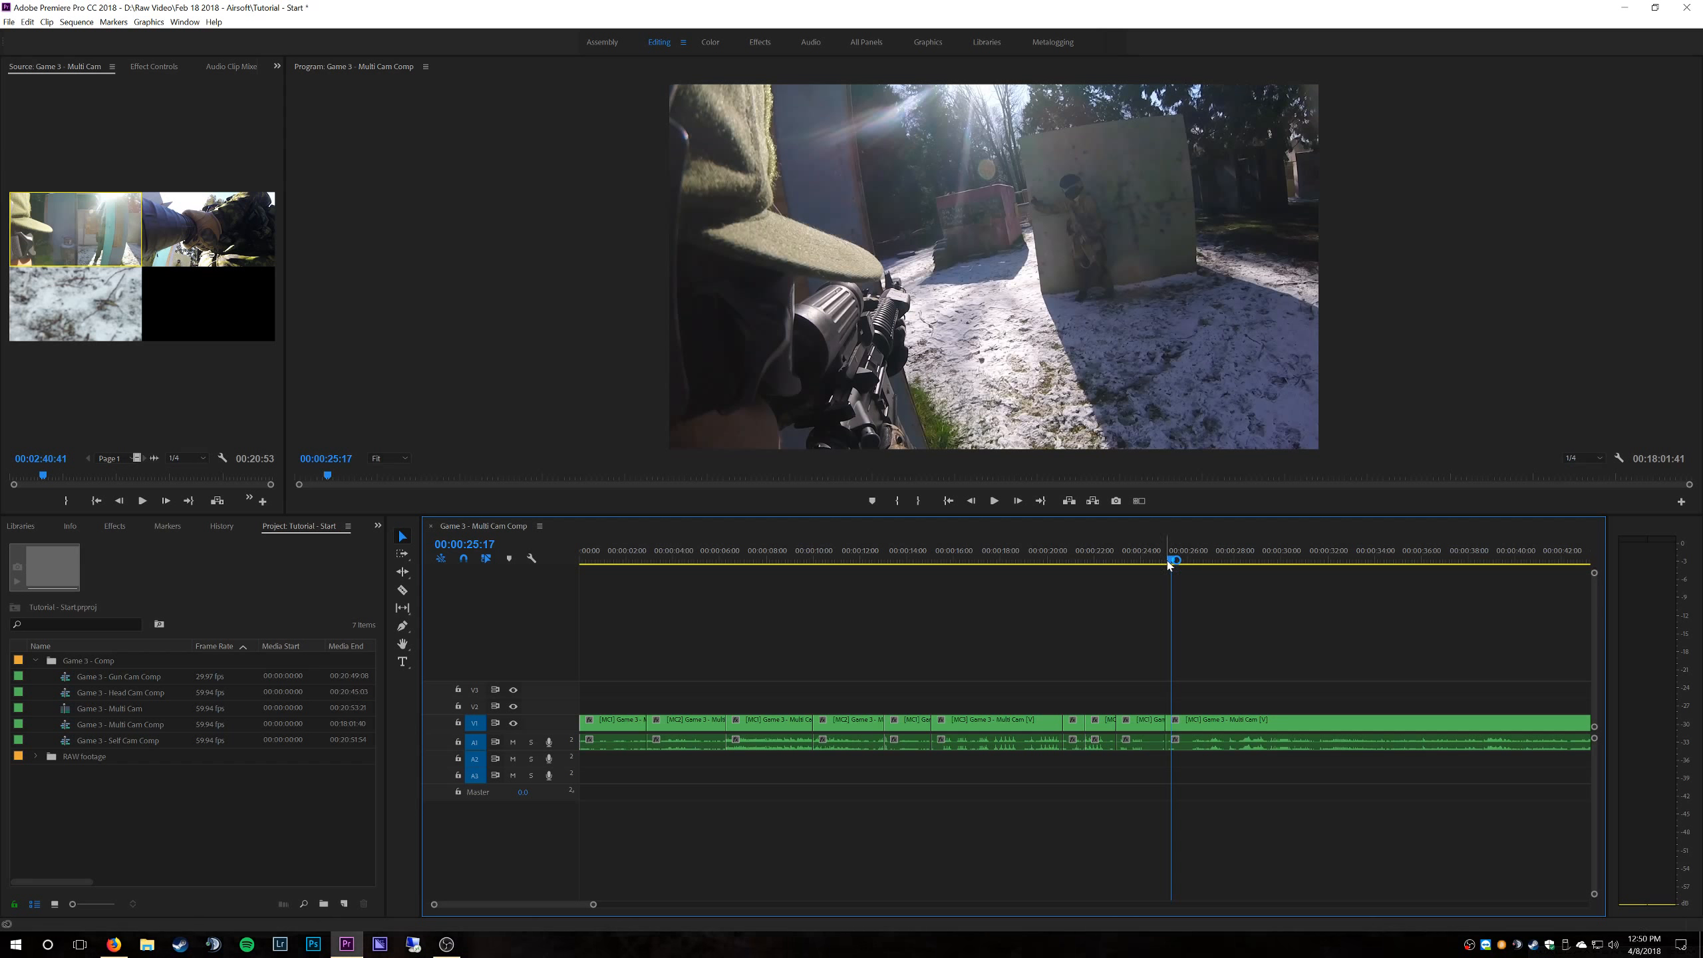
- Go back to the third-angle footage at 00:00:16:26 and set that clip's label colour to Violet
{"action": "left_click_drag", "start_coordinate": [1174, 566], "coordinate": [984, 573]}
{"action": "mouse_move", "coordinate": [944, 573]}
{"action": "left_mouse_down"}
{"action": "mouse_move", "coordinate": [905, 572]}
{"action": "mouse_move", "coordinate": [964, 562]}
{"action": "left_mouse_up"}
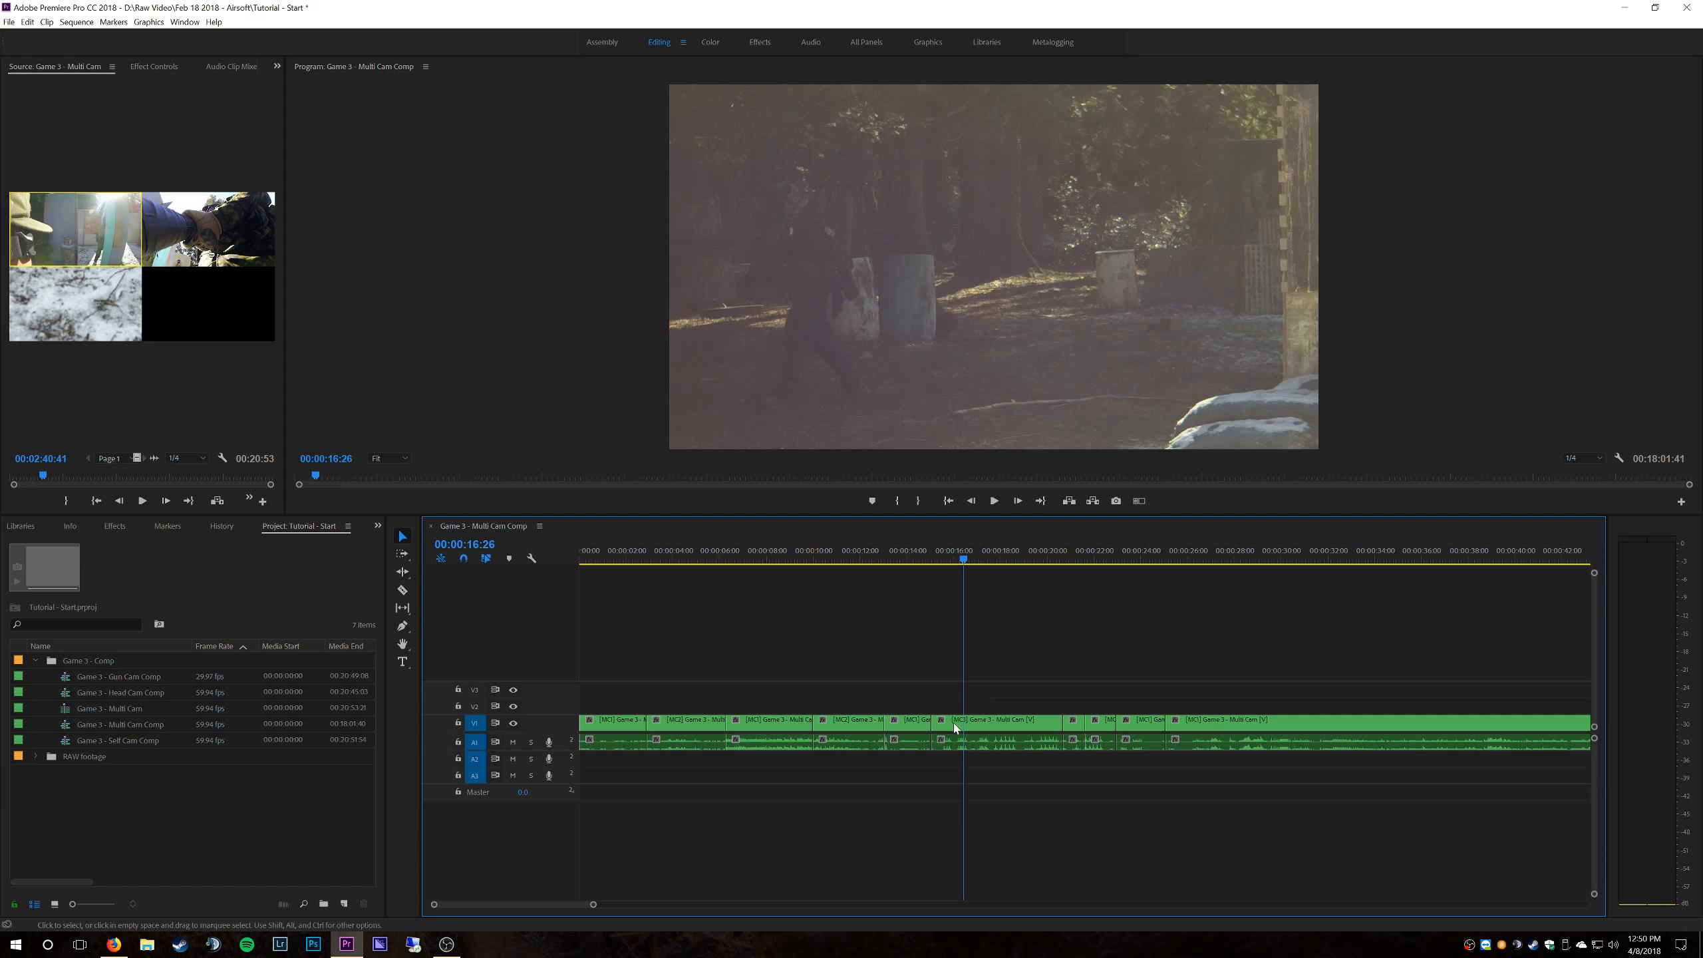
{"action": "right_click", "coordinate": [993, 722]}
{"action": "left_click", "coordinate": [921, 674]}
{"action": "right_click", "coordinate": [1009, 724]}
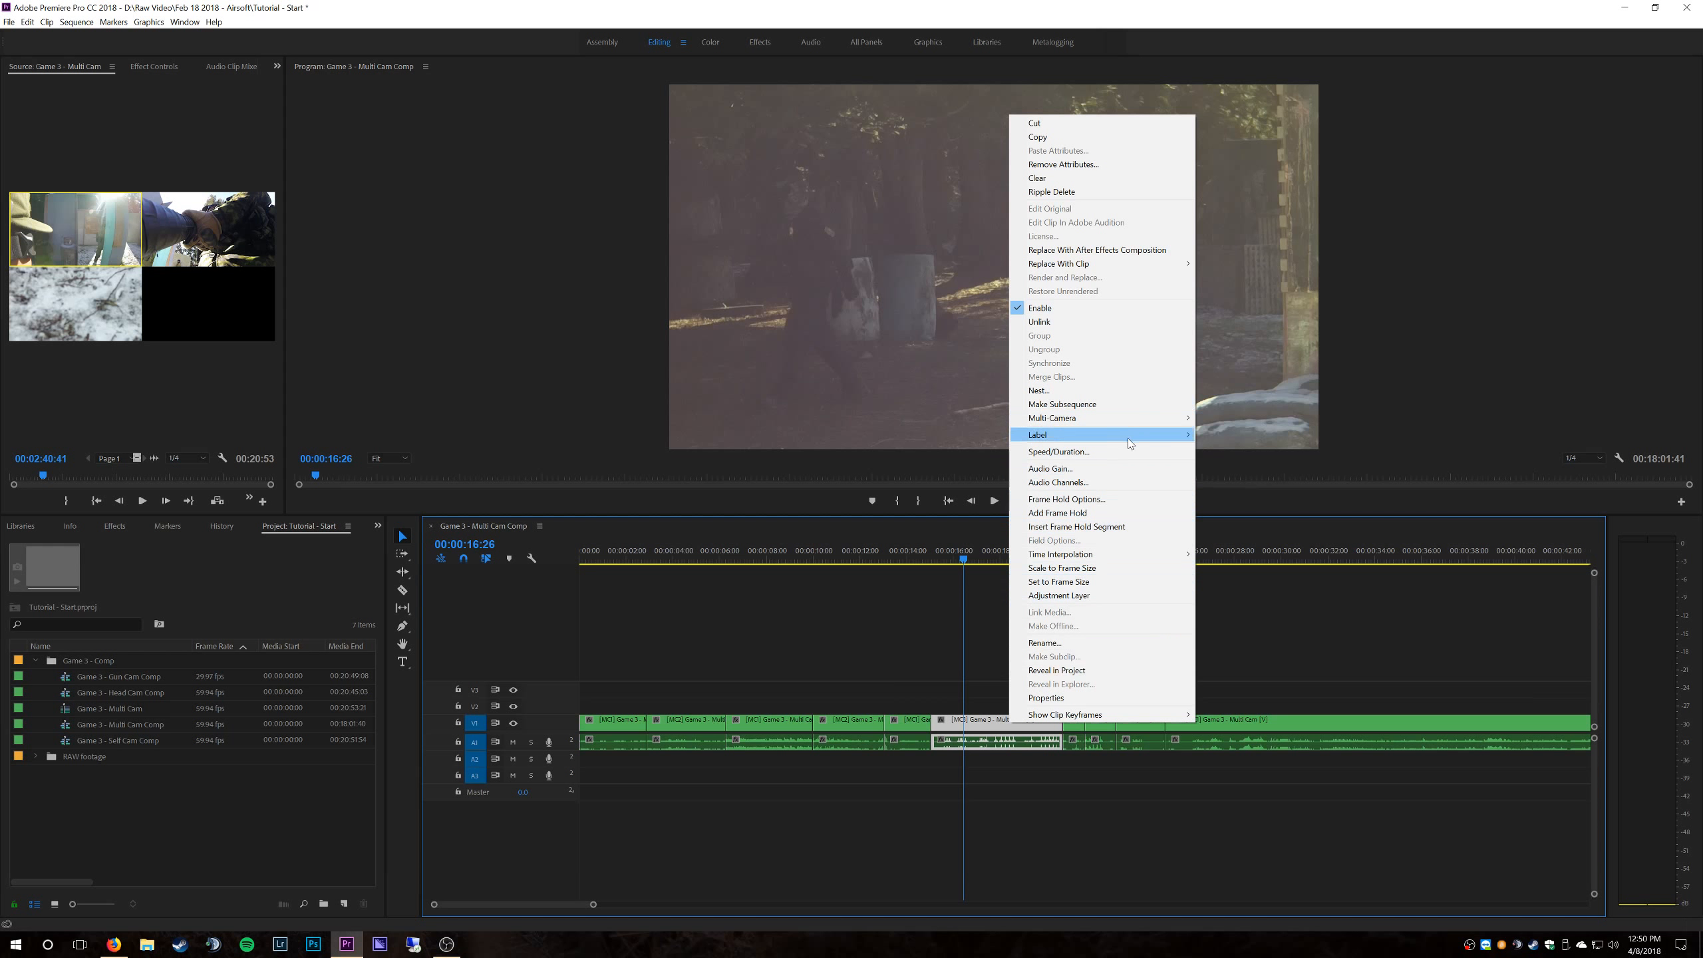
{"action": "mouse_move", "coordinate": [1129, 441]}
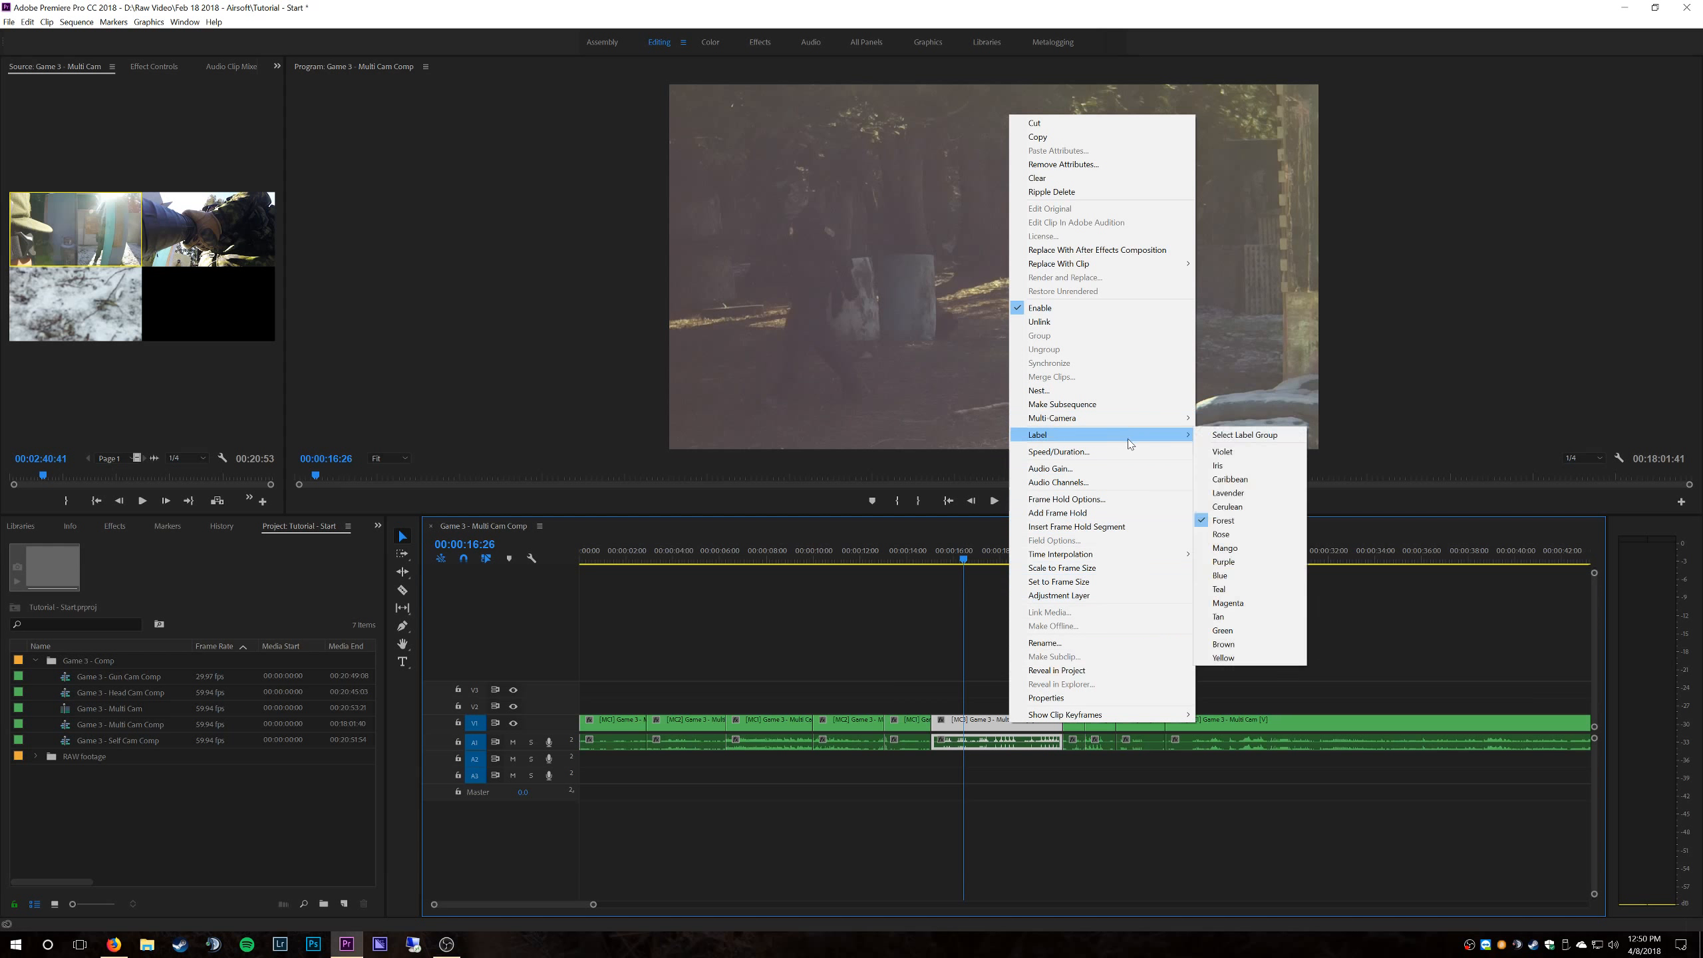
{"action": "left_click", "coordinate": [1234, 459]}
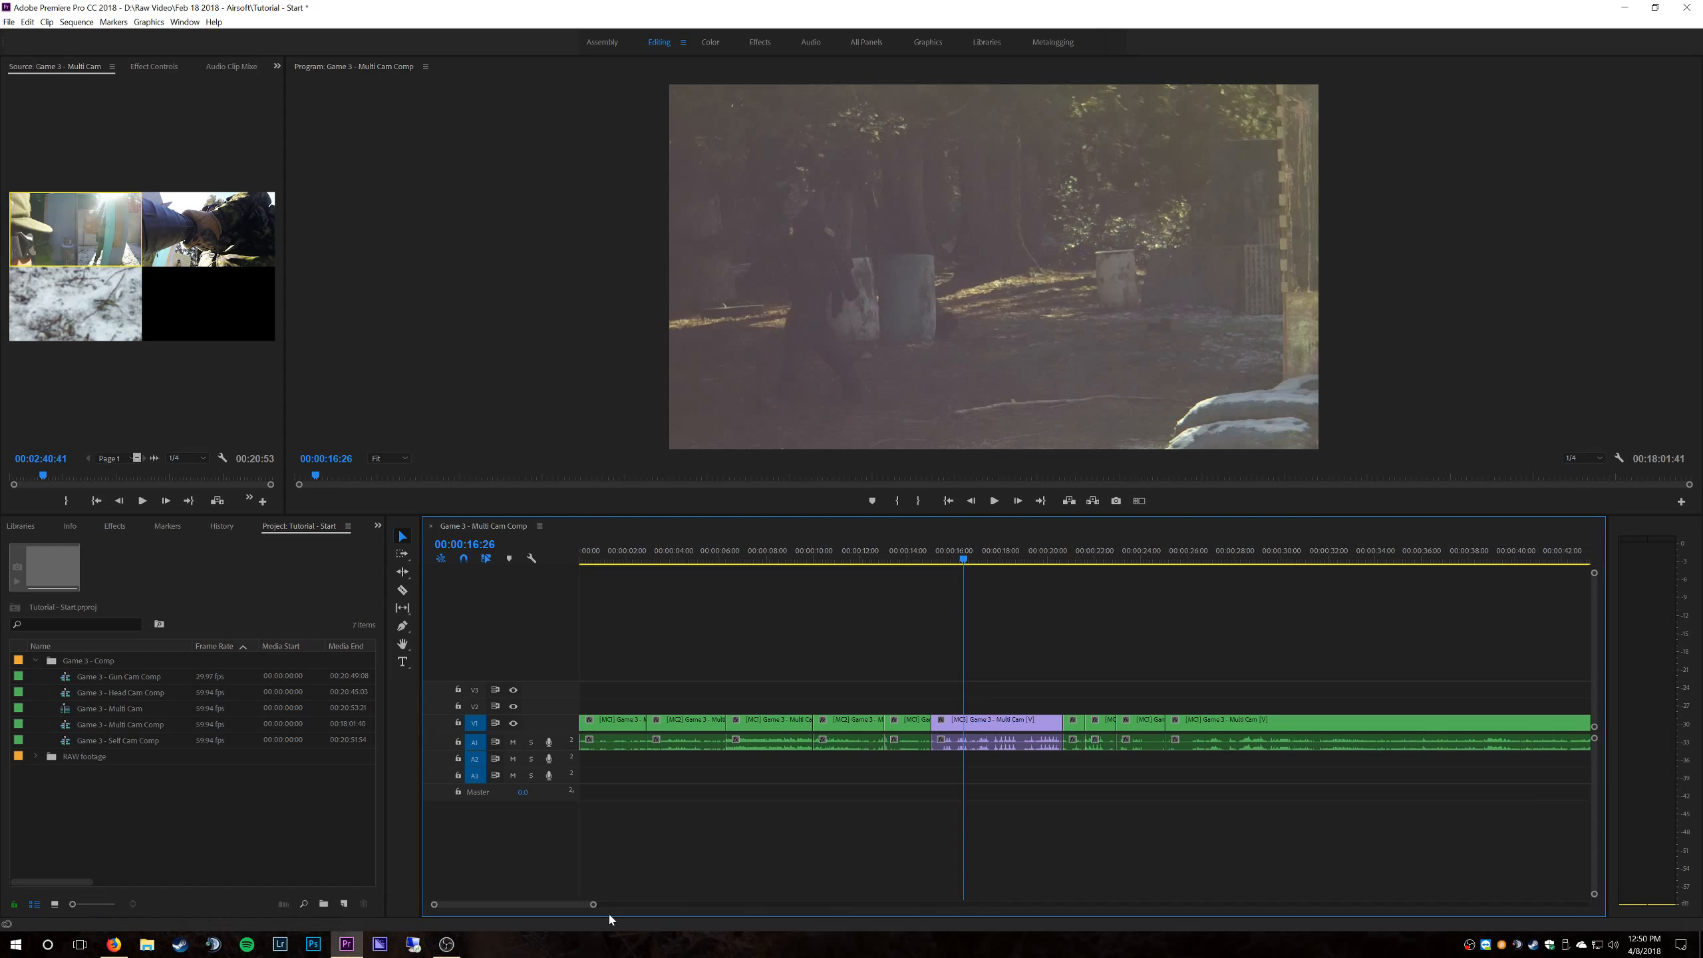
- Check the short third-angle clip at 00:00:22:00 and set its label colour to Violet
{"action": "left_click_drag", "start_coordinate": [595, 907], "coordinate": [551, 905]}
{"action": "right_click", "coordinate": [1345, 729]}
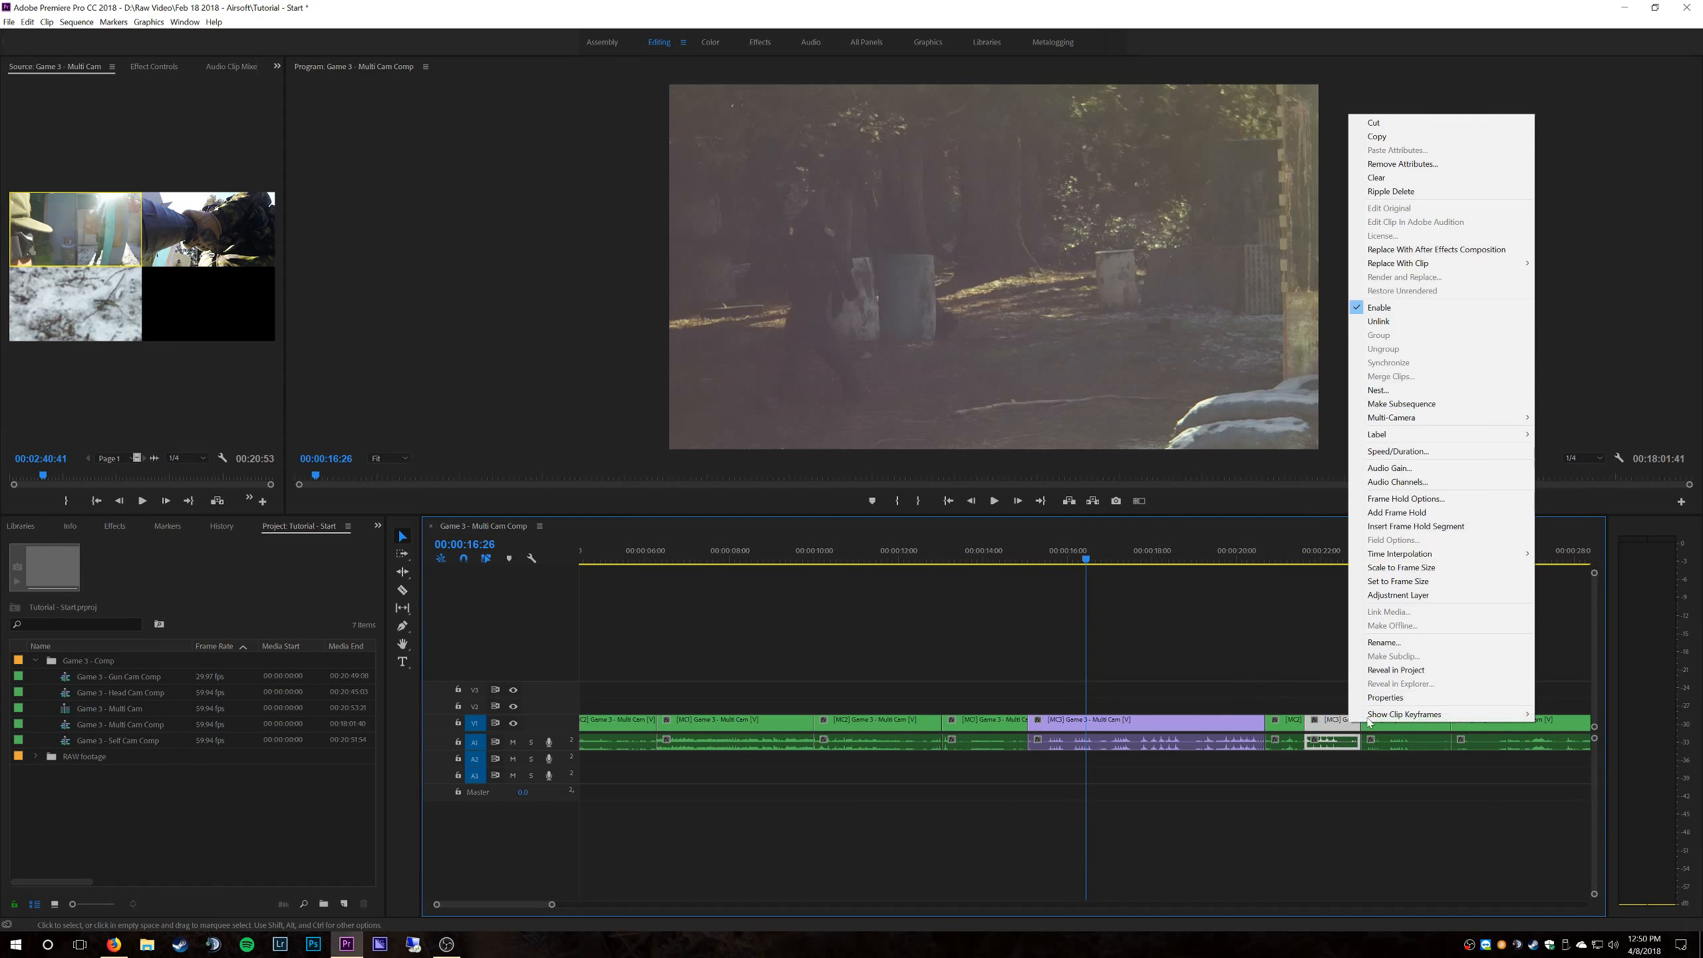
{"action": "left_click", "coordinate": [1306, 560]}
{"action": "left_click_drag", "start_coordinate": [1311, 562], "coordinate": [1321, 563]}
{"action": "right_click", "coordinate": [1342, 742]}
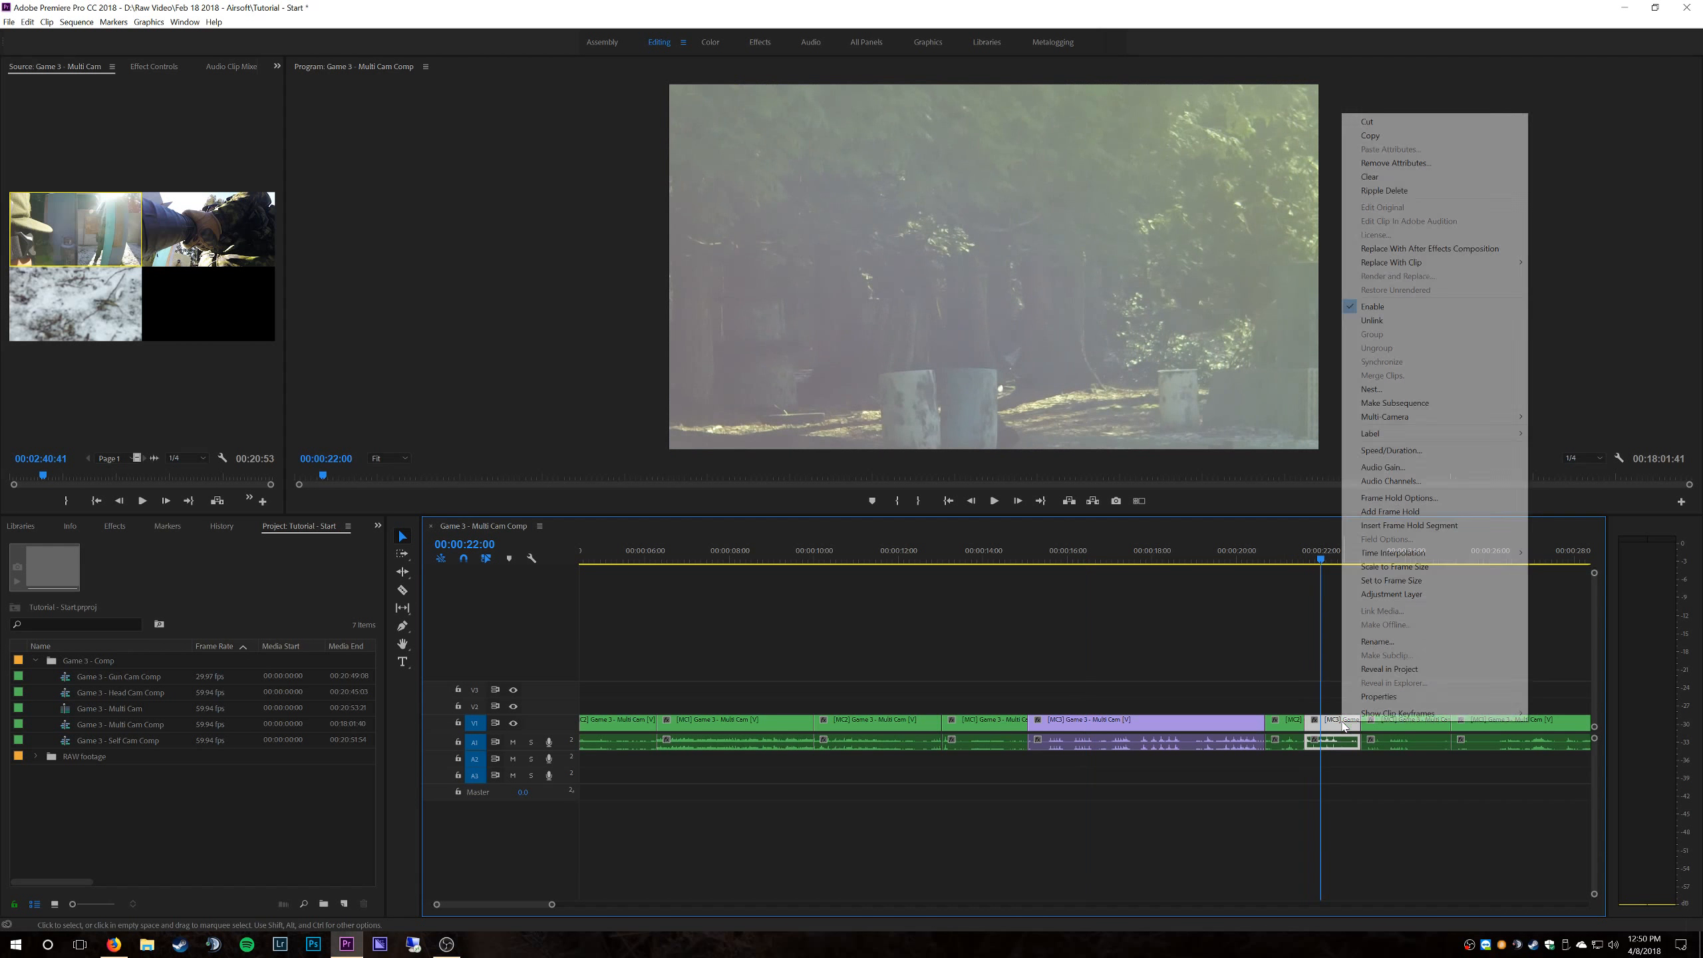
{"action": "mouse_move", "coordinate": [1490, 432]}
{"action": "left_click", "coordinate": [1527, 484]}
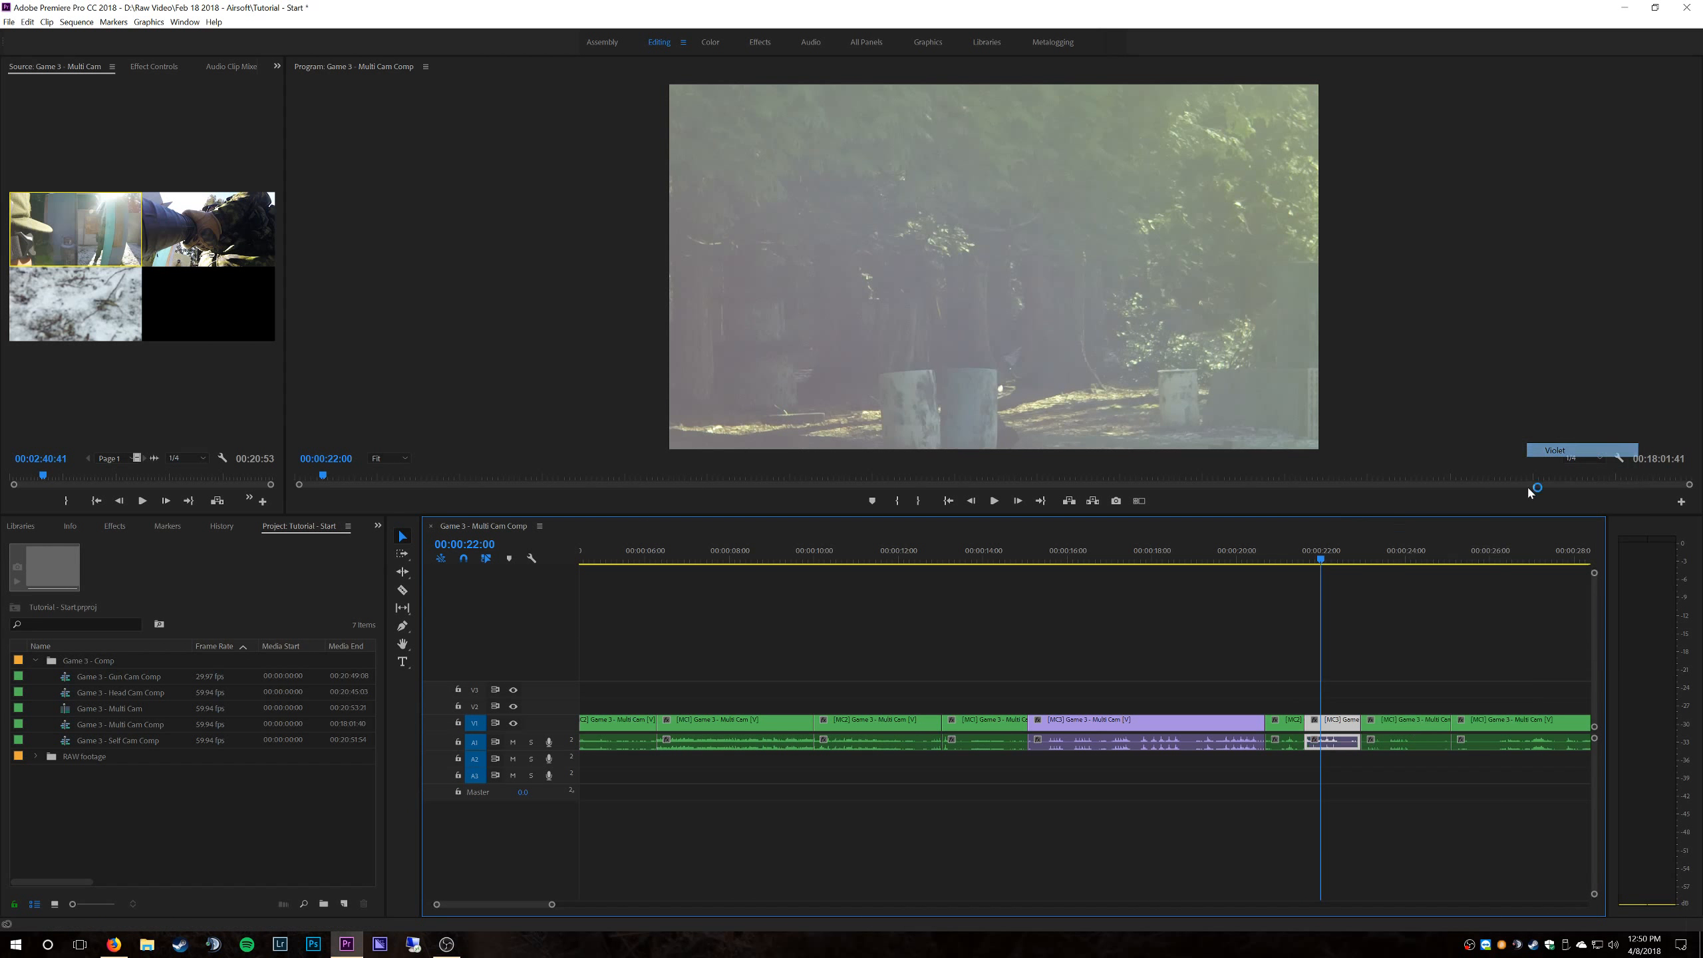